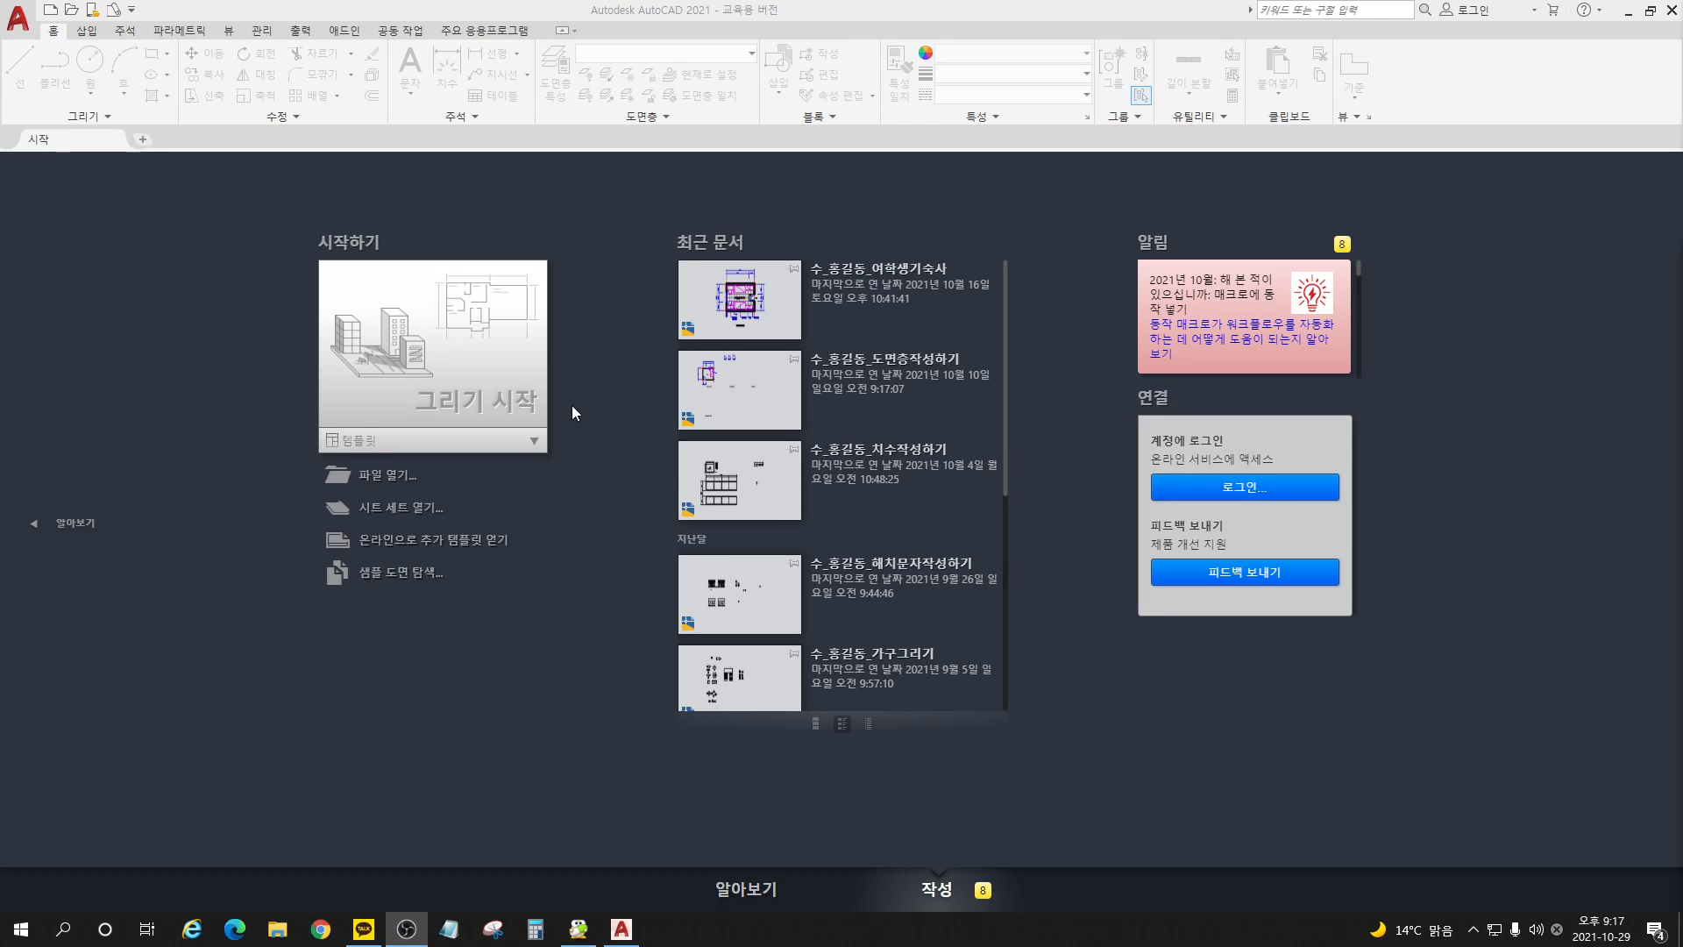
Step: Start a new drawing from the acadiso.dwt template and turn off the grid display
left_click(387, 446)
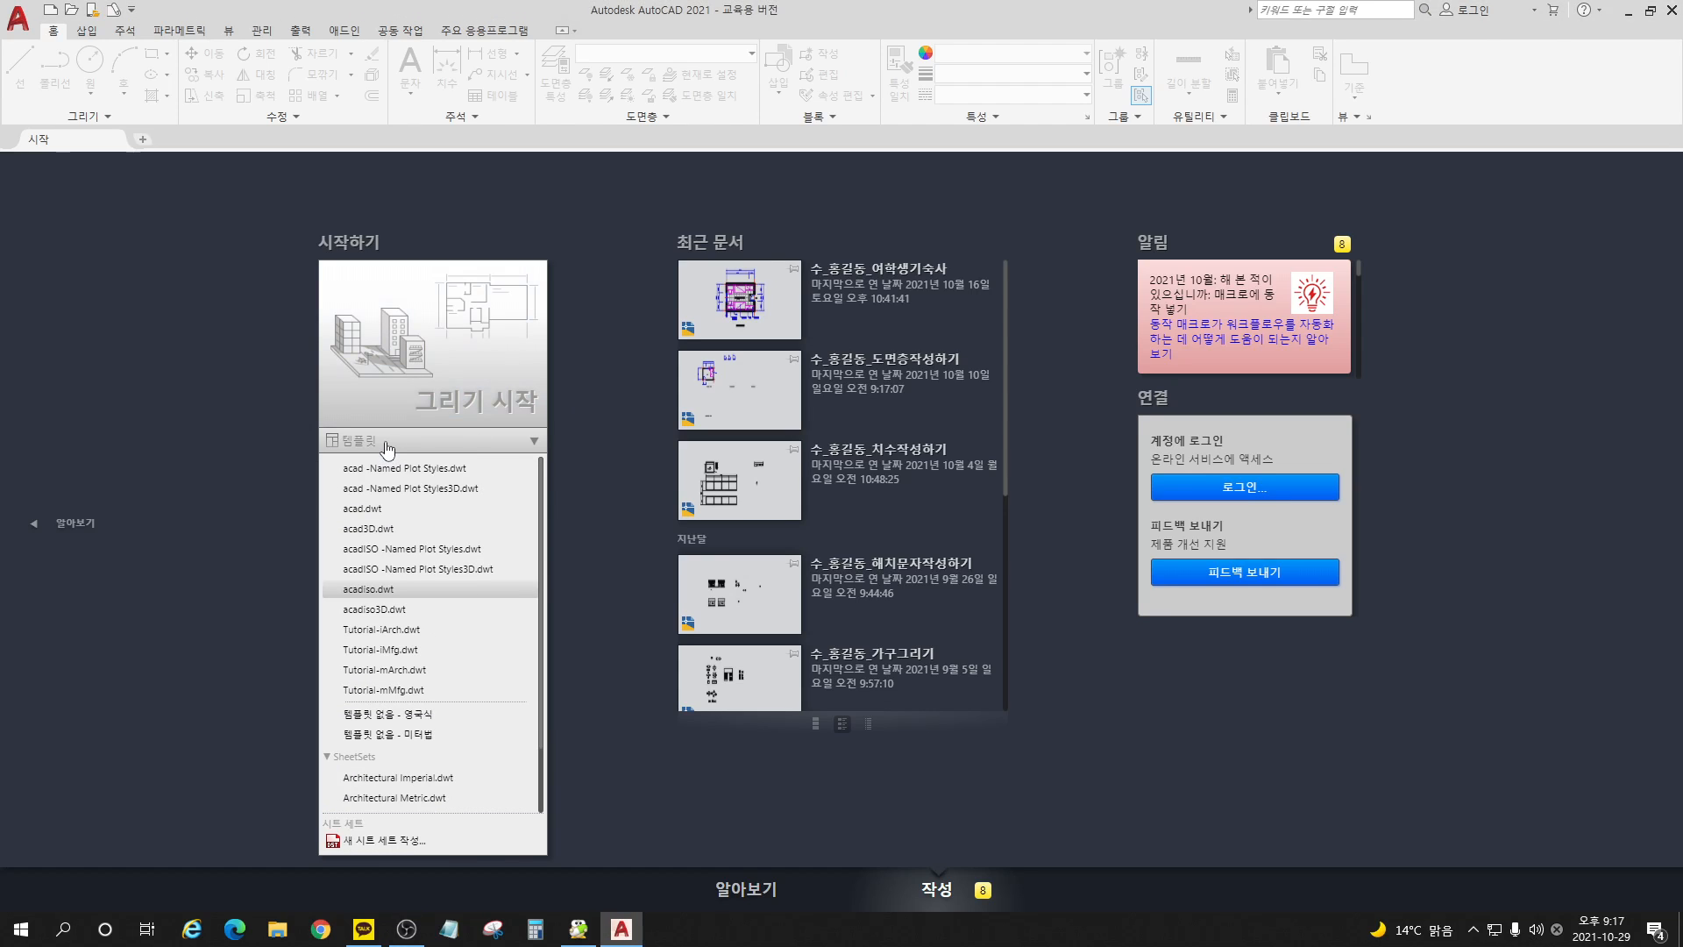
left_click(383, 591)
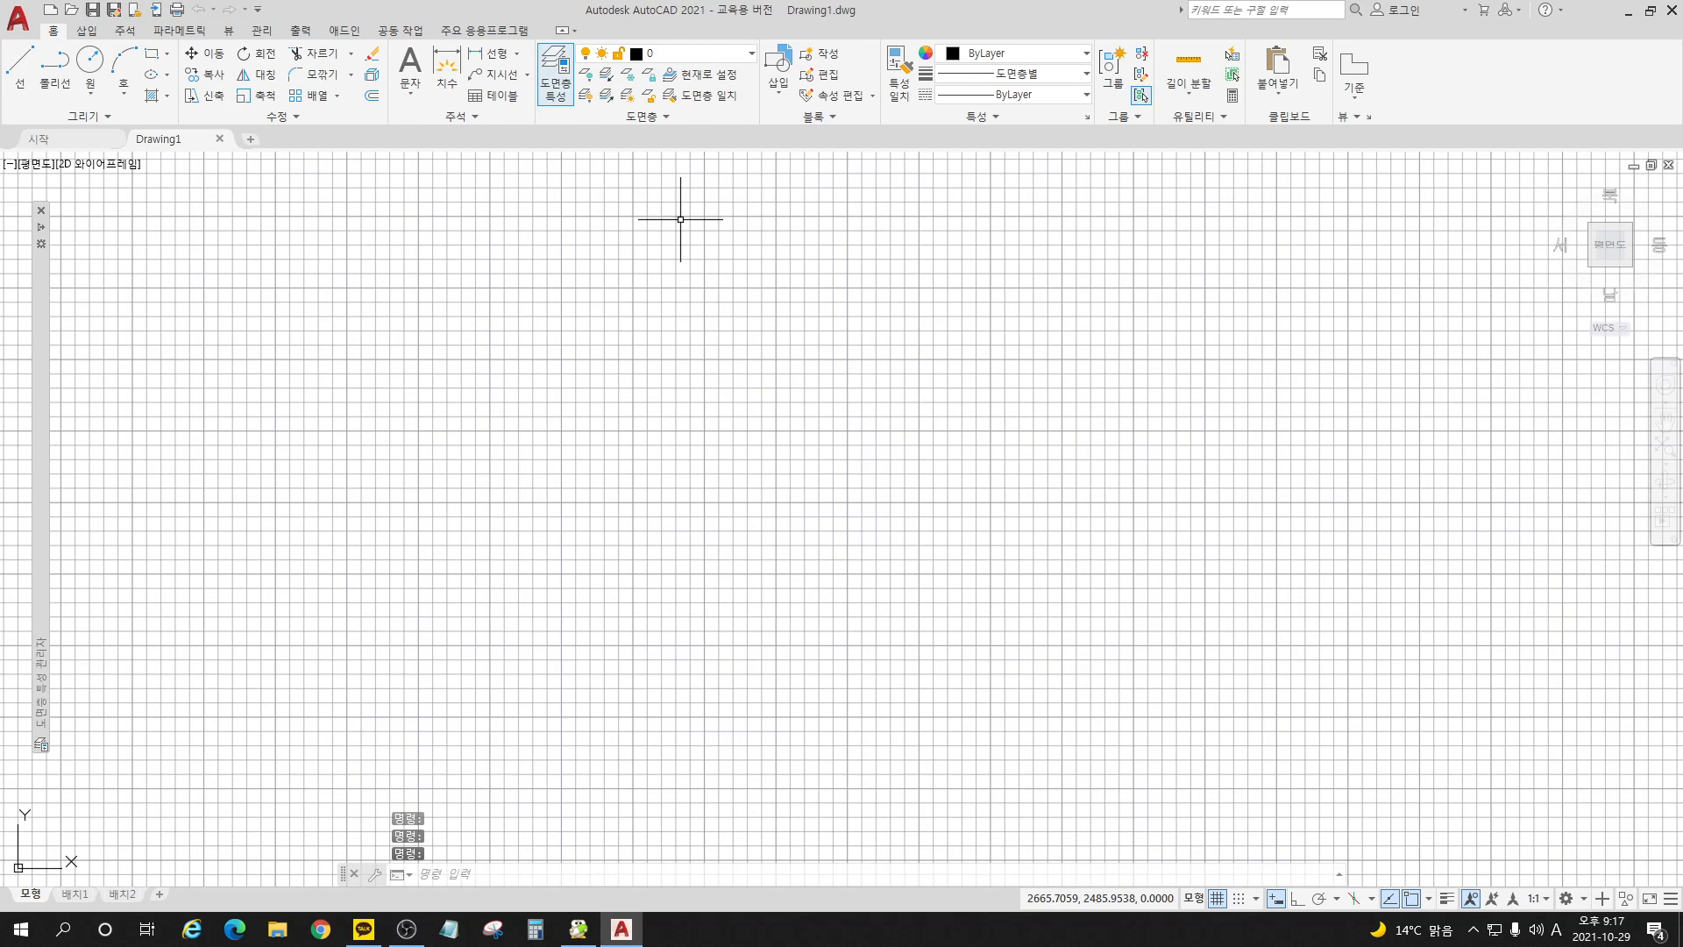
left_click(1217, 899)
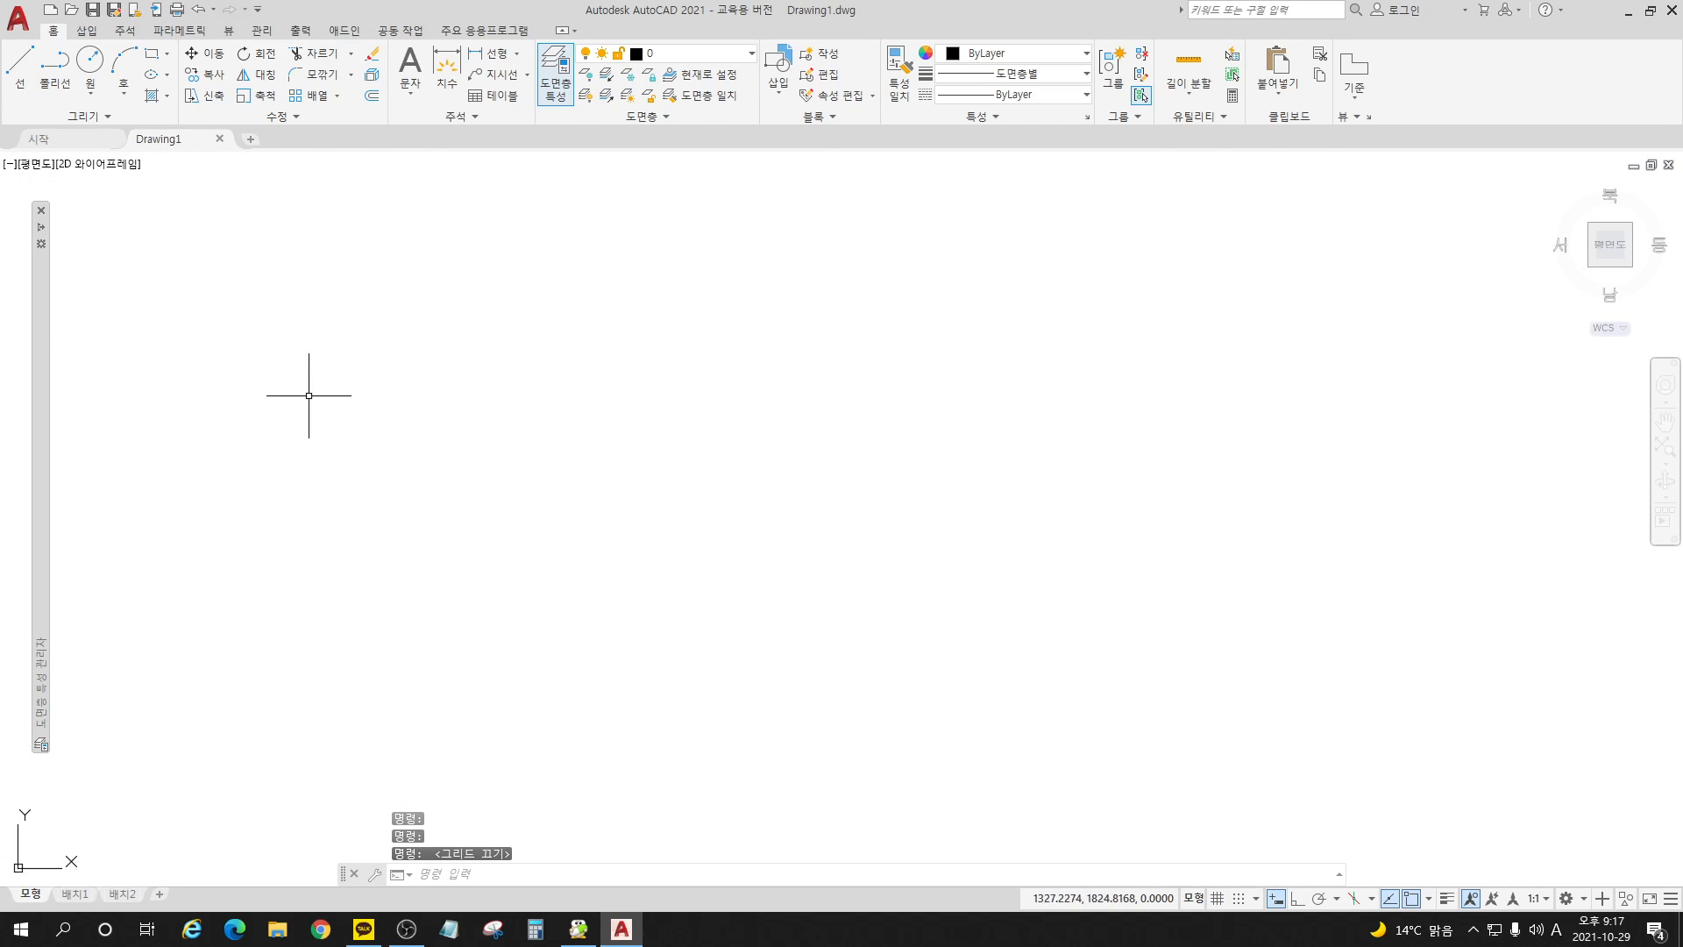
Step: Create two new layers named 가구 and 창호 in the layer properties manager
type("la")
key("Return")
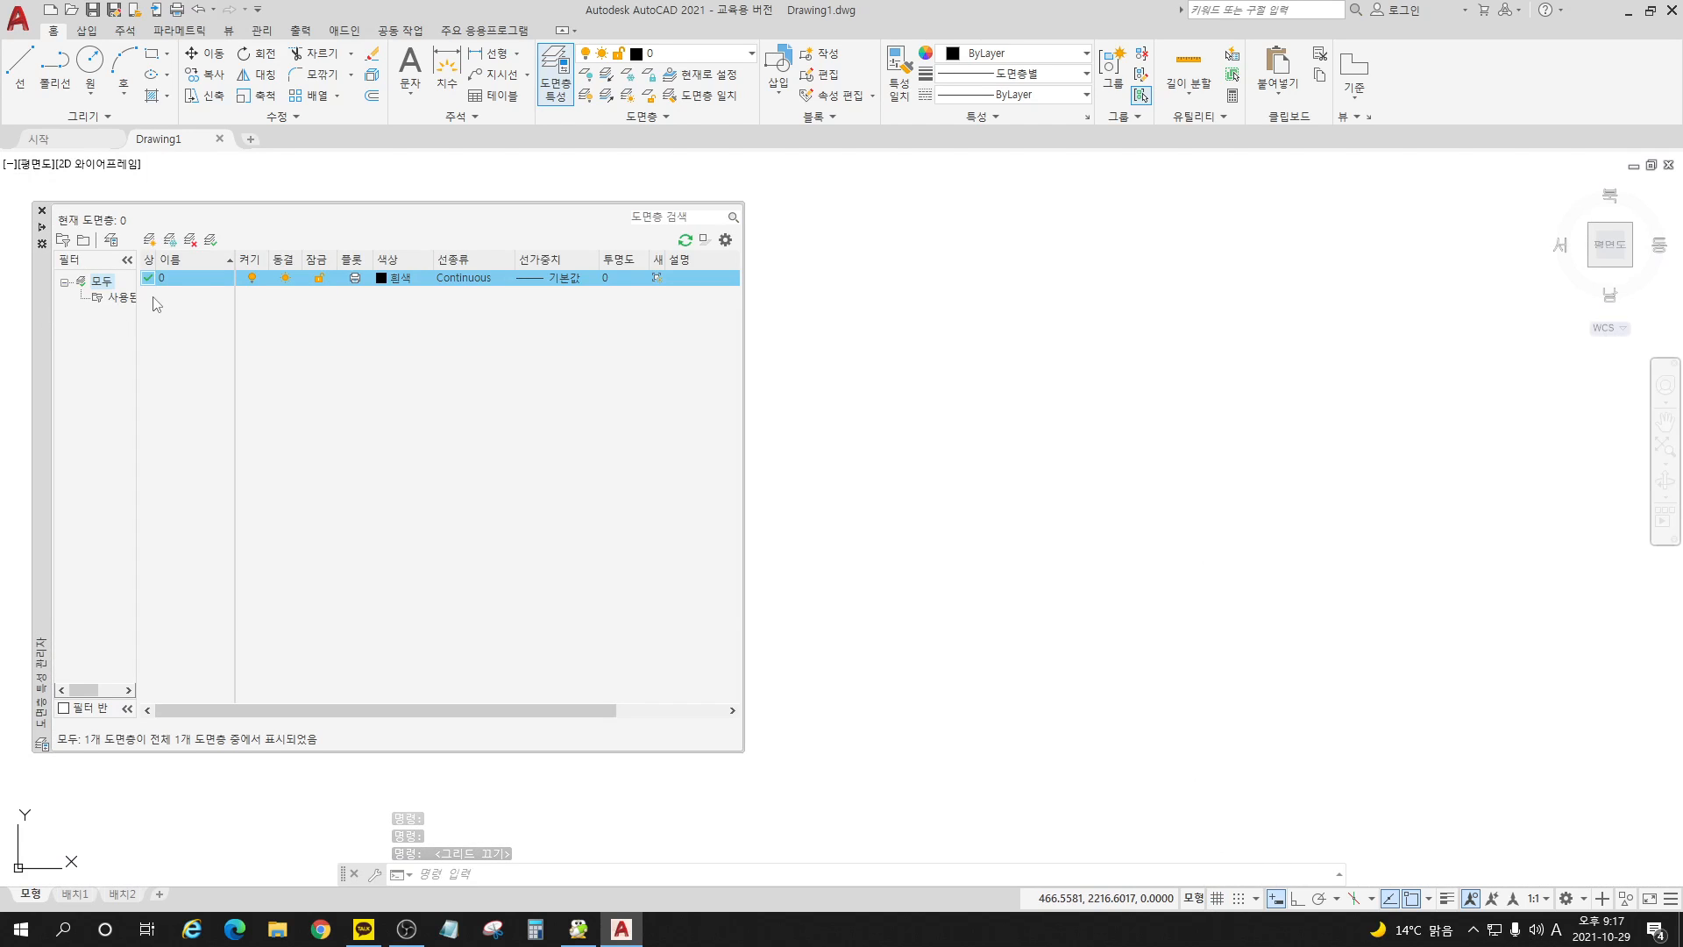
left_click(150, 239)
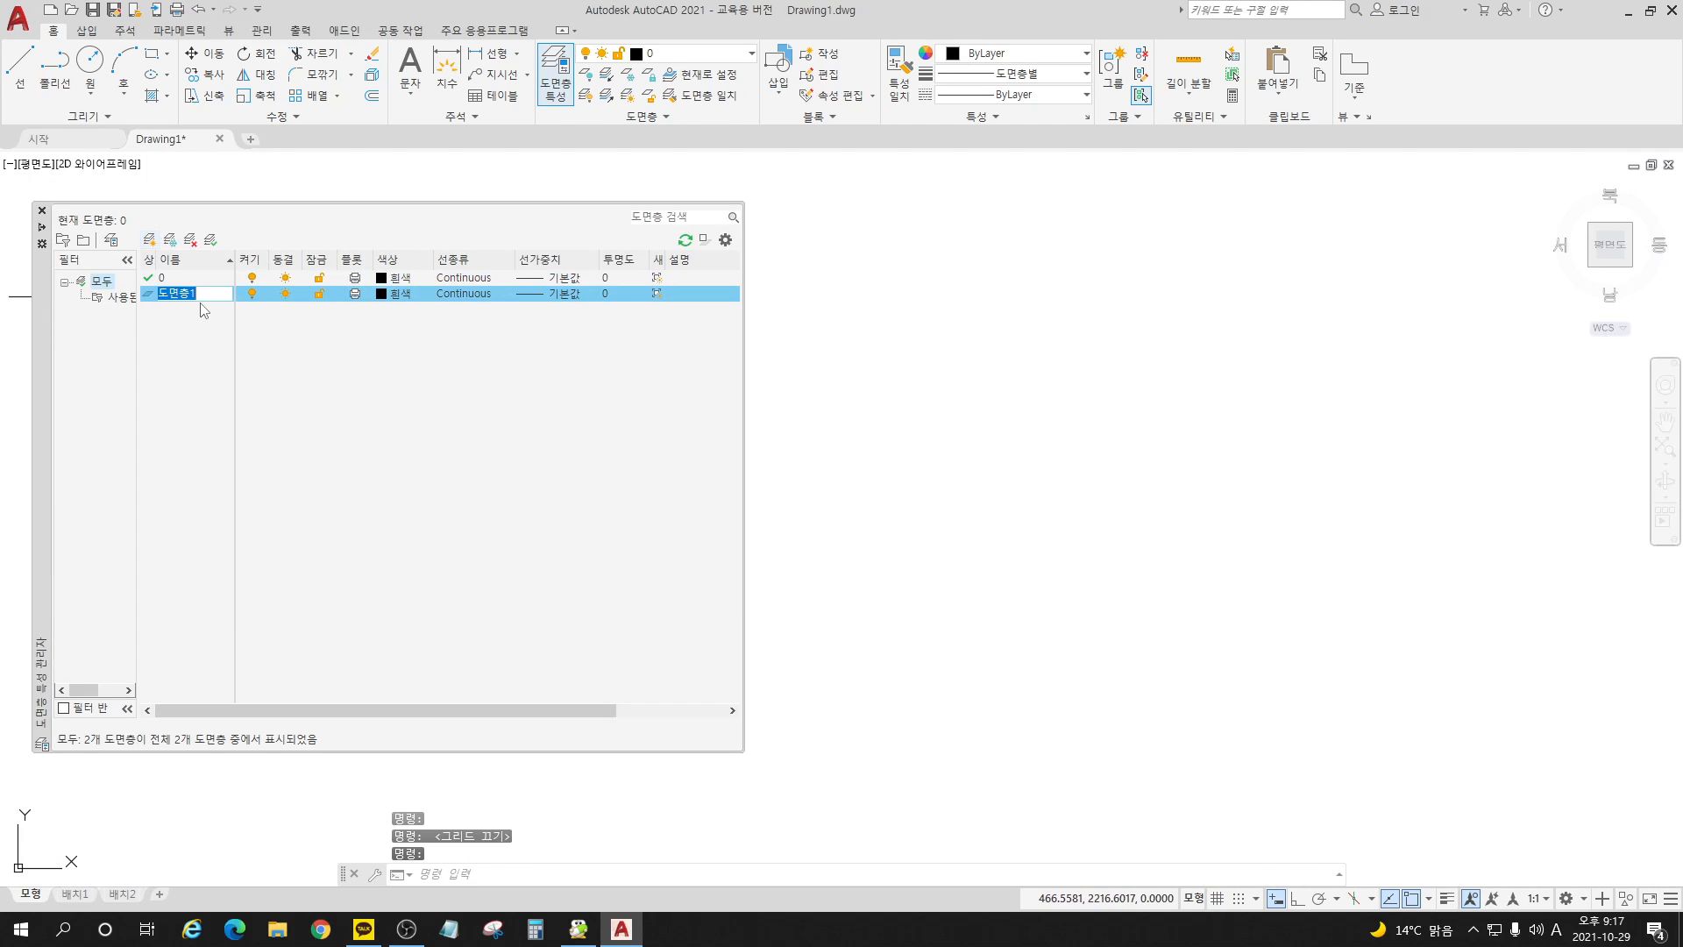
key("BackSpace")
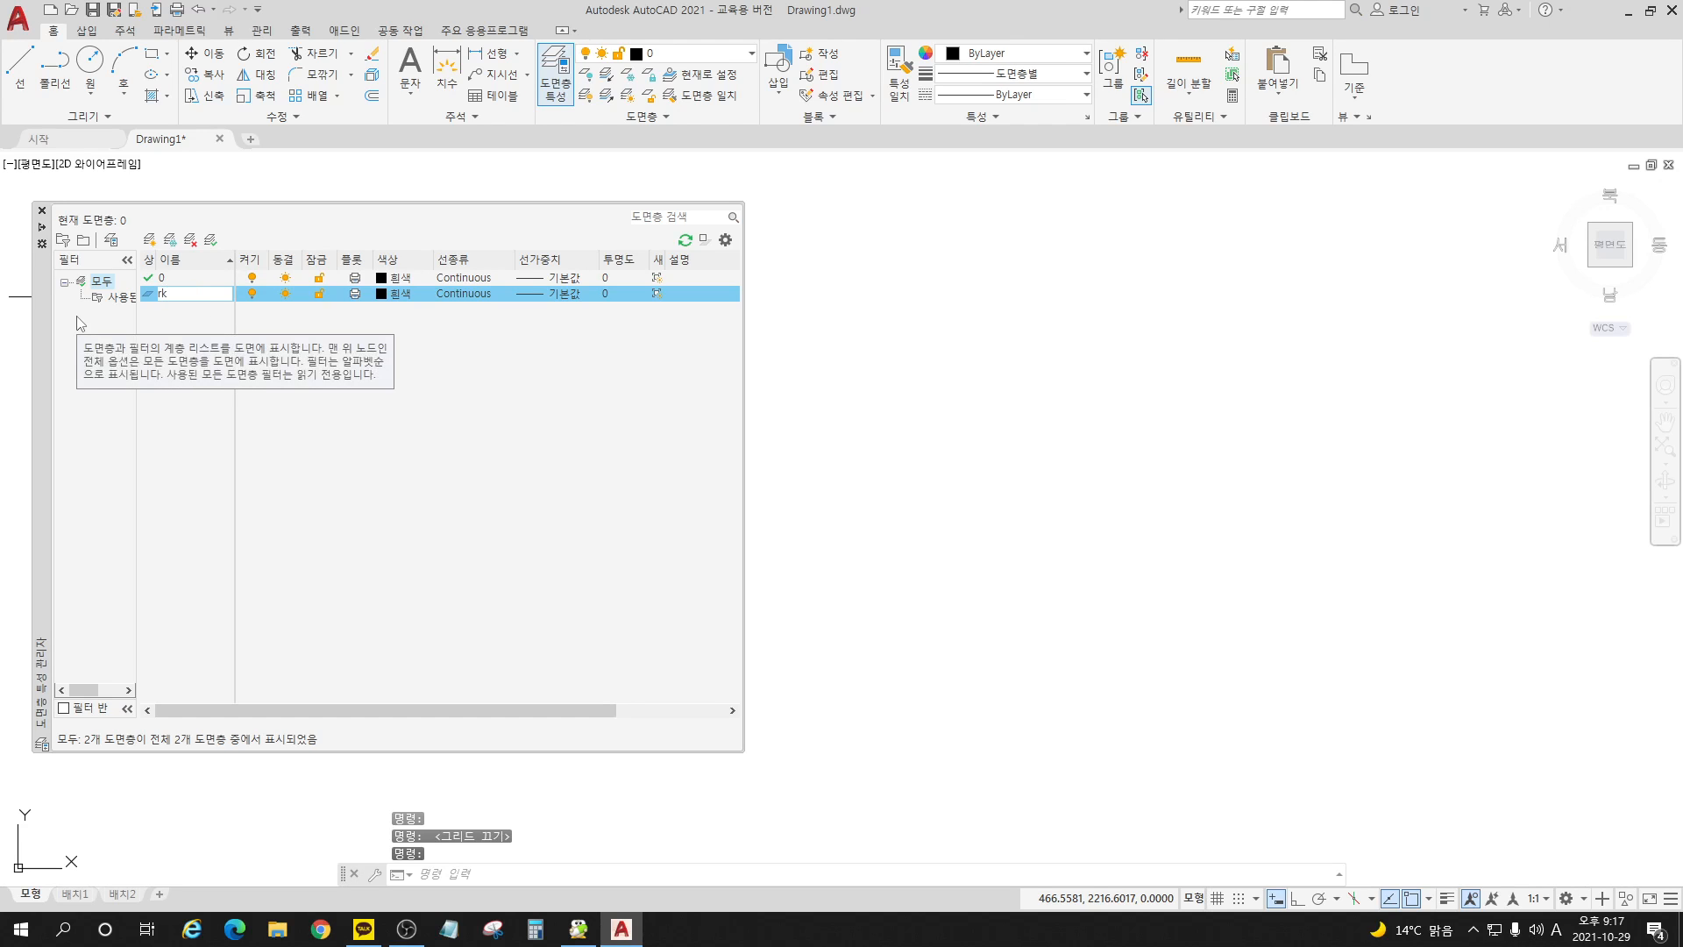
type("가구")
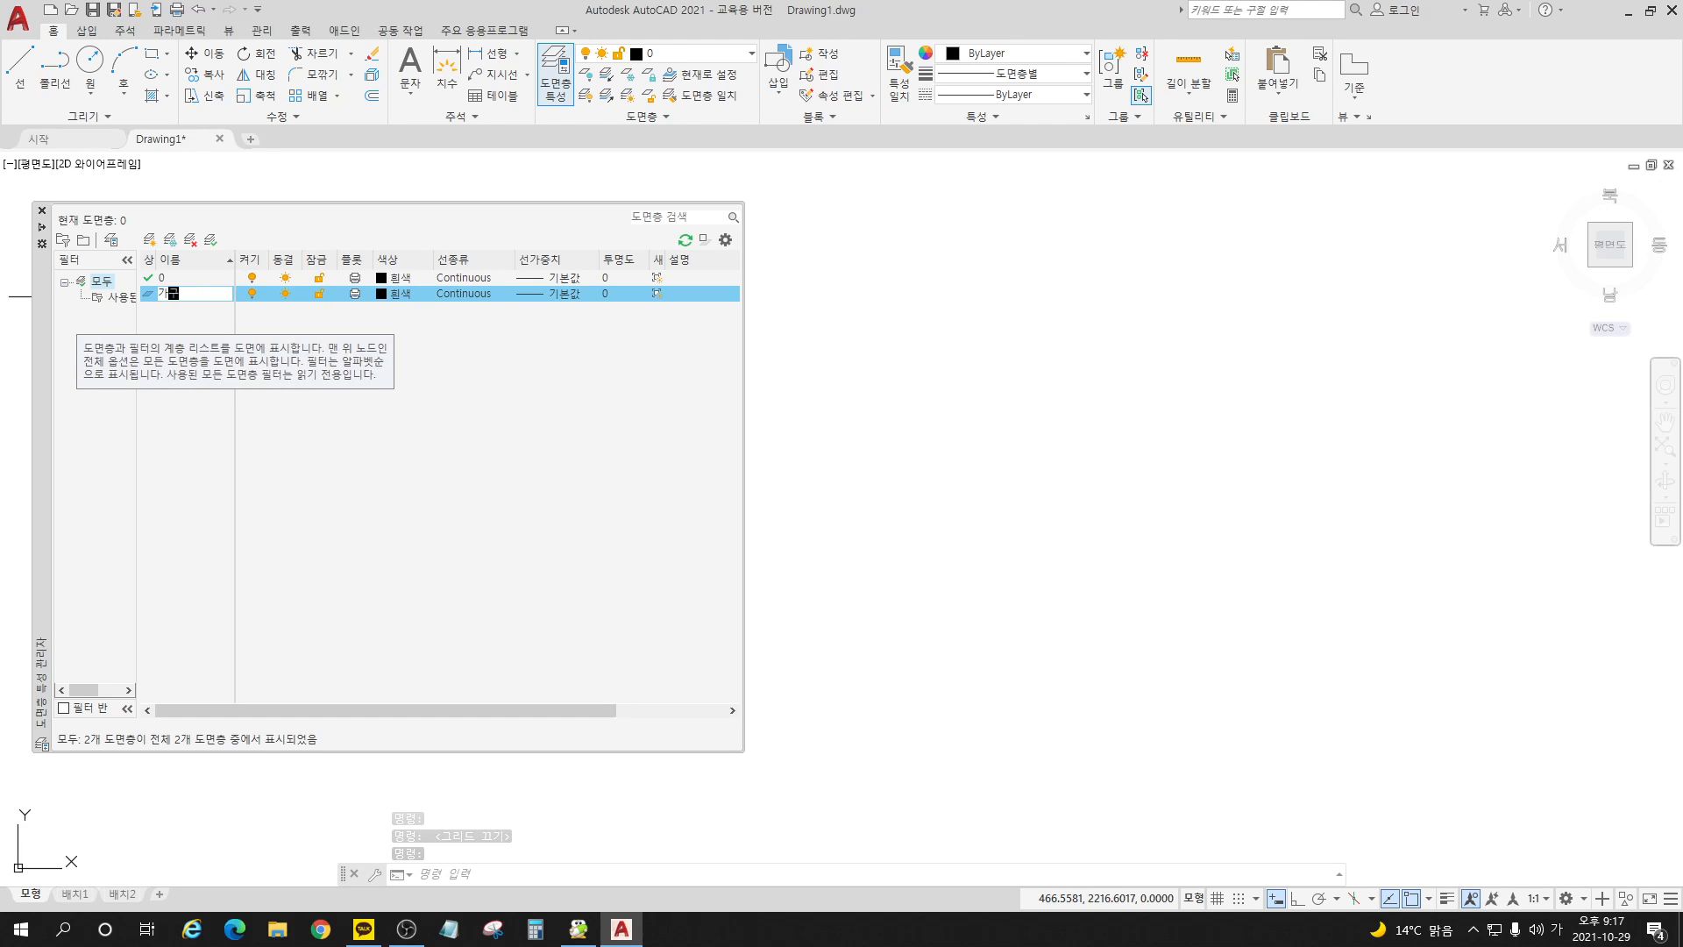
key("Return")
key("Return")
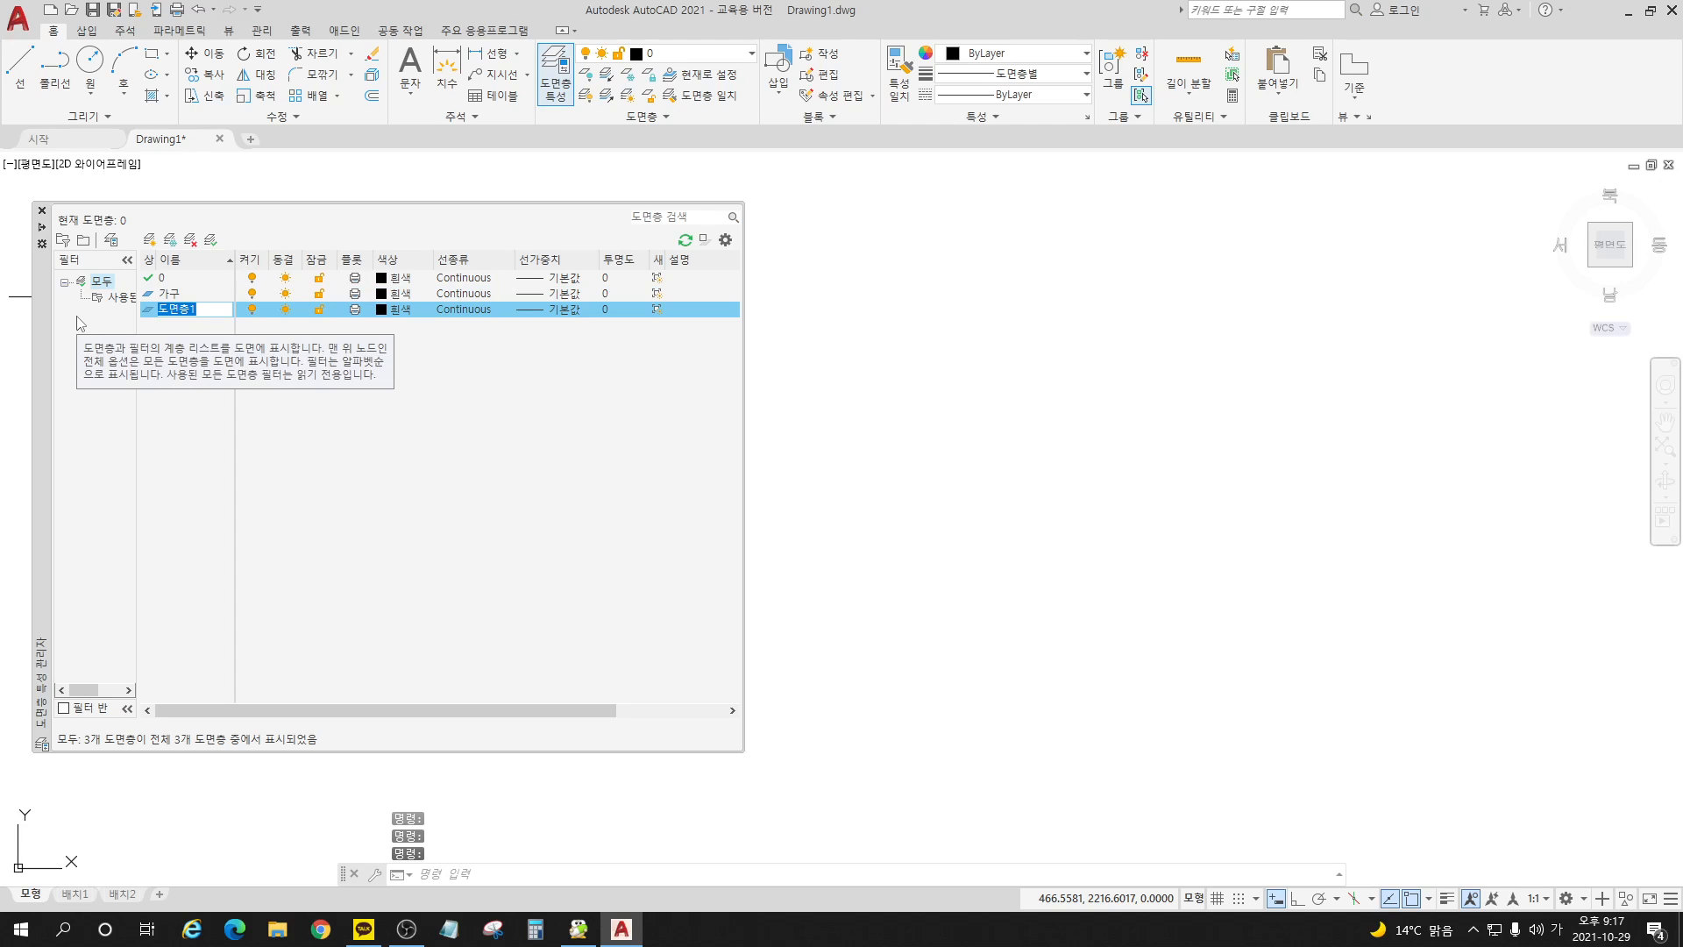
type("창ㅎ")
key("Return")
Step: Set the 가구 layer's color to magenta (선홍색) and the 창호 layer's to blue (파란색), and make 가구 the current layer
left_click(392, 293)
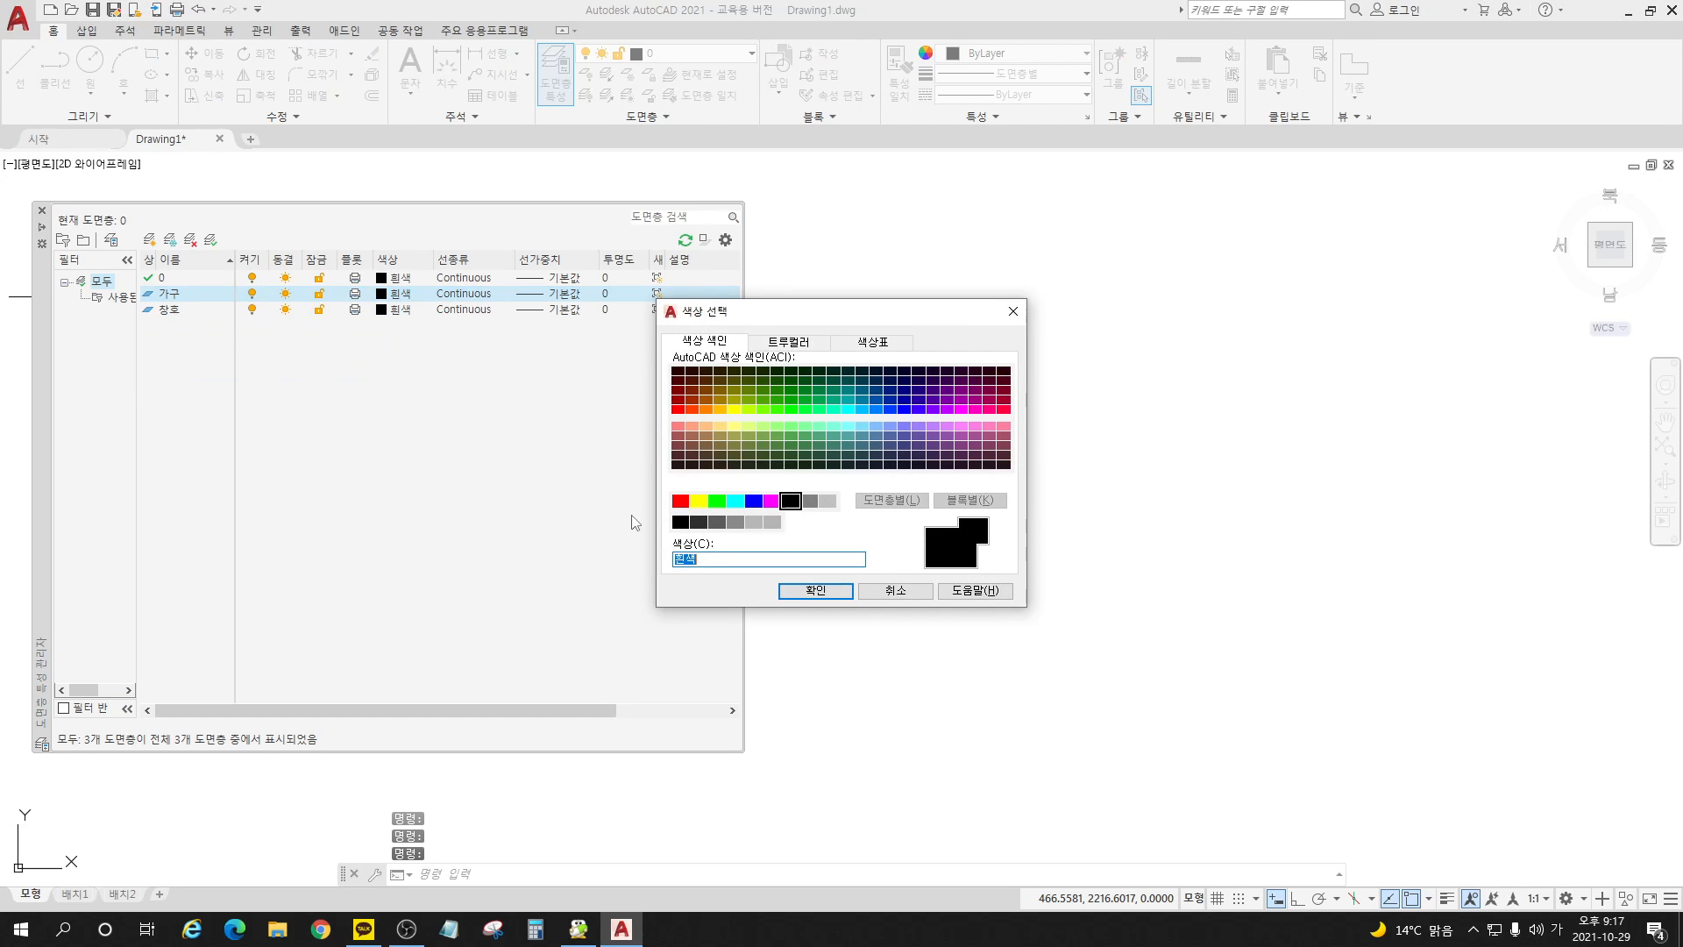
left_click(772, 501)
left_click(796, 595)
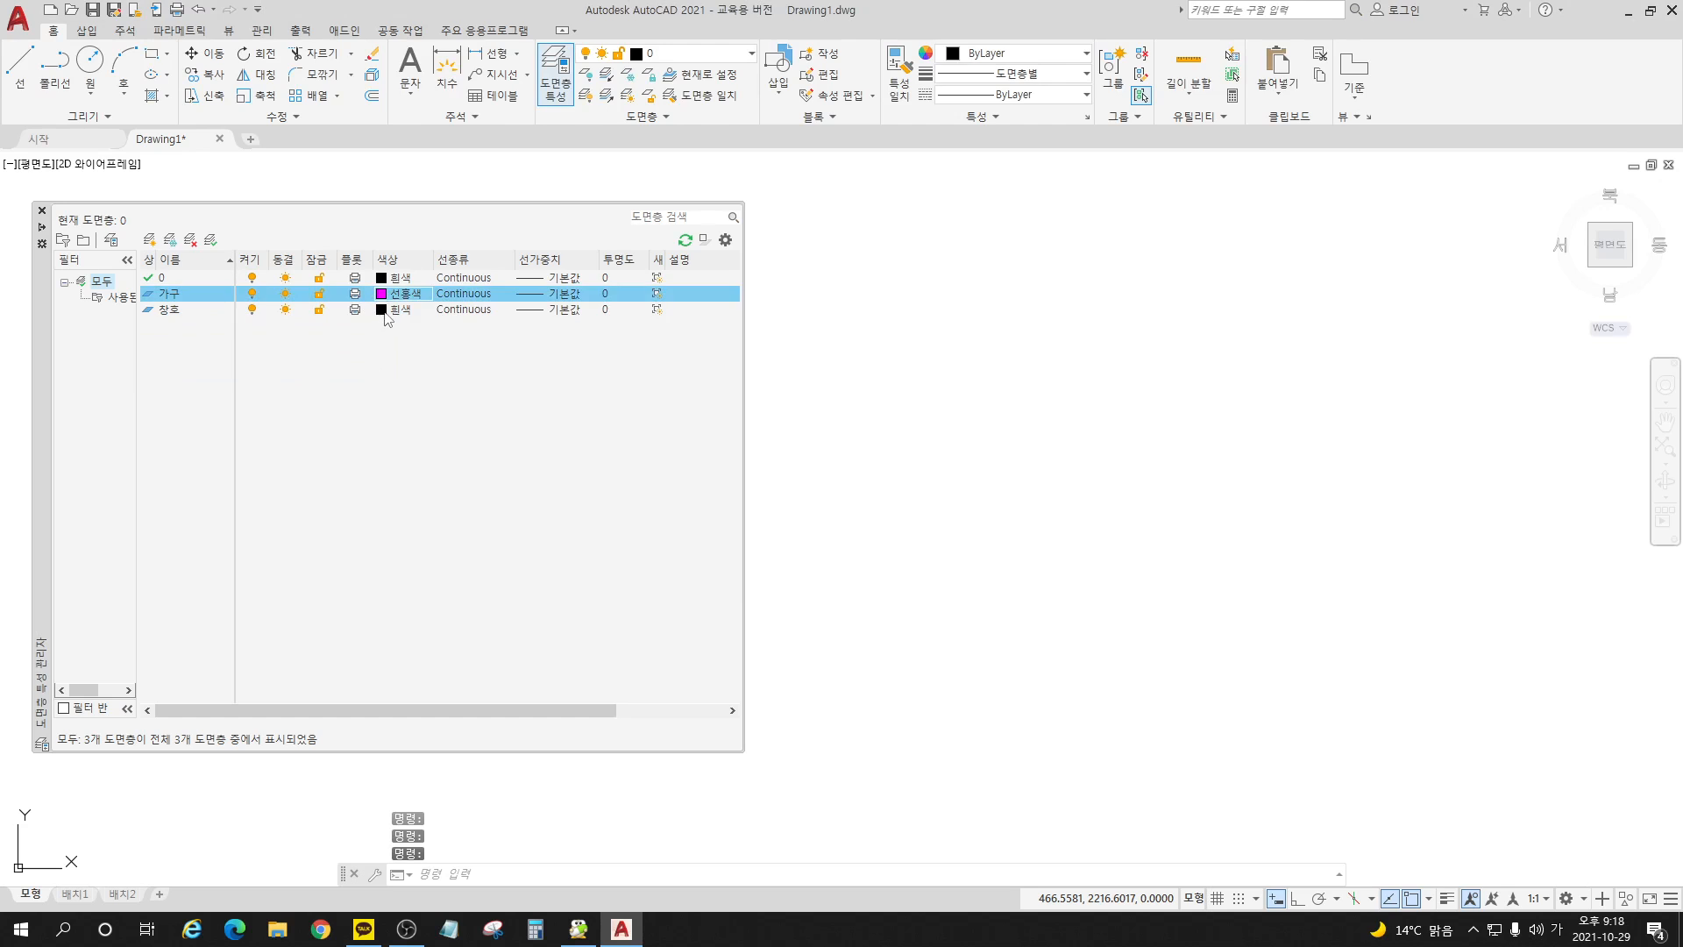
left_click(386, 310)
left_click(754, 500)
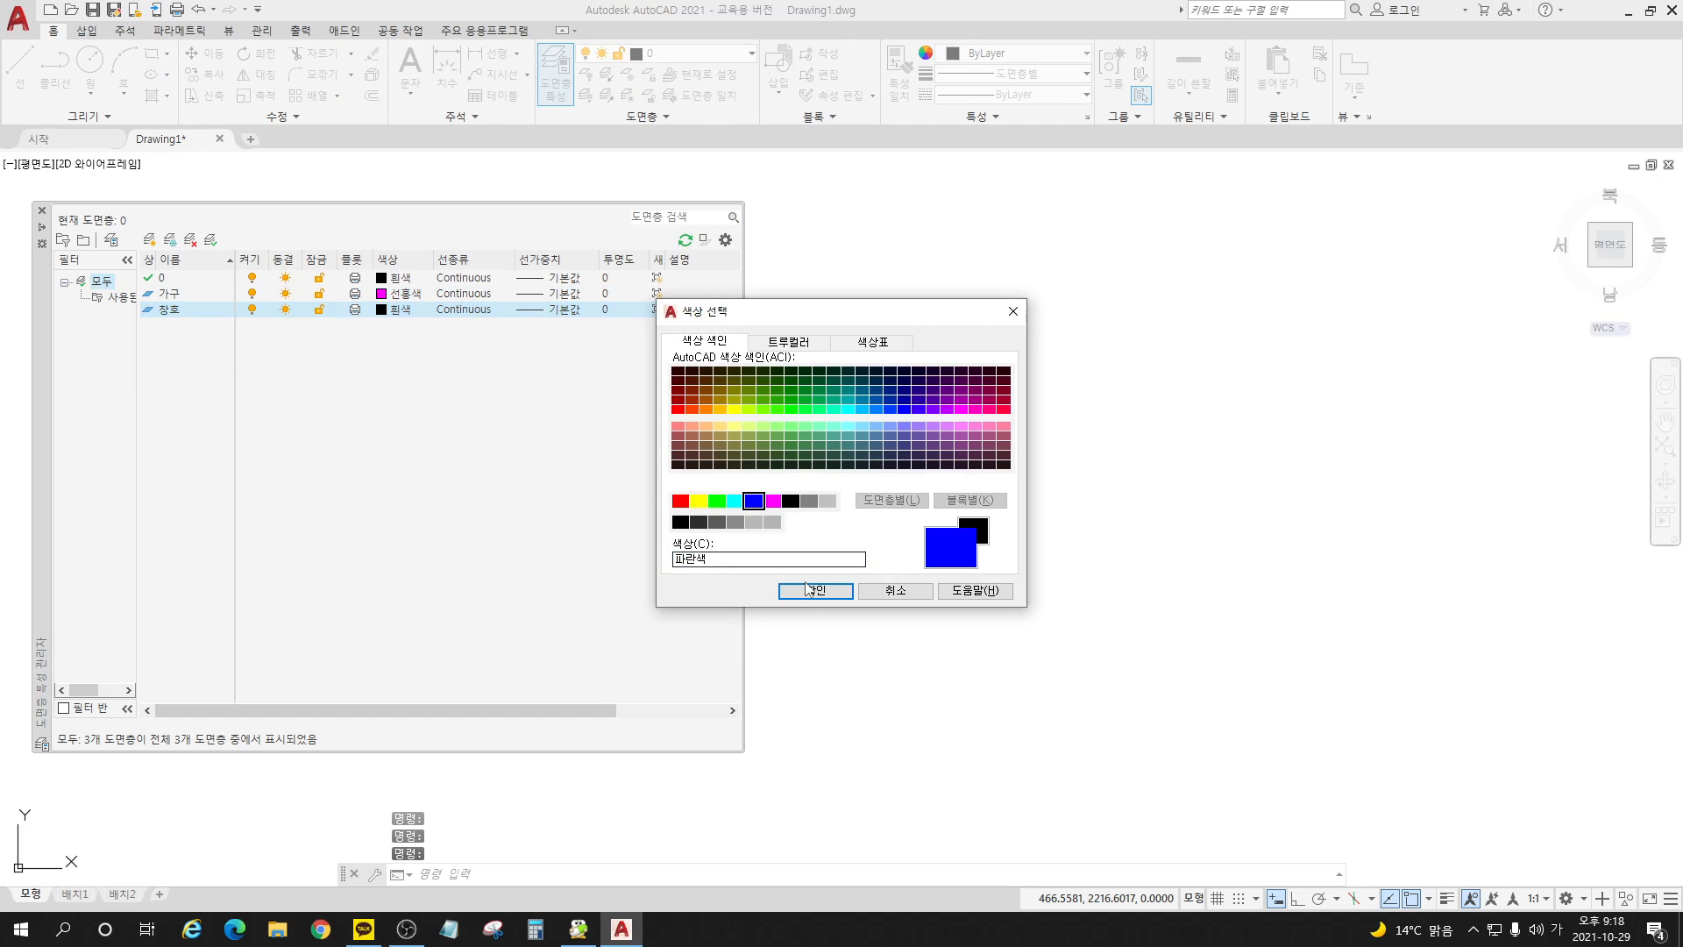
left_click(816, 590)
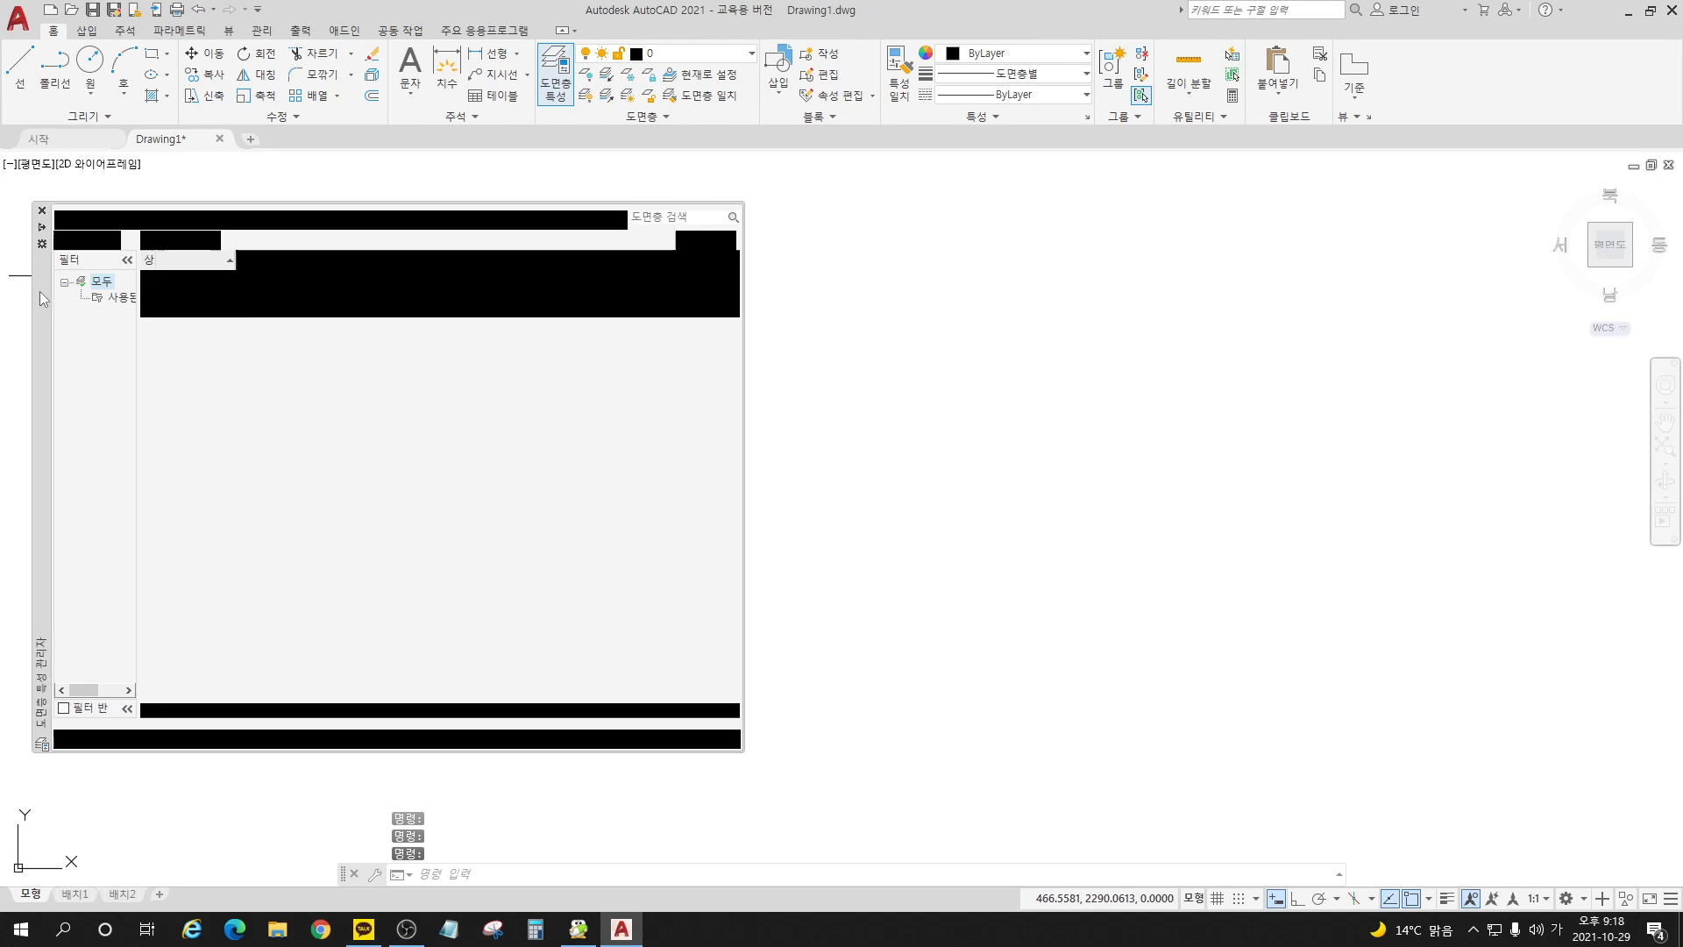
mouse_move(41, 289)
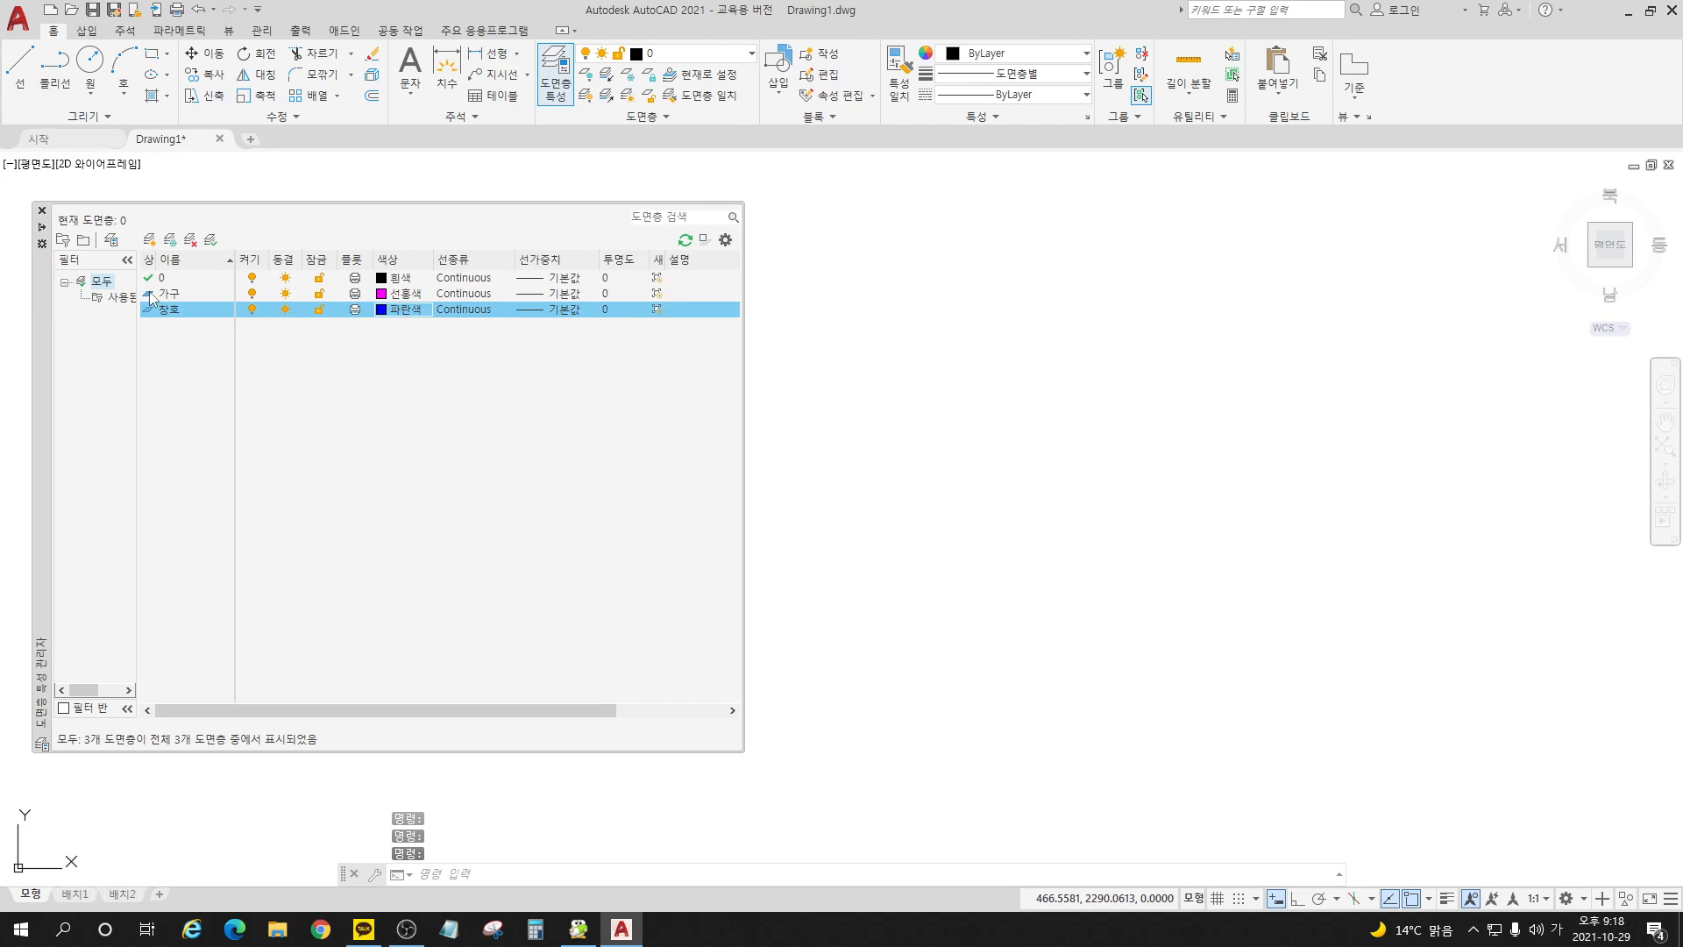
double_click(147, 295)
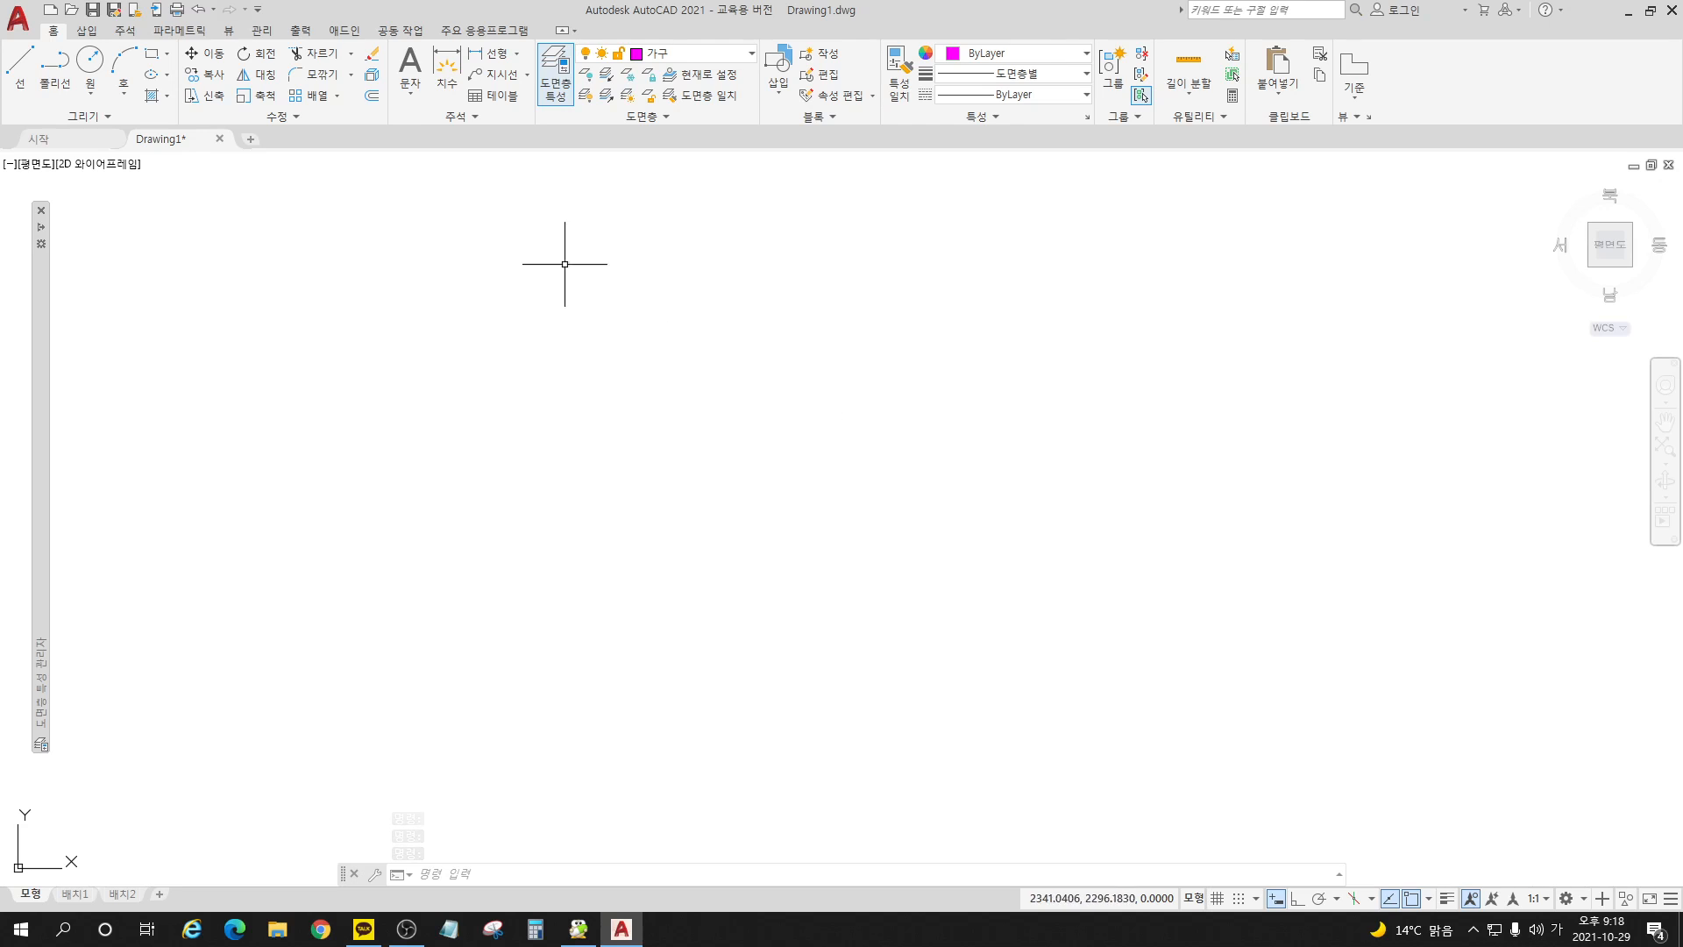
Step: Draw a rectangle 1200 wide and 600 high in the middle of the empty drawing area
left_click(151, 59)
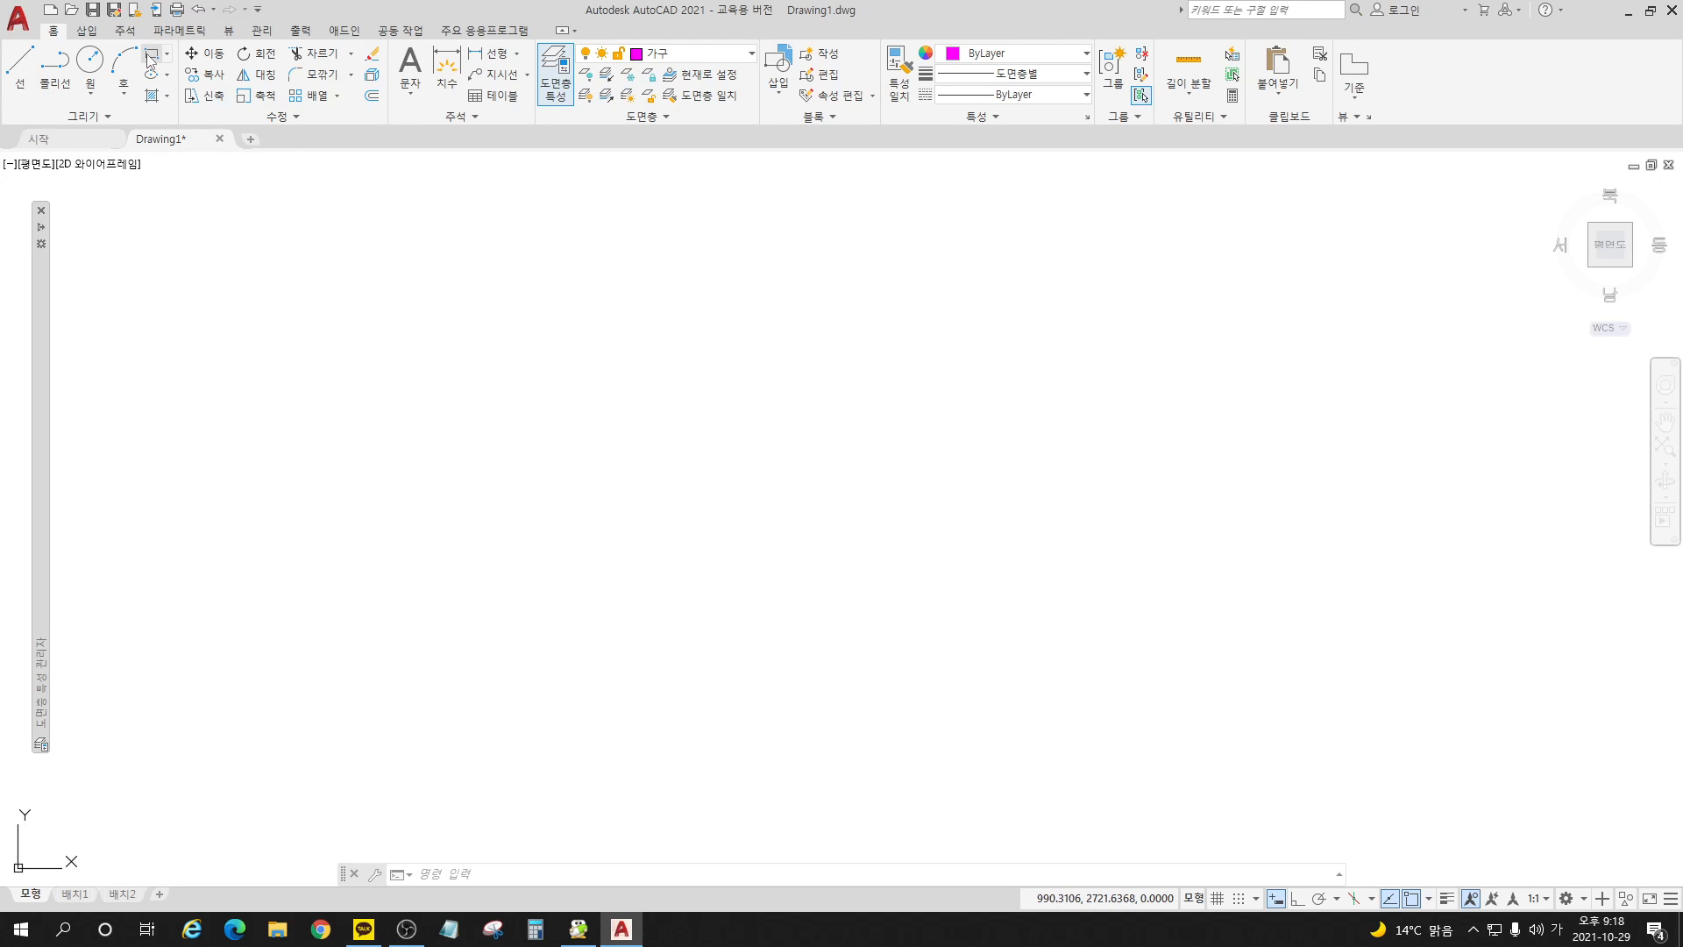
left_click(517, 469)
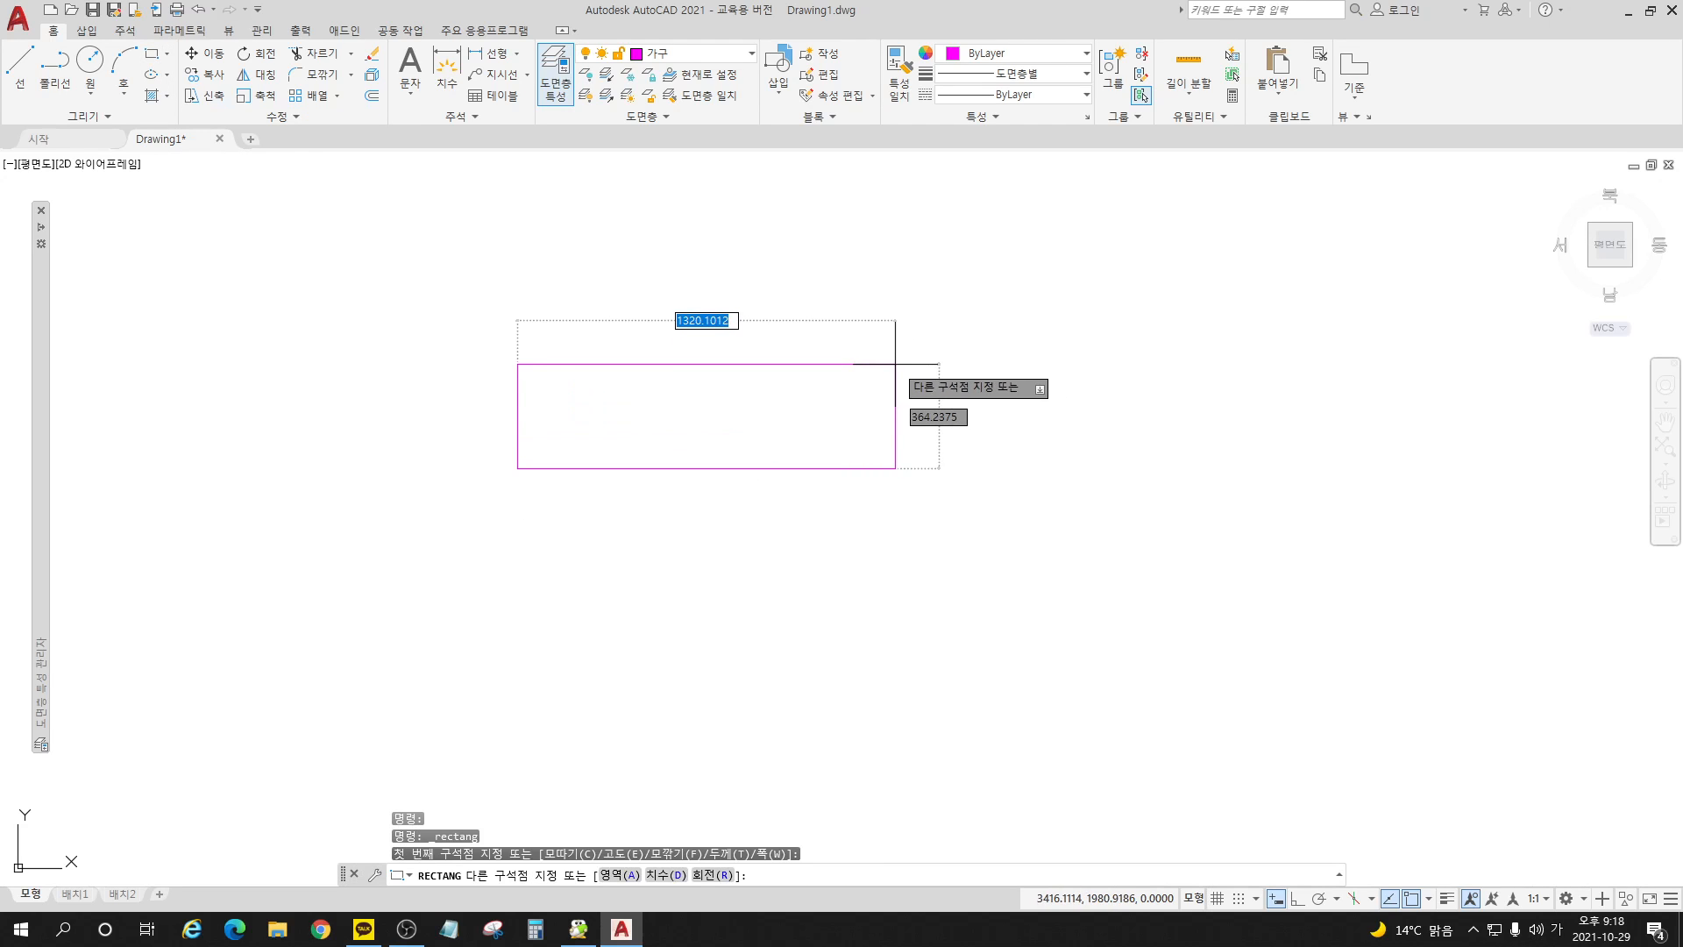
type("1200")
key("Tab")
type("6")
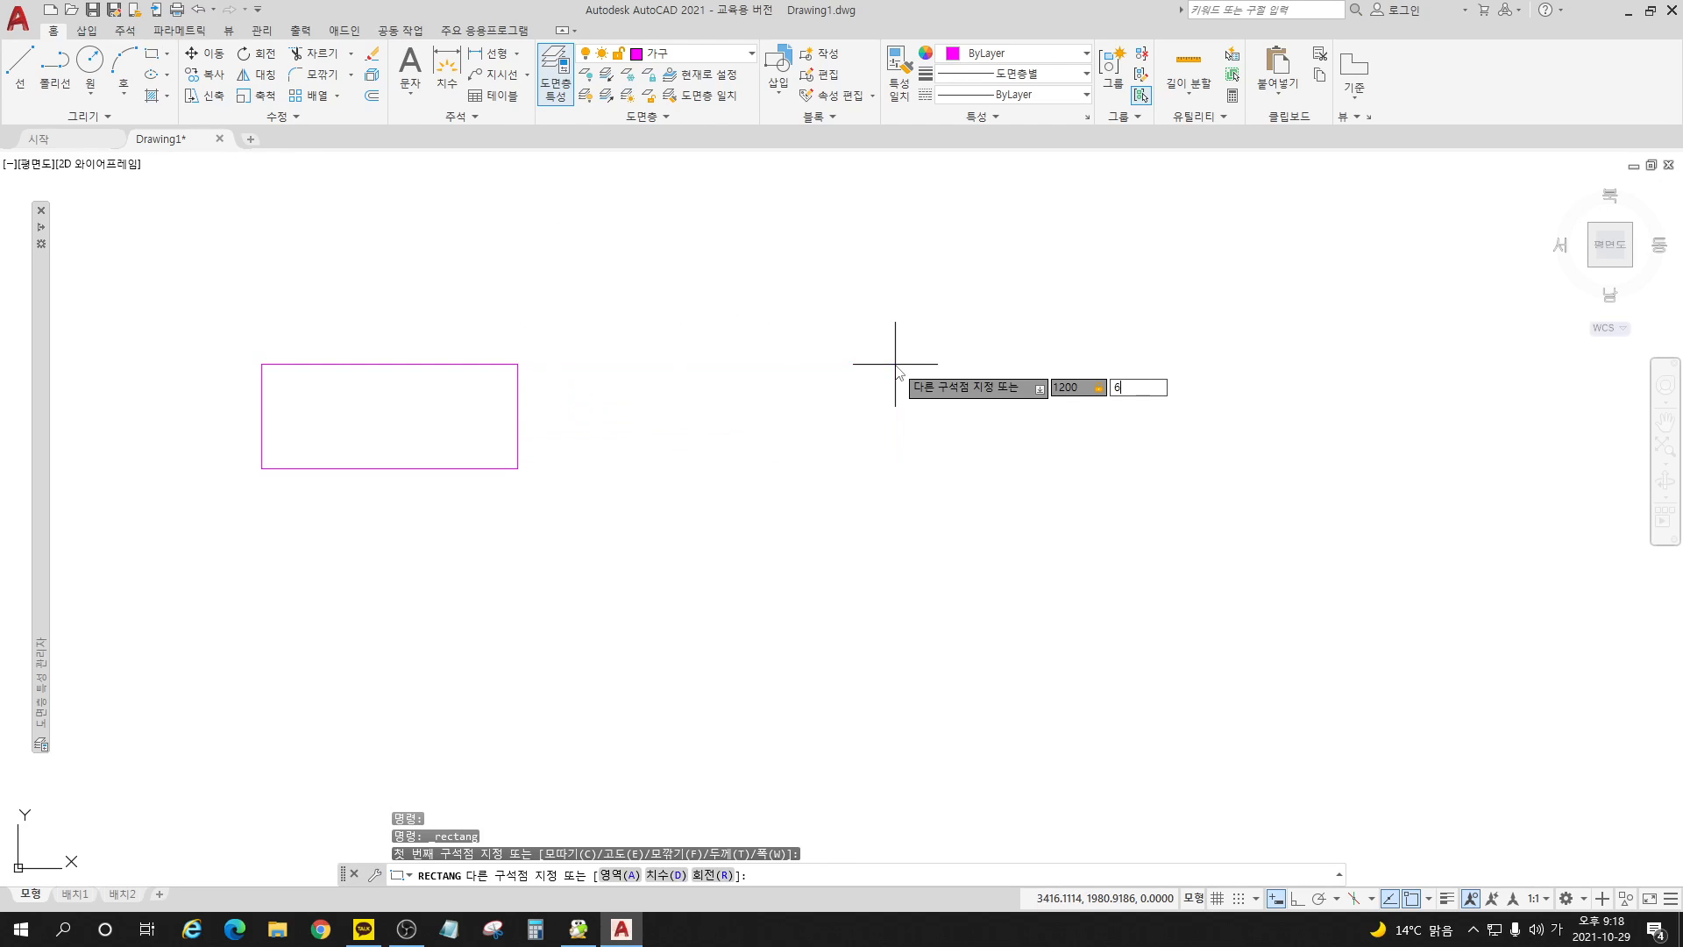
type("00")
key("Return")
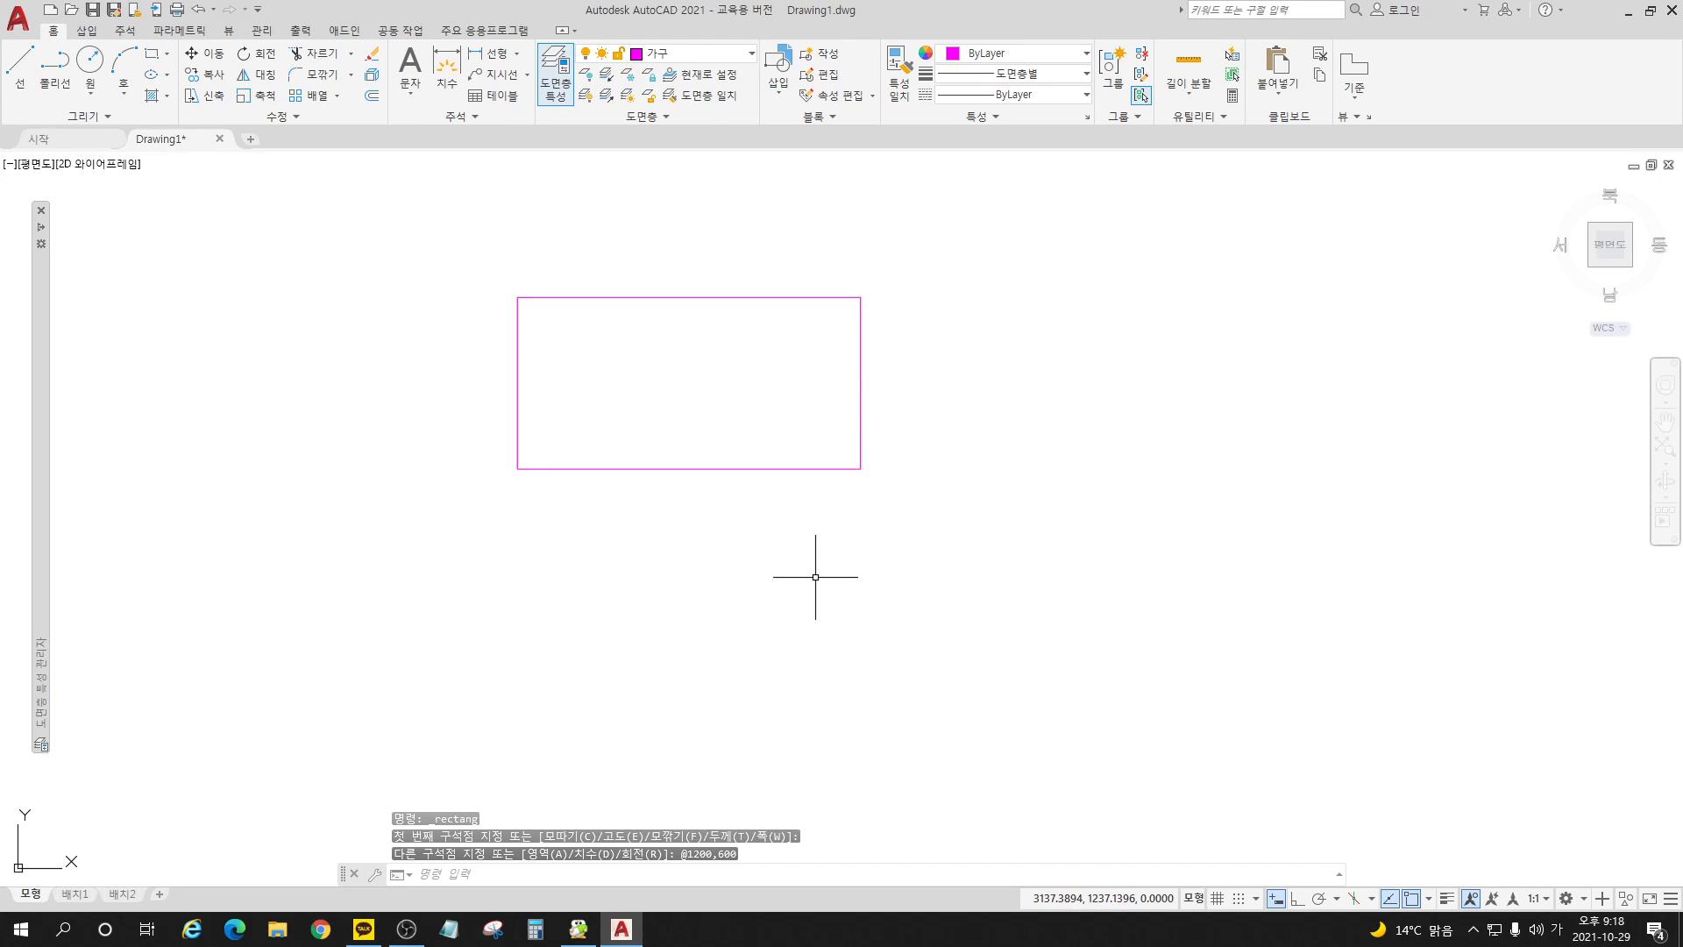
Step: Draw a 500 by 500 square below the large rectangle
key("Return")
left_click(702, 698)
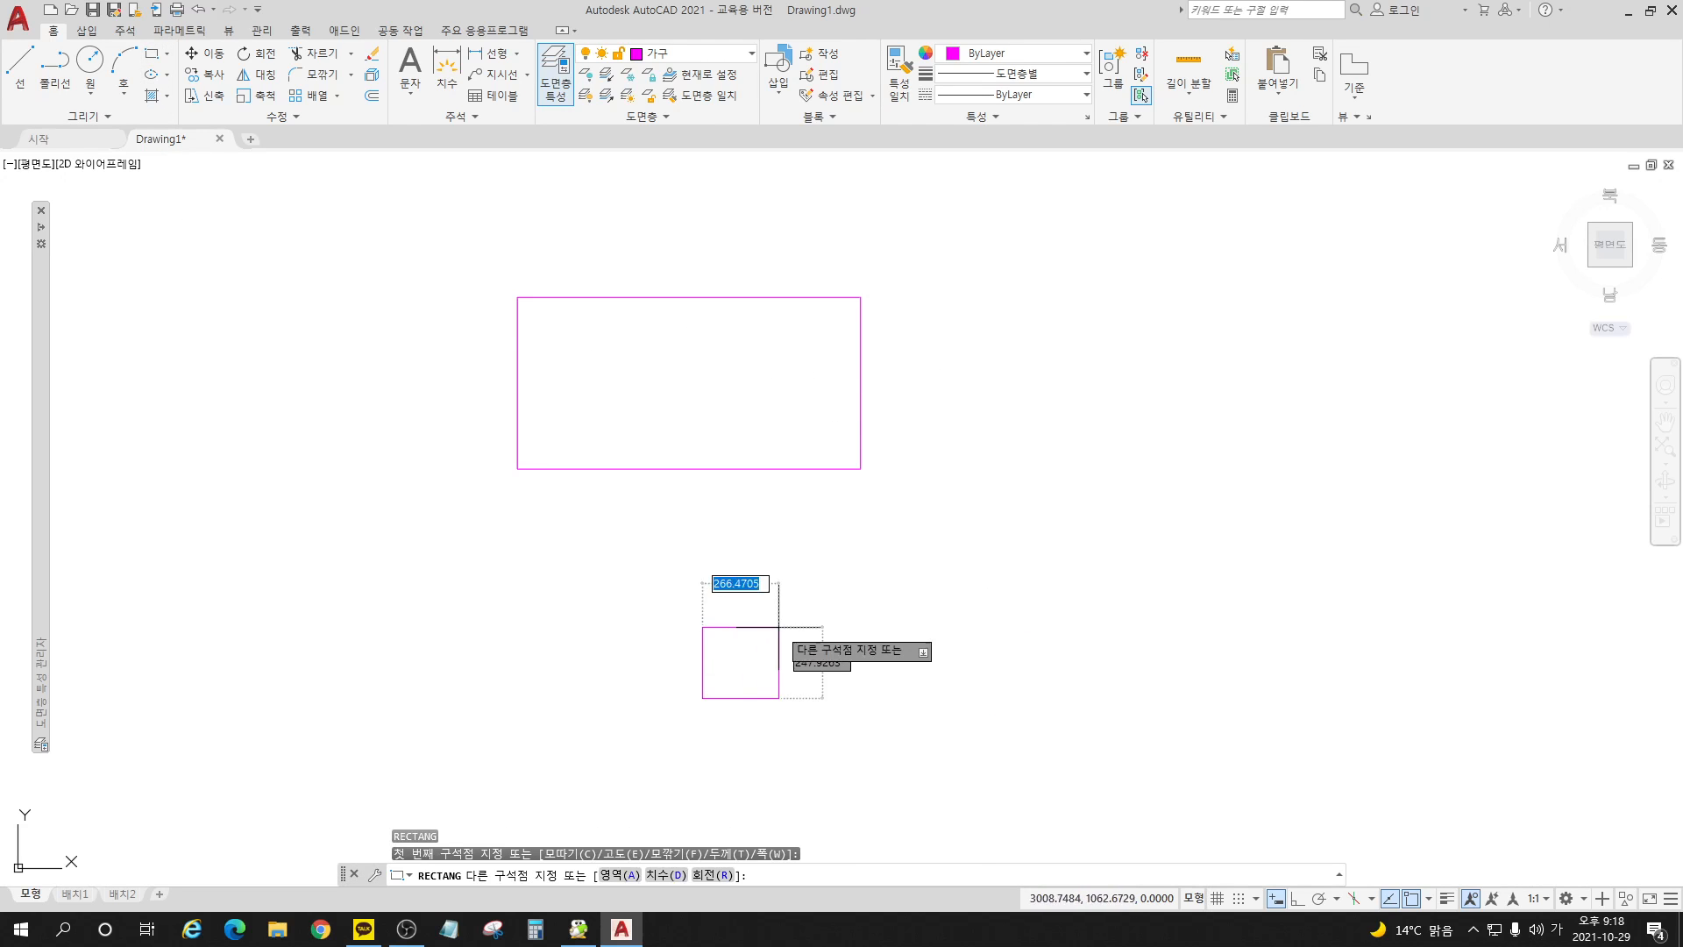
type("500")
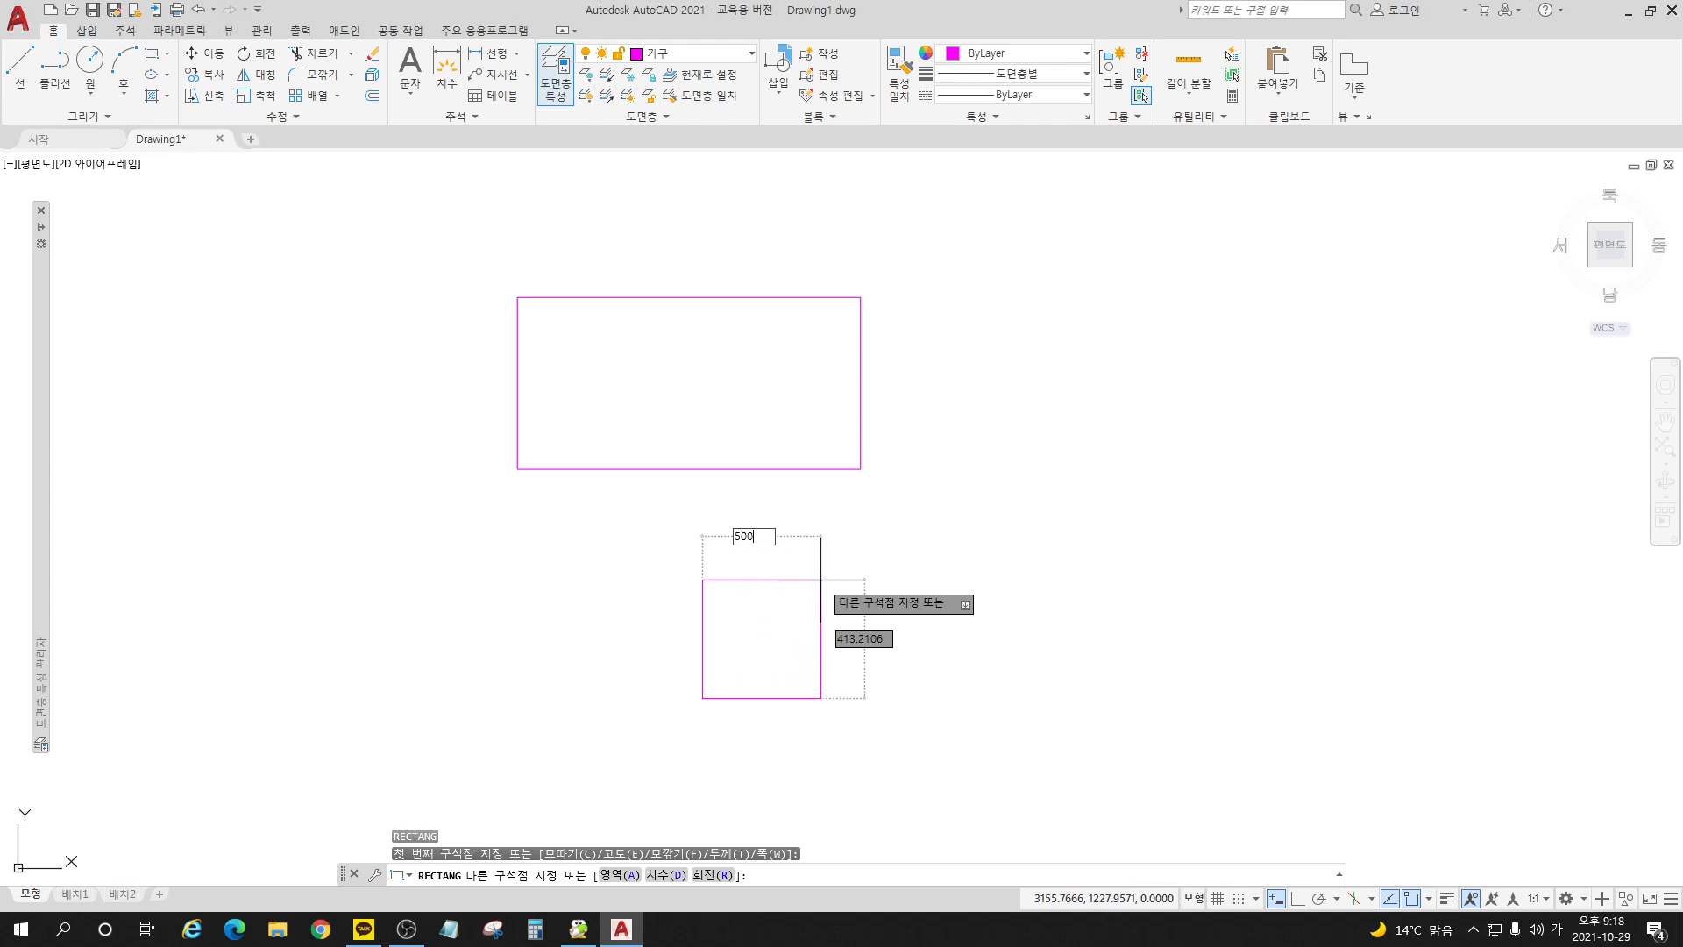
key("Tab")
type("500")
key("Return")
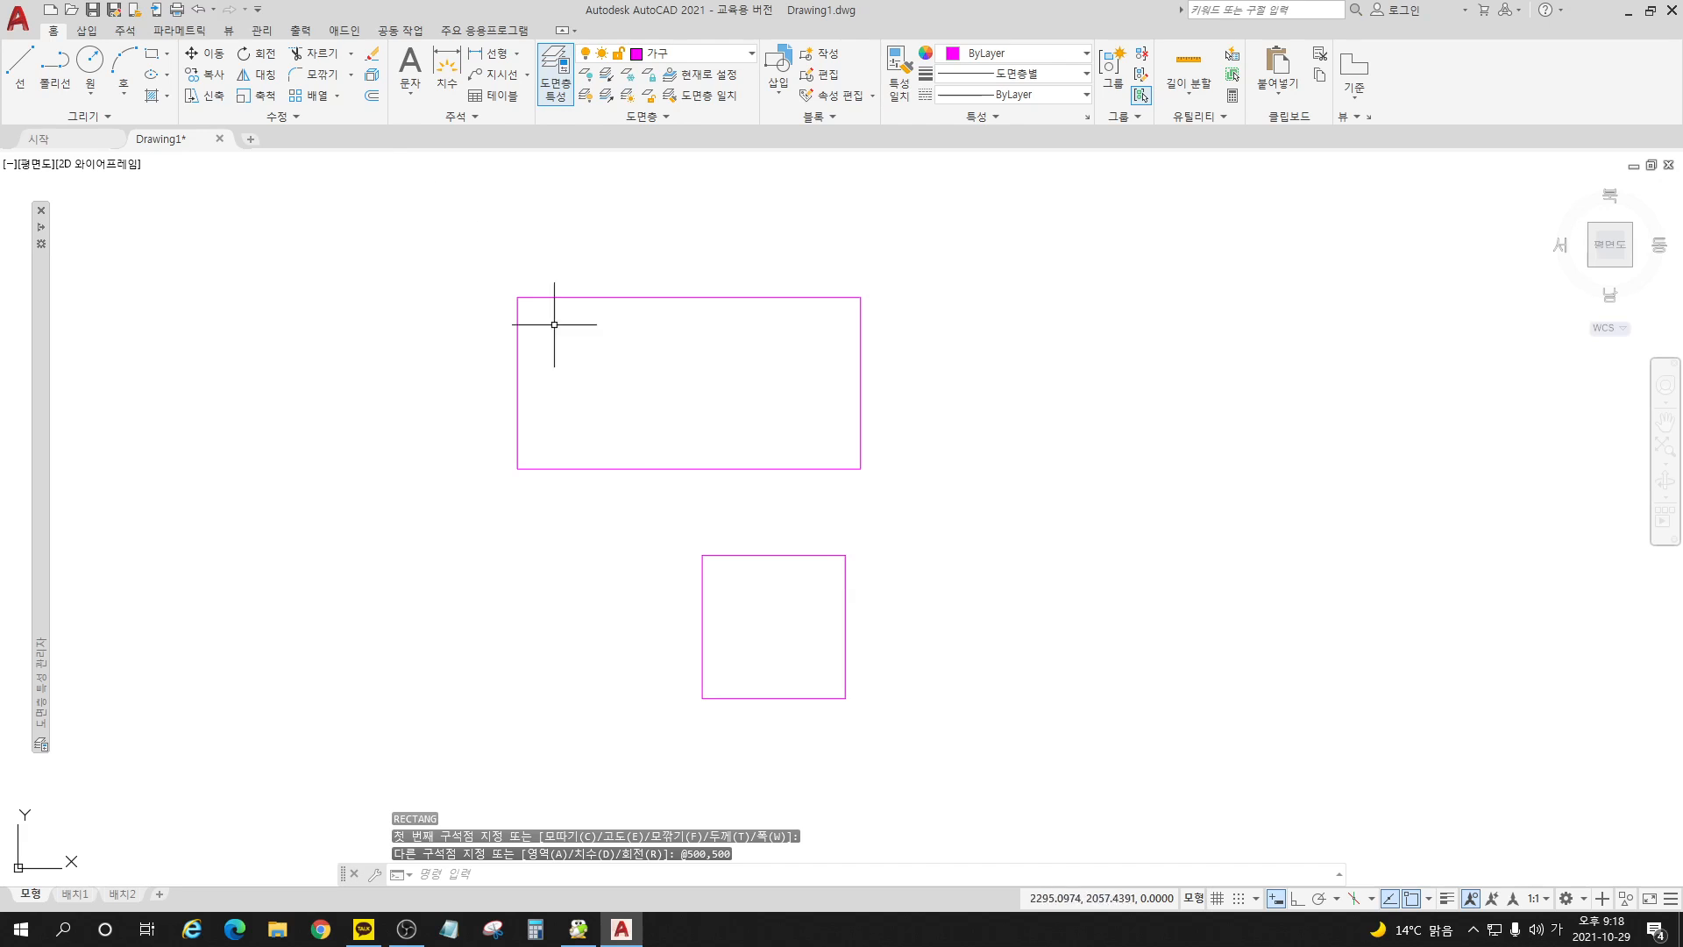
Step: Move the square so the midpoint of its top edge meets the midpoint of the large rectangle's bottom edge
left_click(205, 53)
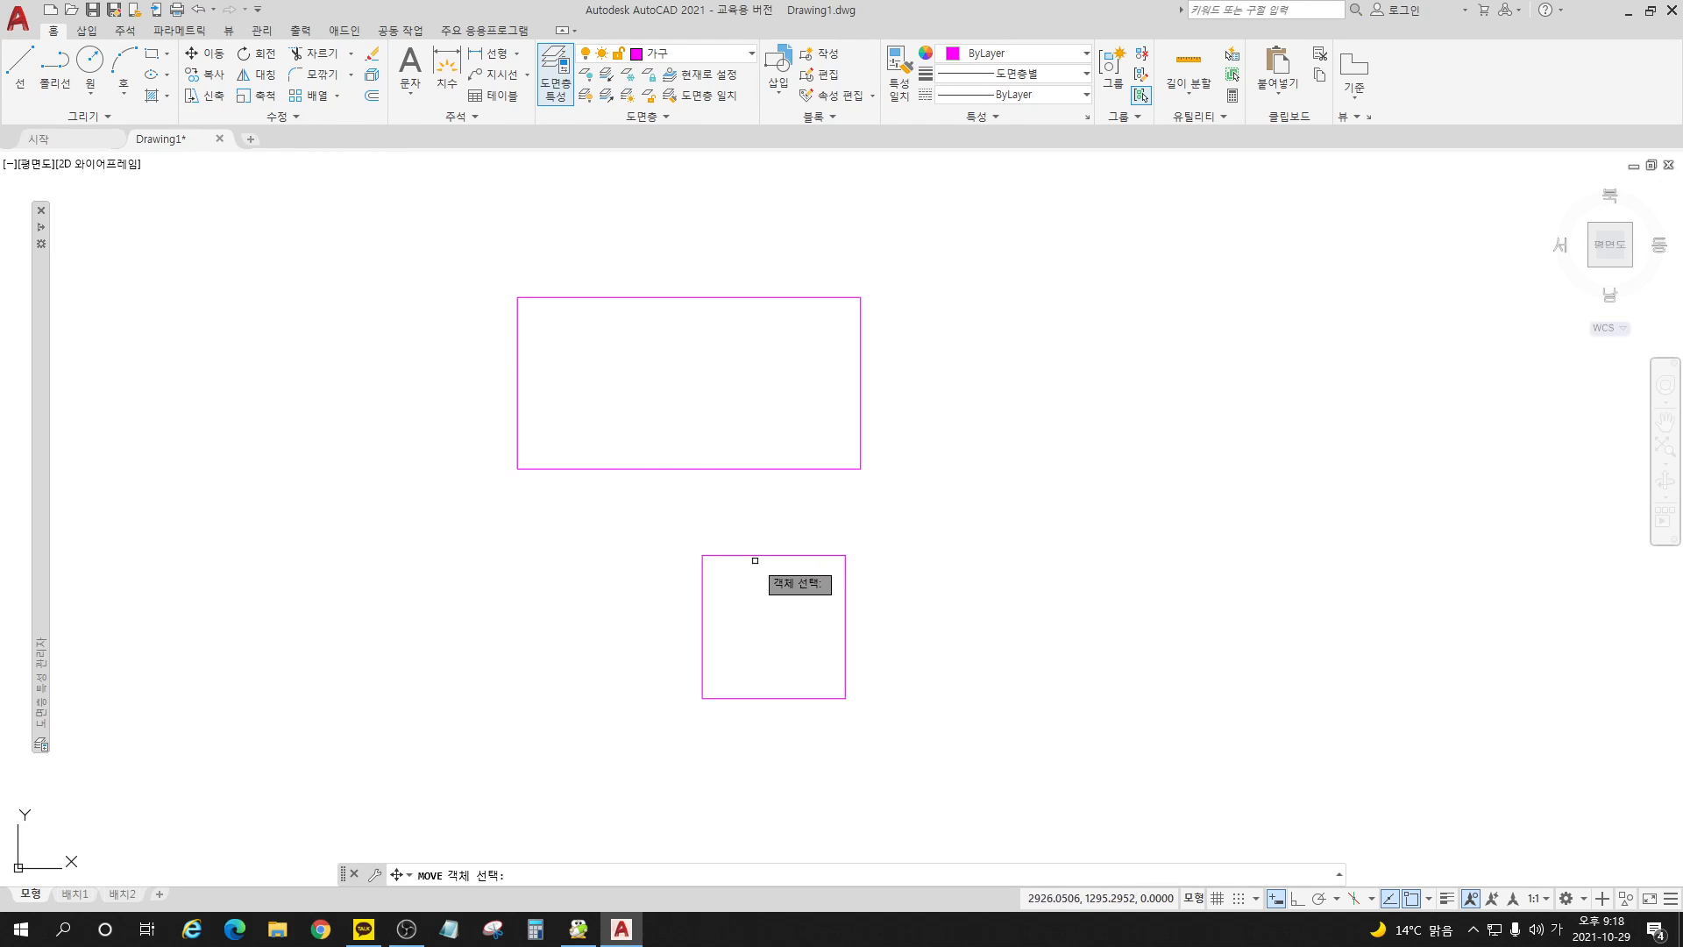
left_click(772, 555)
key("Return")
left_click(774, 554)
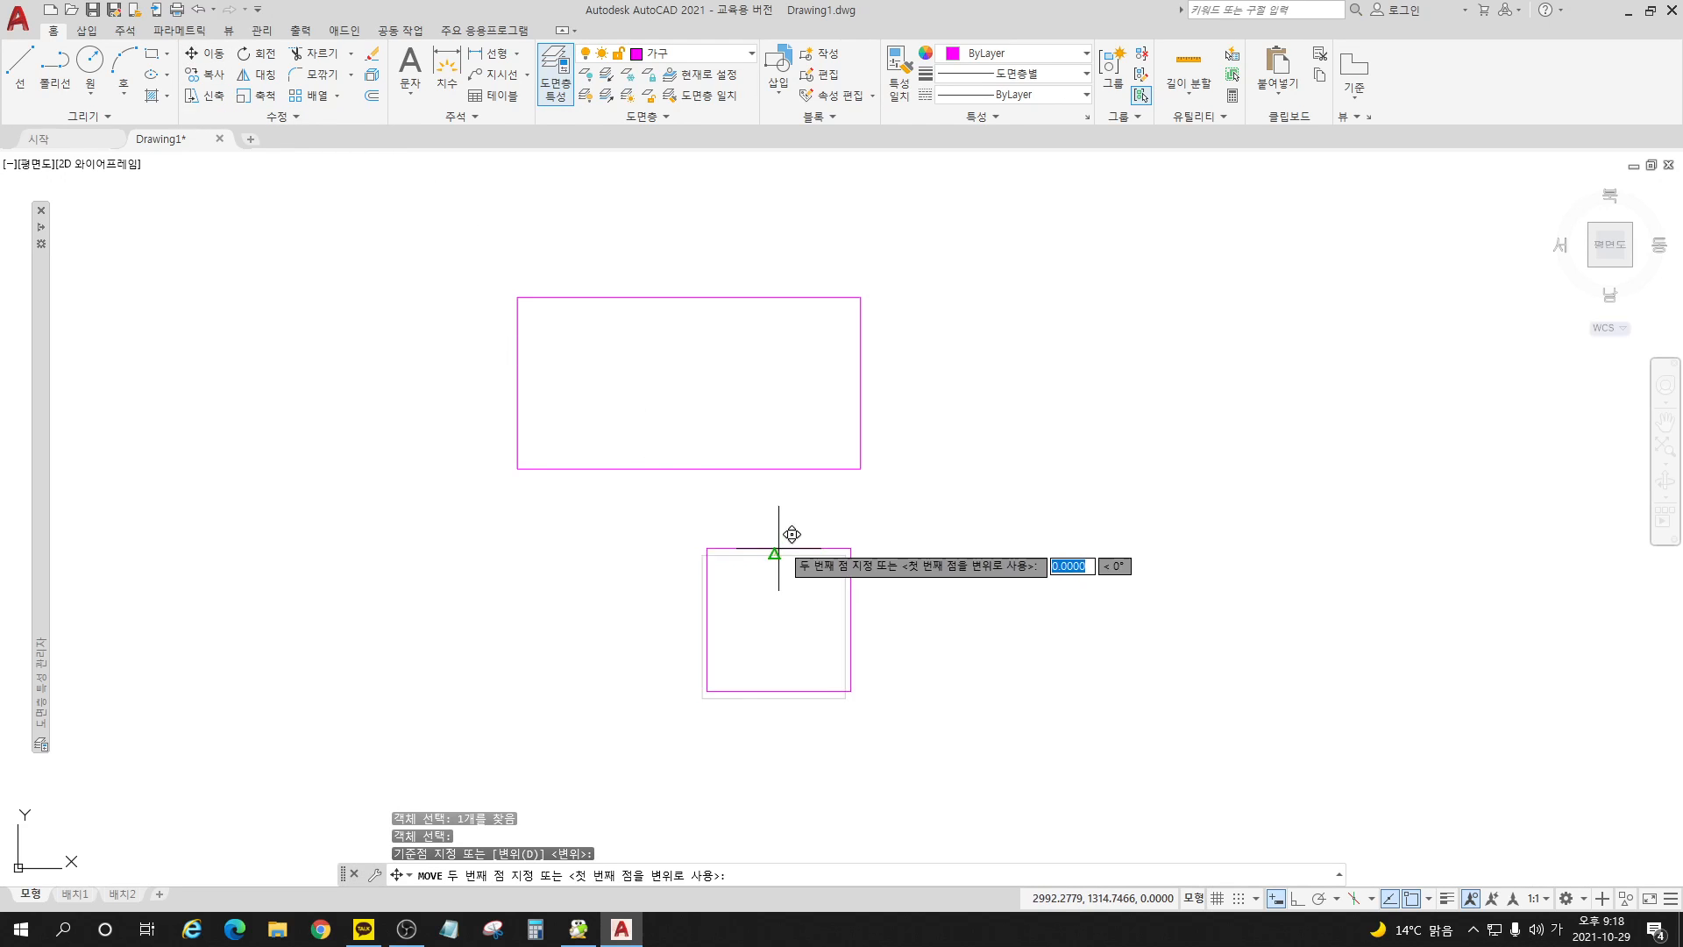
left_click(681, 477)
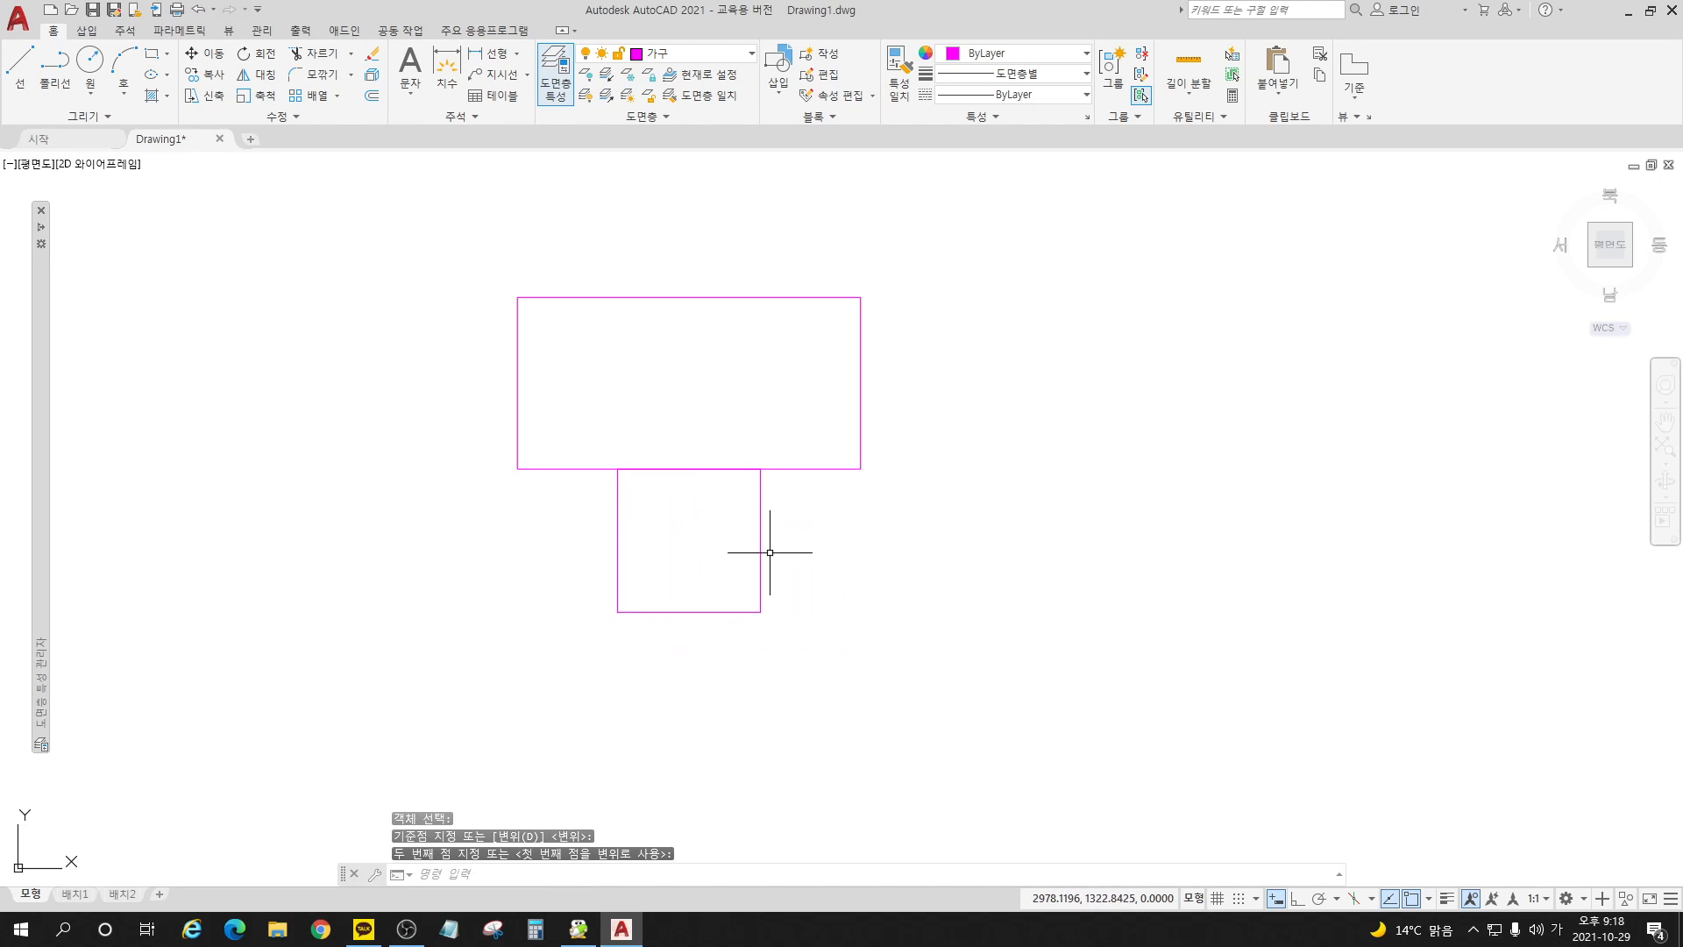
left_click(217, 58)
left_click(760, 512)
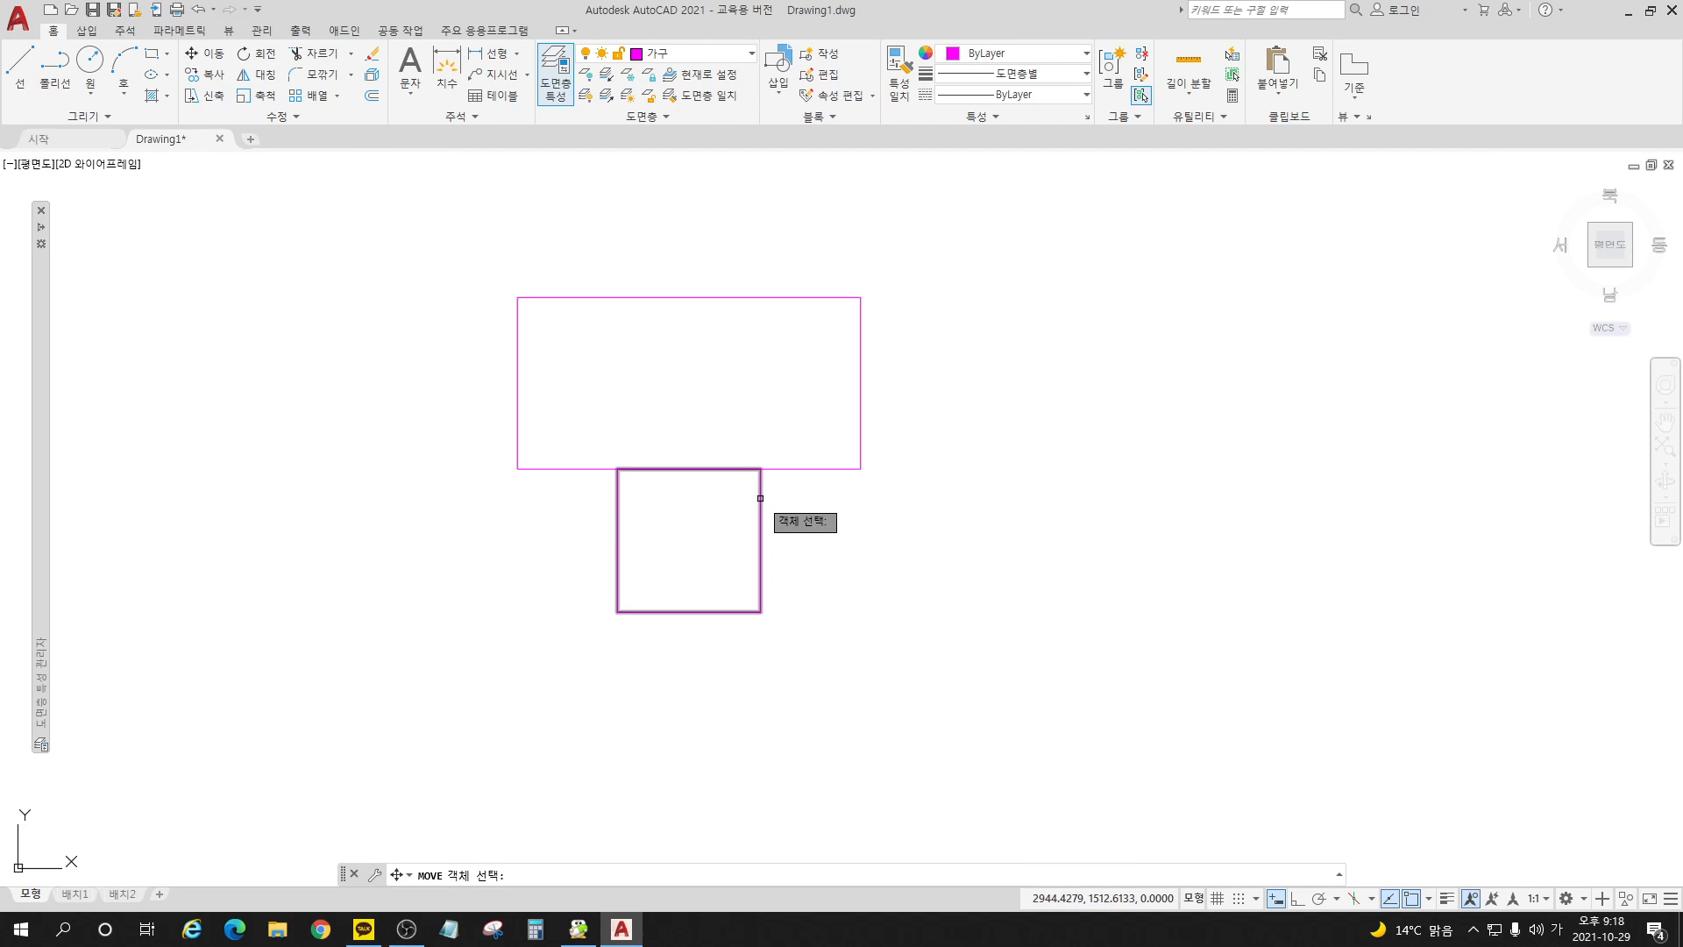
key("Return")
left_click(872, 556)
key("Escape")
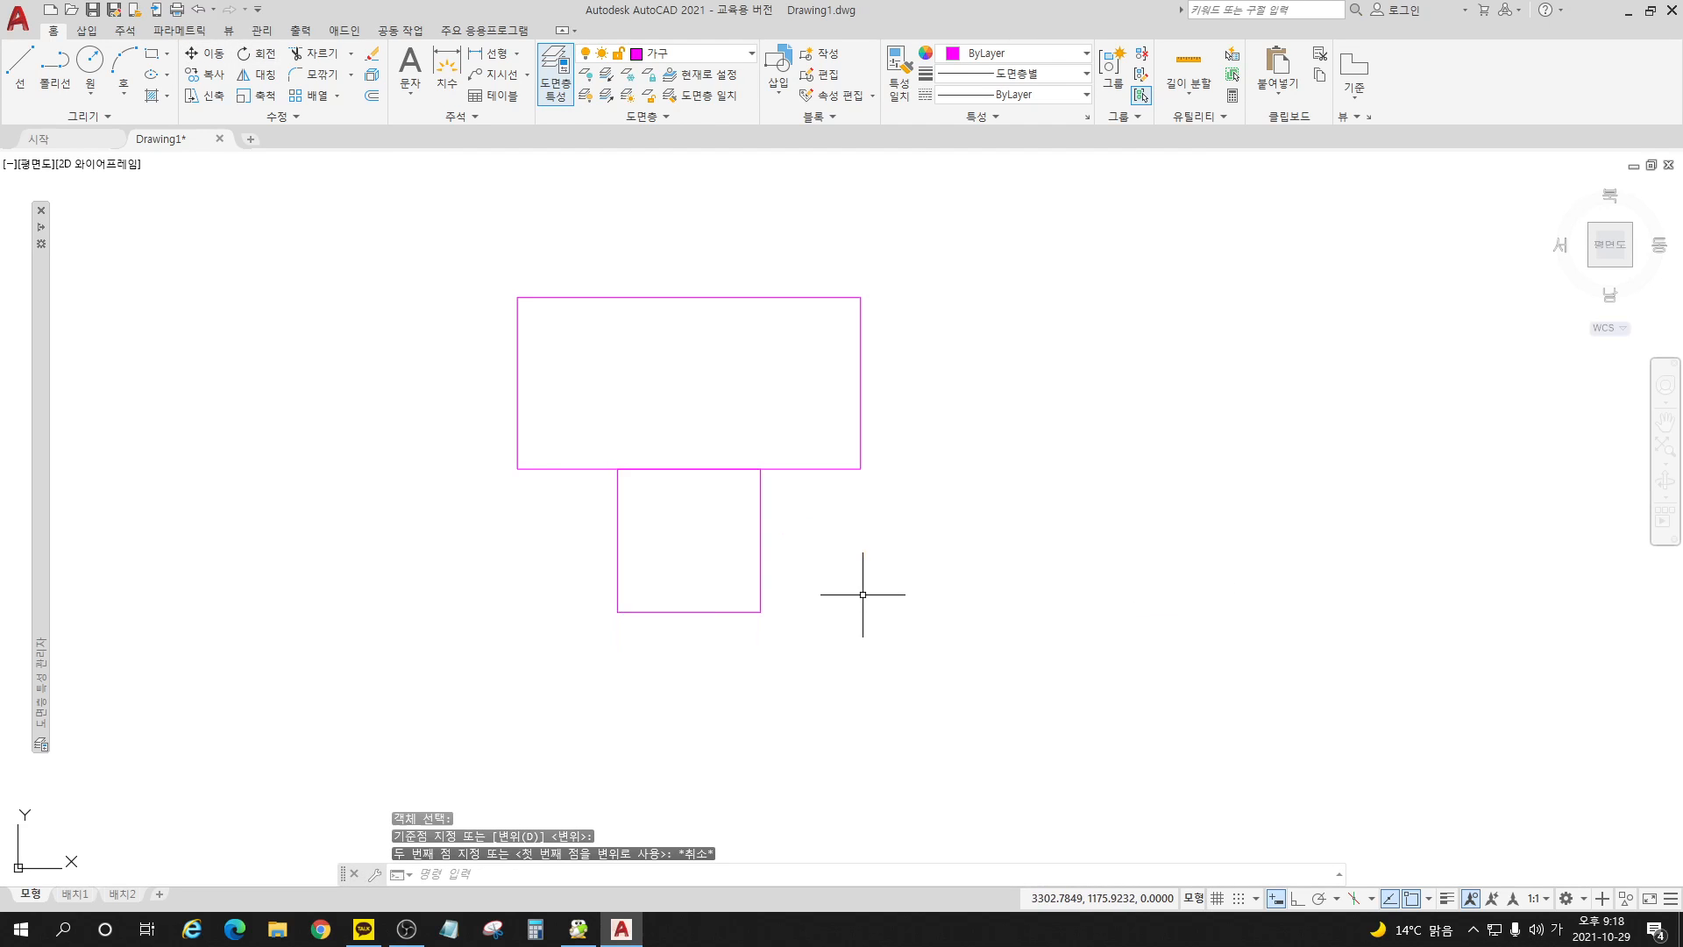
Step: Draw a line along the square's bottom edge from its lower-left to its lower-right corner
left_click(19, 62)
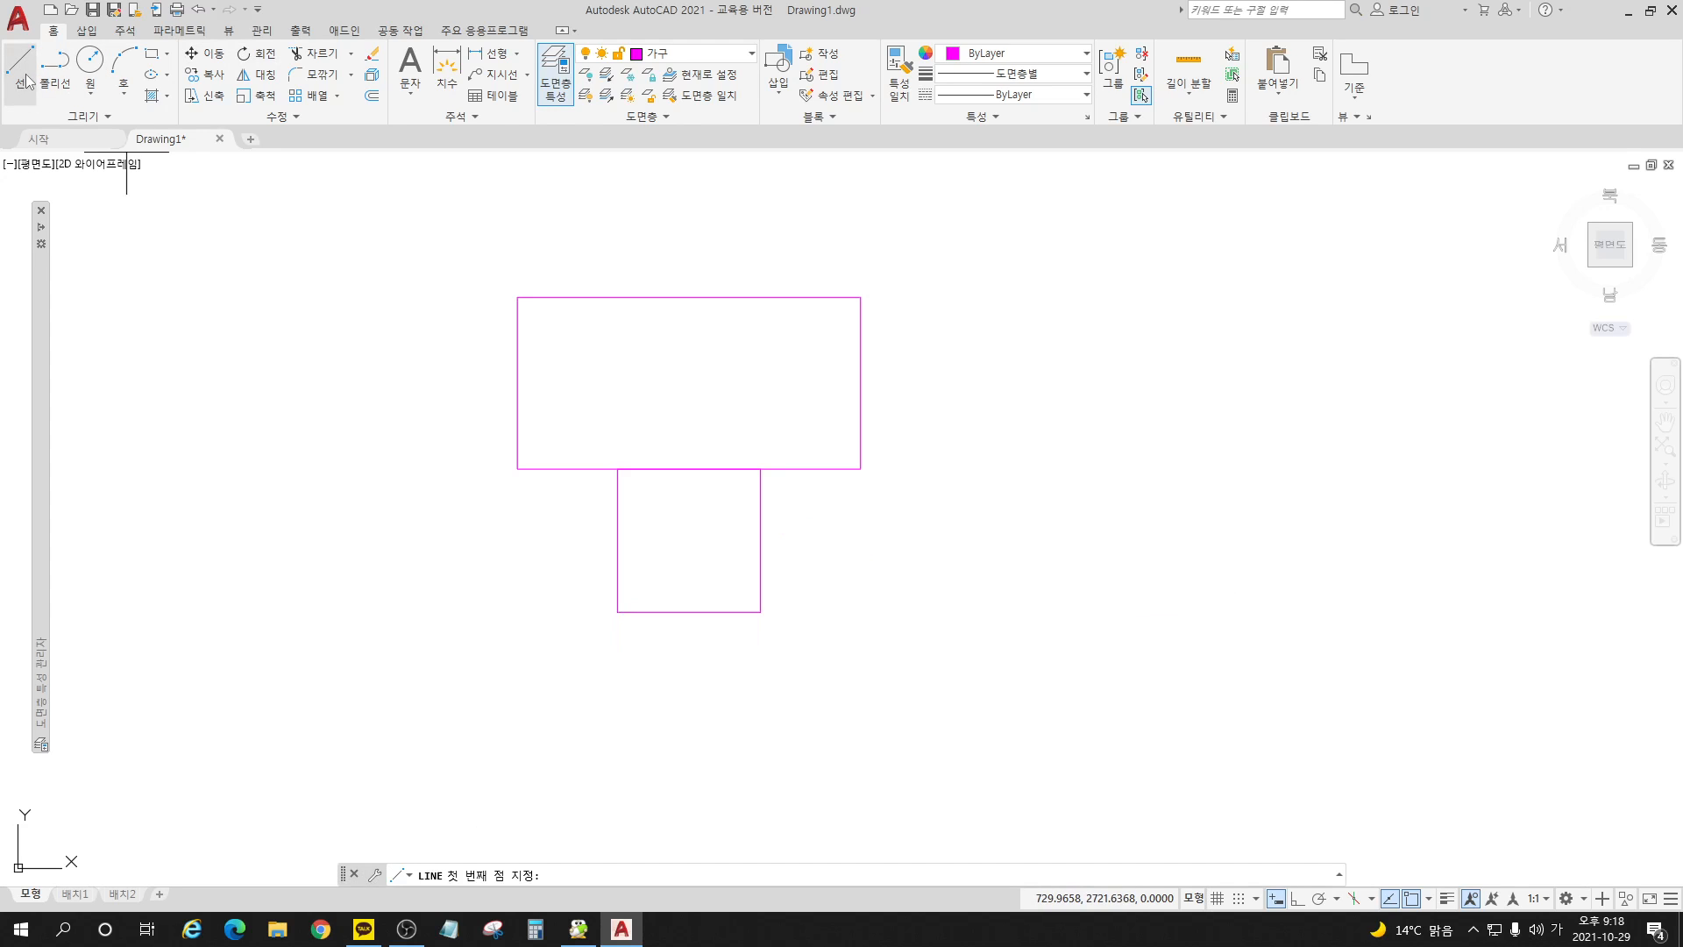
left_click(617, 611)
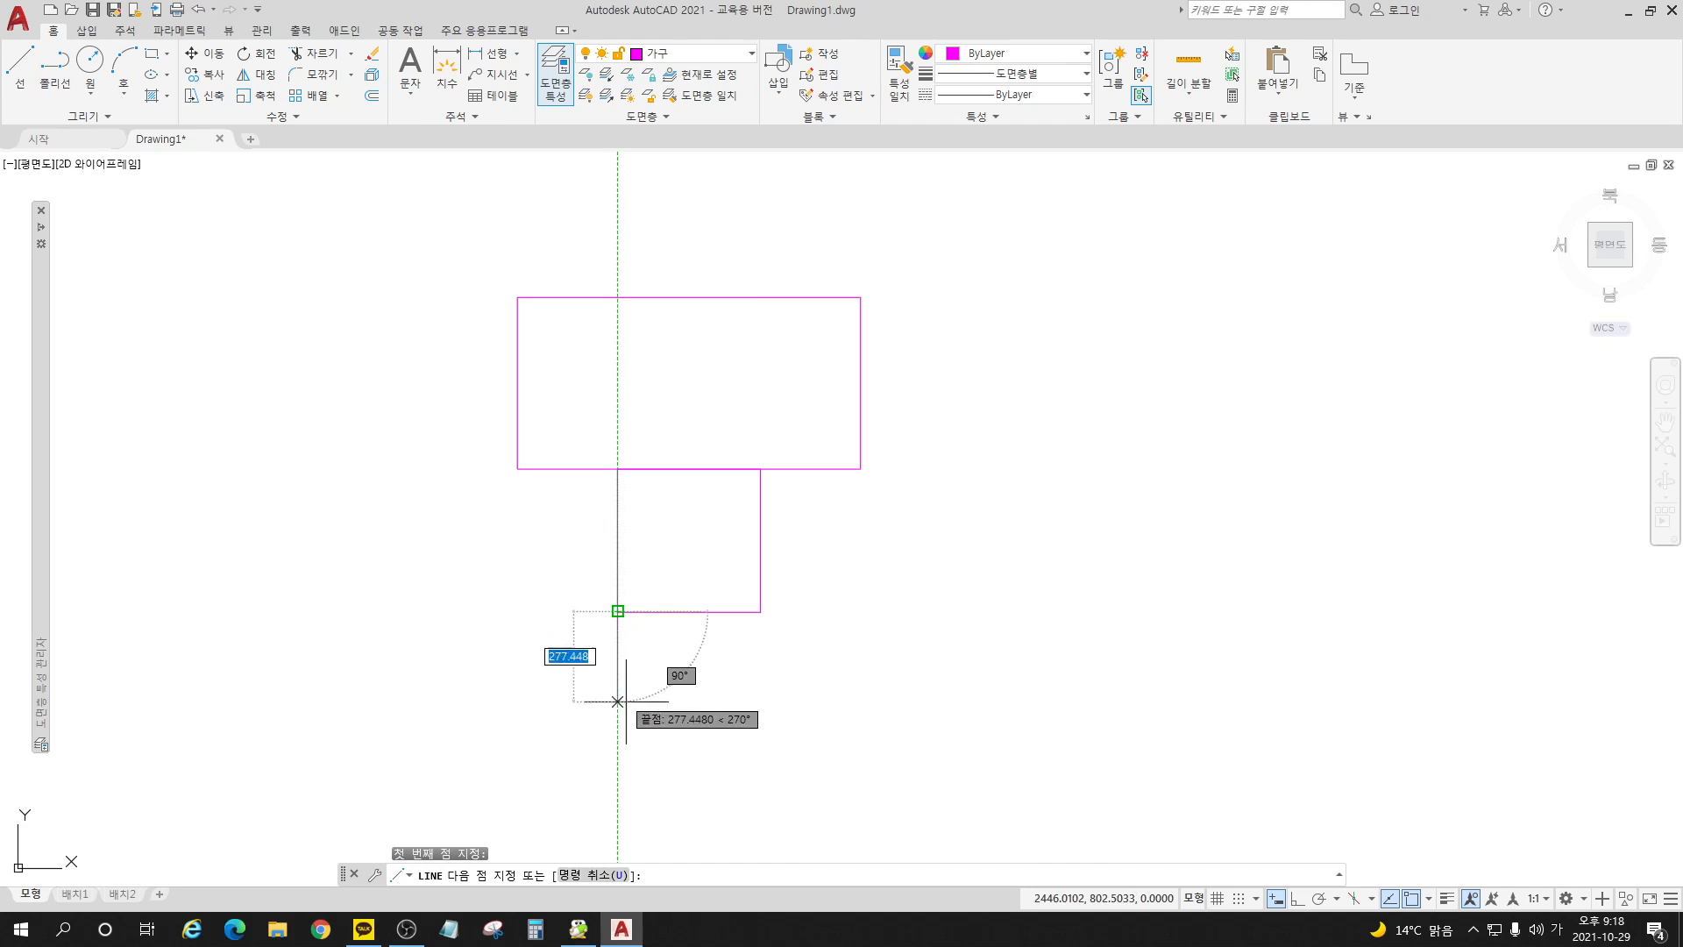
left_click(761, 611)
key("Return")
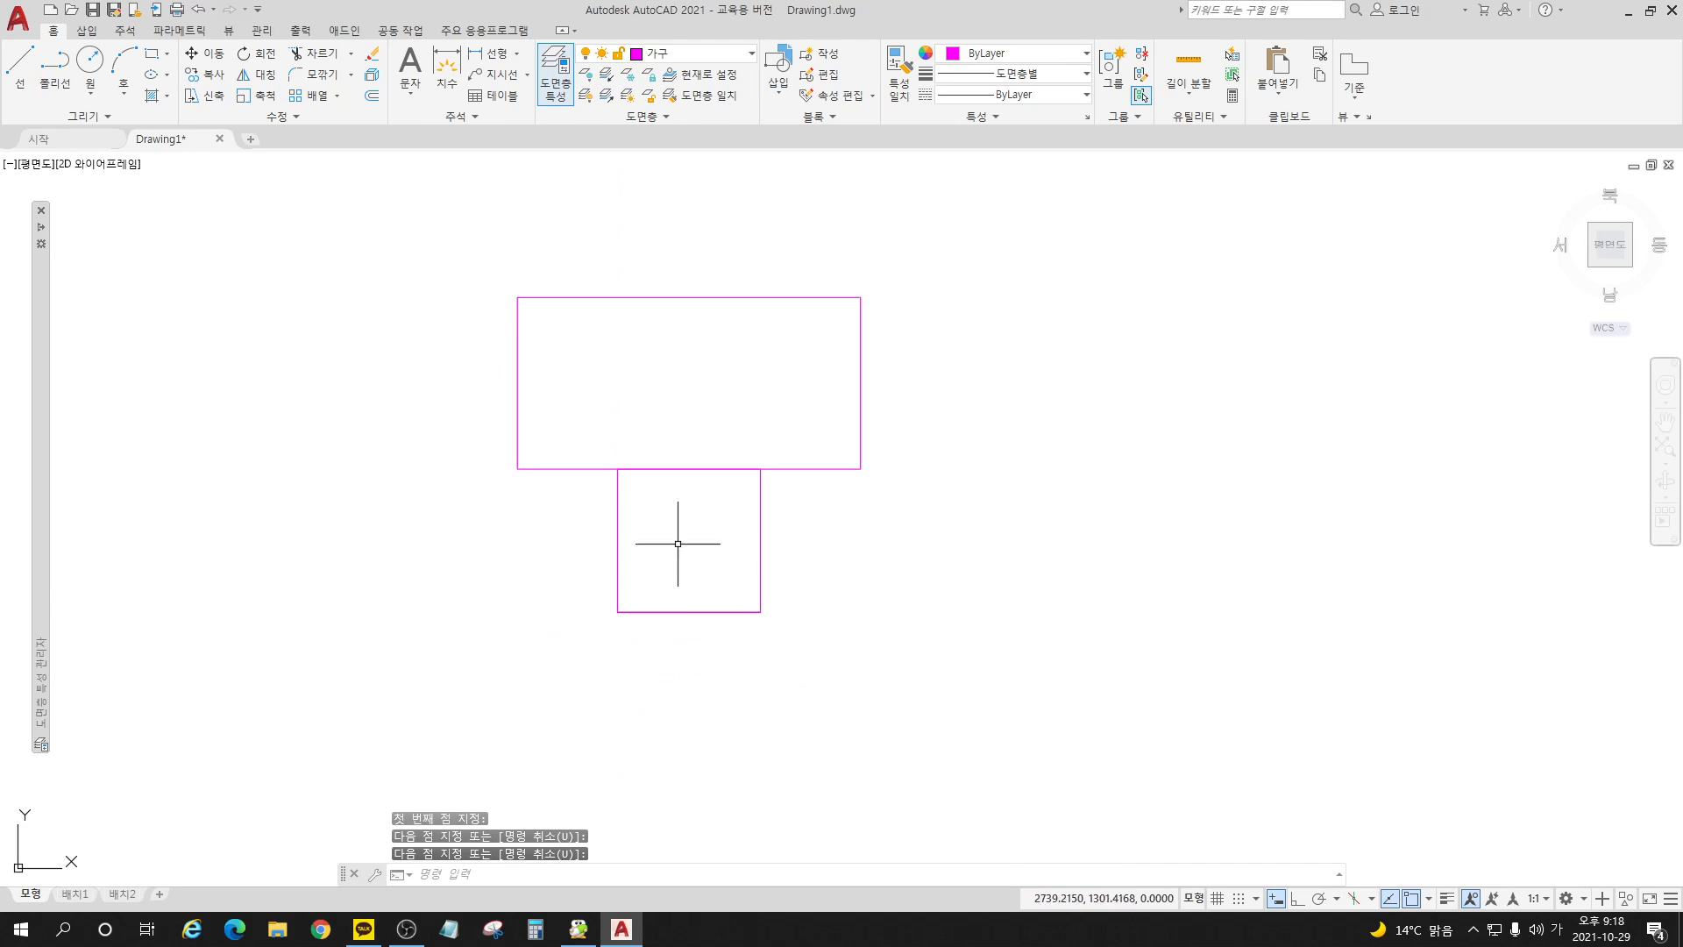
Step: Move only the square straight down by 50 with ortho mode on, leaving the line in place
left_click(208, 53)
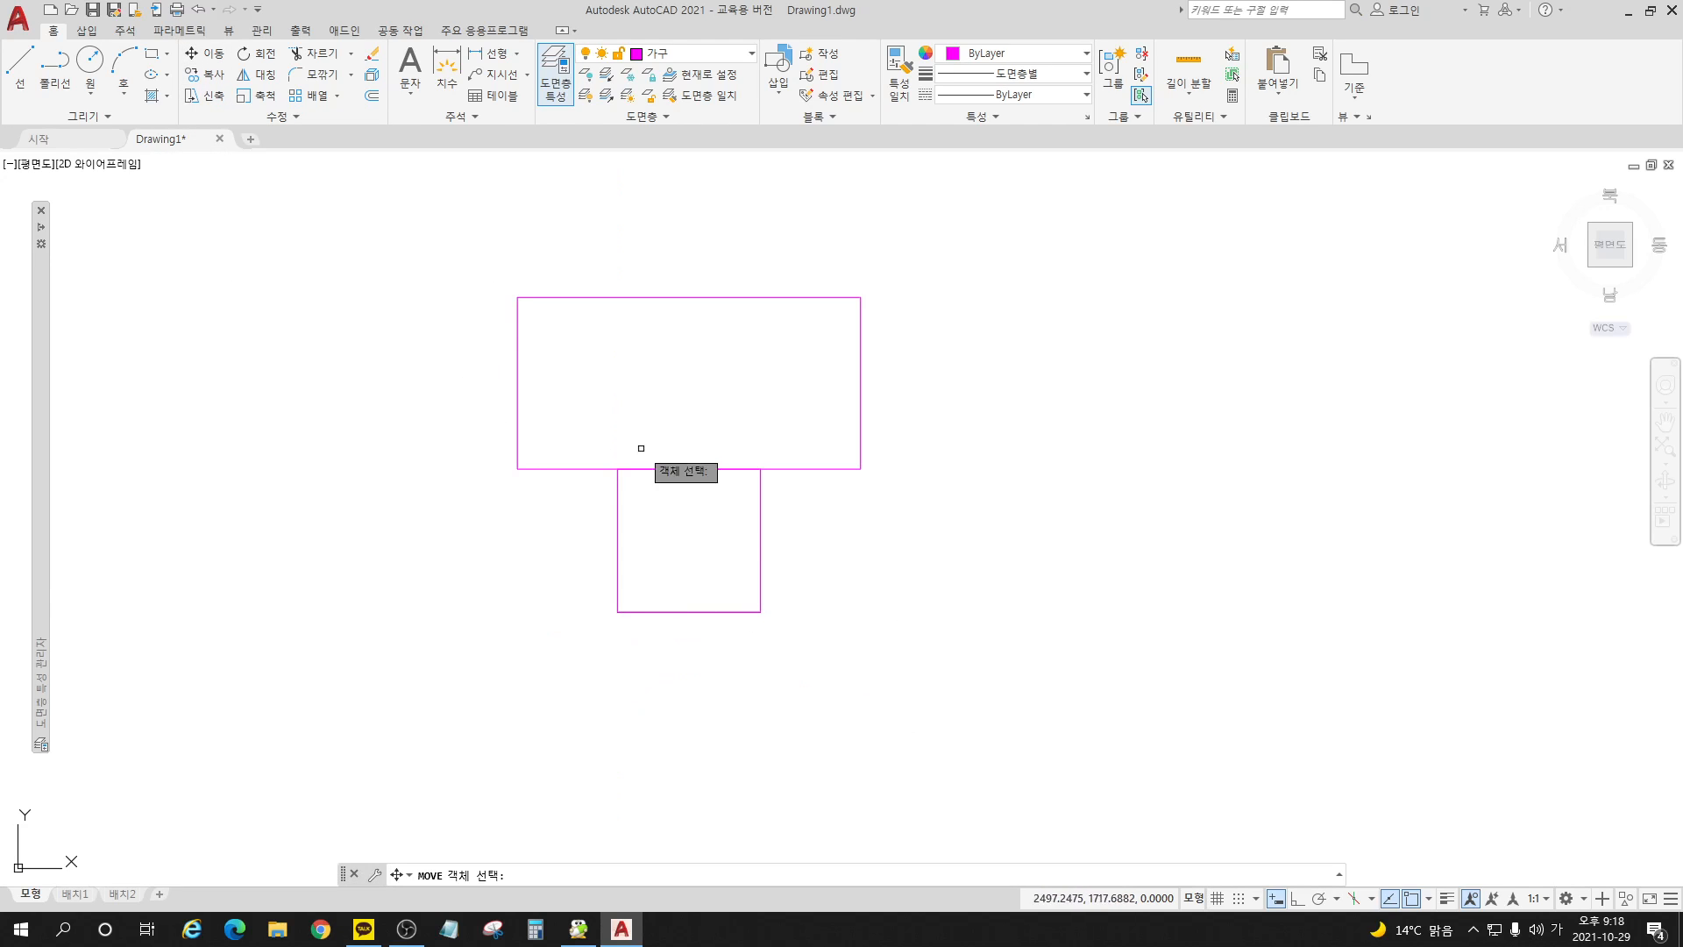
left_click(760, 501)
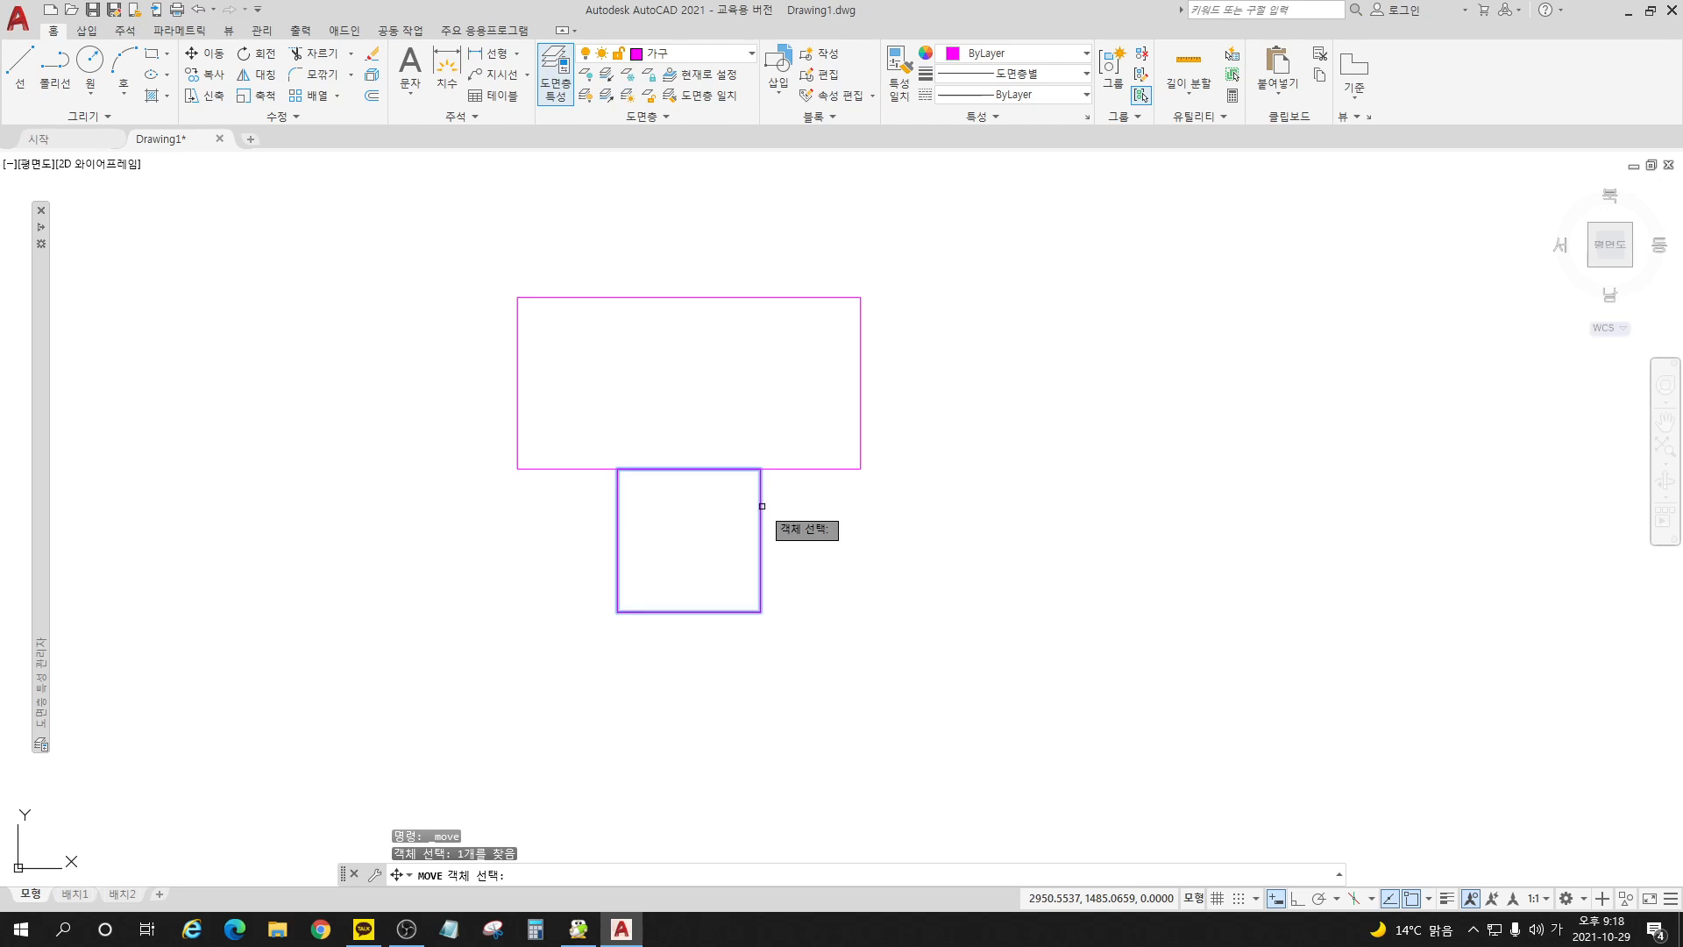
key("Return")
left_click(806, 529)
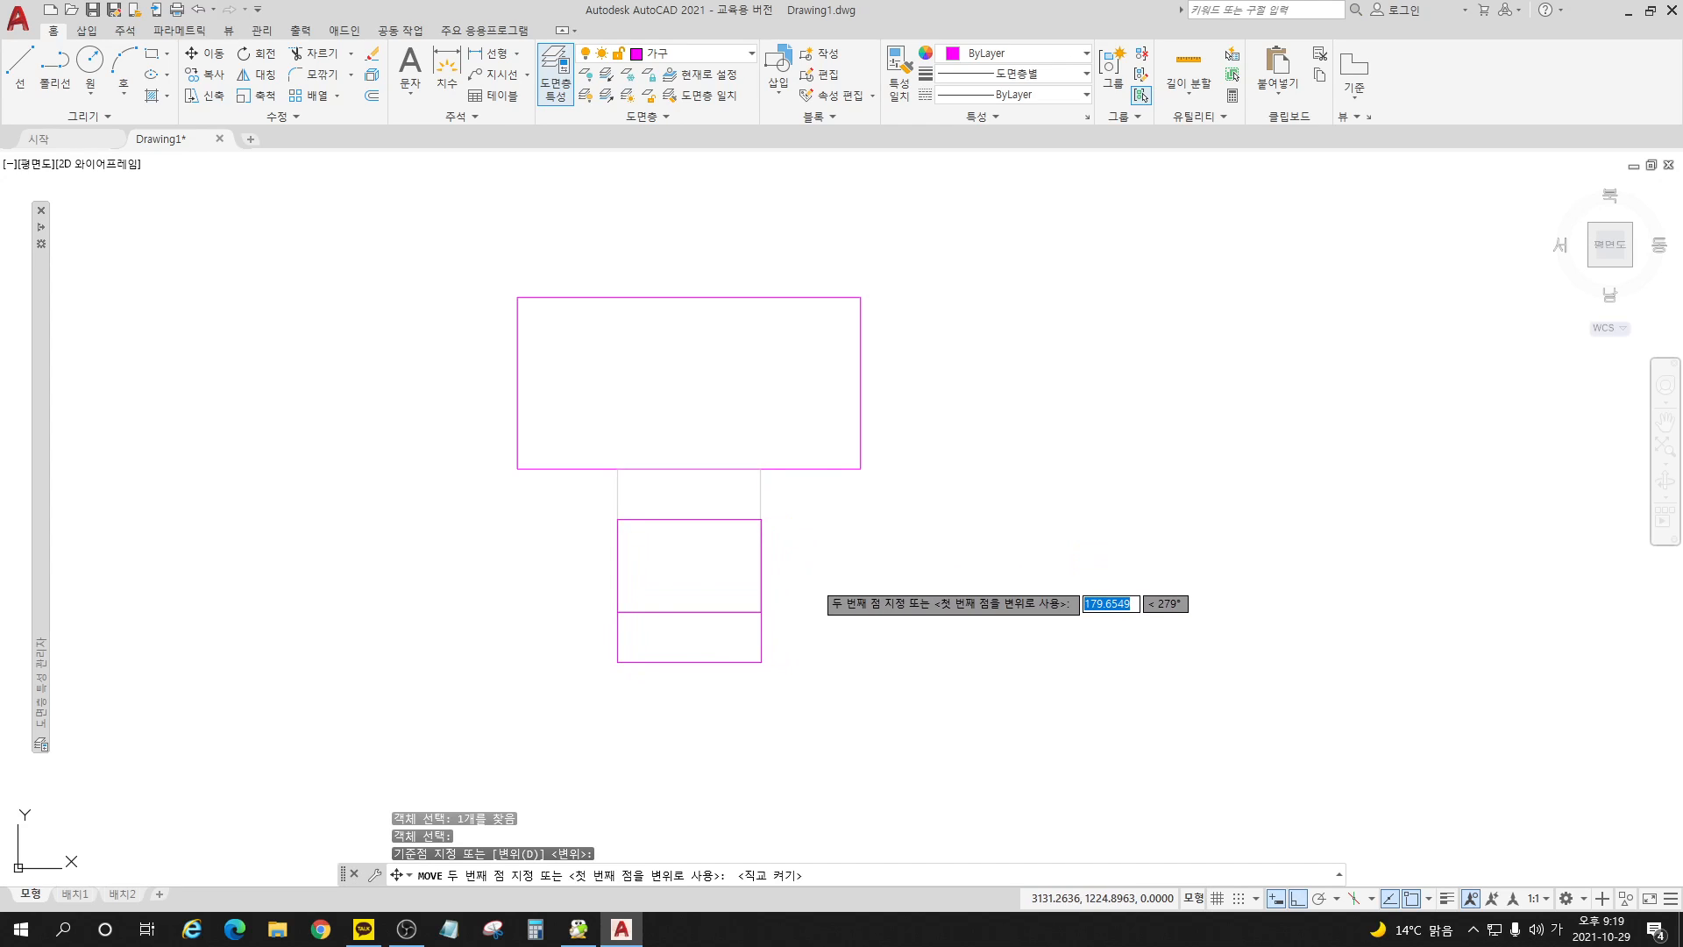
key("F8")
type("50")
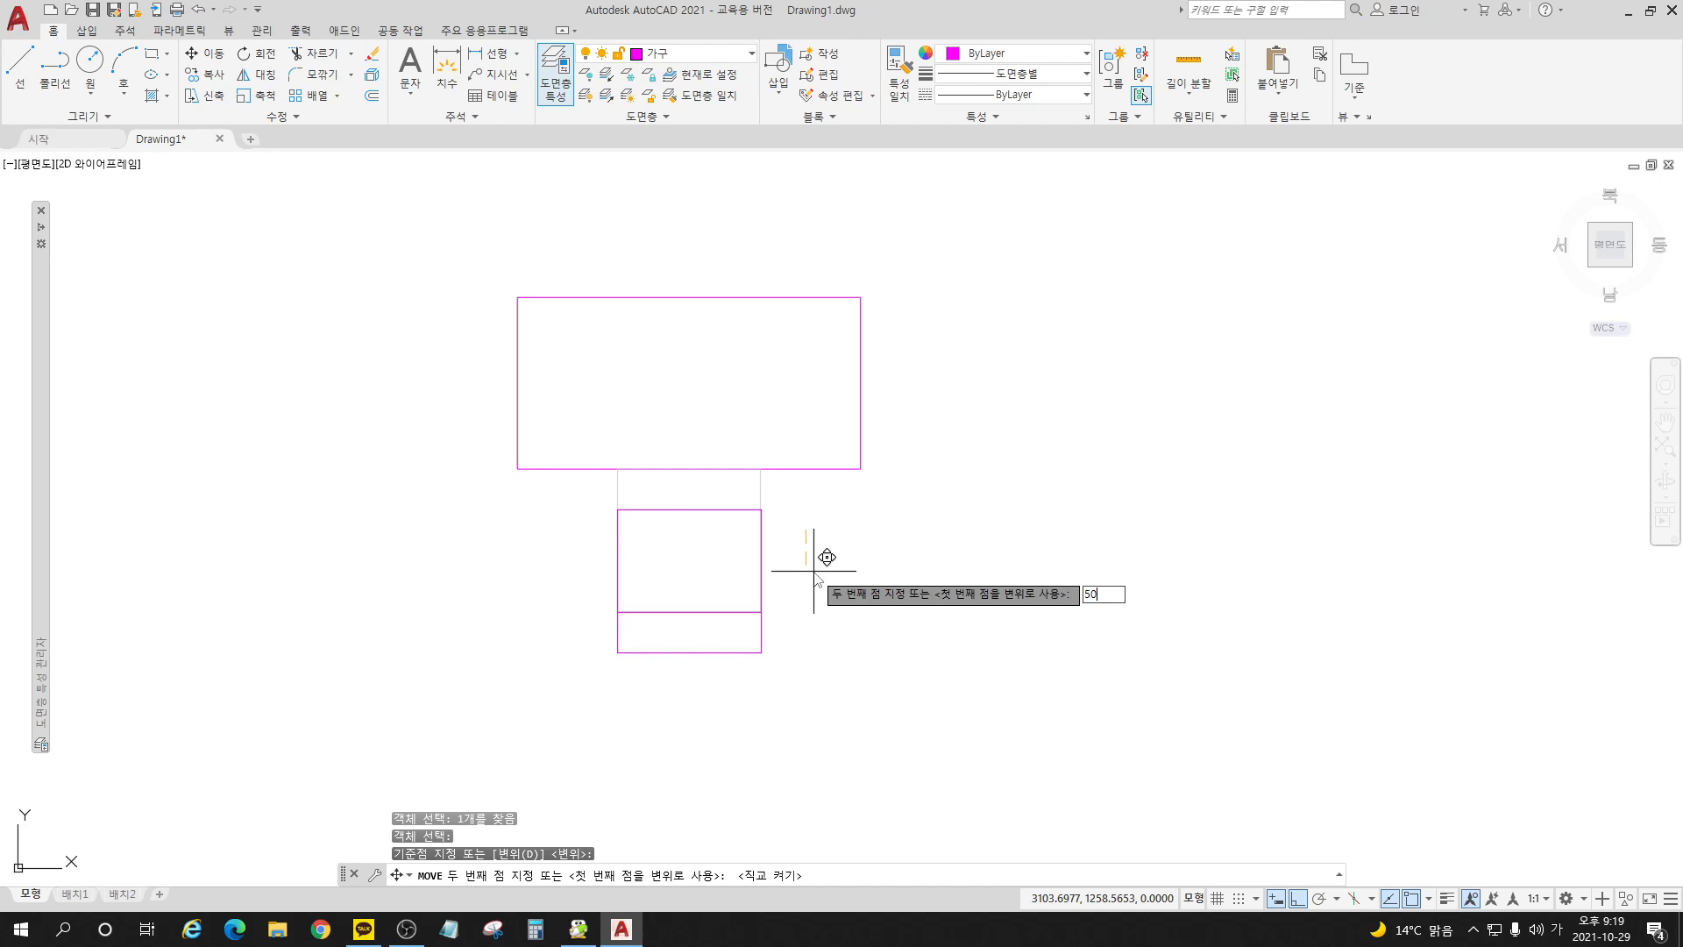
key("Return")
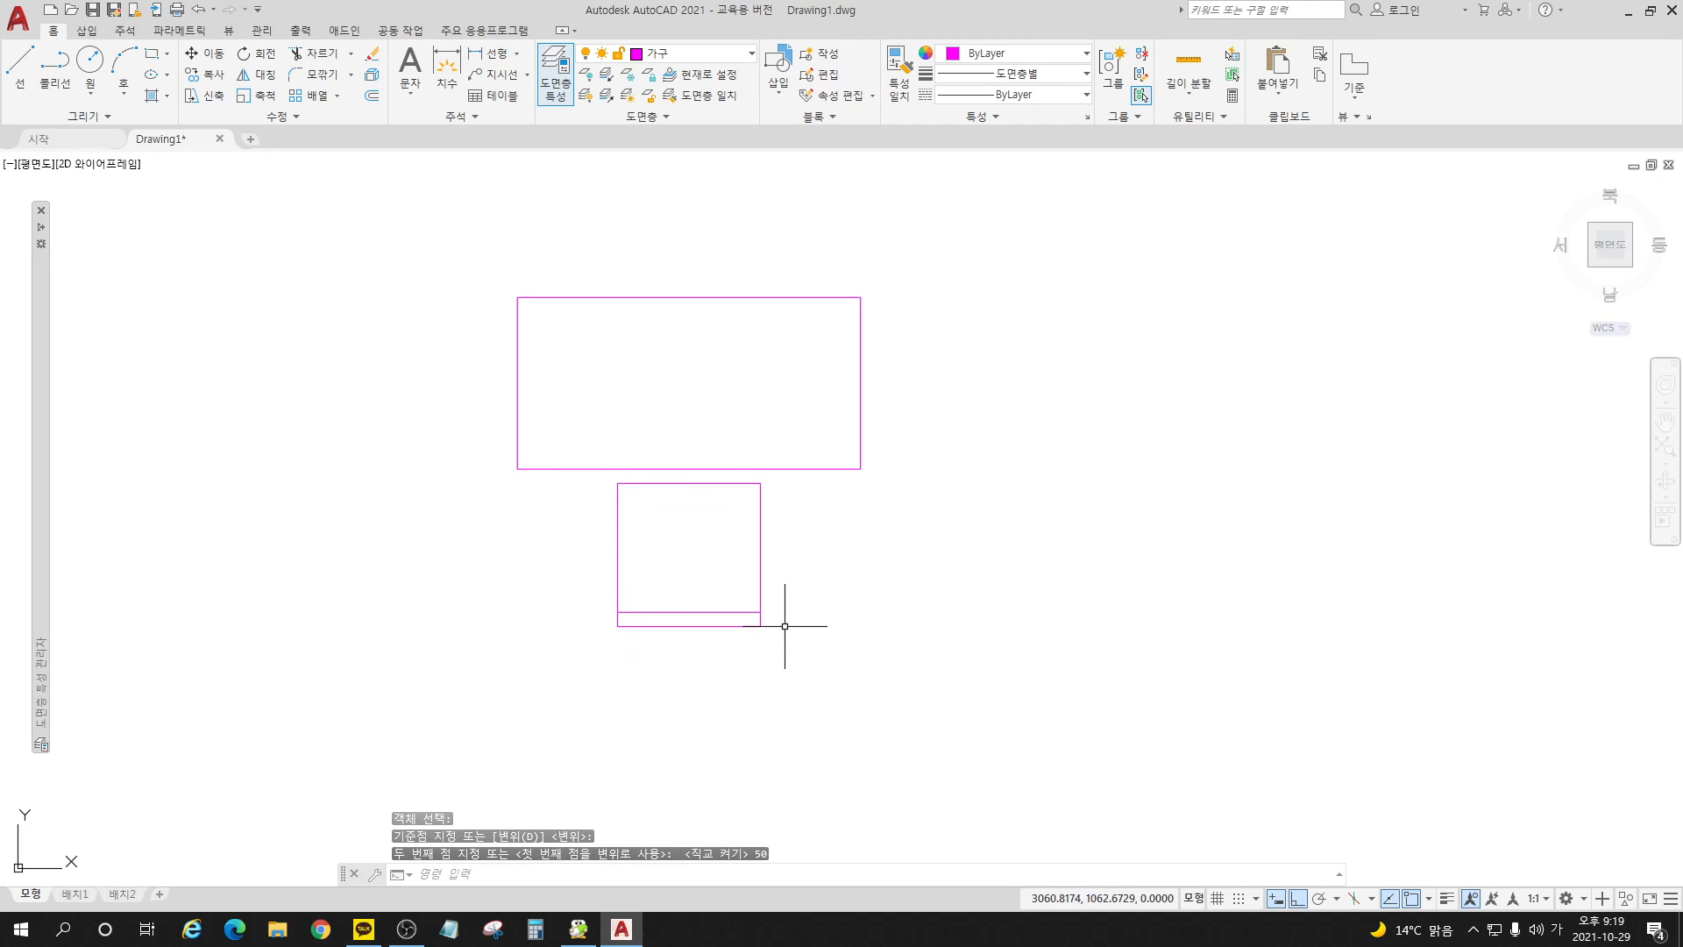
Step: Draw a rectangle 300 wide and 1000 tall from the large rectangle's upper-right corner, extending right and downward
left_click(151, 54)
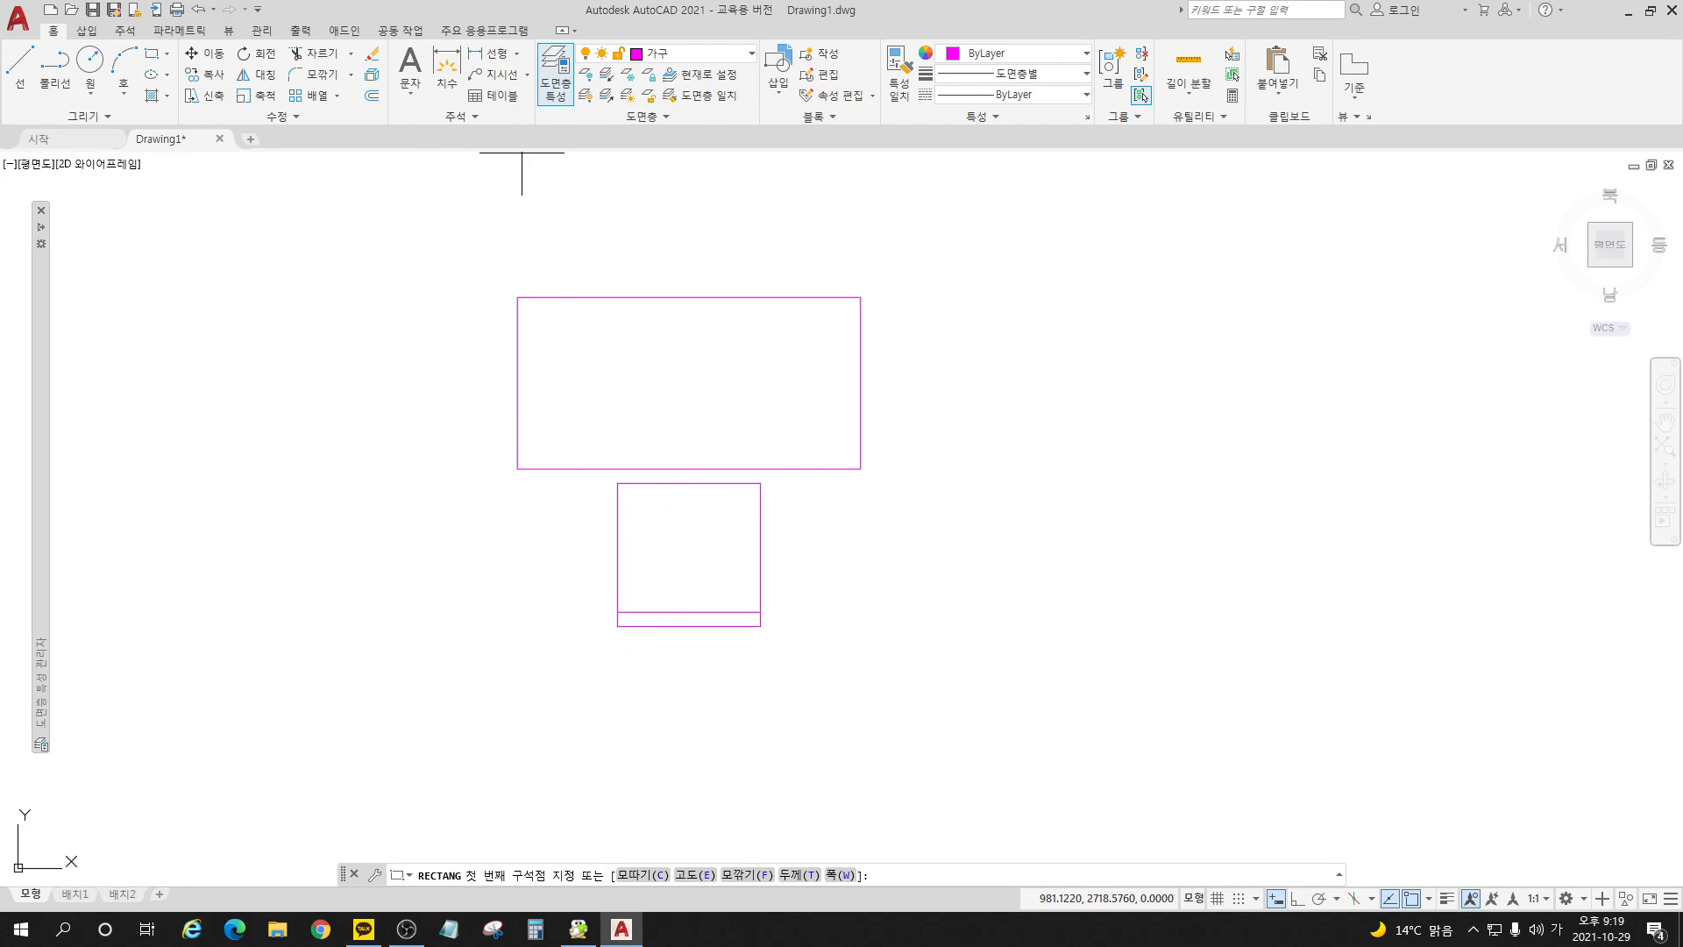
left_click(861, 297)
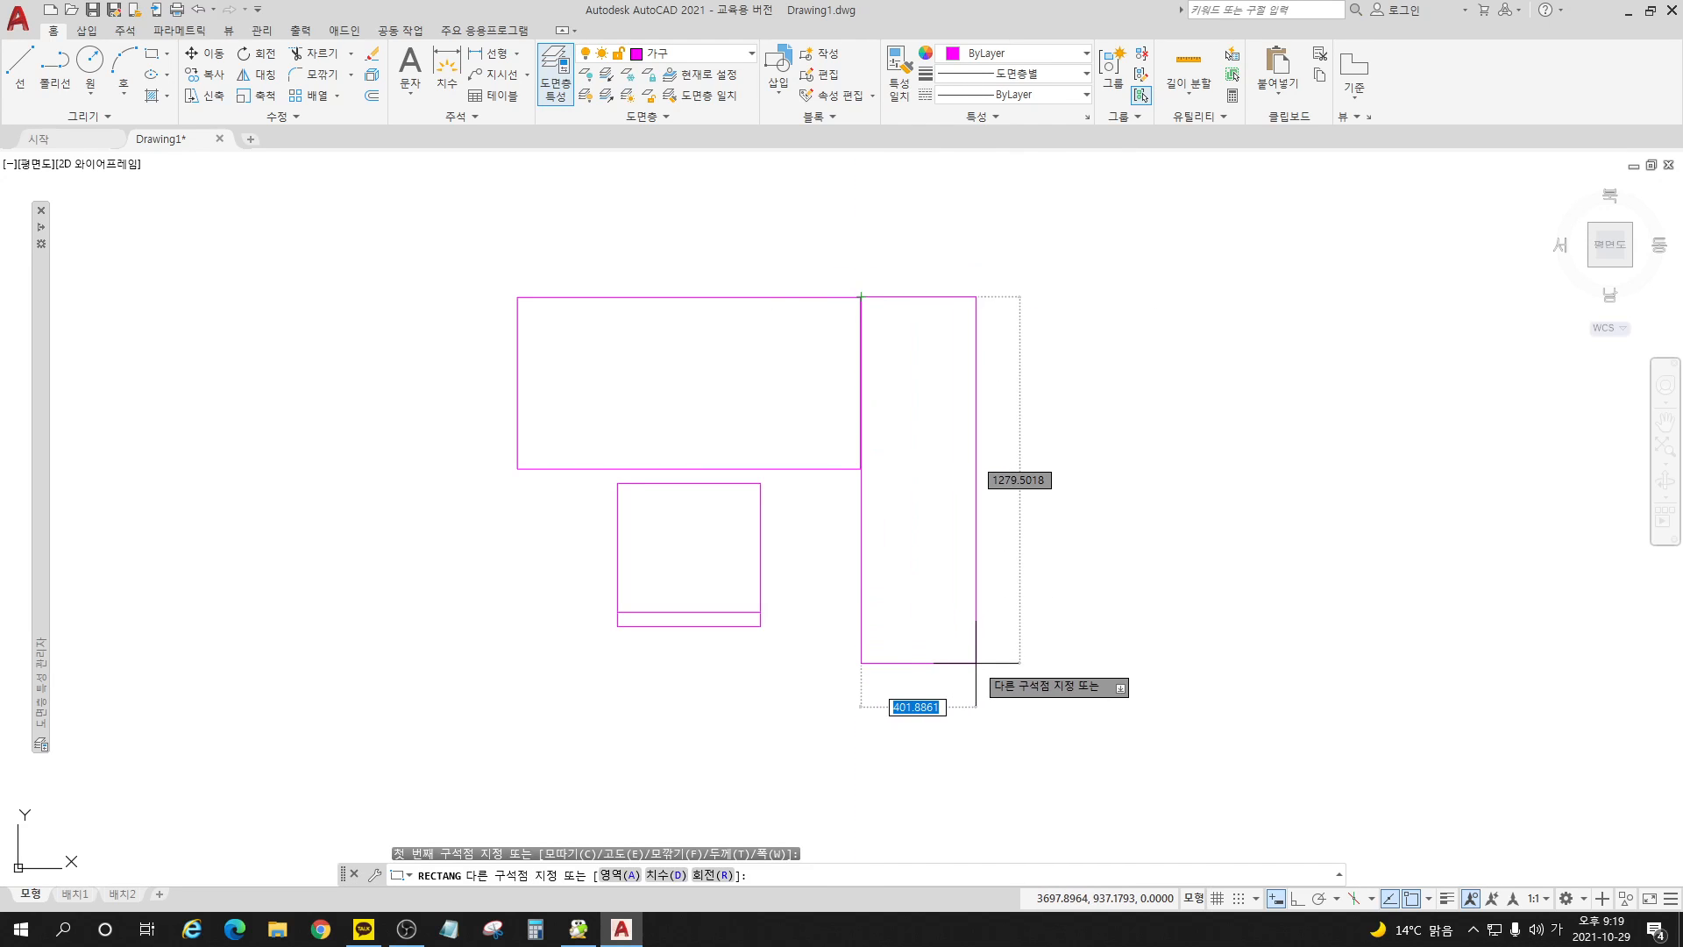
type("-3000")
key("Tab")
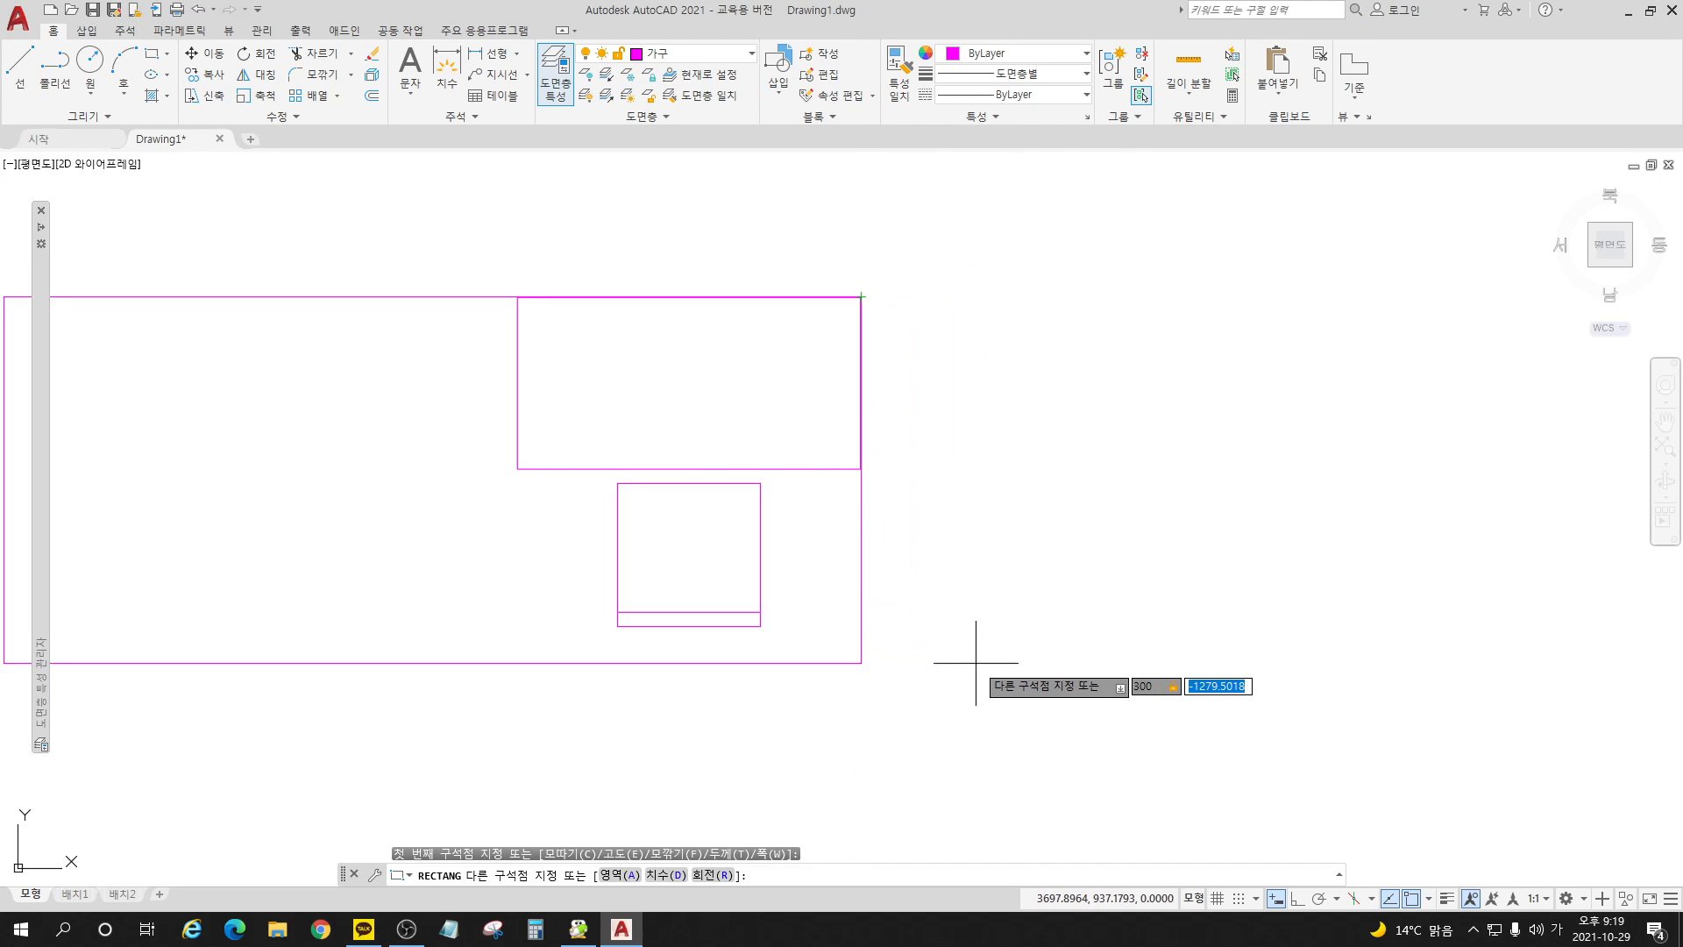
type("-1000")
key("Return")
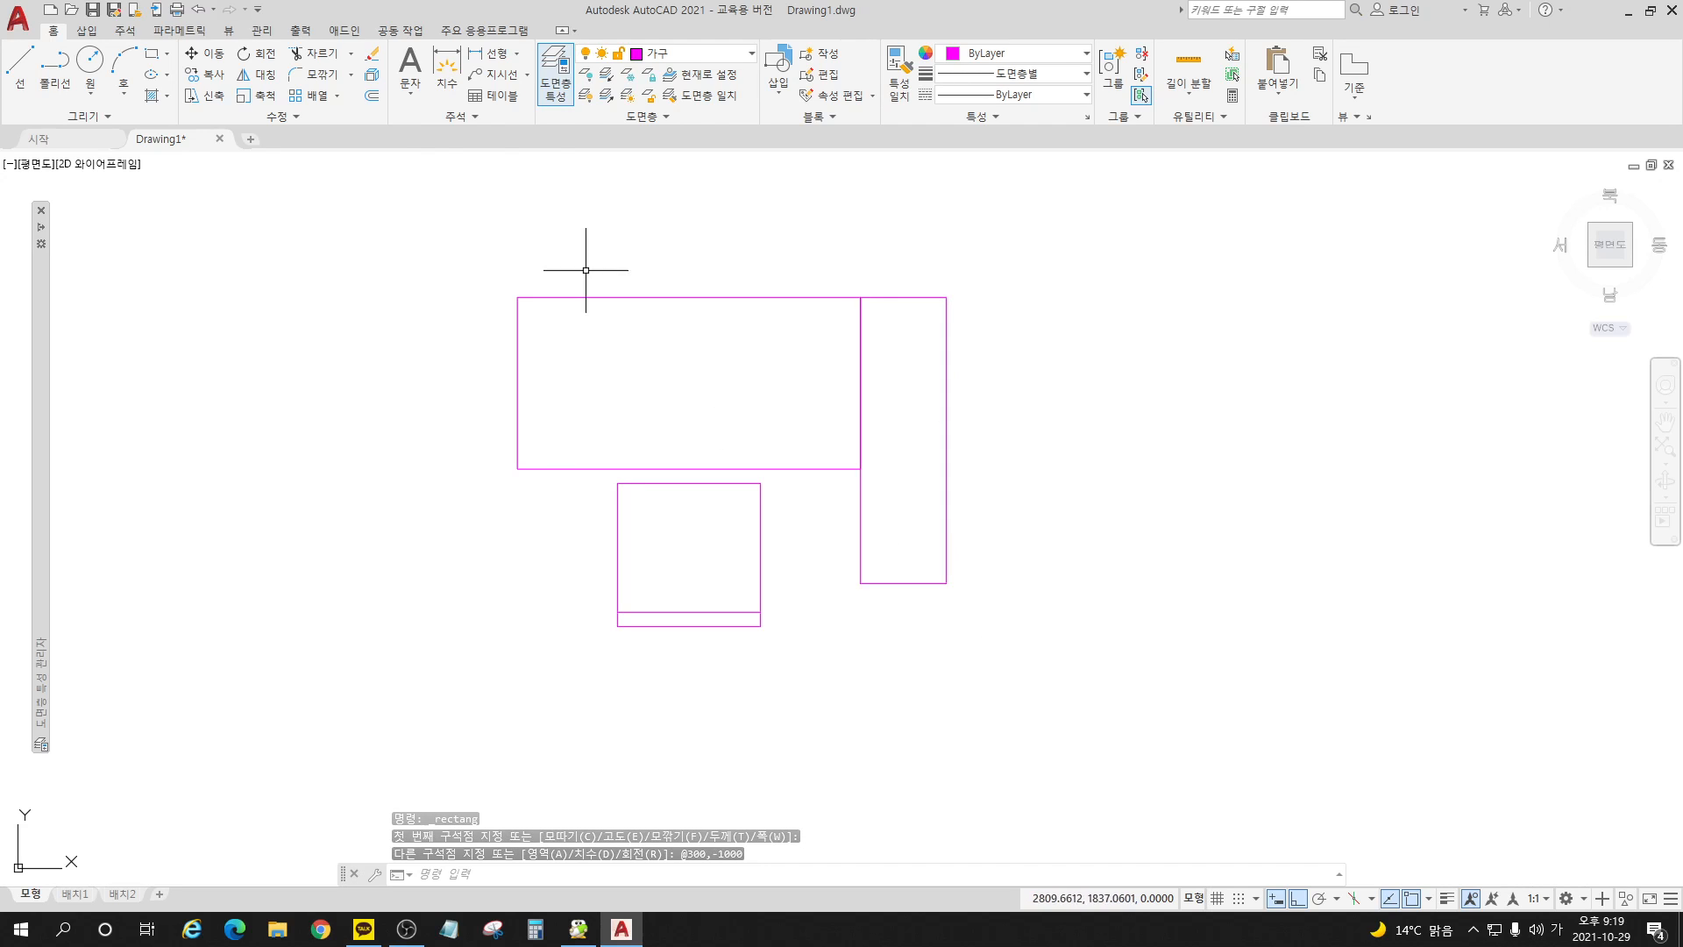
Step: Draw a diagonal line across the tall rectangle from its upper-left corner to its lower-right corner
left_click(21, 76)
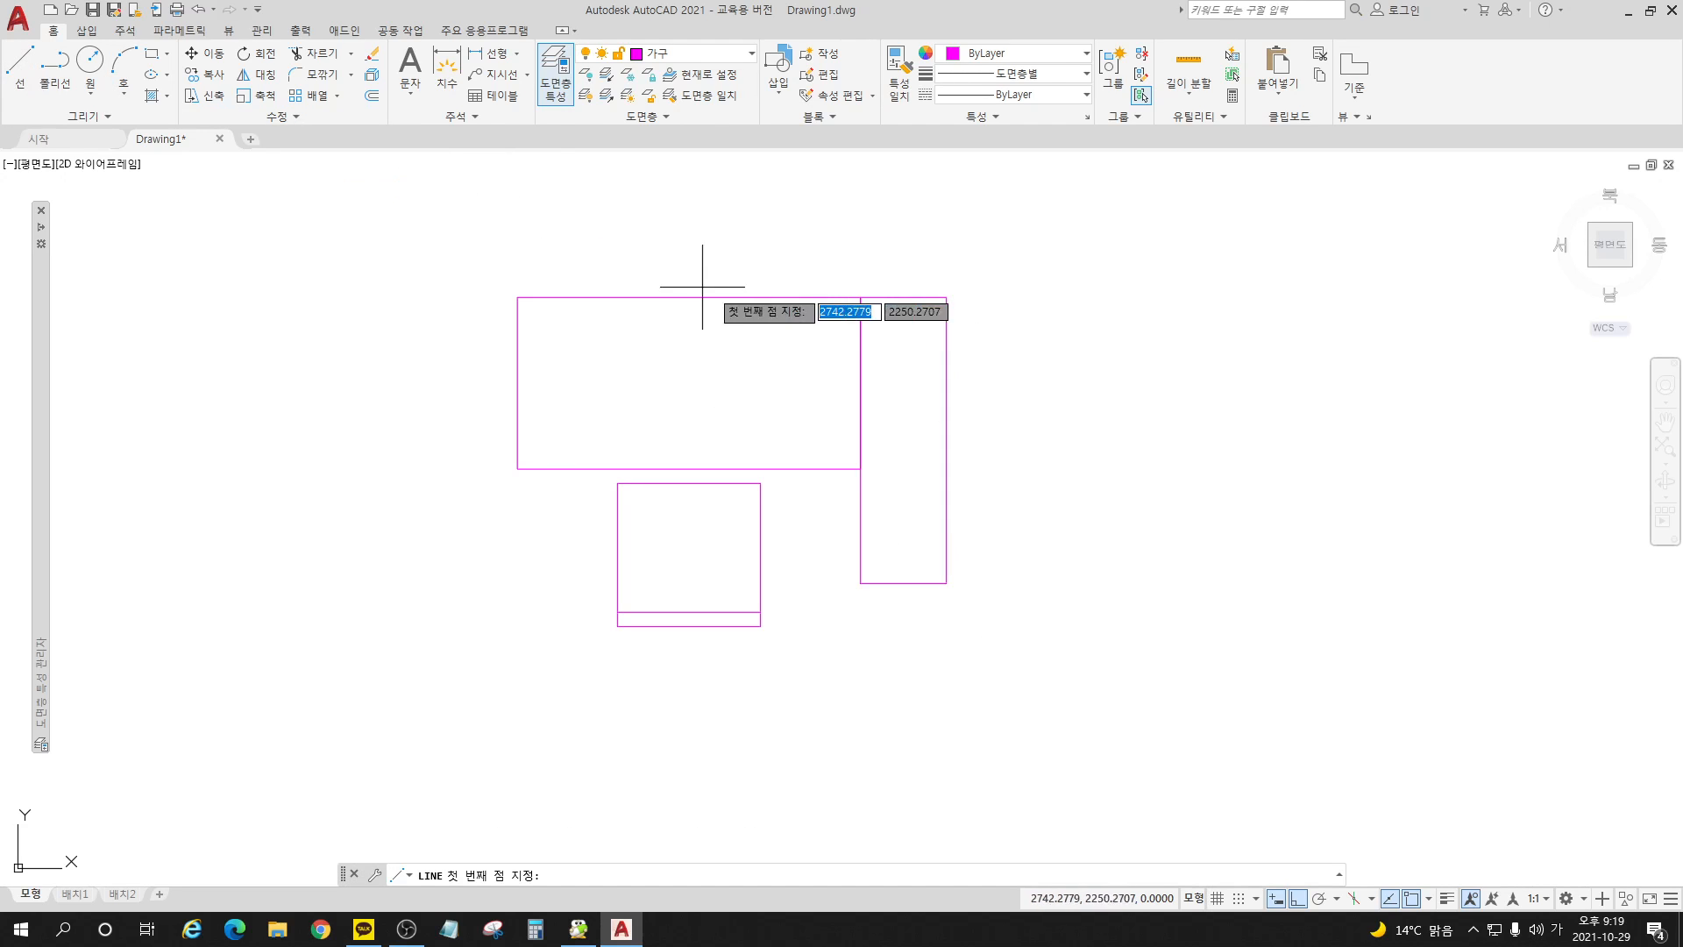
left_click(860, 298)
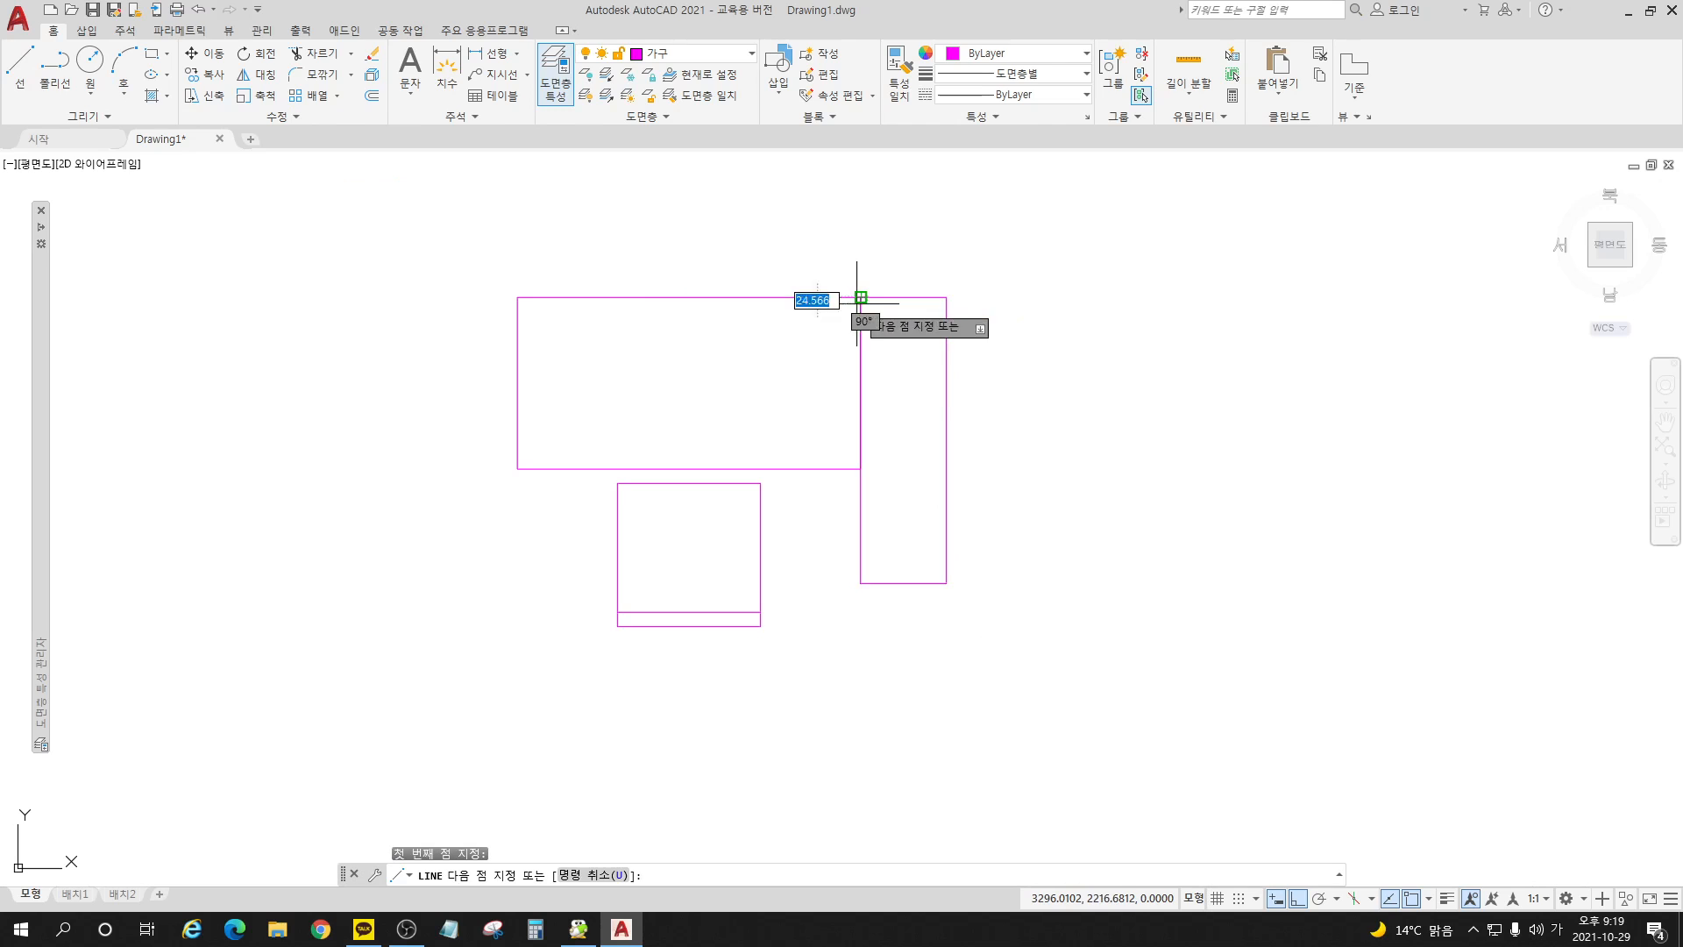
left_click(947, 583)
key("Return")
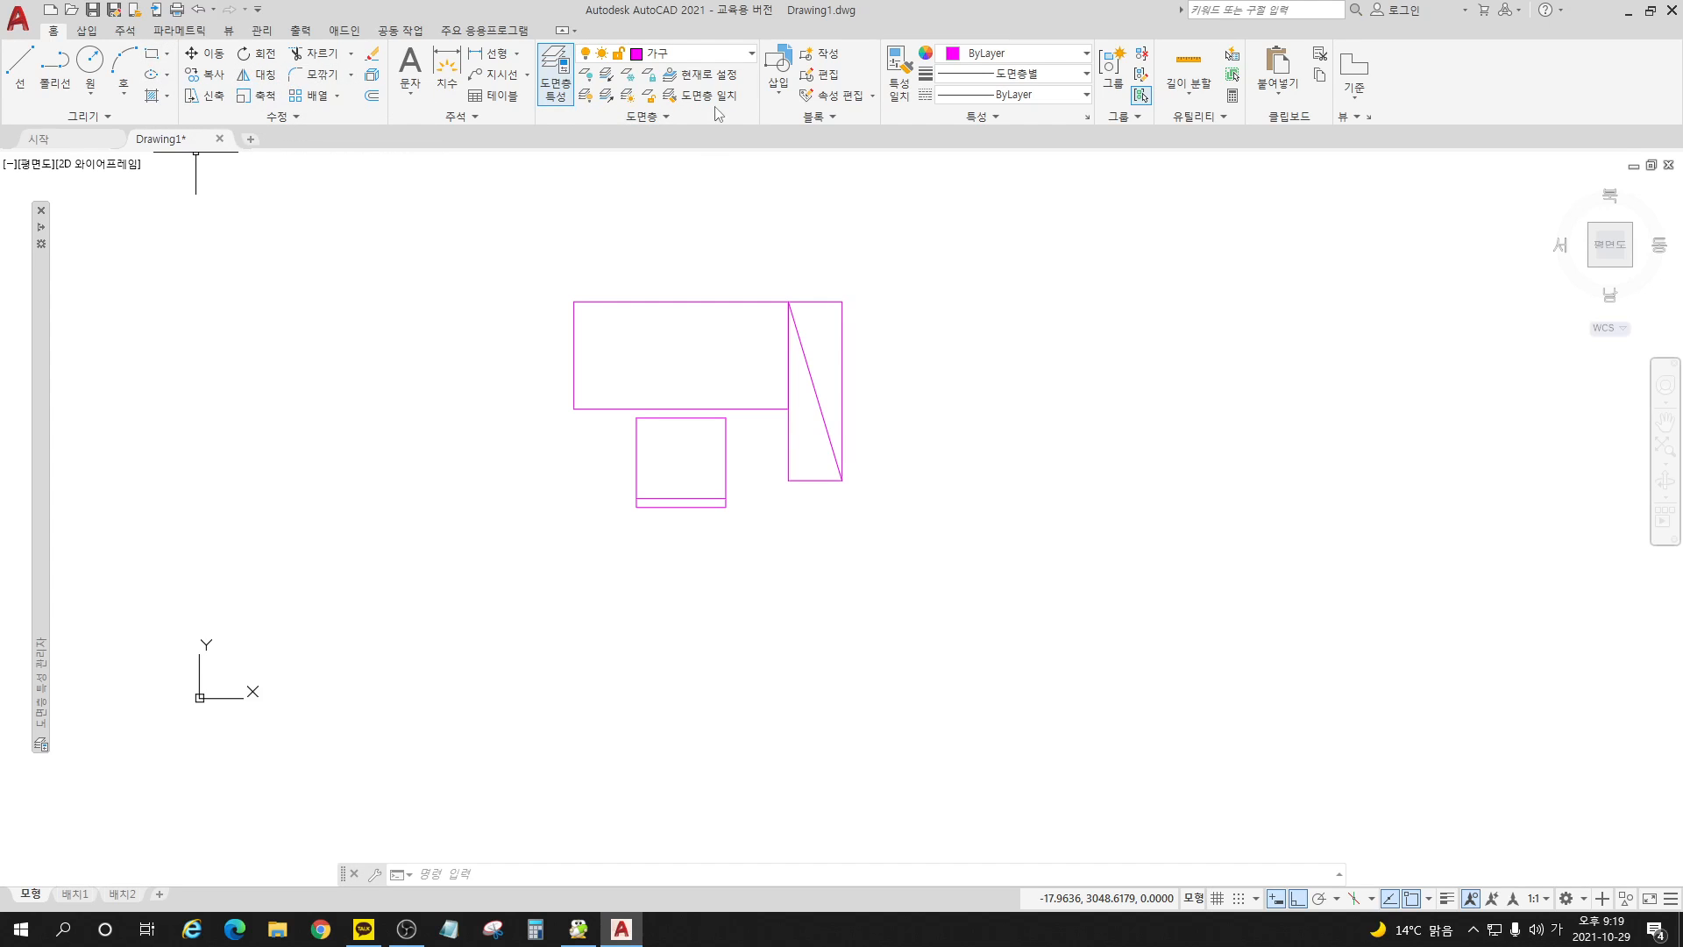
Step: Start a new block definition and name it 책상세트_기숙사용
left_click(781, 97)
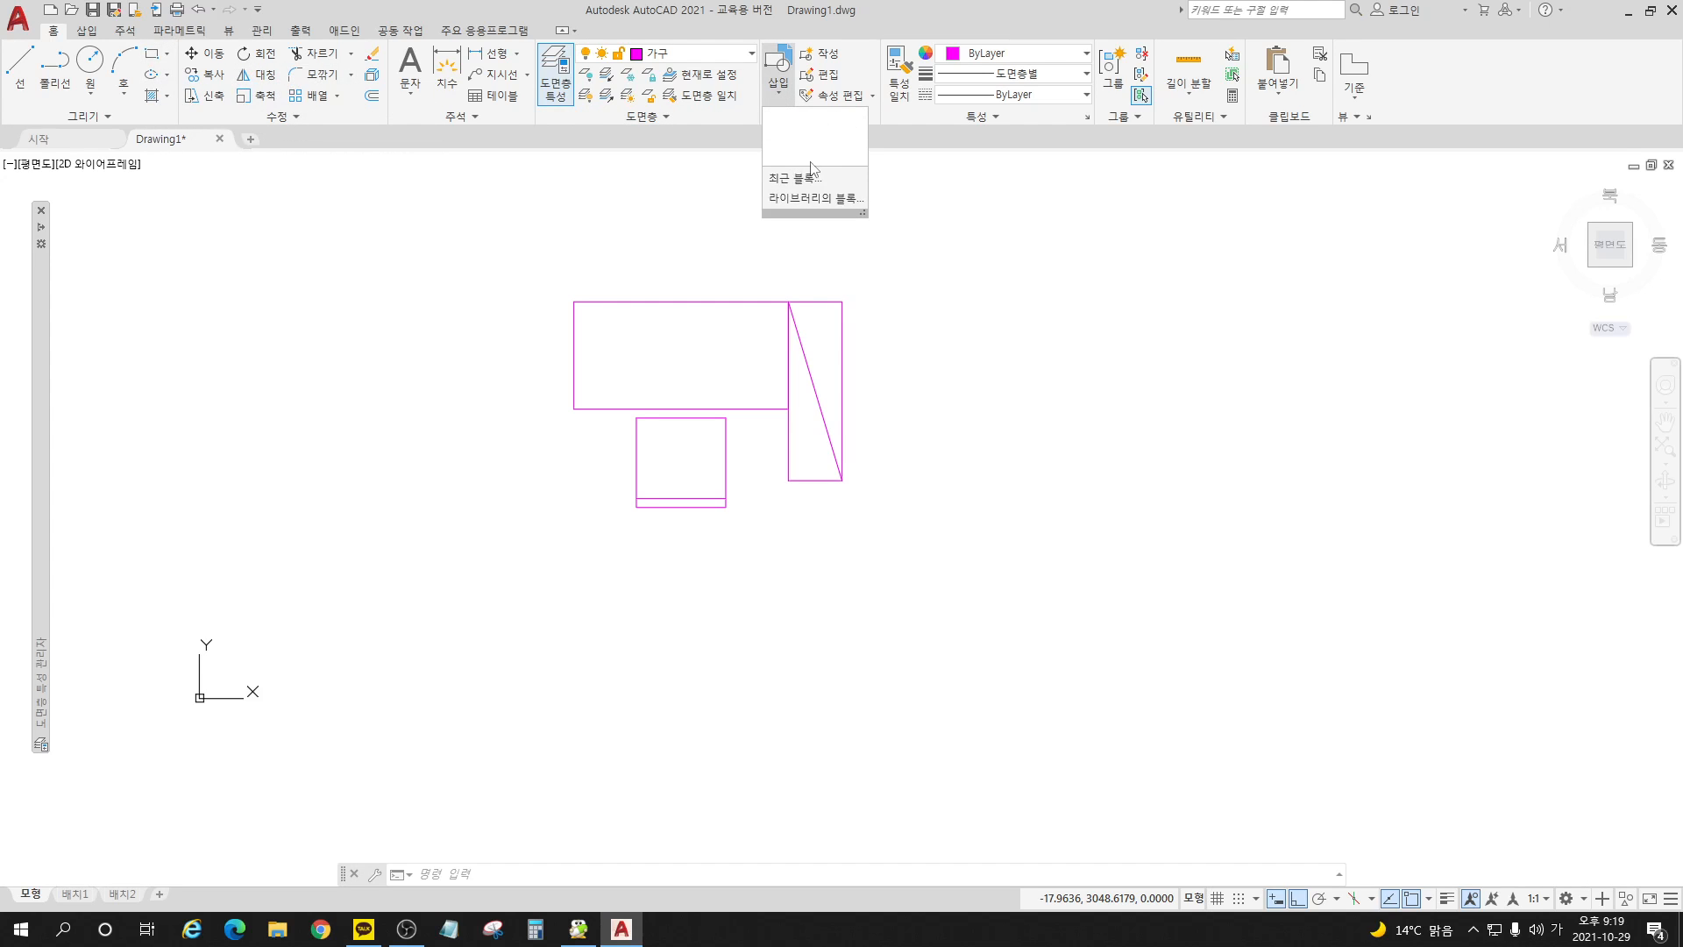
left_click(828, 55)
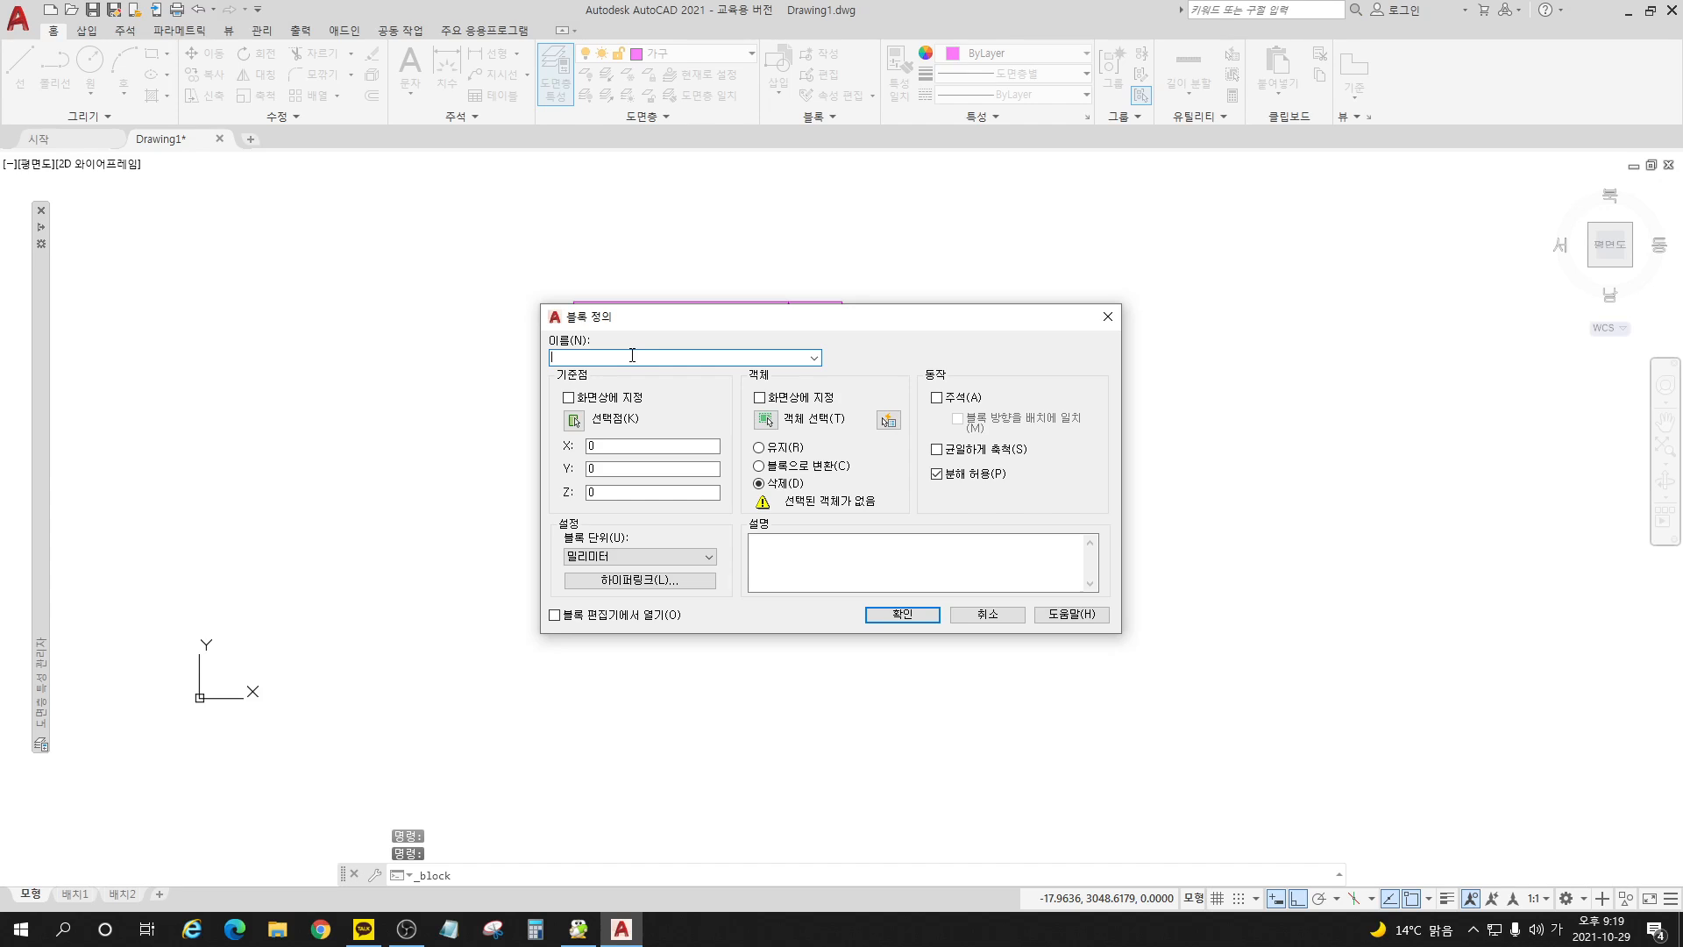
type("책시")
type("상세트")
type("_기숙사용")
Step: Set the block's base point at the upper-left corner of the large desk rectangle
left_click(575, 420)
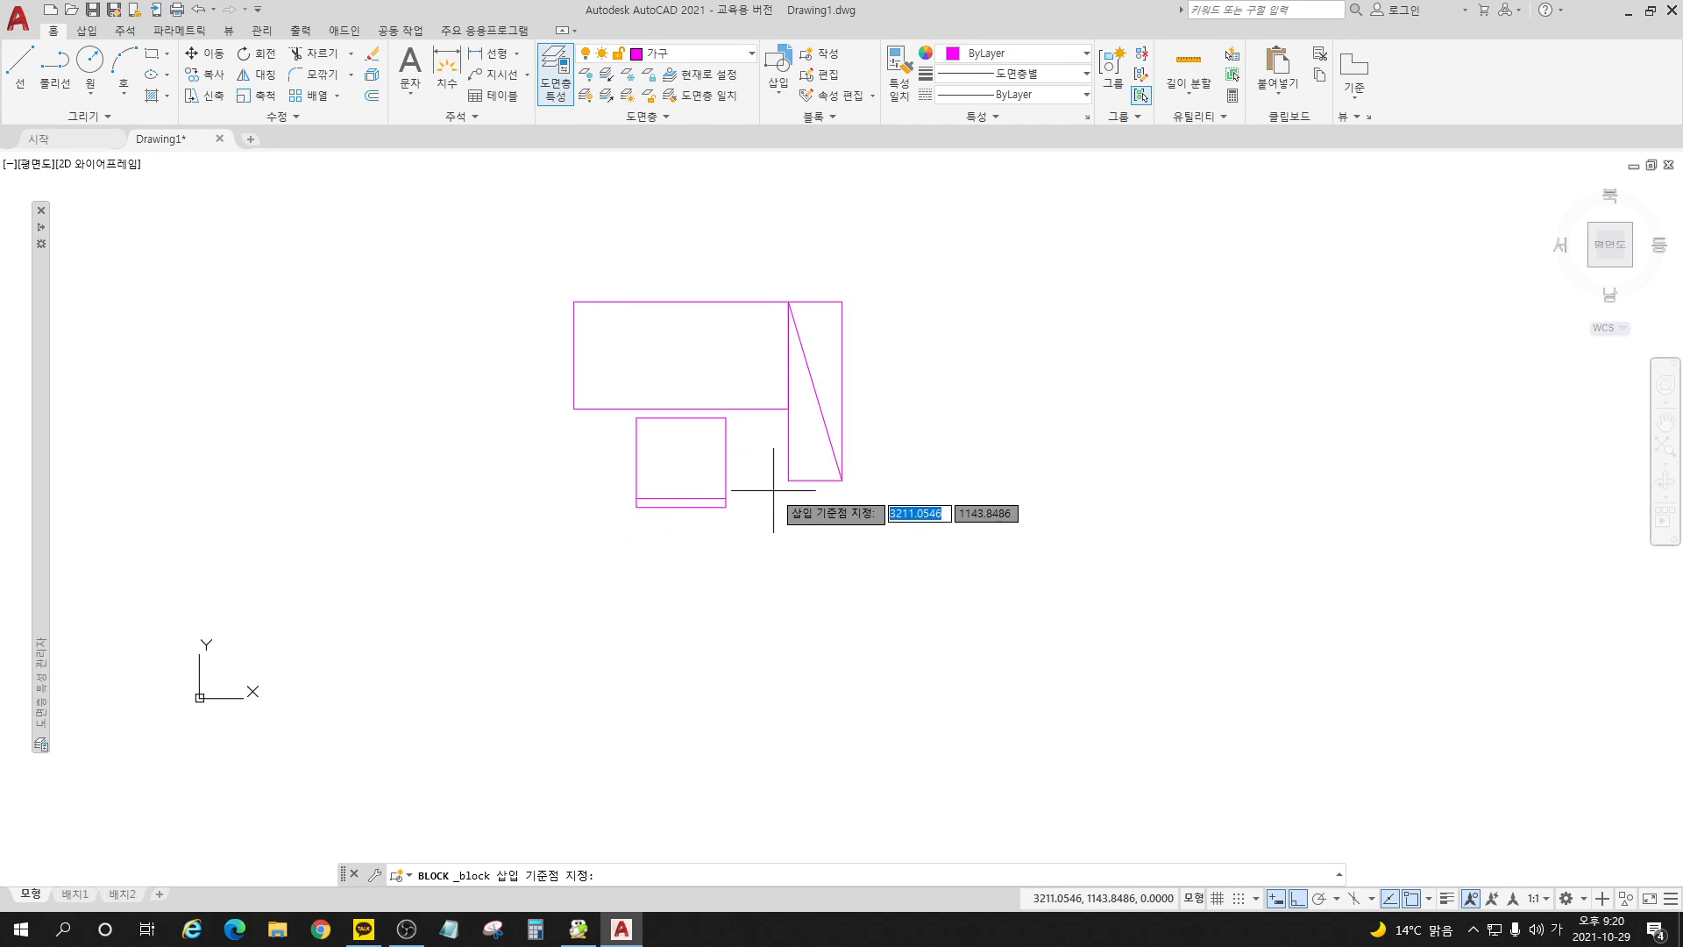
scroll(723, 357, "up", 2)
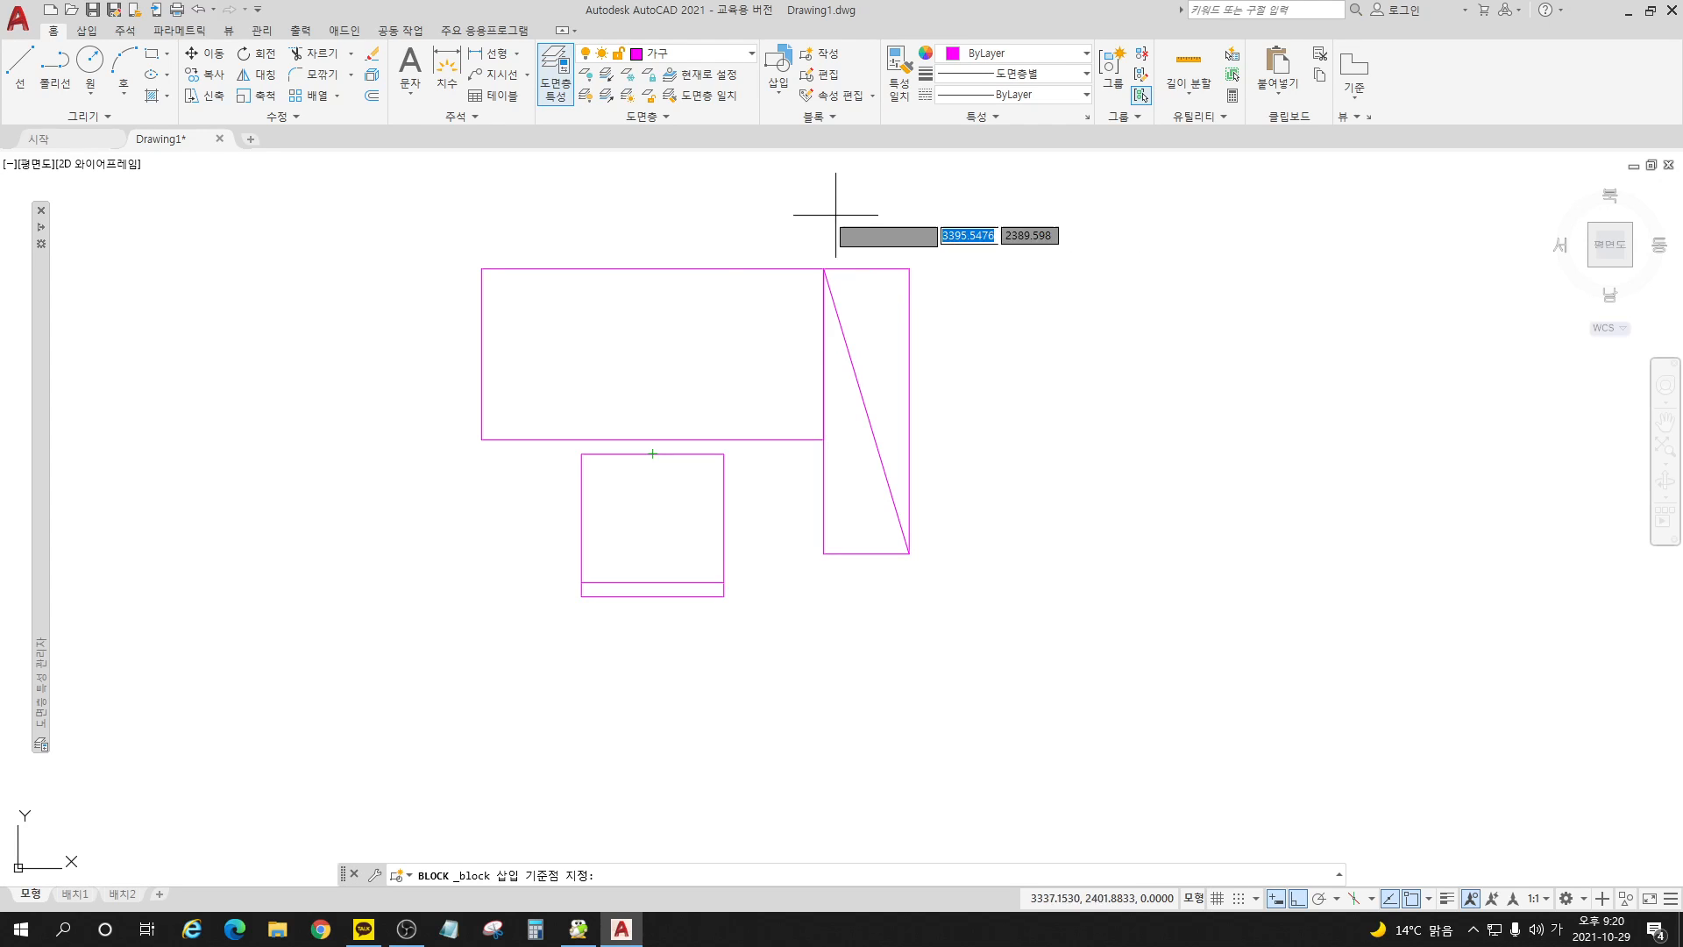
left_click(481, 268)
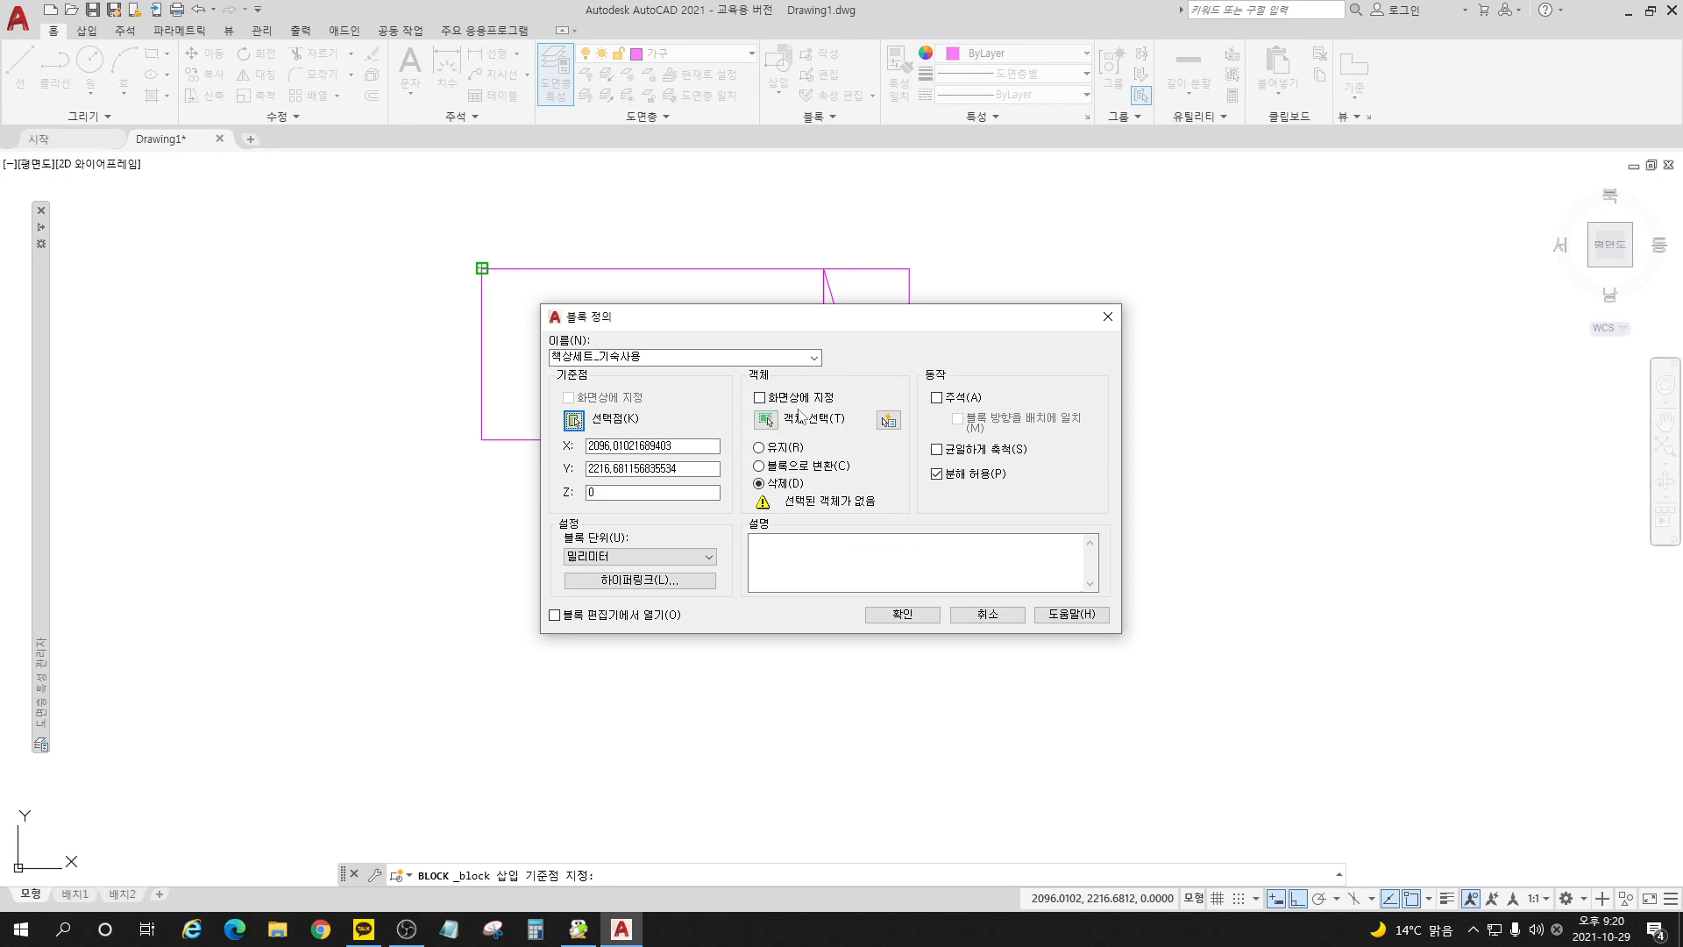
Step: Select the desk, the chair with its line, and the bookcase with its diagonal as the block's objects
left_click(765, 420)
left_click(944, 225)
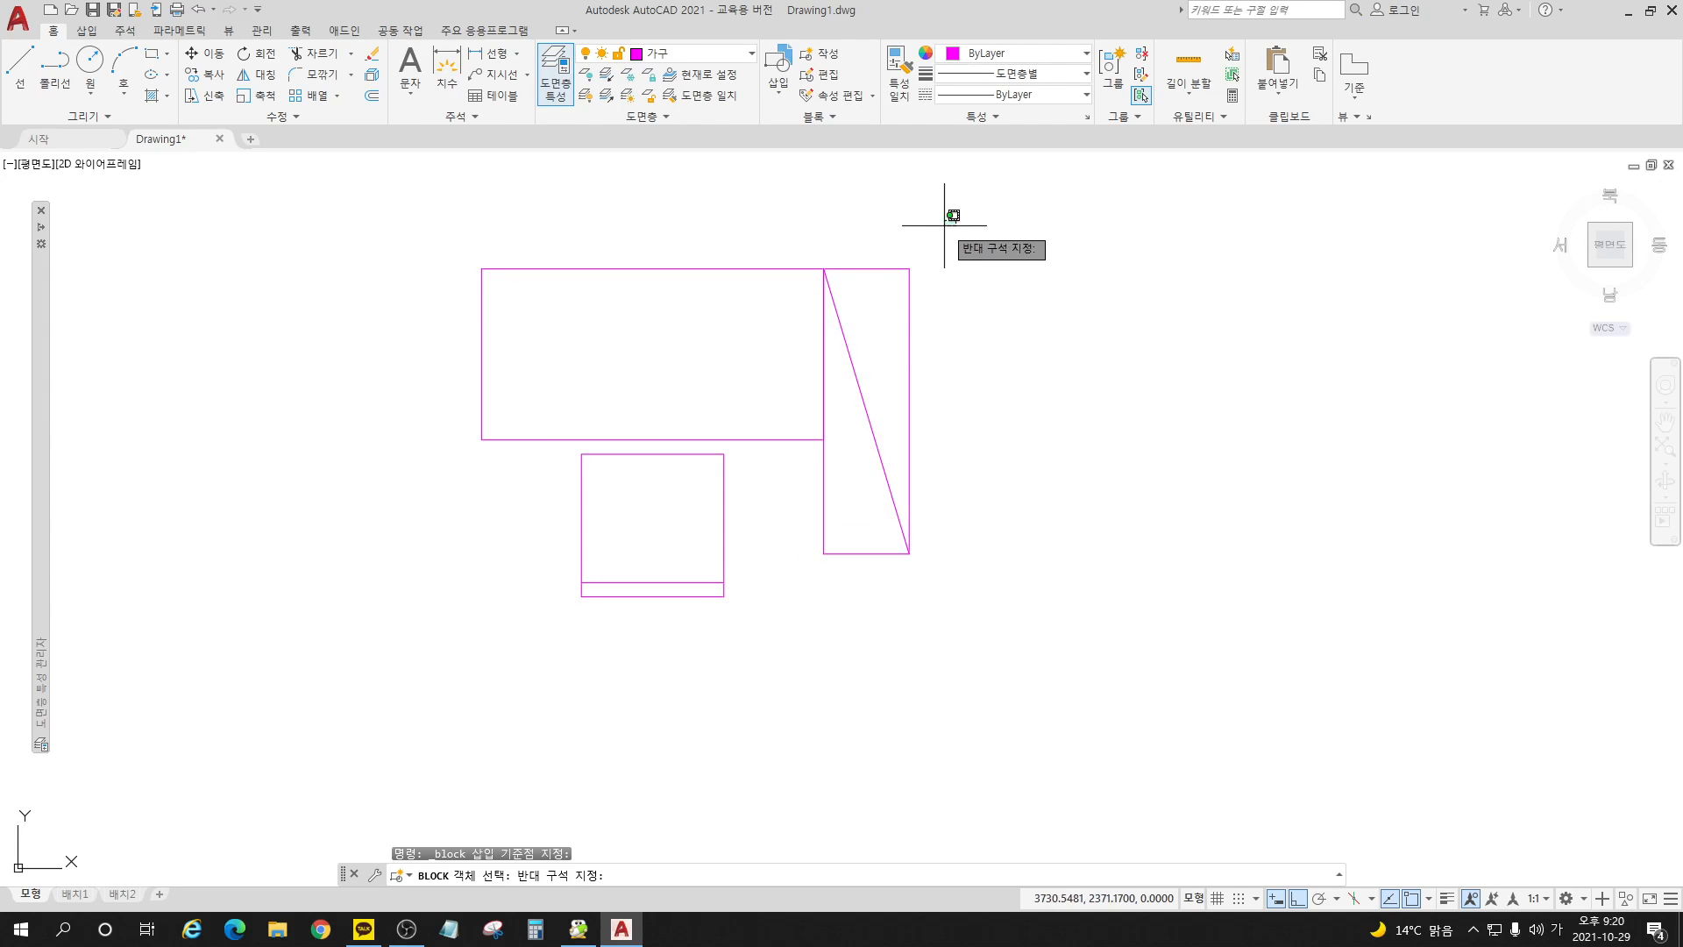
left_click(991, 625)
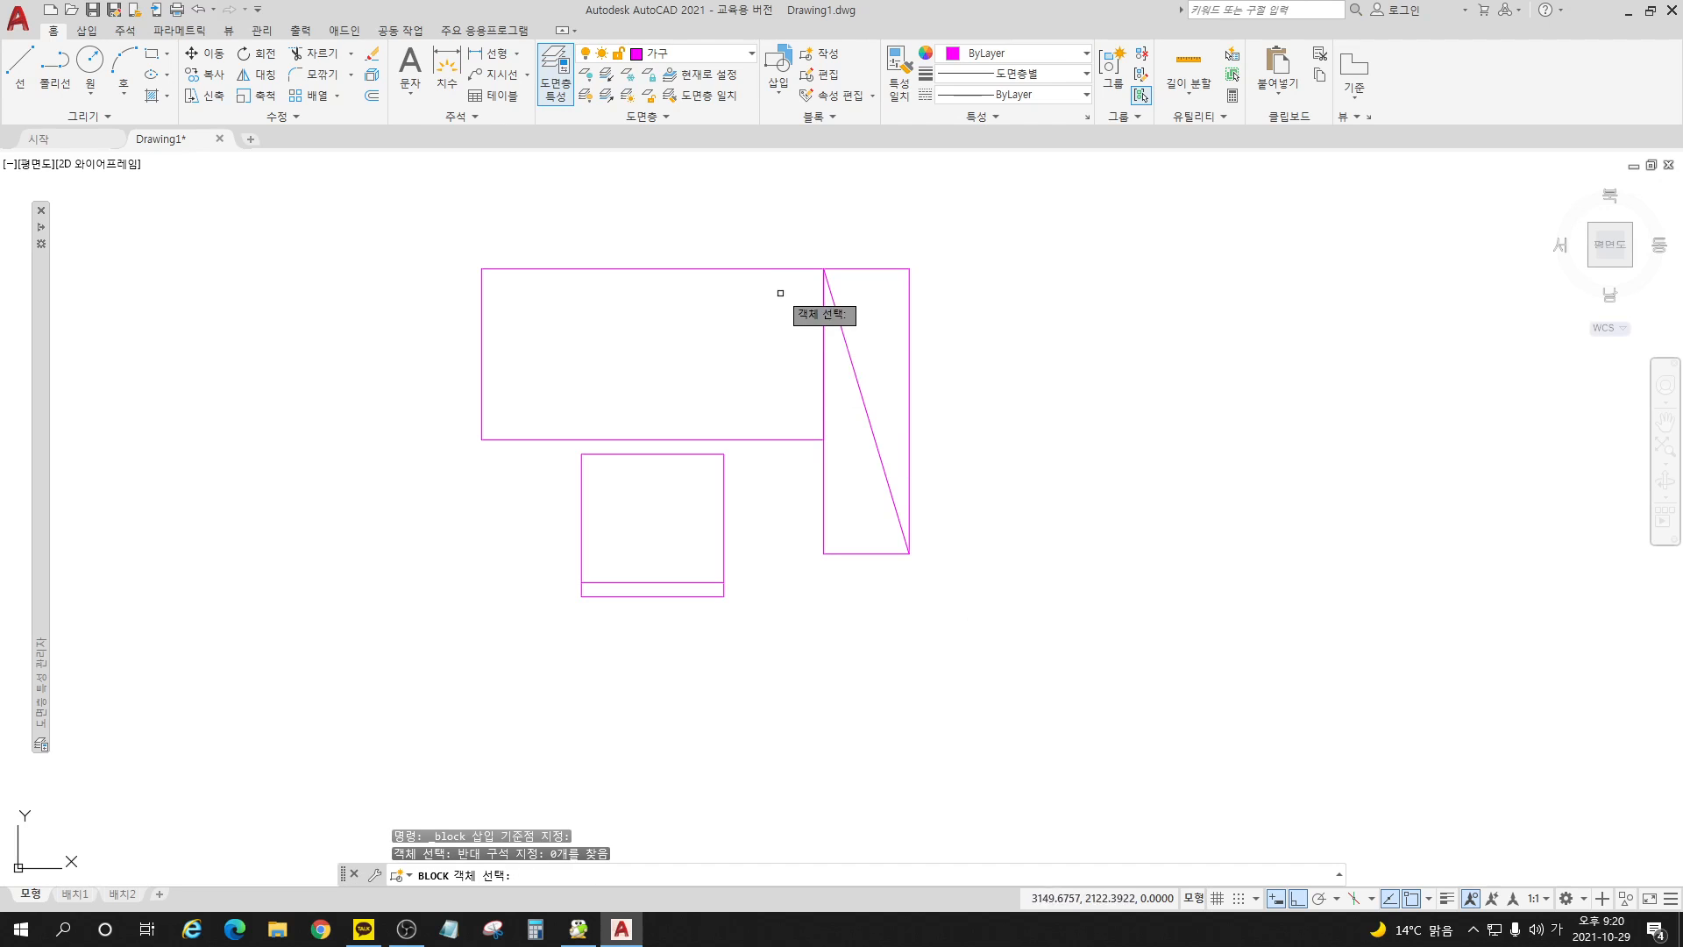
left_click(763, 235)
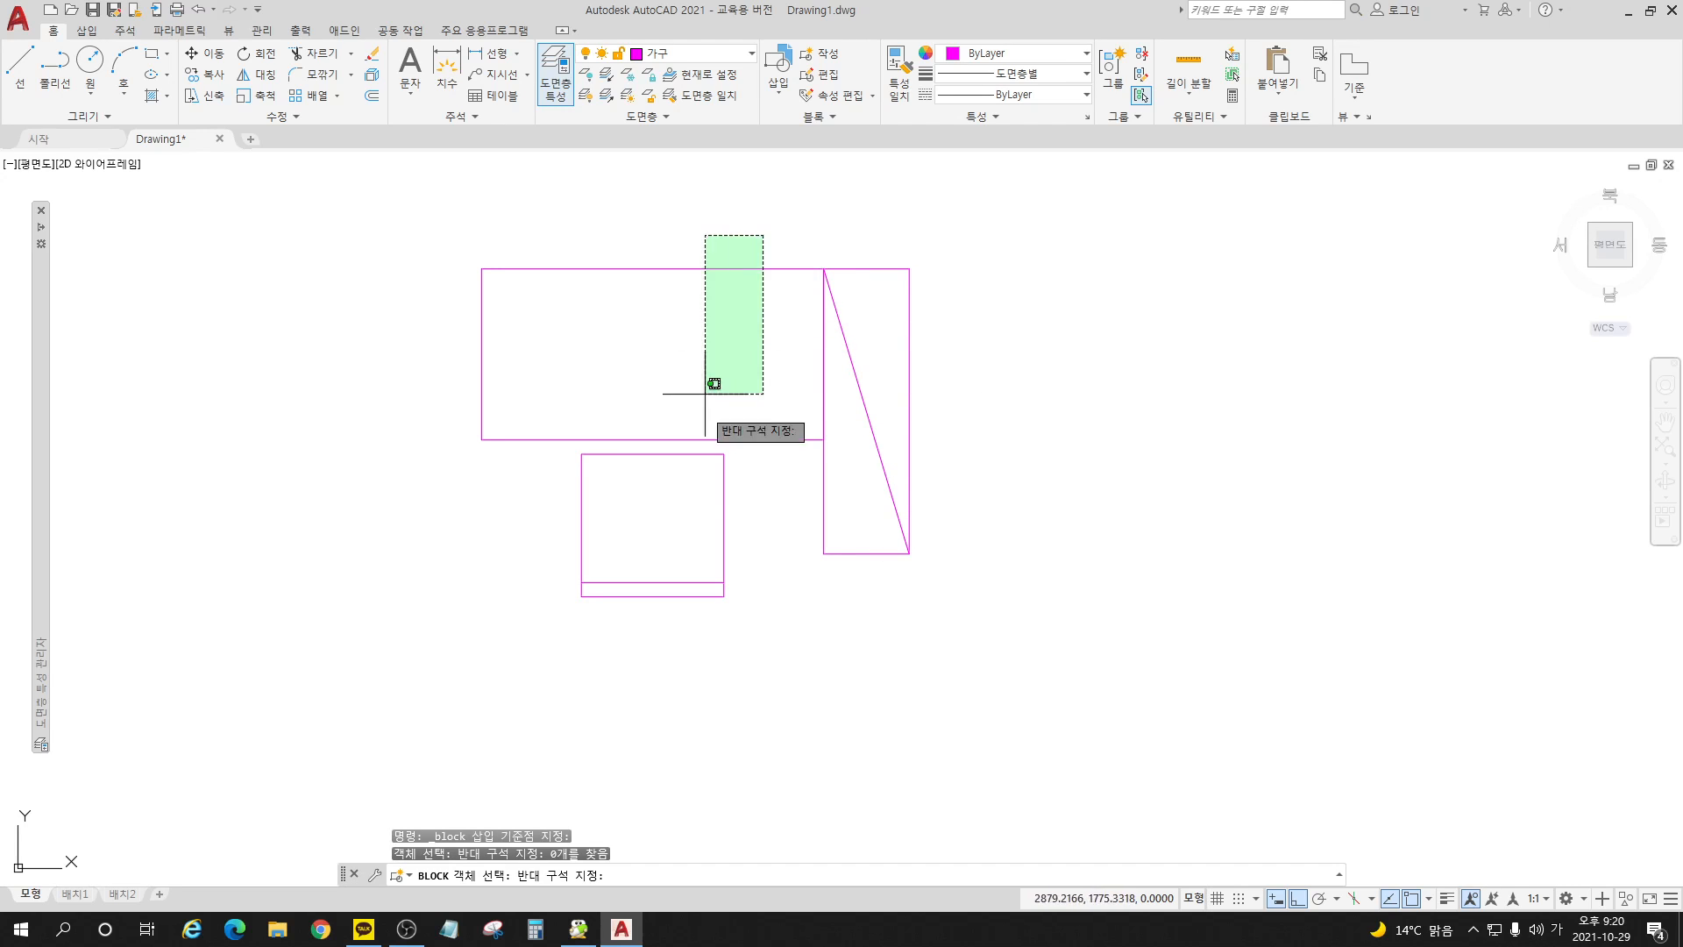
left_click(526, 655)
left_click(1008, 643)
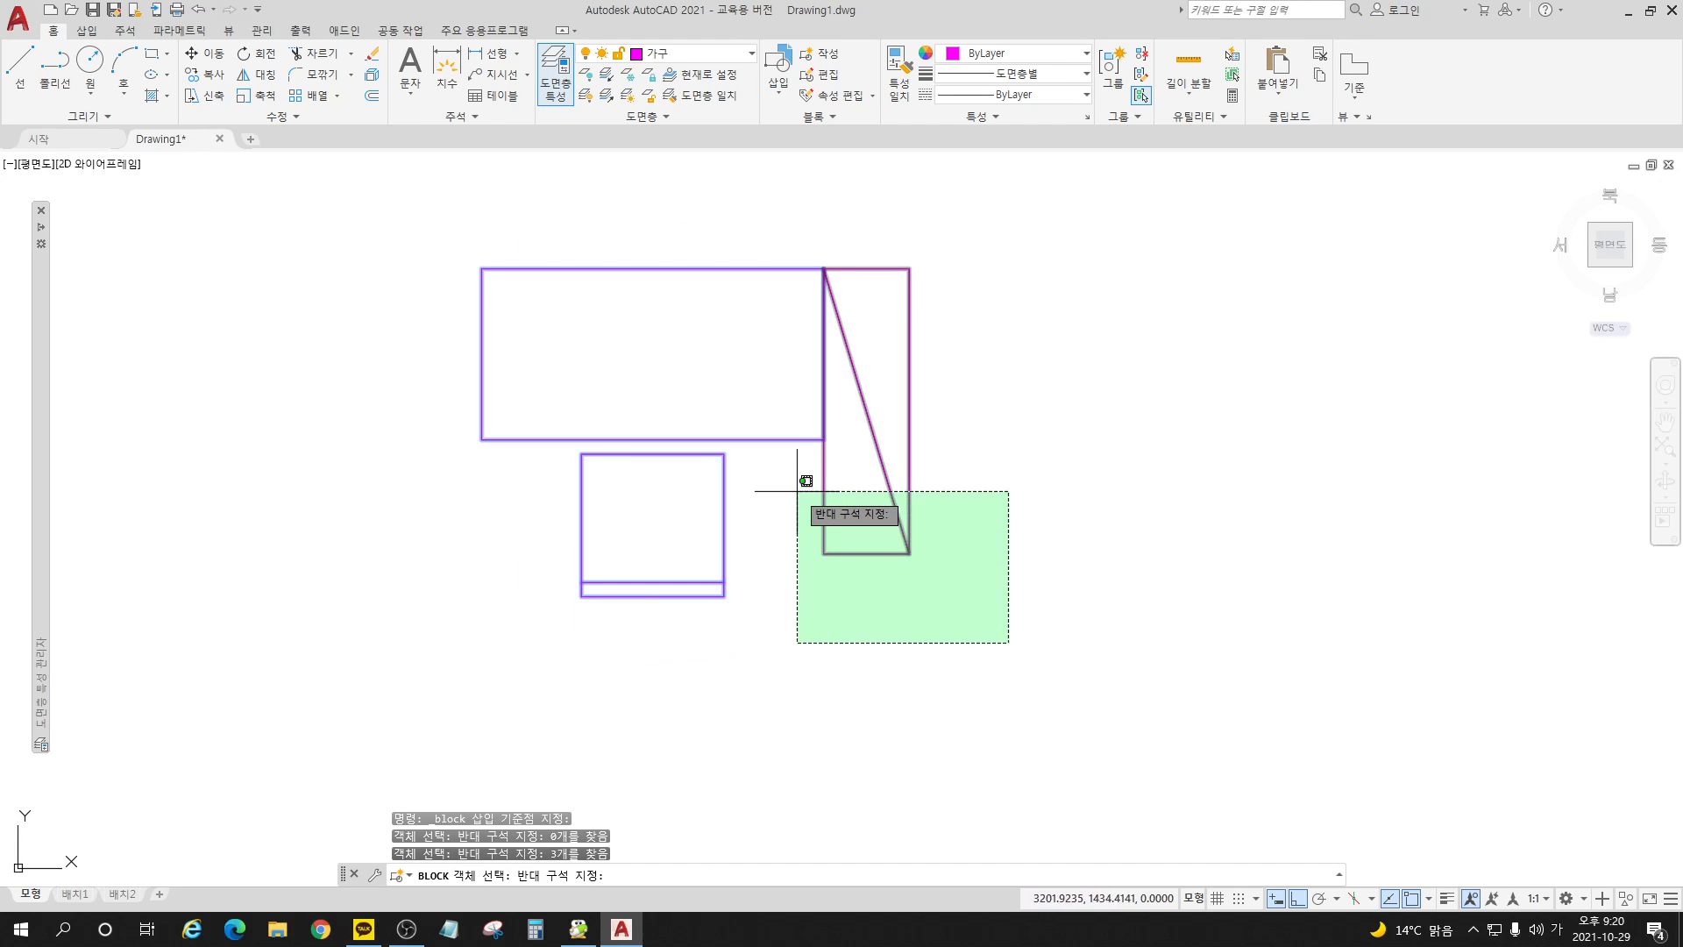
left_click(797, 491)
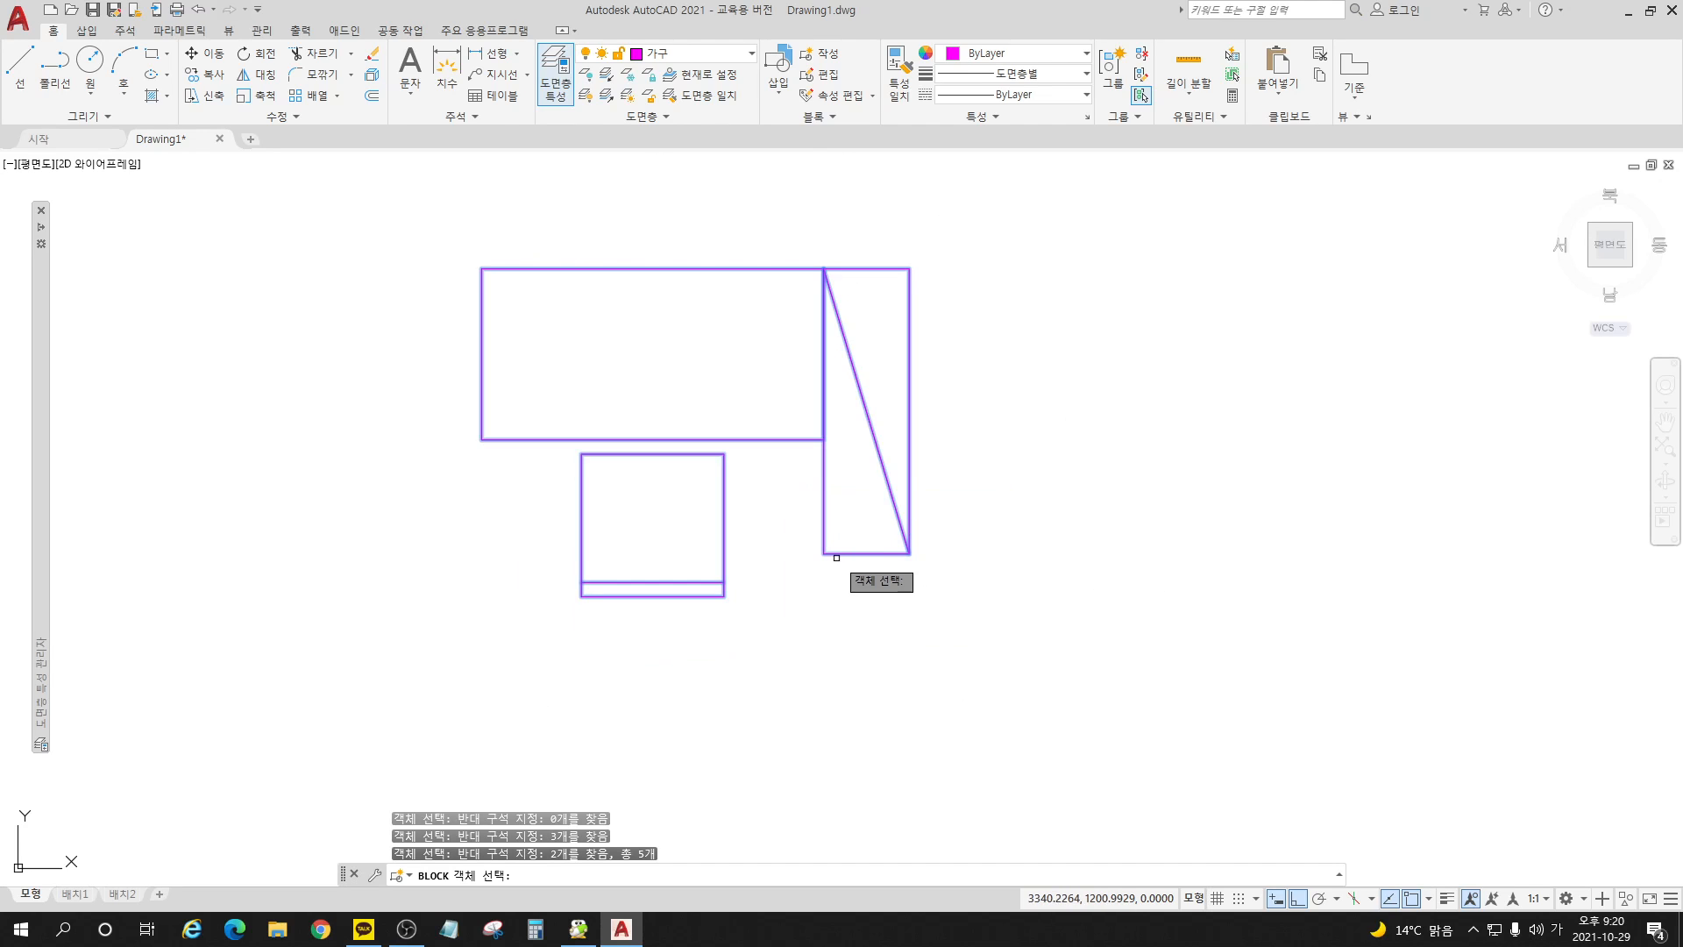
key("Return")
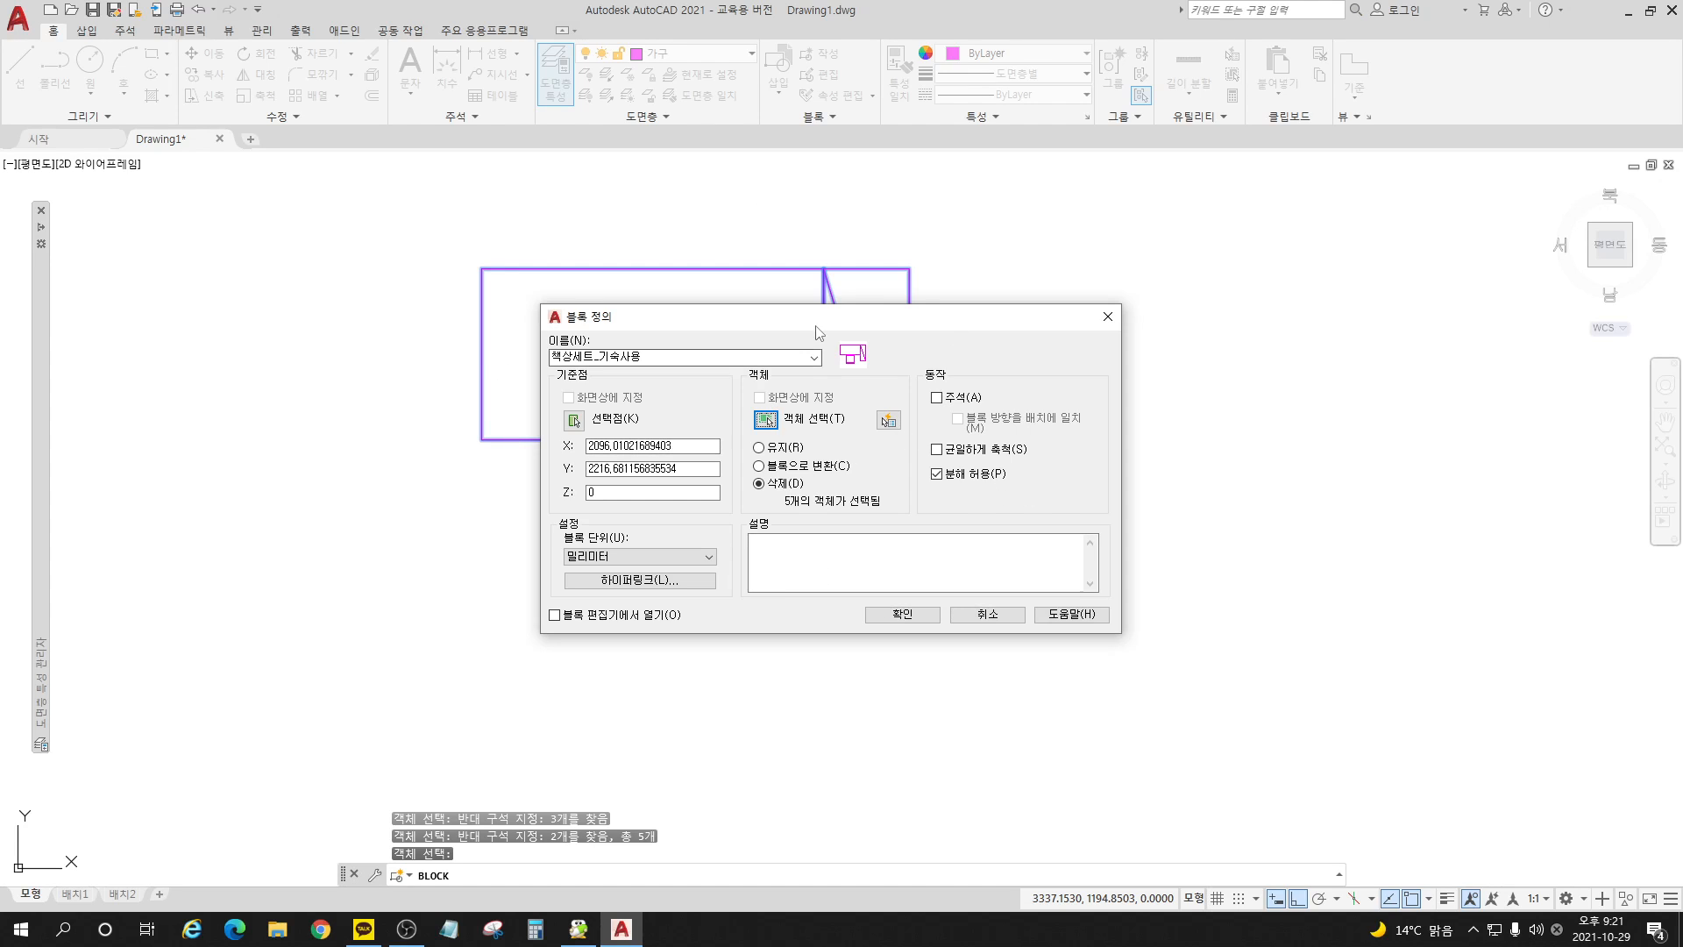
Step: Try the retain and convert-to-block options for the source objects, and return the choice to delete
left_click(760, 448)
left_click(587, 362)
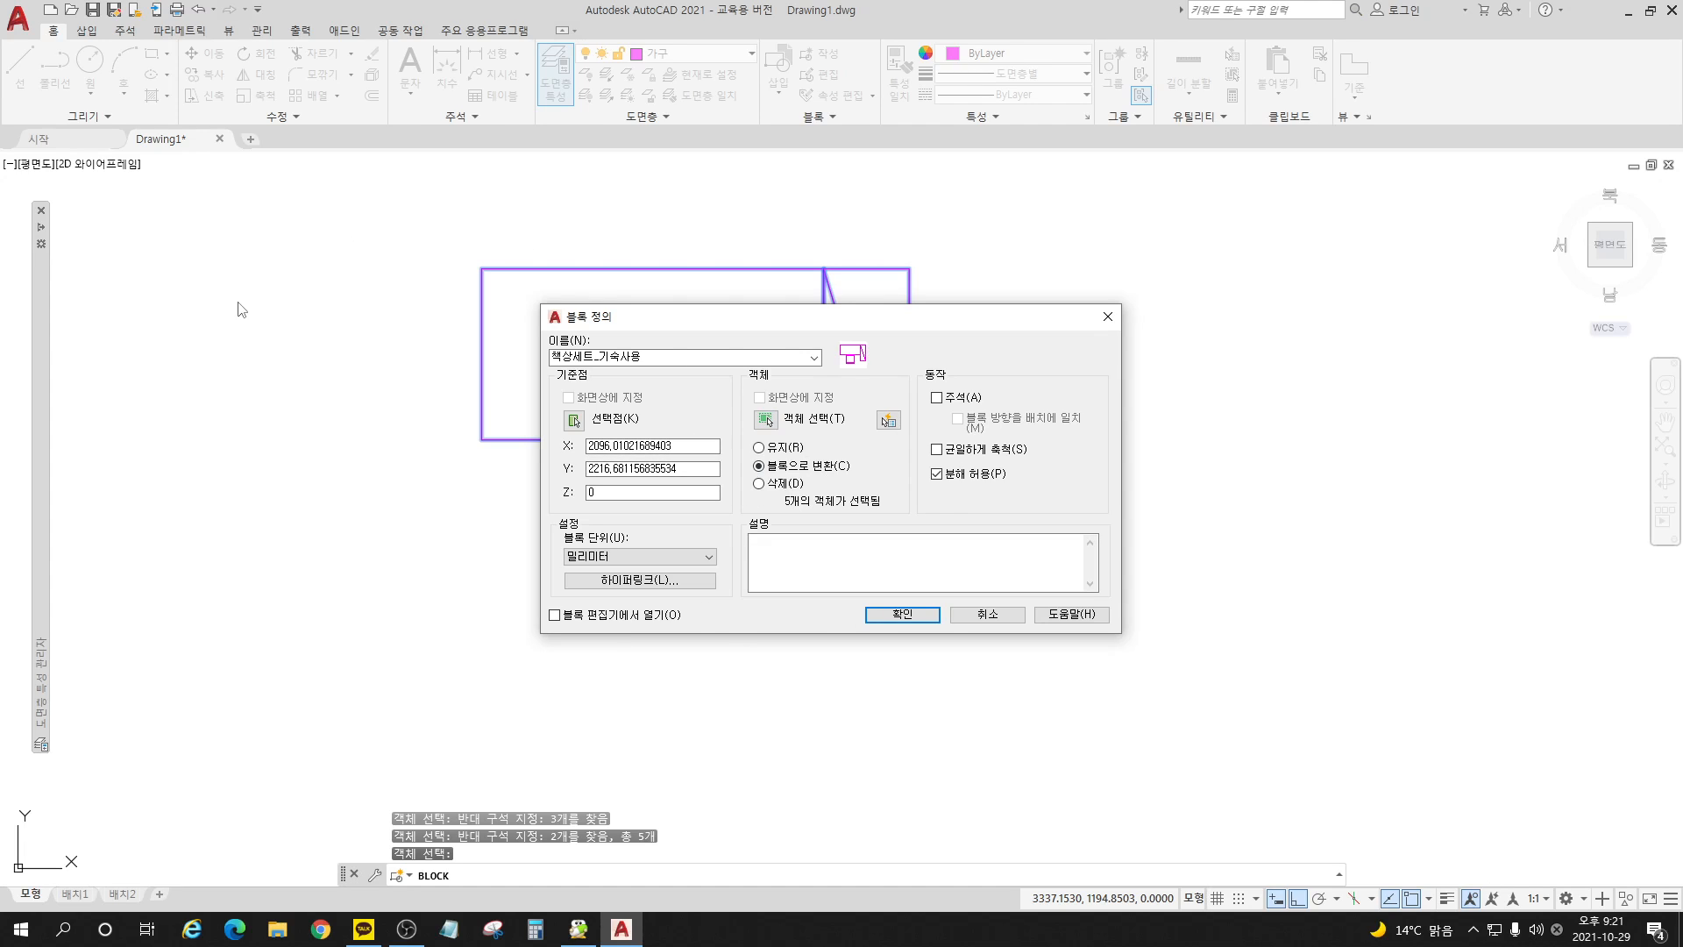
left_click(759, 483)
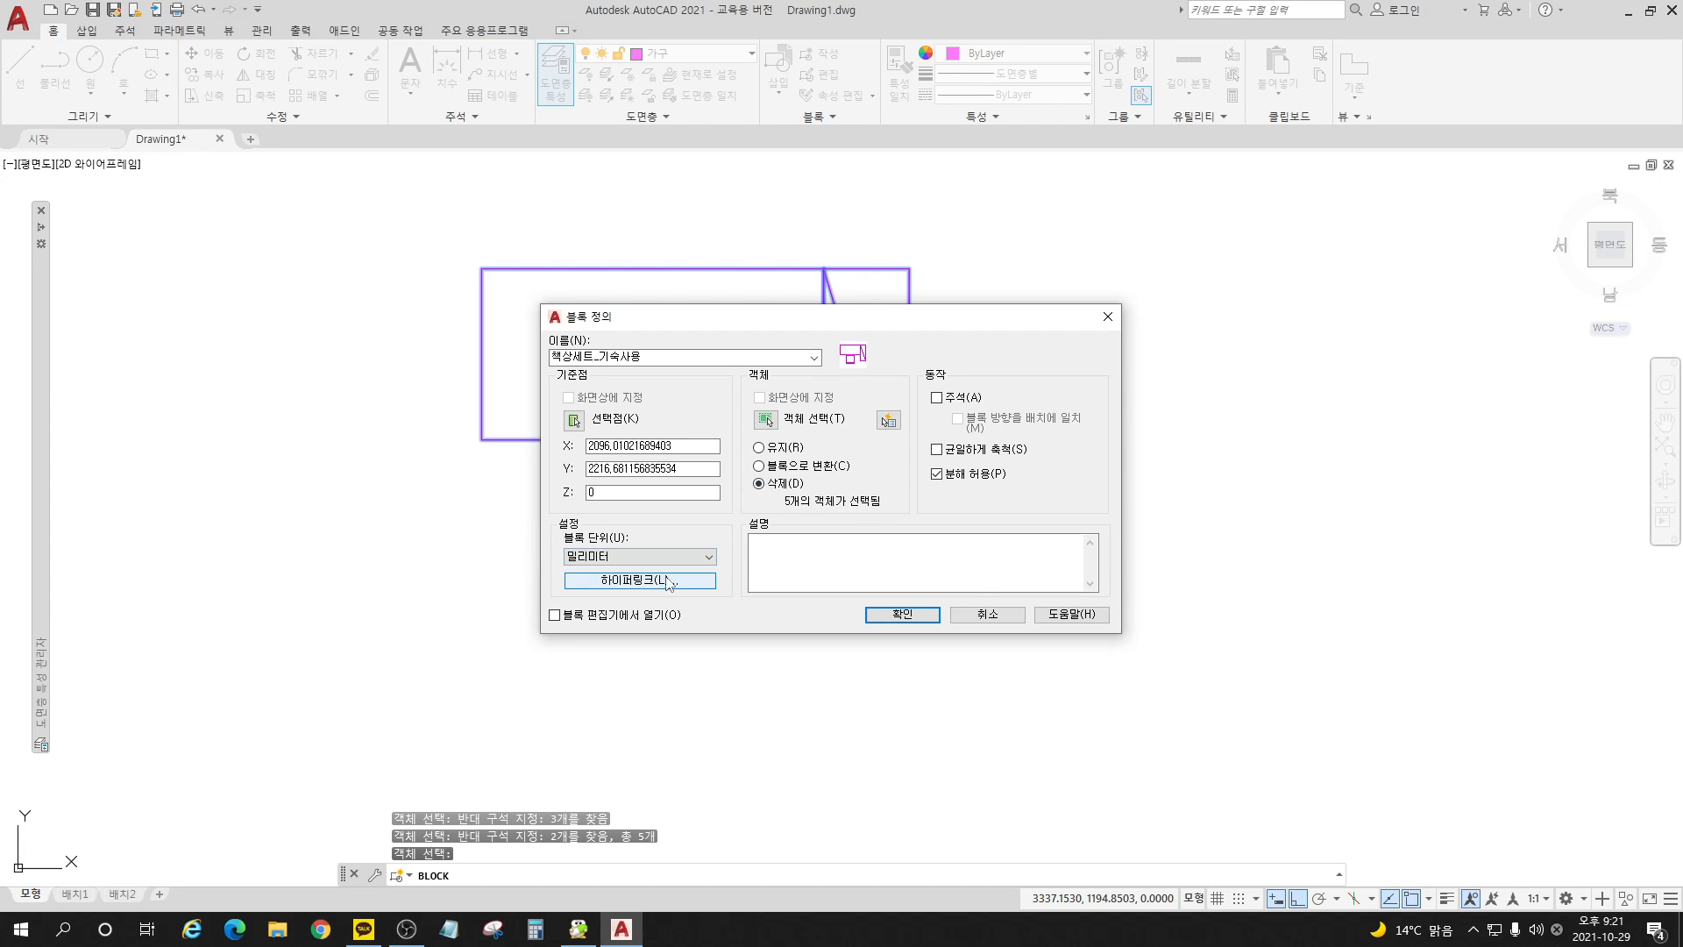
Step: Enter the description lines 책상 1200*600, 의자 500*500 and 책장 1000*300*1800 5단수납, and create the block
left_click(805, 569)
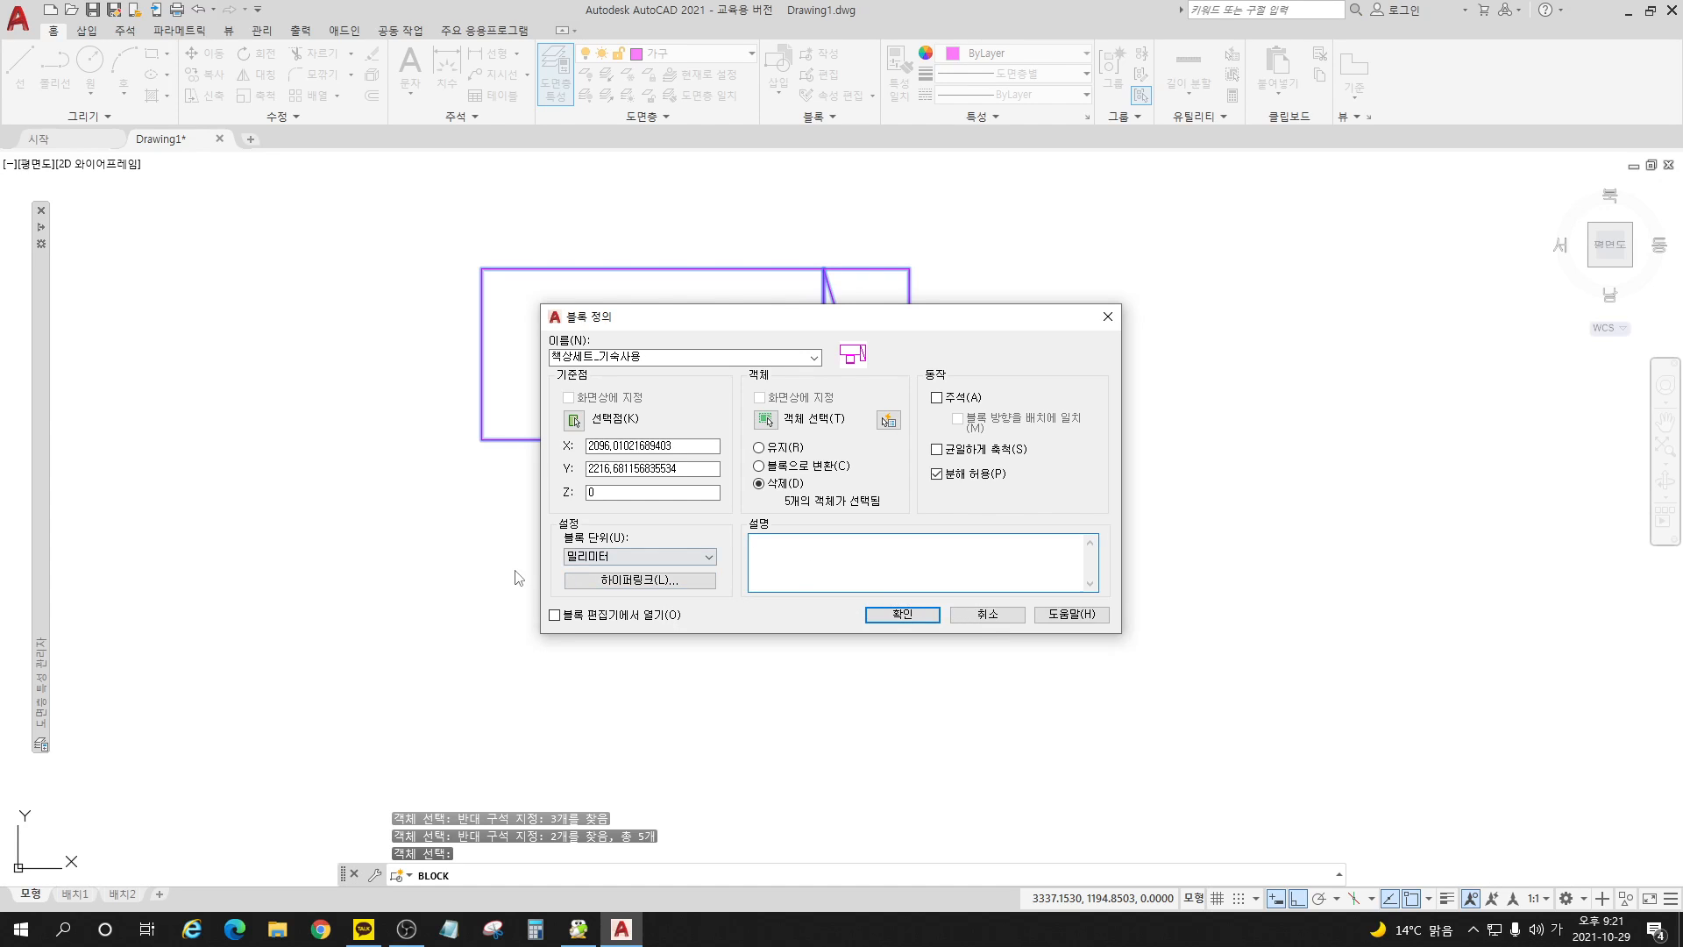
type("책상")
type("의자사")
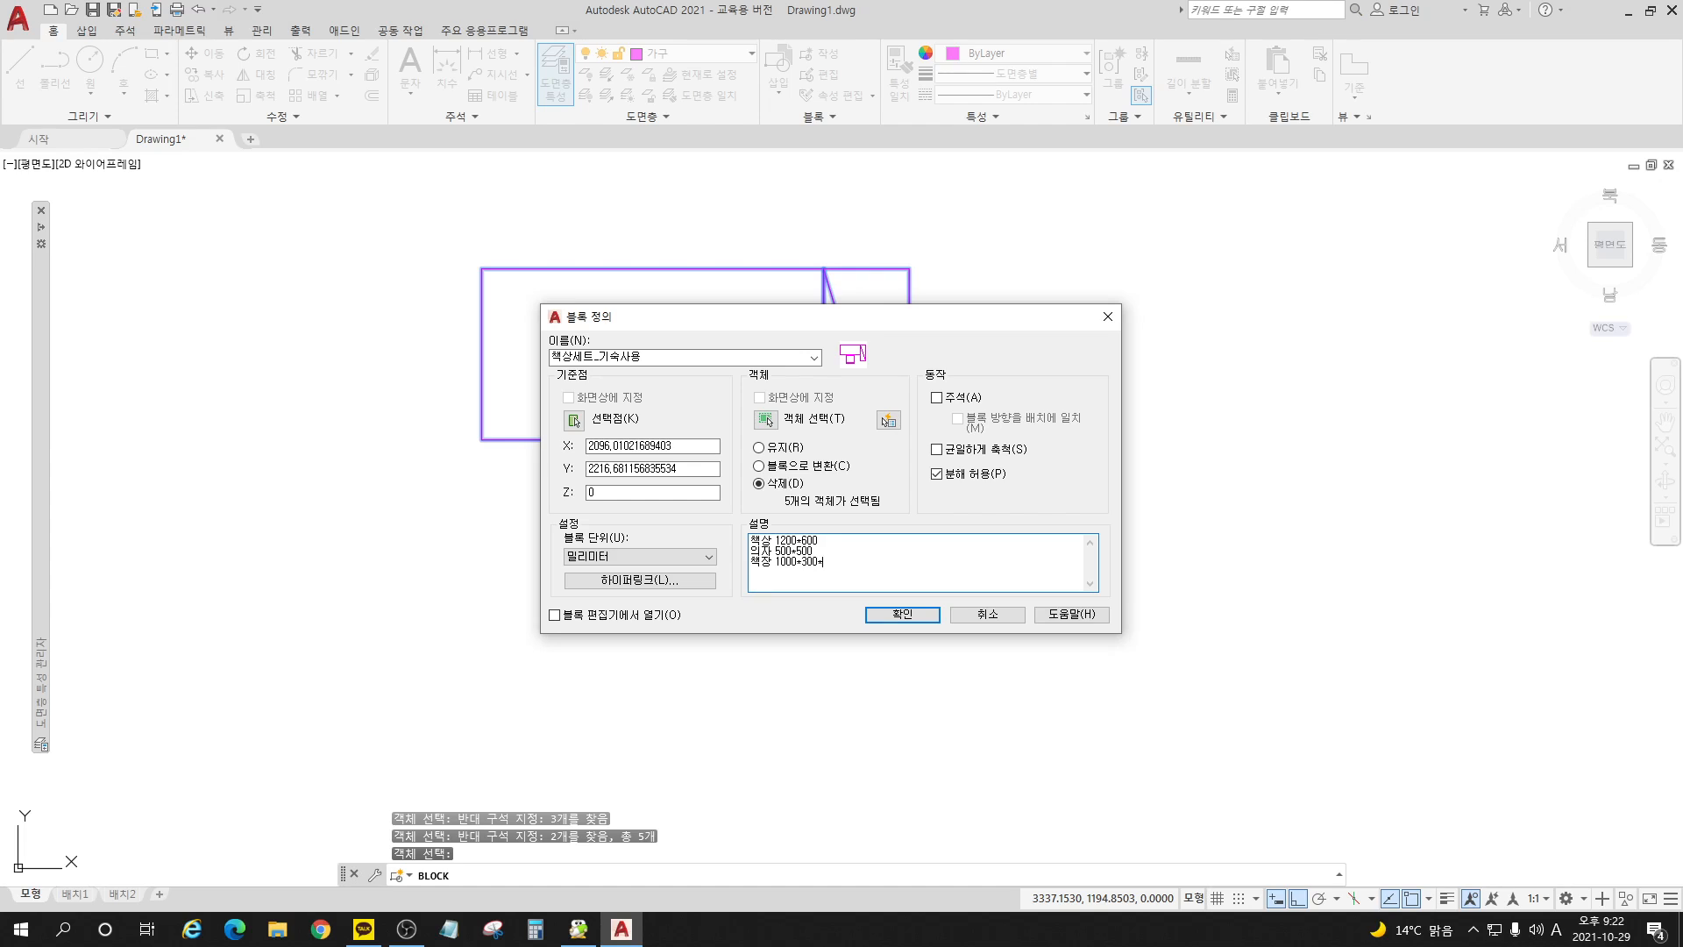
type("18")
type("00 5단ㅅ")
type("납")
left_click(918, 616)
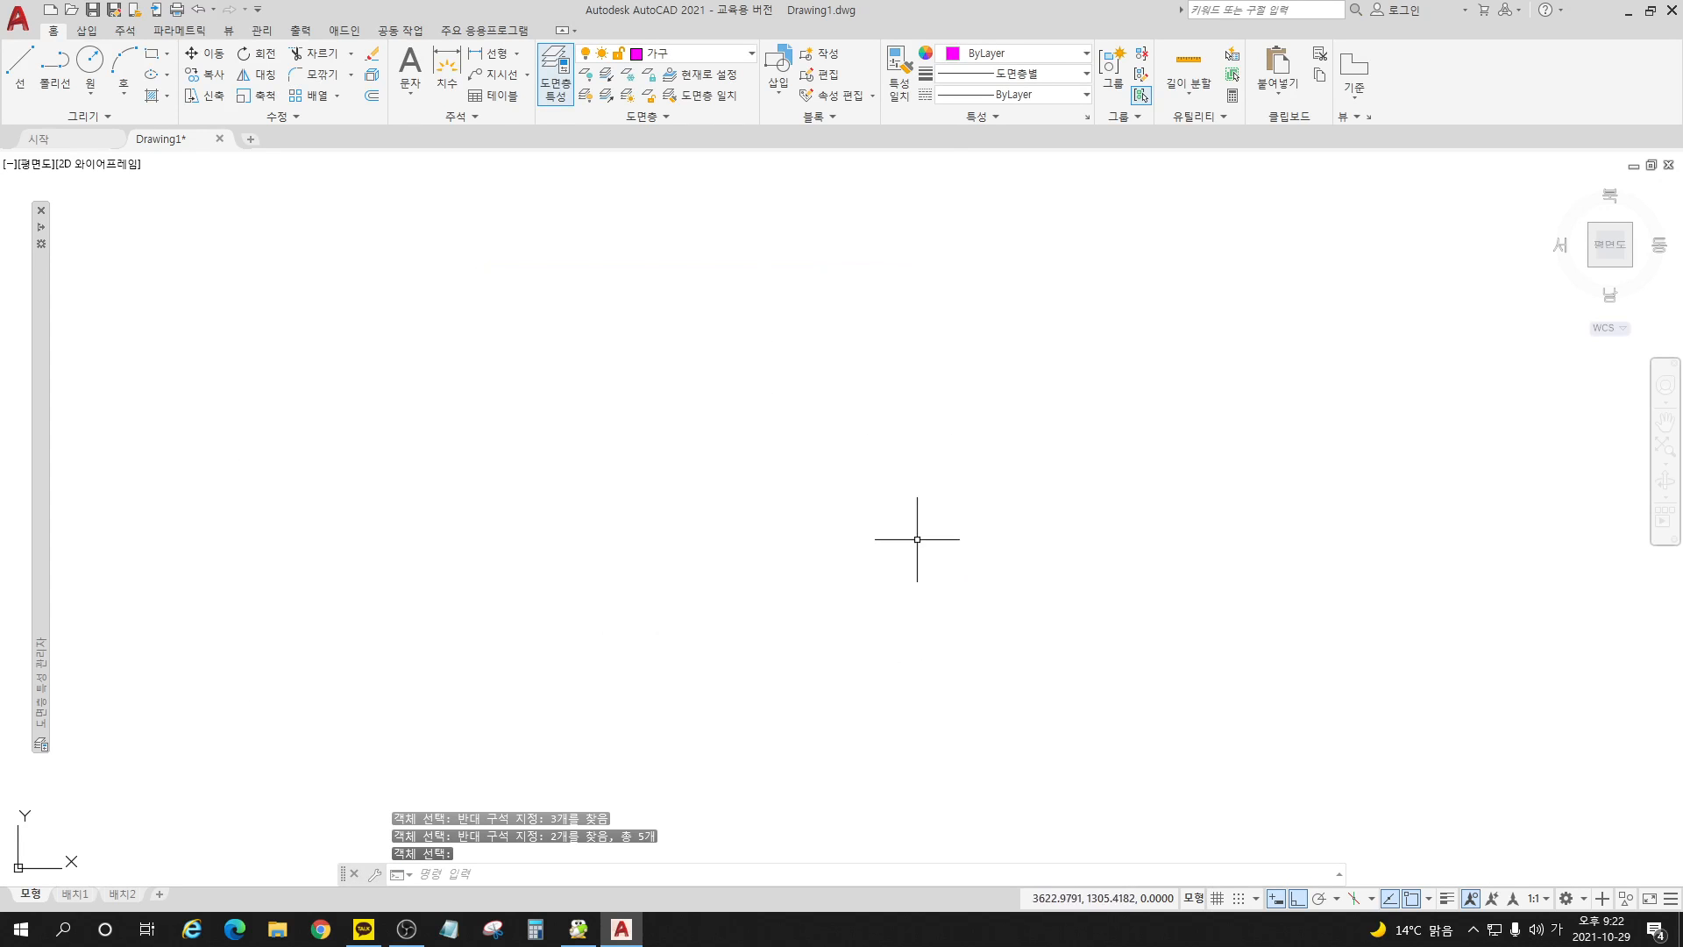
Step: Insert the 책상세트_기숙사용 block into the empty drawing area
left_click(784, 93)
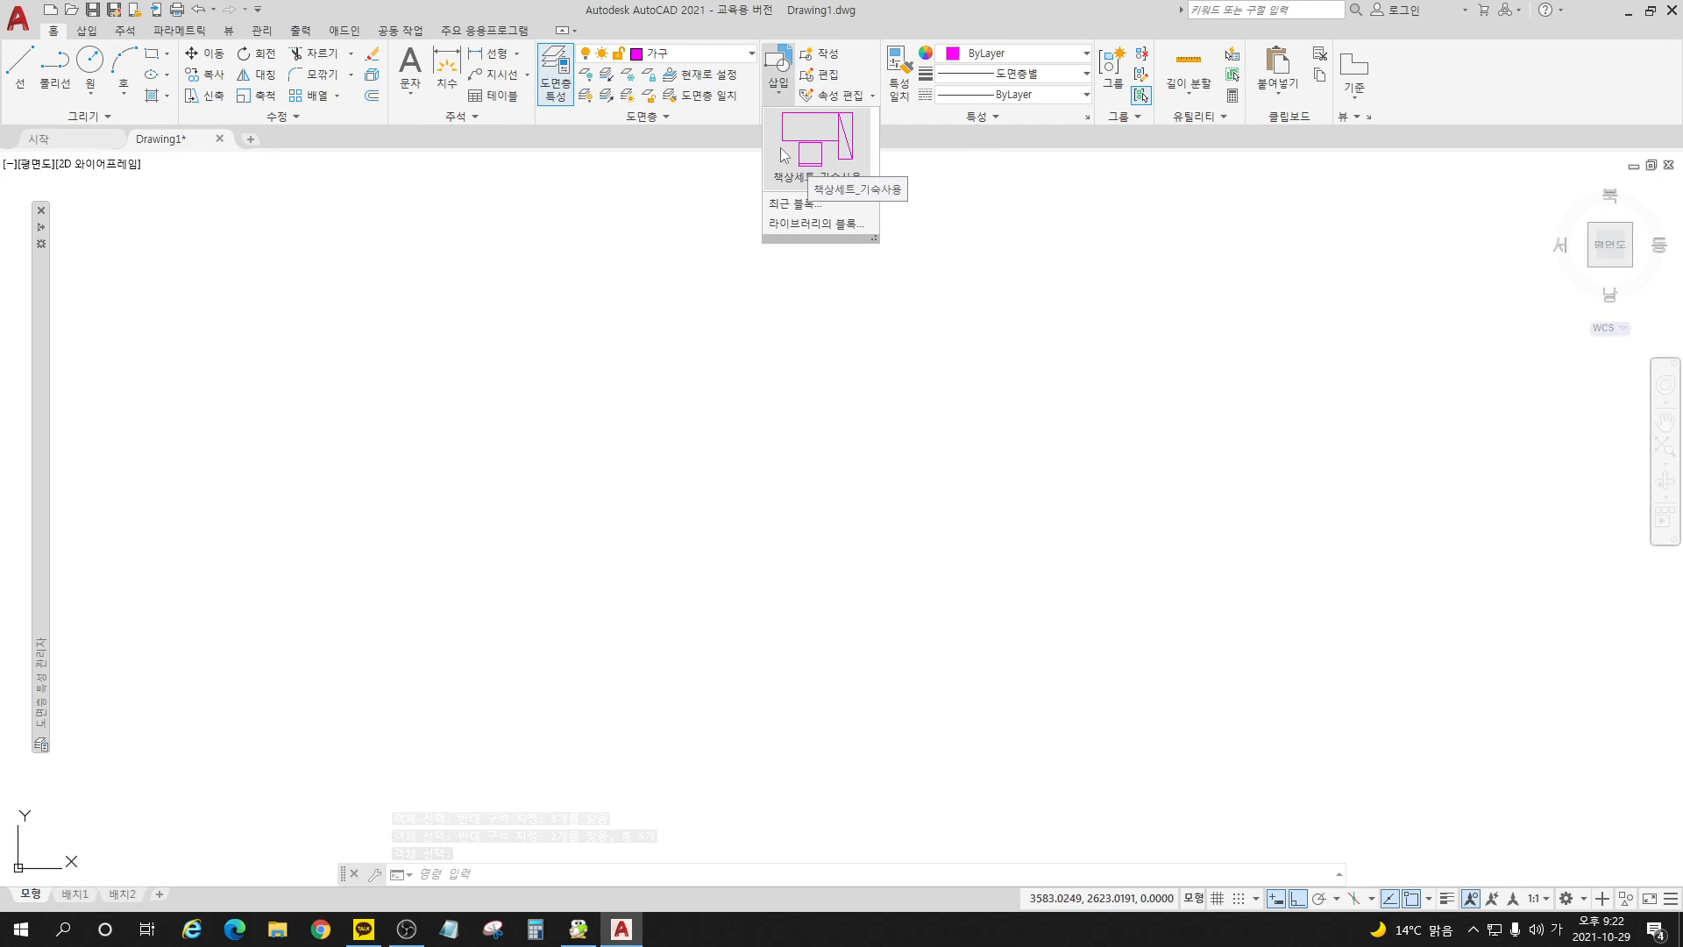
left_click(825, 145)
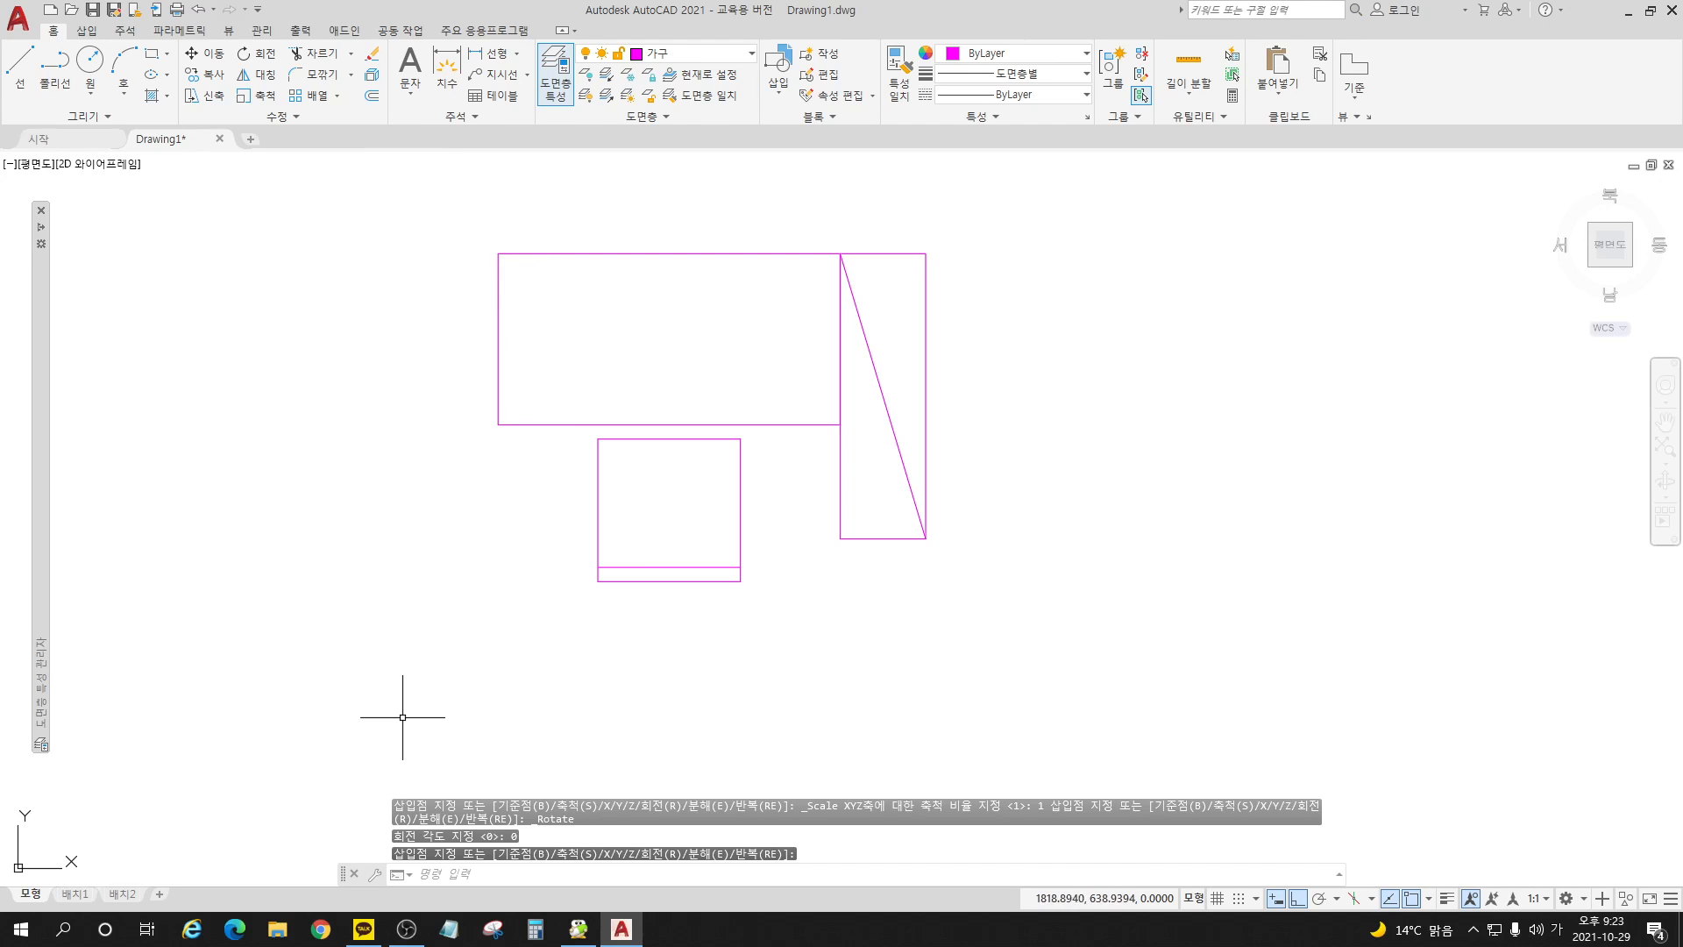
left_click(500, 251)
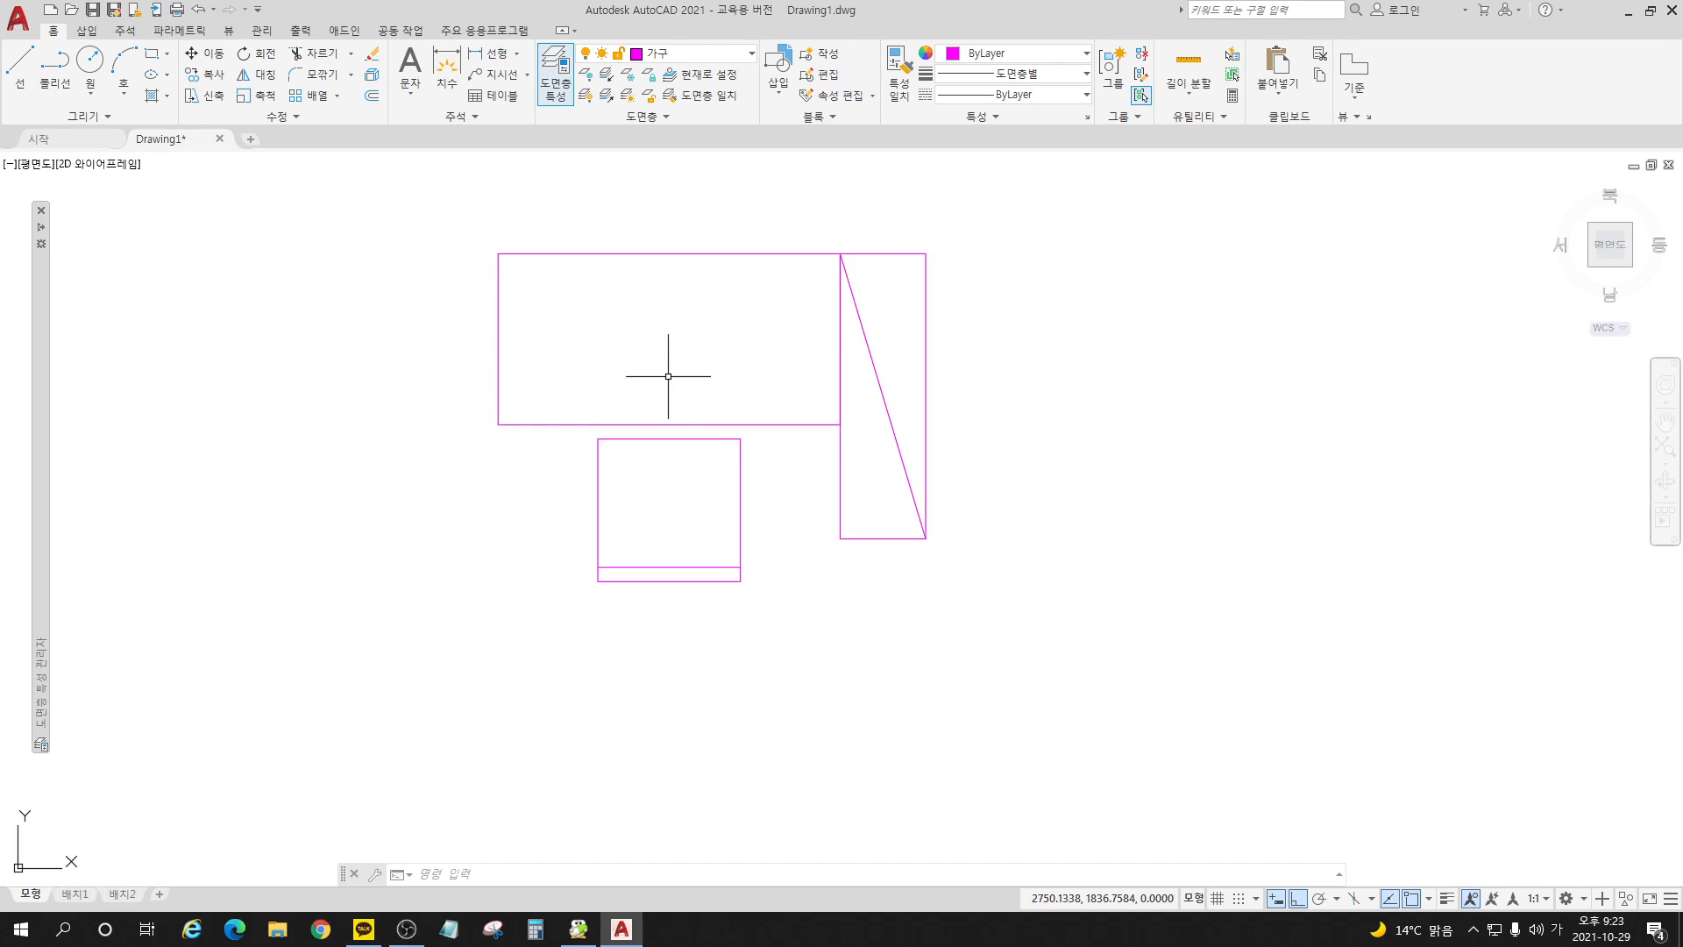
Step: Select the inserted desk set with a small crossing window to check its grouping, and clear the selection
left_click(693, 421)
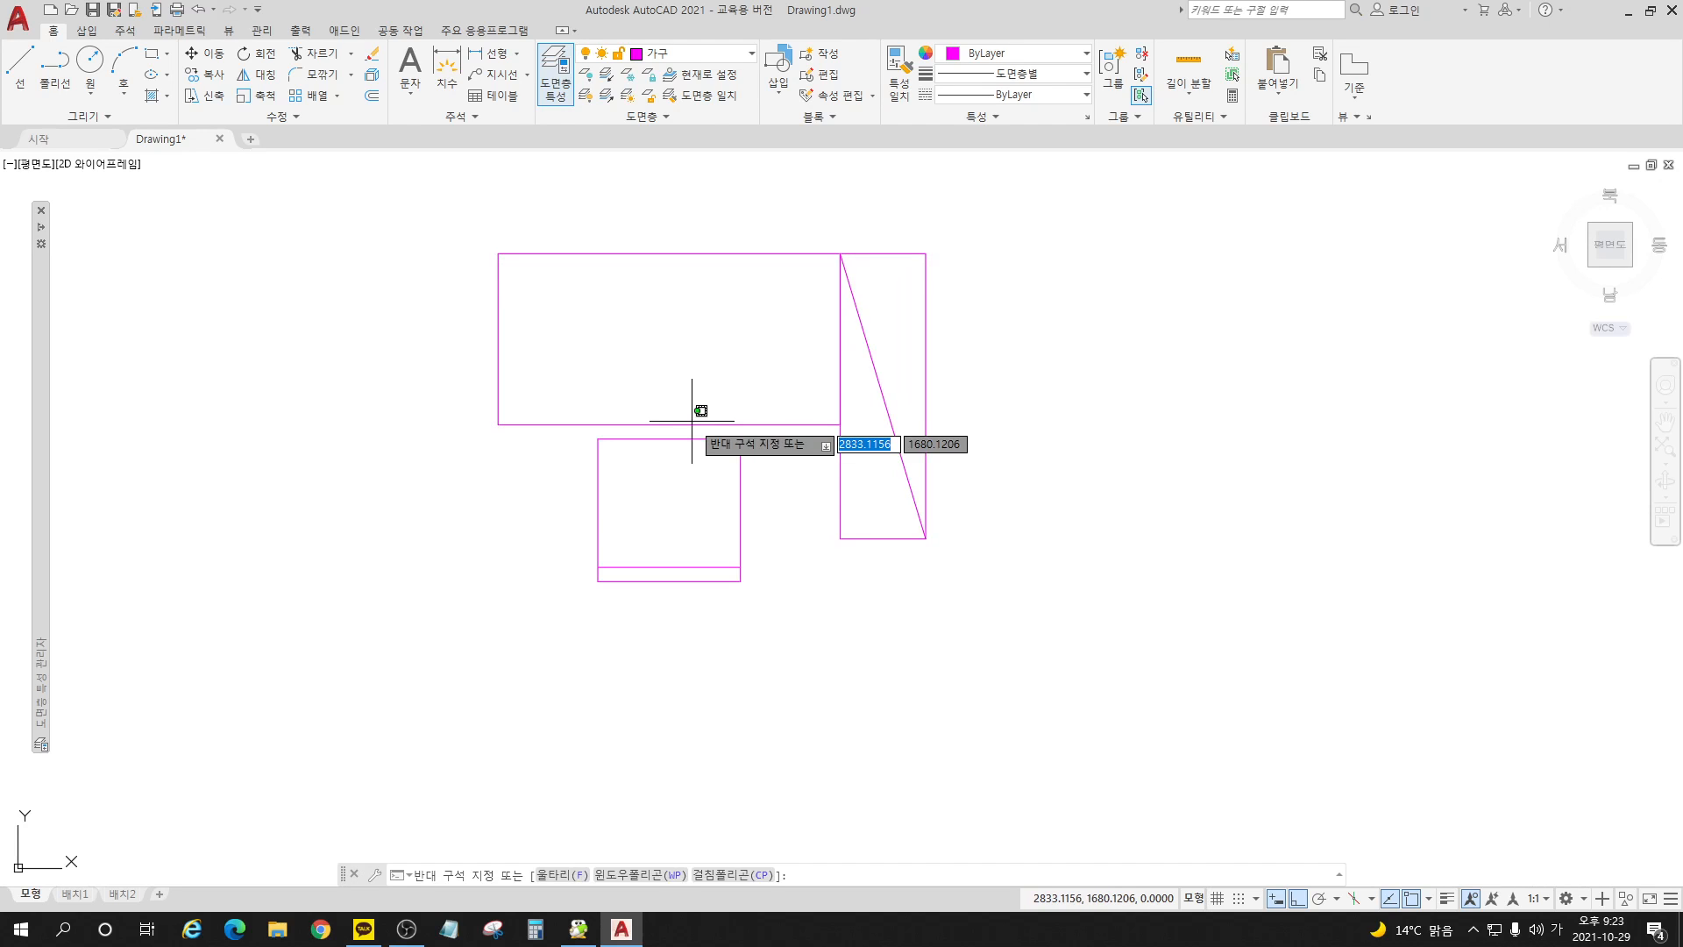
left_click(653, 461)
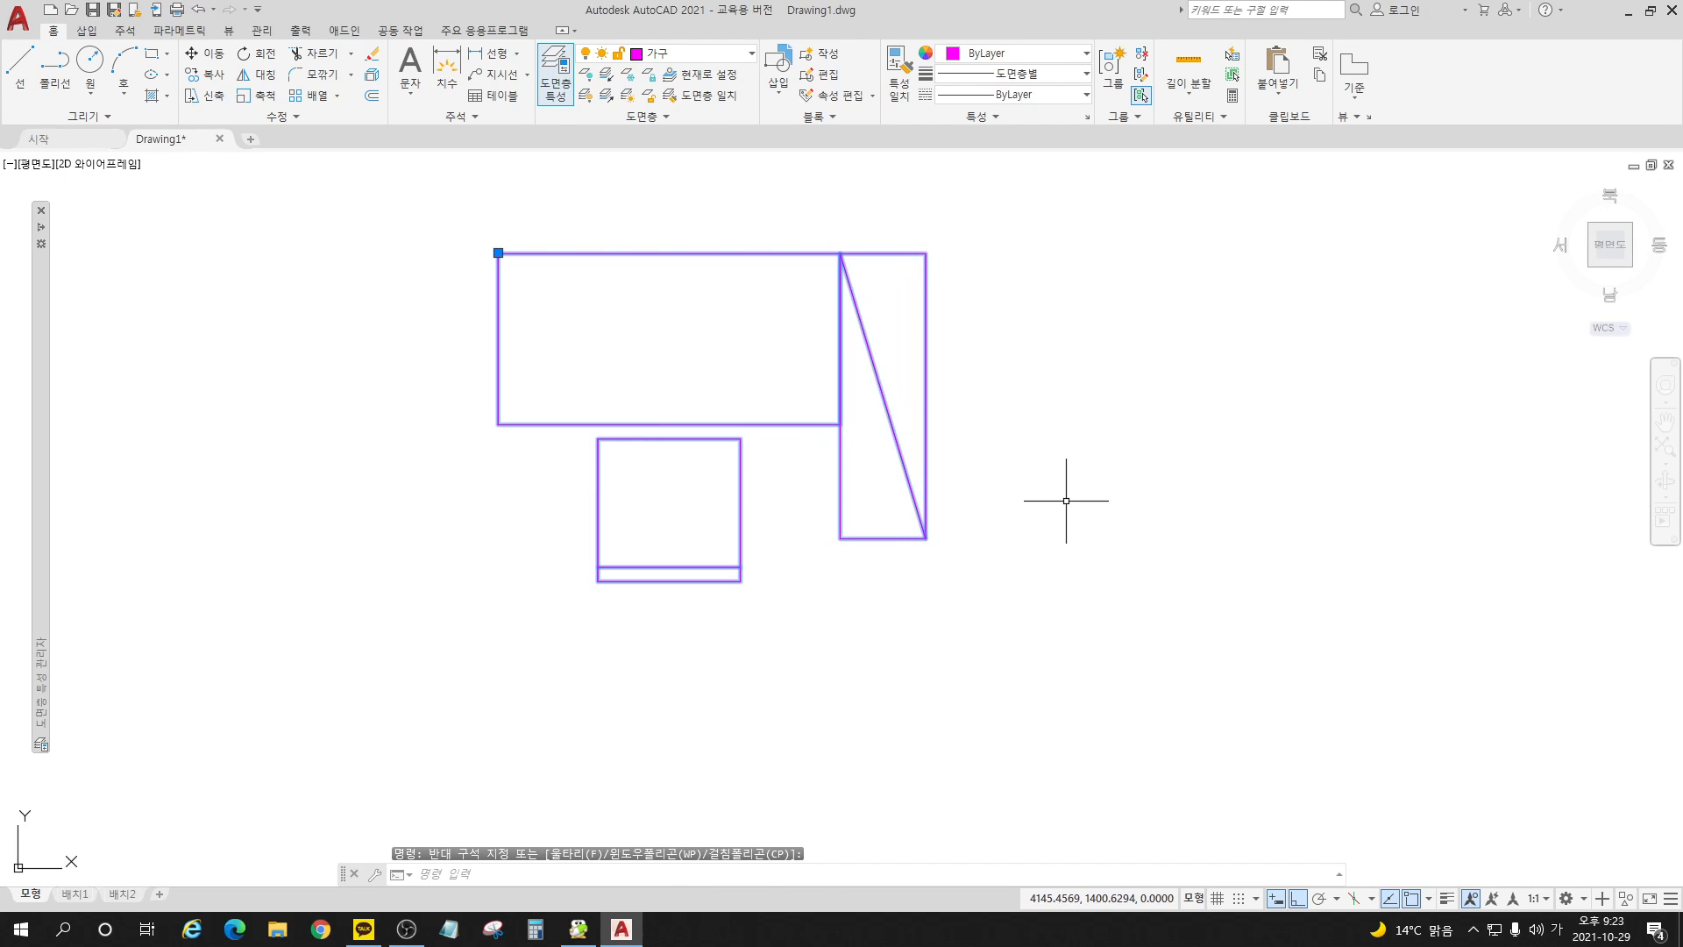
scroll(769, 238, "down", 2)
key("Escape")
key("Escape")
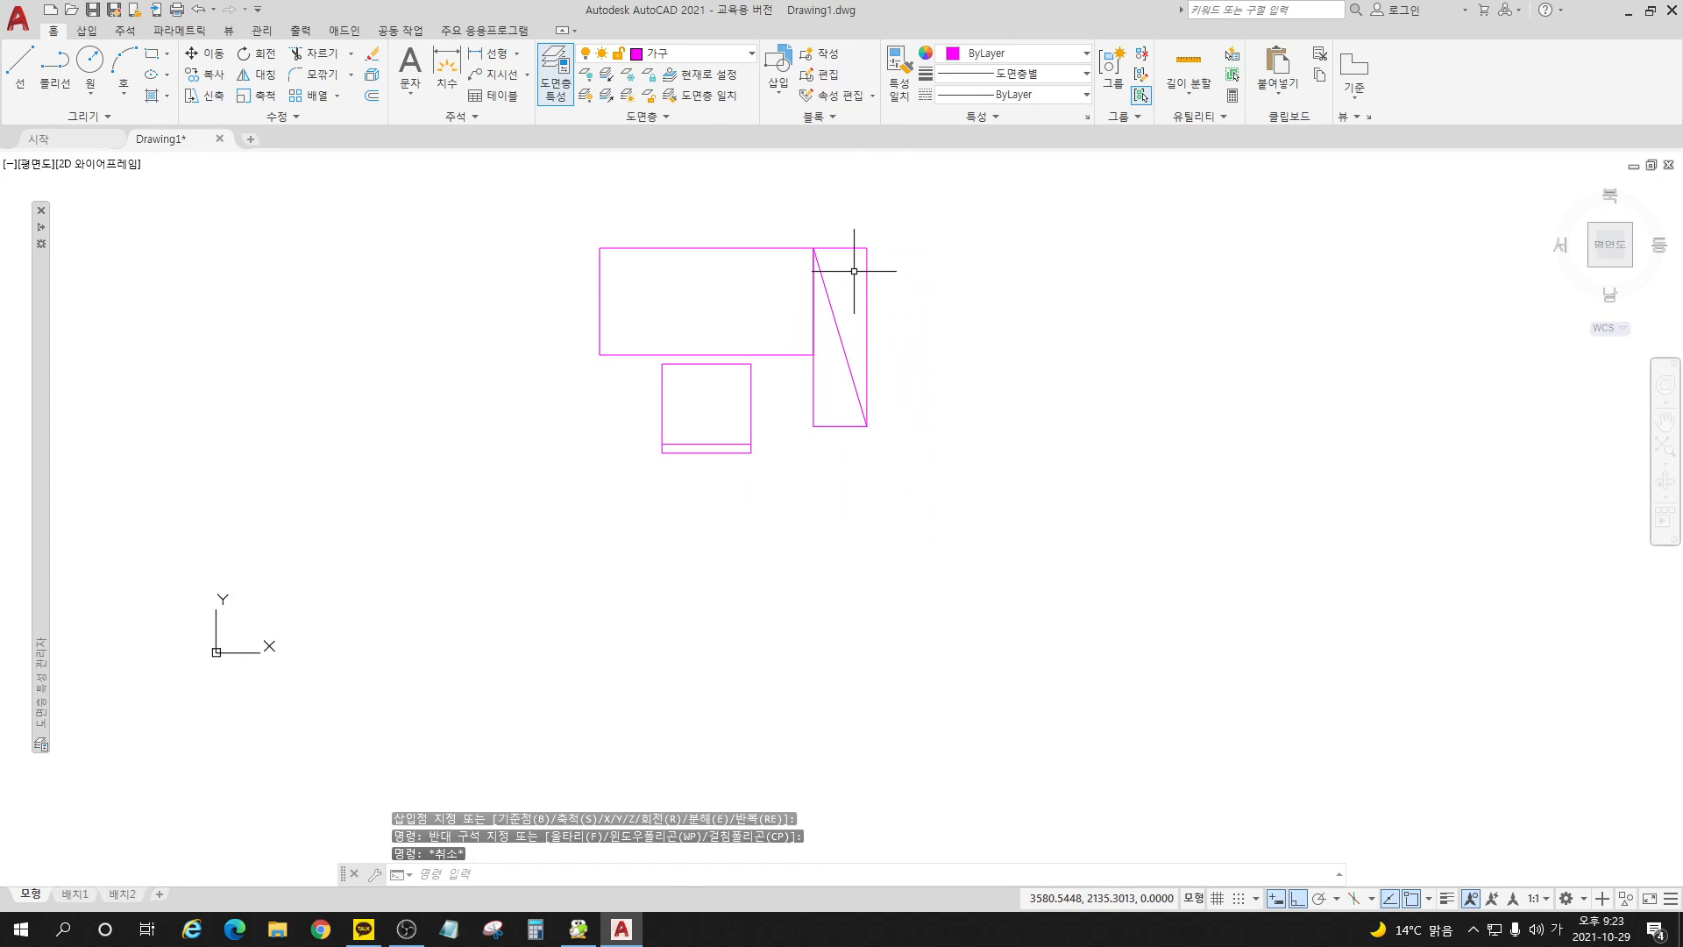
scroll(541, 206, "down", 2)
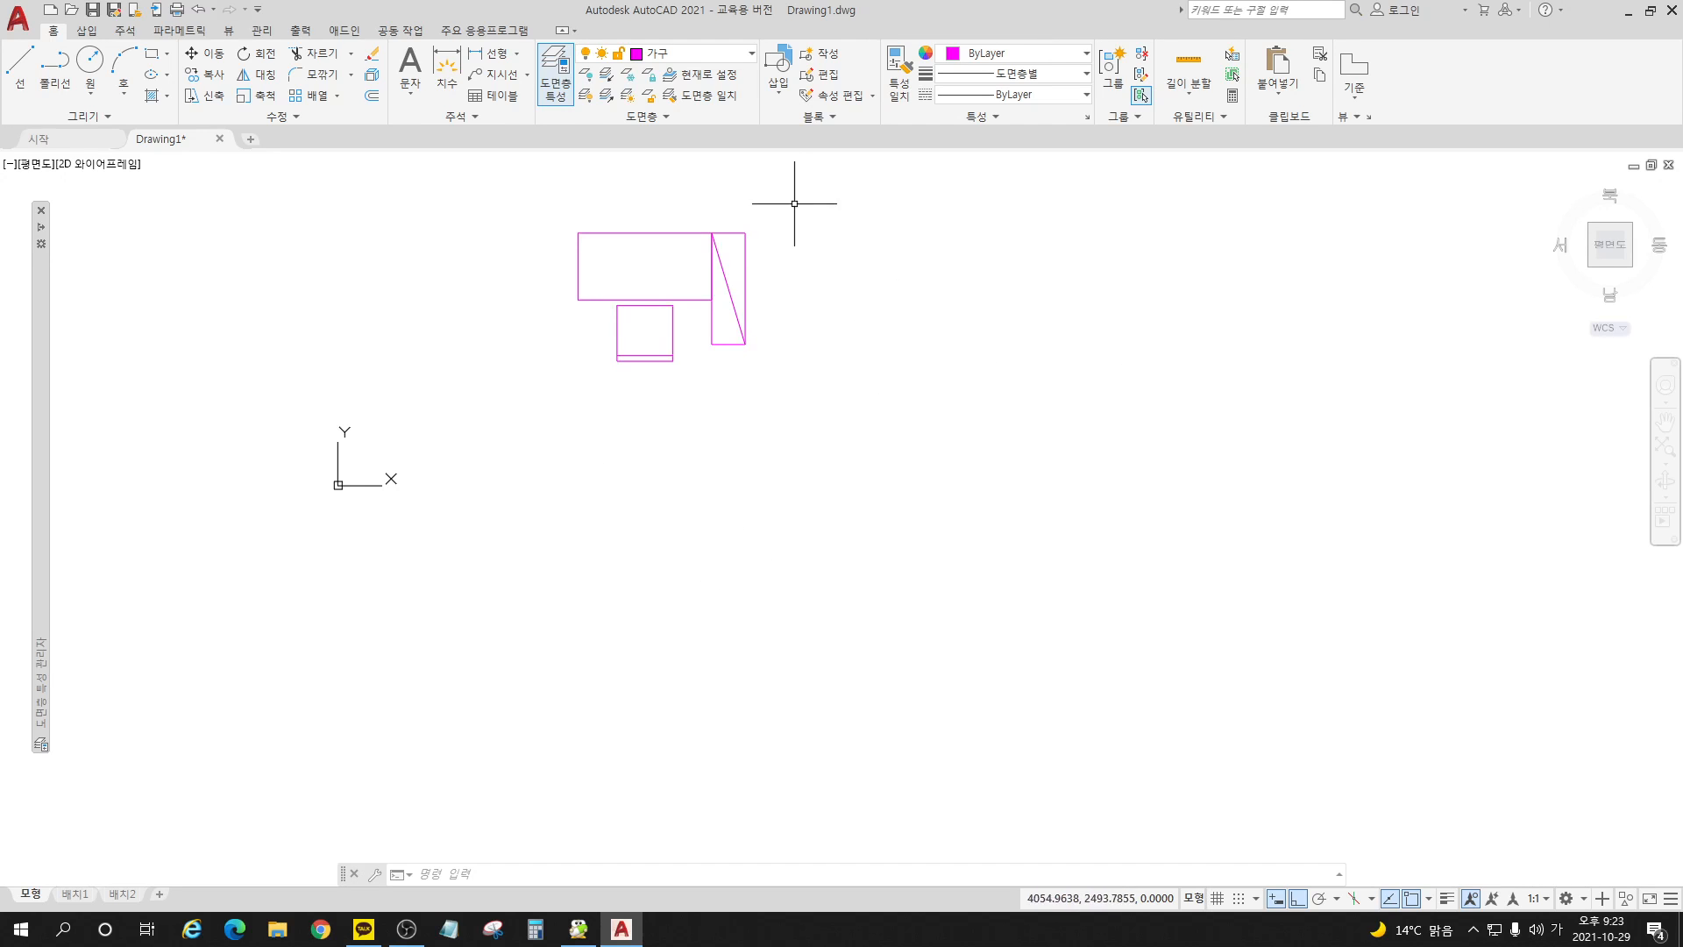
left_click(780, 79)
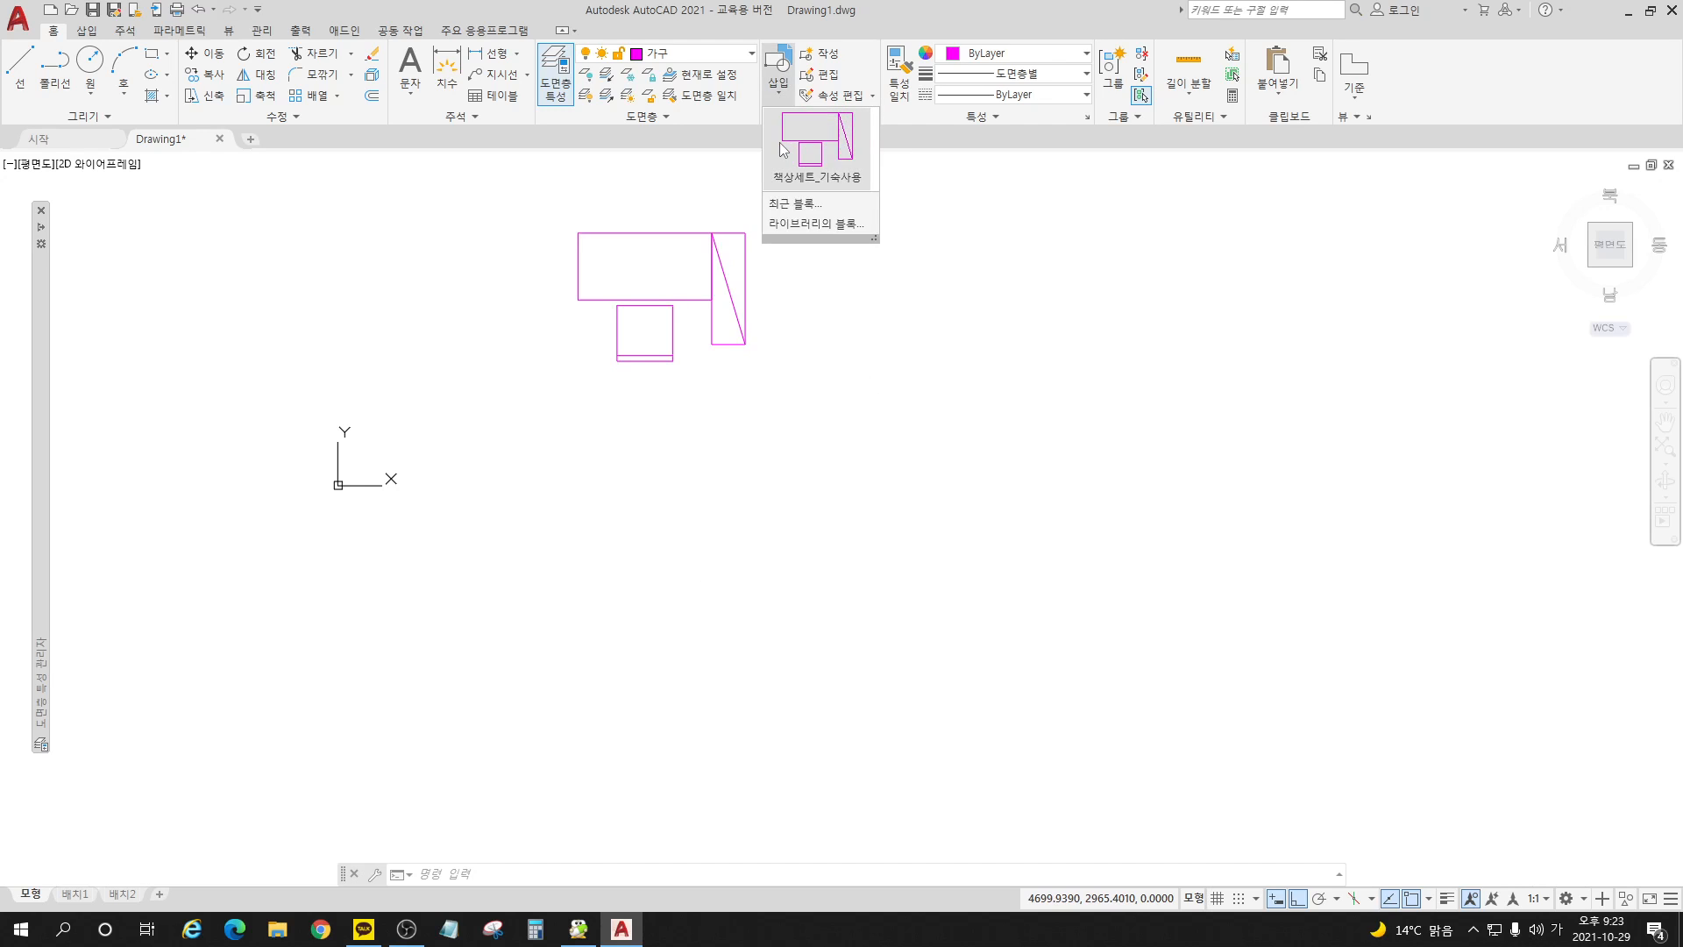
left_click(781, 142)
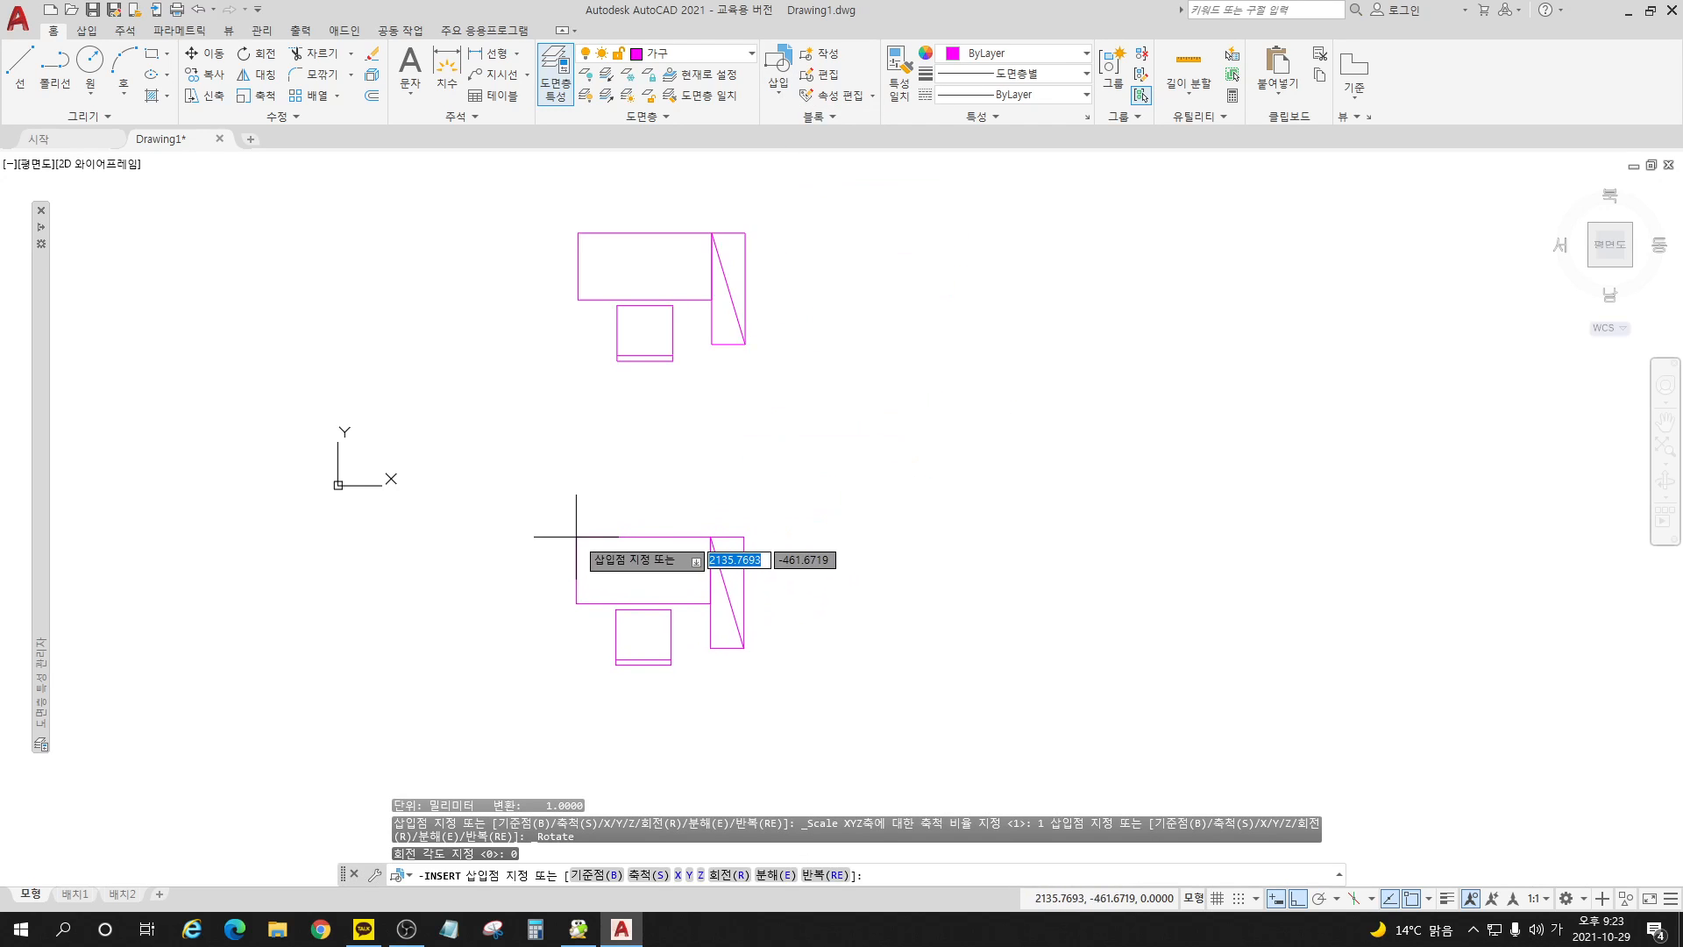
key("Escape")
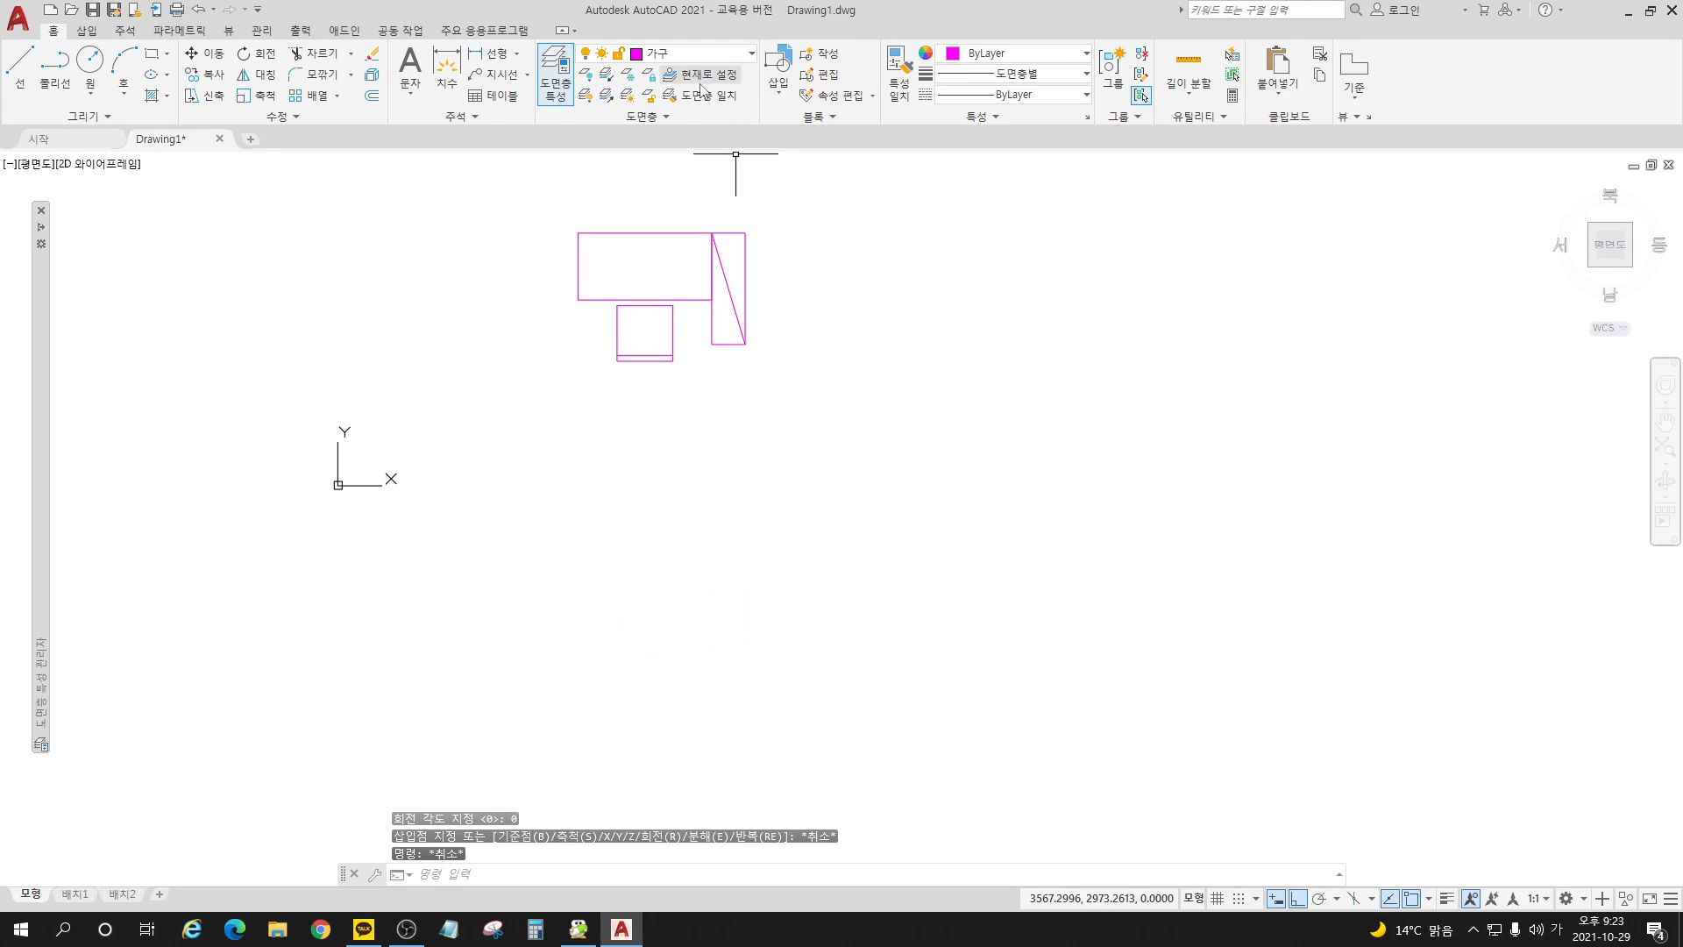
Step: Make 창호 the current layer and draw a 900-long horizontal line in the empty area beside the desk set
left_click(693, 53)
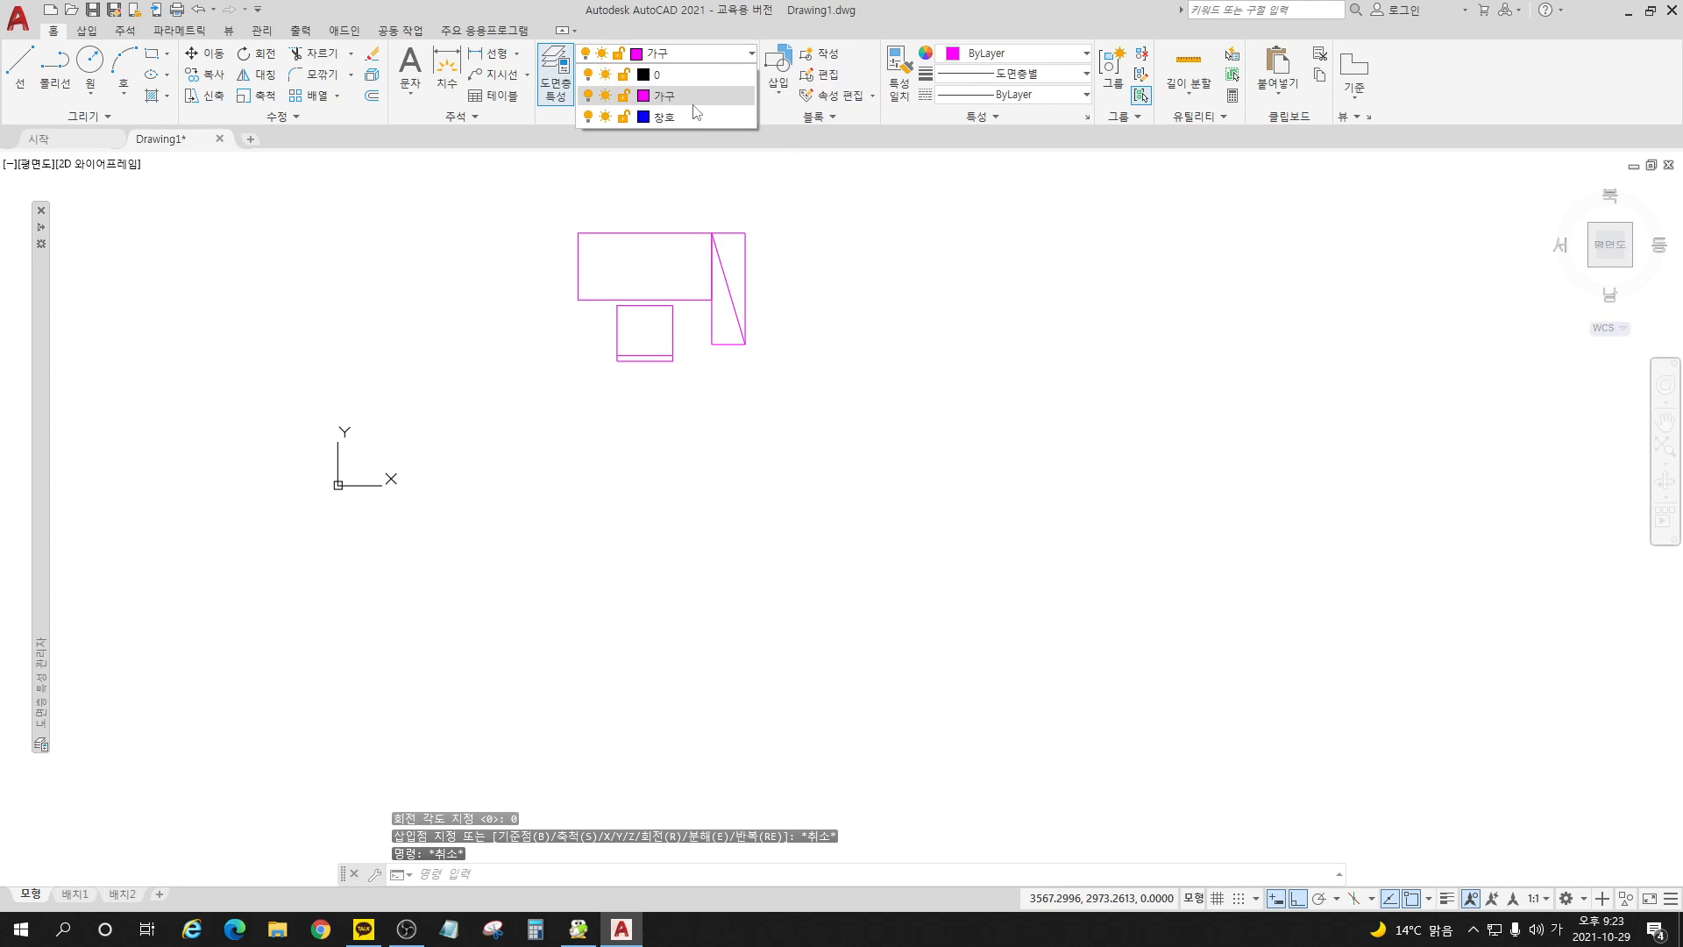
left_click(694, 118)
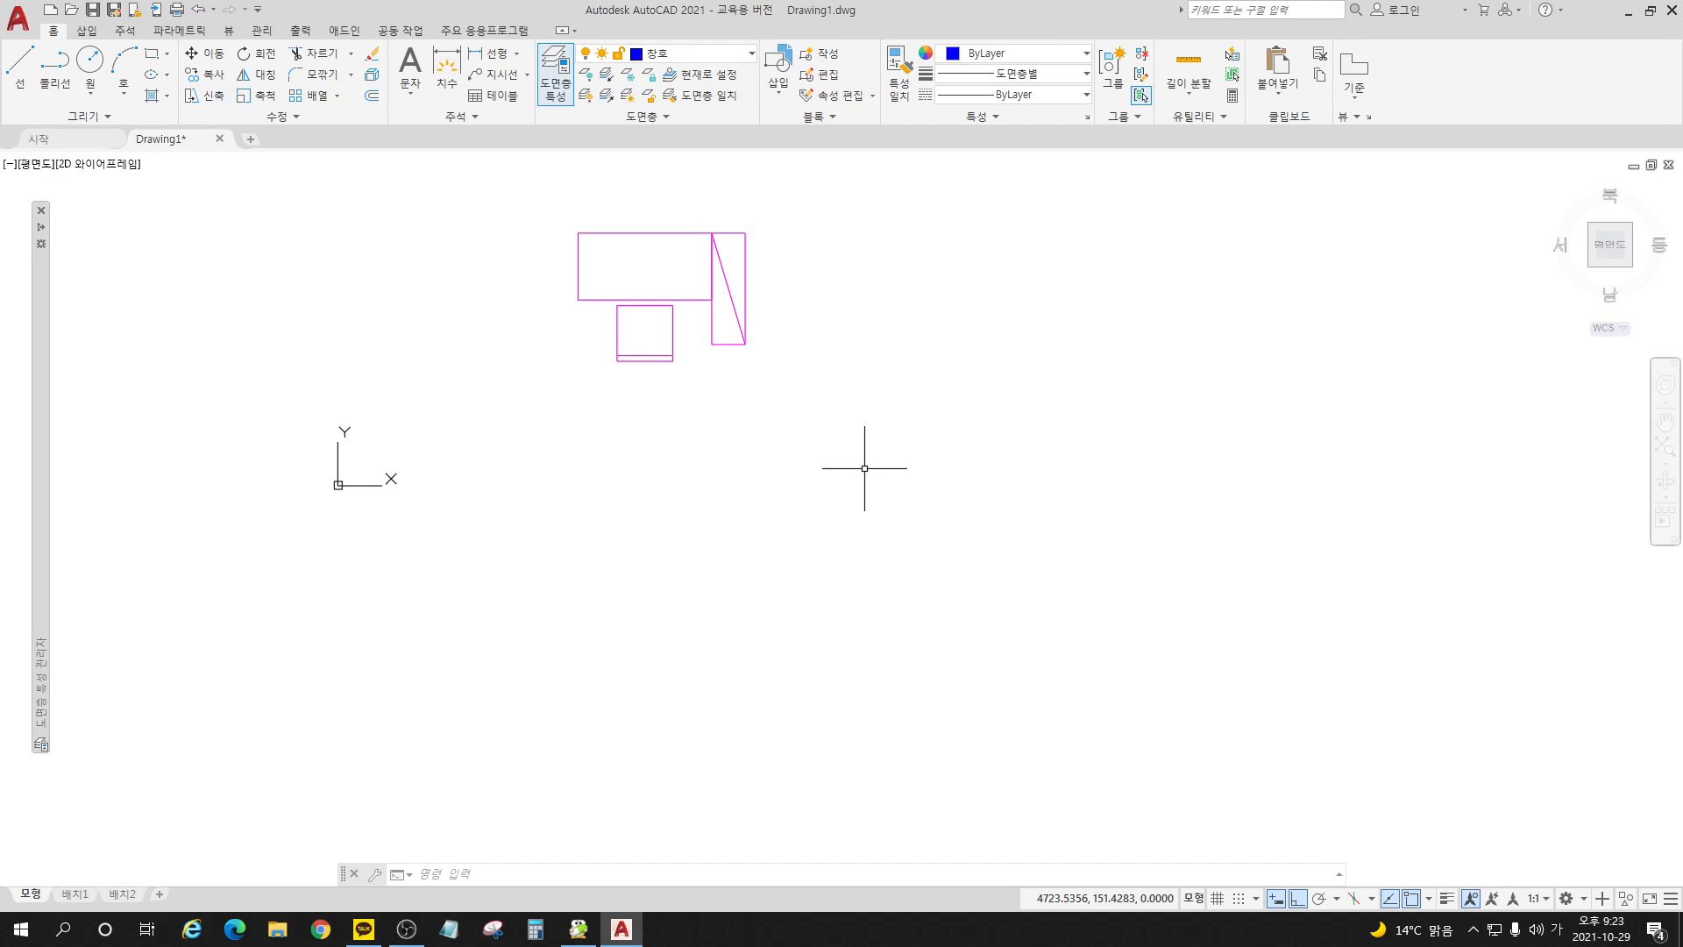
left_click(21, 70)
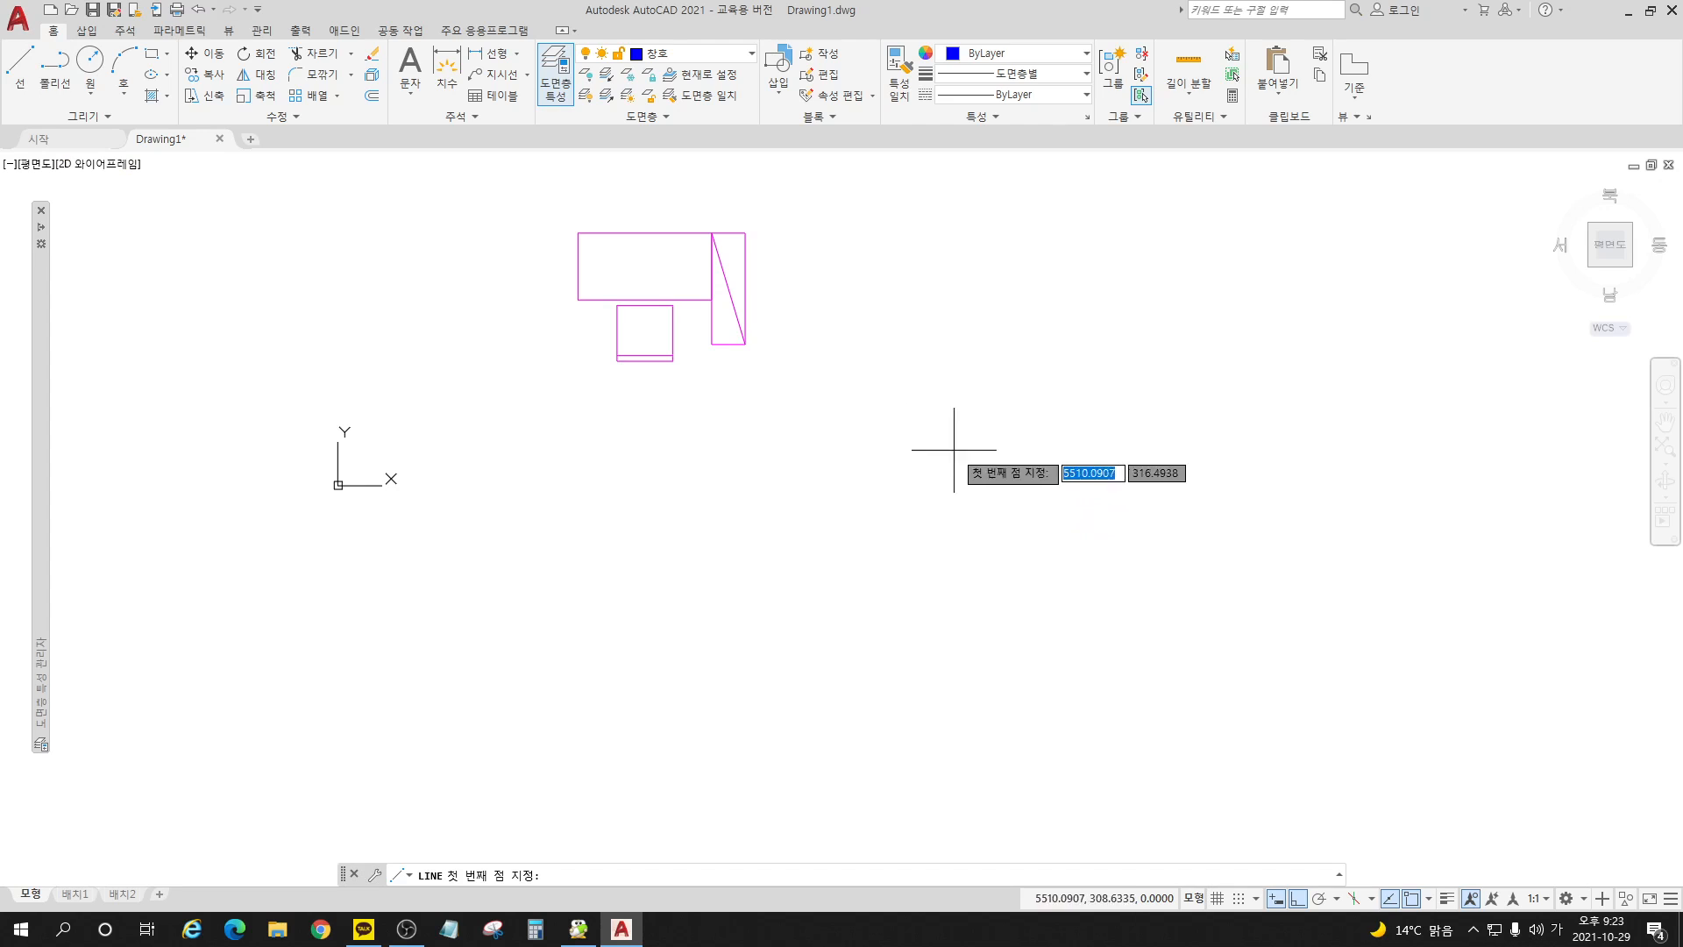
left_click(1027, 460)
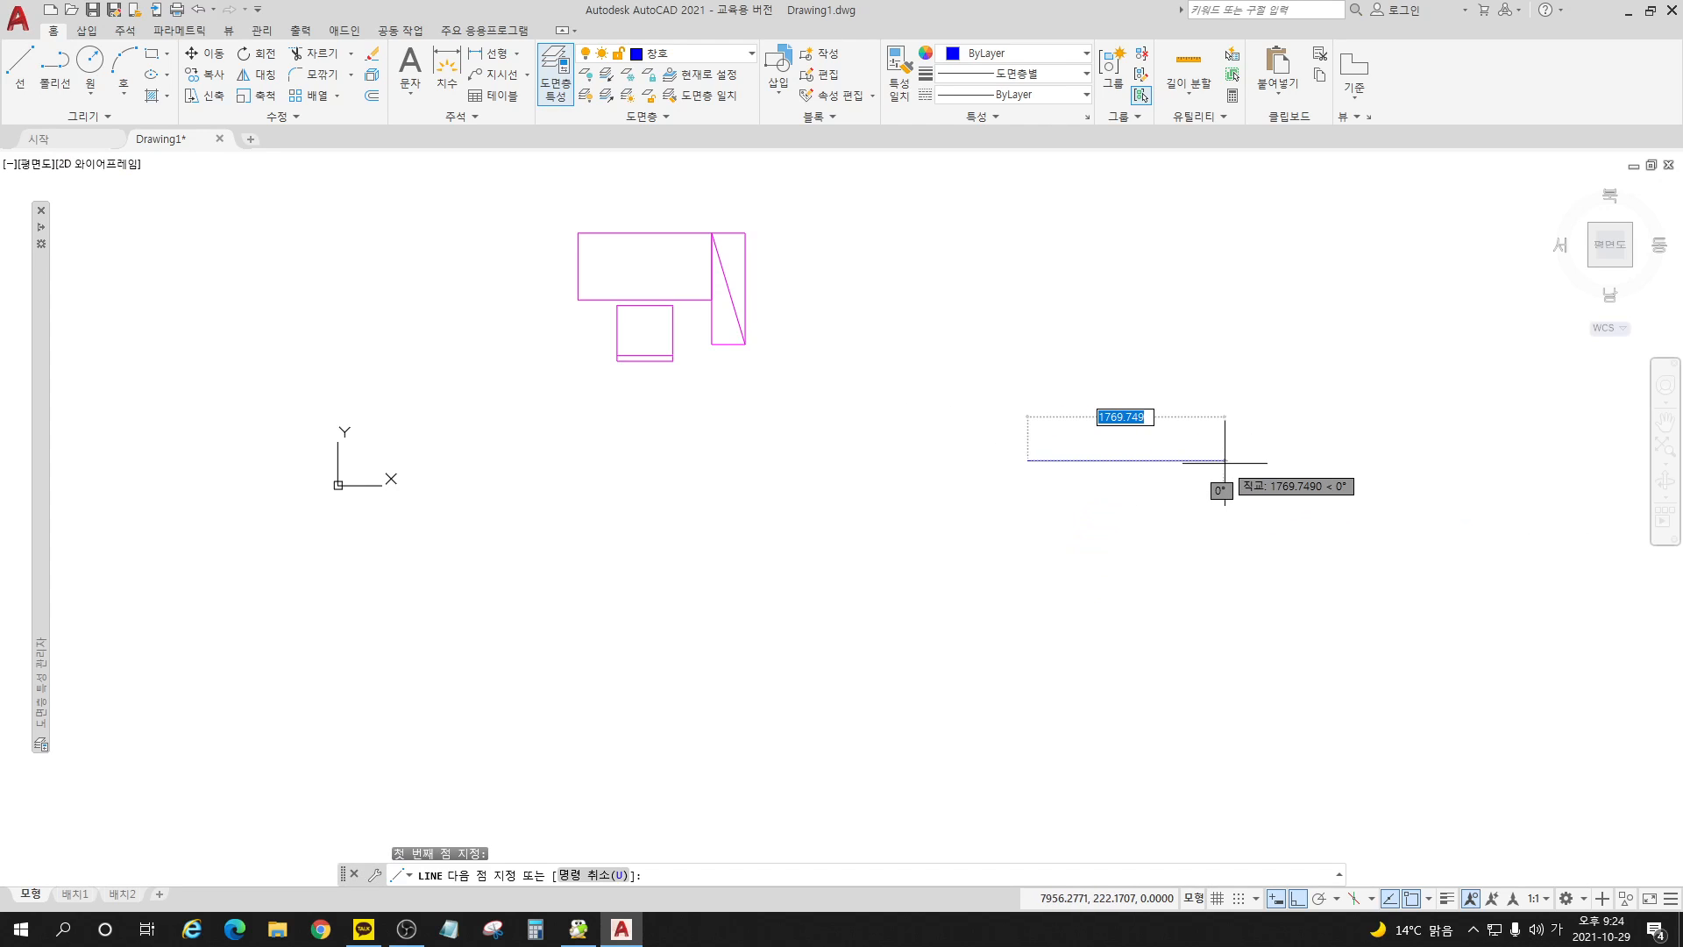
type("900")
key("Return")
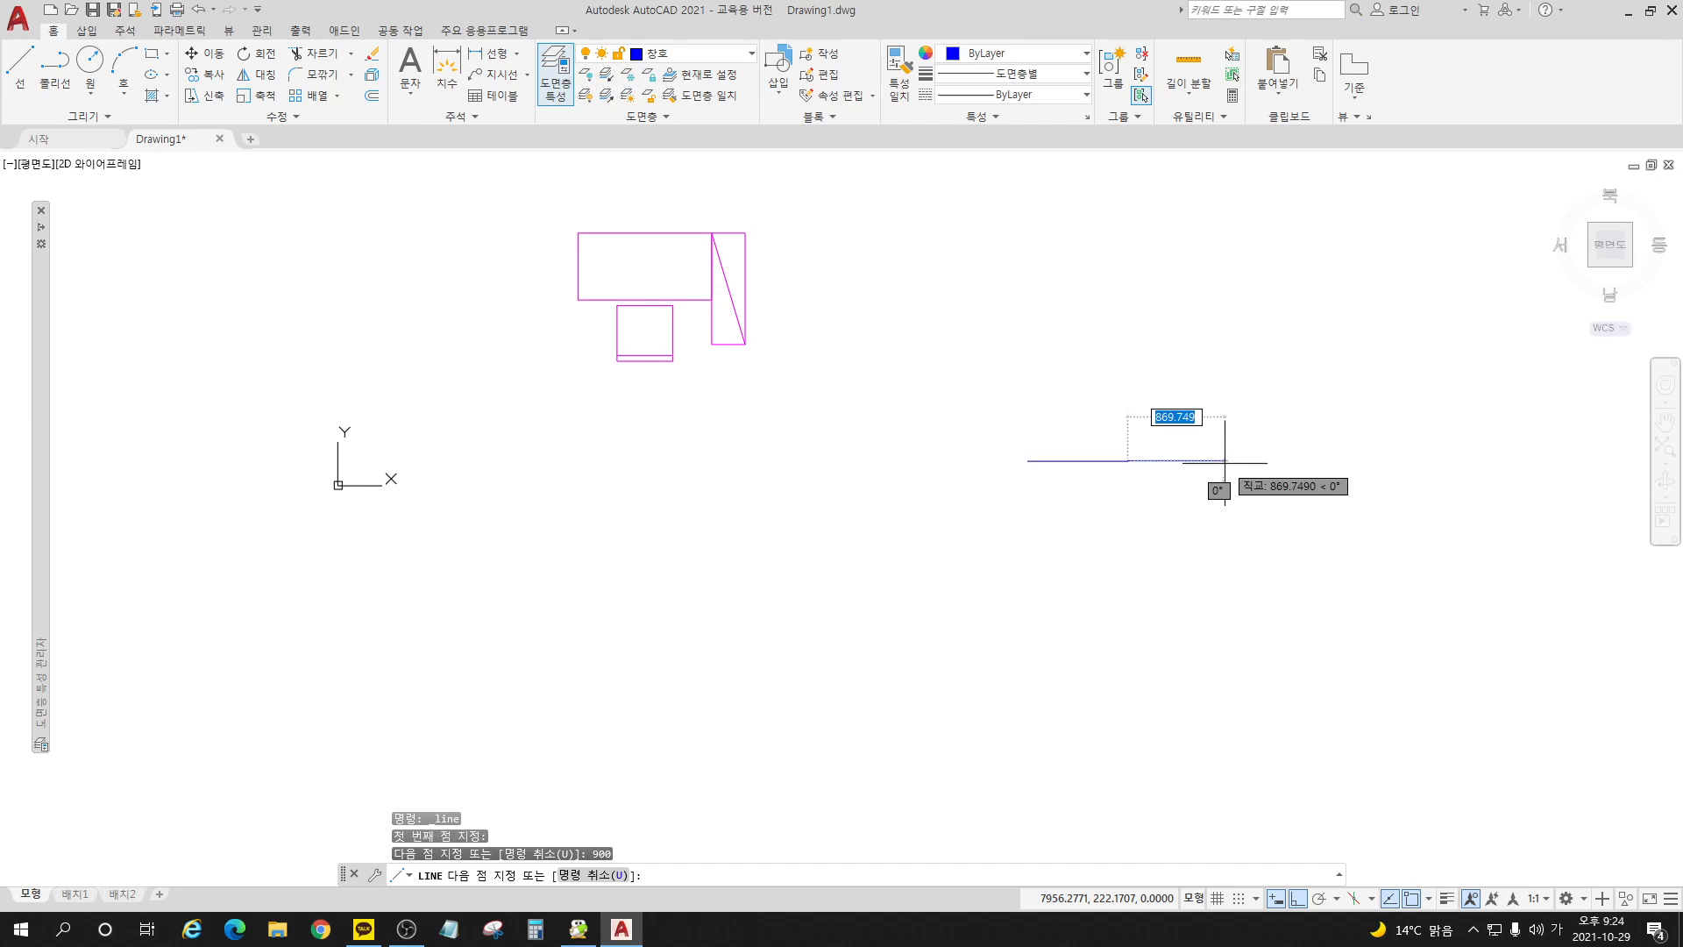
Step: Continue the outline 100 upward and 900 back to the left, and close it into a rectangle
type("10")
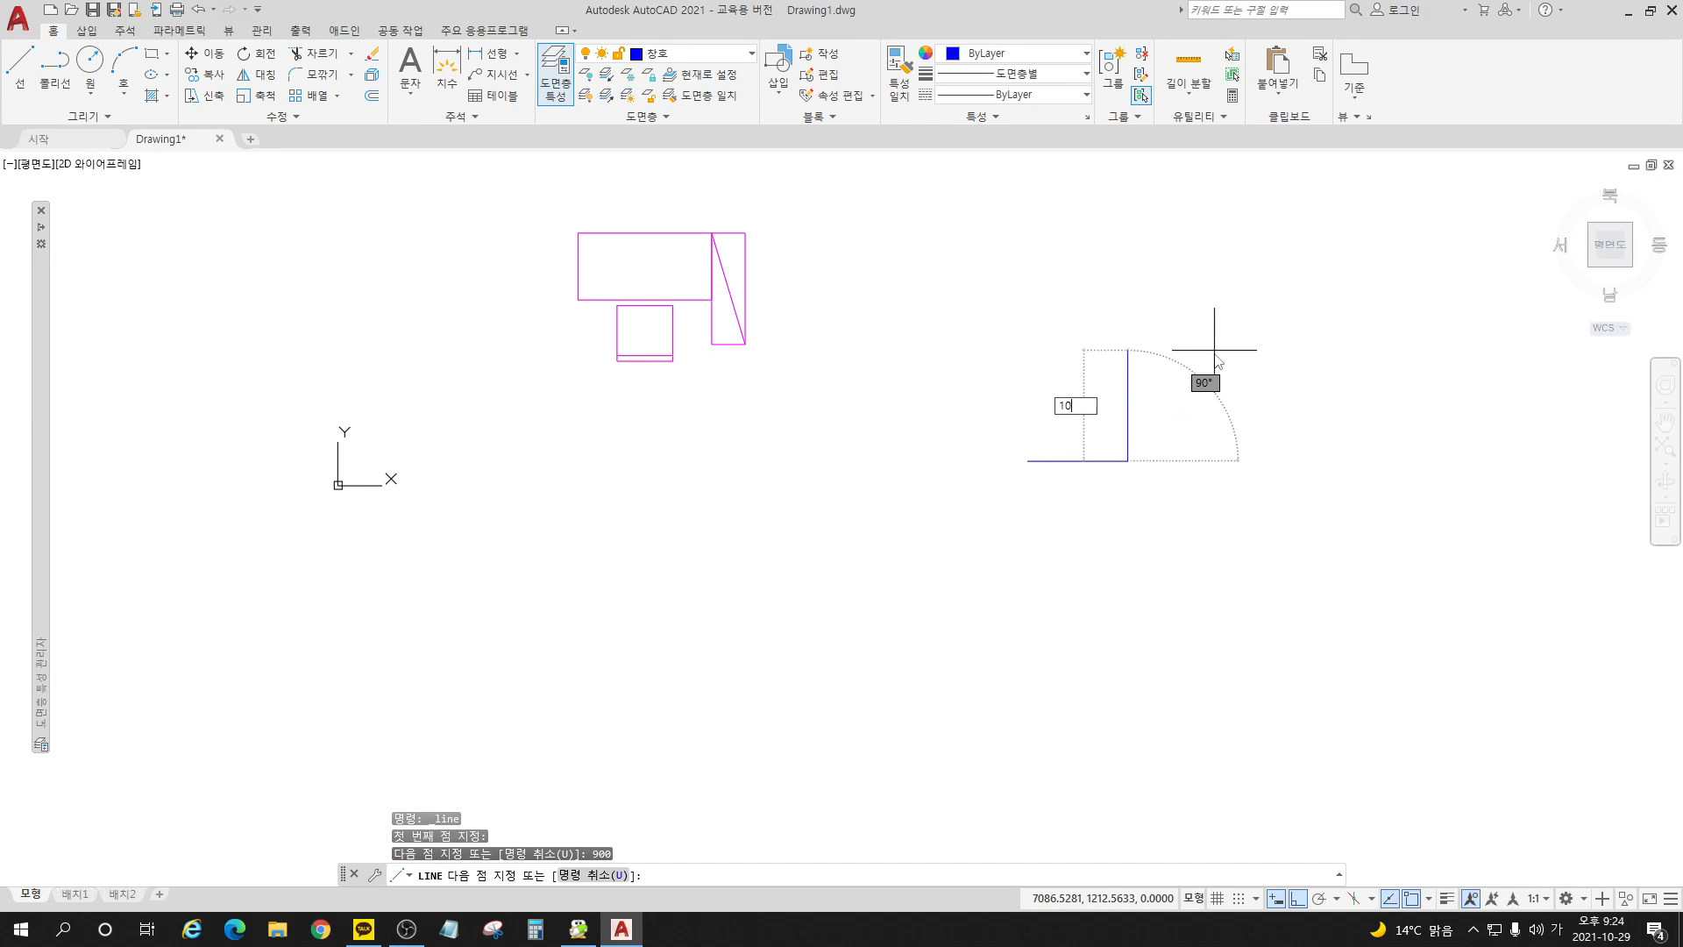
type("0")
key("Return")
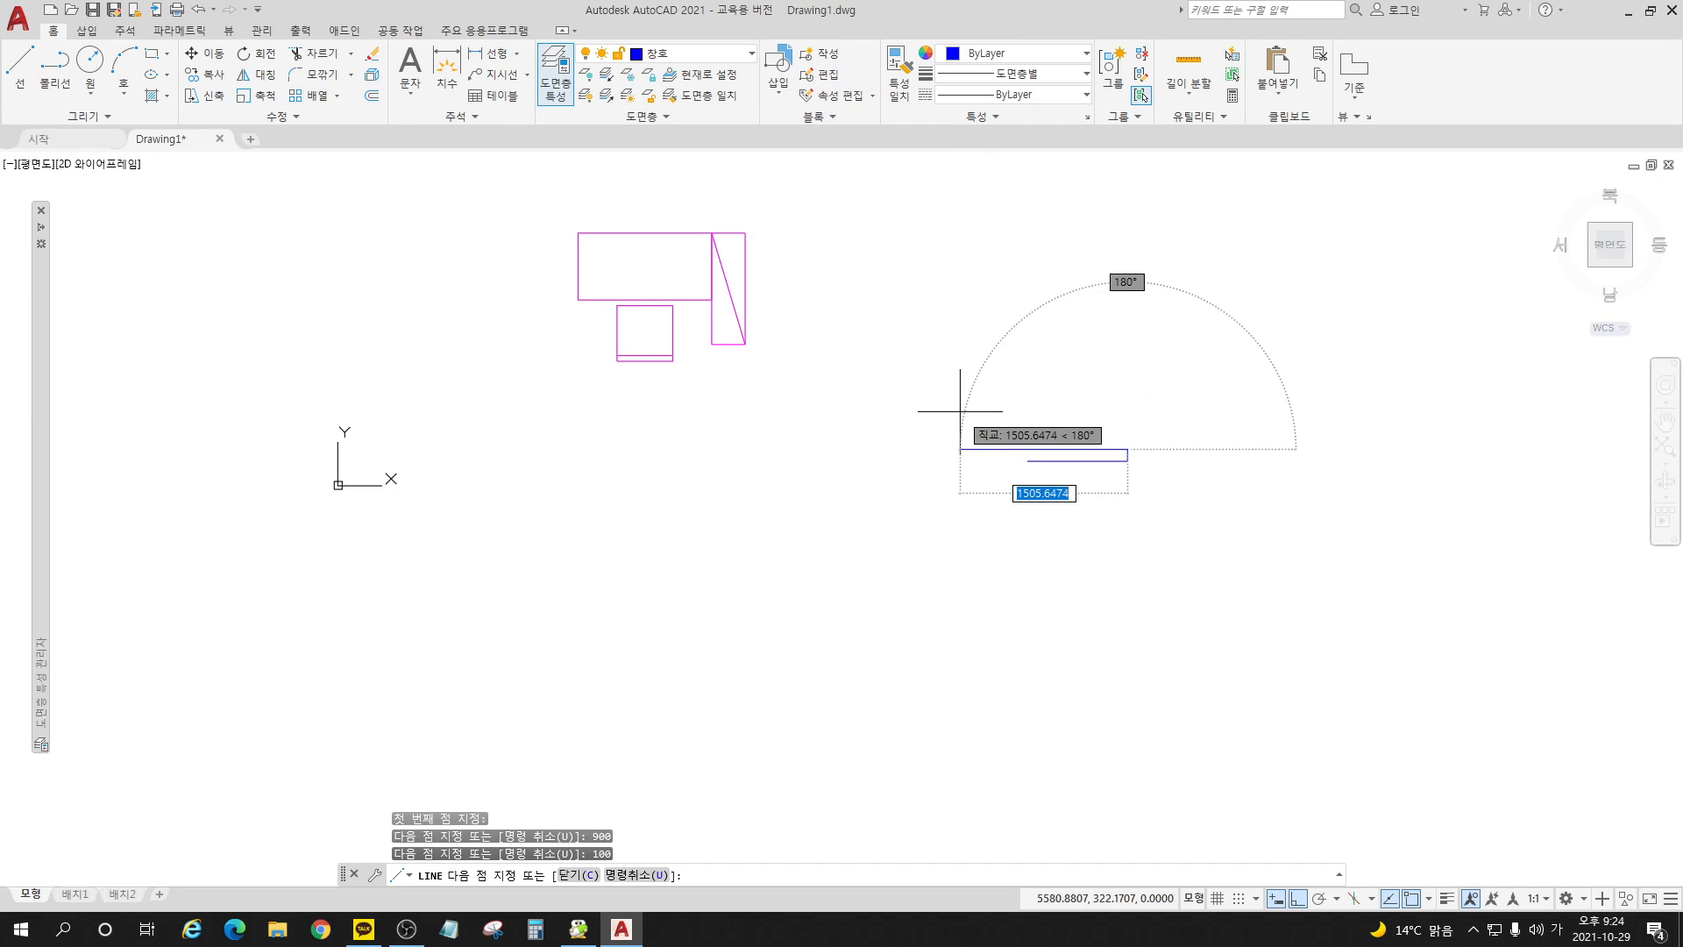
type("900")
key("Return")
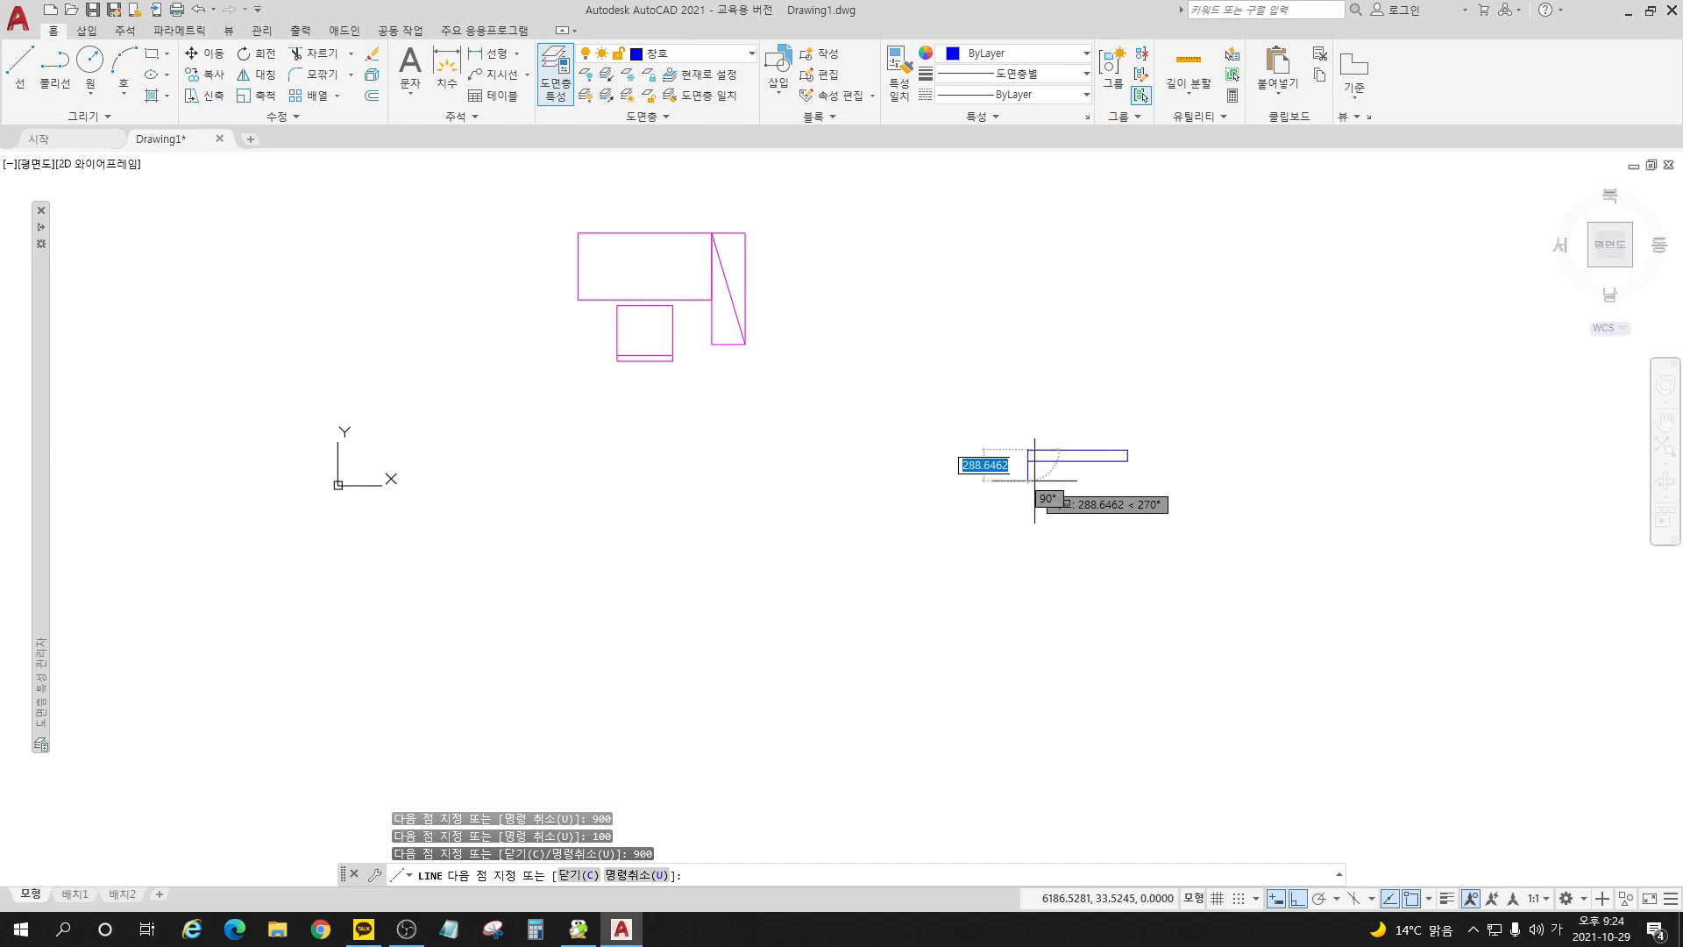
type("ㅊ")
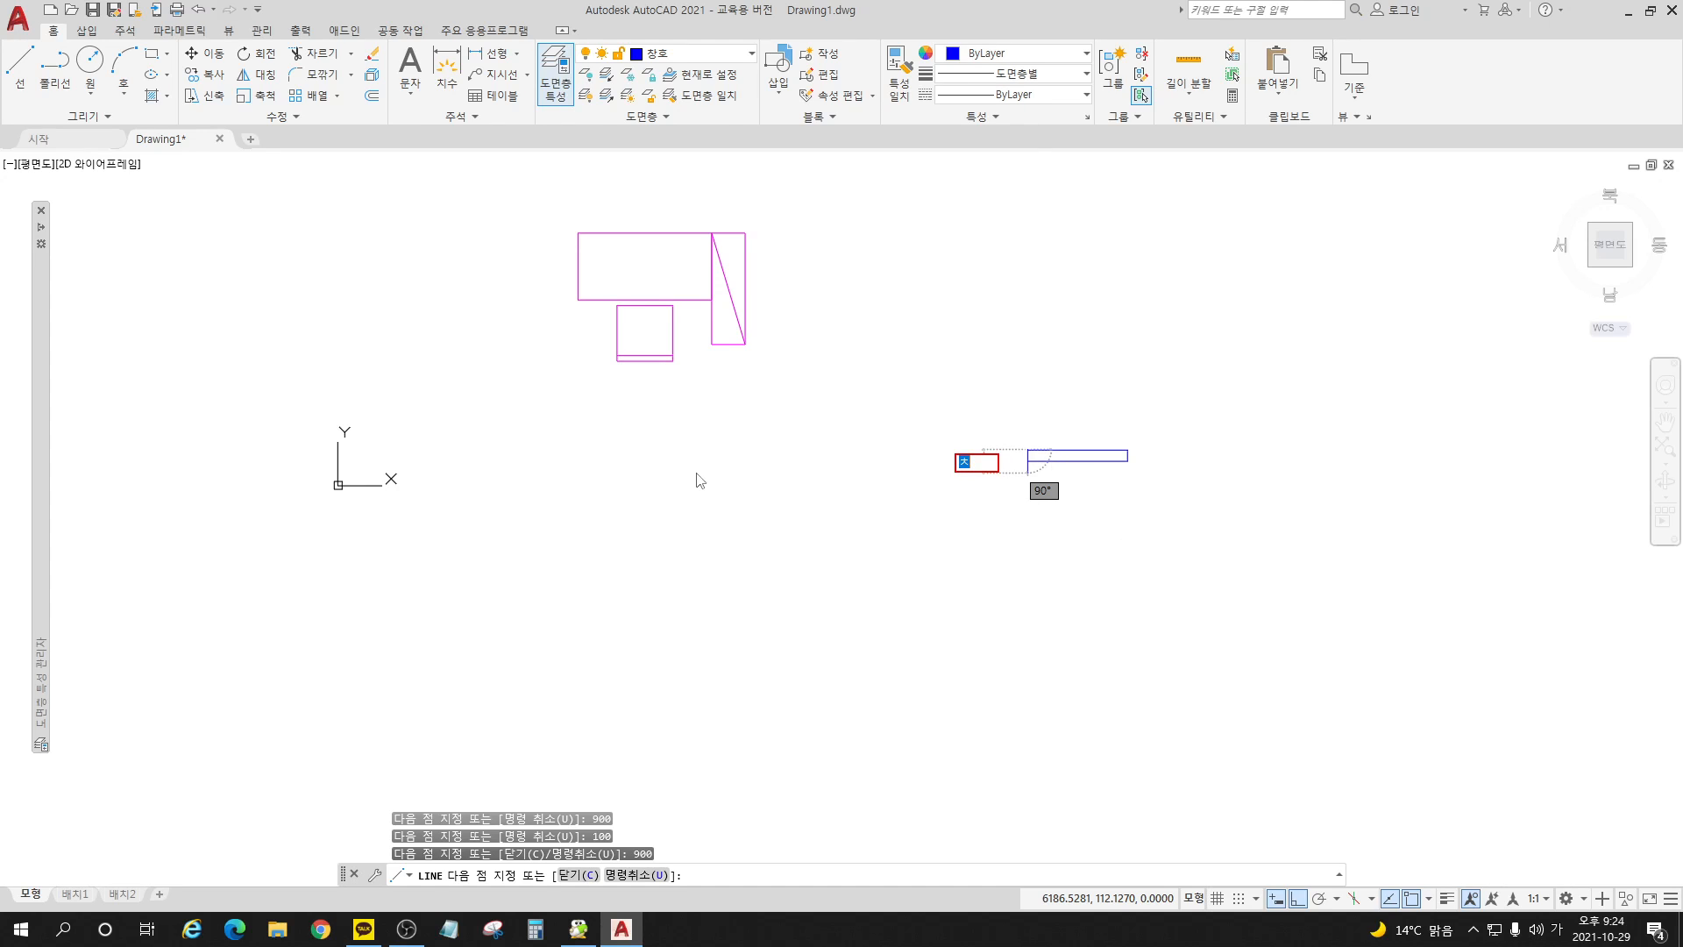
key("Escape")
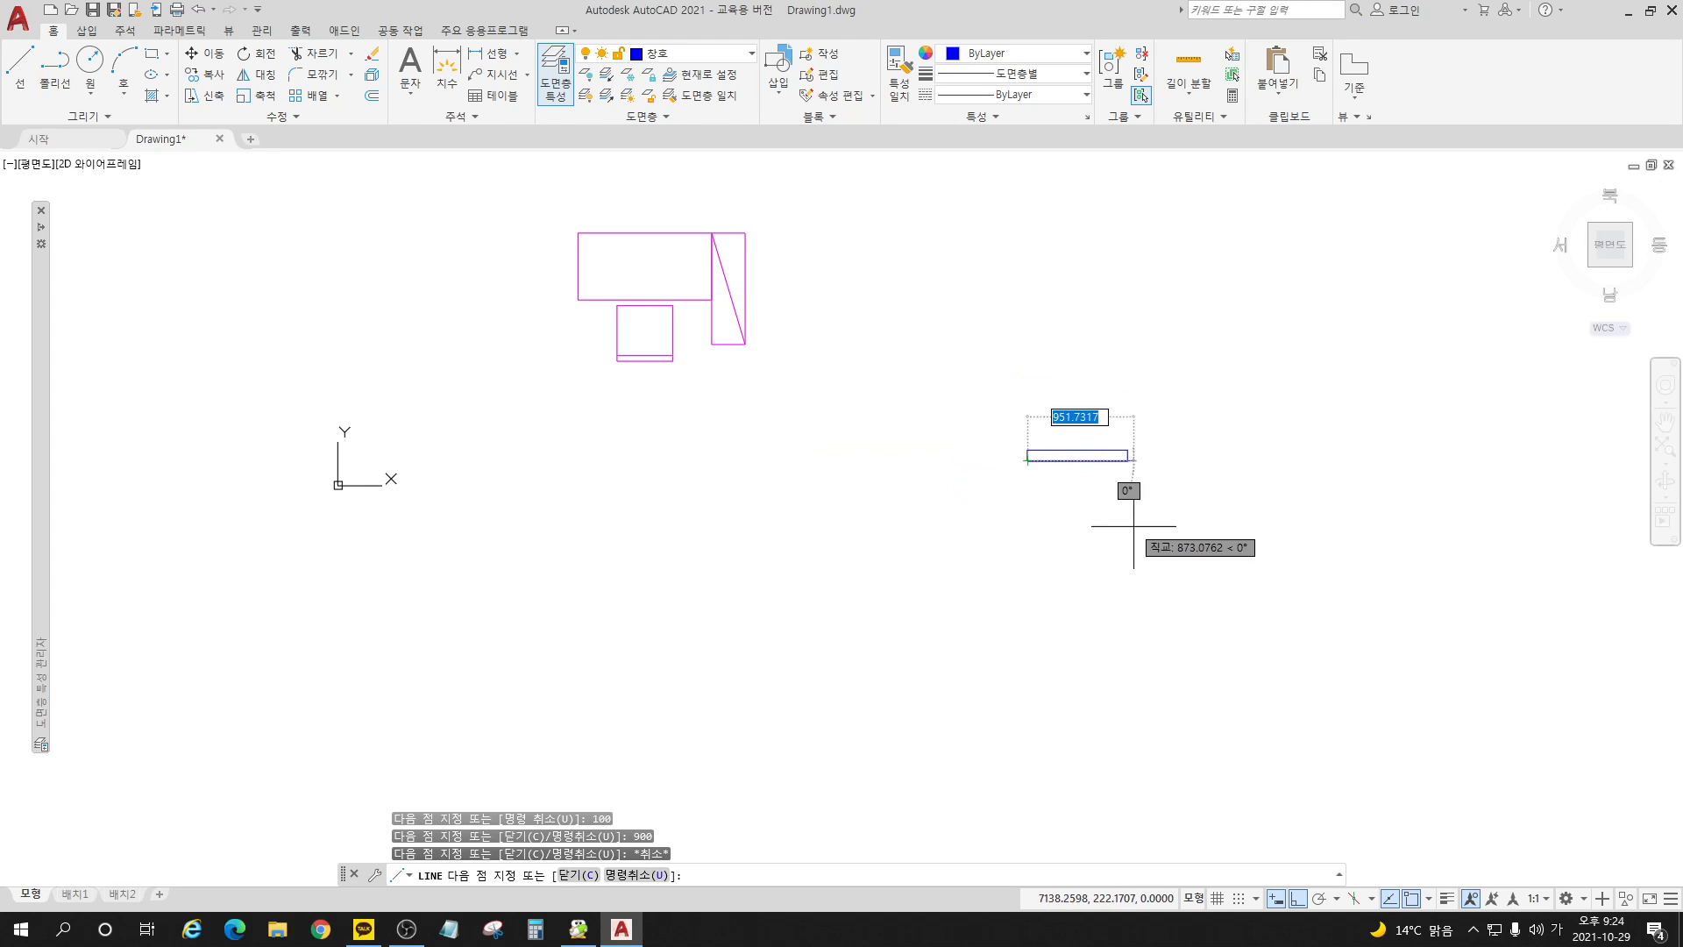
key("Return")
Step: Offset both short ends of the 900 by 100 rectangle inward by 50
scroll(1066, 438, "up", 8)
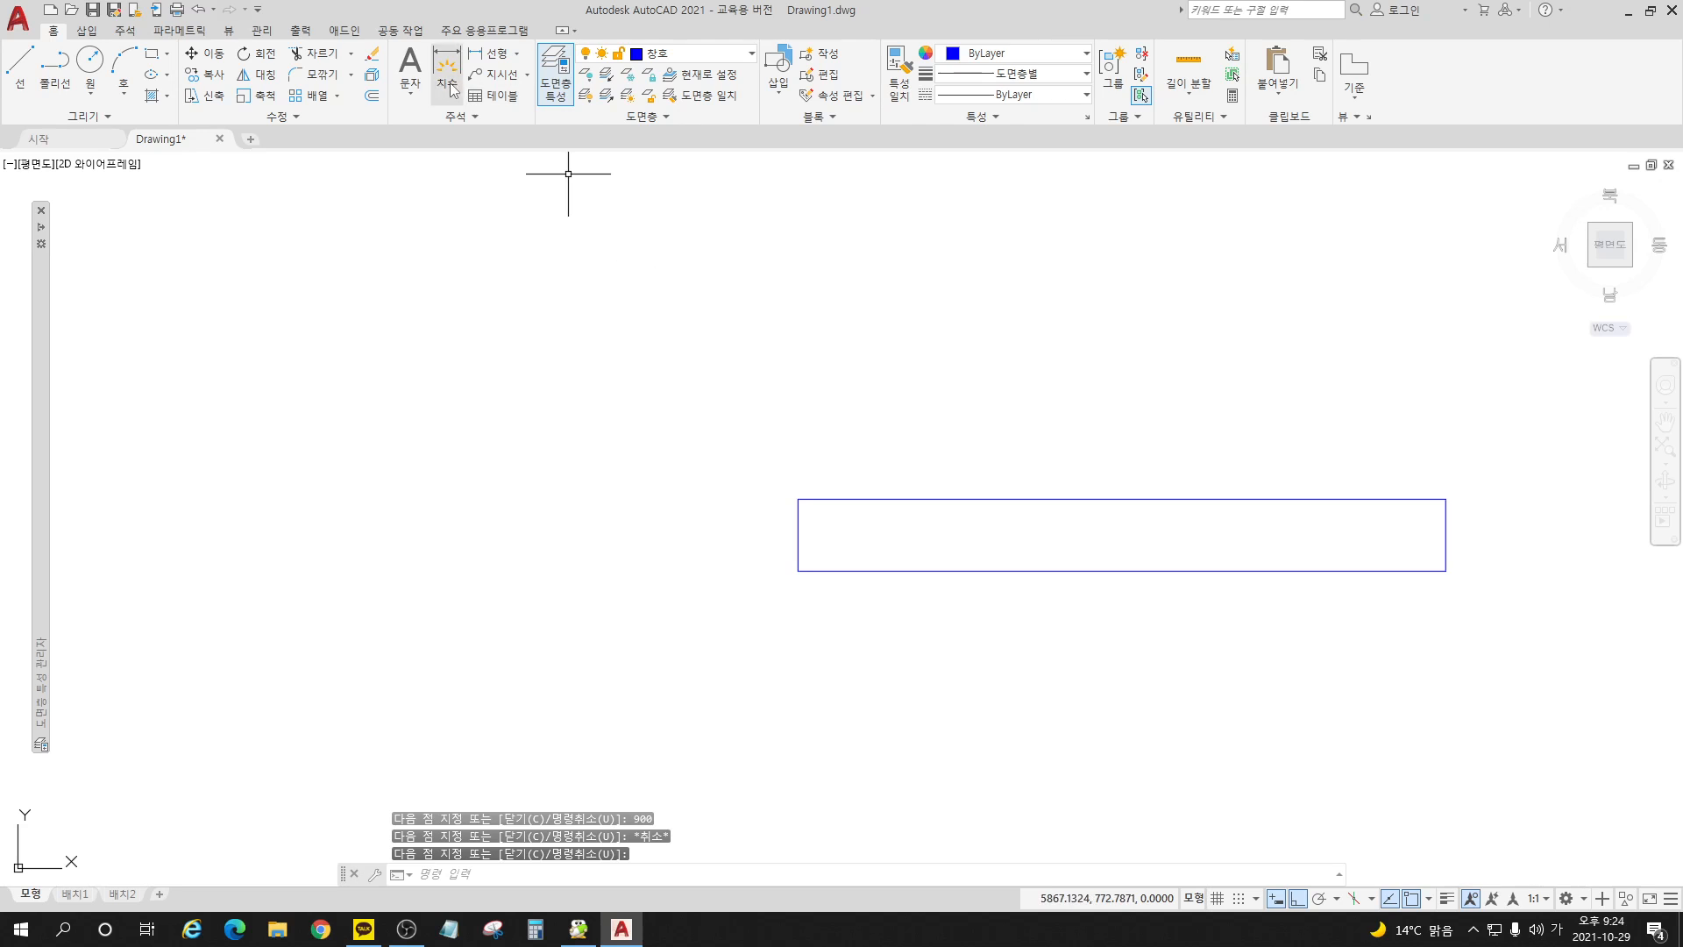
left_click(372, 94)
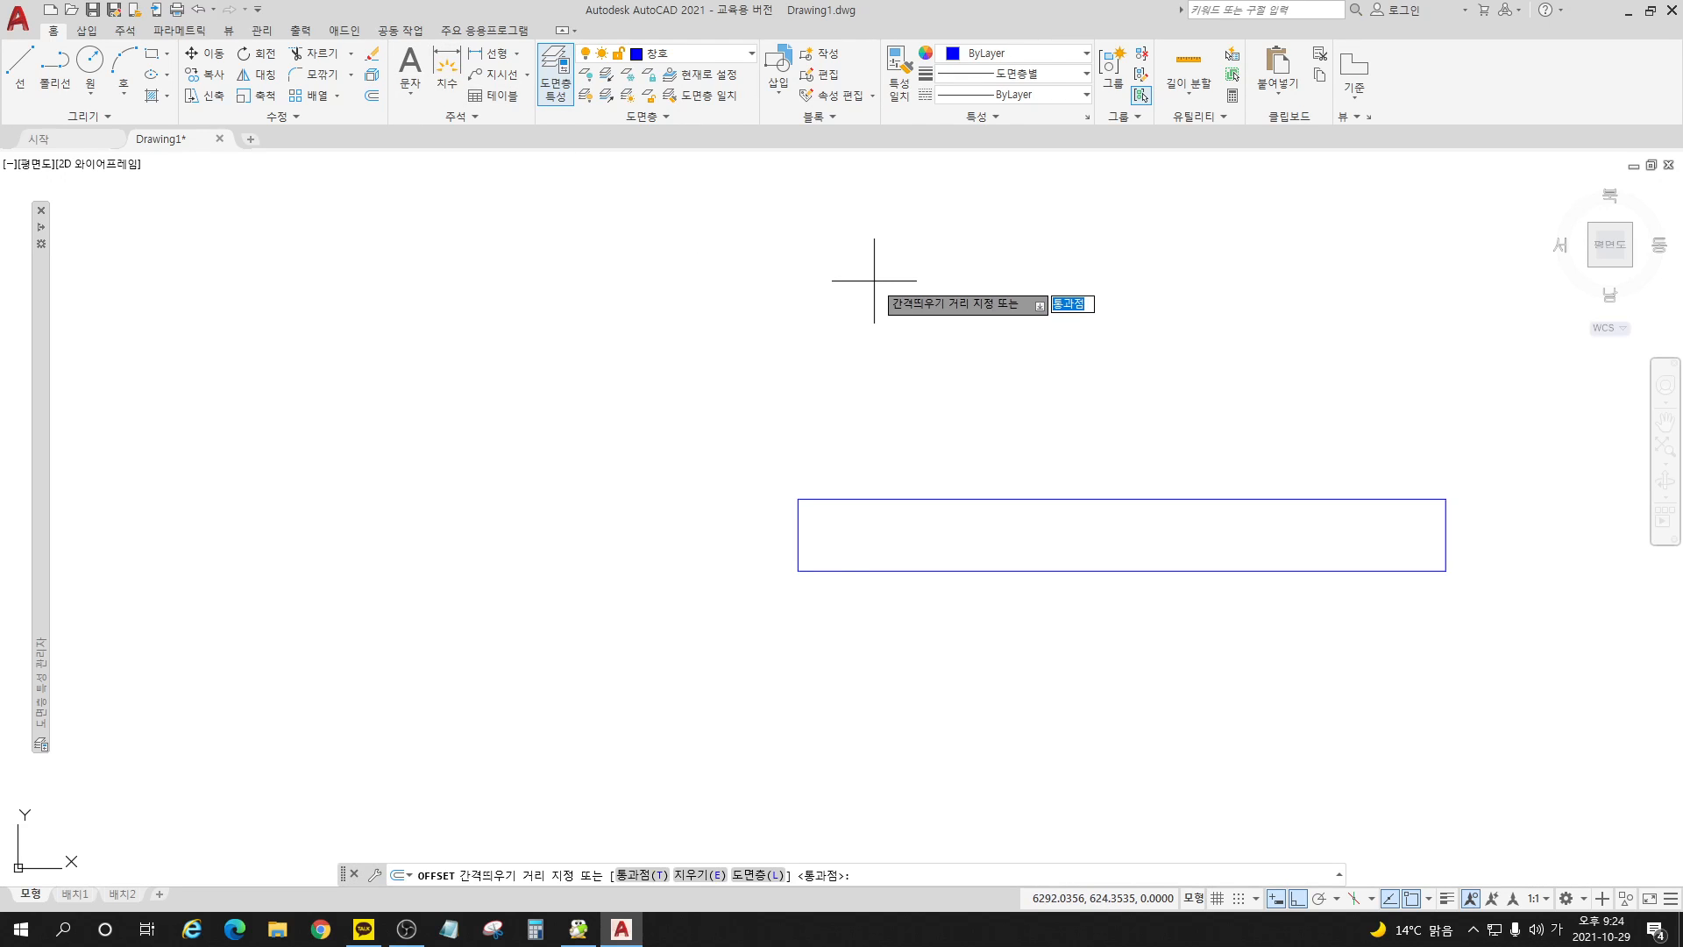
key("Return")
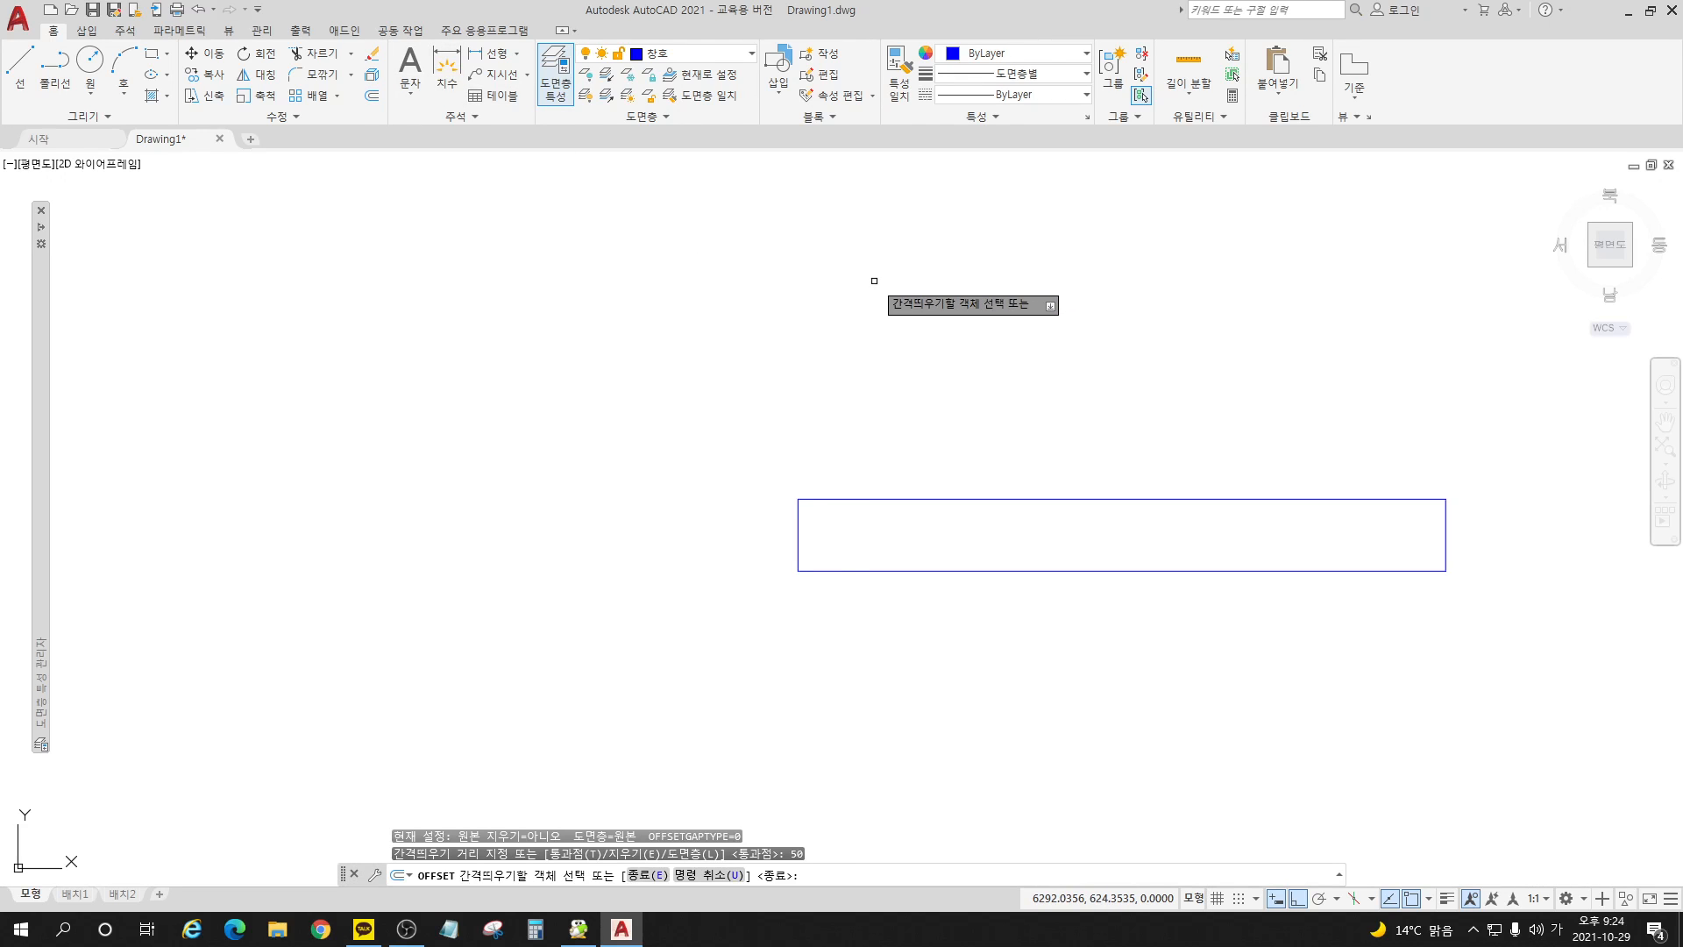
left_click(798, 531)
left_click(964, 531)
left_click(1446, 538)
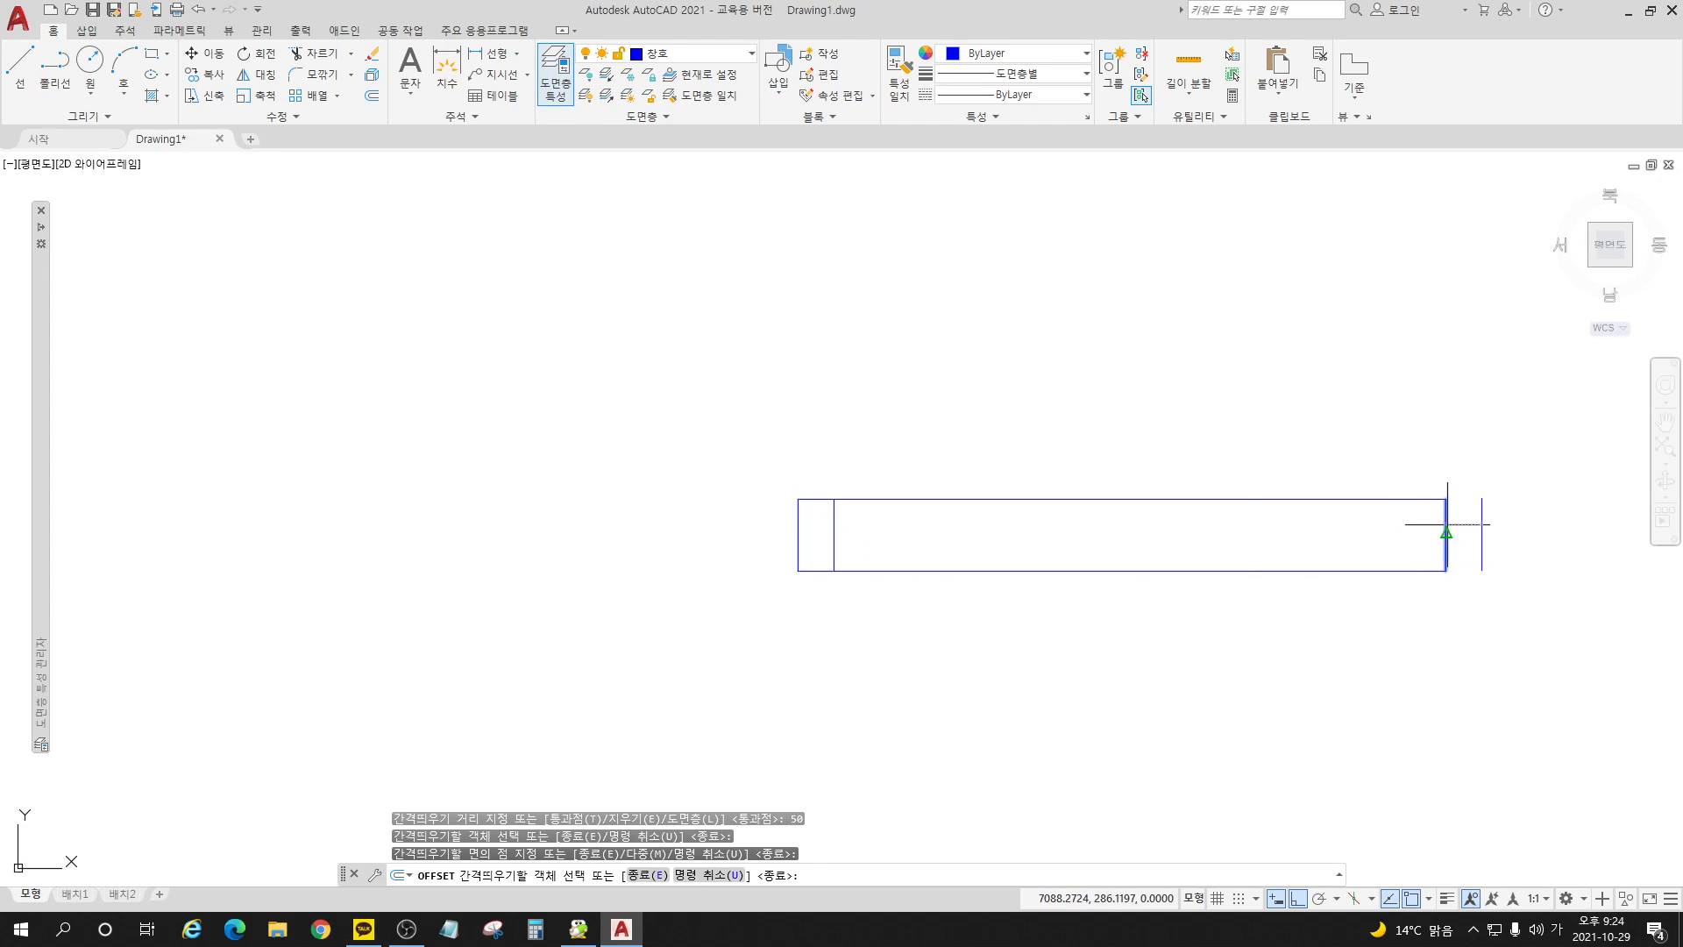
left_click(1333, 553)
key("Return")
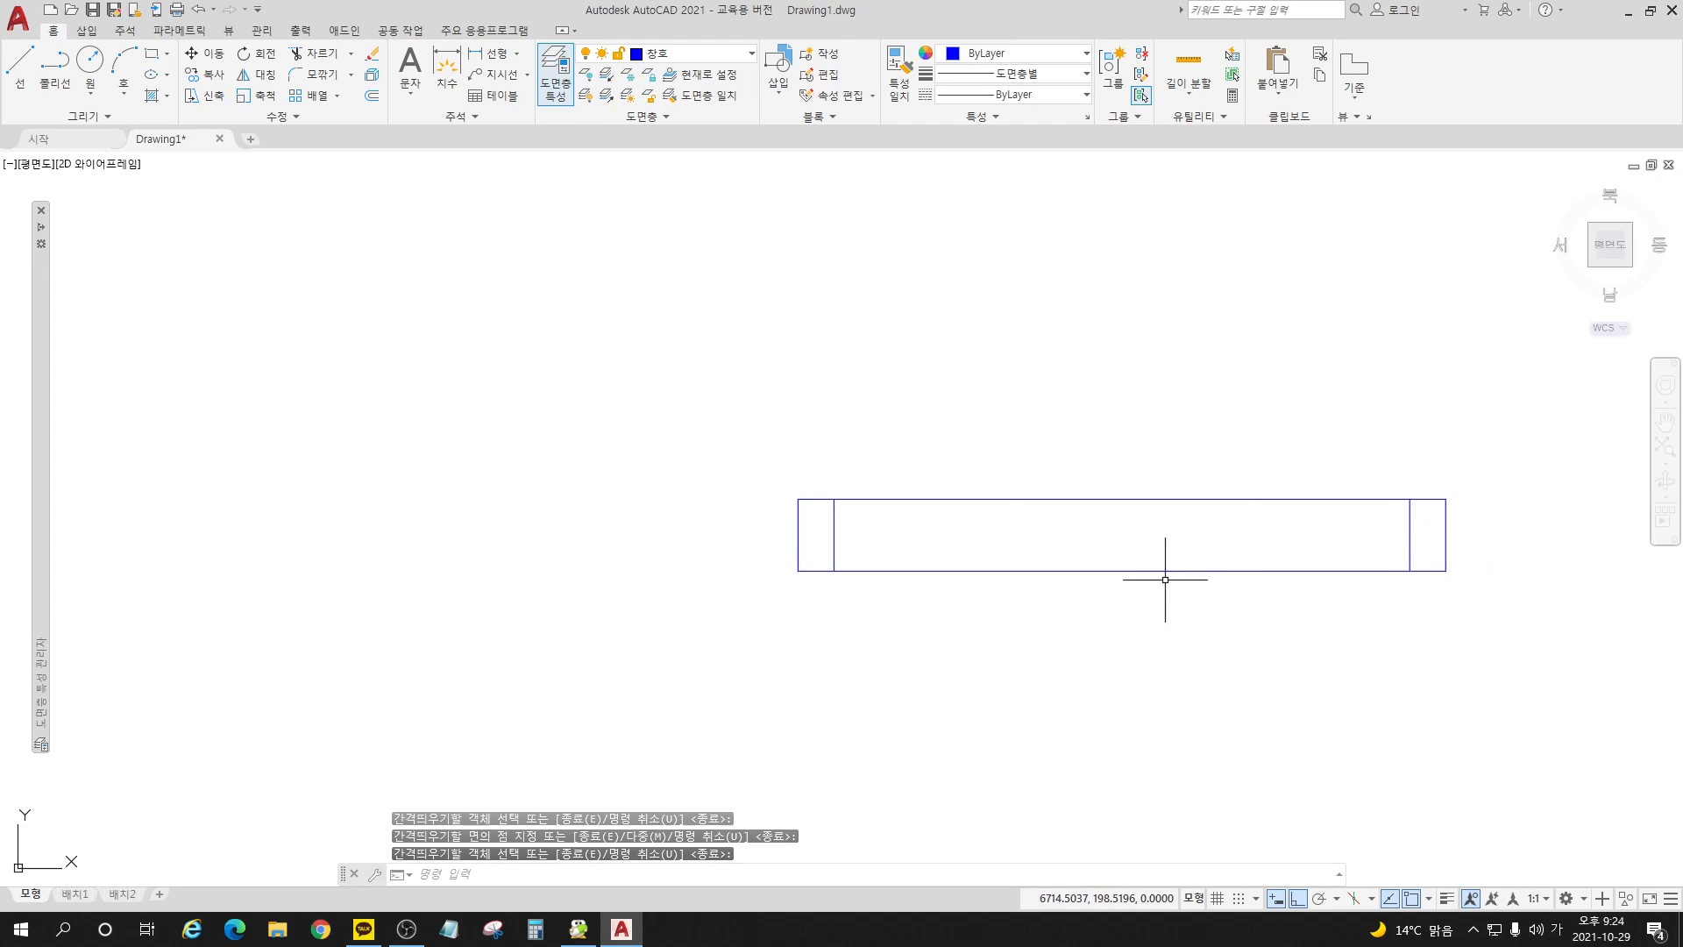
Step: Trim away the upper and lower long edges between the two offset lines, leaving a small door jamb rectangle at each end
left_click(319, 53)
left_click(1127, 499)
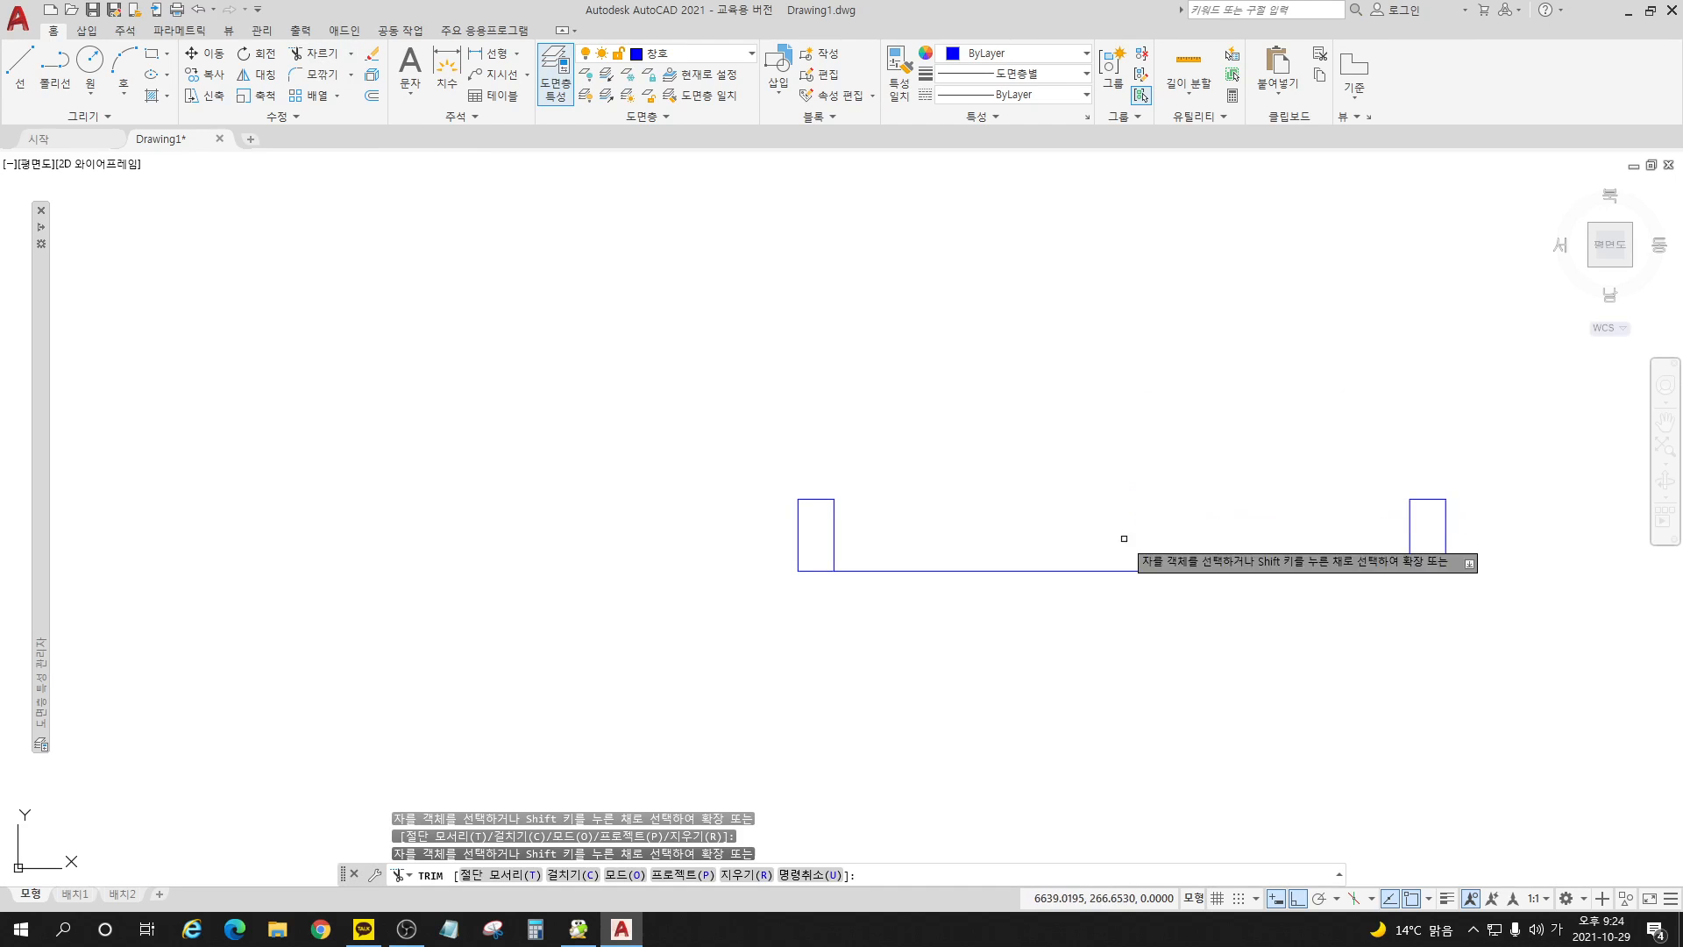
left_click(1126, 571)
key("Return")
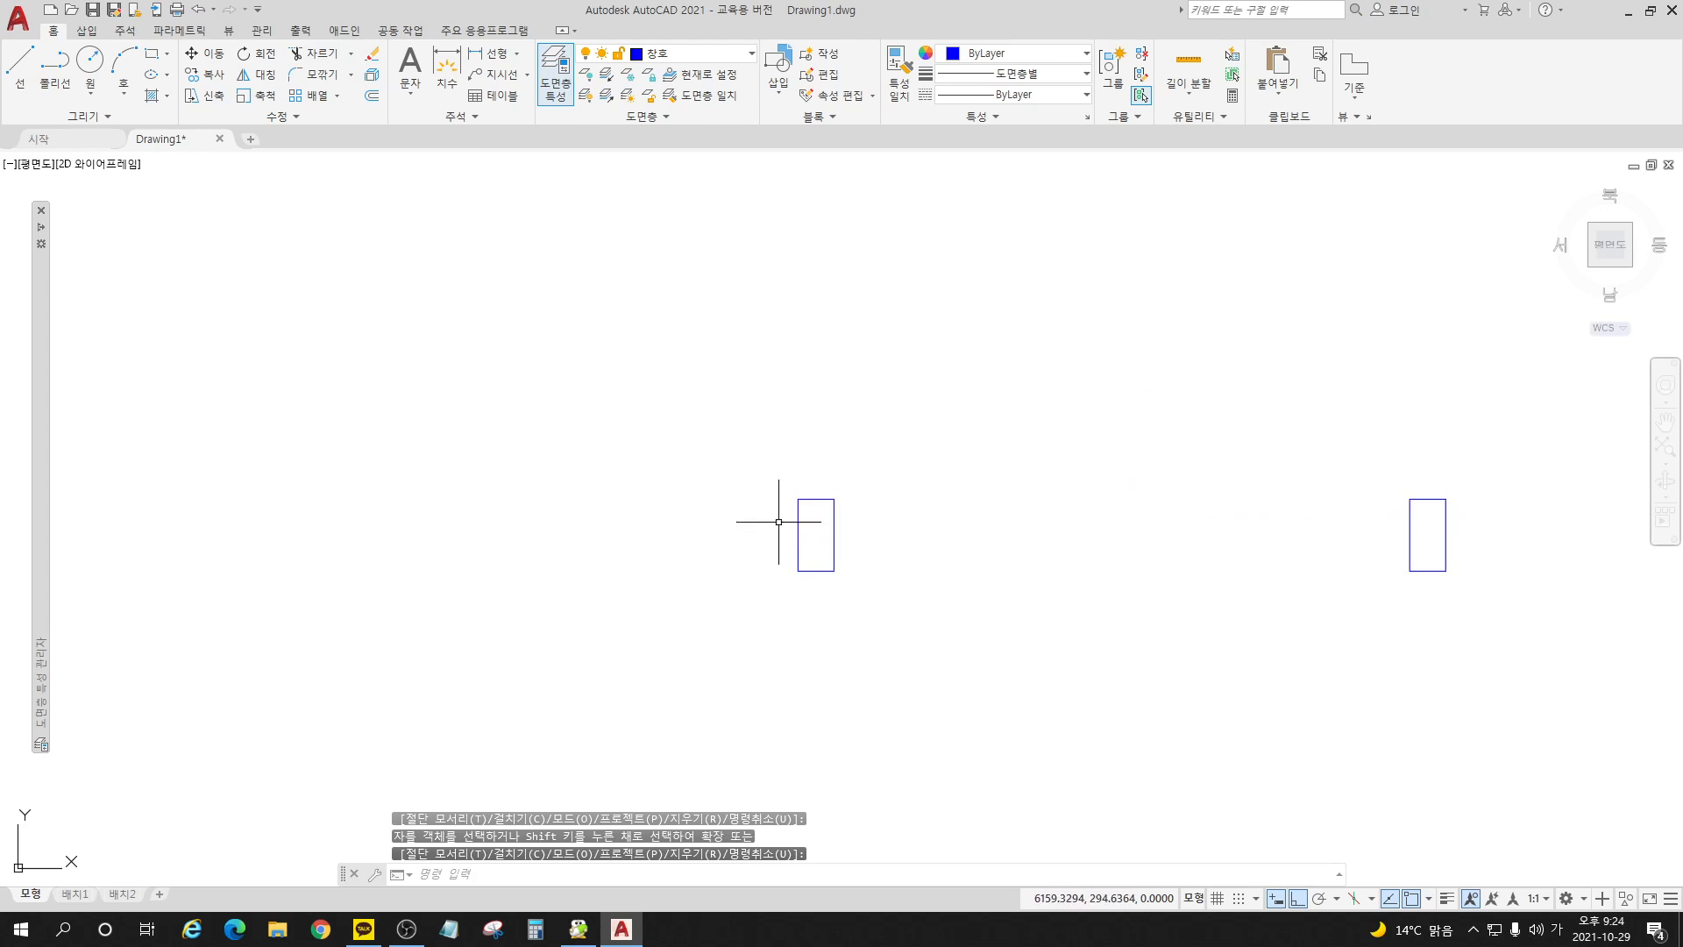
Step: Convert an edge of the left jamb to a polyline with PEDIT and join all of that jamb's lines into it
scroll(1079, 565, "down", 2)
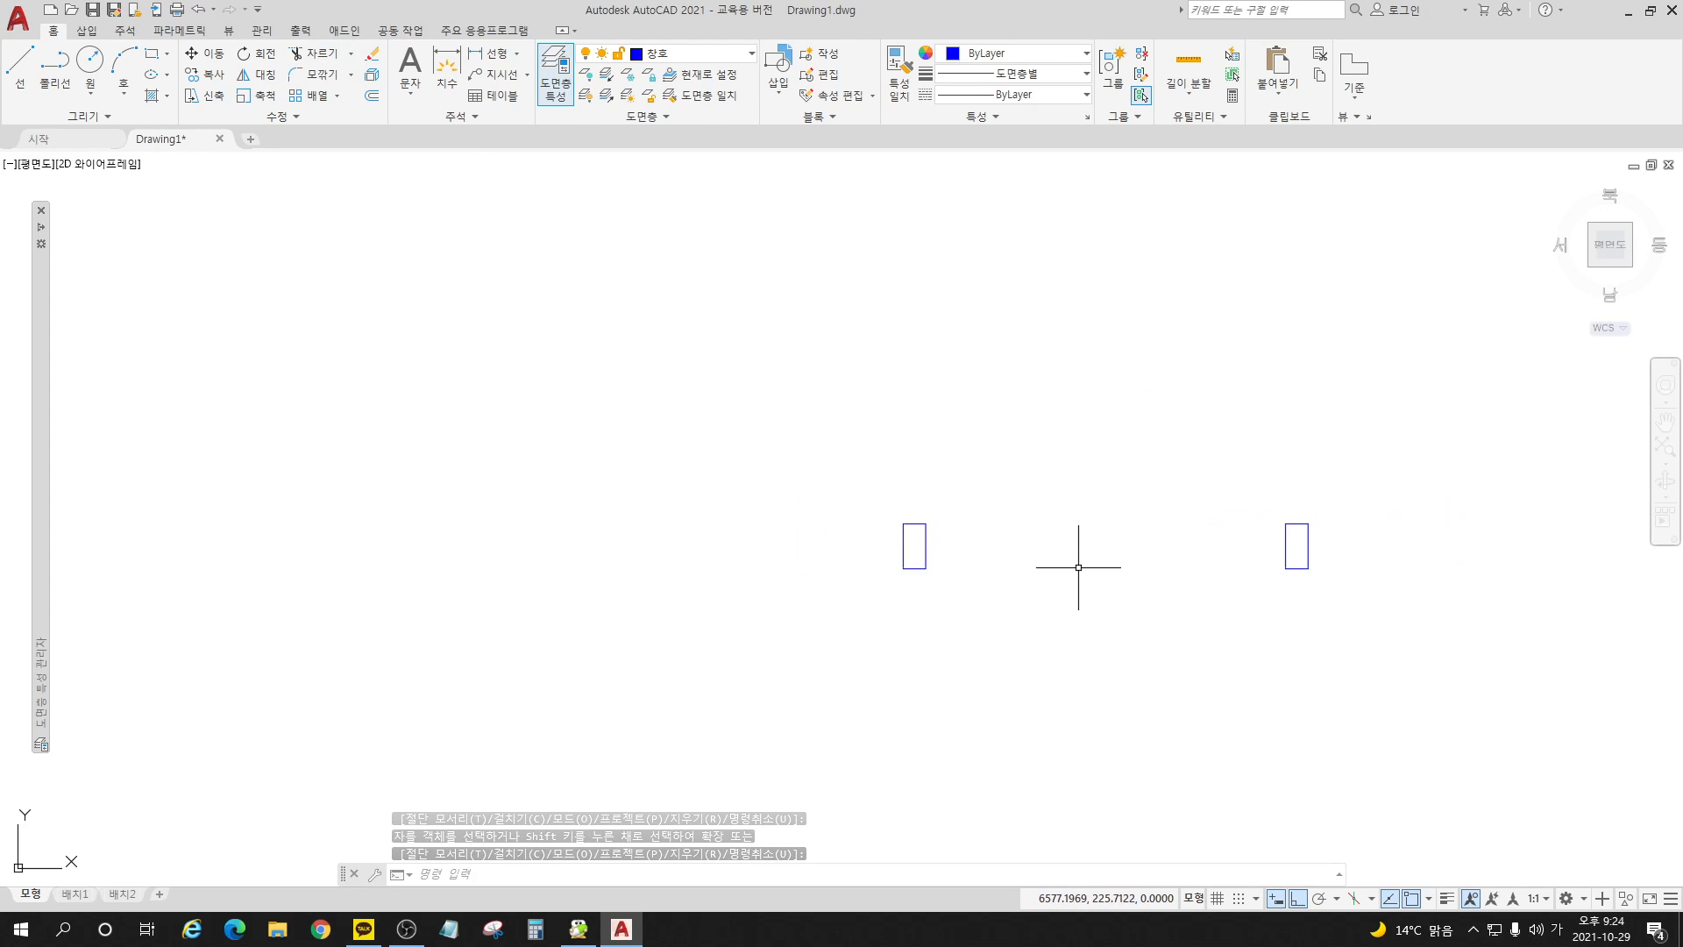
scroll(1291, 555, "up", 2)
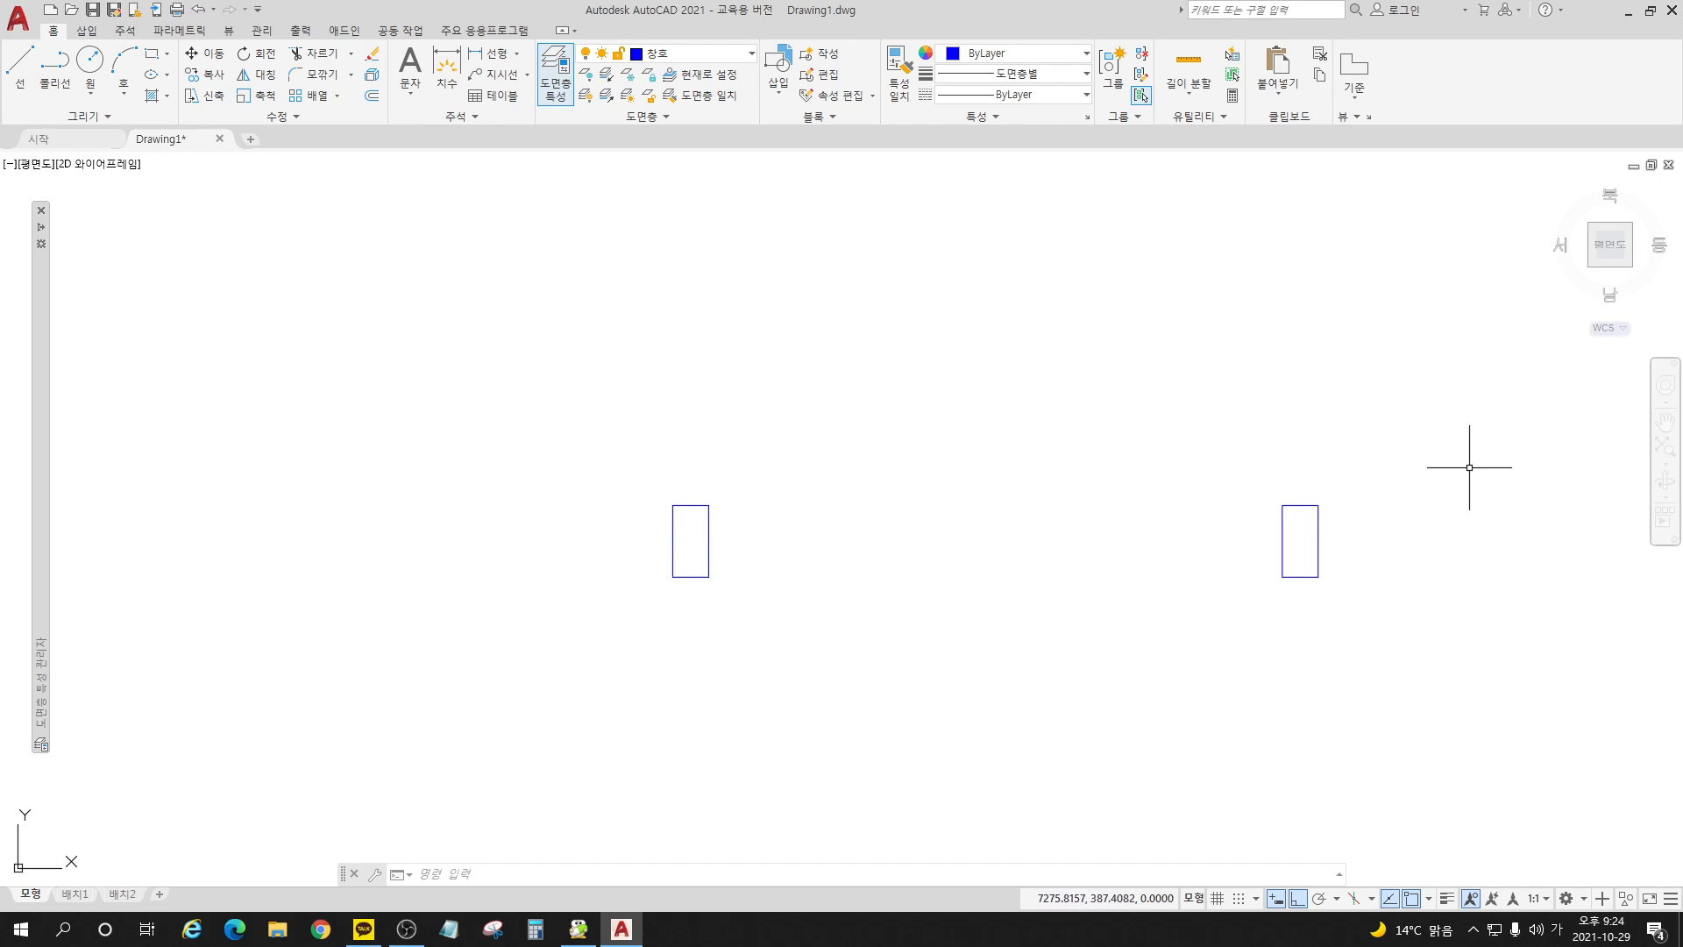
left_click(307, 112)
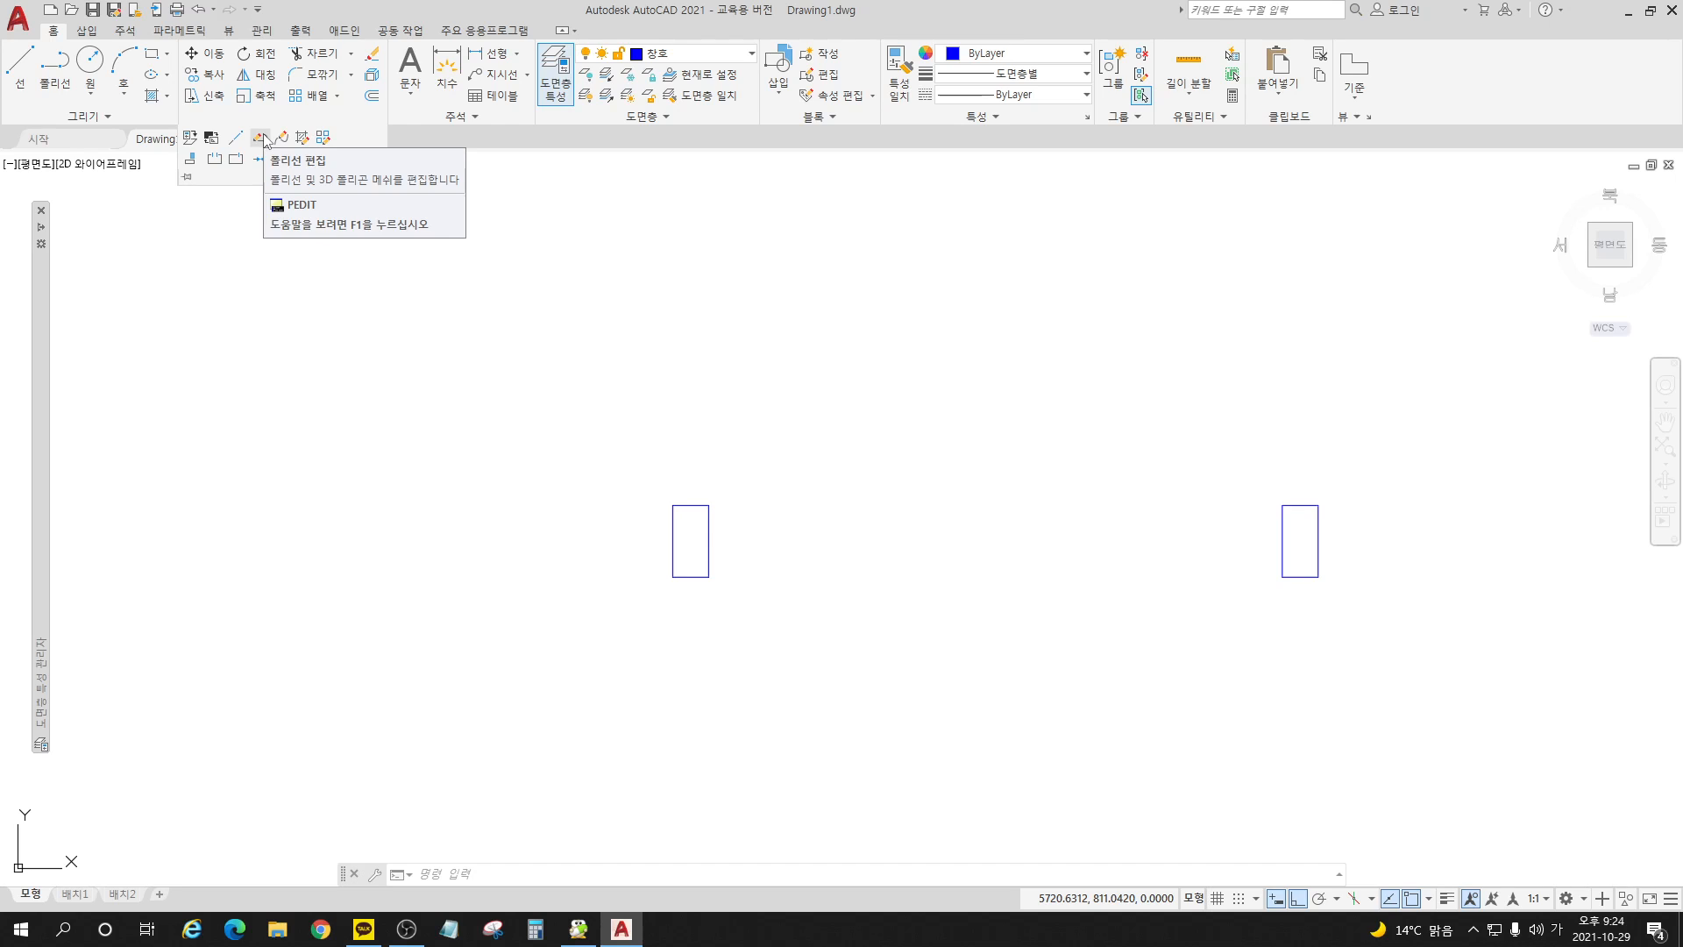
left_click(262, 140)
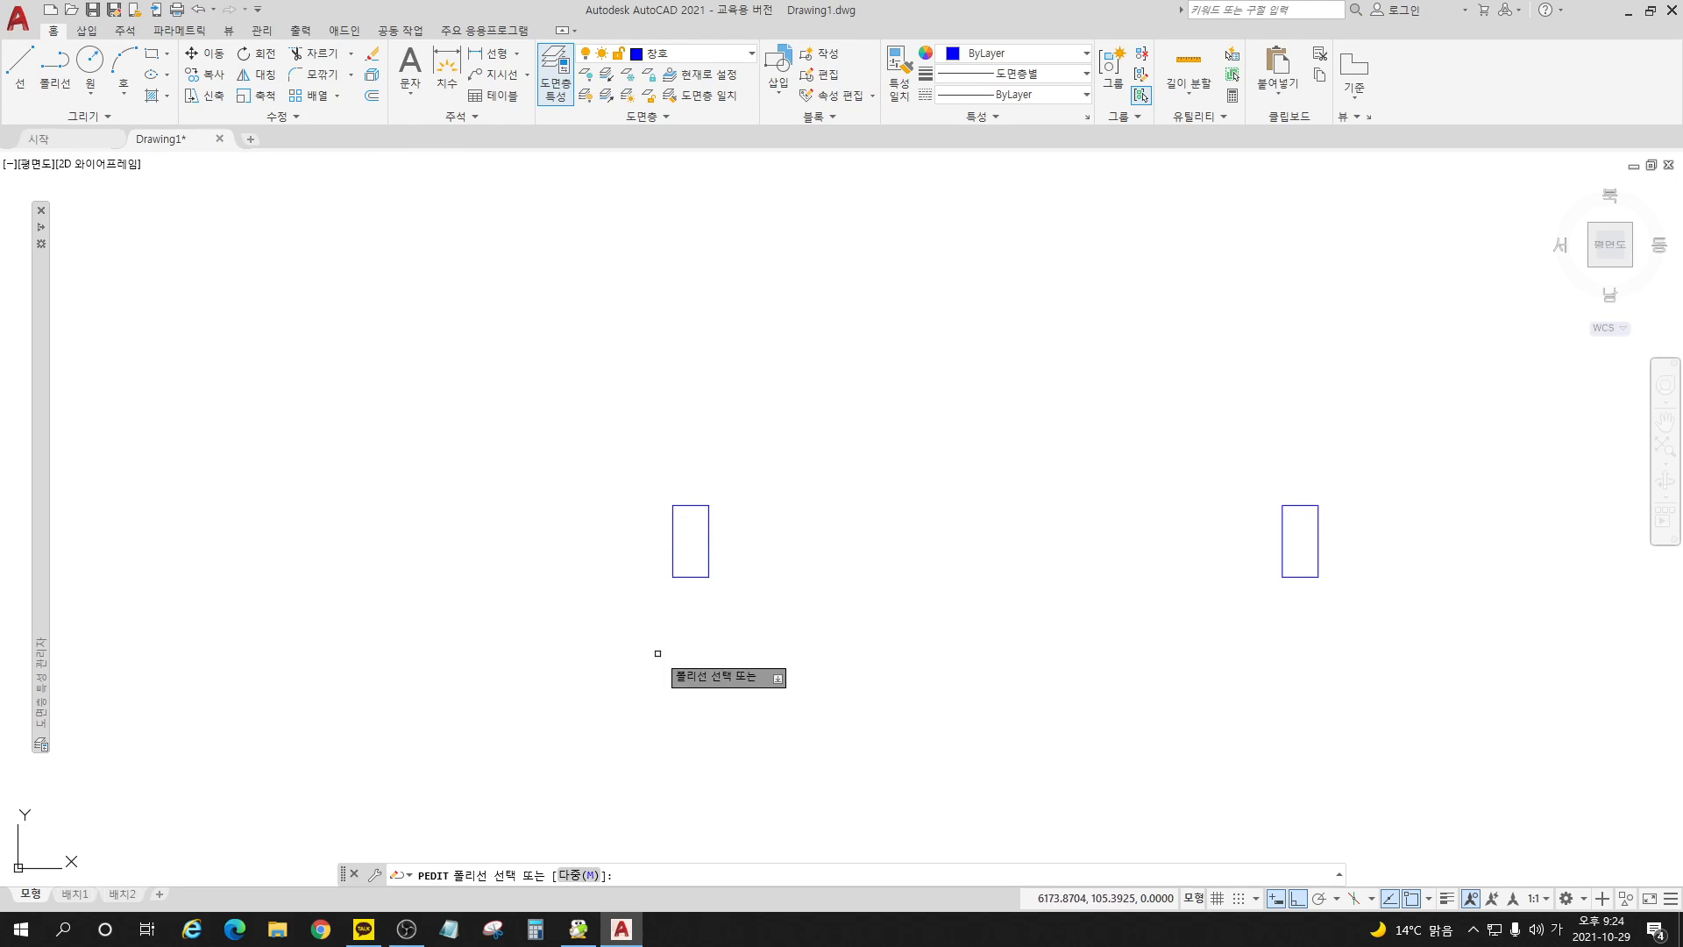
left_click(672, 531)
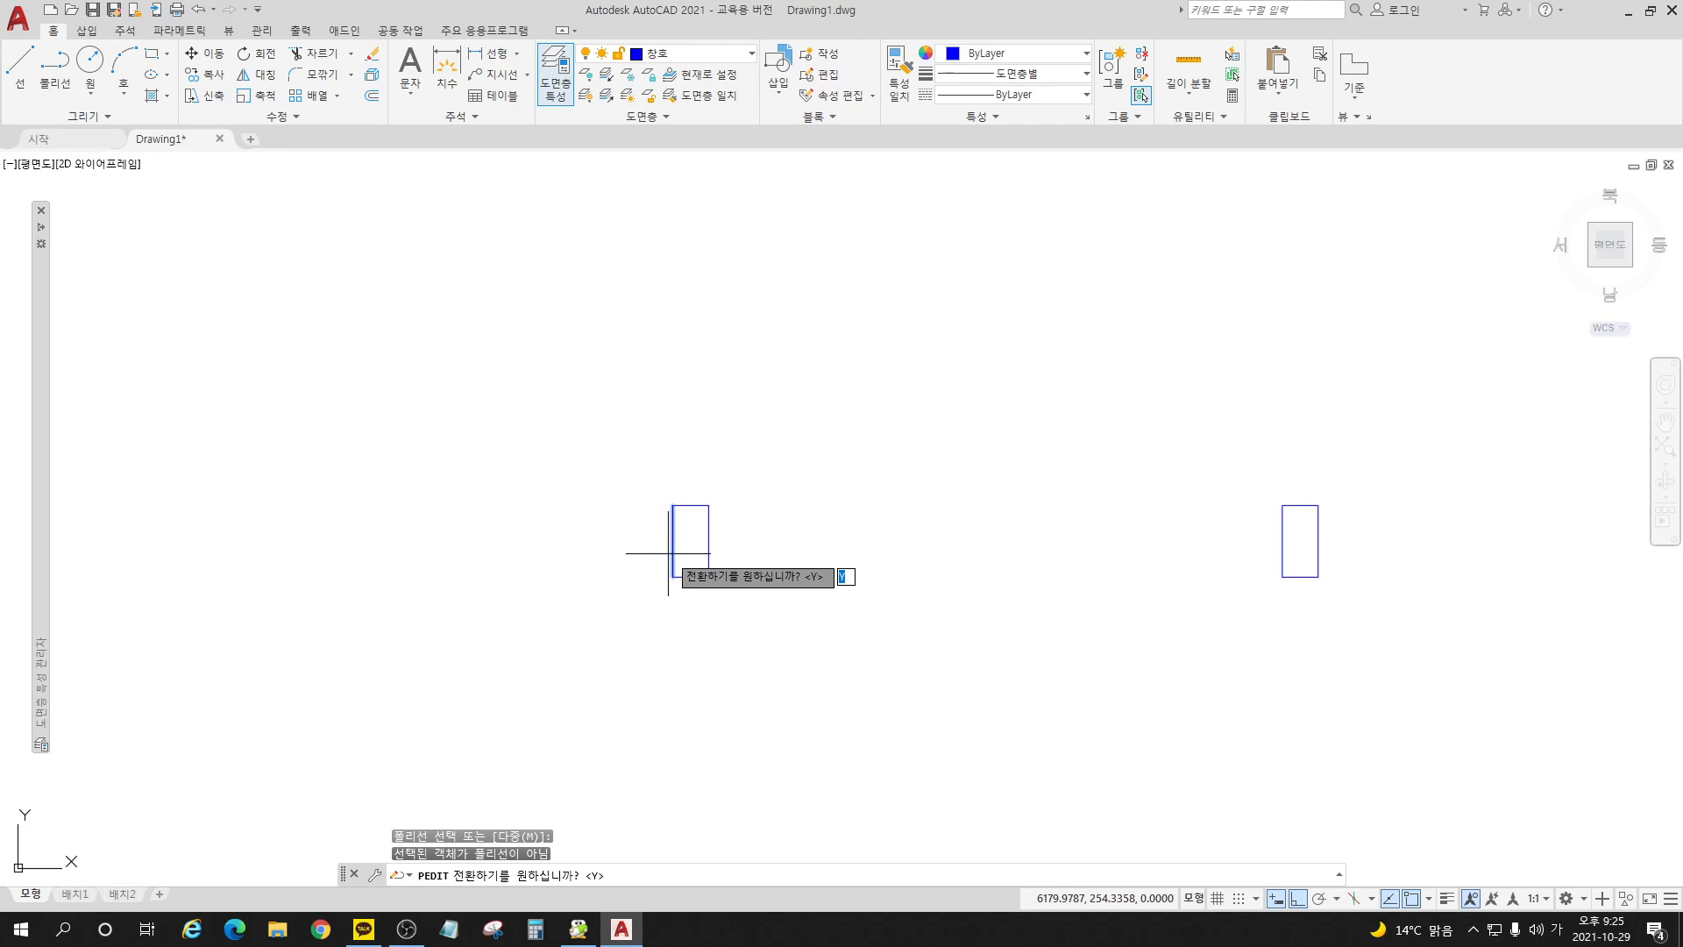
key("Return")
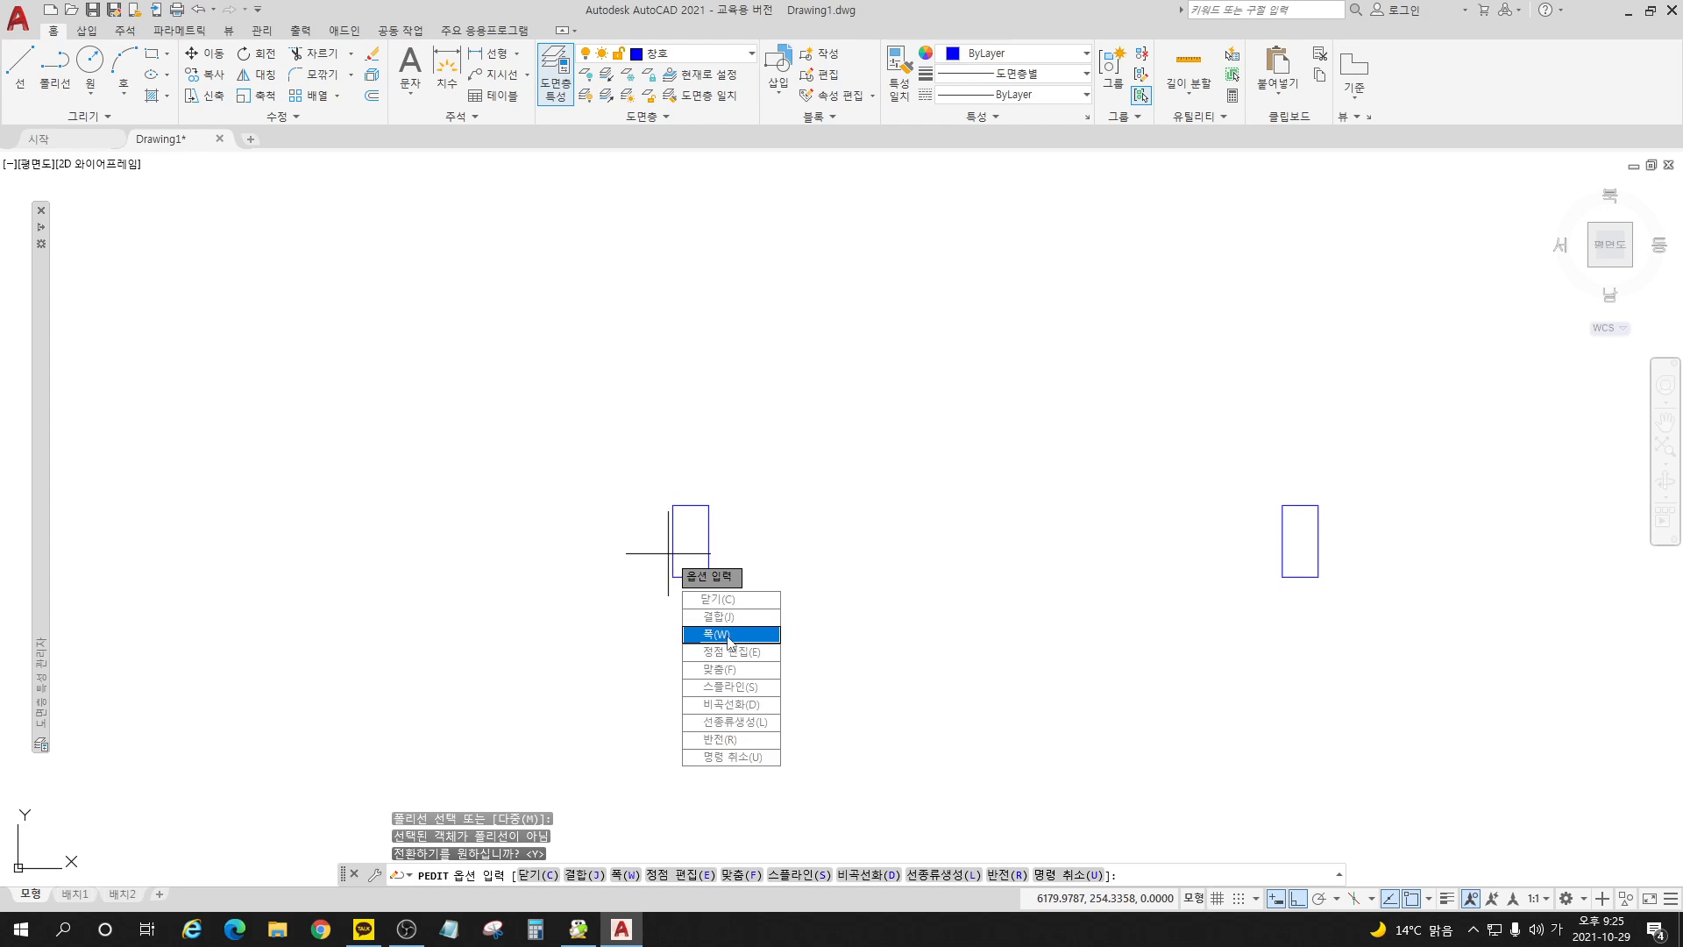
left_click(735, 626)
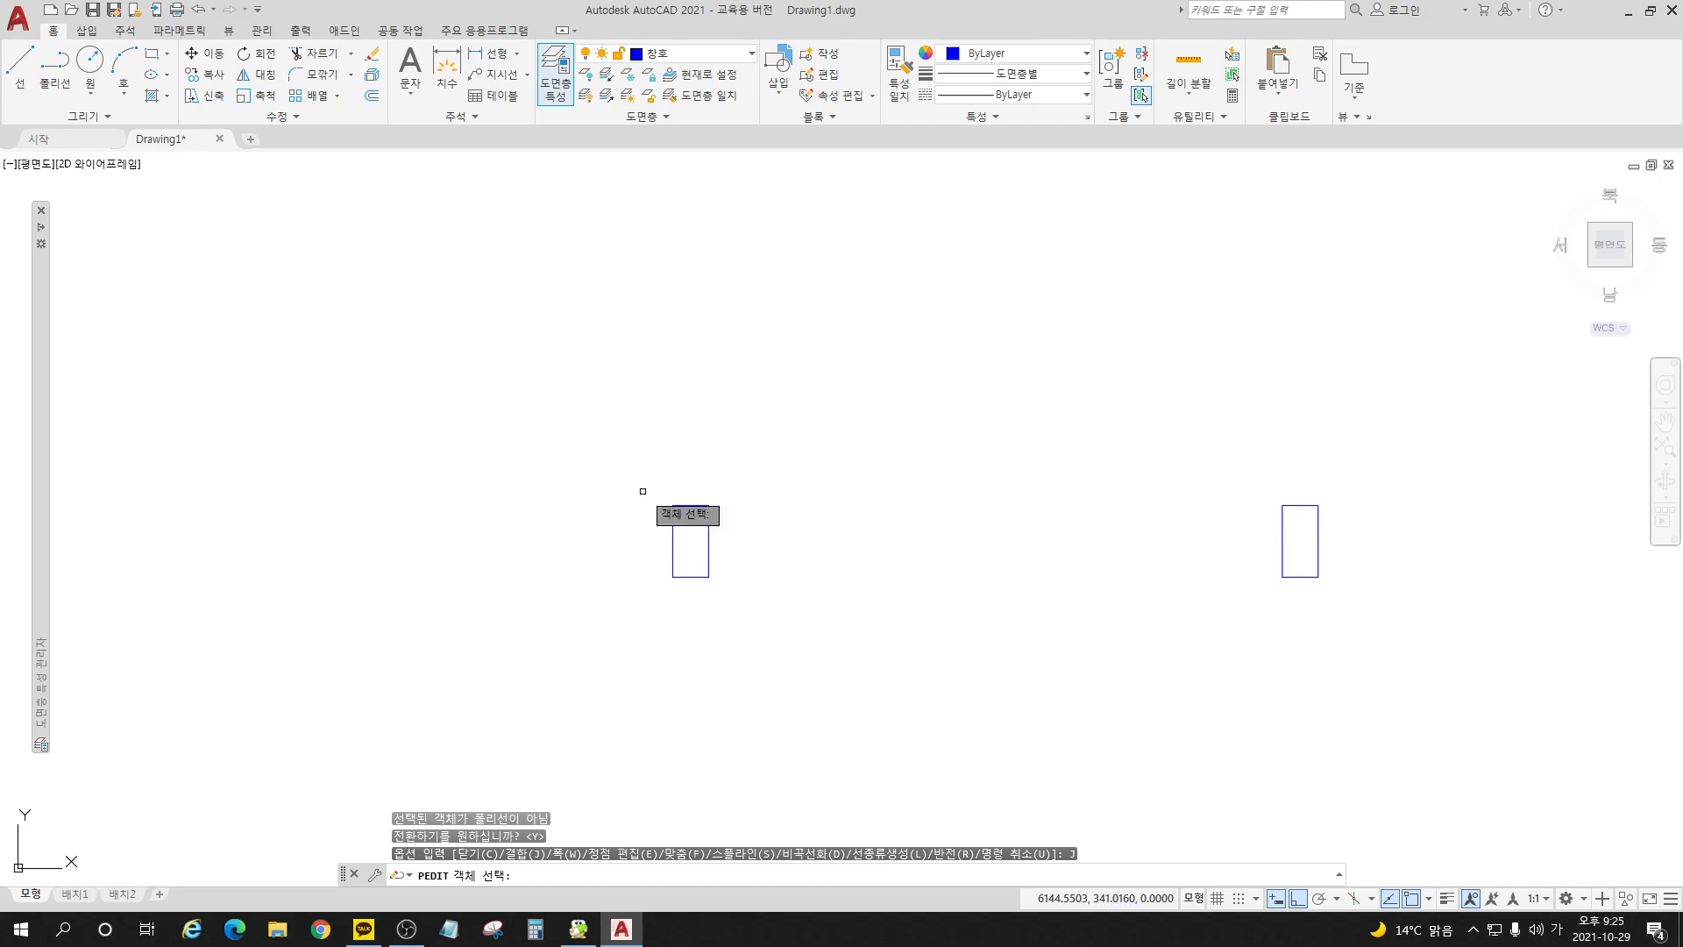
left_click(806, 424)
left_click(635, 660)
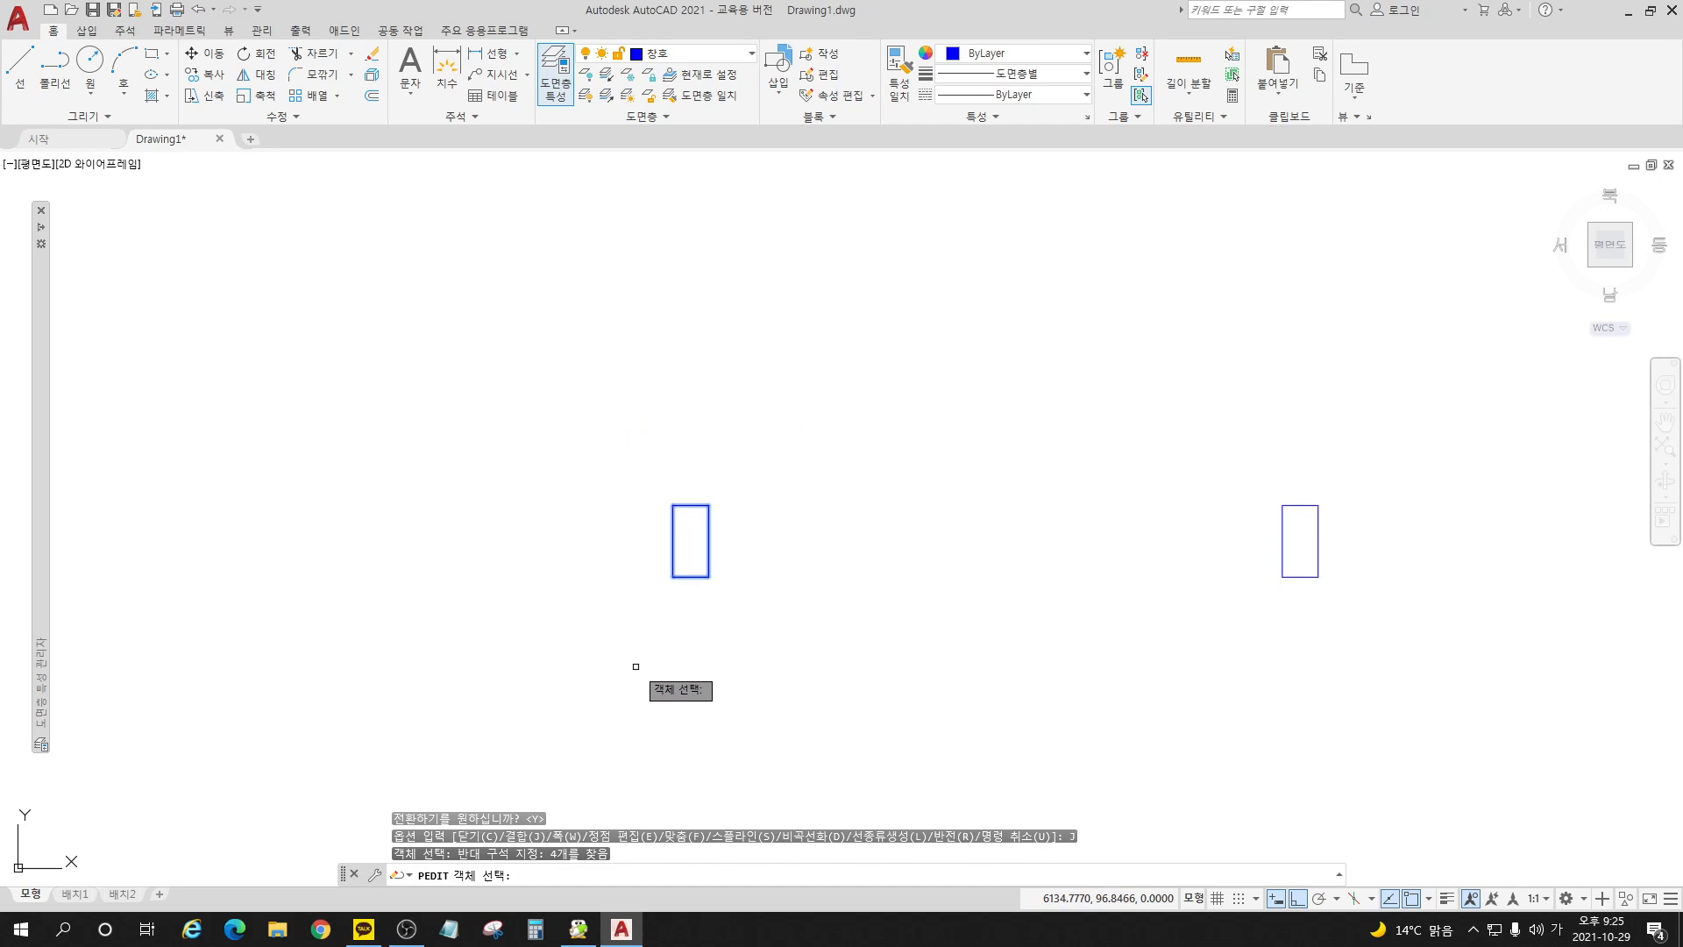
key("Return")
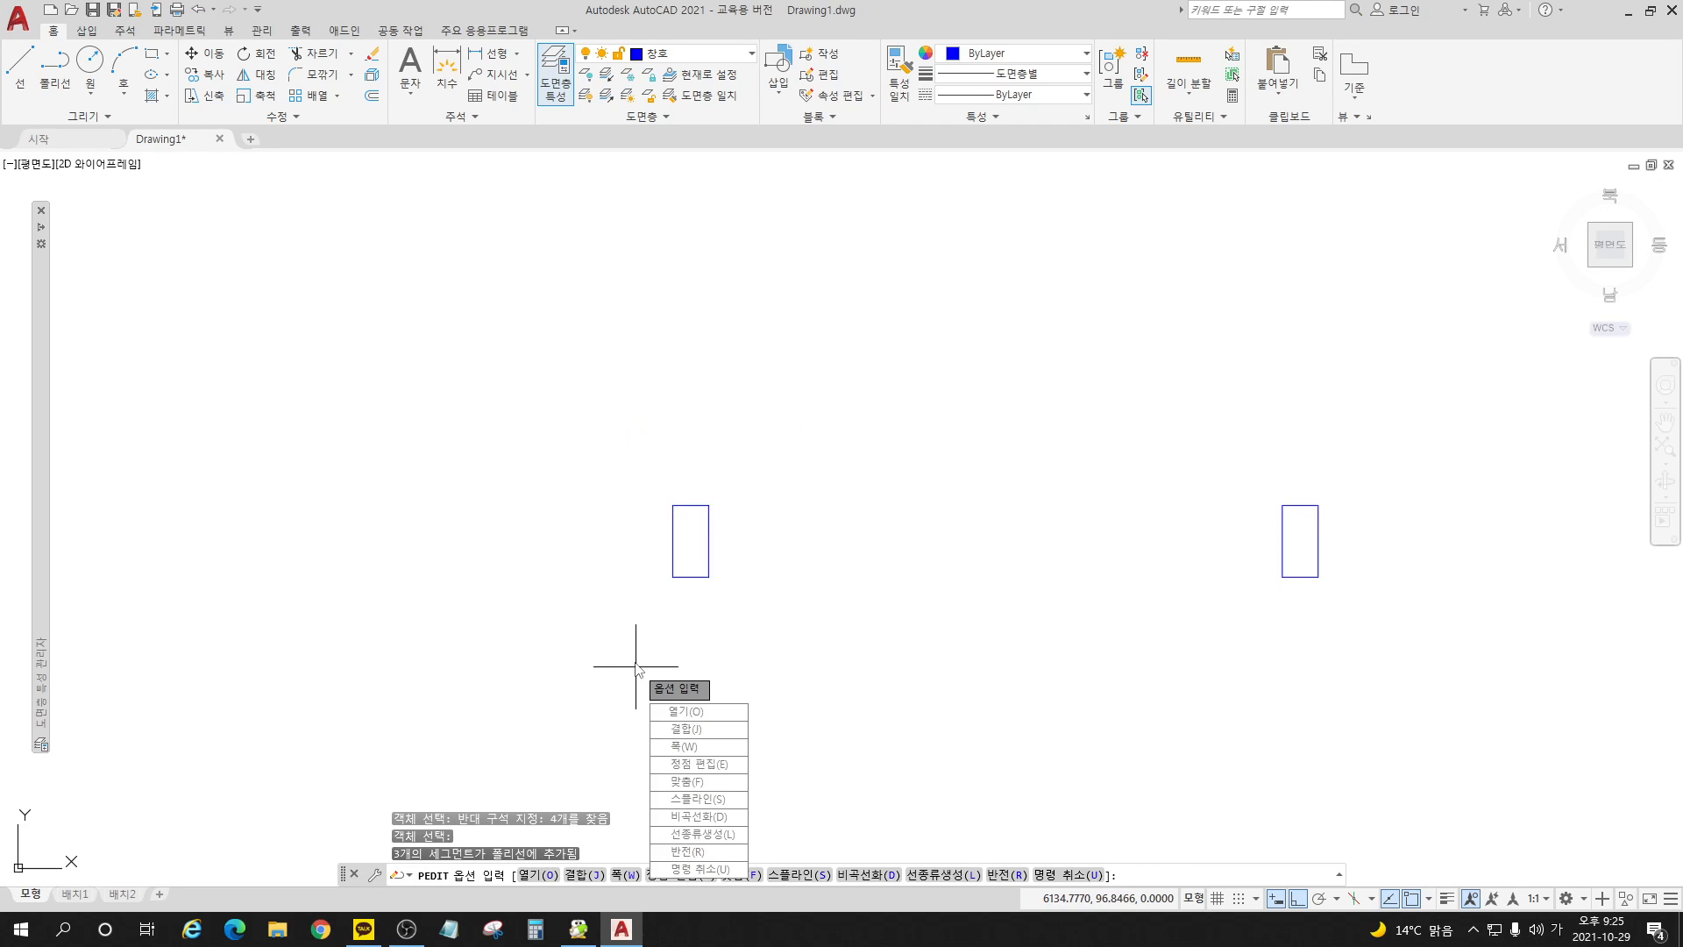
key("Return")
Step: Select the left jamb to check that it behaves as one object, and clear the selection
left_click(709, 565)
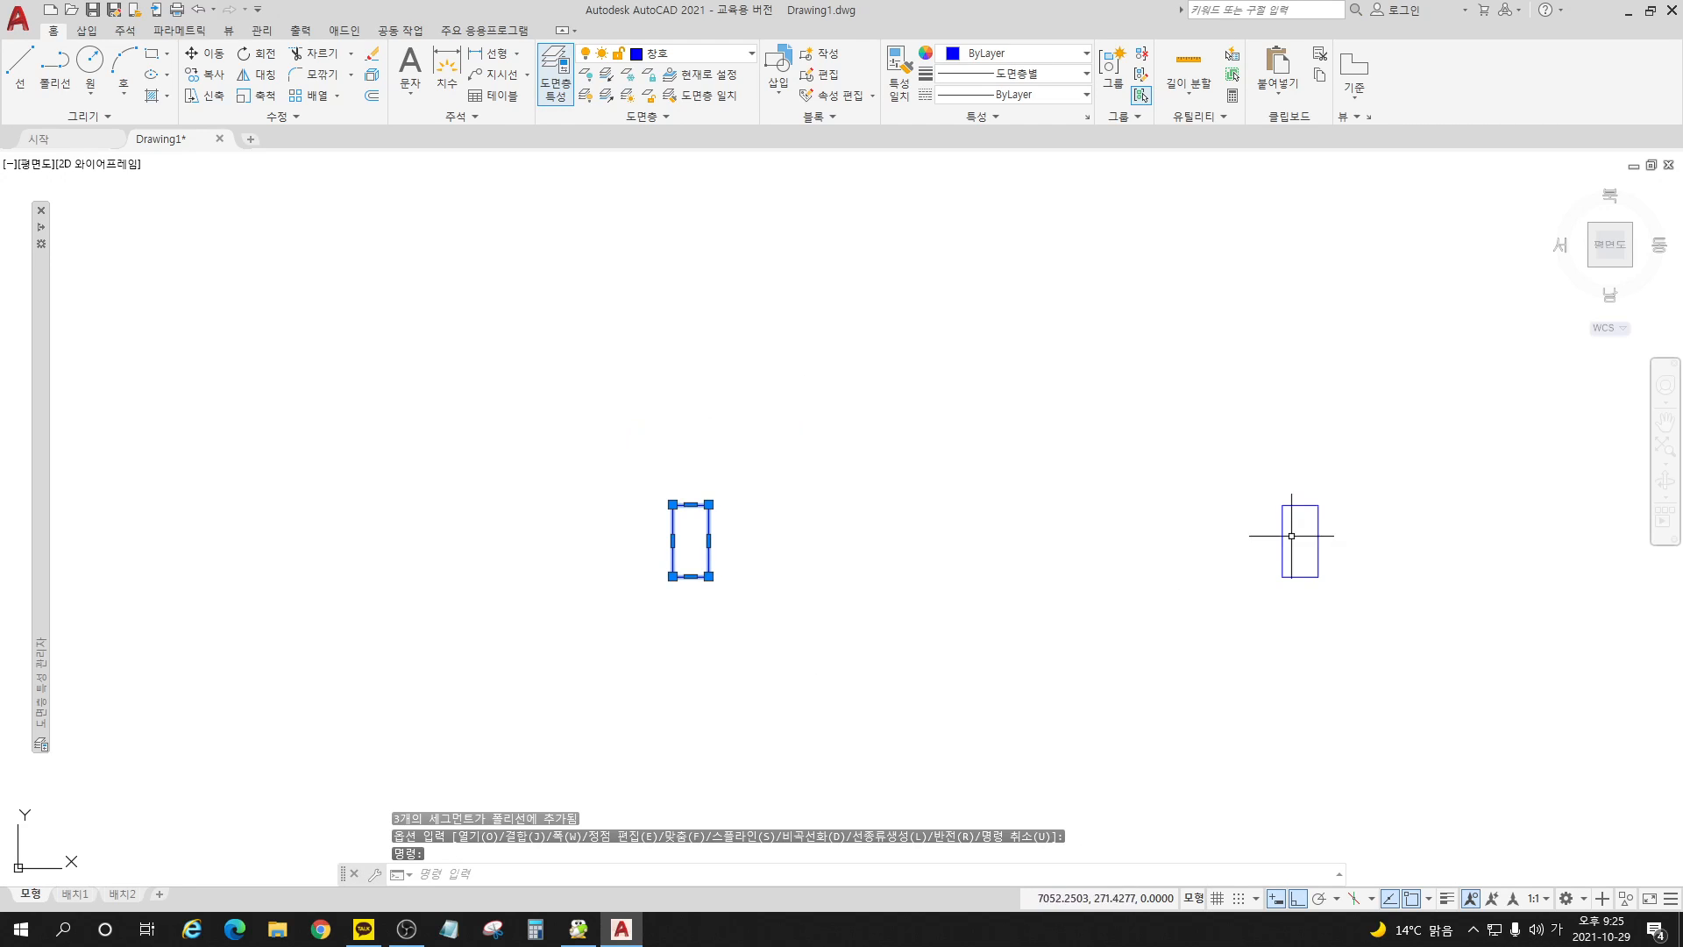
key("Escape")
key("Escape")
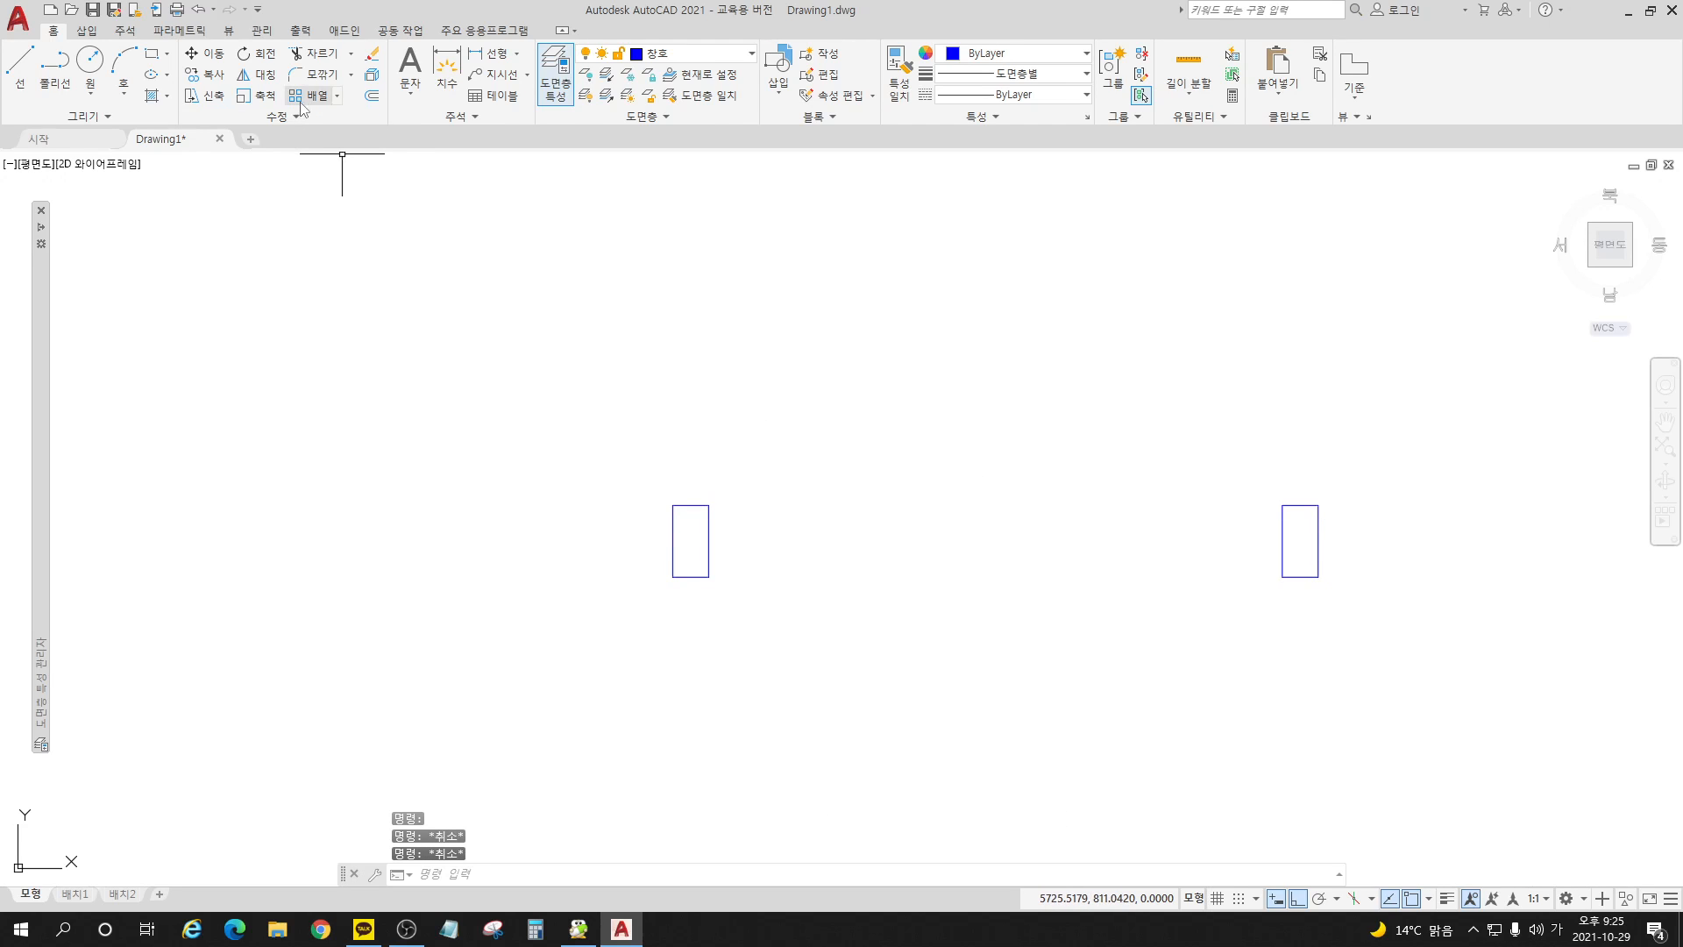
Step: Convert an edge of the right jamb to a polyline and join the rest of that jamb's lines into it
left_click(287, 124)
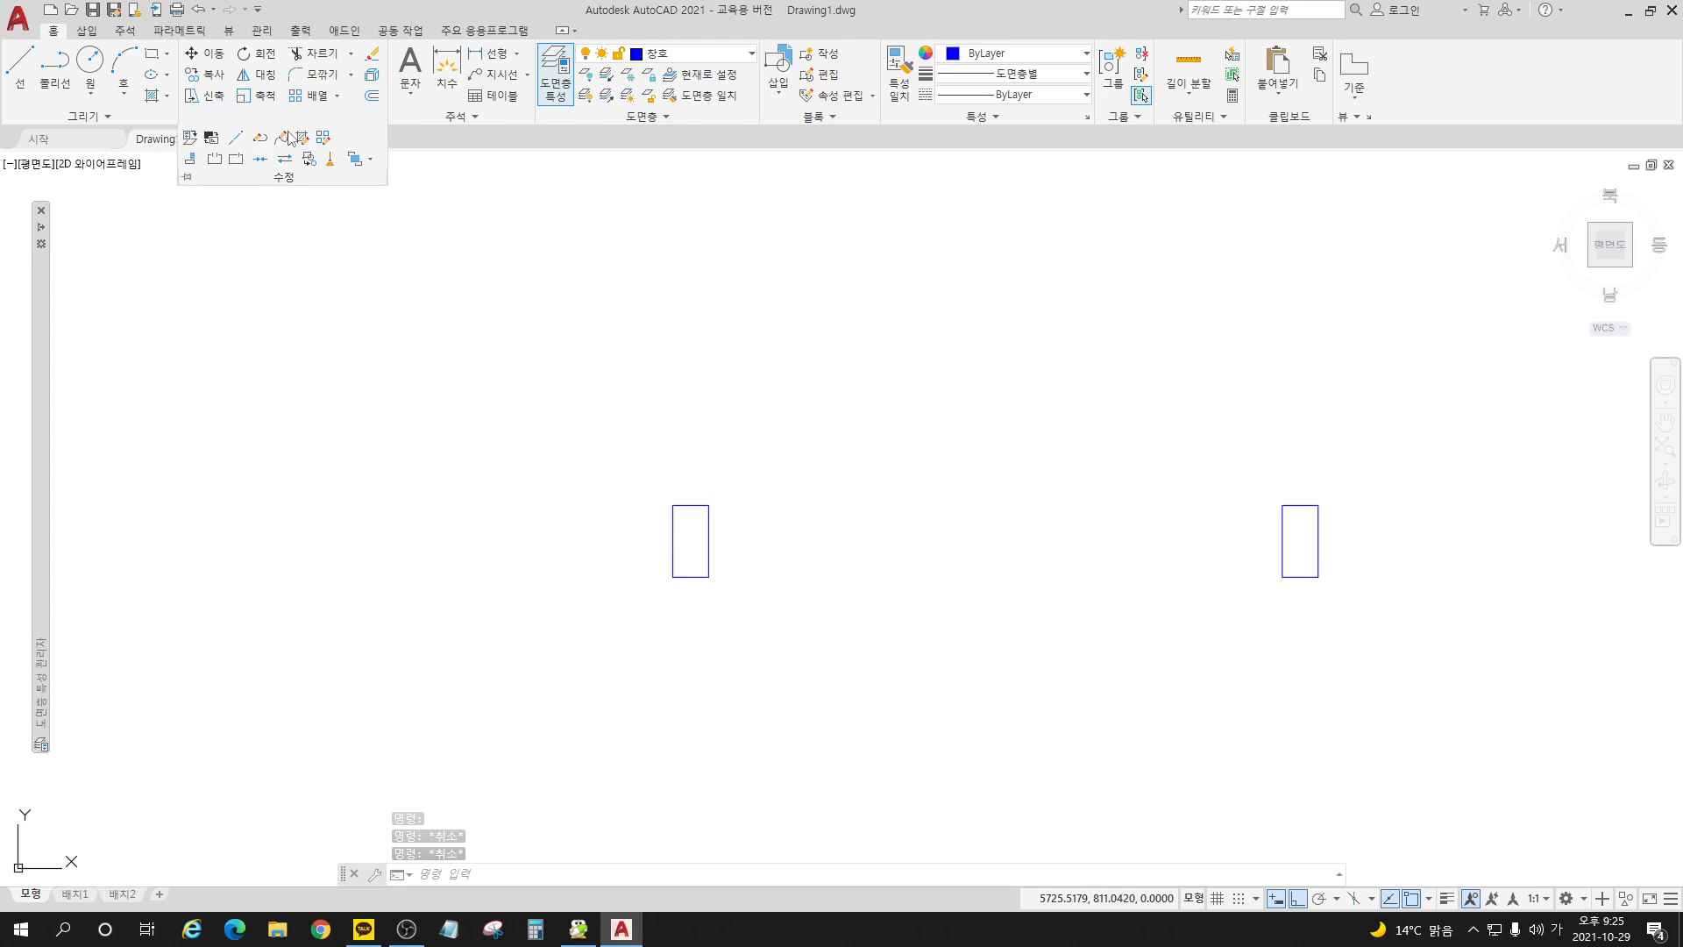
left_click(259, 139)
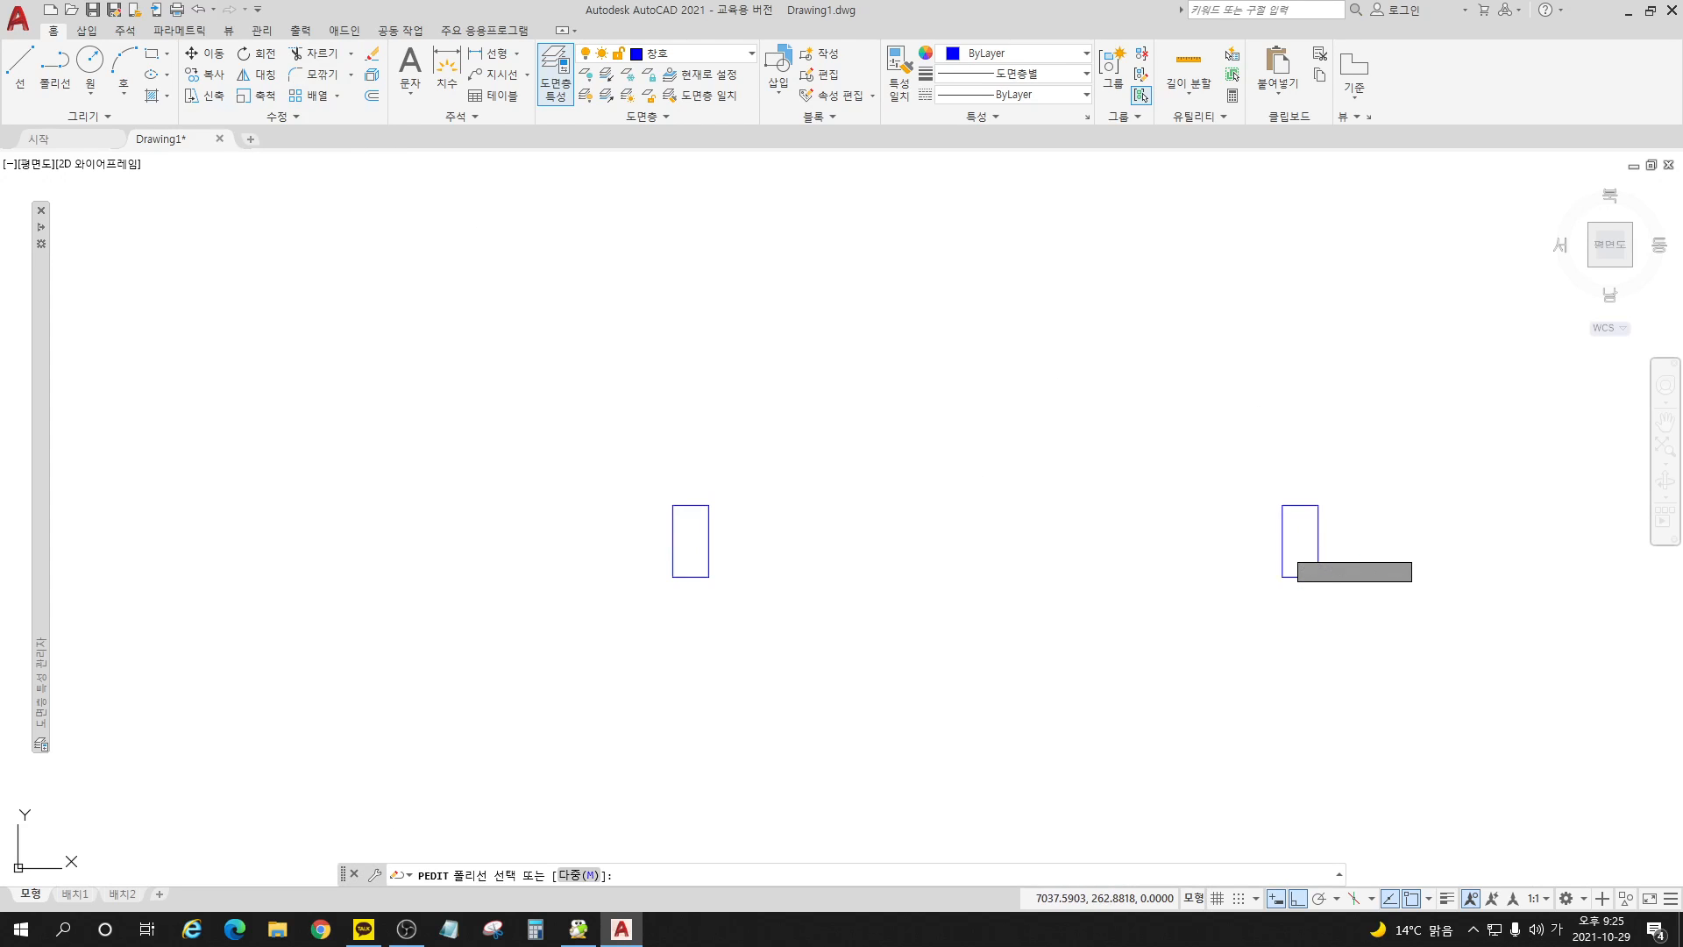
left_click(1283, 541)
key("Return")
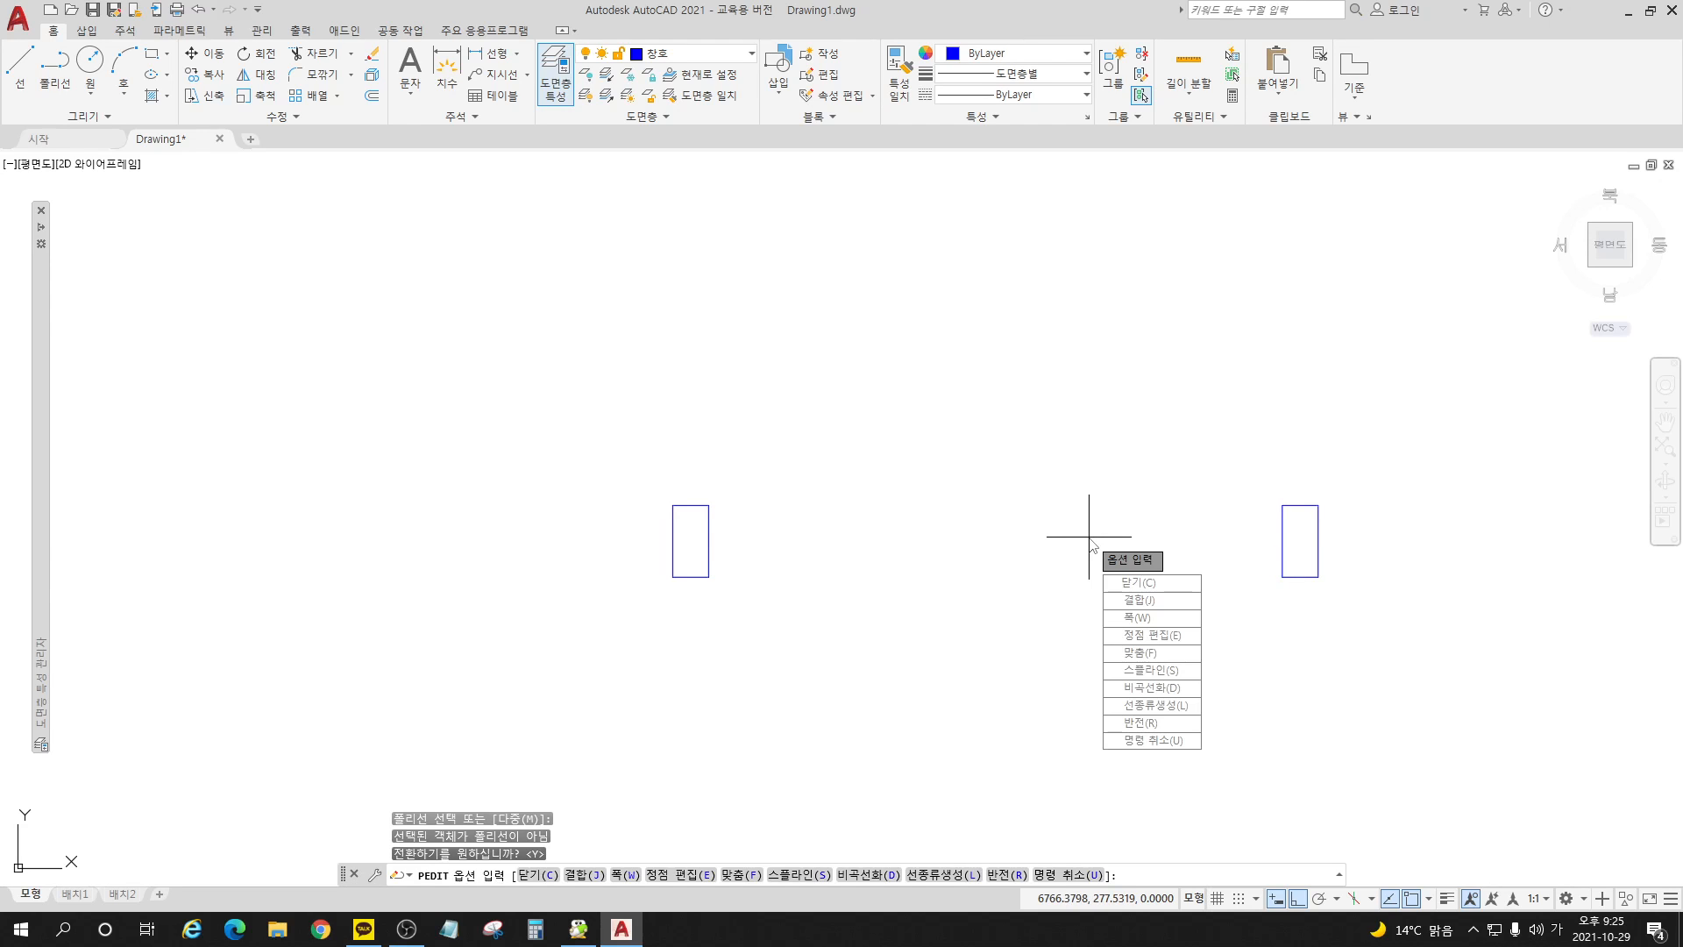
left_click(1149, 600)
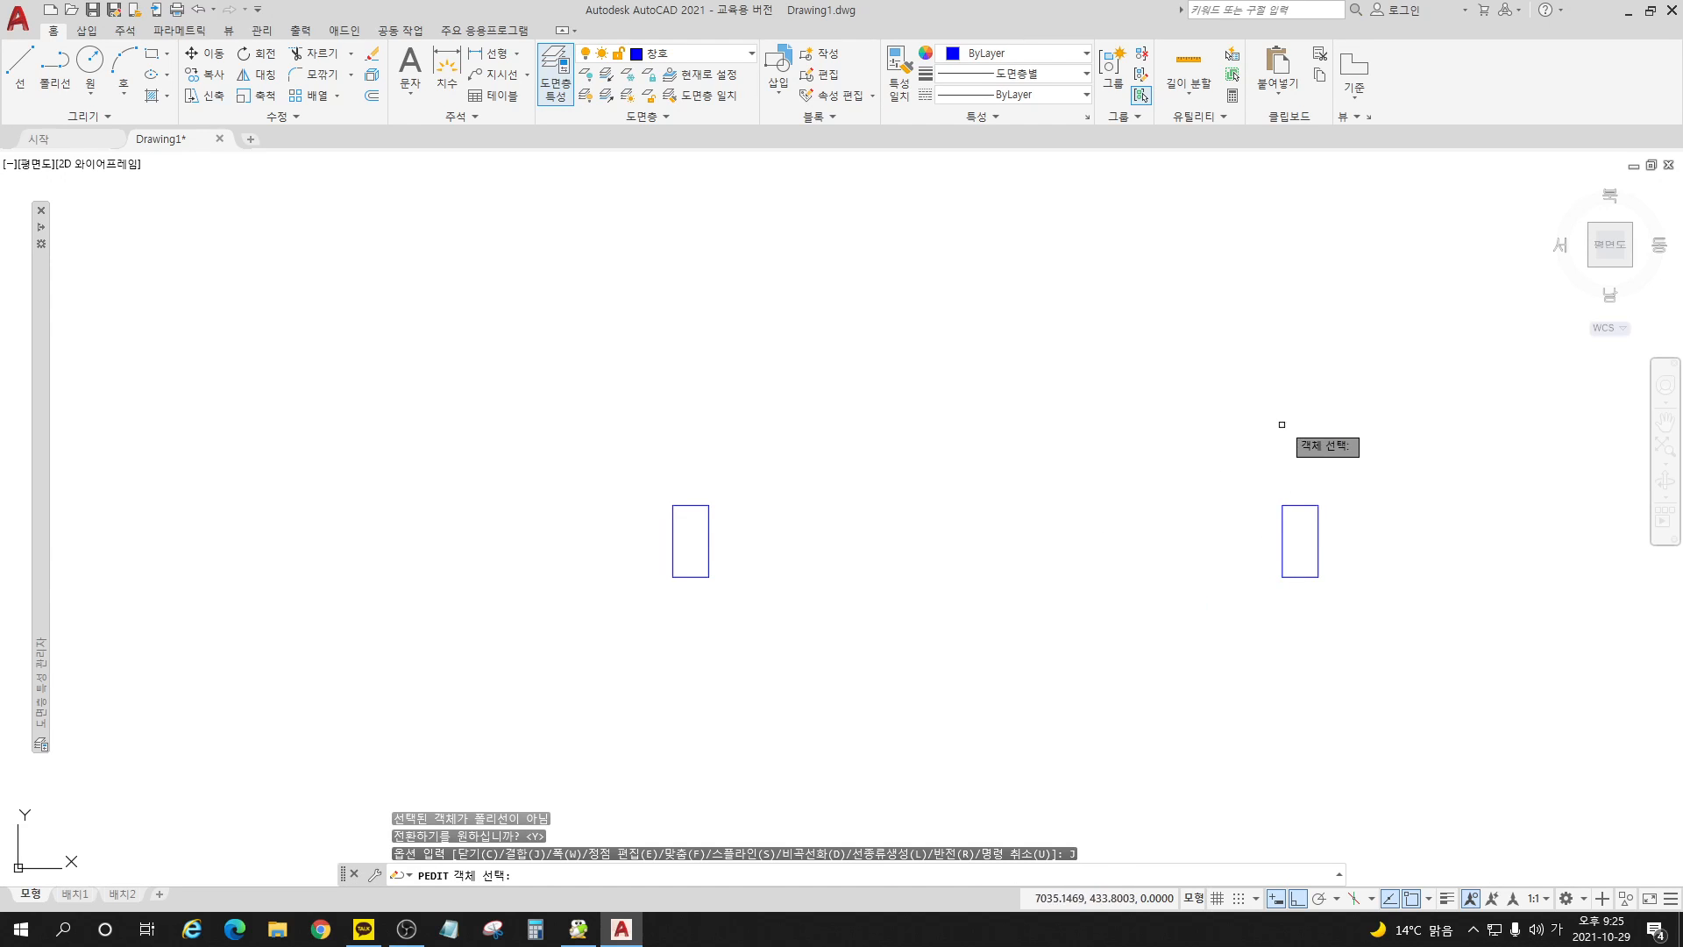
left_click(1370, 431)
left_click(1193, 643)
key("Return")
key("Return")
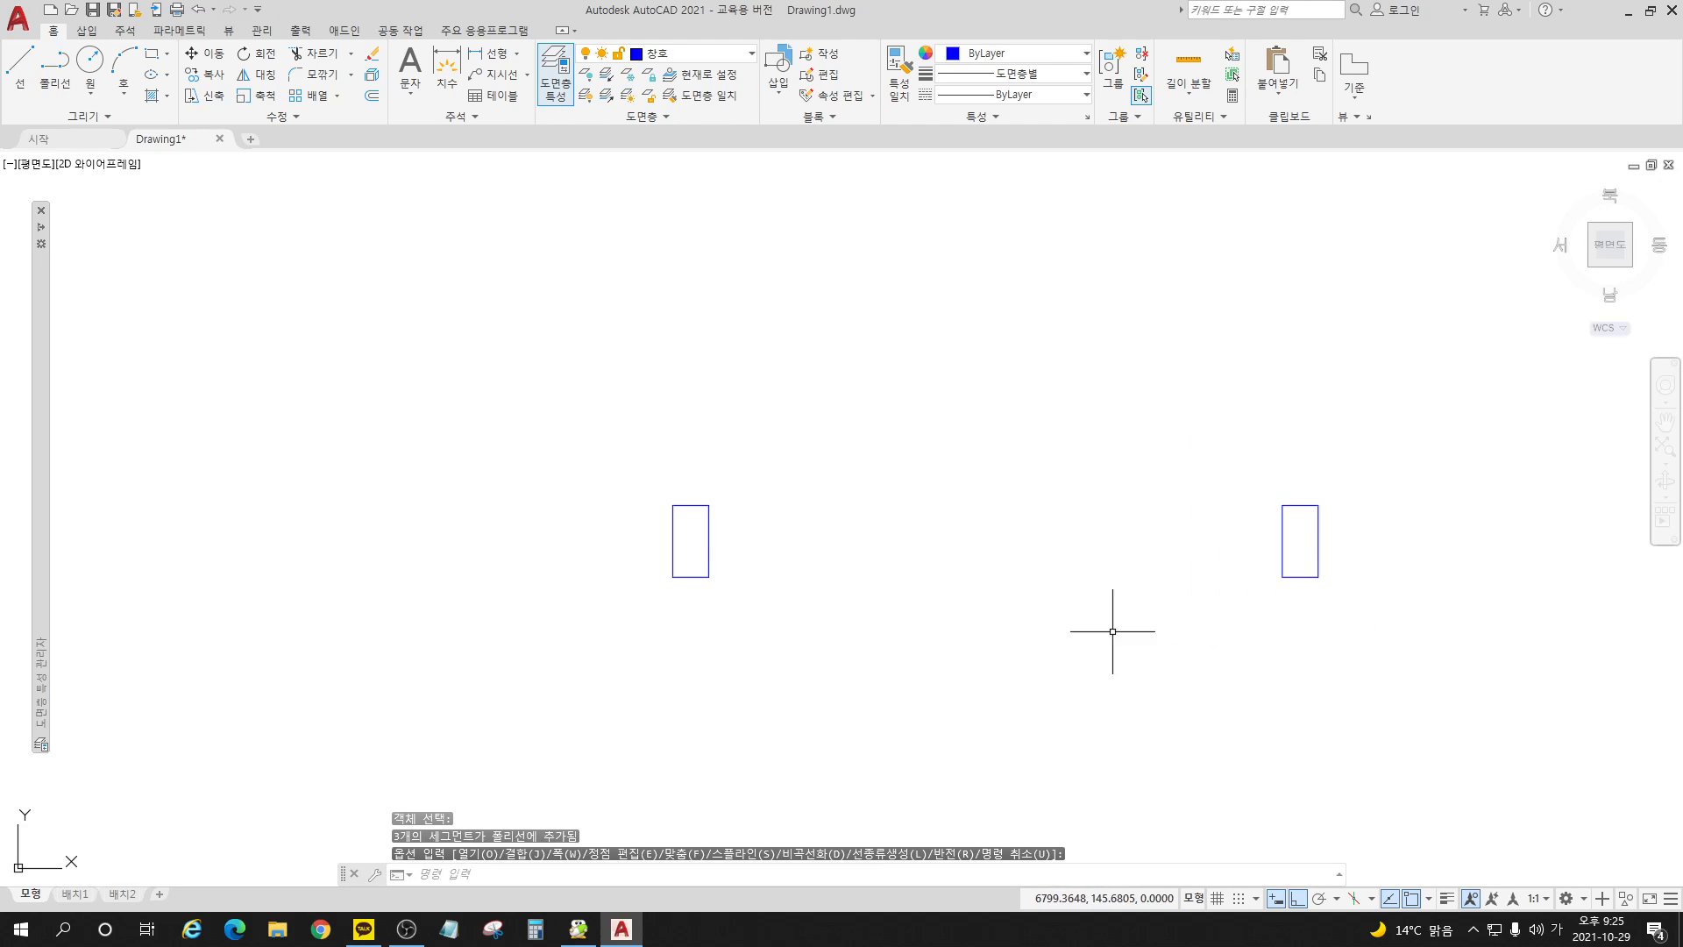
key("Return")
Step: Select the right and left jambs to check that each is a single polyline, and clear the selection
left_click(1312, 576)
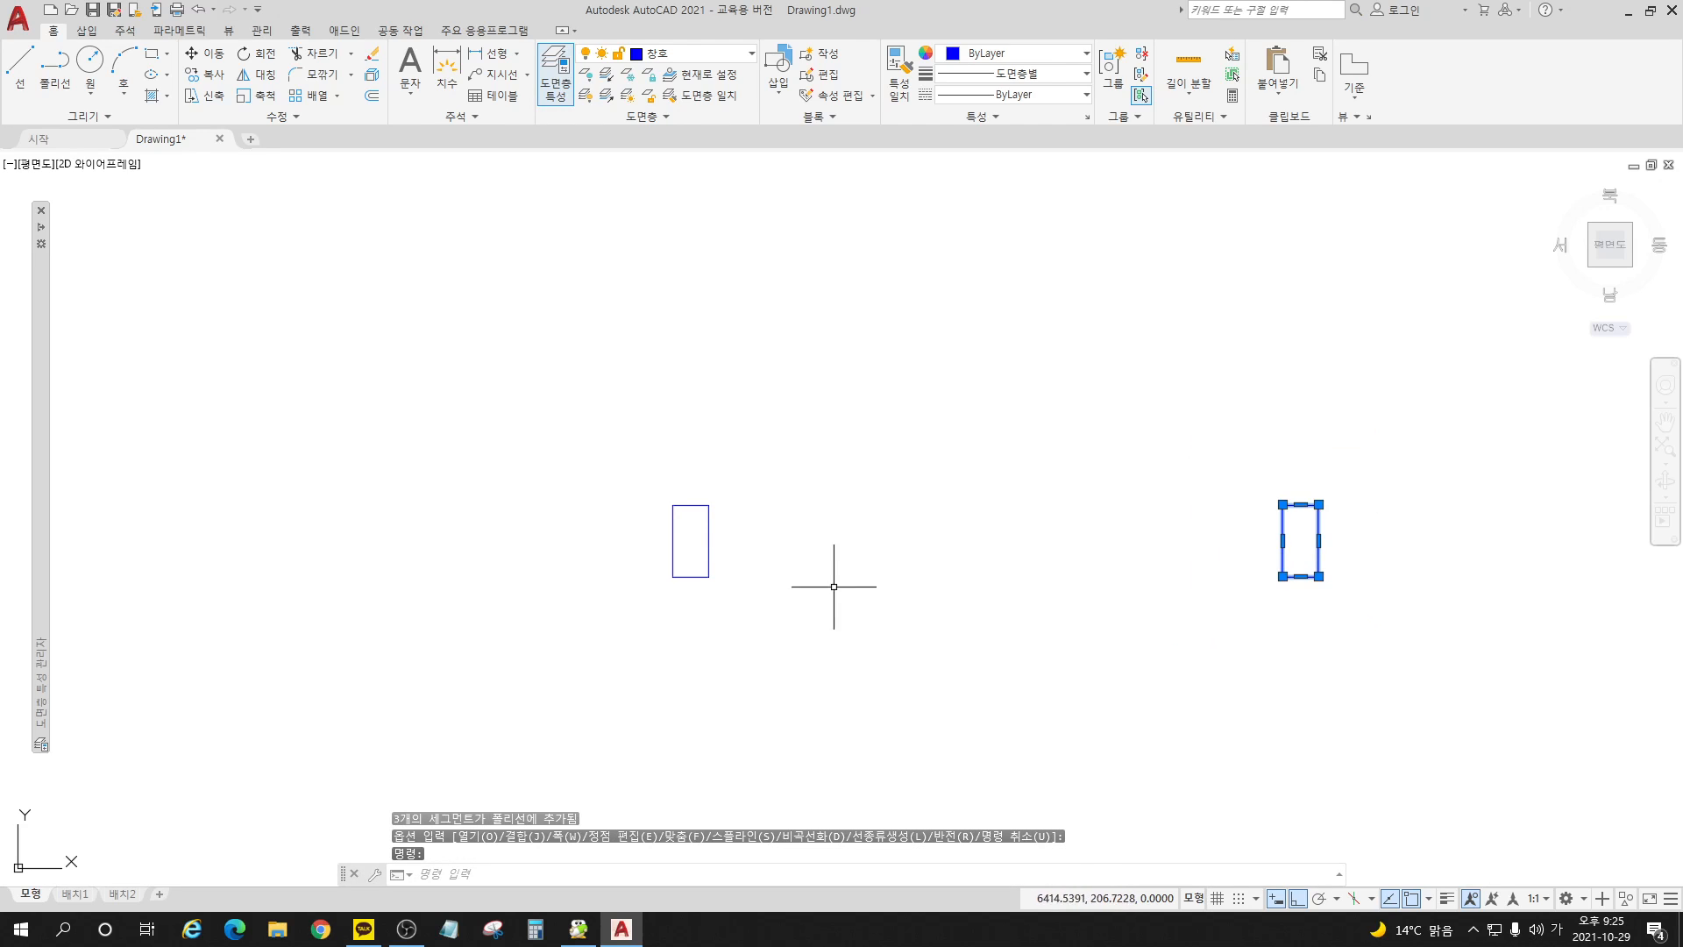
left_click(708, 578)
key("Escape")
key("Escape")
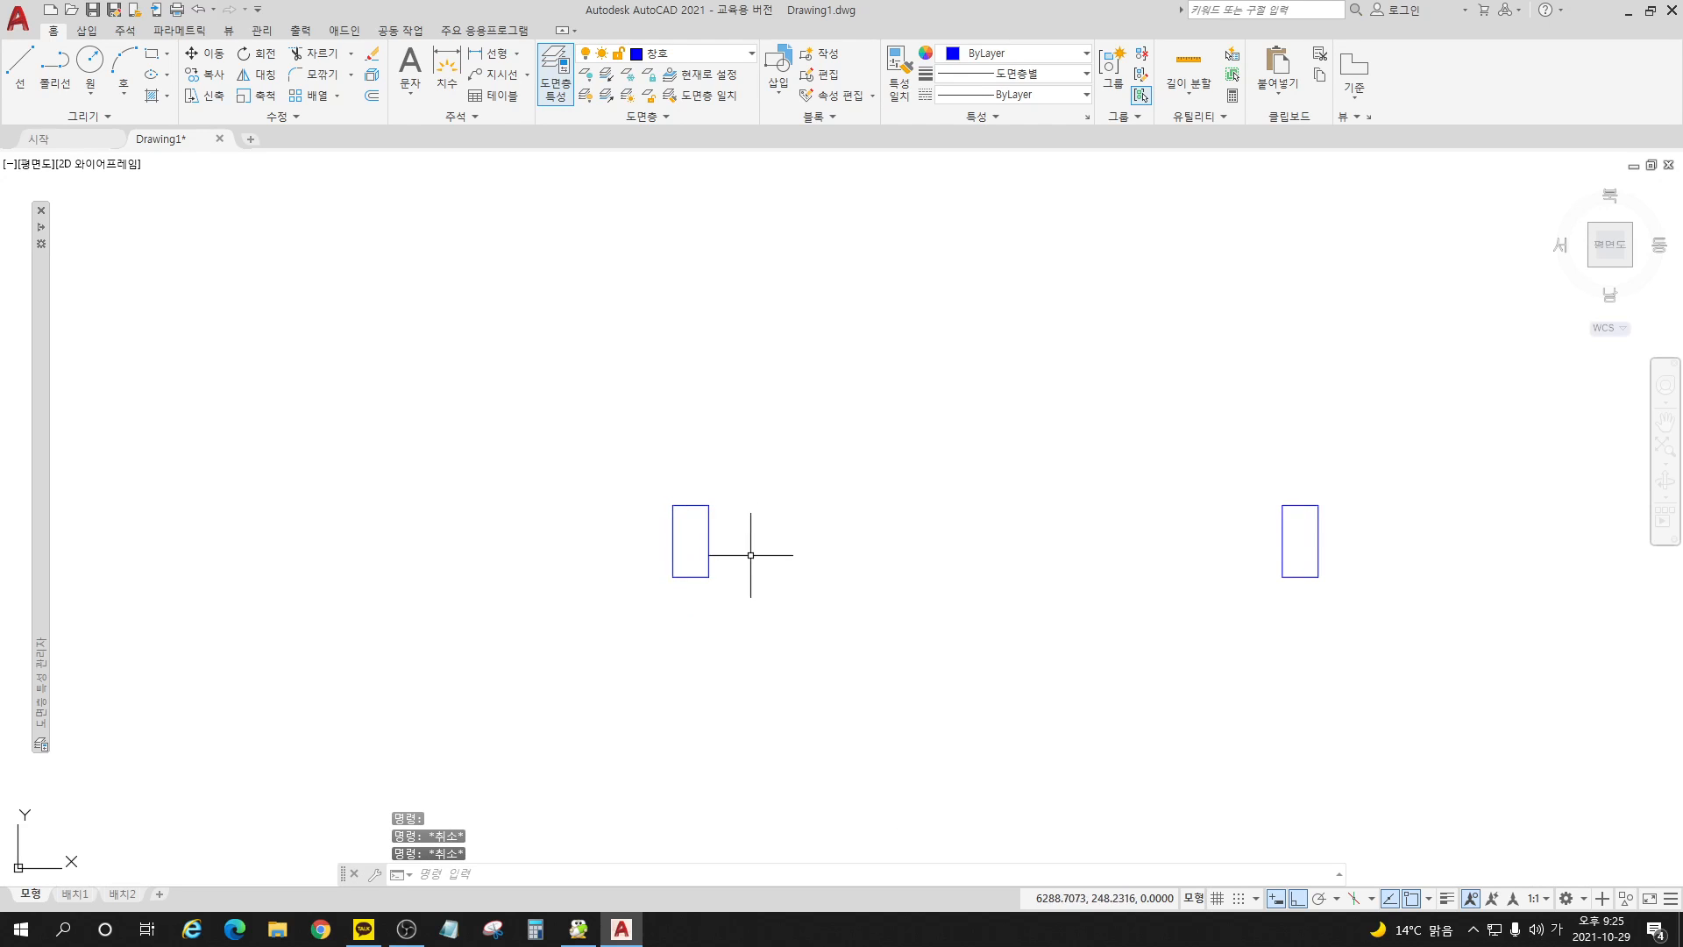
Step: Draw a 50 × 100 rectangle directly above the left door jamb
left_click(156, 57)
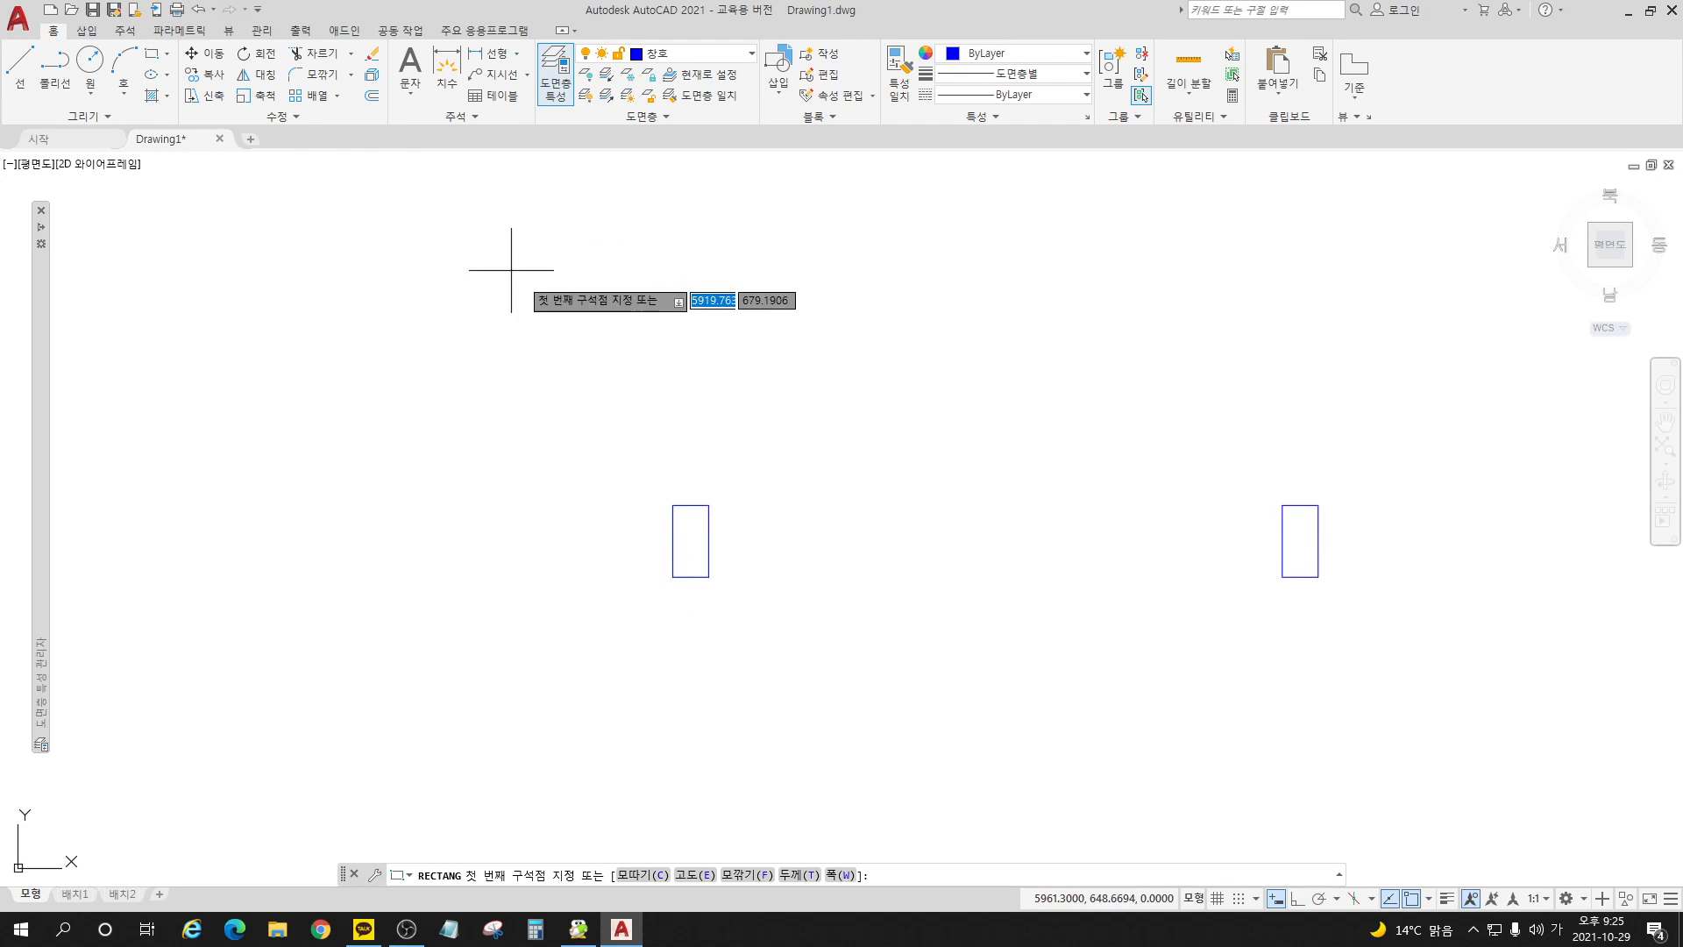
left_click(672, 402)
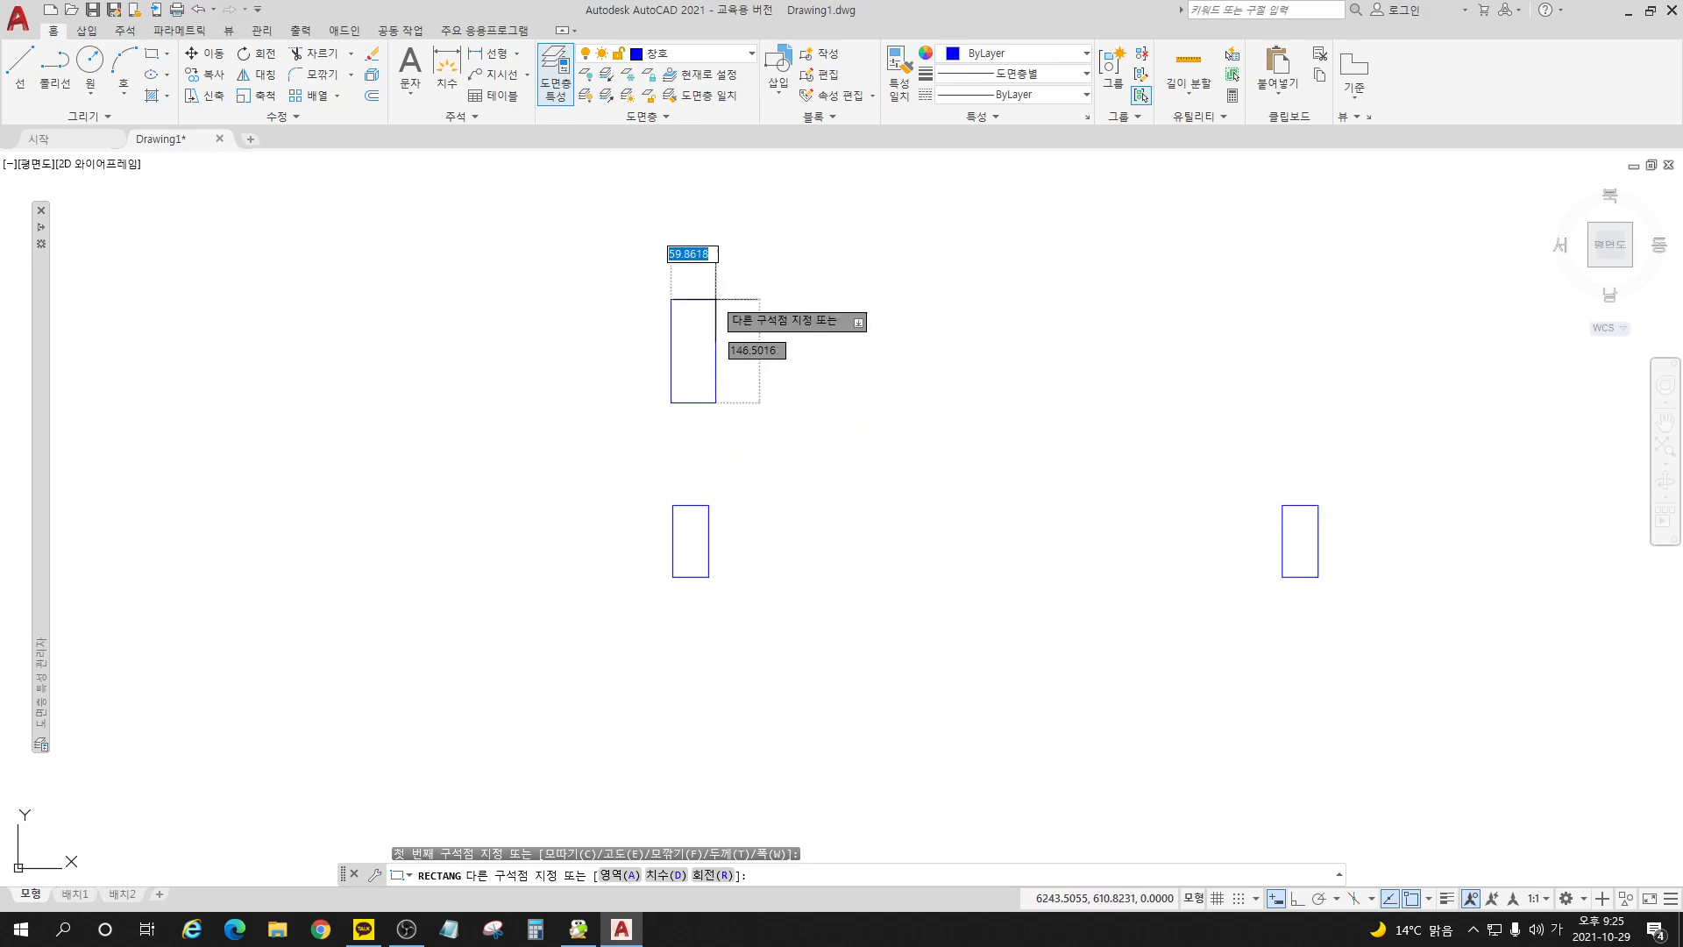
type("50")
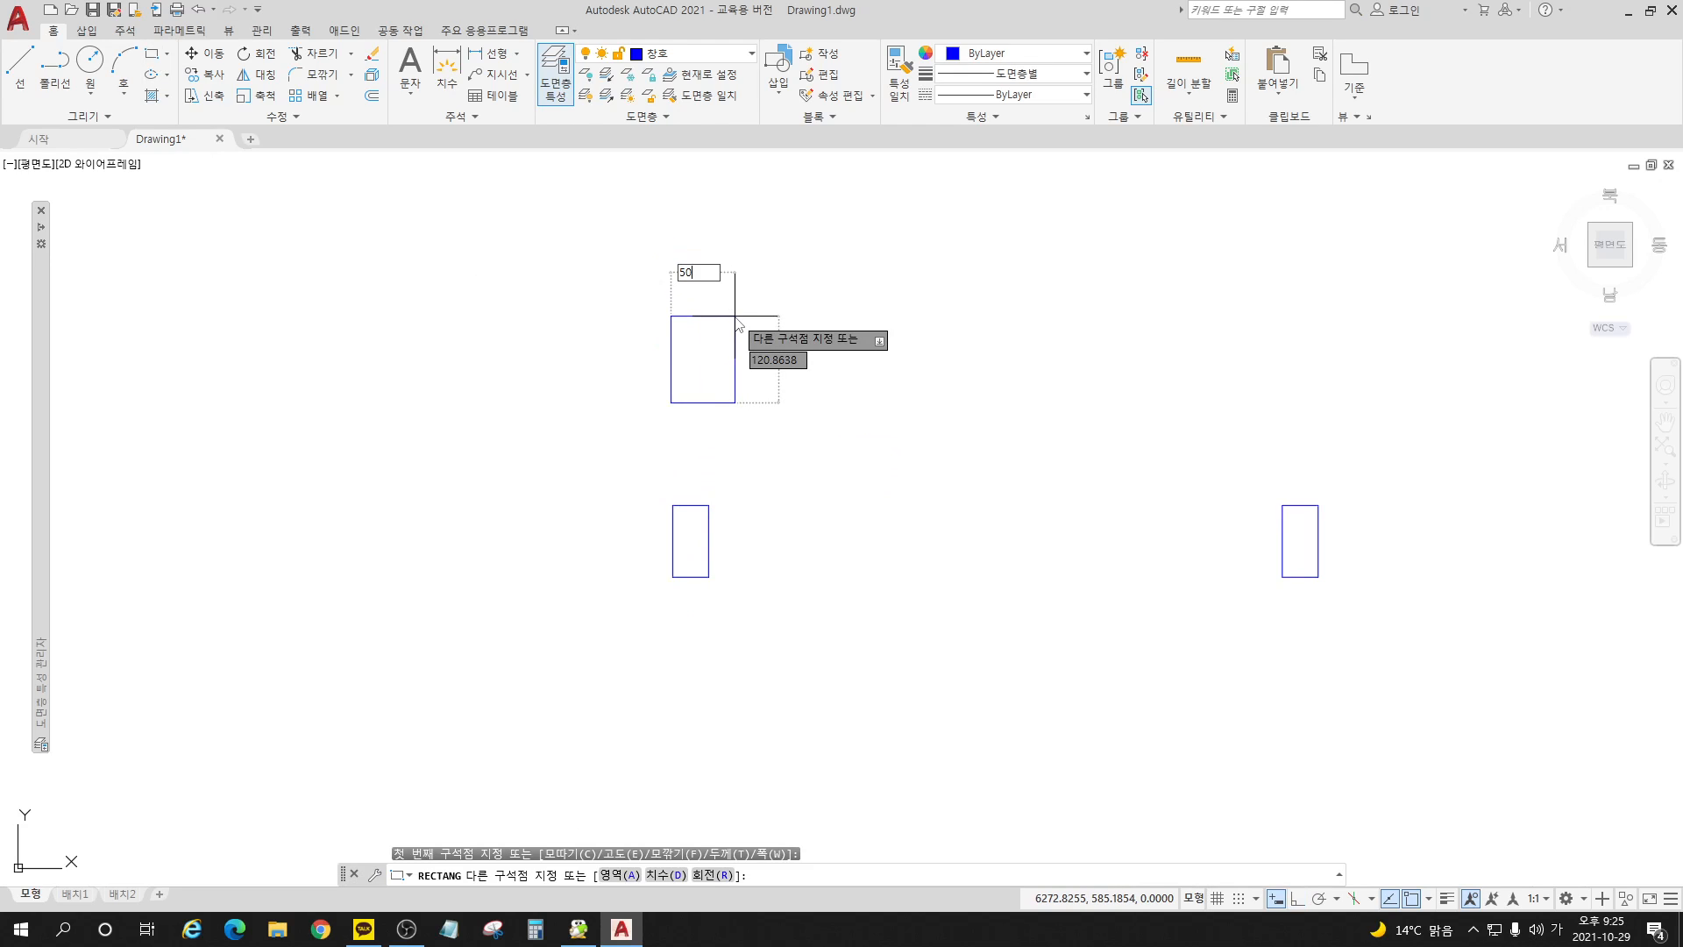
key("Tab")
type("1")
key("Return")
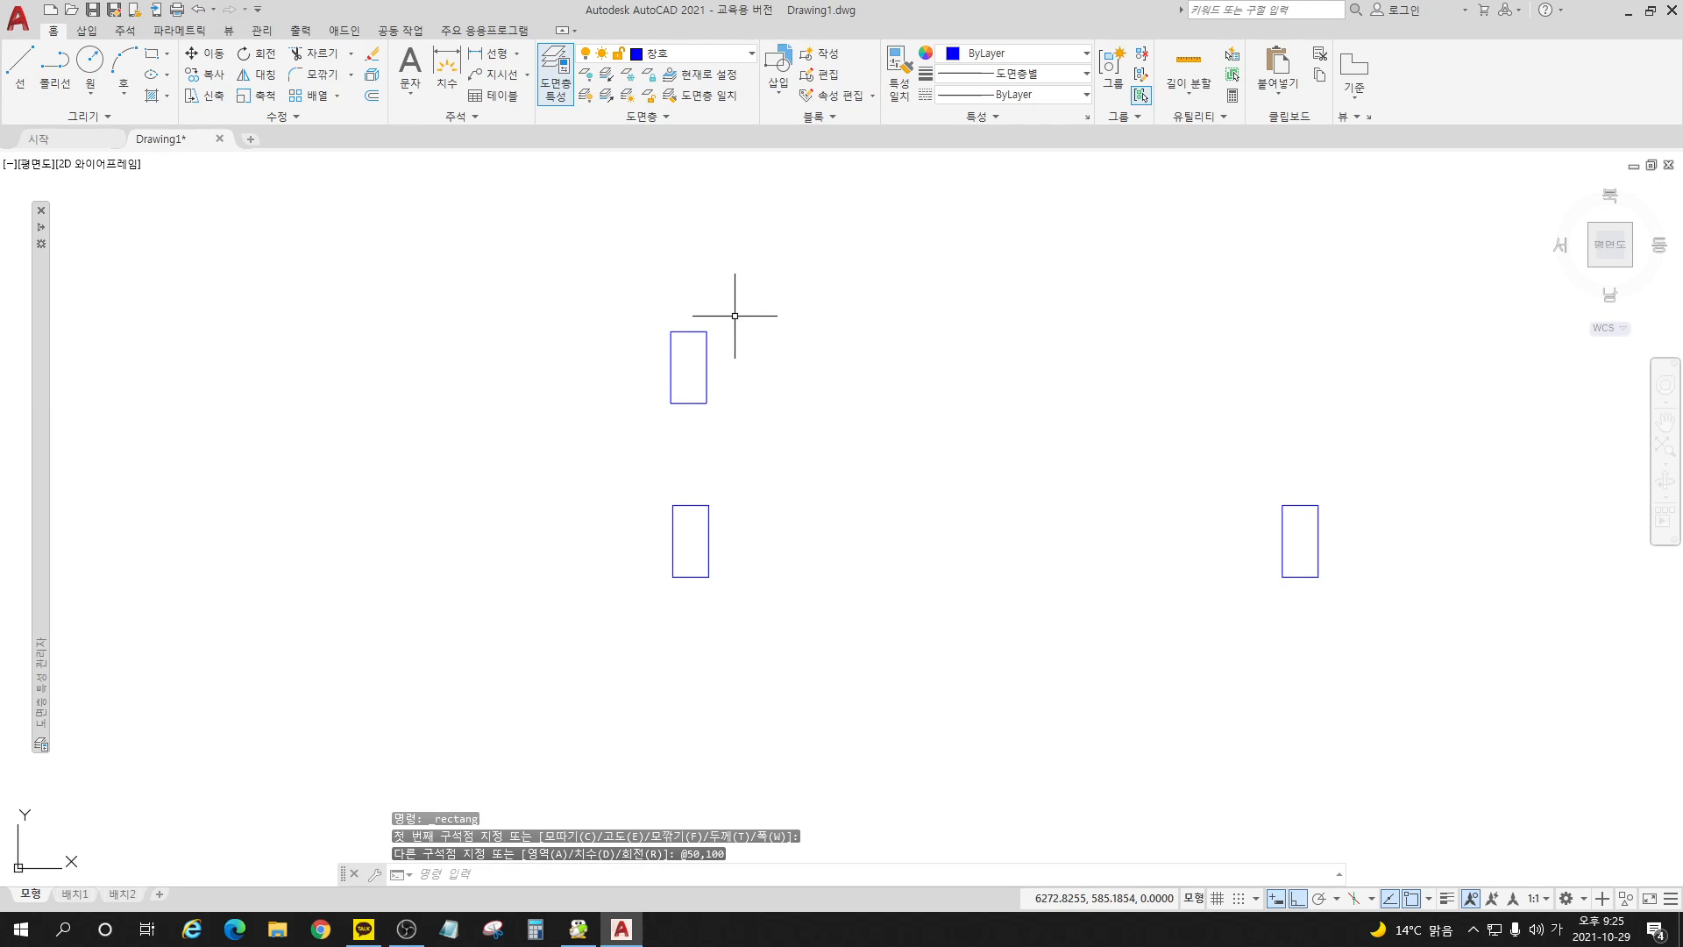
Step: Copy the new upper rectangle 850 horizontally so the copy sits above the right jamb
left_click(209, 75)
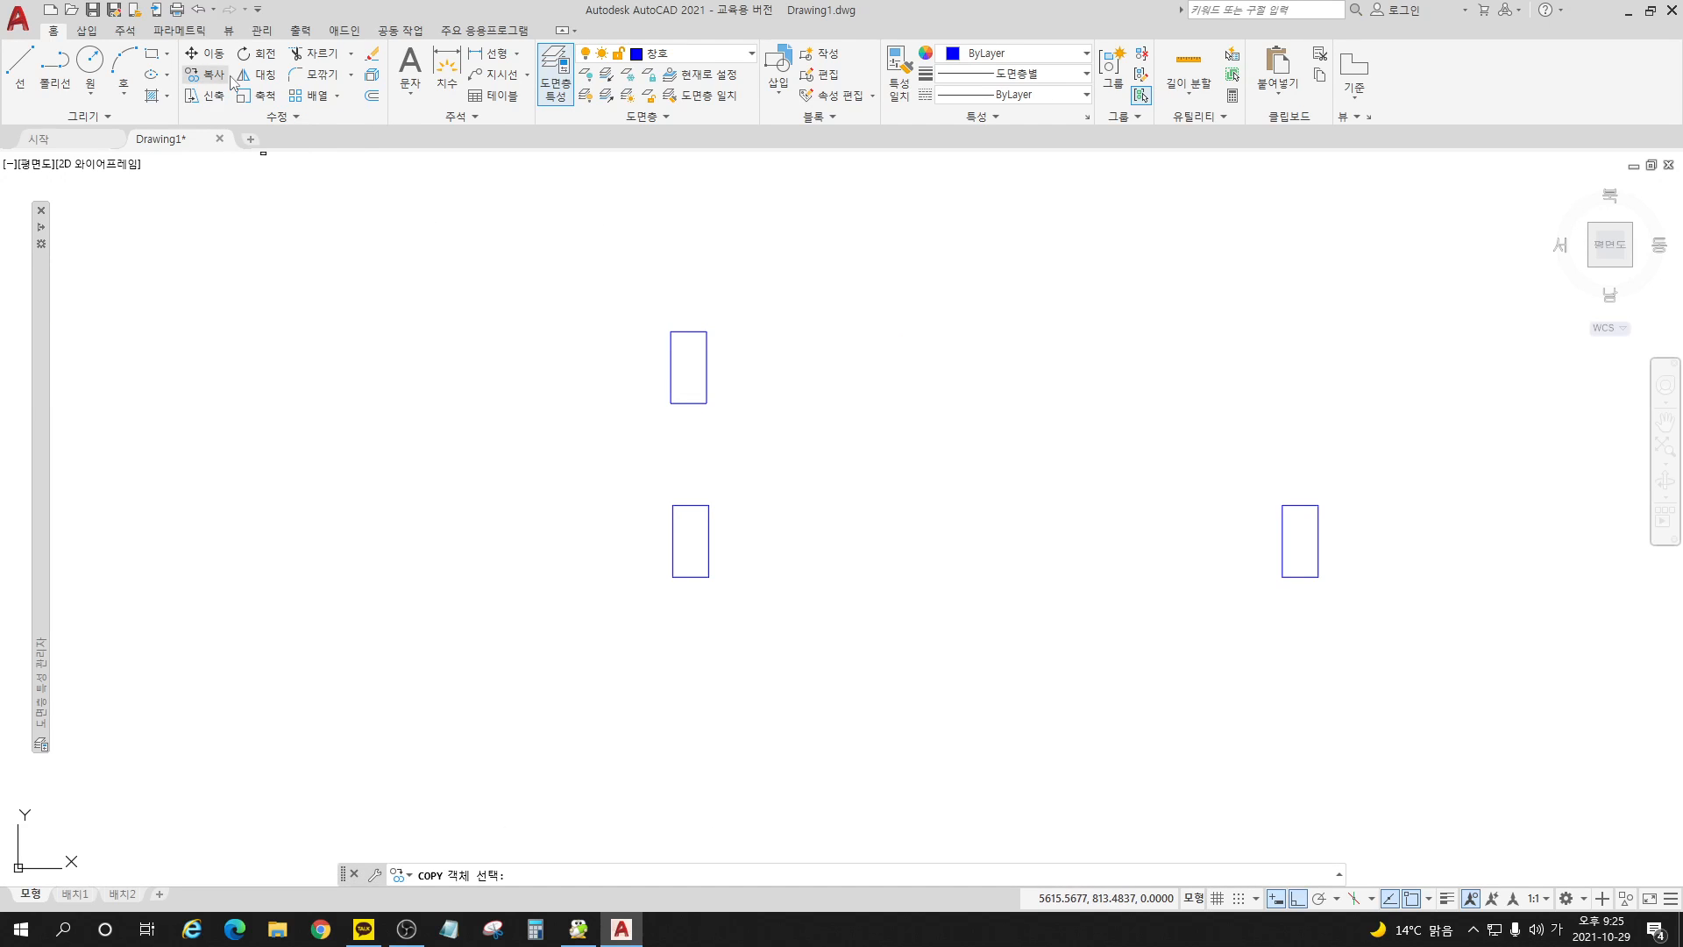
left_click(704, 330)
key("Return")
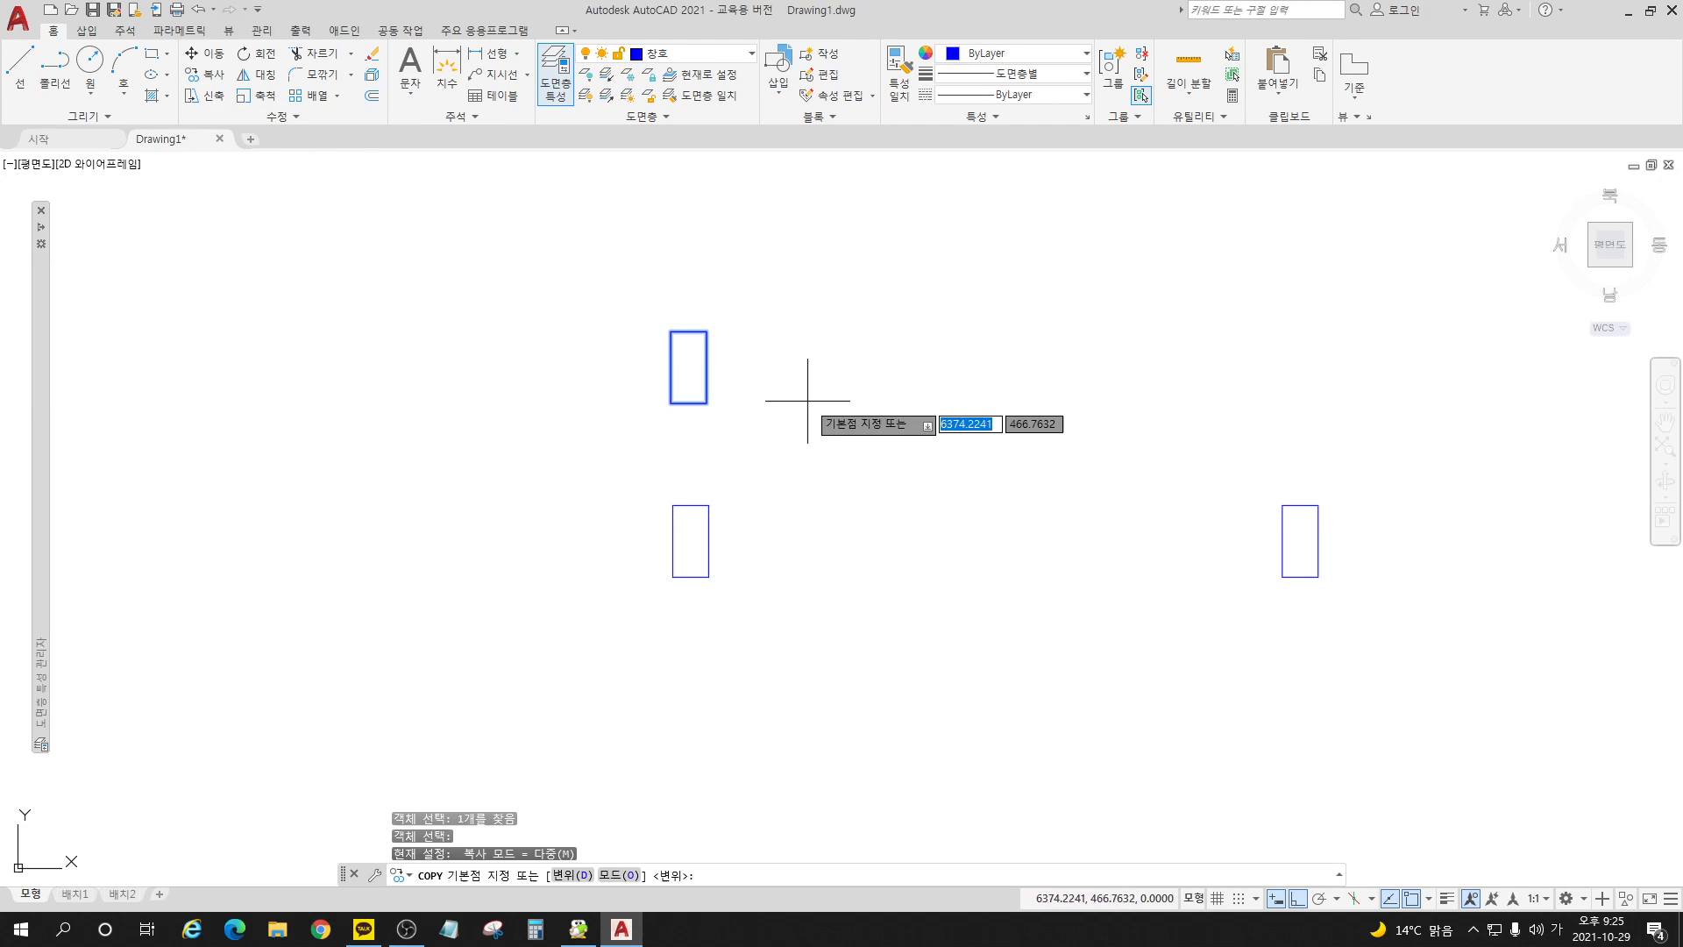
left_click(808, 401)
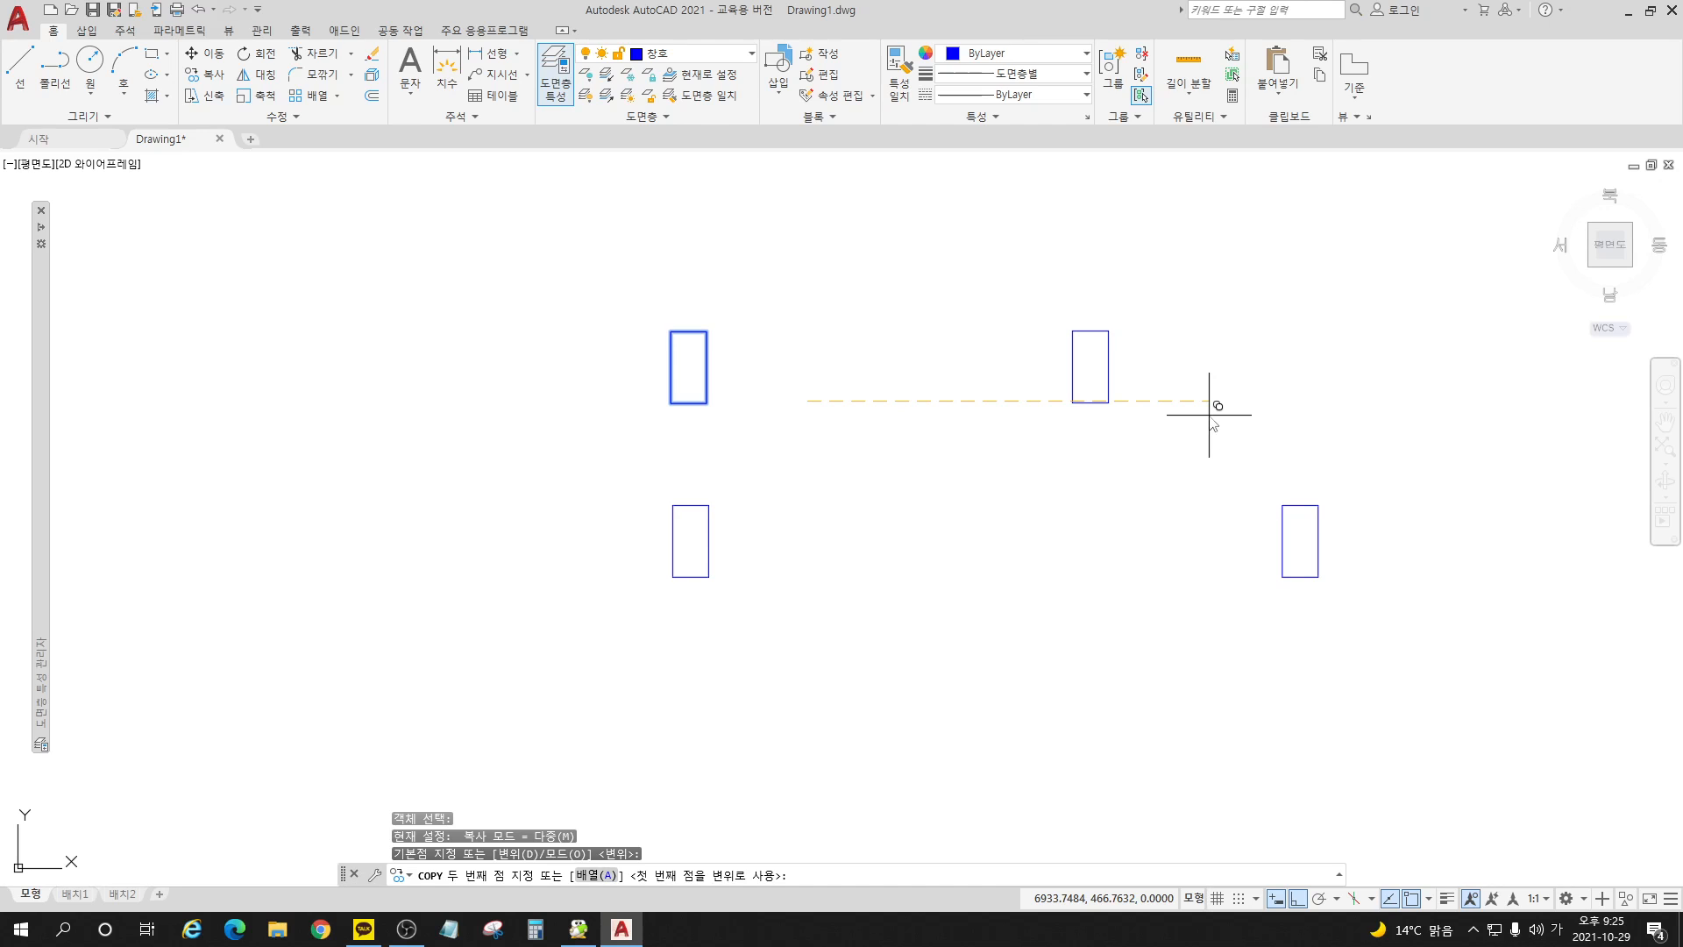
type("850")
key("Return")
key("Return")
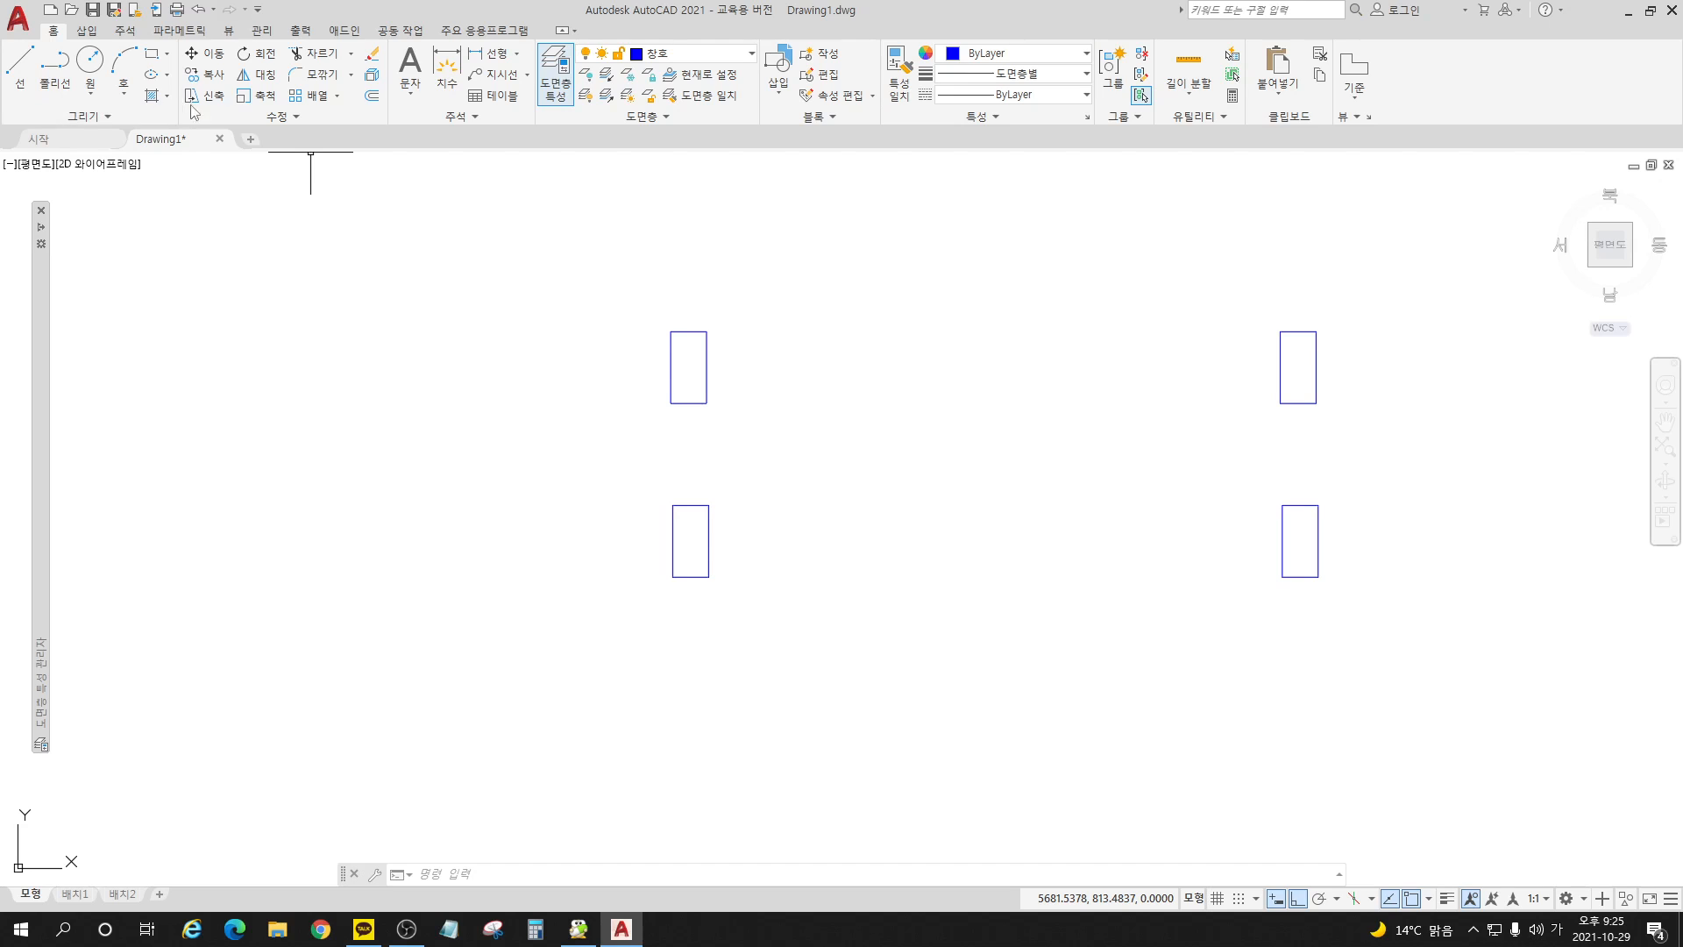
Step: Draw a small rectangle overlapping the upper-right corner of the upper left jamb rectangle
left_click(154, 56)
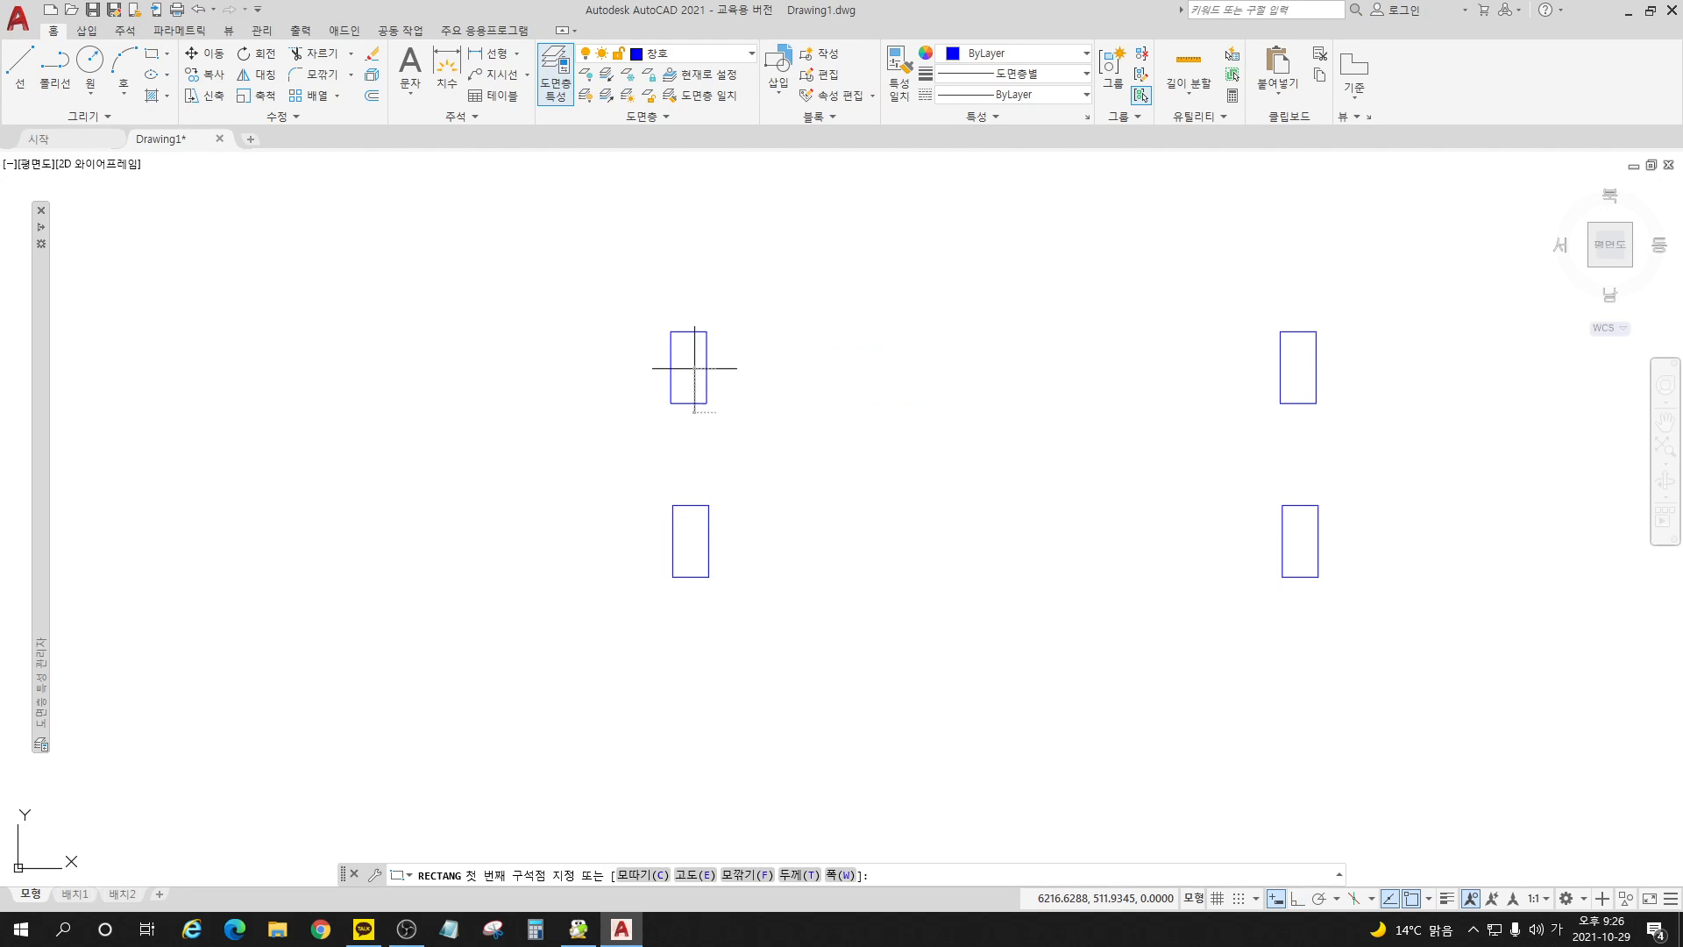
left_click(694, 332)
left_click(749, 307)
key("space")
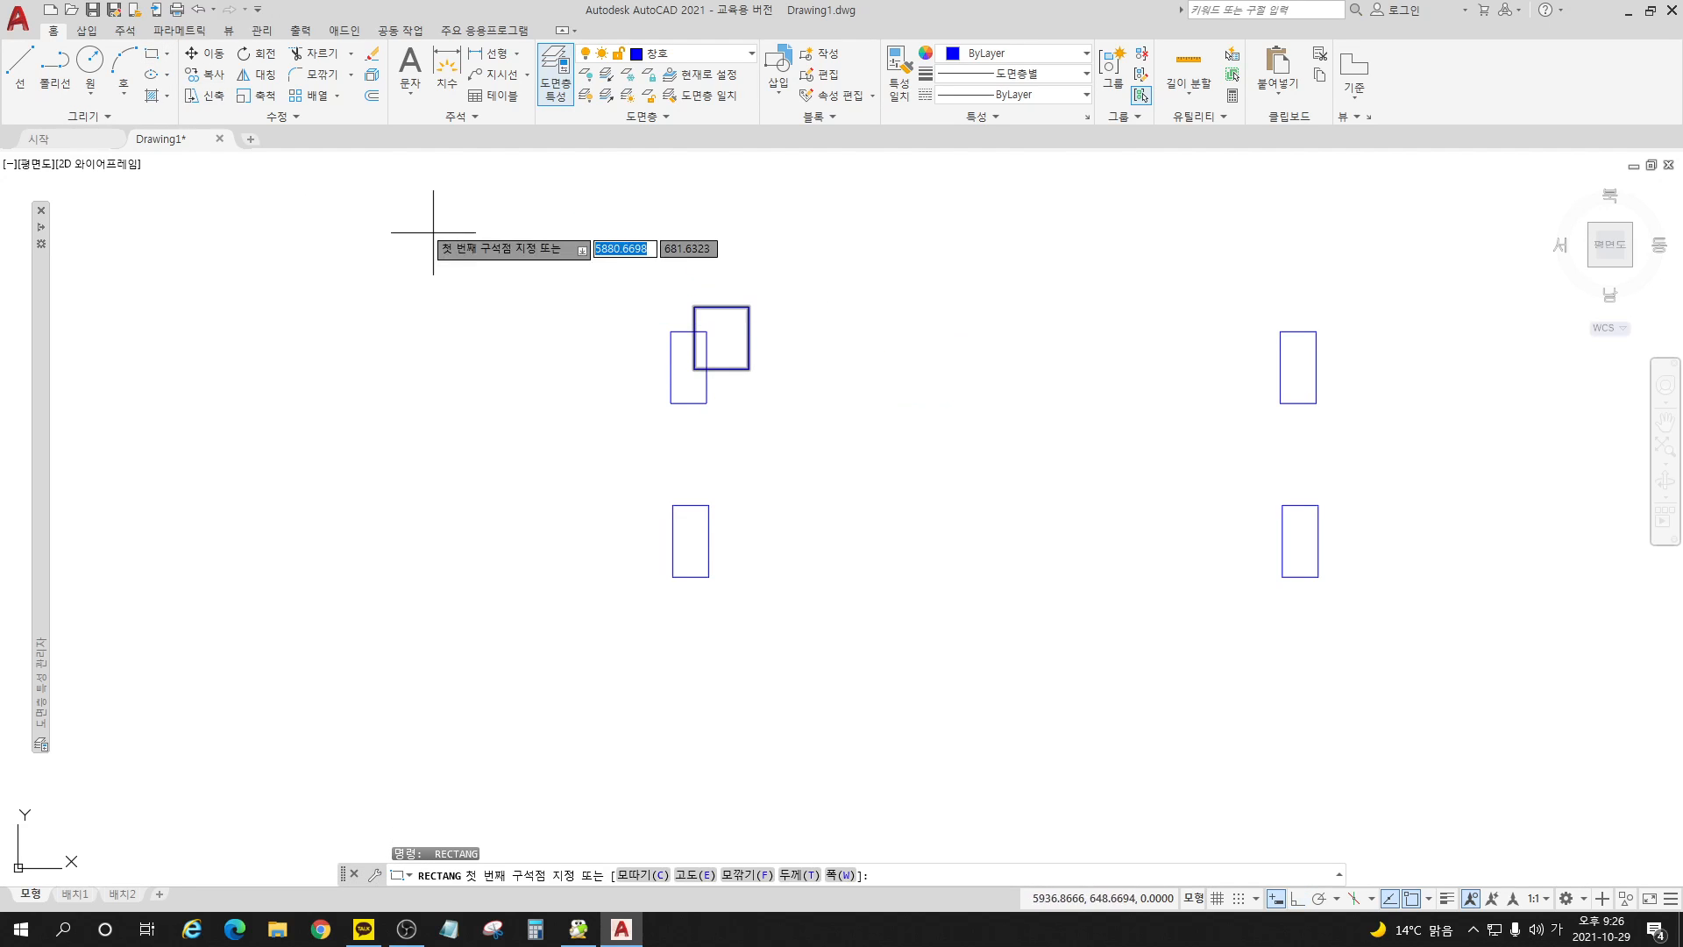
Step: Trim the overlapping rectangles to leave an L-shaped jamb outline with a notch in its upper-right corner
left_click(325, 56)
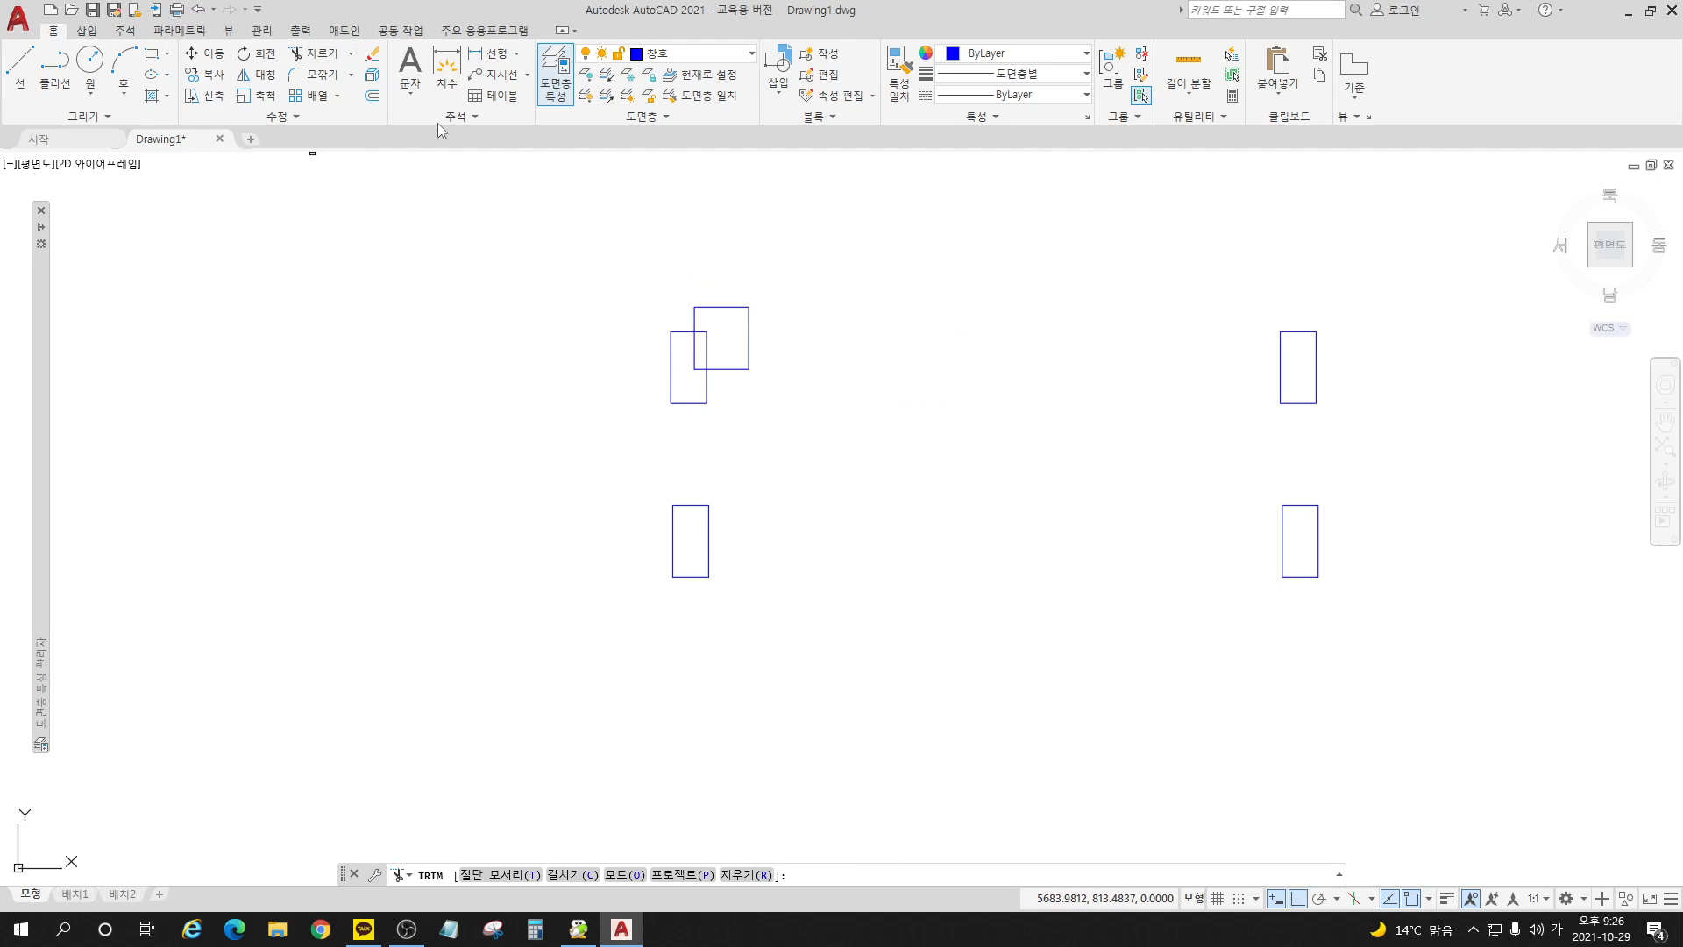
left_click(746, 310)
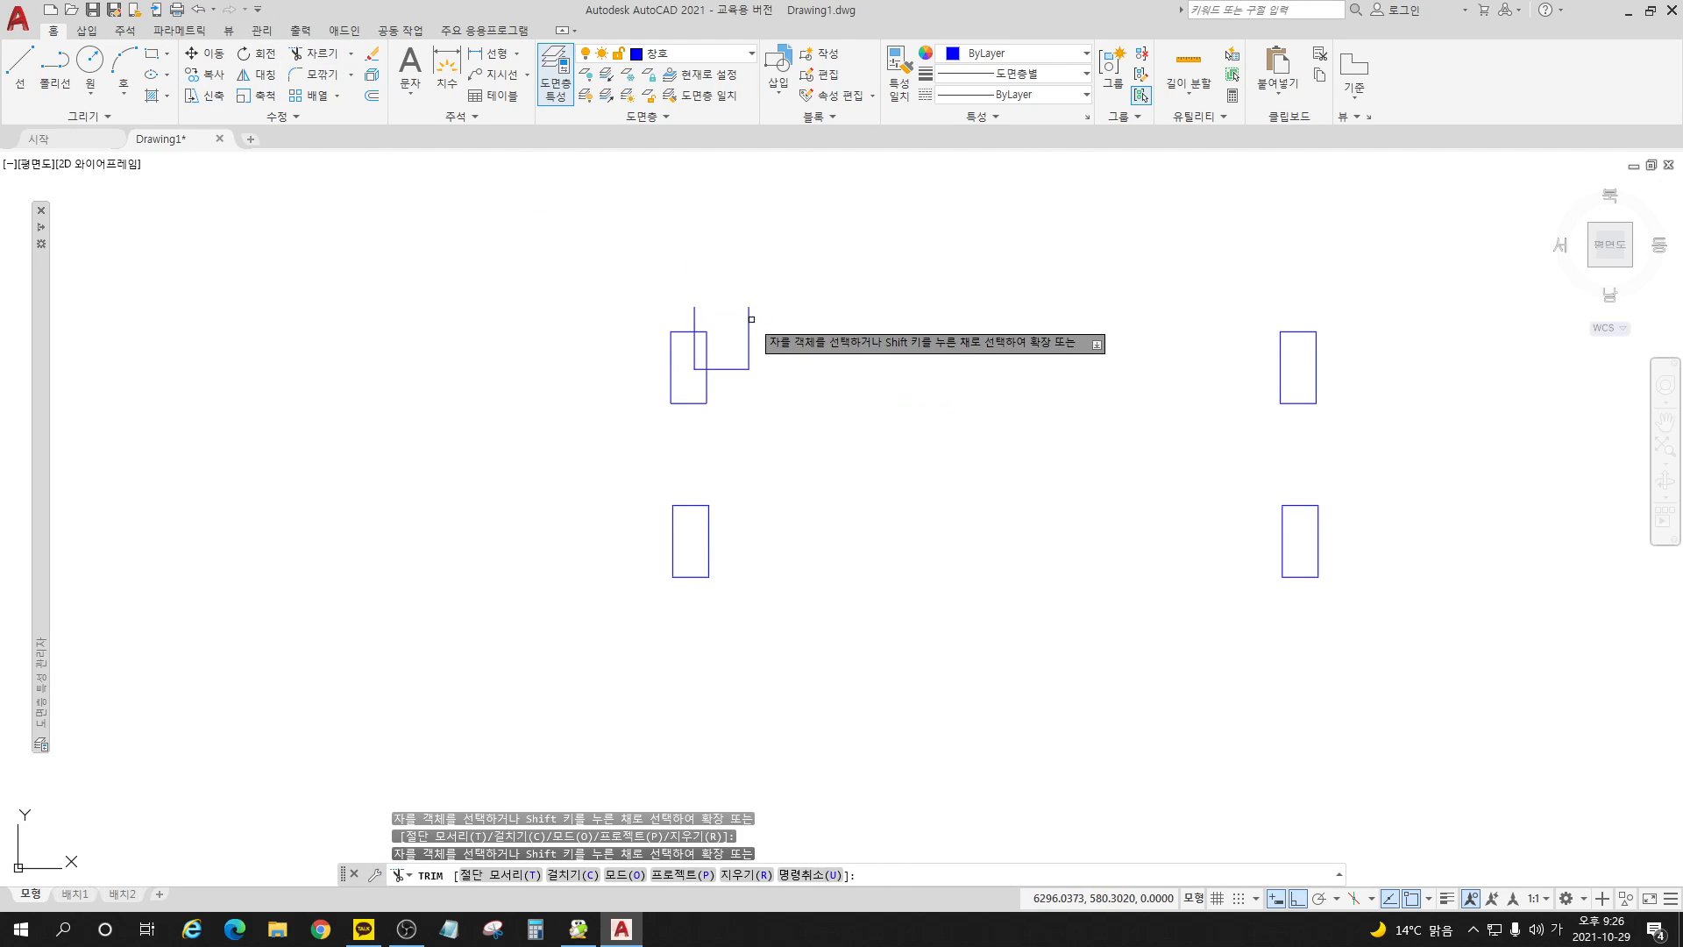
left_click_drag(753, 318, 739, 338)
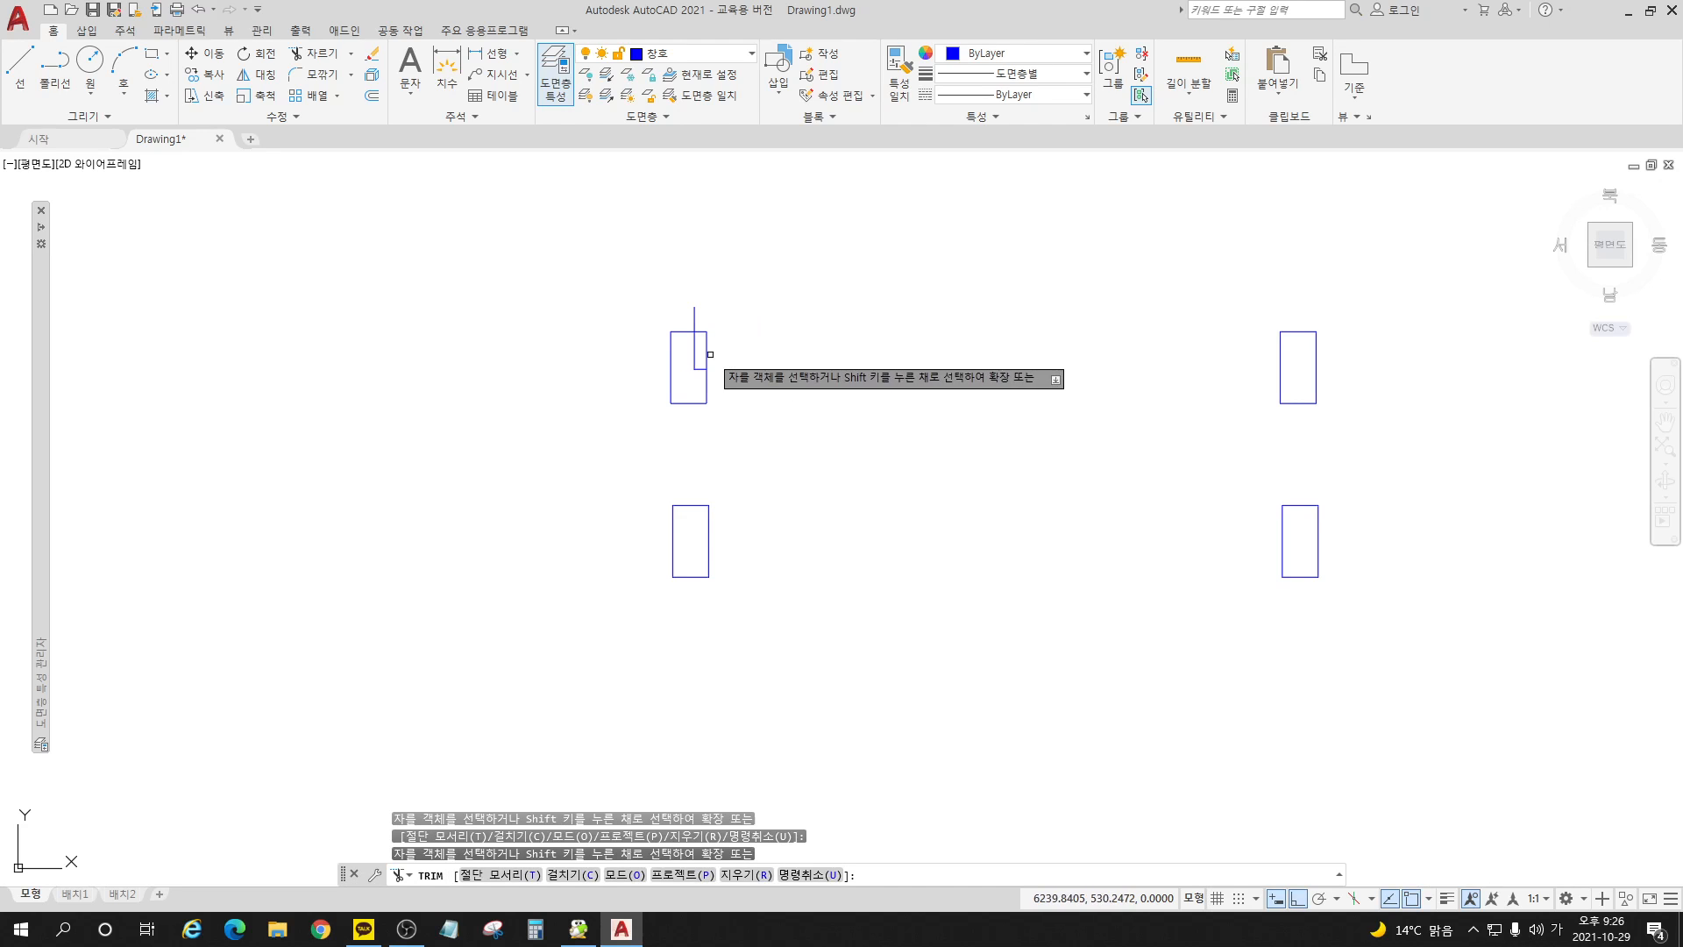
left_click(697, 321)
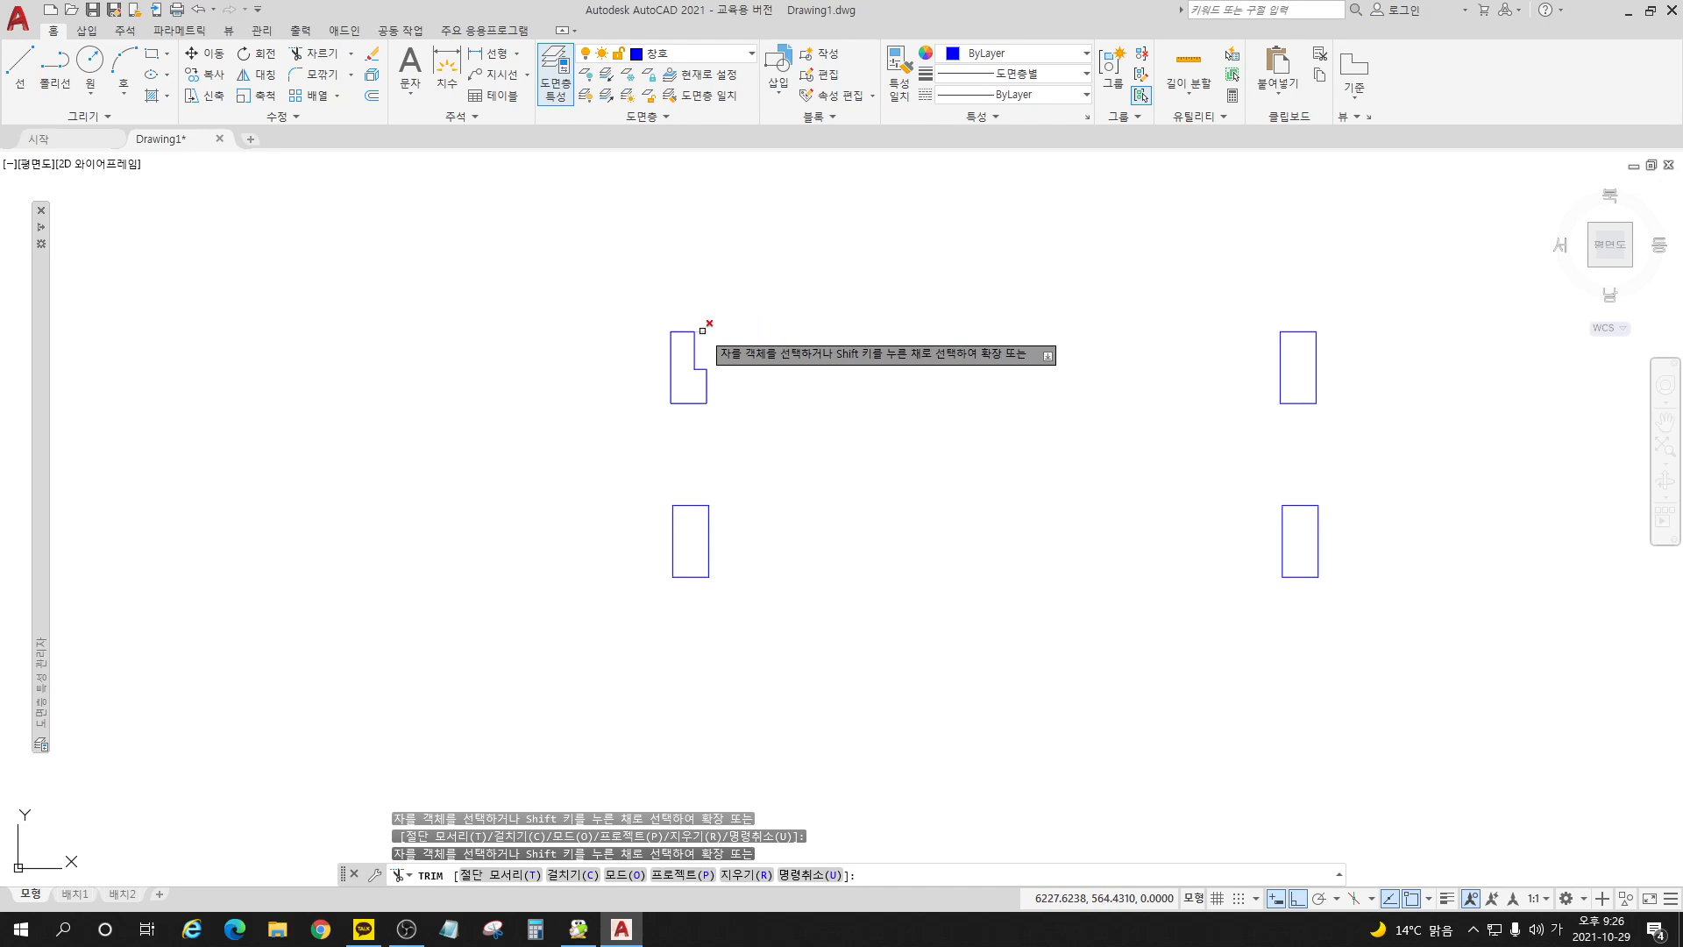
key("Return")
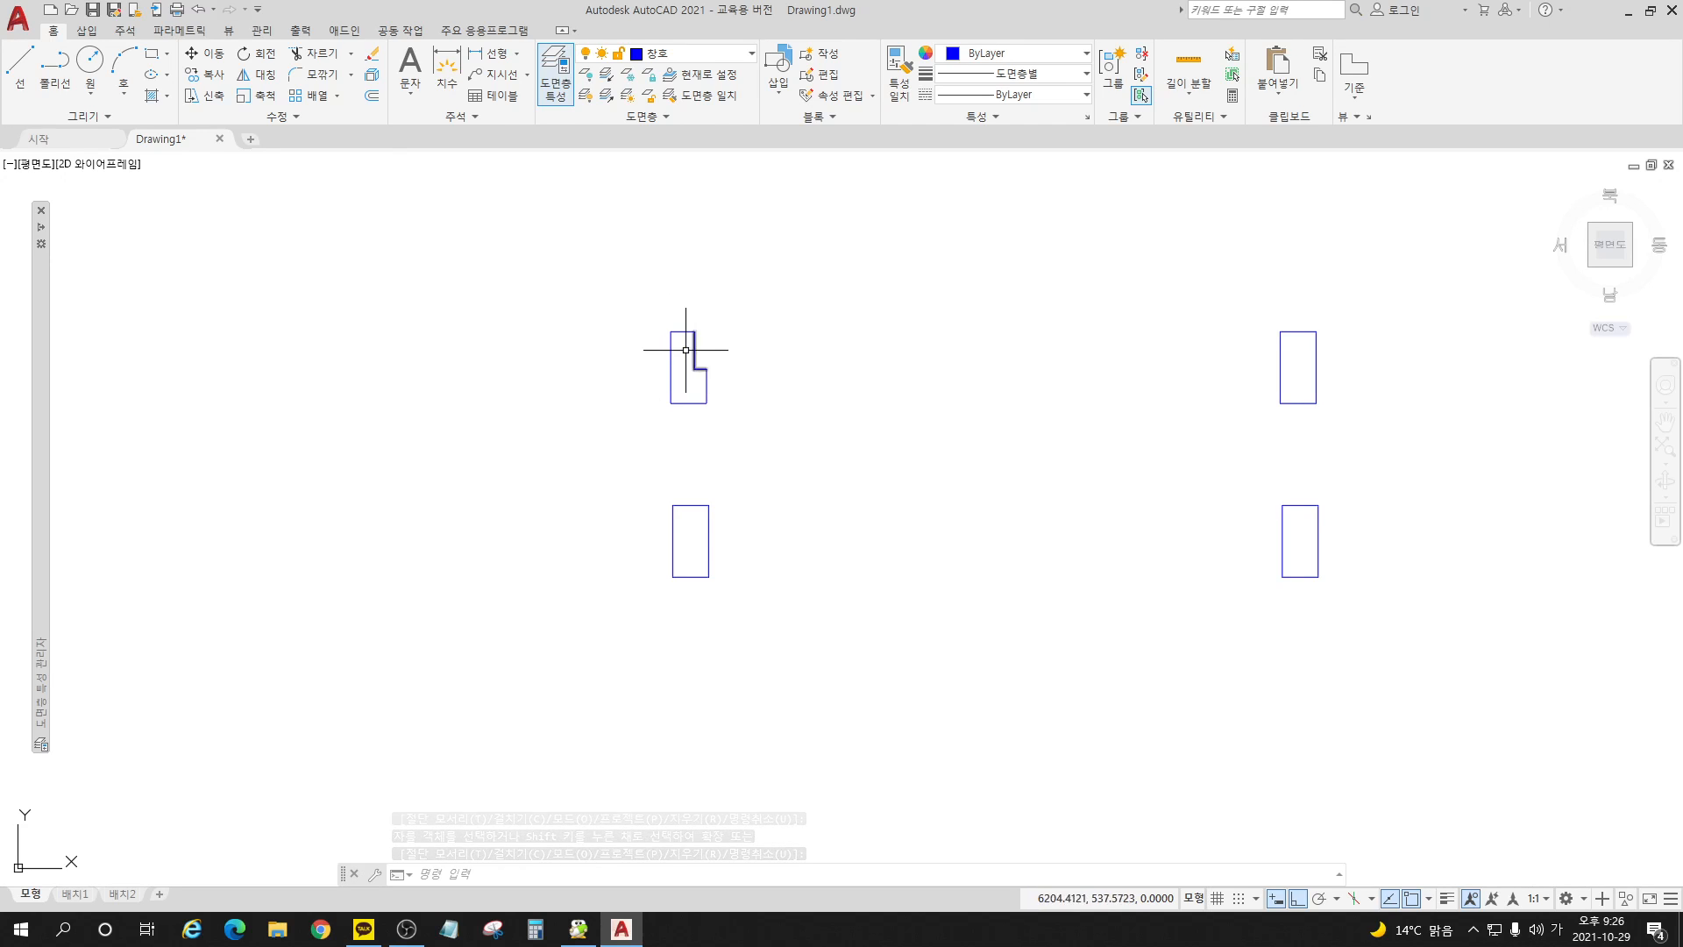
Step: Join the notch edges and the remaining outline of the L-shaped jamb into one polyline with PEDIT
left_click(280, 117)
left_click(260, 138)
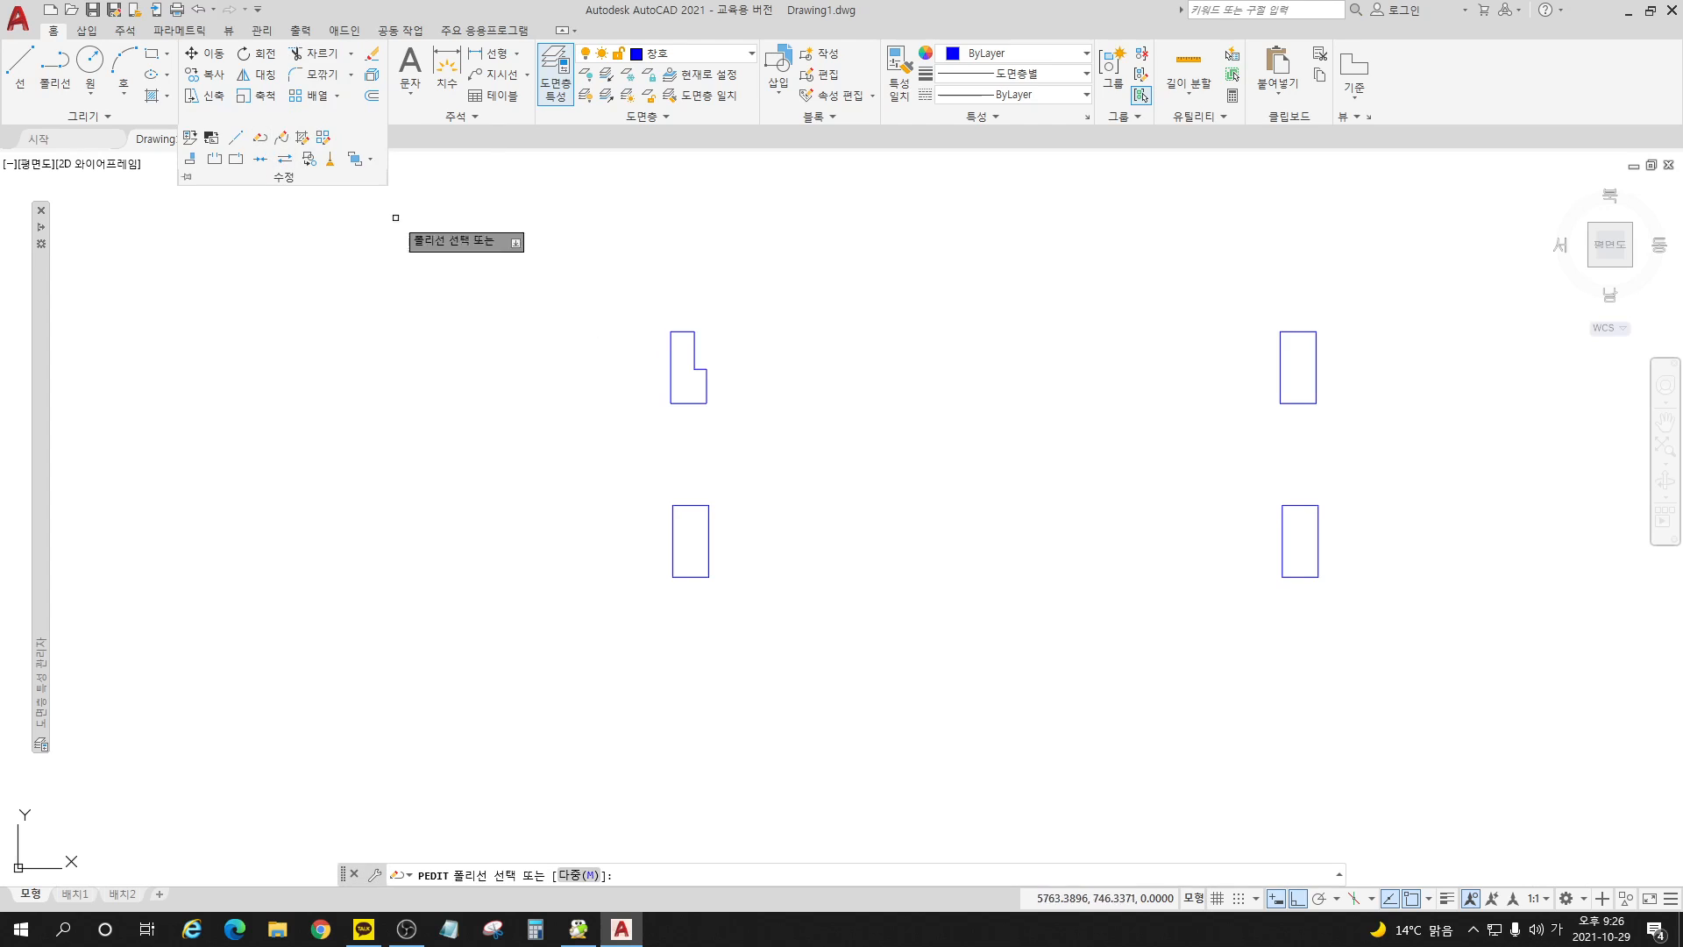
left_click(672, 364)
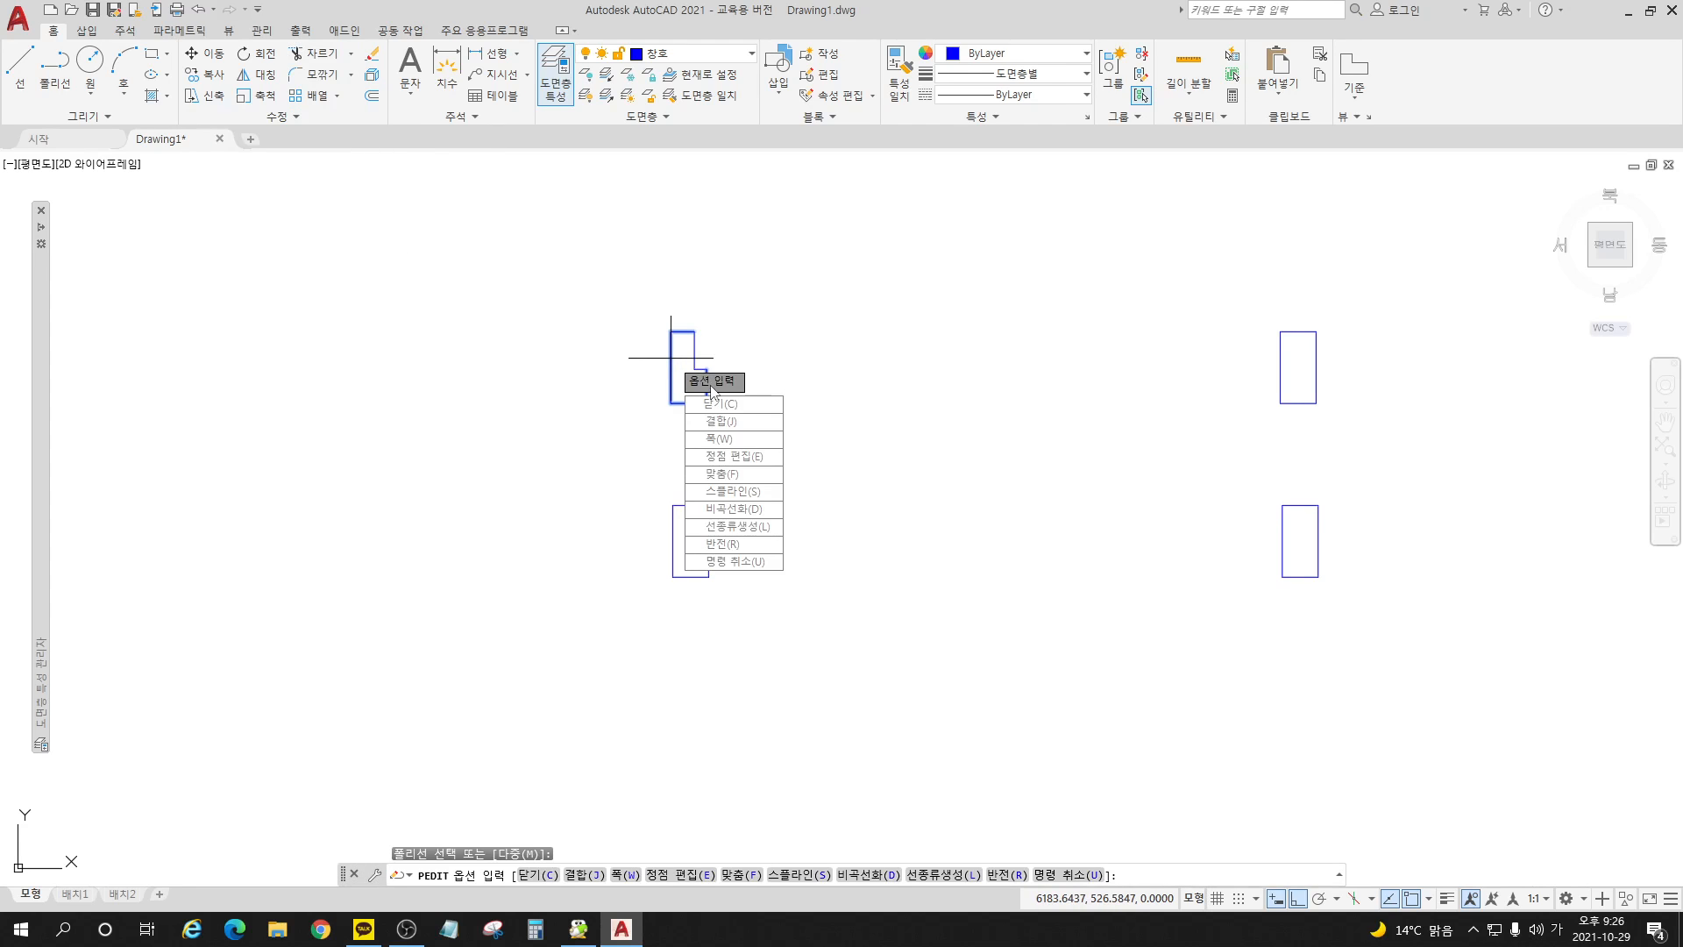
left_click(724, 423)
left_click(753, 441)
left_click(614, 301)
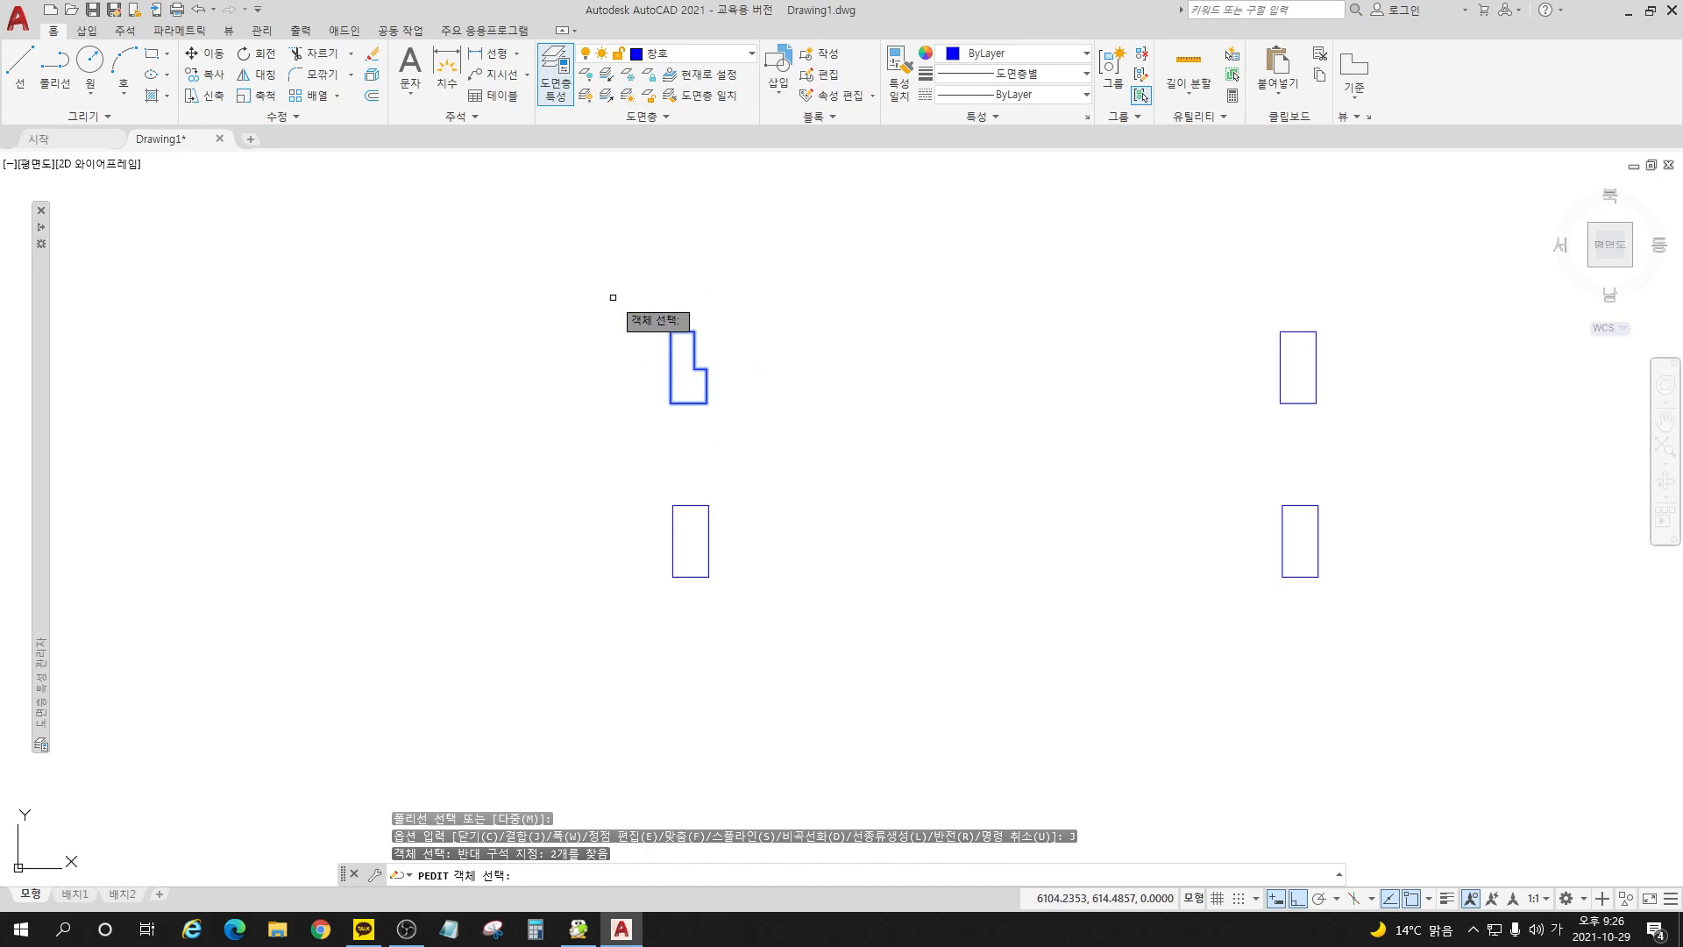
key("Return")
key("Return")
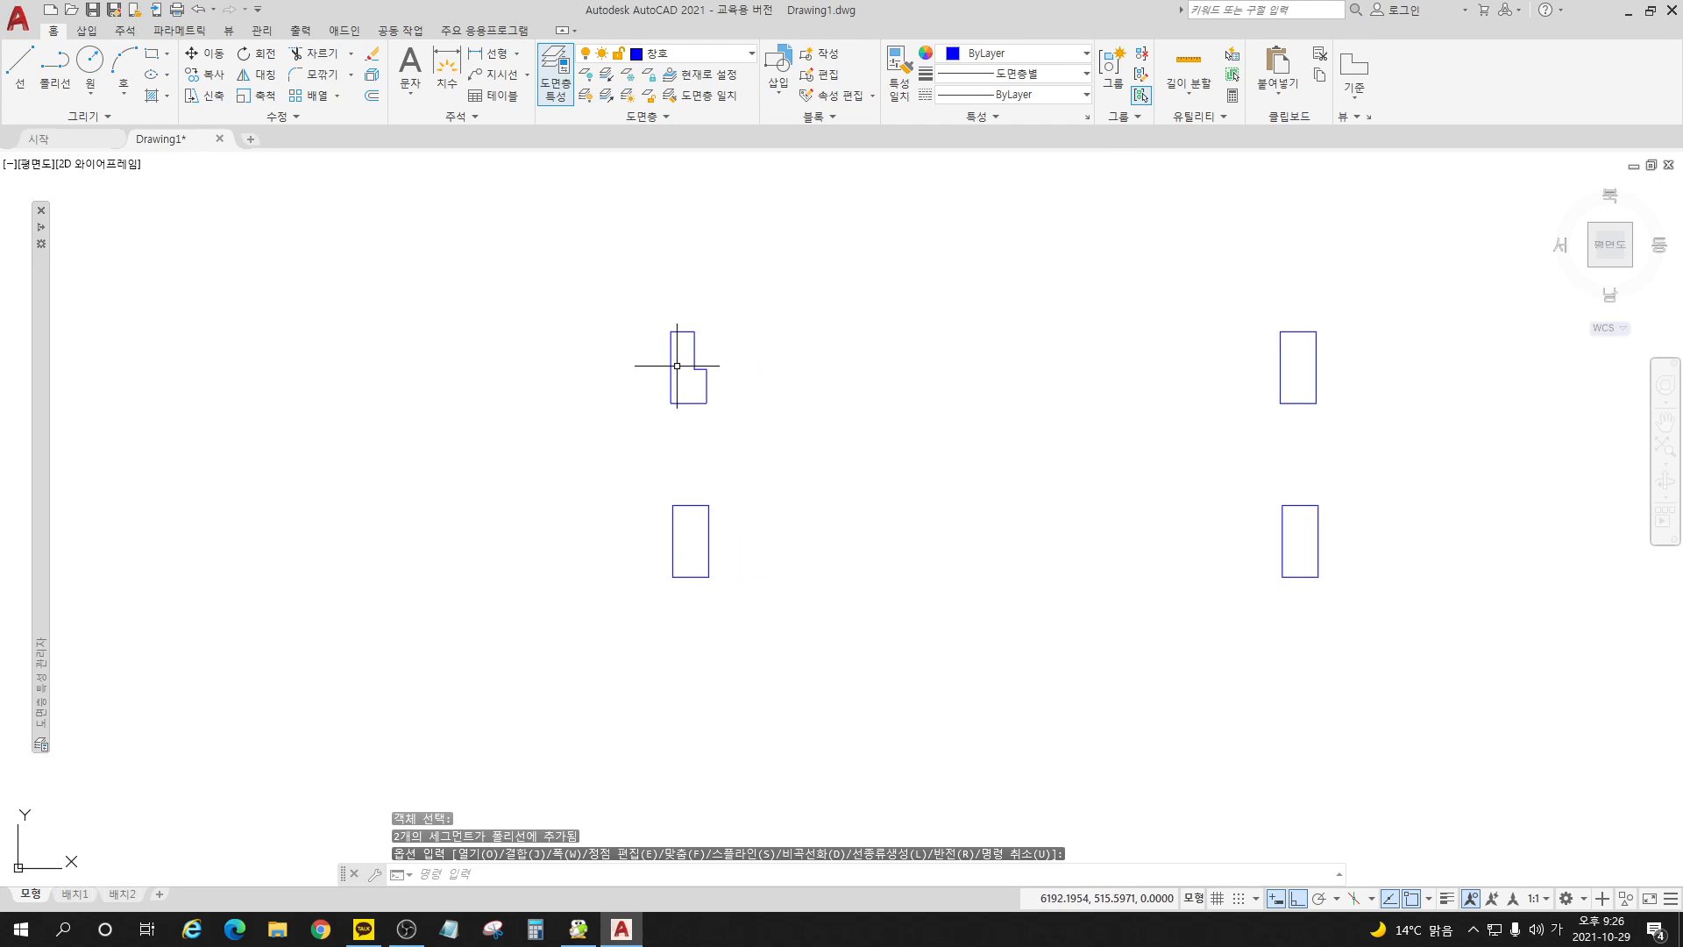
Step: Erase the L-shaped jamb and the rectangle above the right jamb
left_click(691, 373)
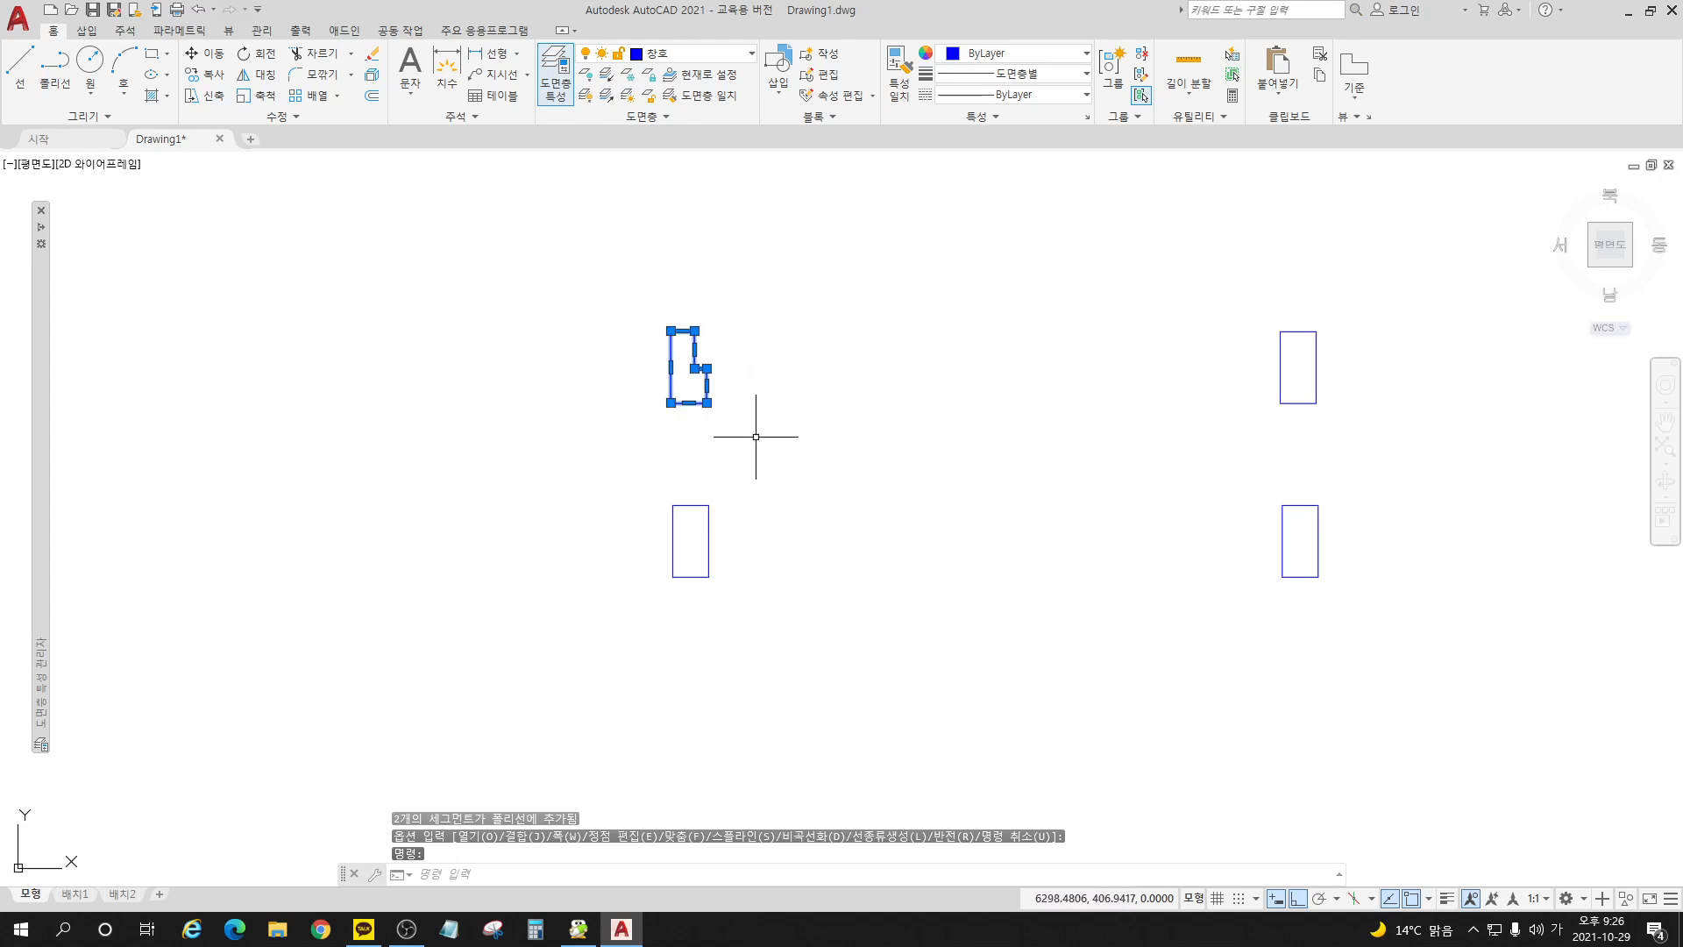
key("Delete")
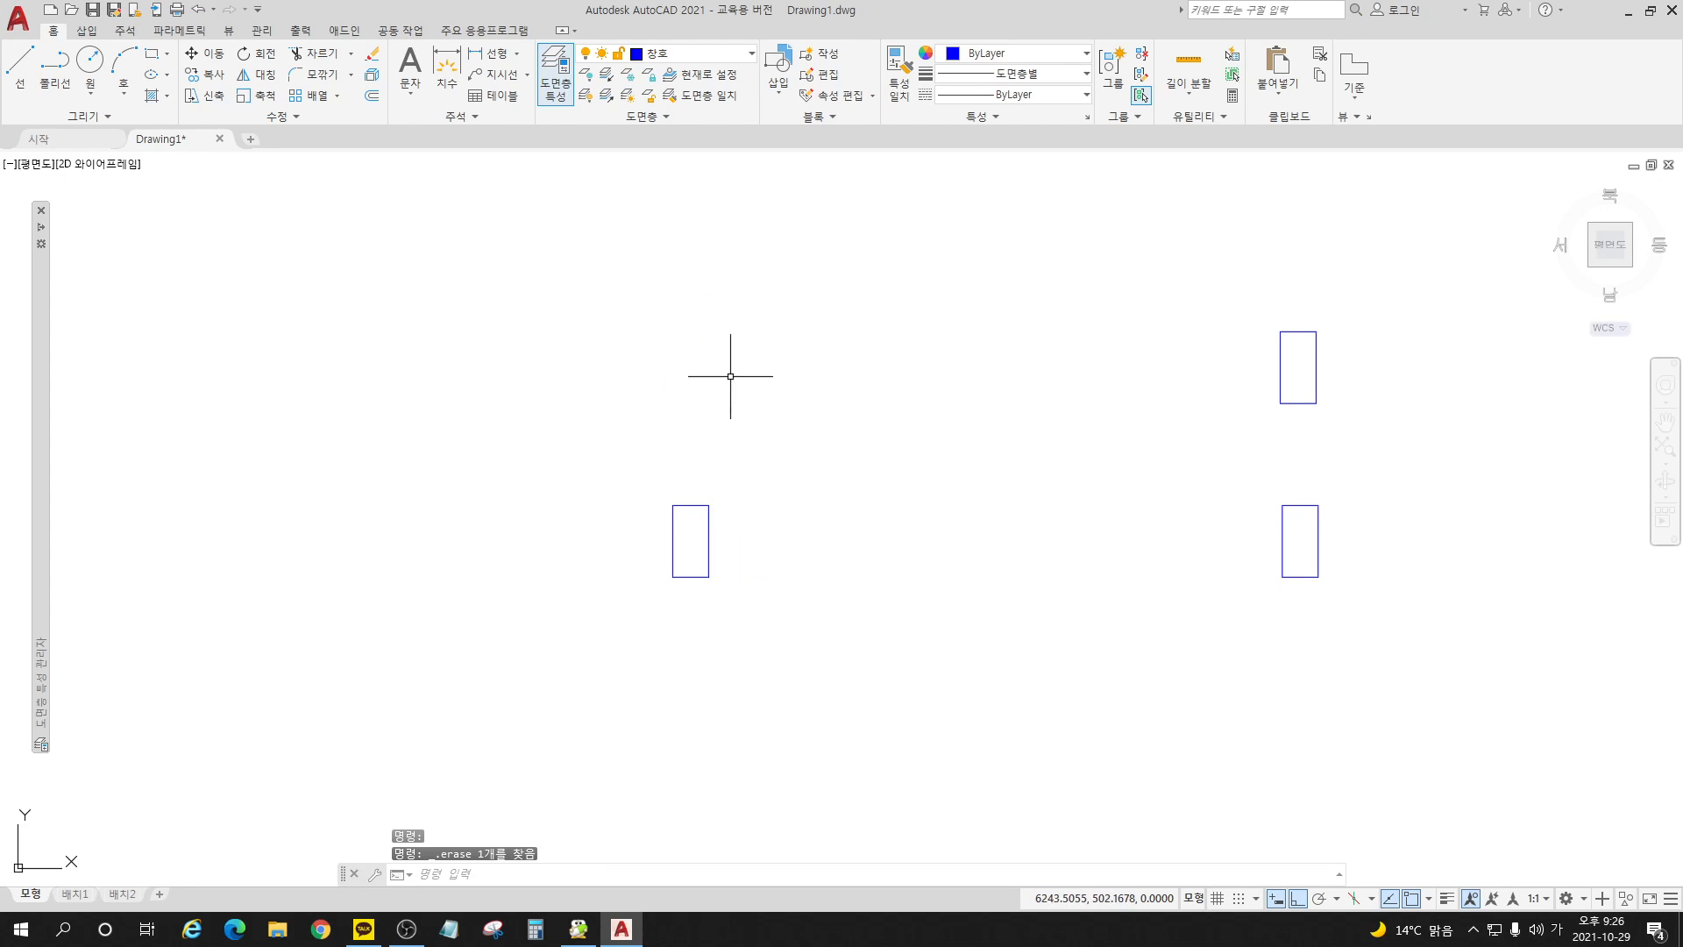
left_click(1476, 450)
left_click(1202, 258)
key("Delete")
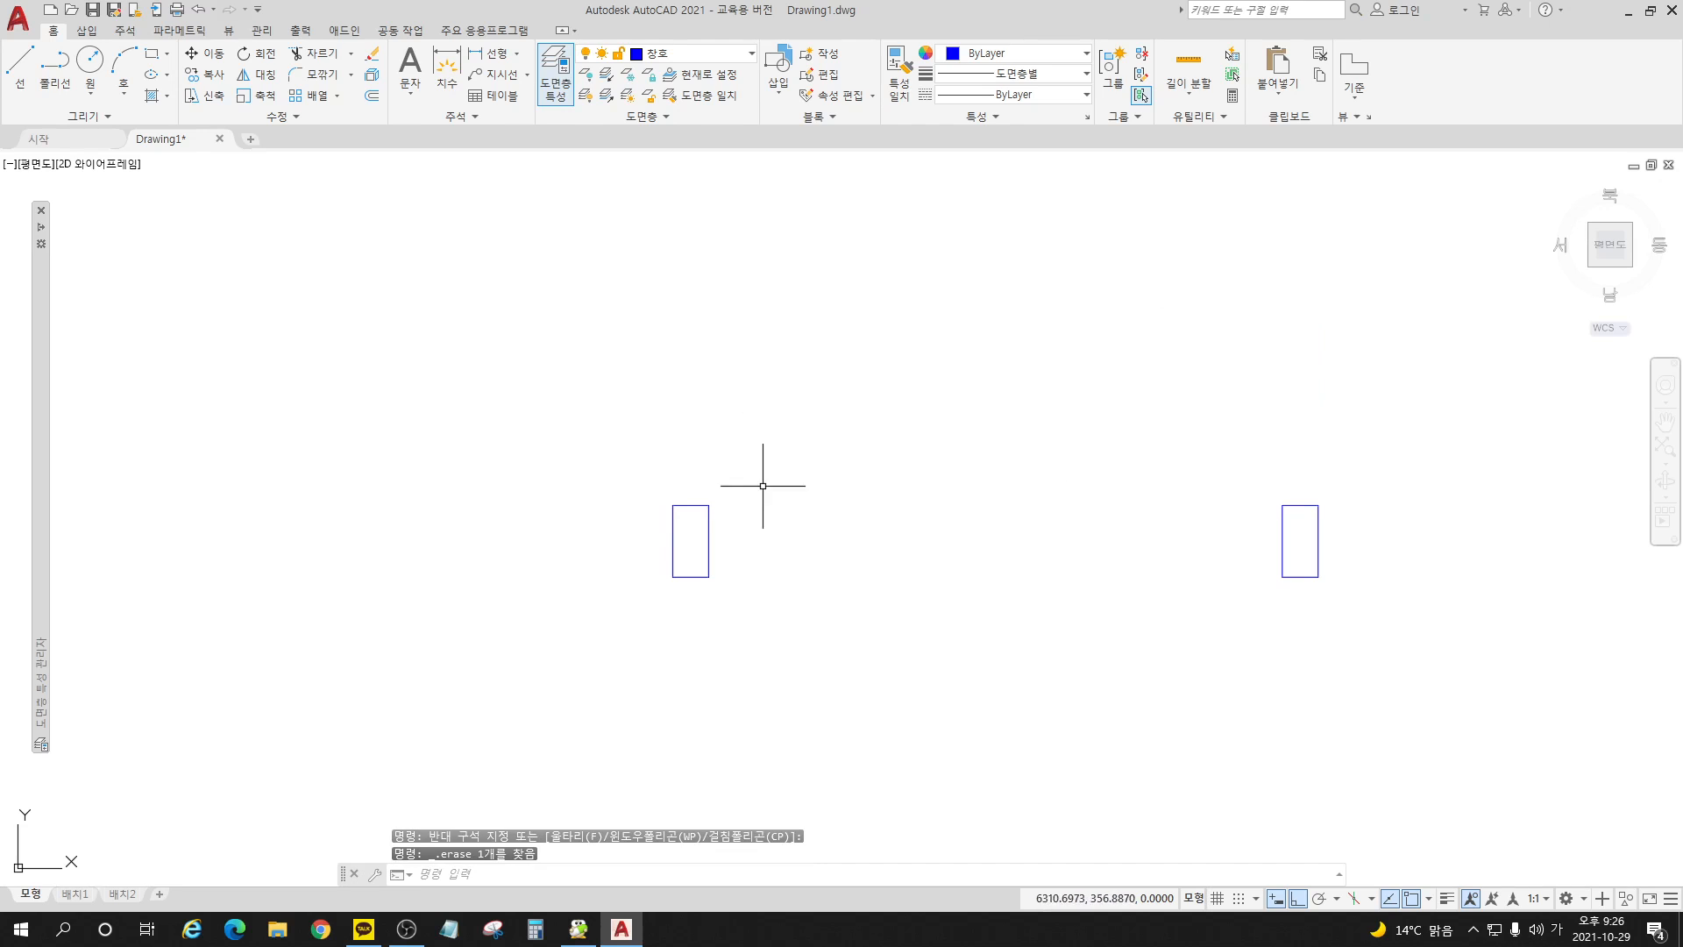
Step: Draw a circle centred on the left jamb's upper-right corner with its radius reaching the right jamb's upper-left corner
scroll(704, 589, "down", 2)
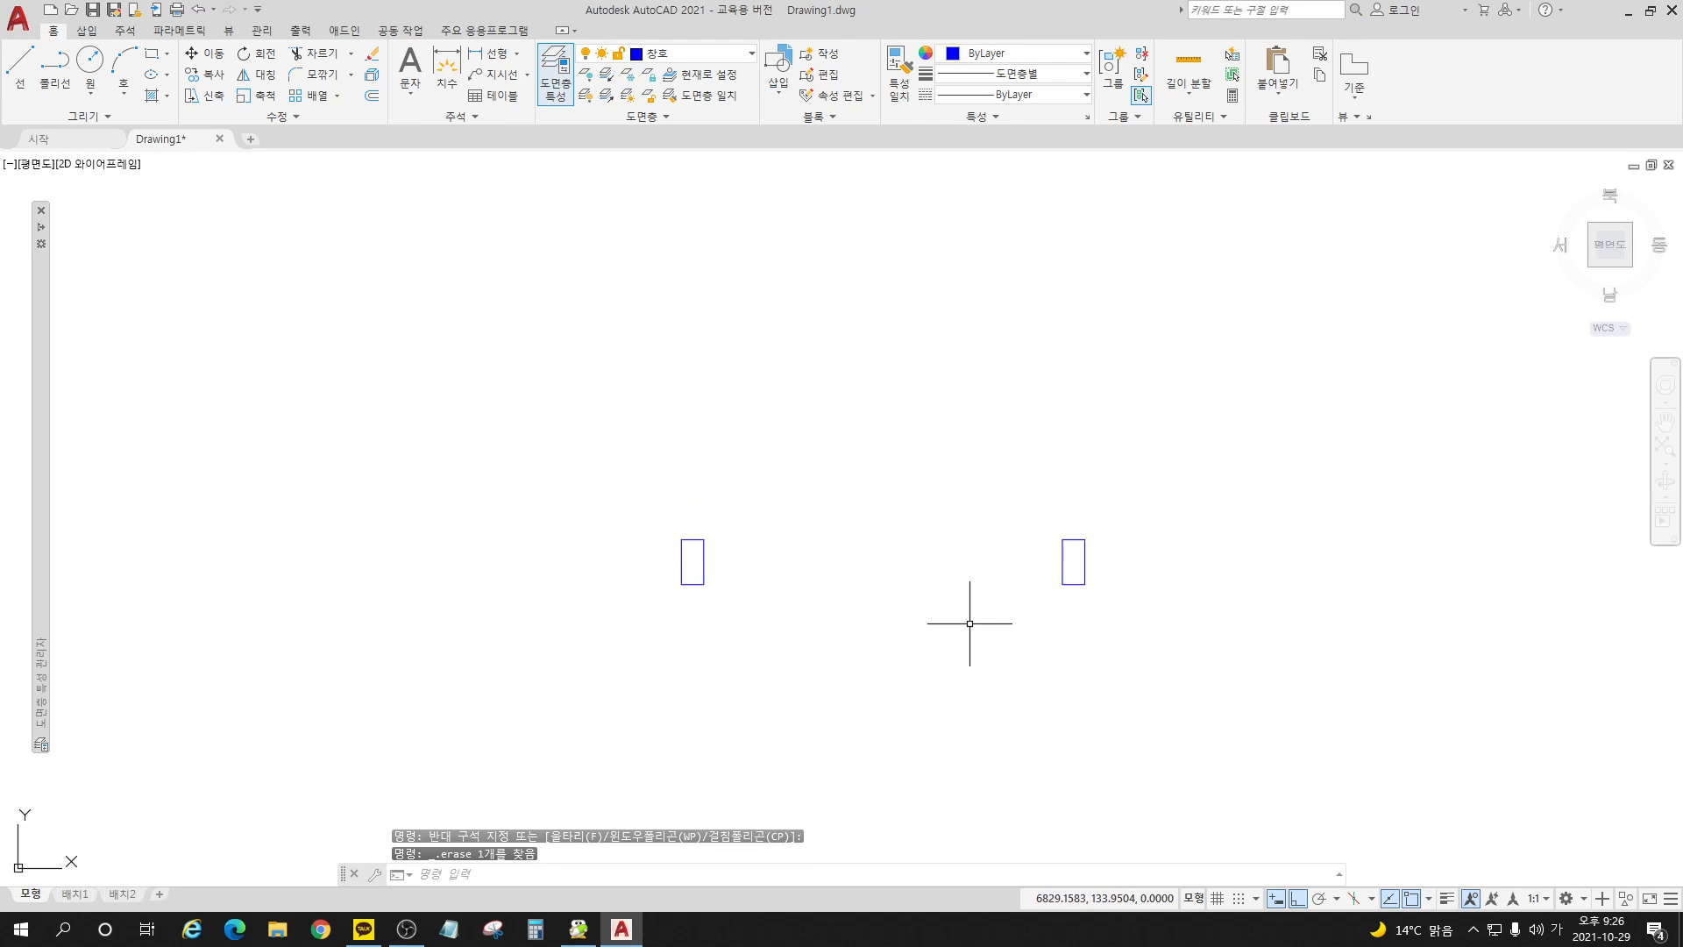
middle_click_drag(969, 620, 969, 702)
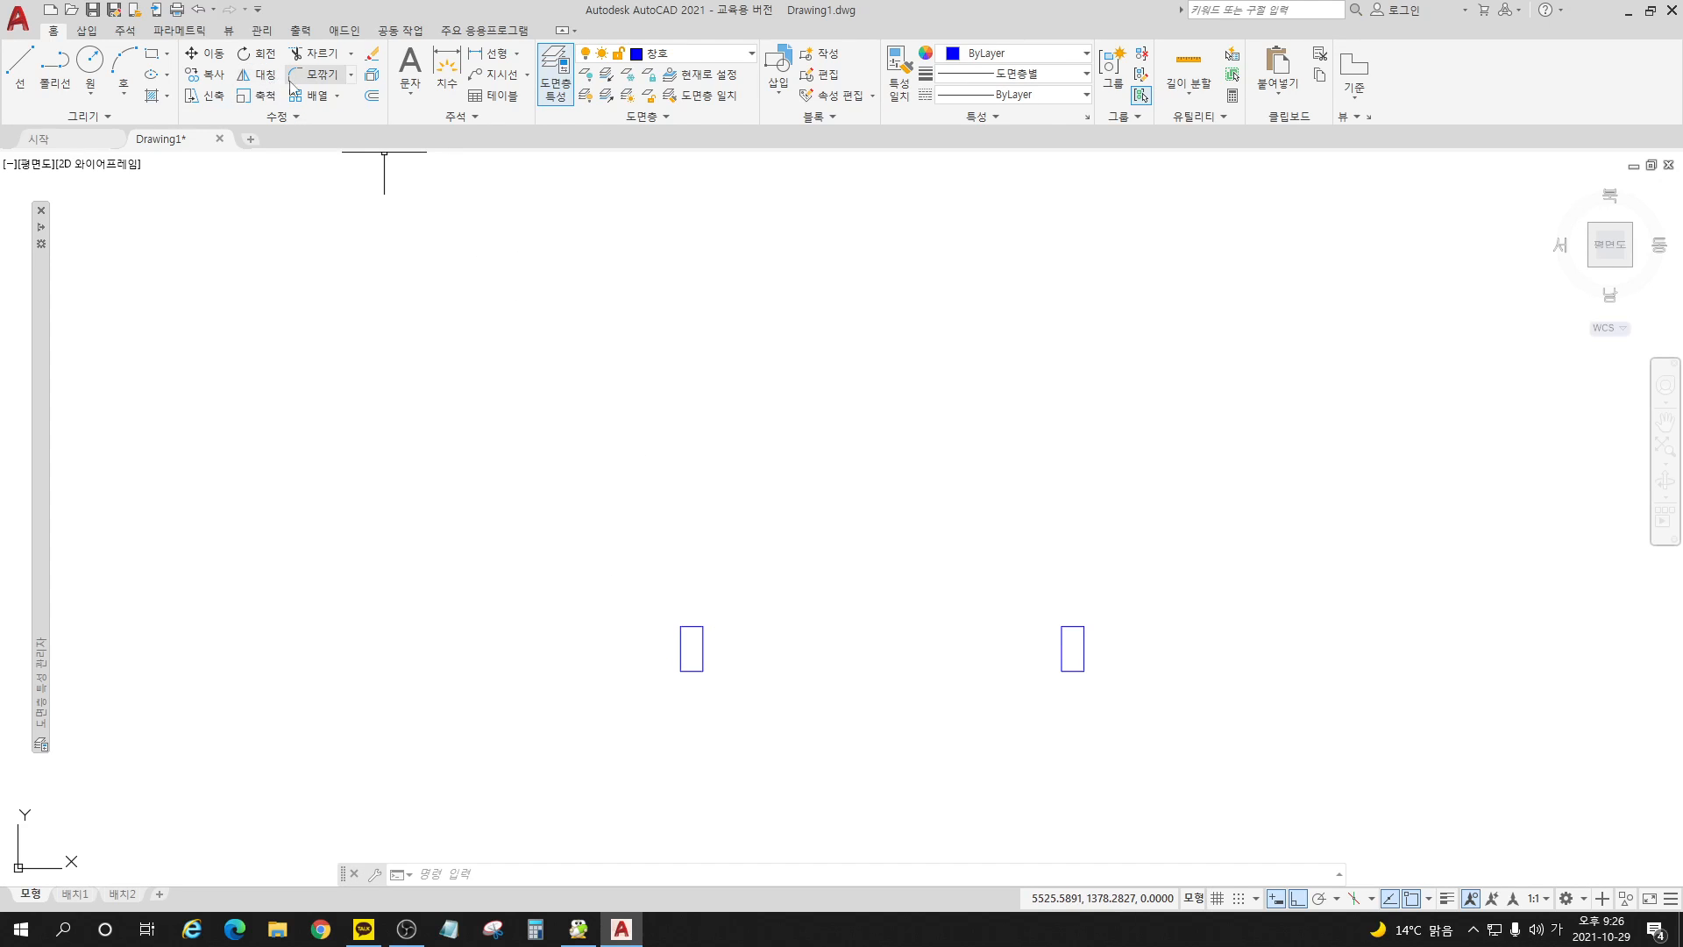
left_click(91, 63)
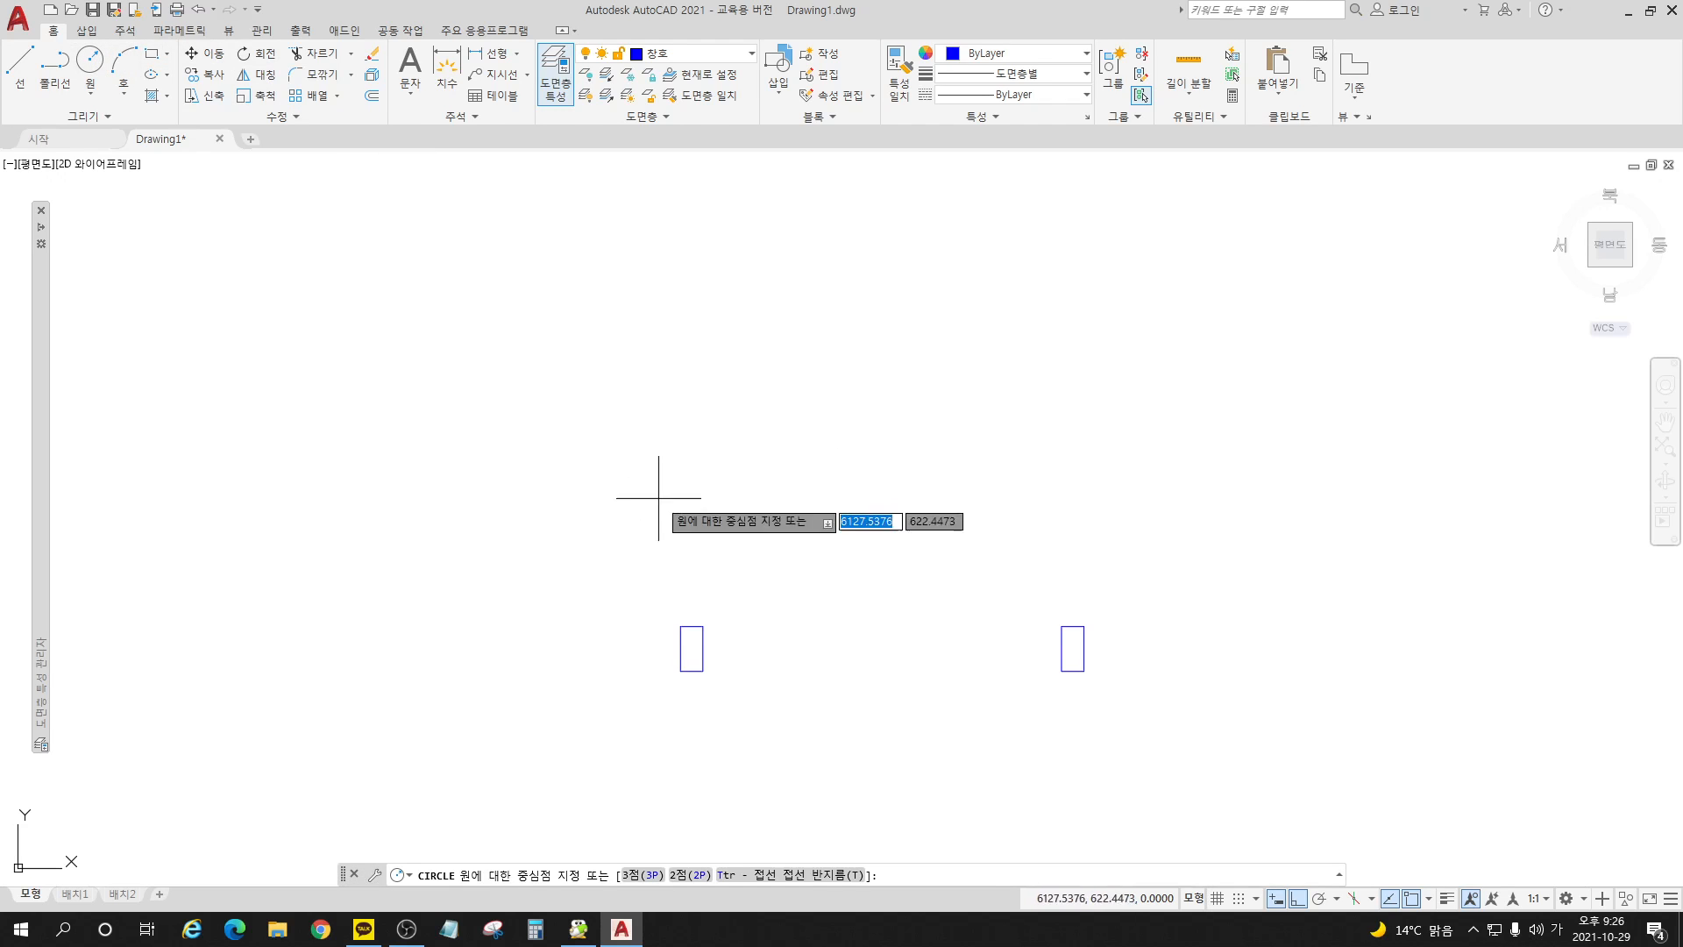
left_click(704, 626)
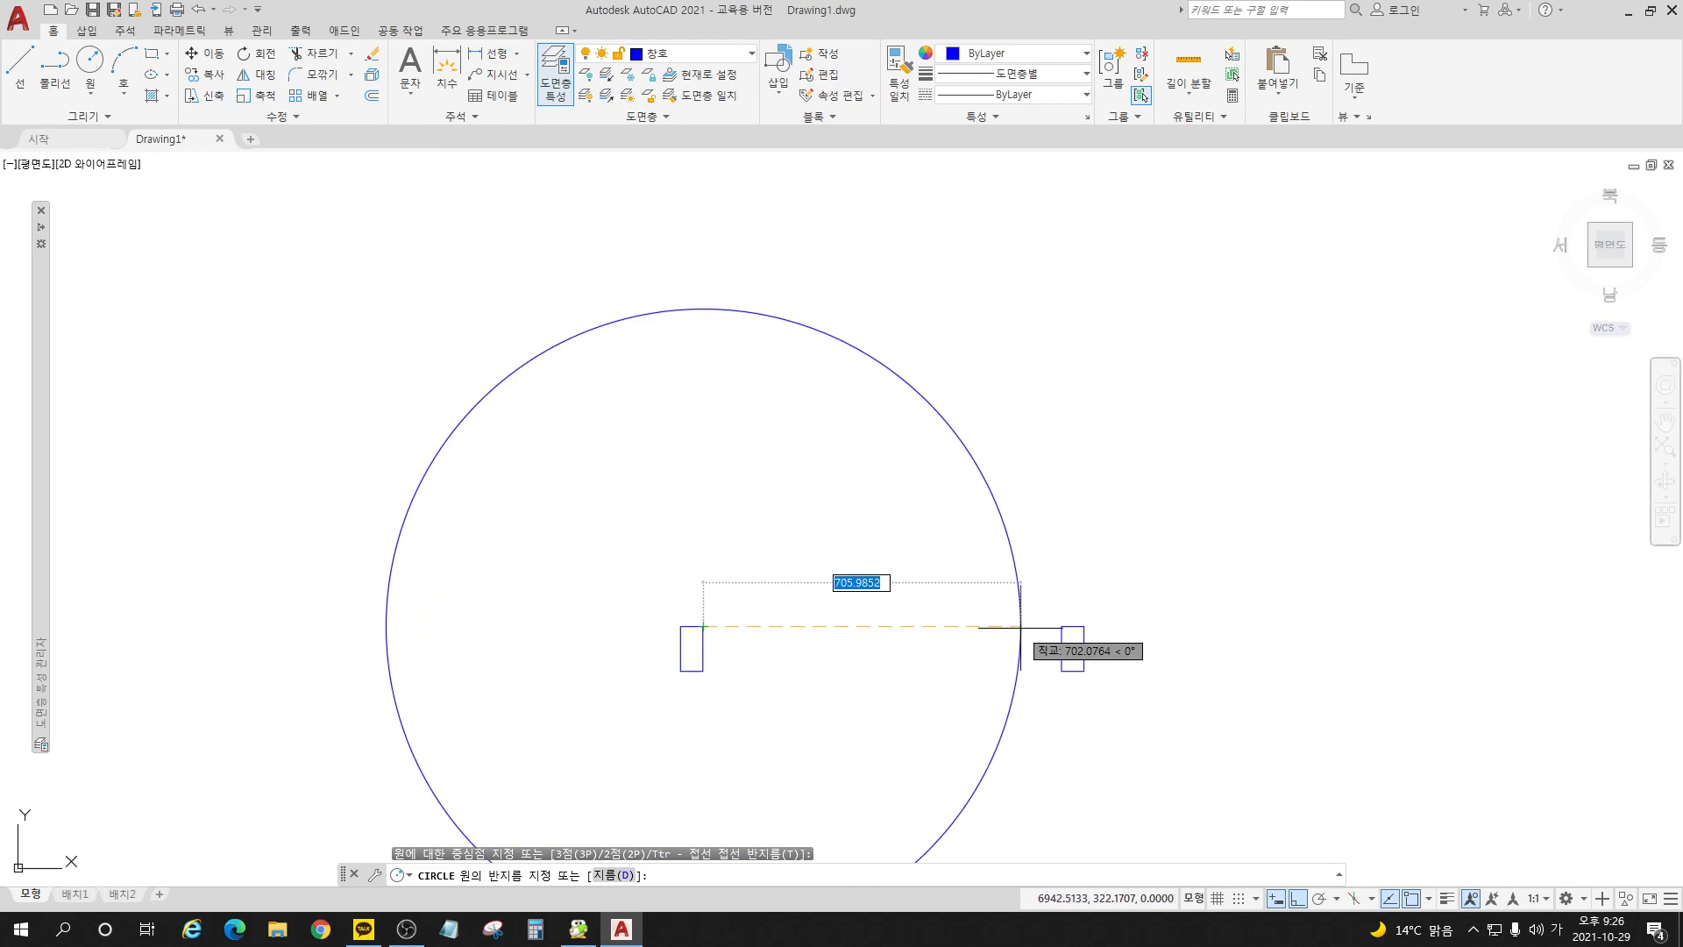
left_click(1060, 625)
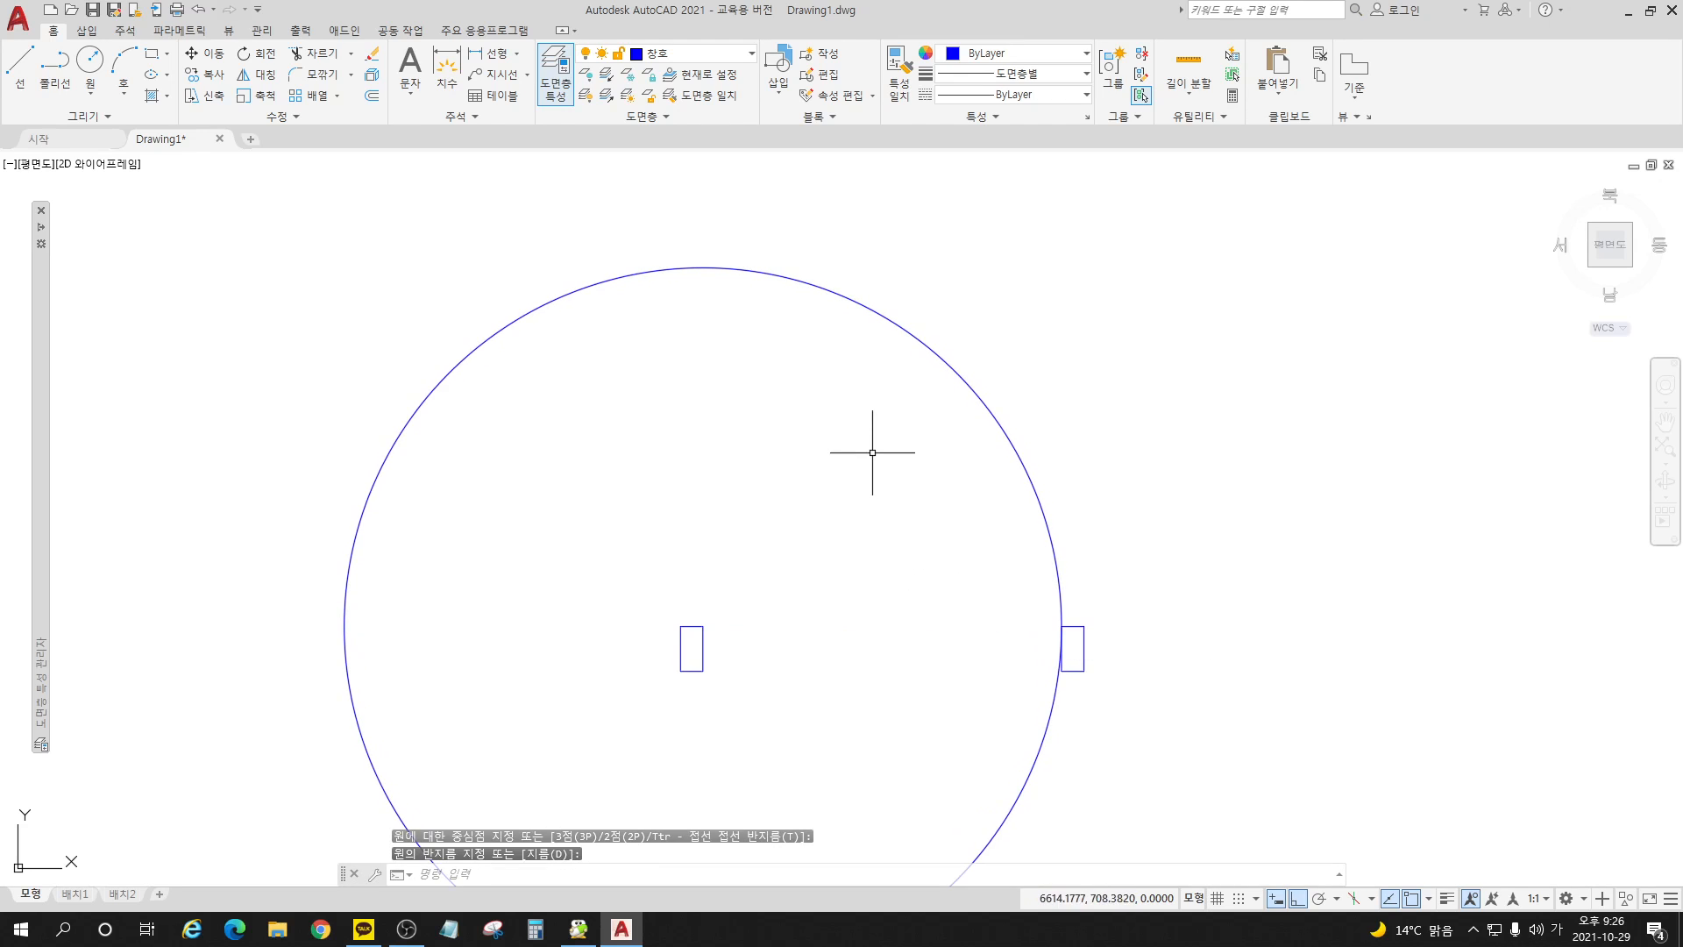
Step: Draw a vertical line from the circle's centre at the left jamb's corner up to the top of the circle
scroll(872, 451, "down", 4)
scroll(785, 486, "up", 2)
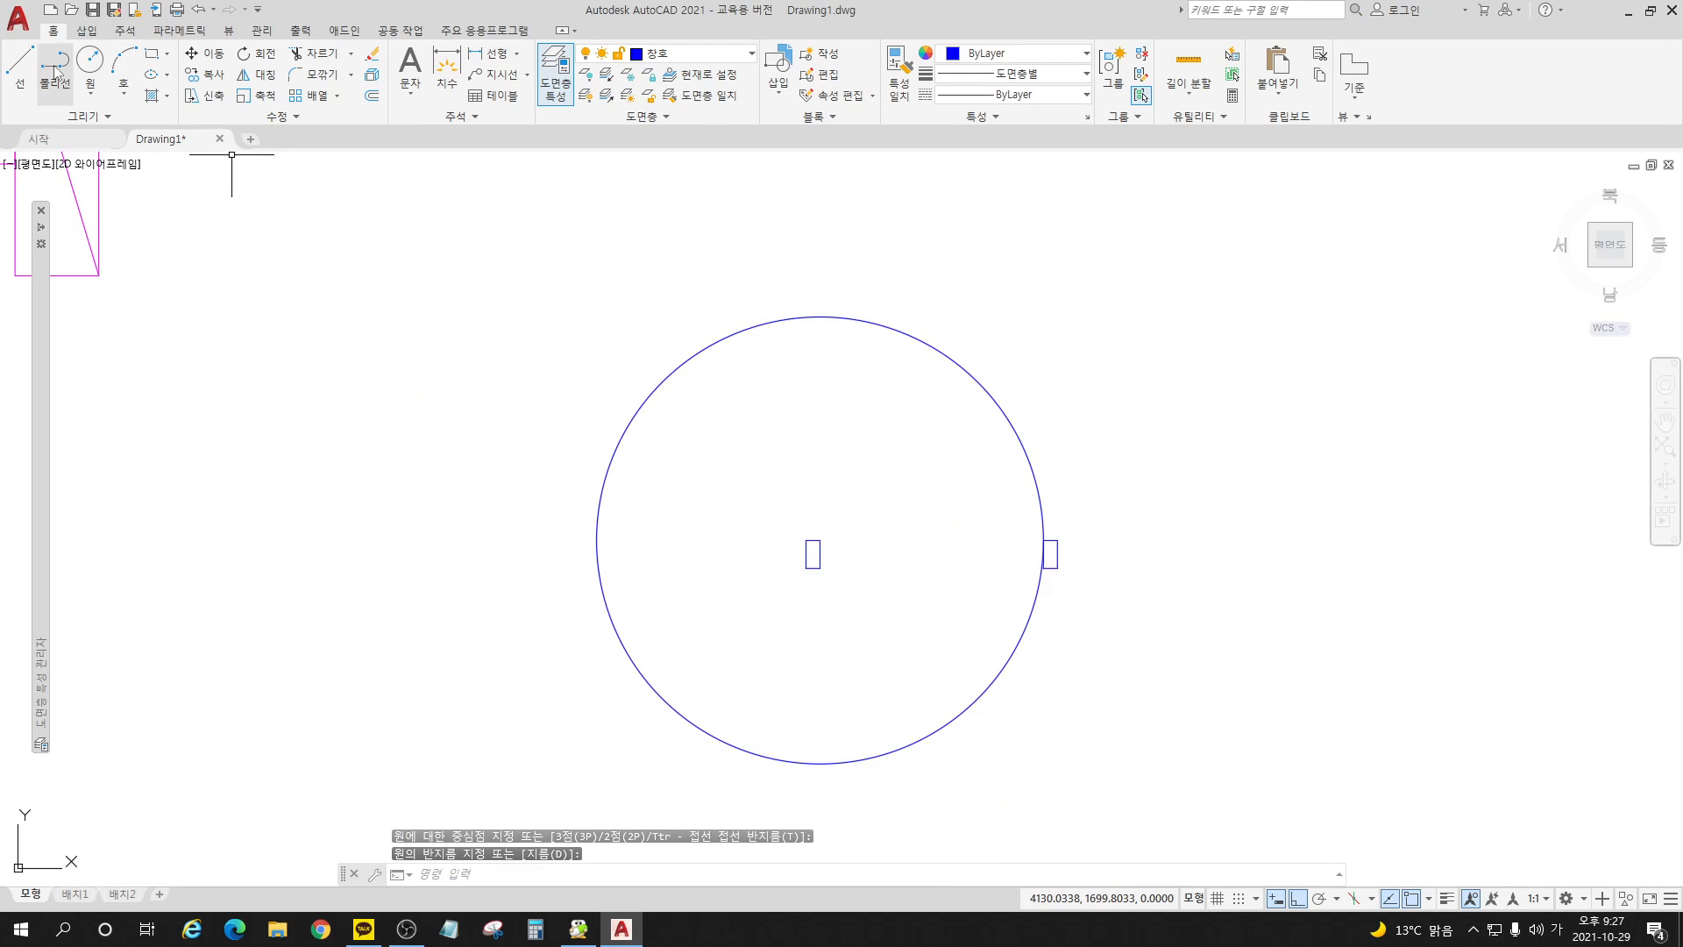
left_click(20, 63)
left_click(820, 539)
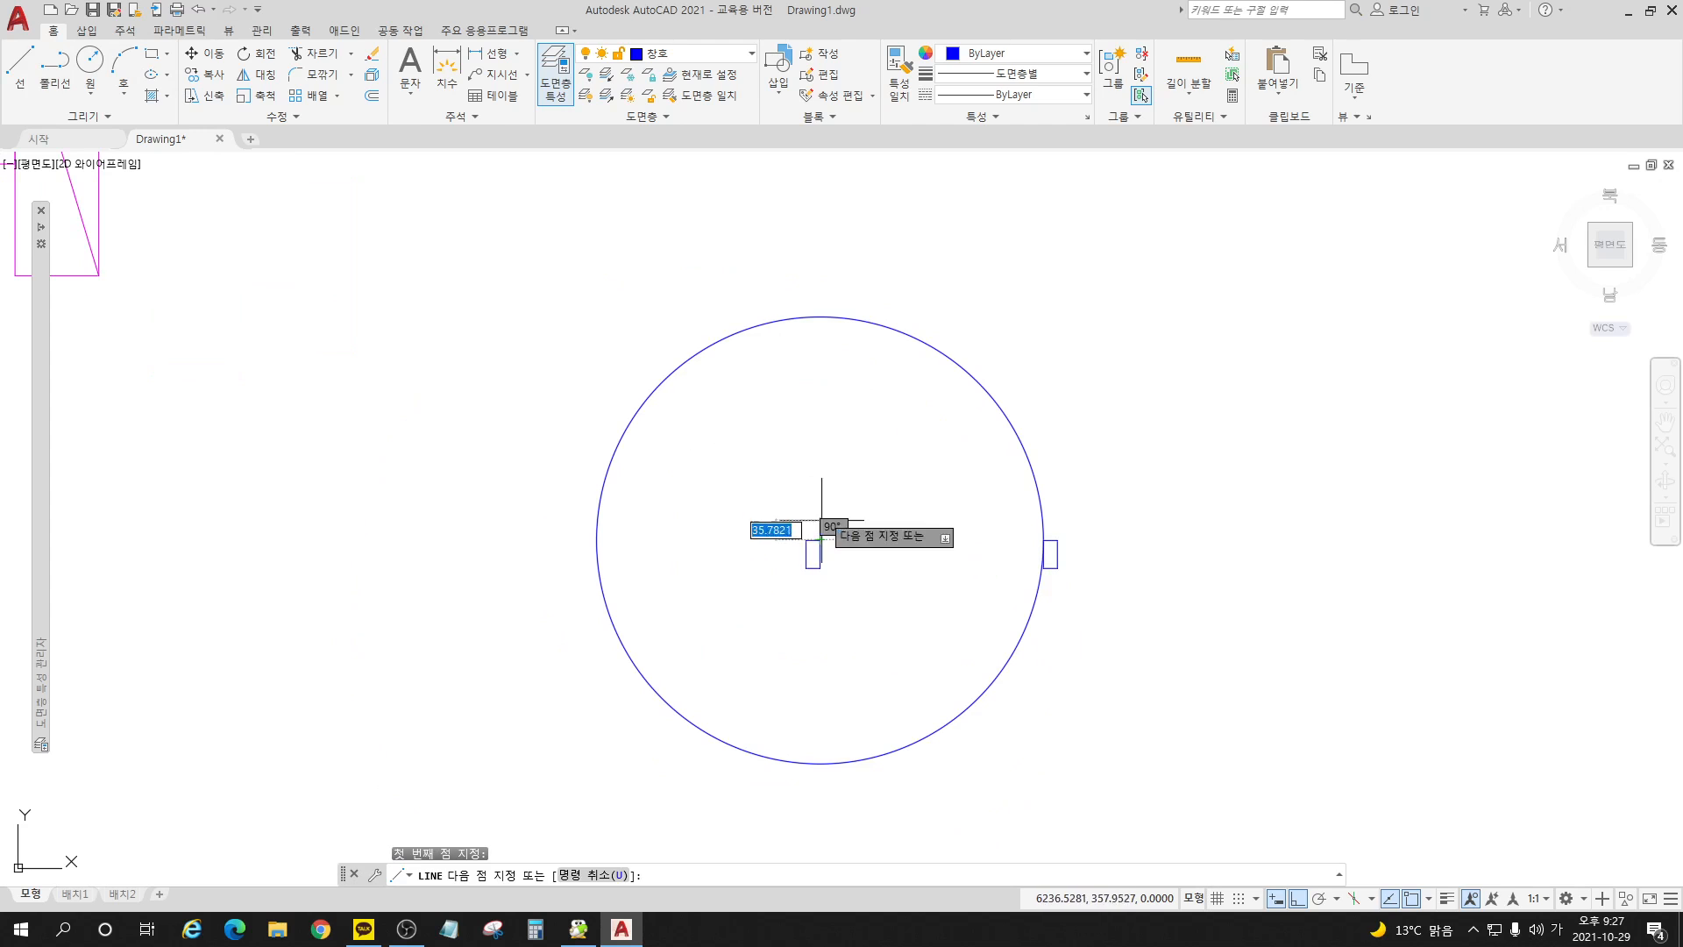
left_click(820, 316)
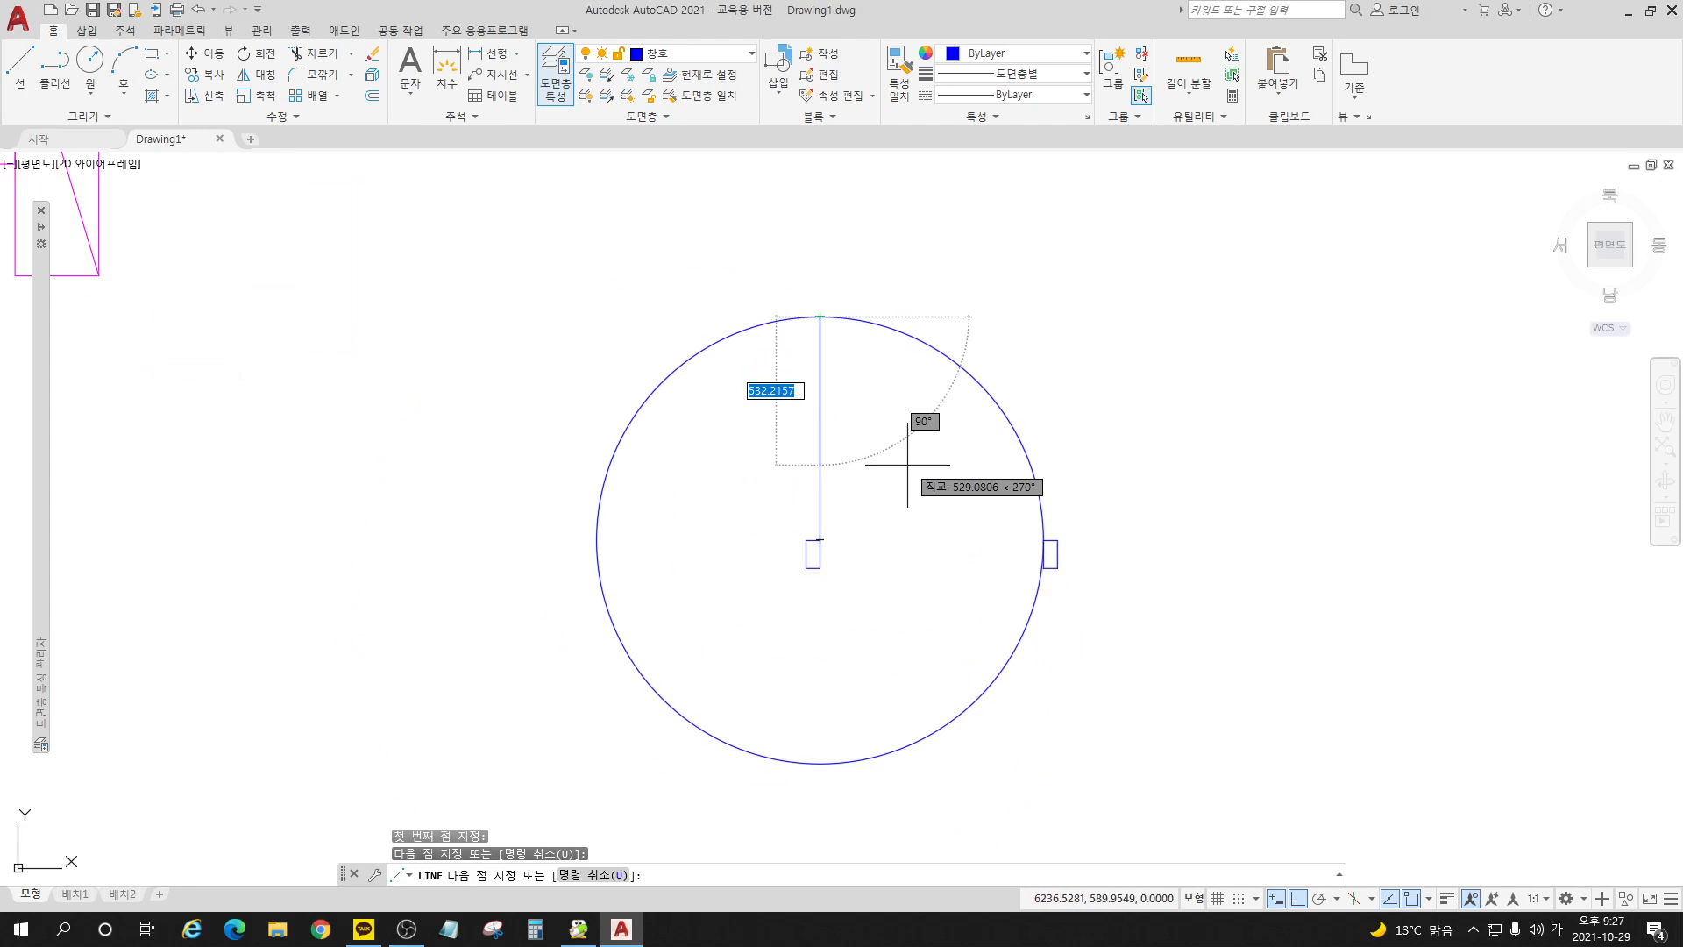
key("Return")
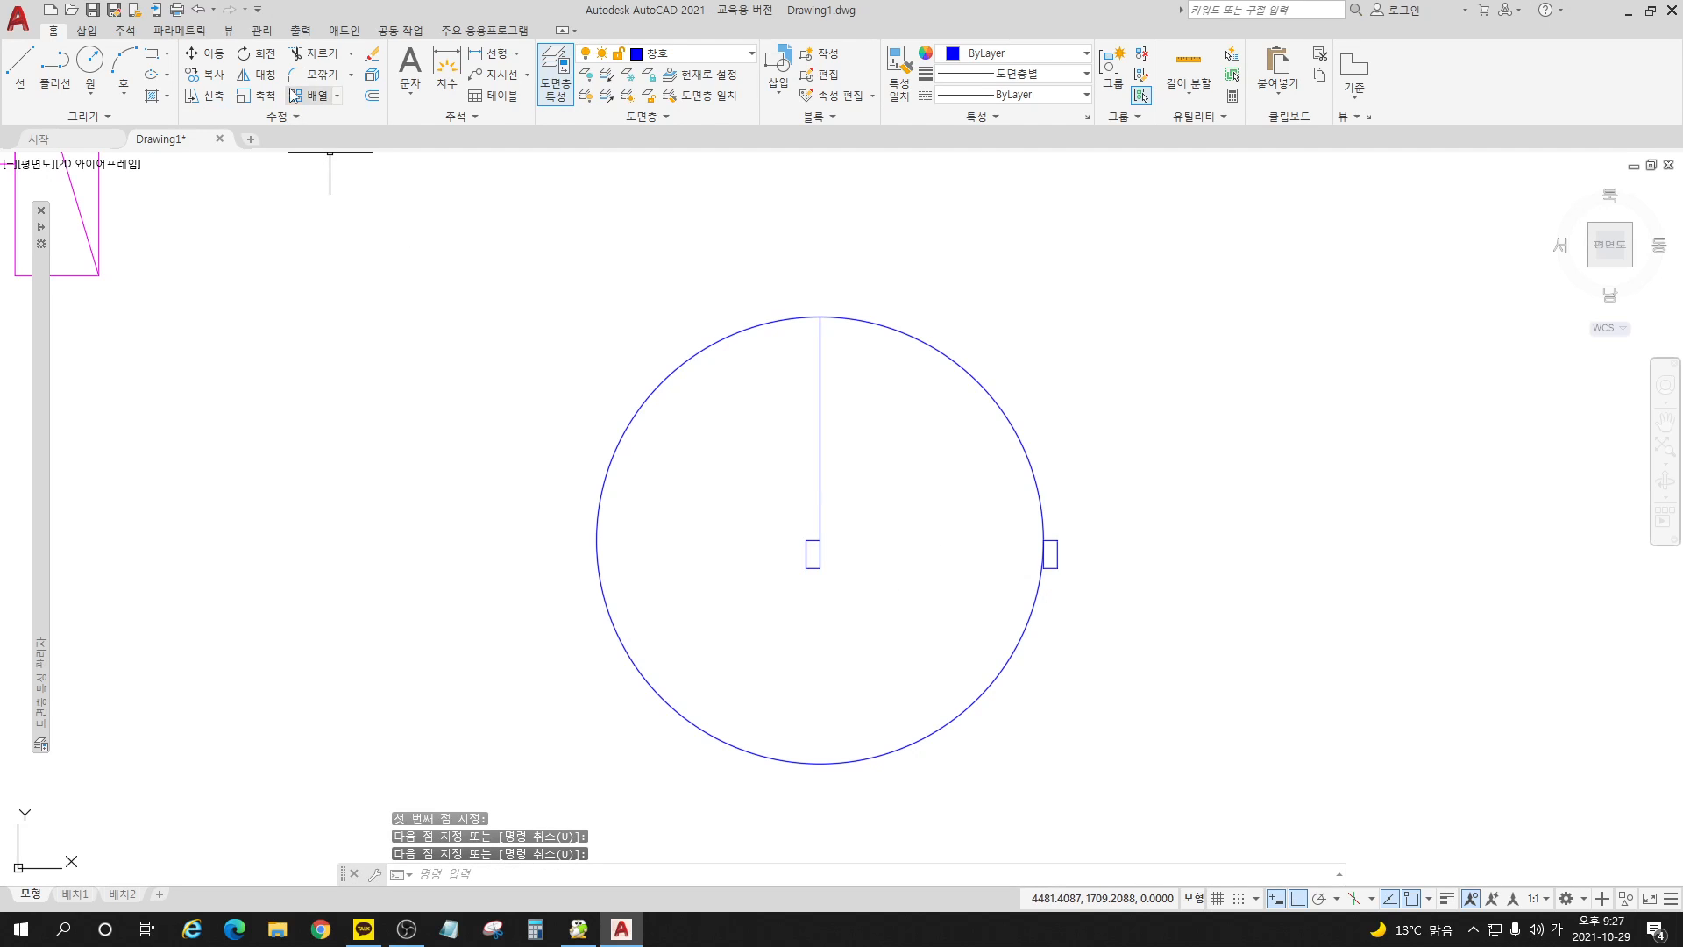
Step: Trim the circle to leave only the upper-right quarter arc as the door swing
left_click(309, 55)
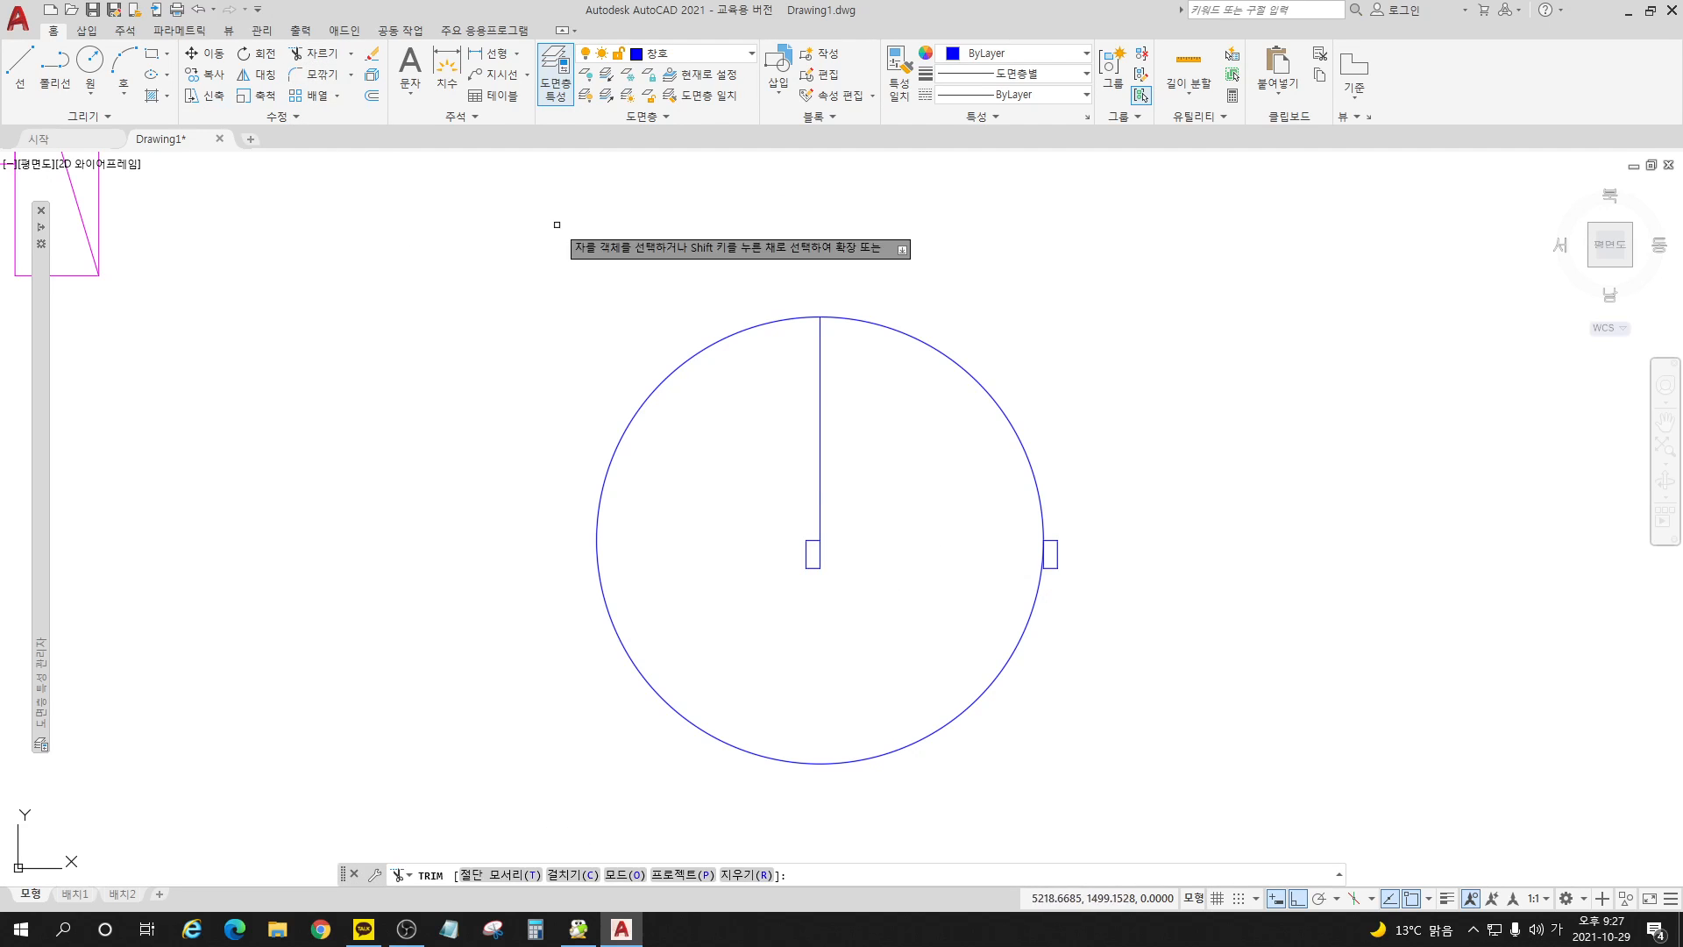
left_click(678, 365)
key("Return")
Step: Offset the vertical door line by 50 toward the inside of the swing arc to form the leaf's second edge
scroll(921, 406, "up", 3)
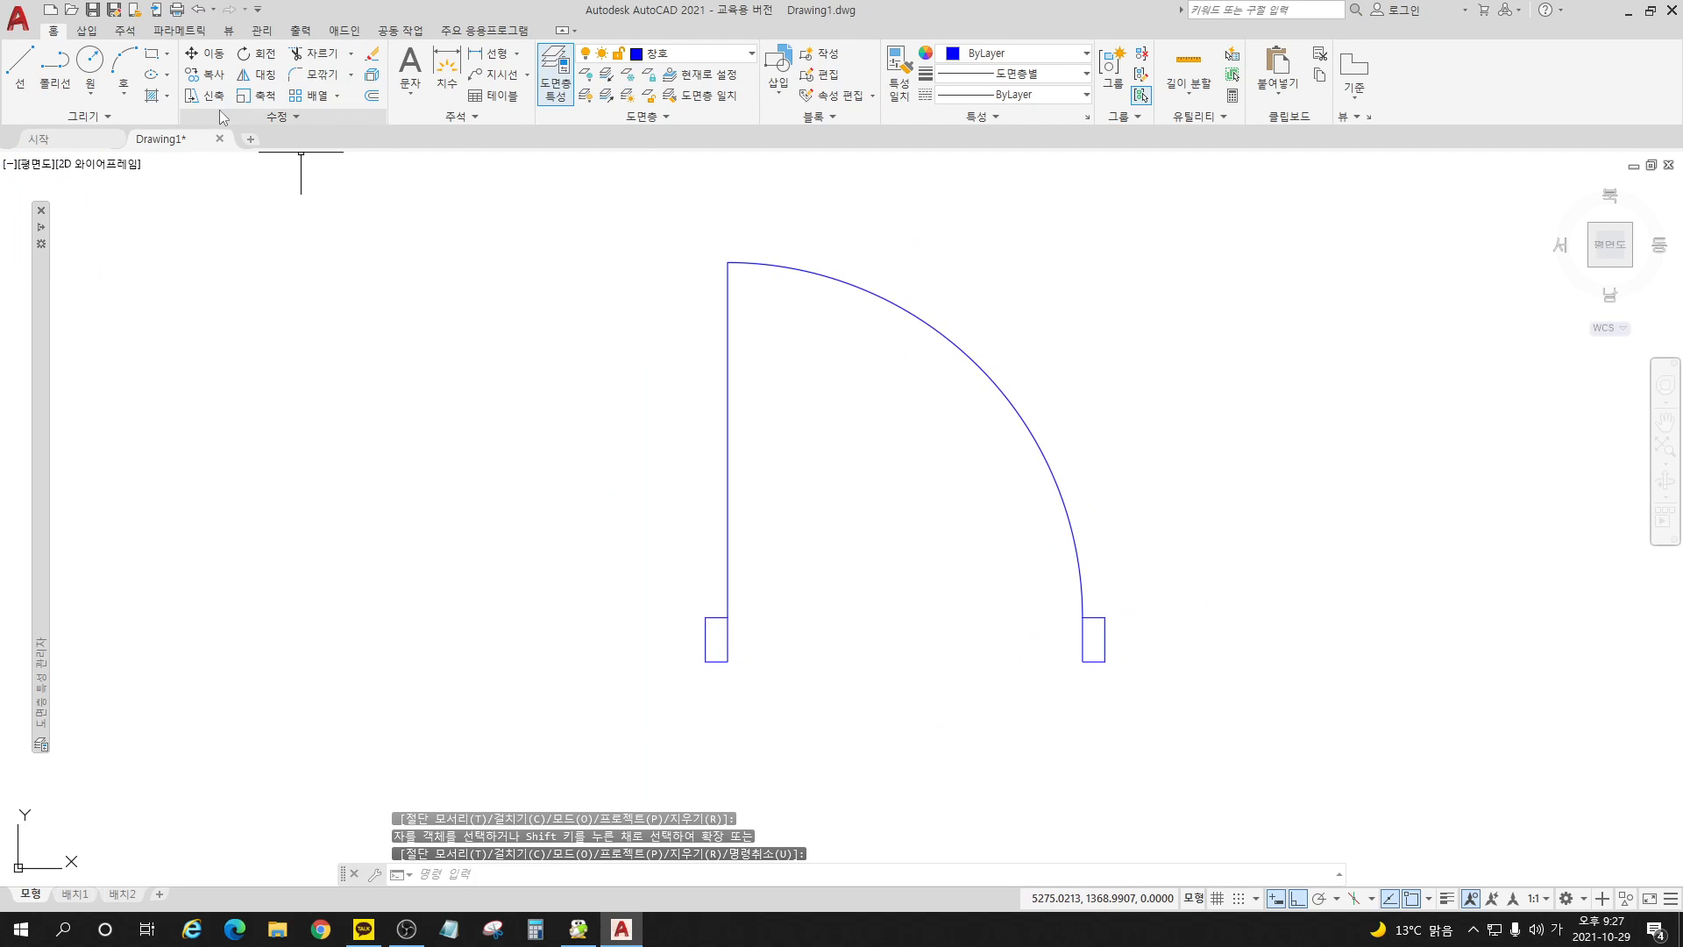
left_click(372, 95)
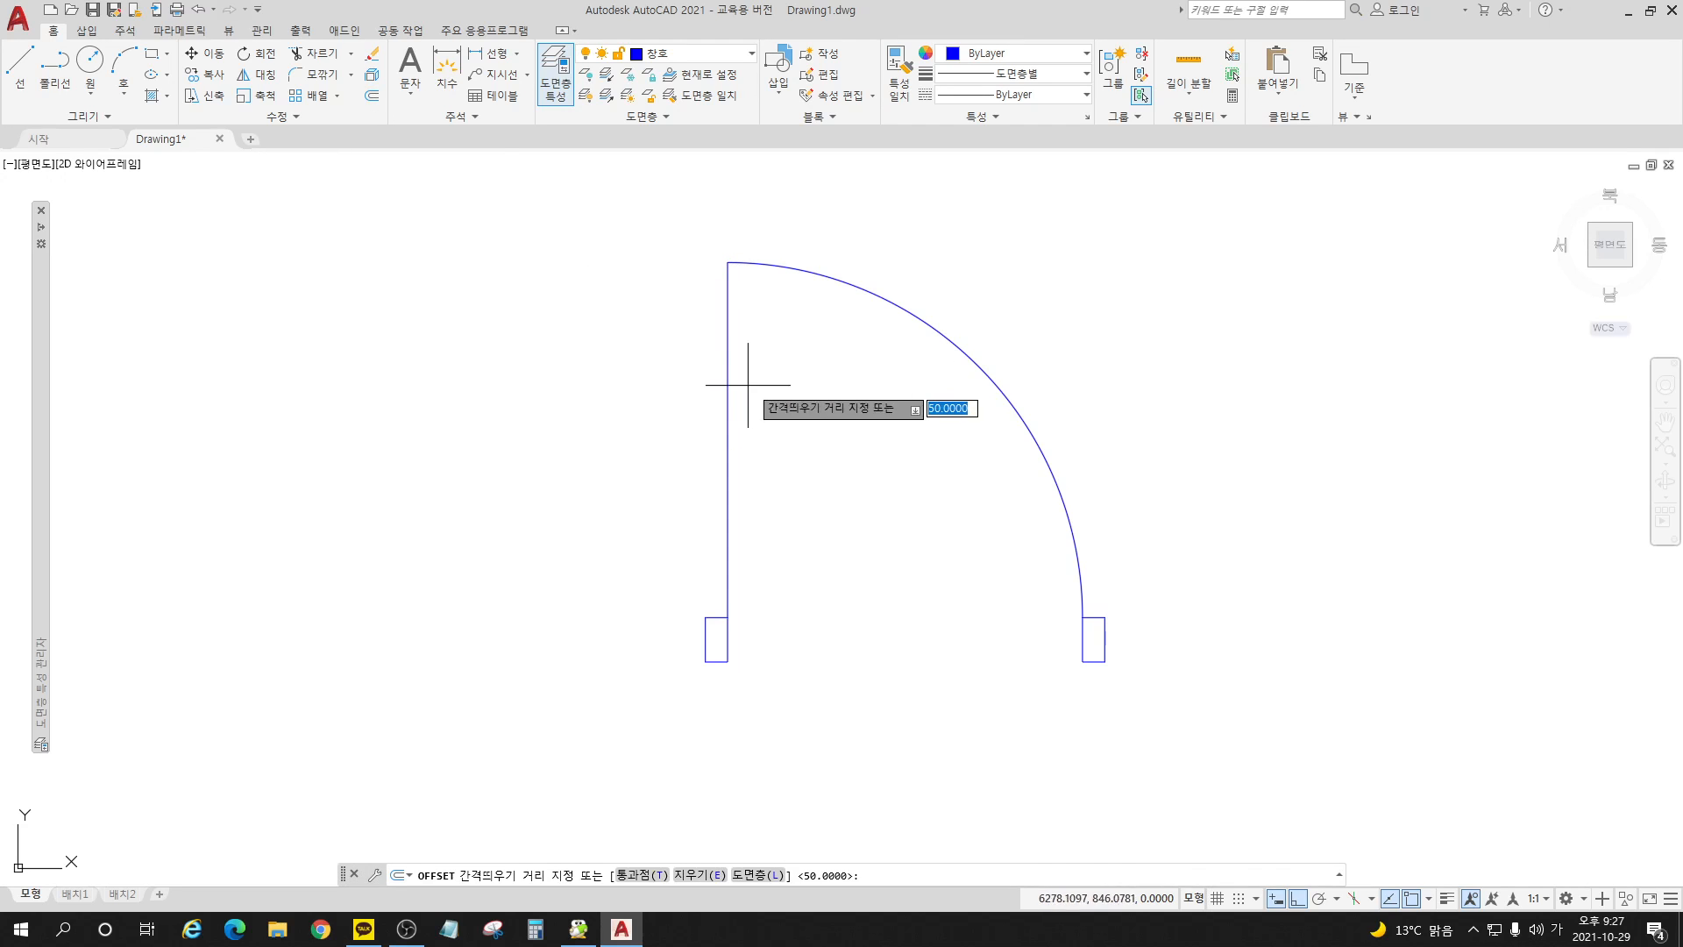
key("Return")
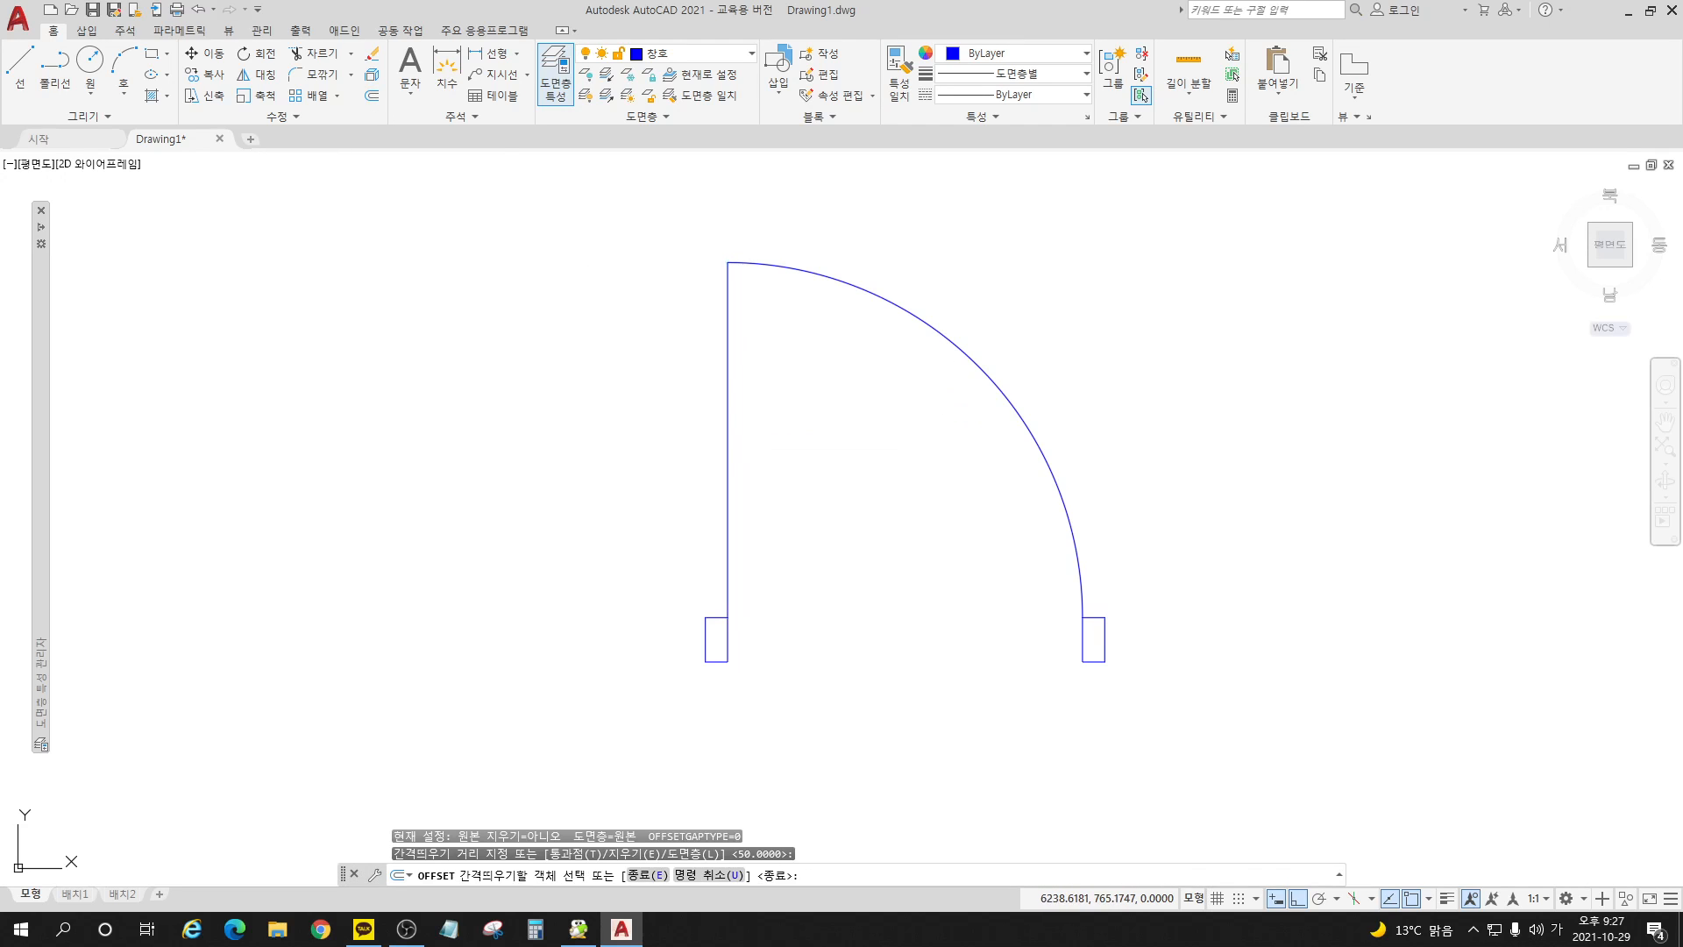
left_click(729, 406)
left_click(863, 432)
Step: Draw horizontal lines closing the lower and upper ends of the door leaf between its two vertical edges
left_click(20, 63)
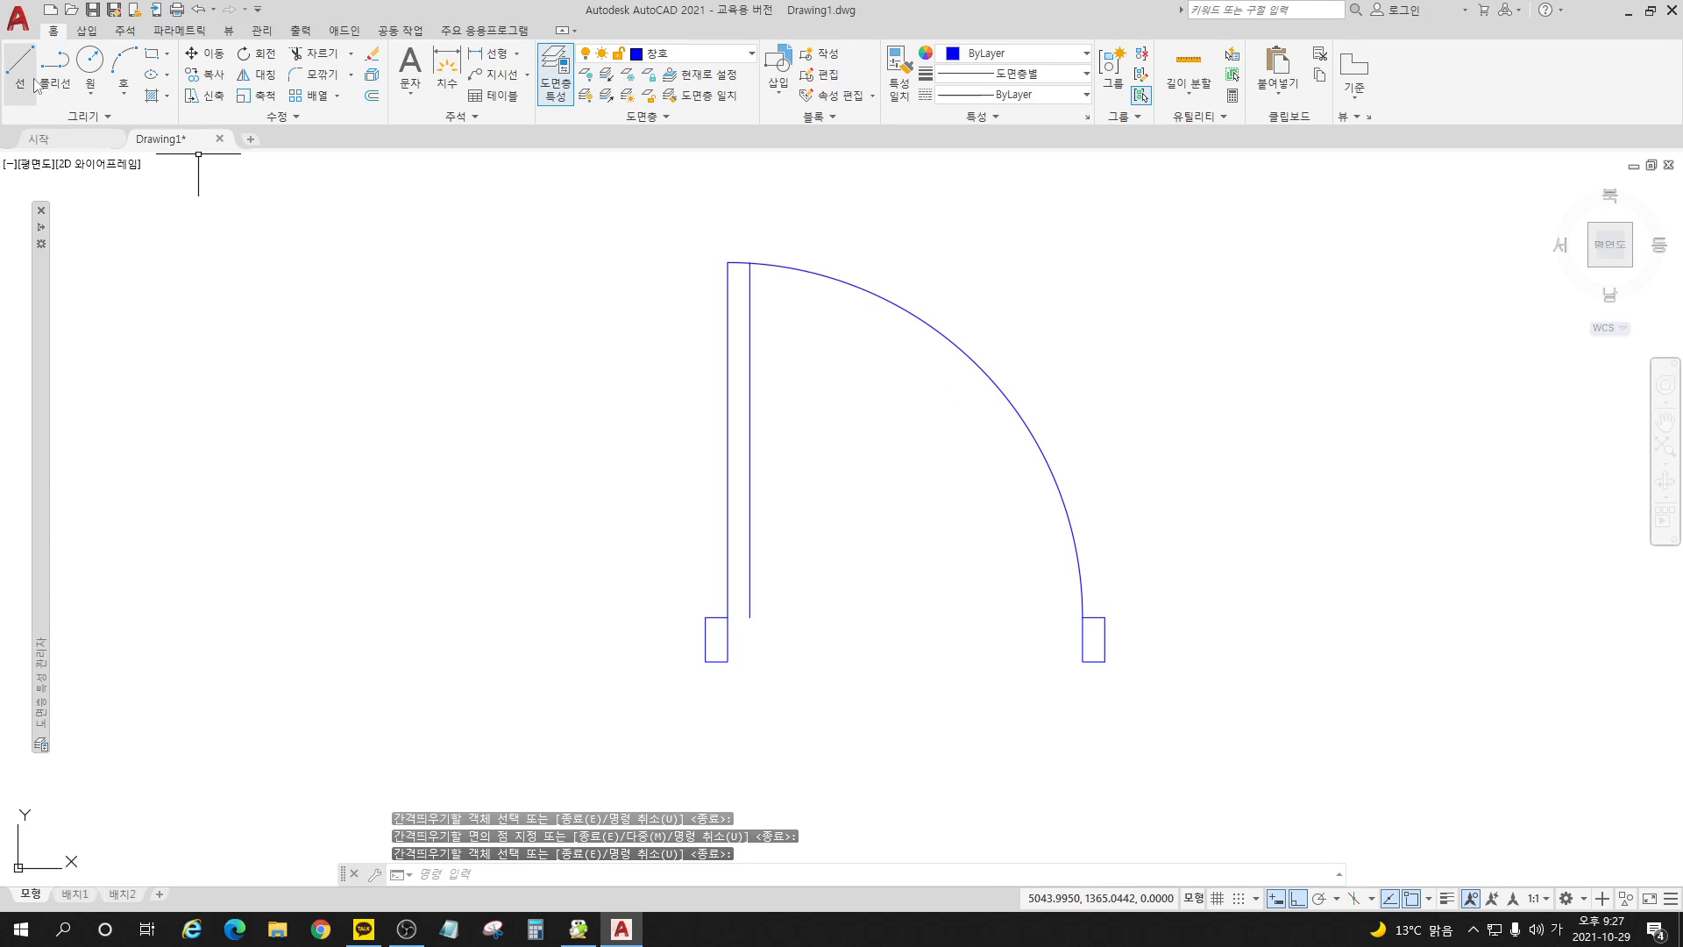
left_click(749, 617)
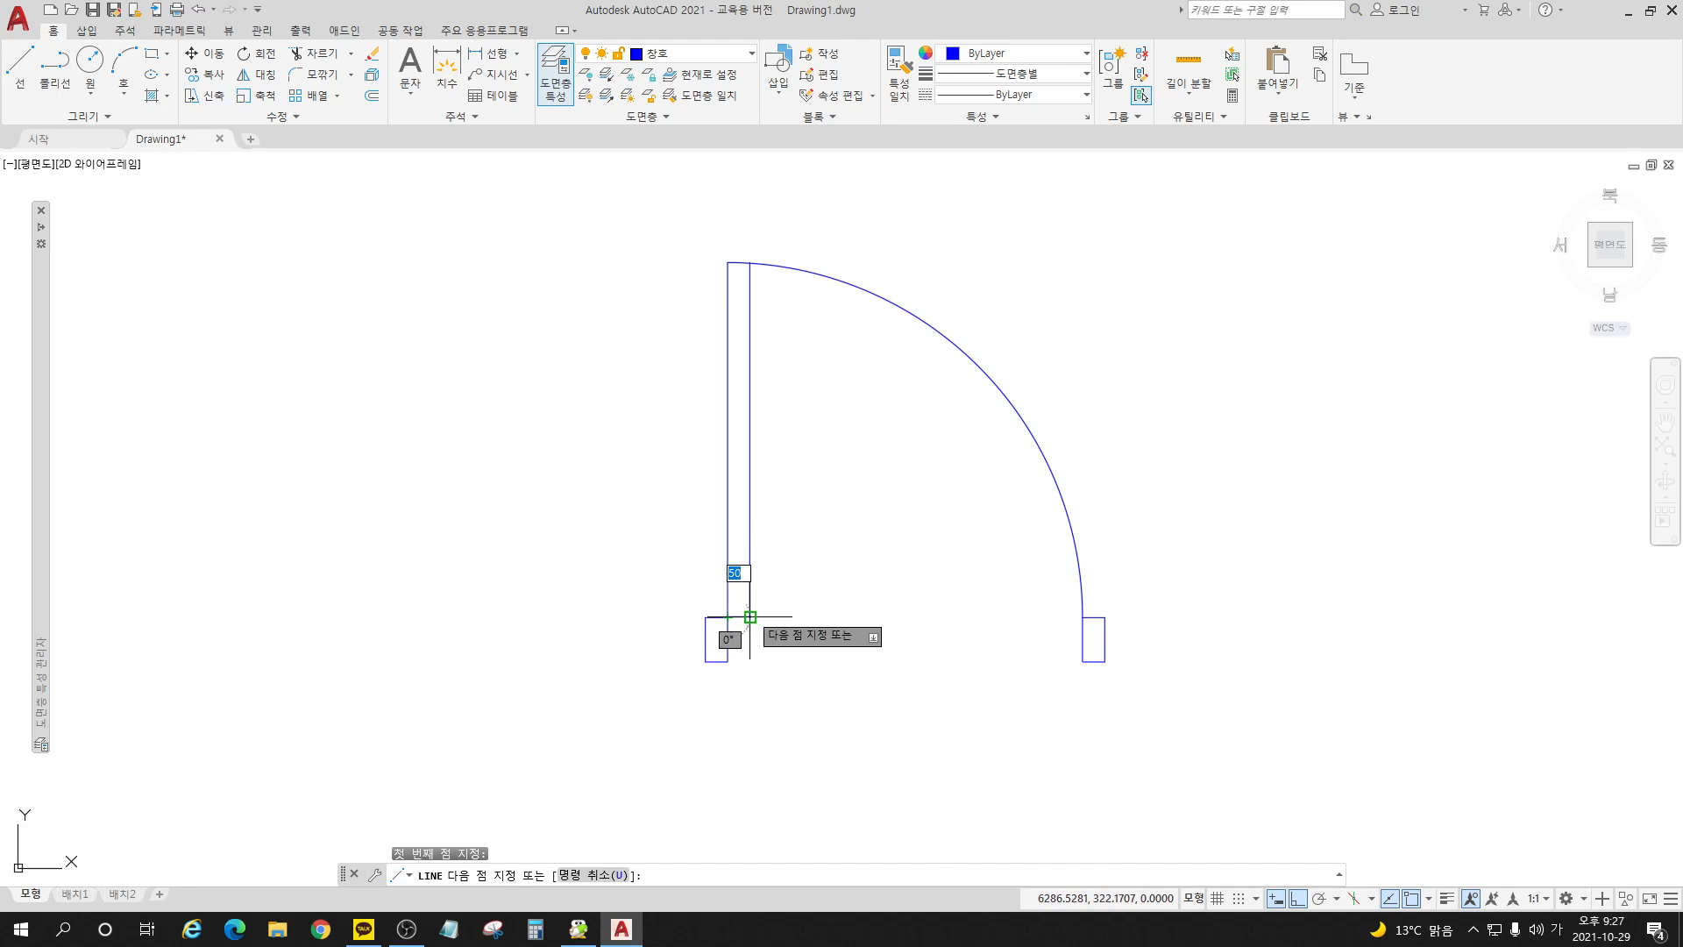
left_click(728, 617)
key("Return")
key("Return")
left_click(727, 262)
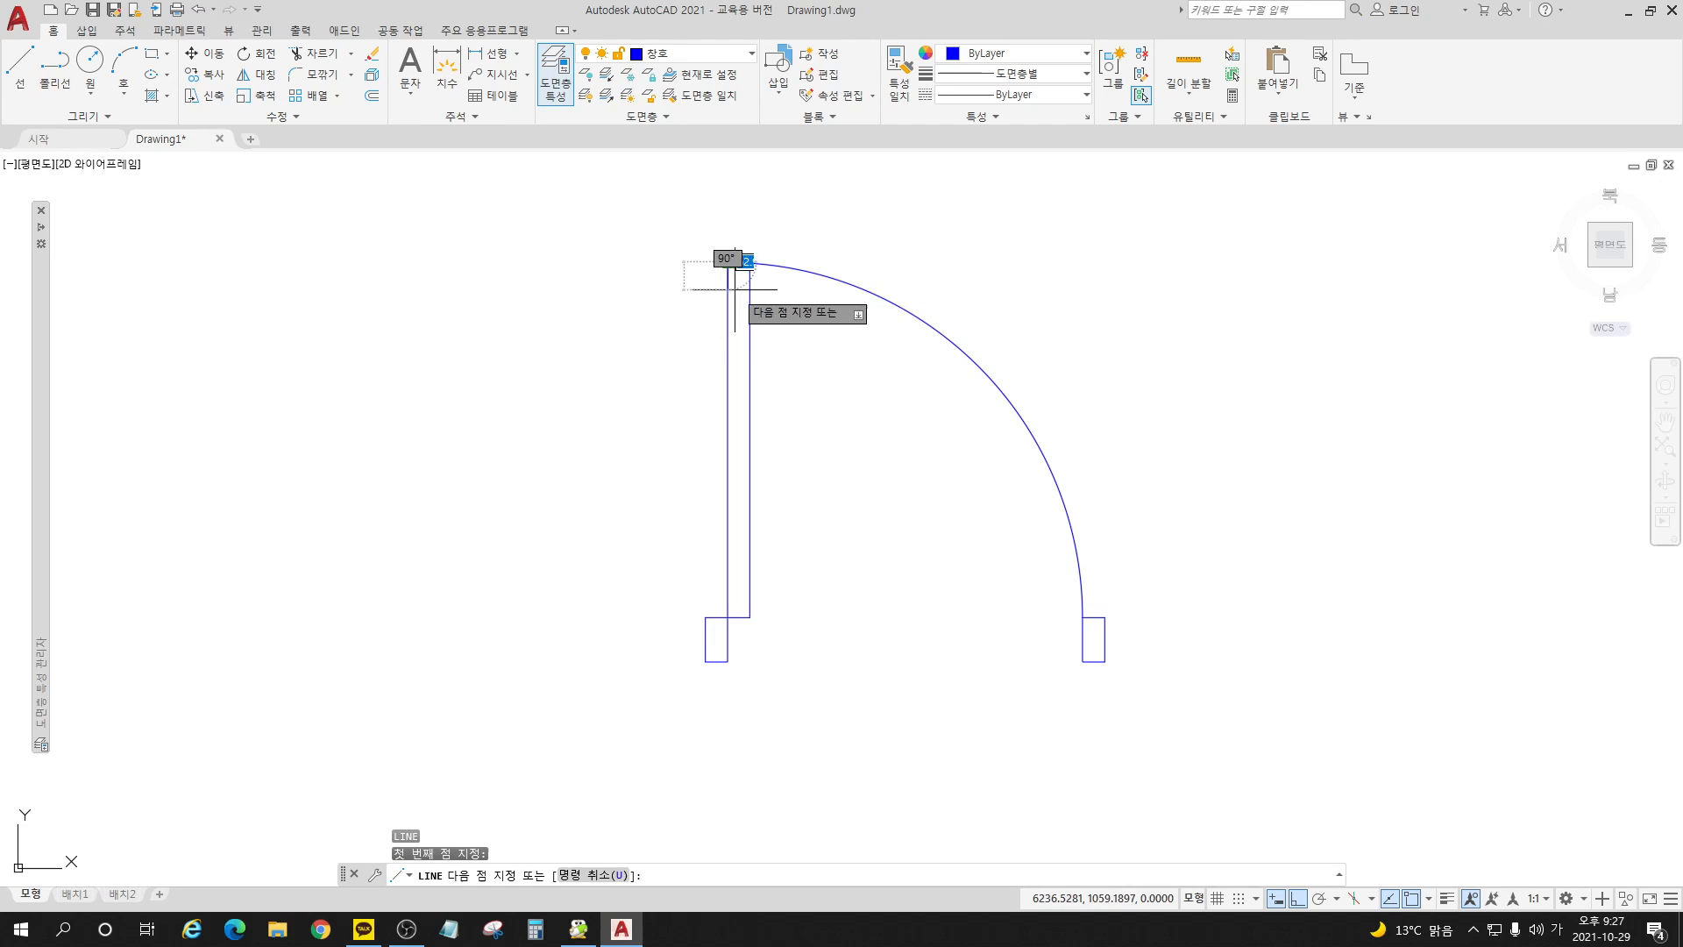
scroll(739, 251, "up", 8)
scroll(789, 251, "up", 6)
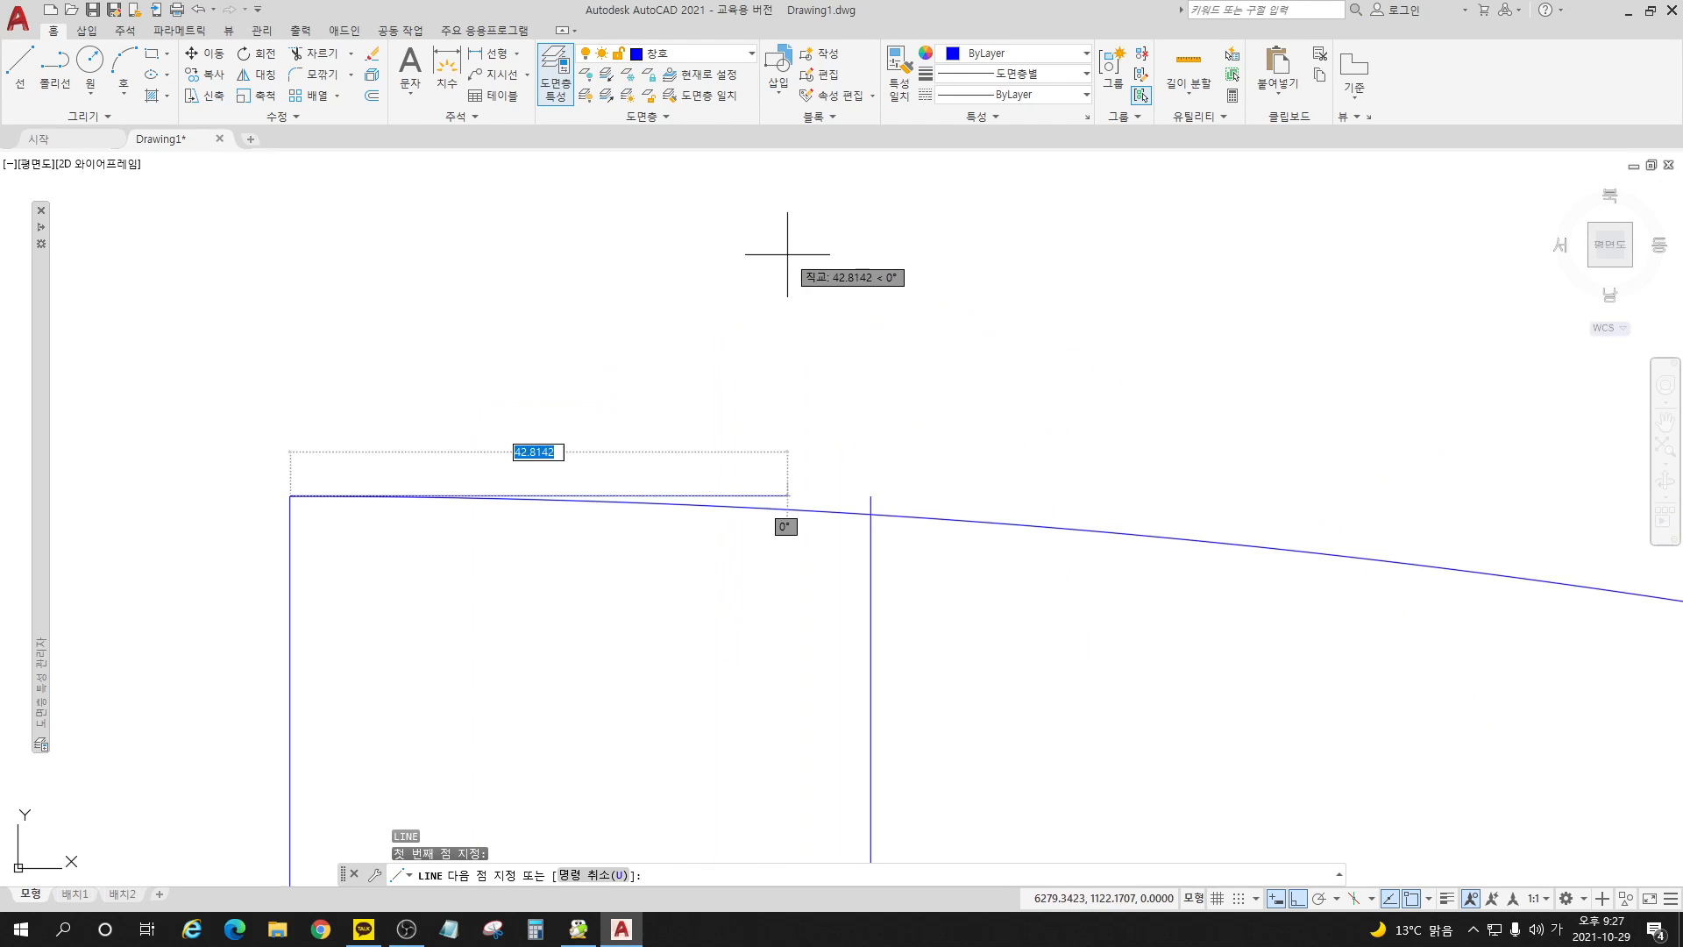
left_click(871, 496)
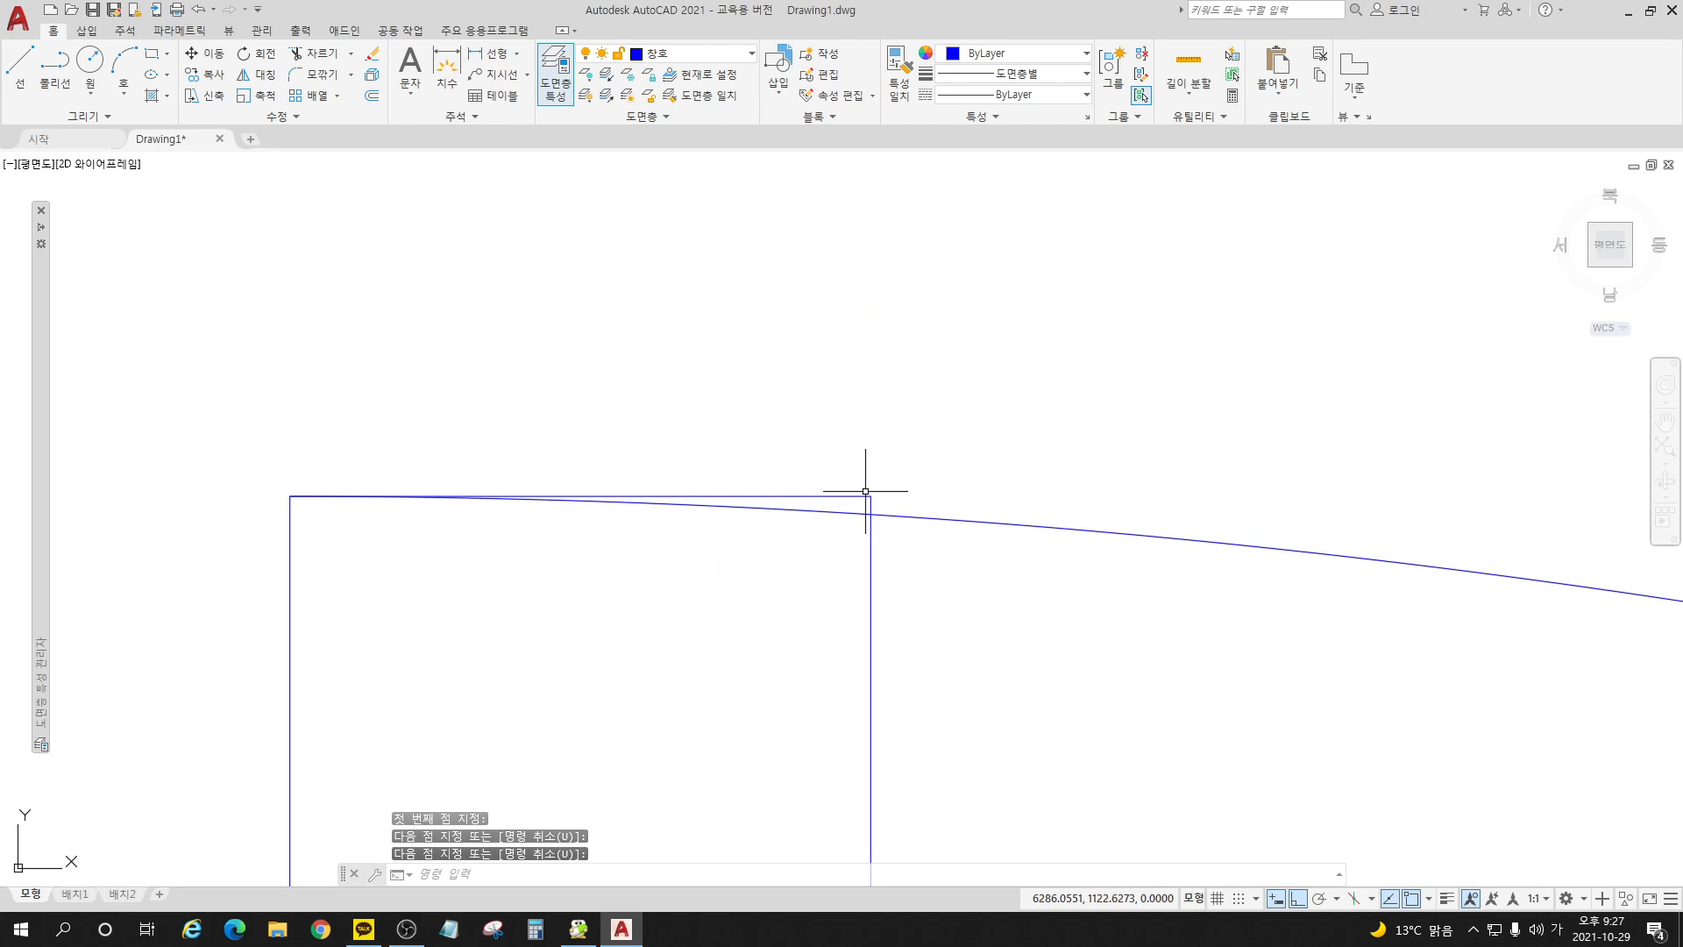
key("Return")
left_click(885, 478)
left_click(866, 503)
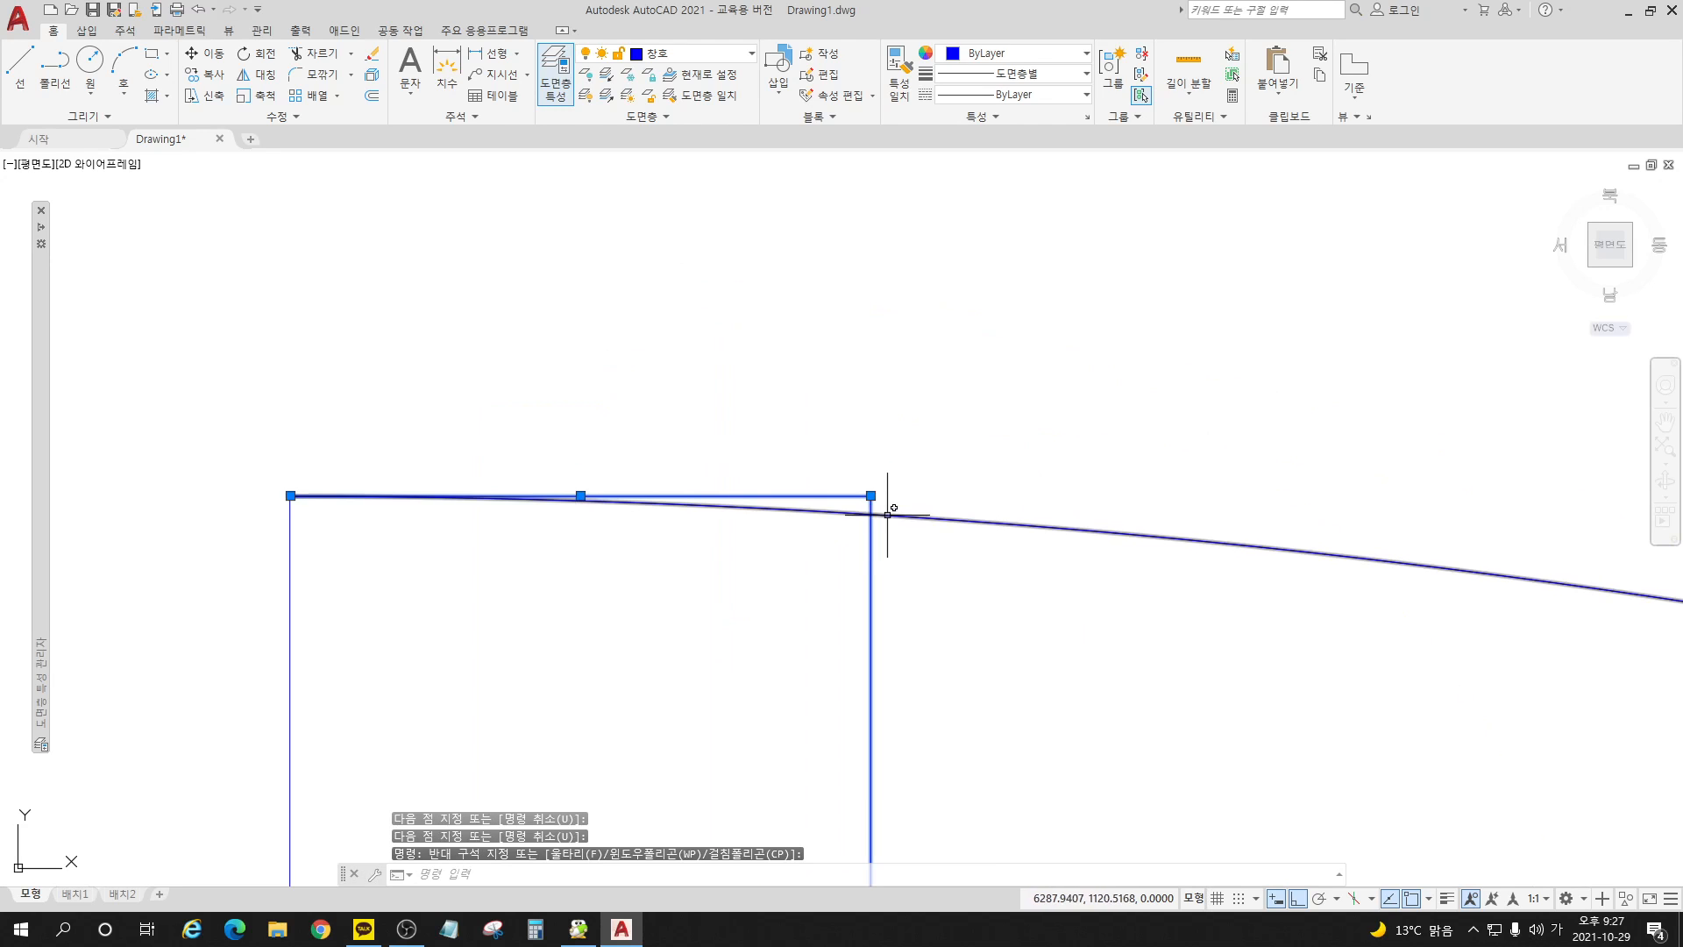
key("Escape")
left_click(998, 566)
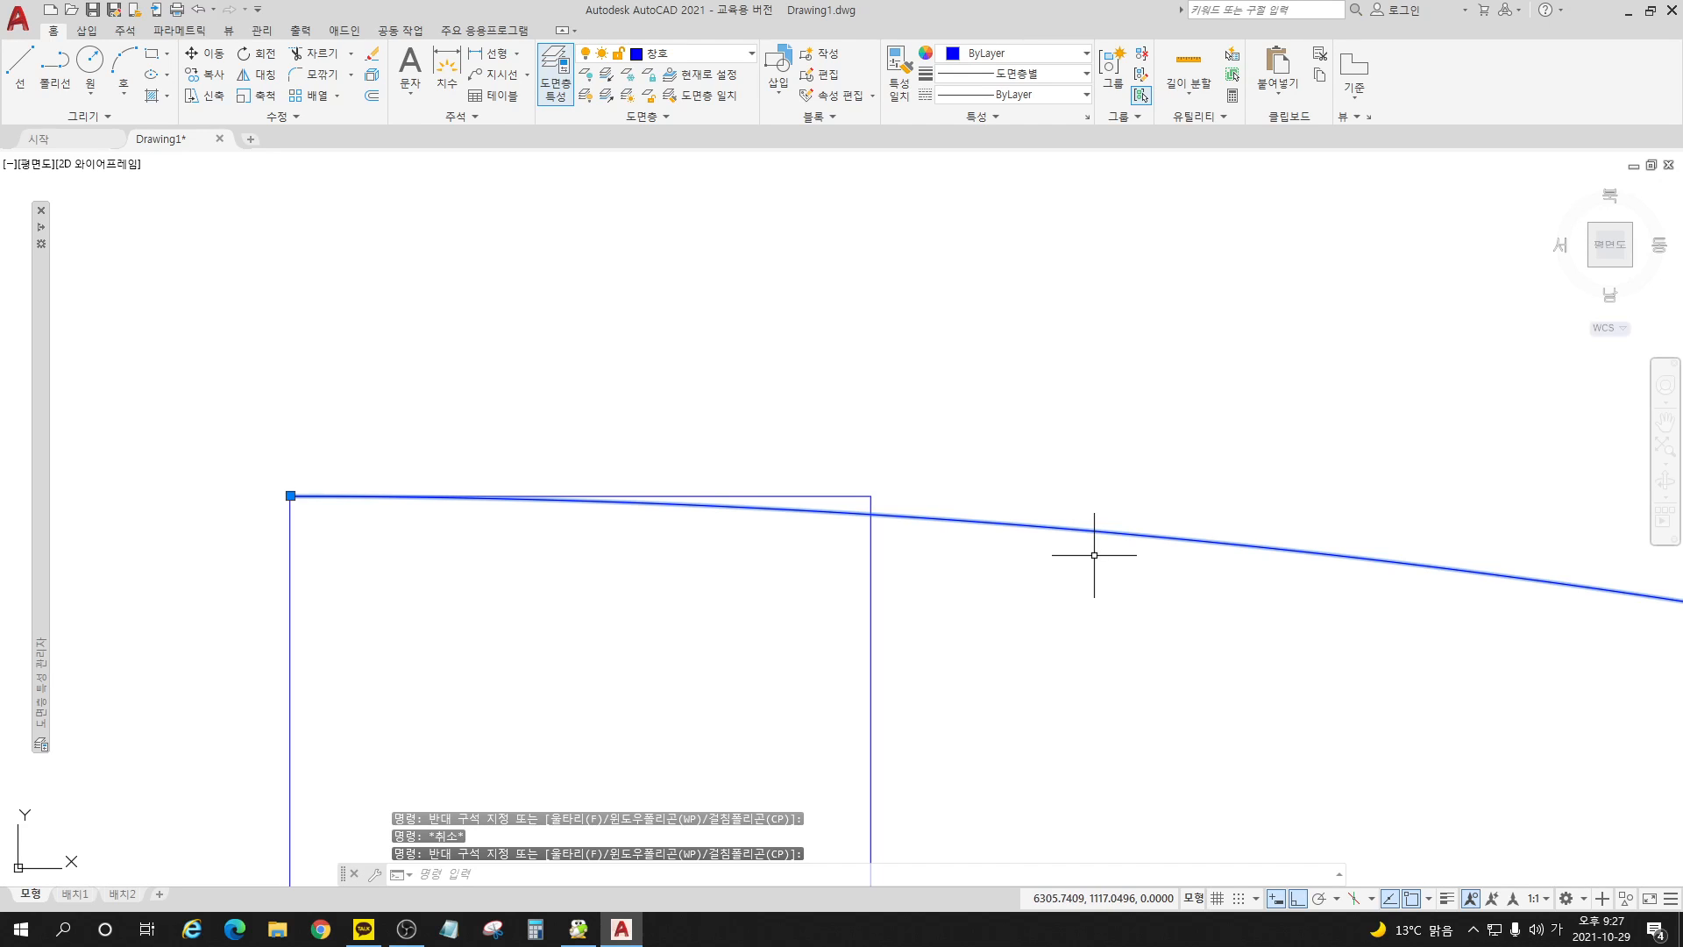
key("Escape")
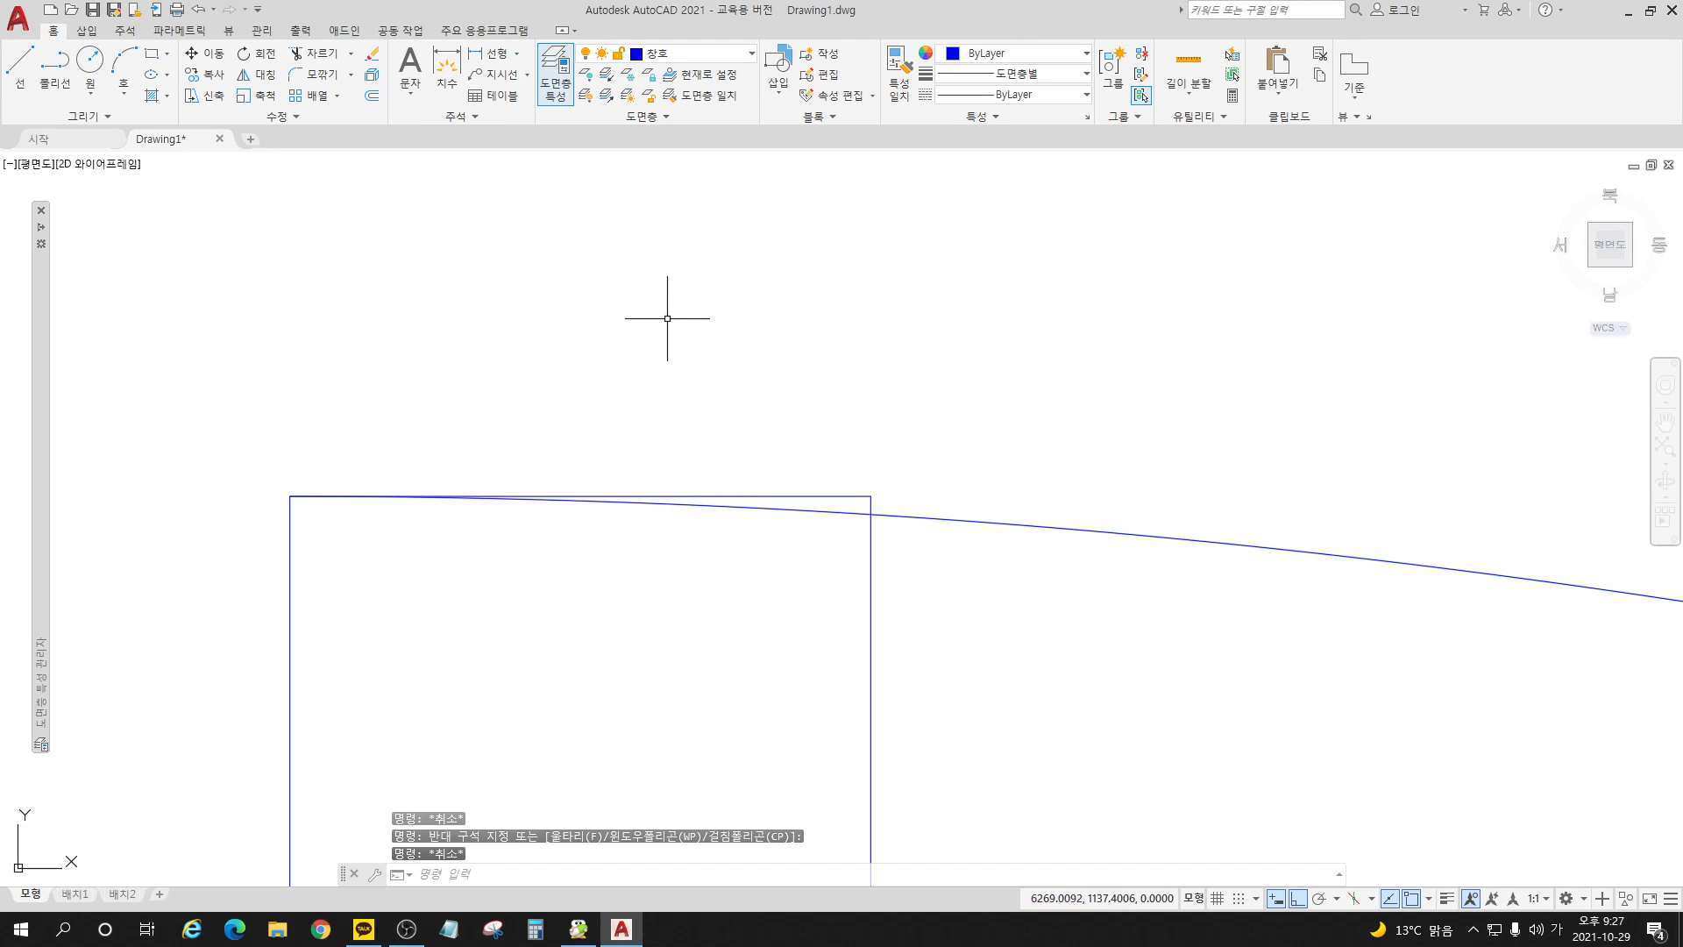
scroll(664, 324, "down", 12)
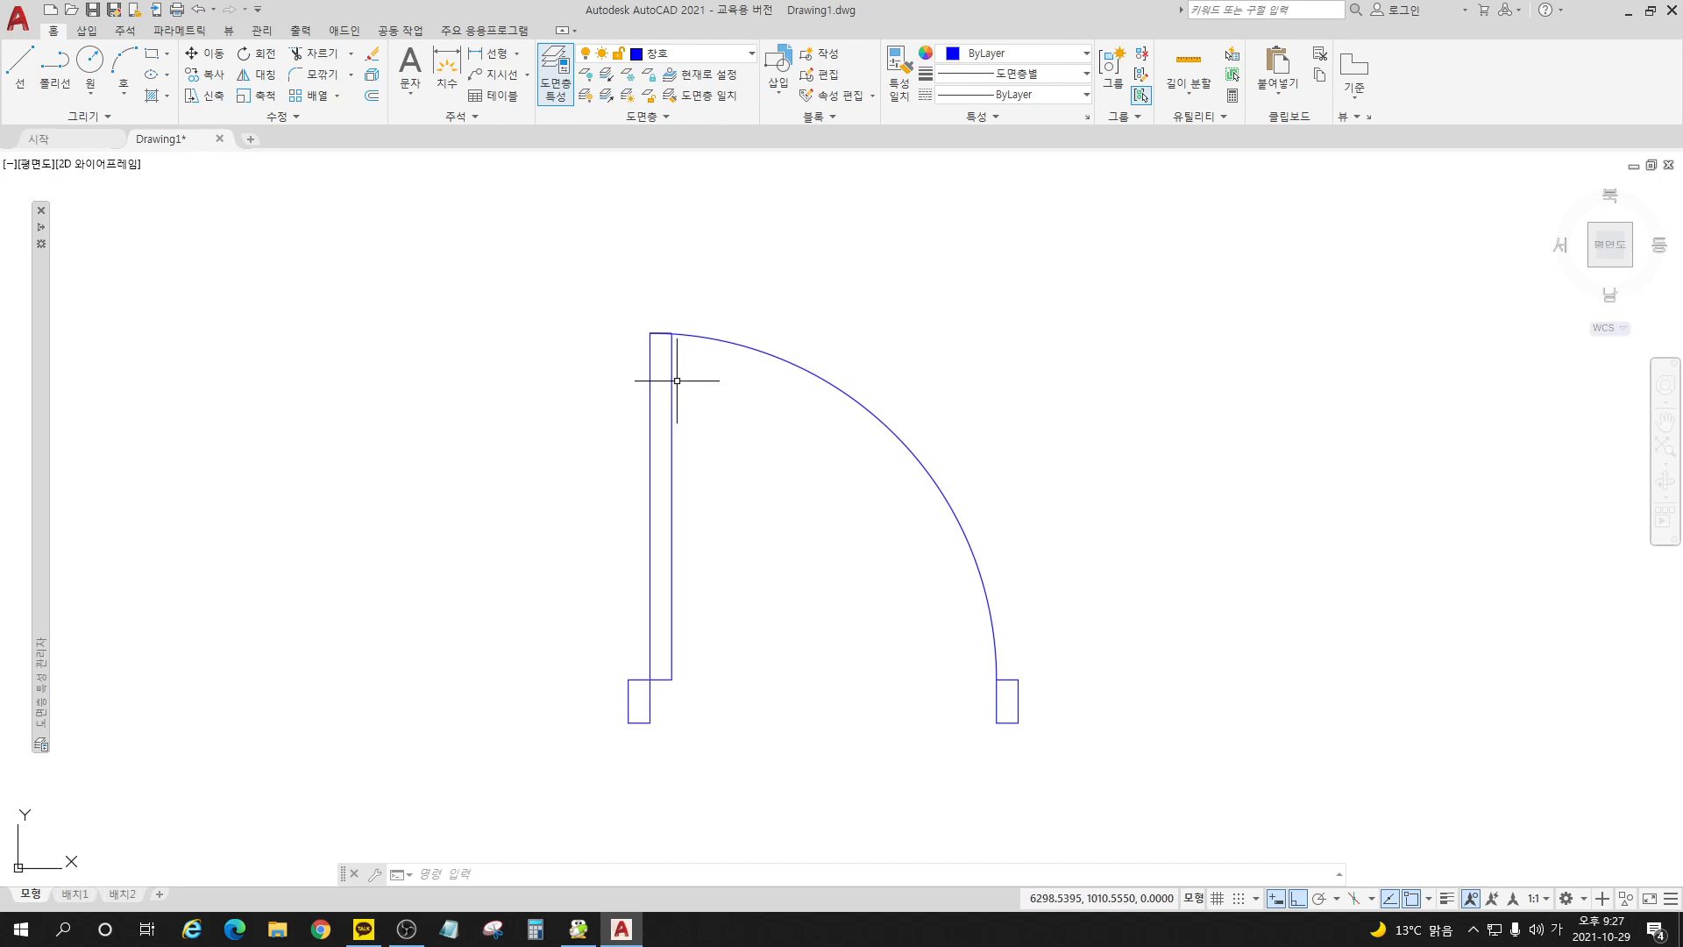
scroll(716, 606, "up", 2)
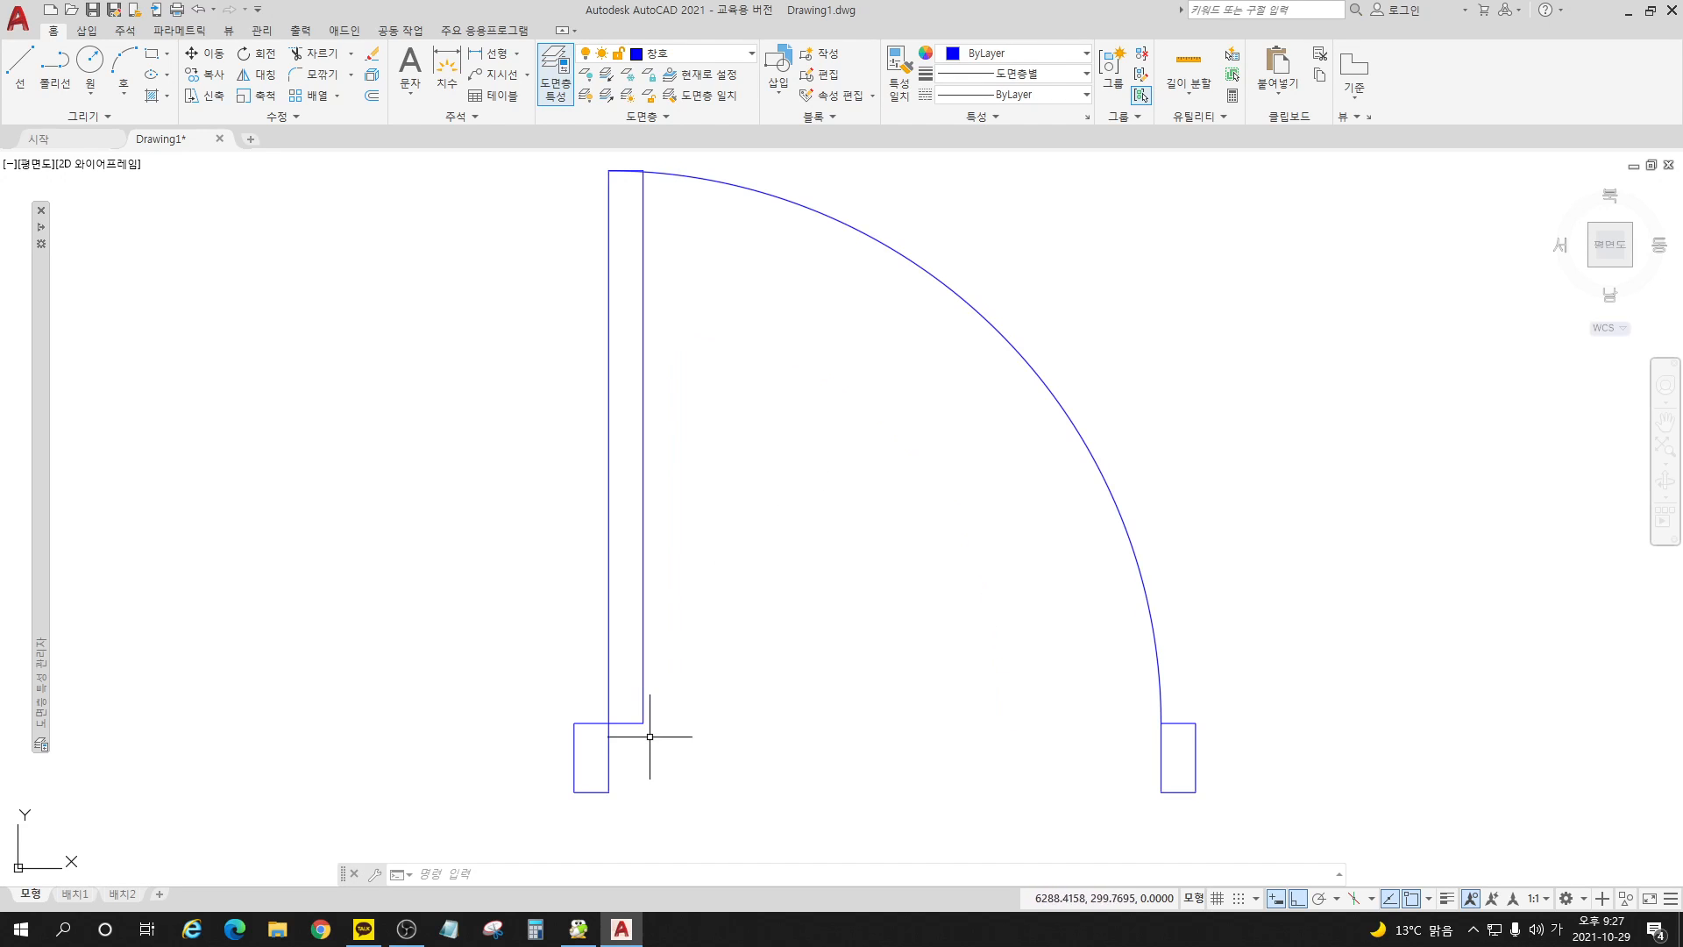
left_click(645, 688)
key("Escape")
key("Escape")
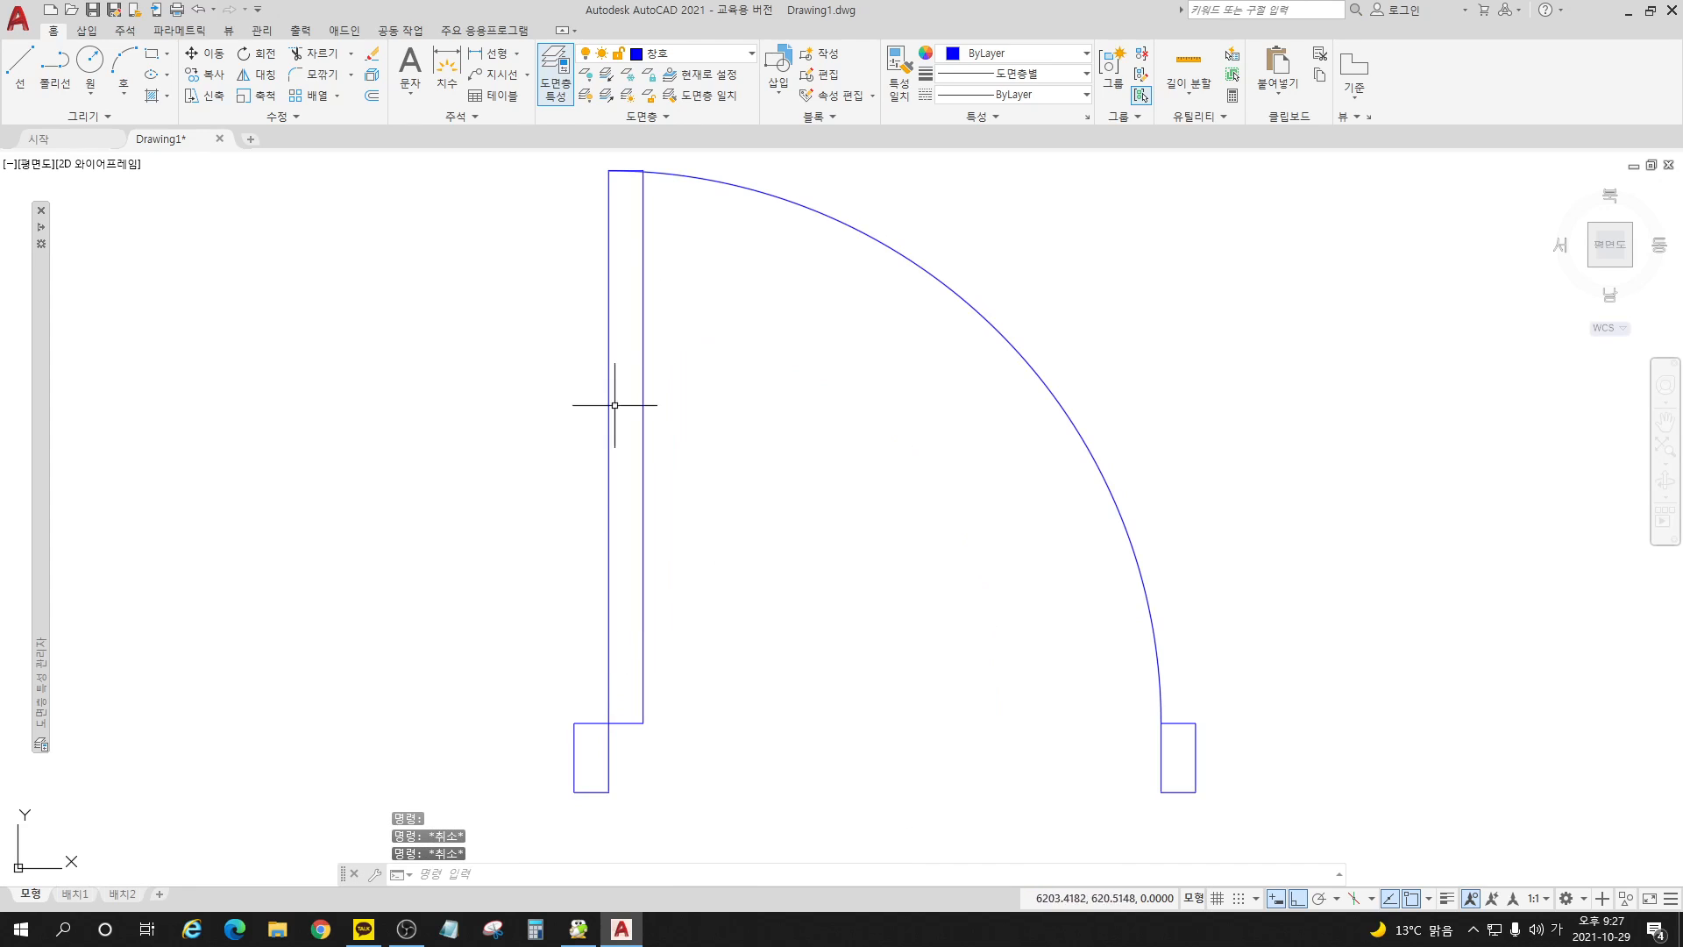
Step: Convert the door leaf's outer vertical line to a polyline and join the leaf's other three lines to it with Polyline Edit
left_click(286, 116)
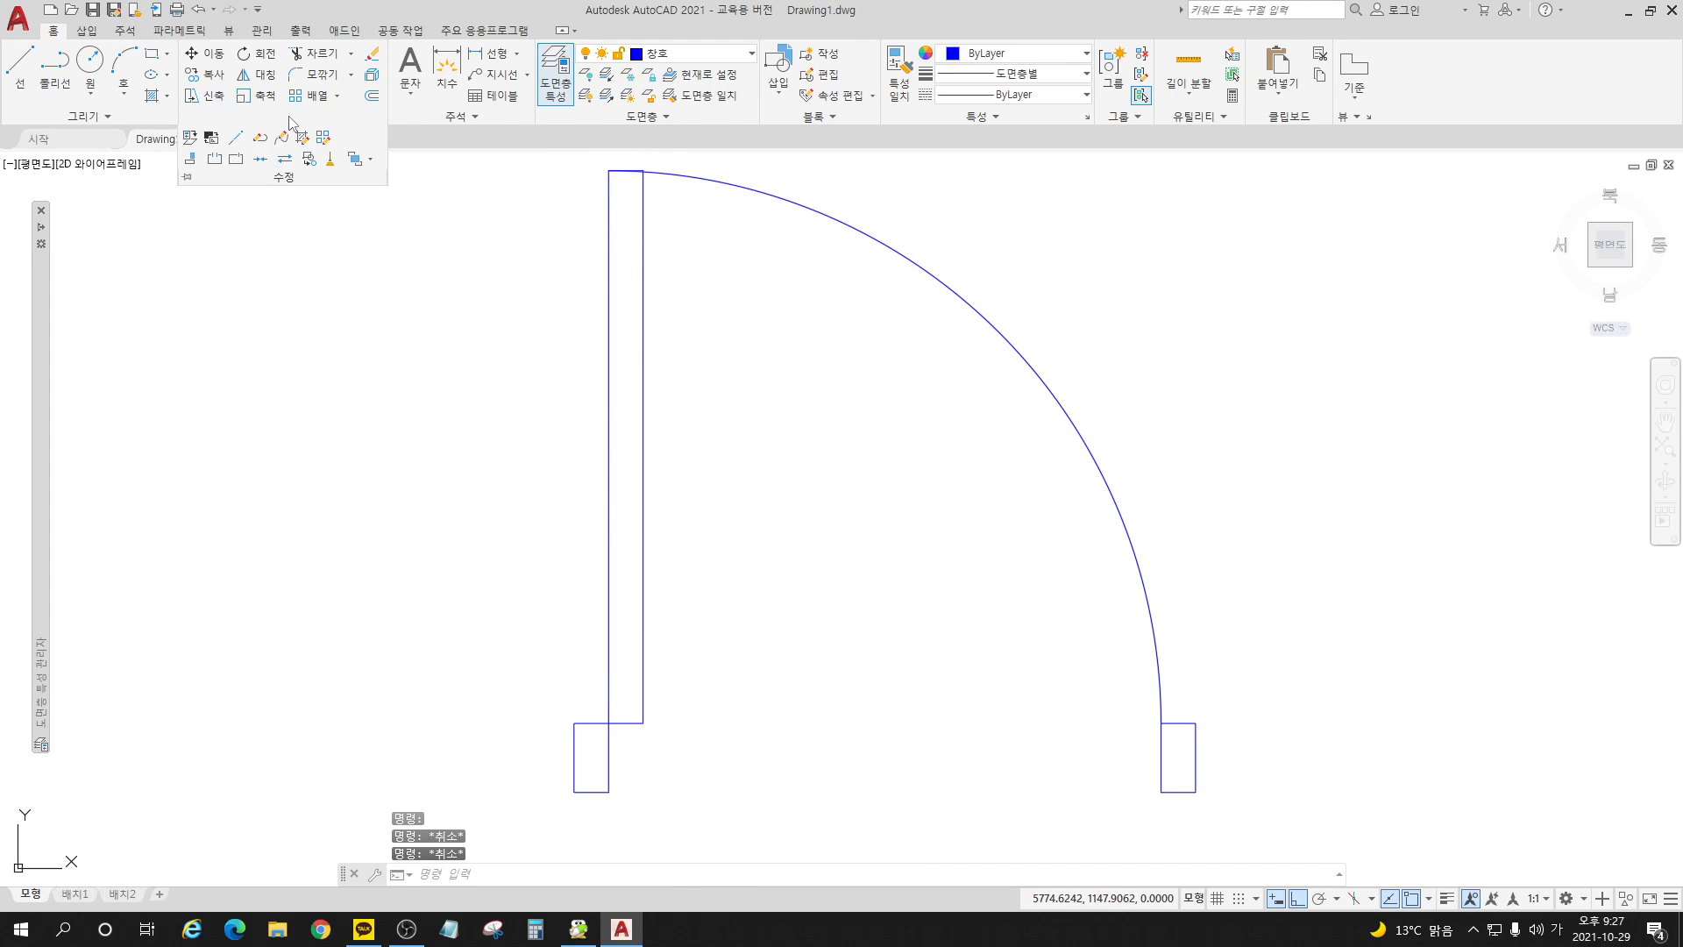
left_click(261, 138)
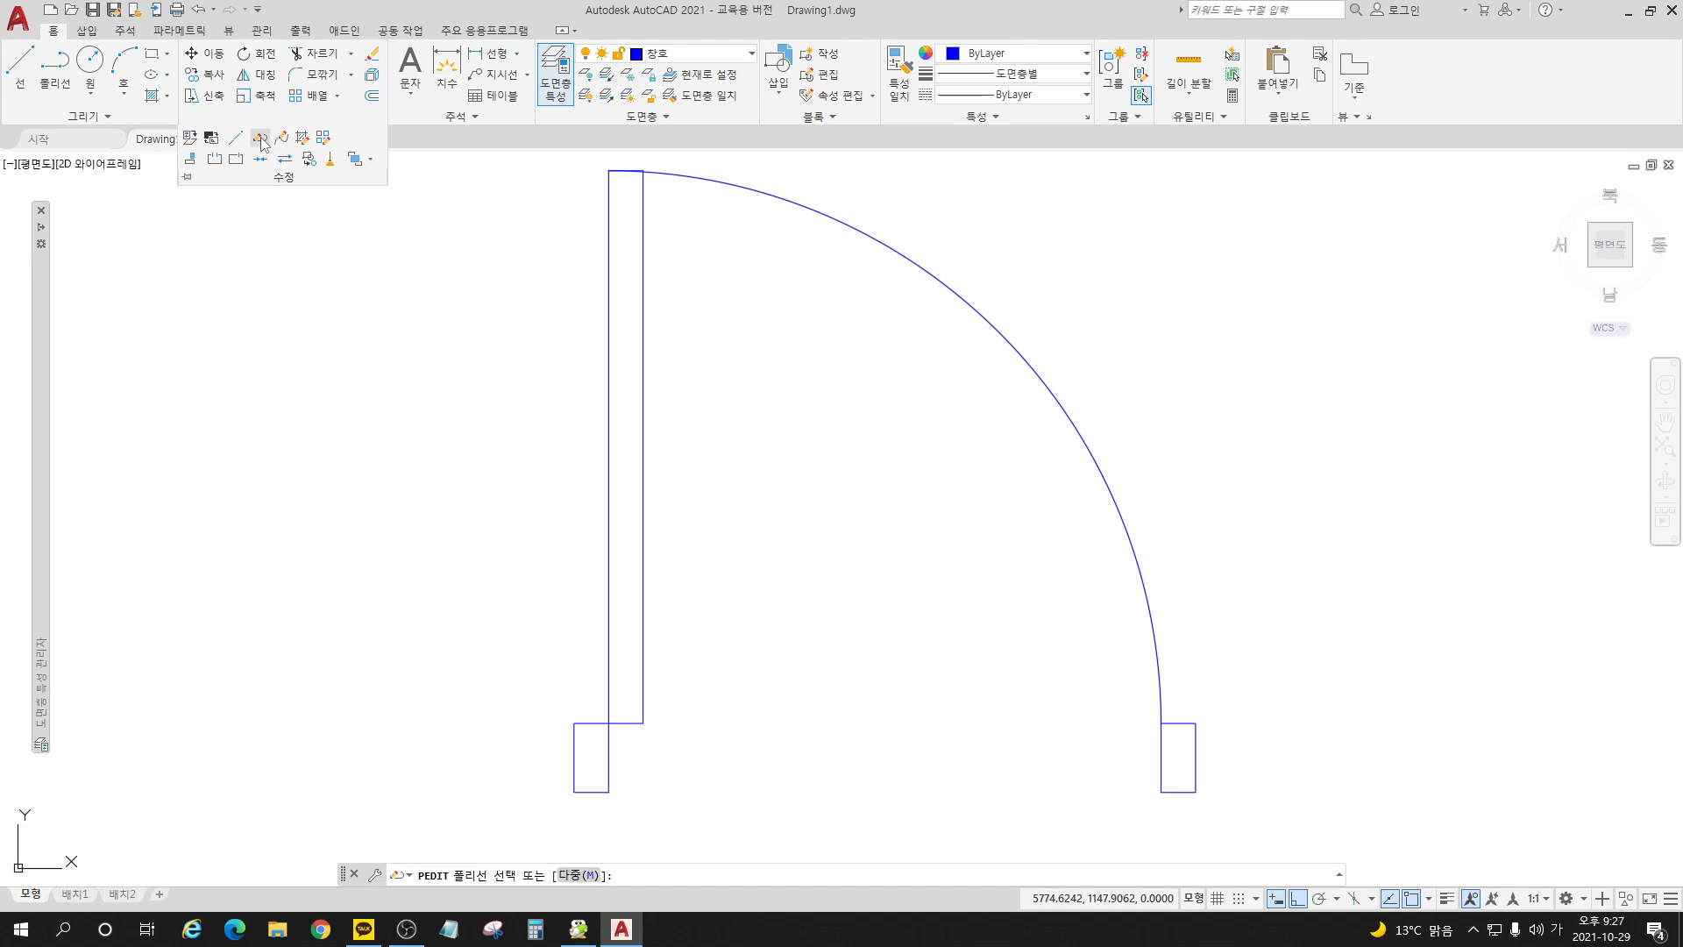
left_click(608, 392)
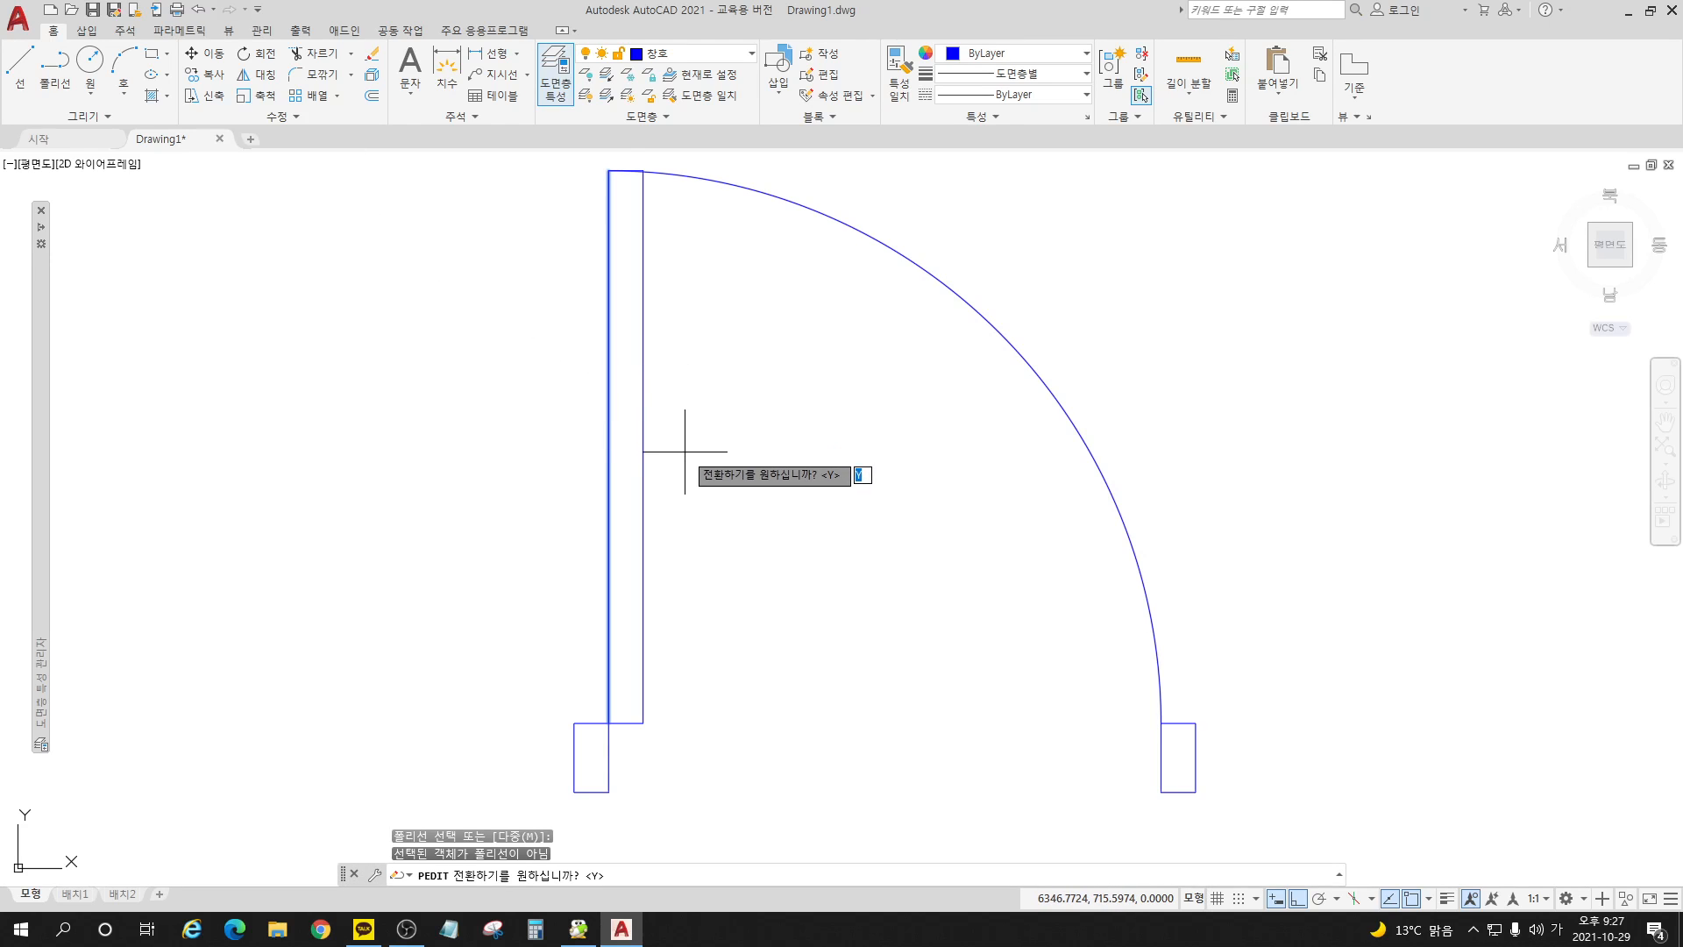
key("Return")
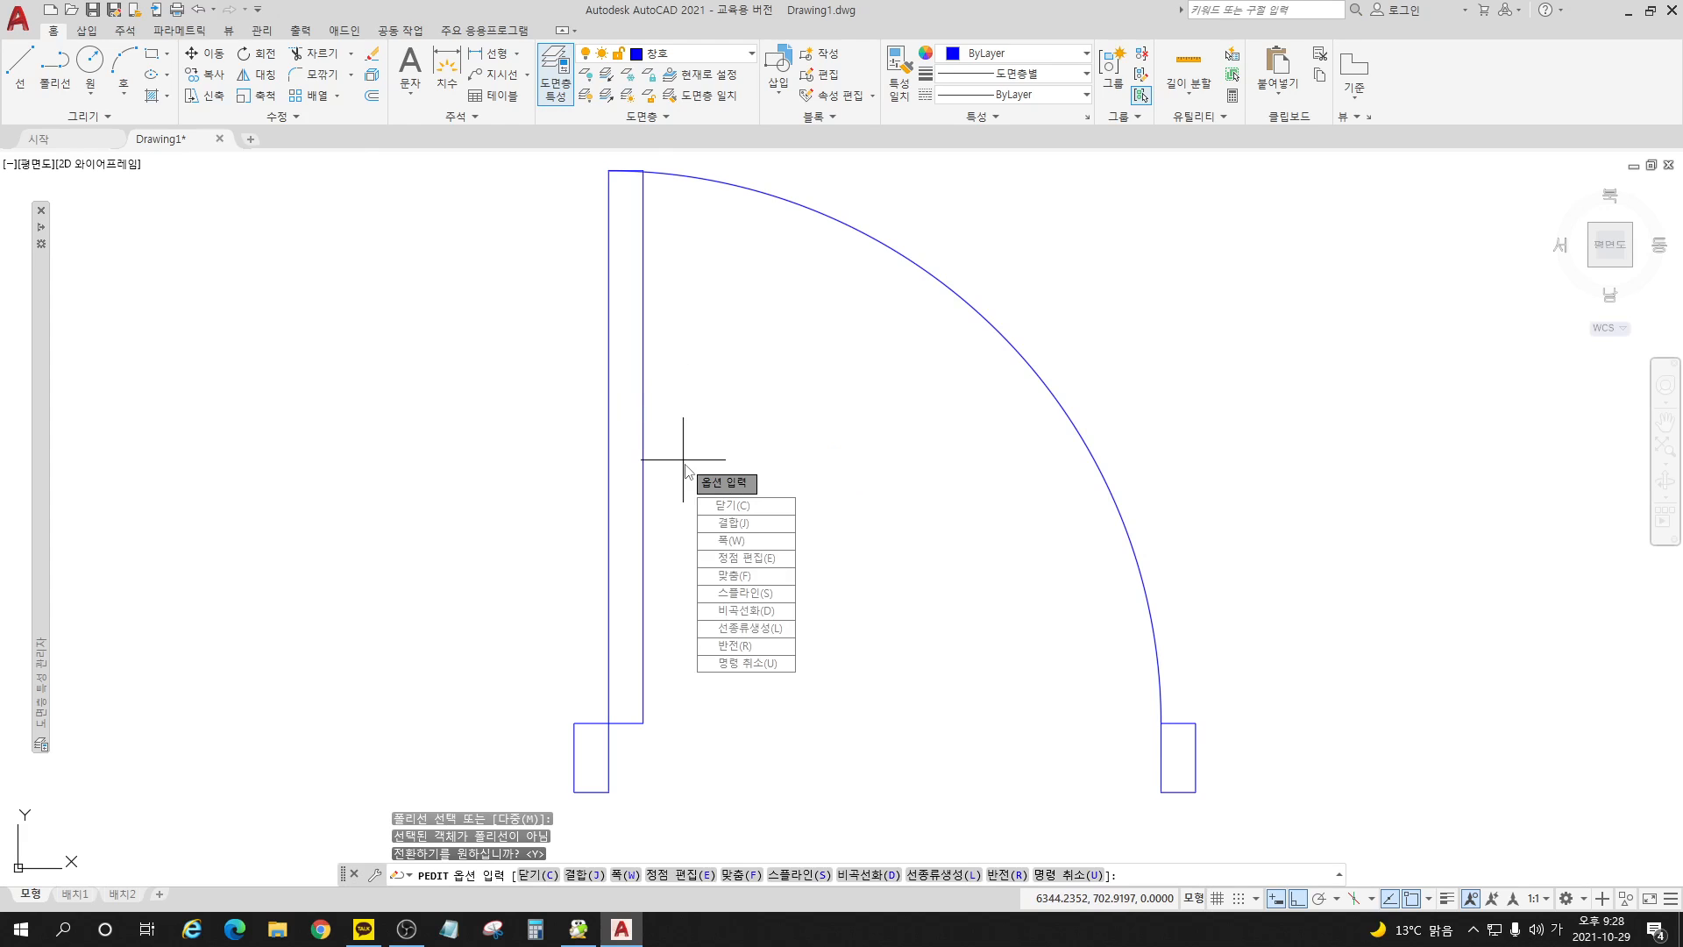
left_click(733, 522)
left_click(686, 747)
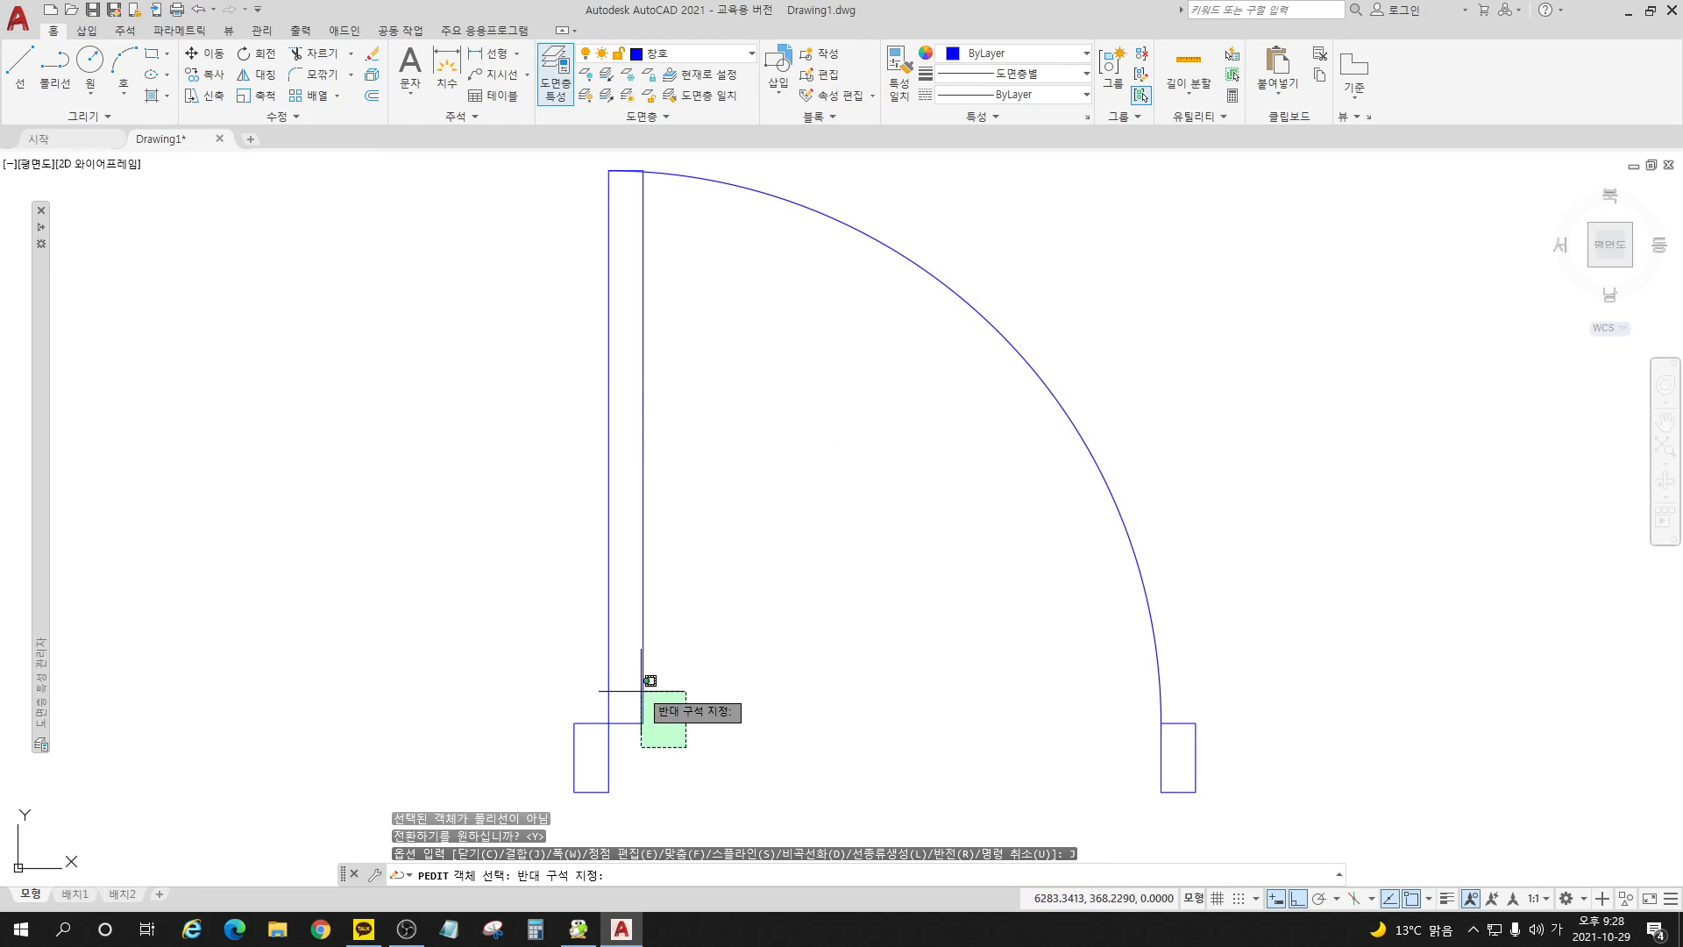
left_click(642, 691)
left_click(621, 602)
left_click(582, 528)
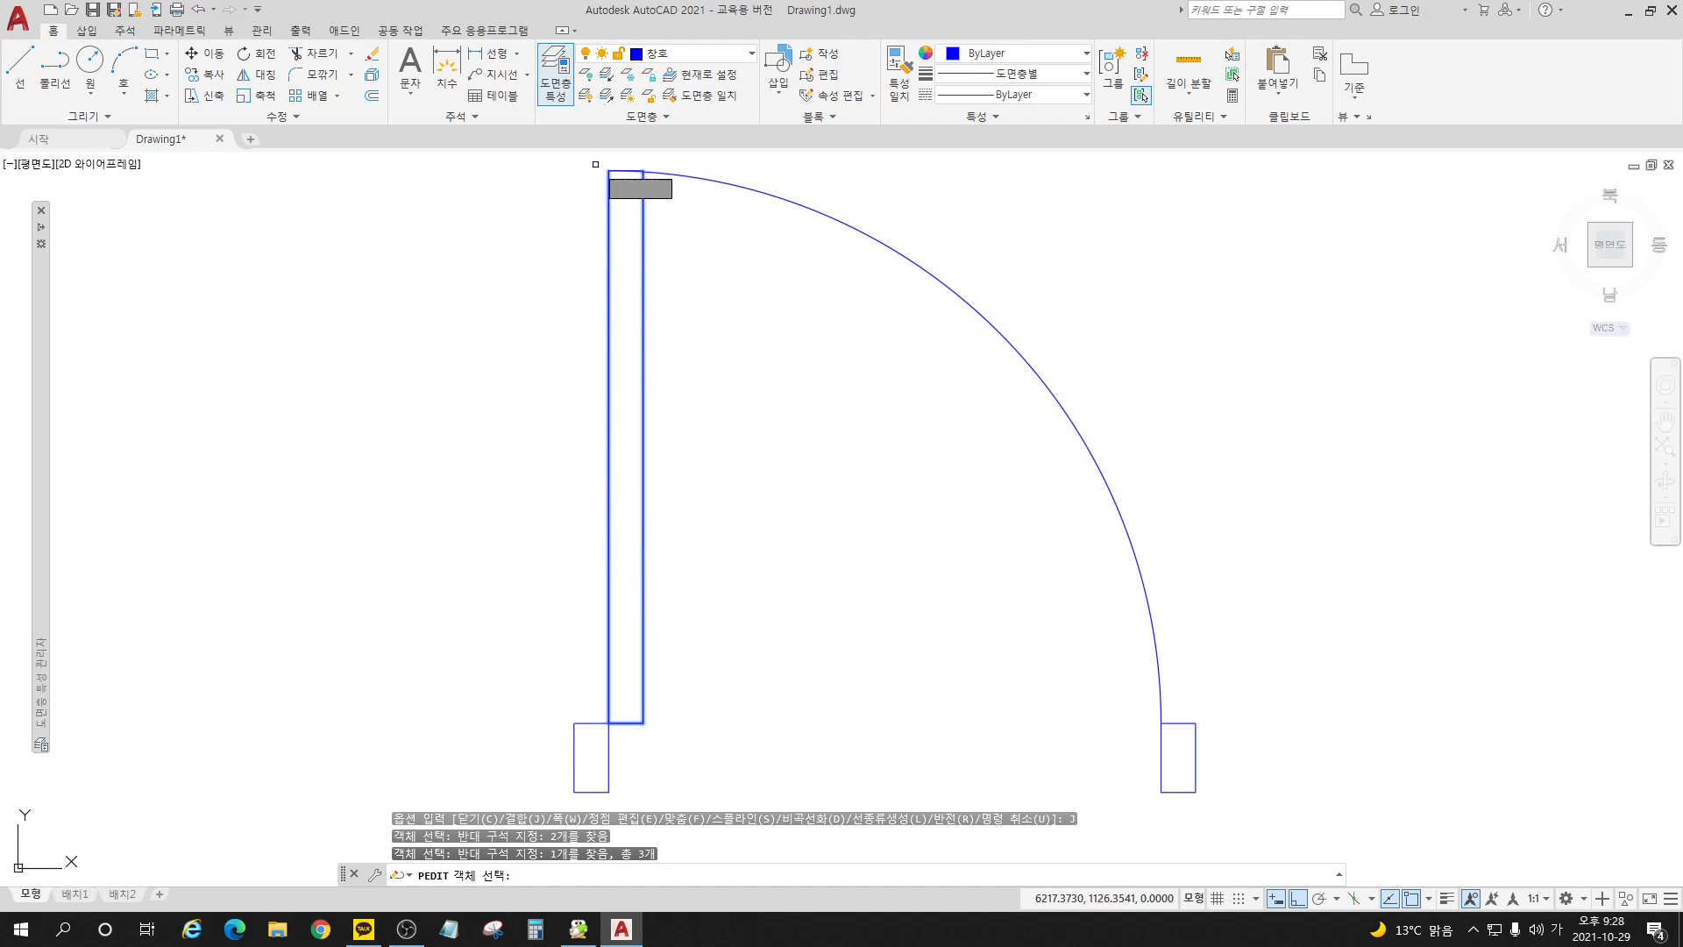
left_click(596, 164)
left_click(681, 219)
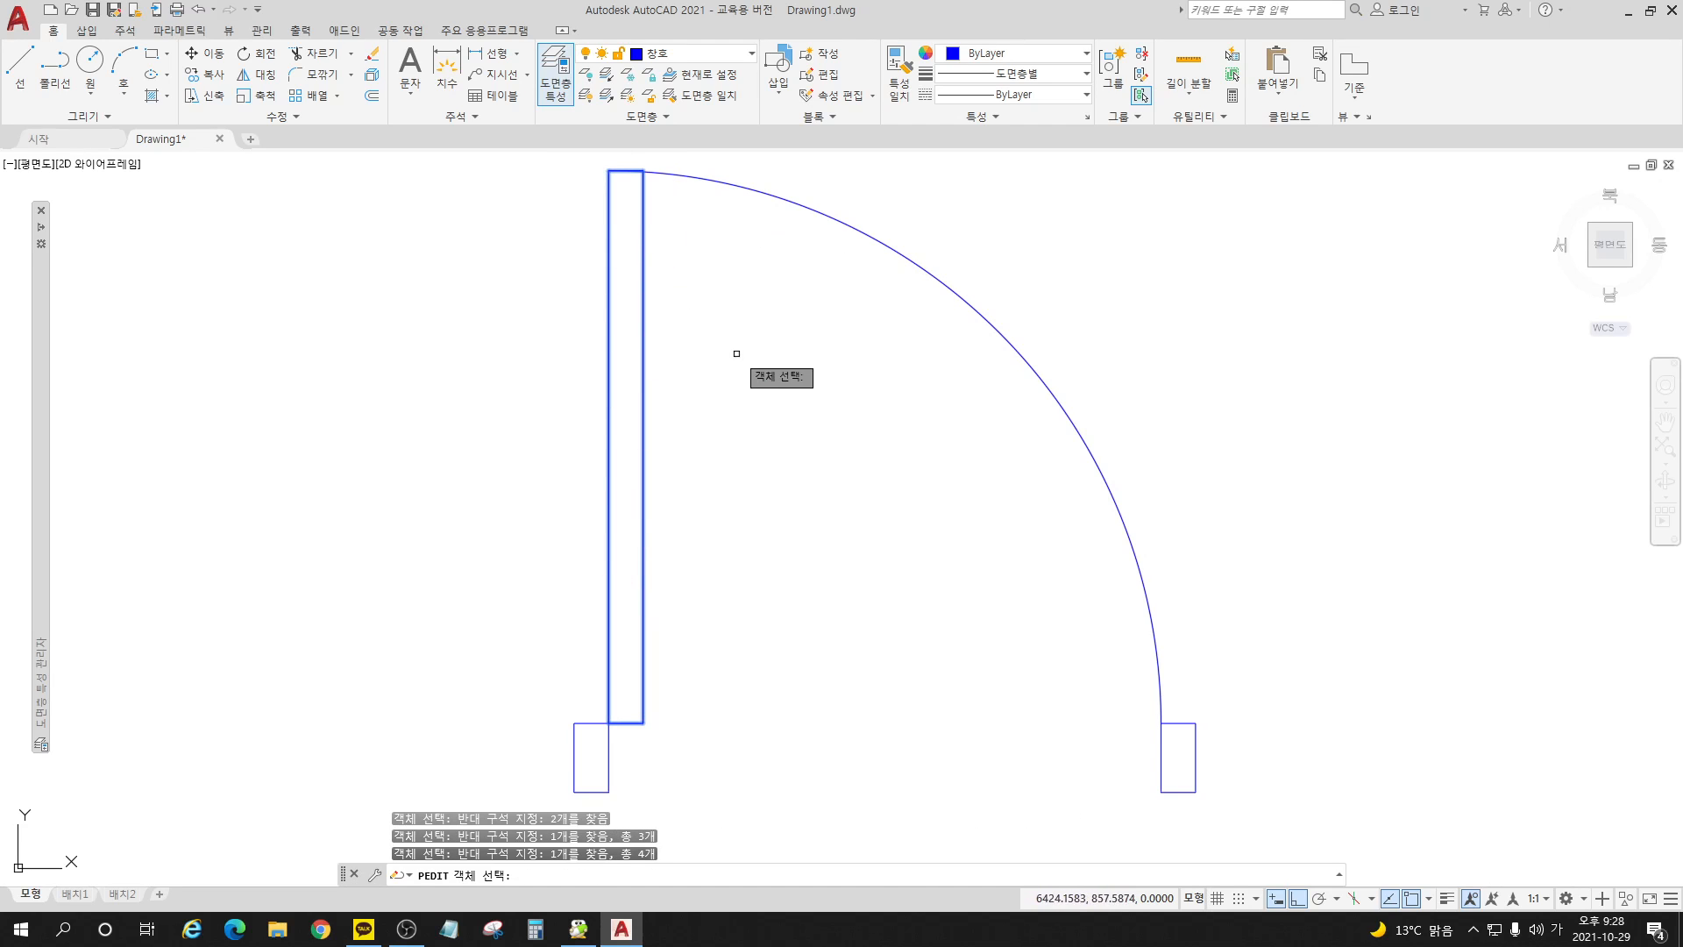
key("Return")
key("Return")
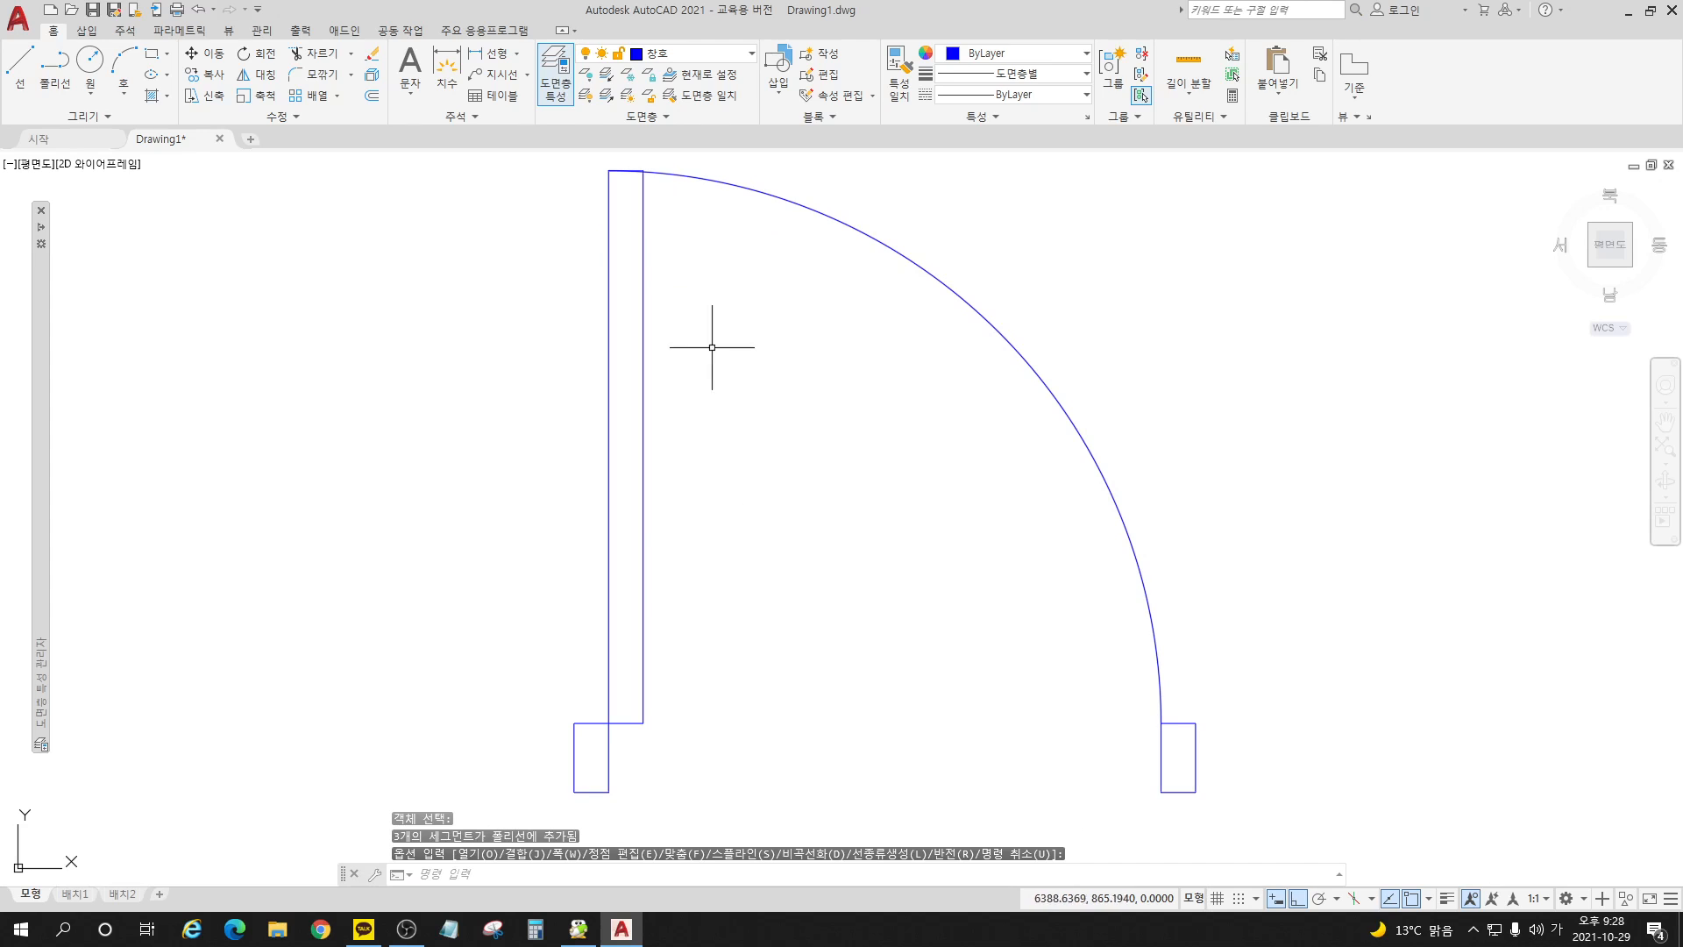
Step: Examine the separate objects that make up the door: both jambs, the leaf and the swing arc
left_click(611, 747)
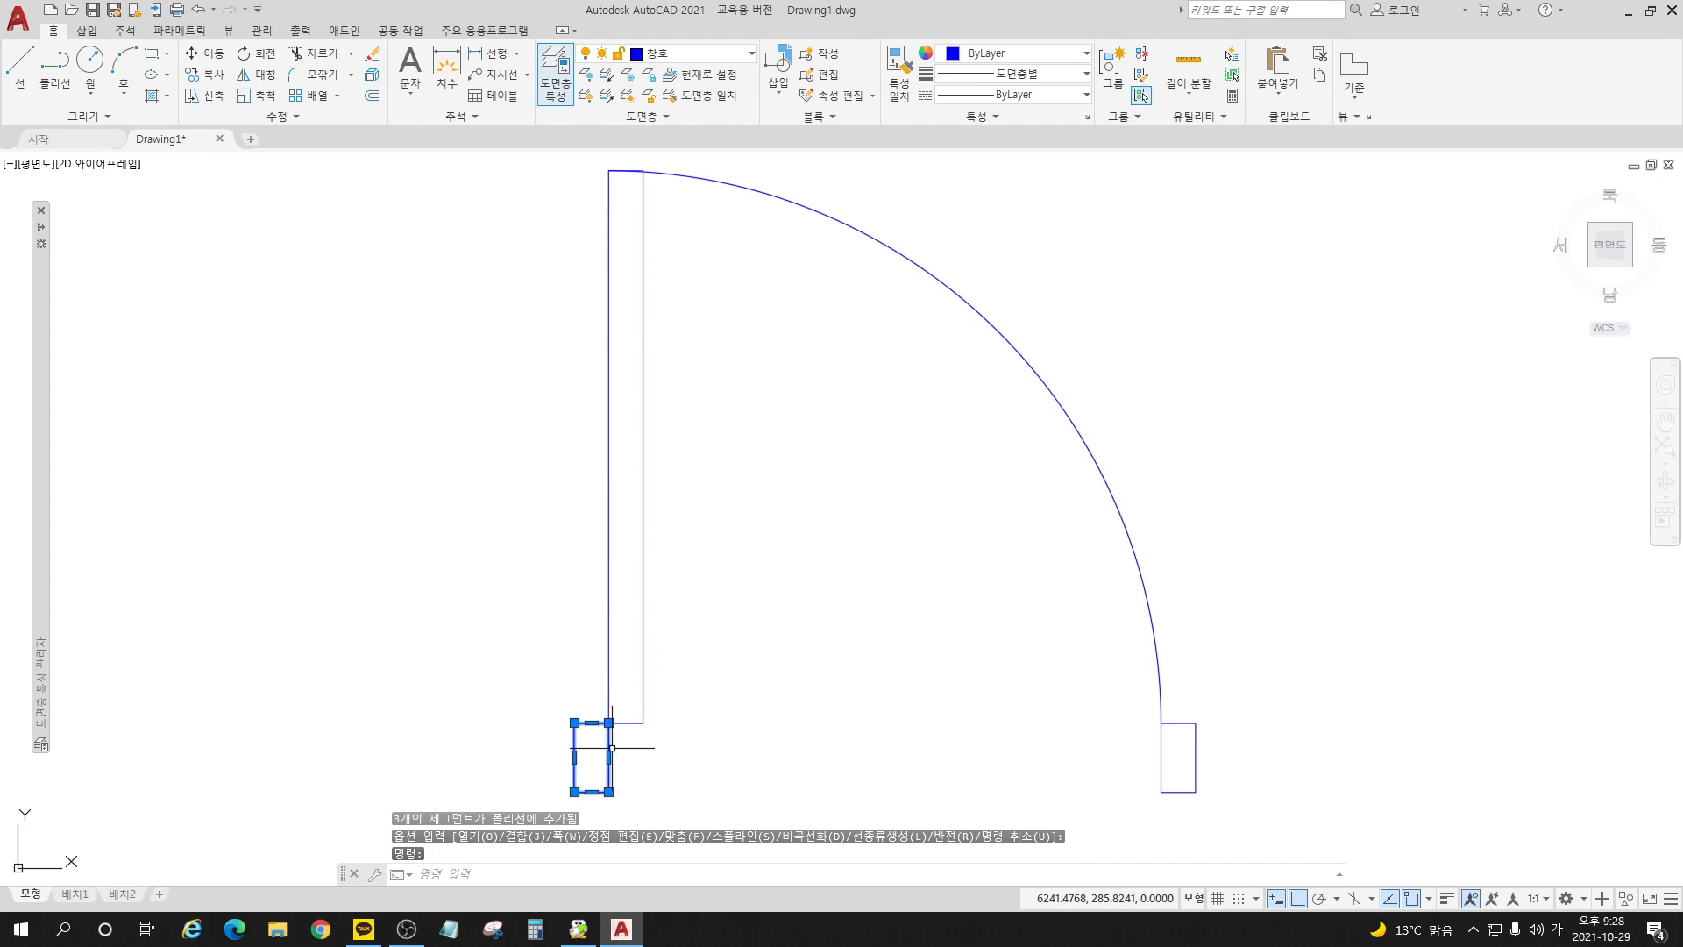
left_click(644, 711)
left_click(1195, 776)
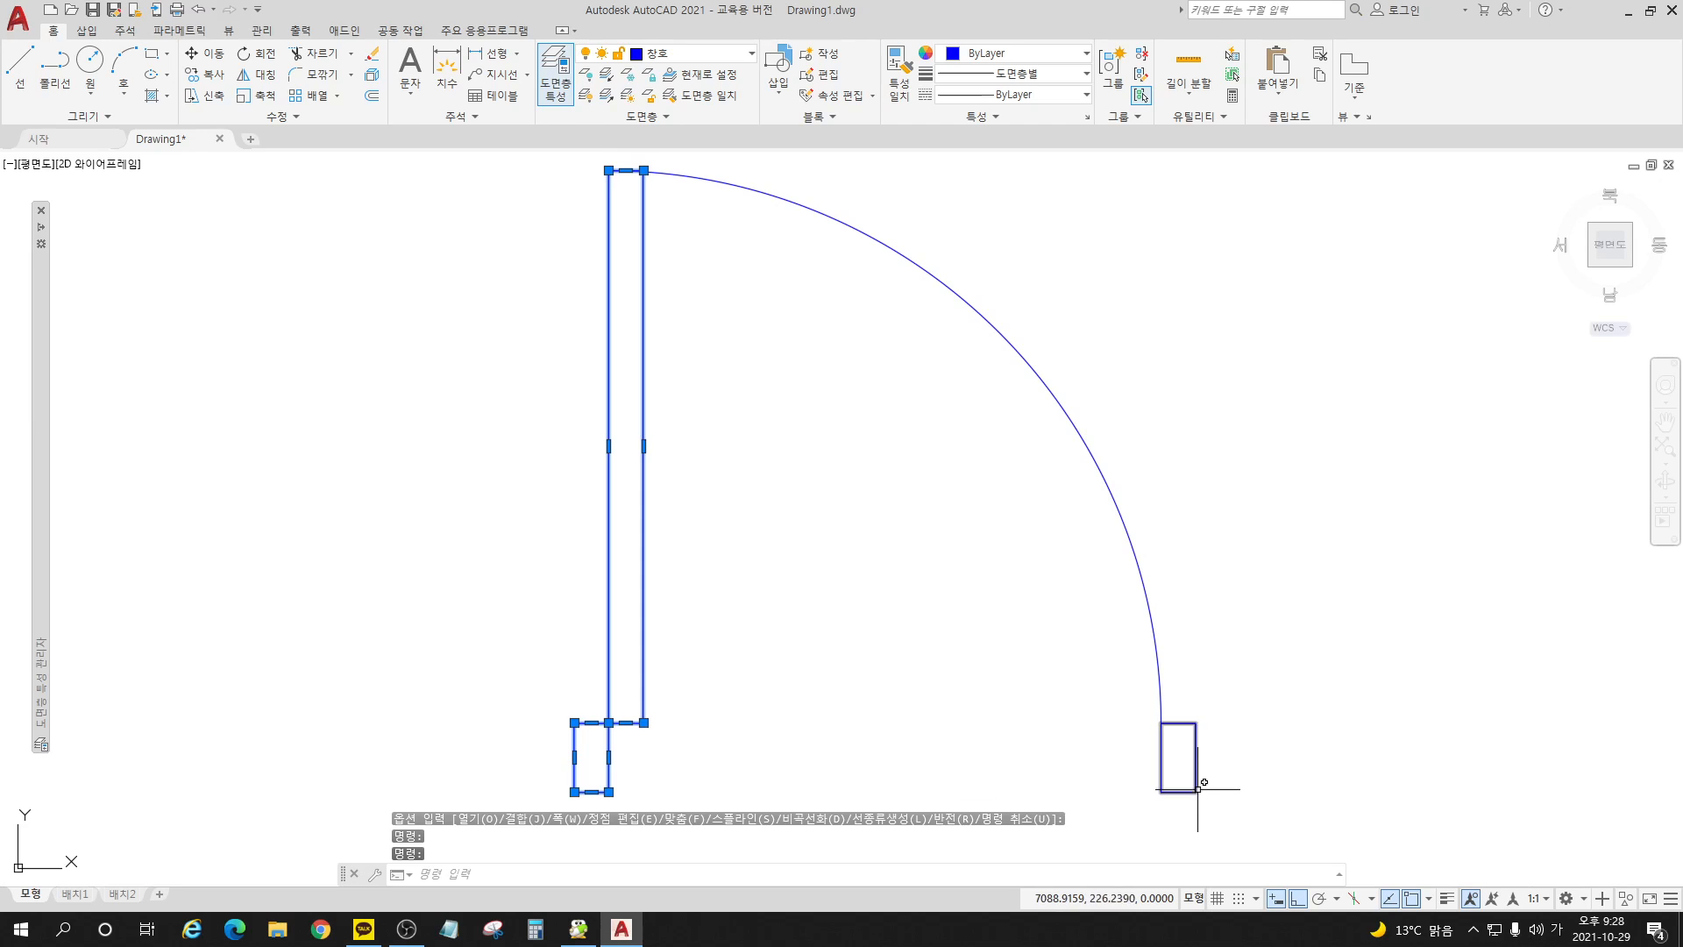
left_click(1127, 499)
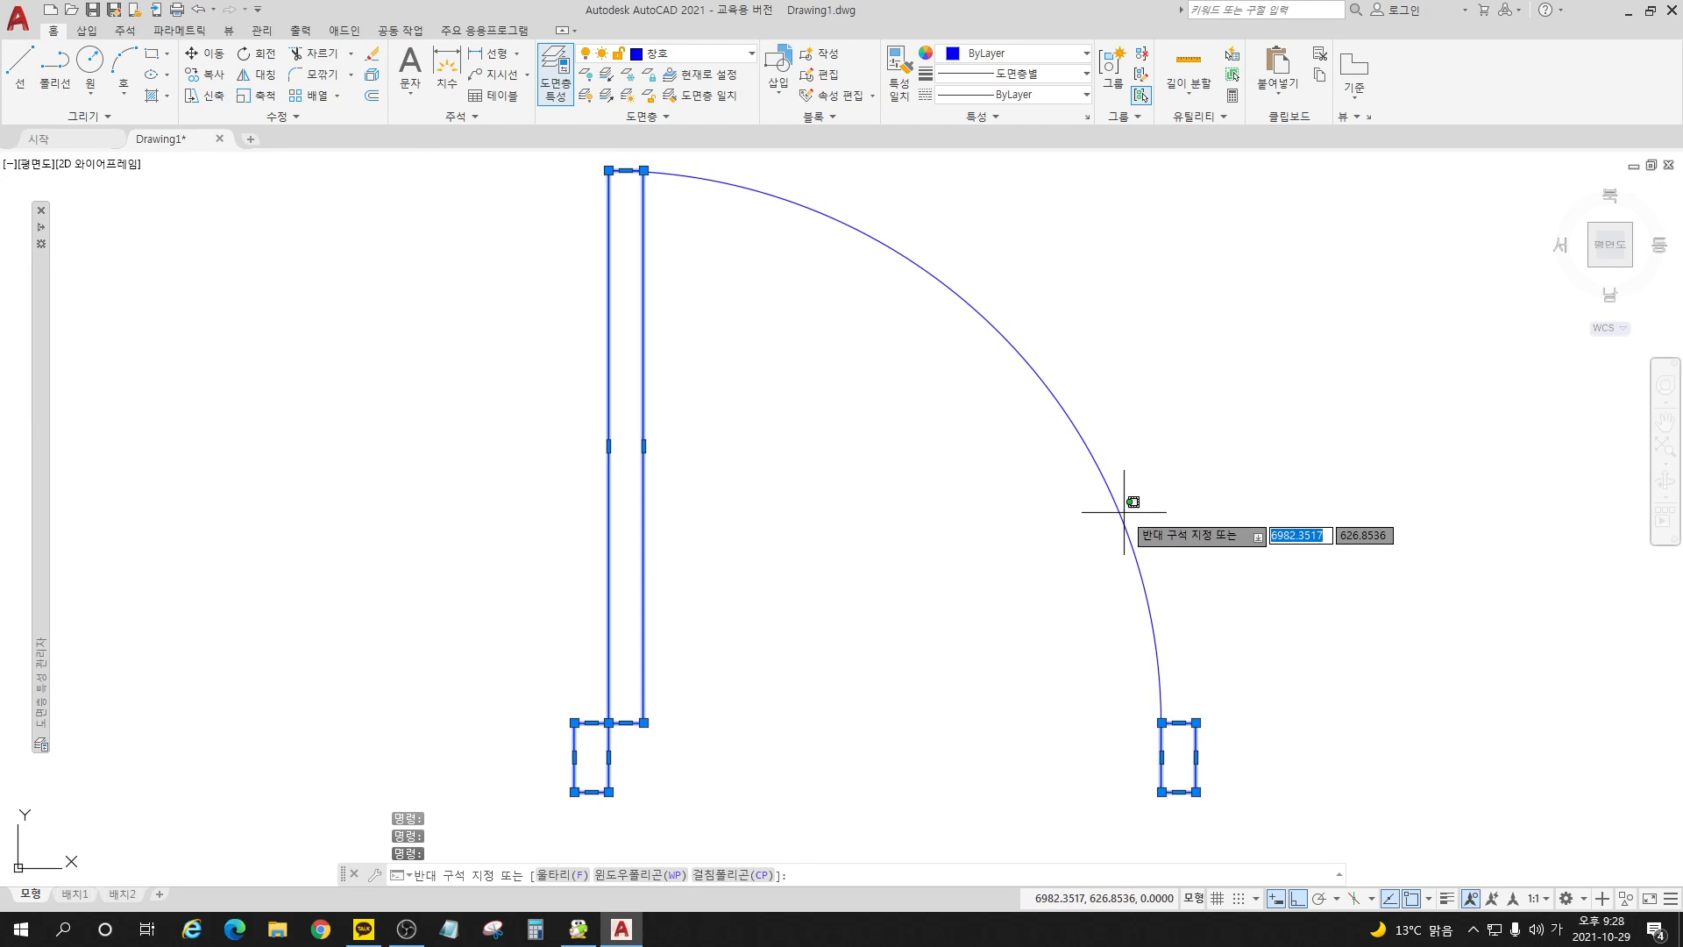
left_click(1103, 501)
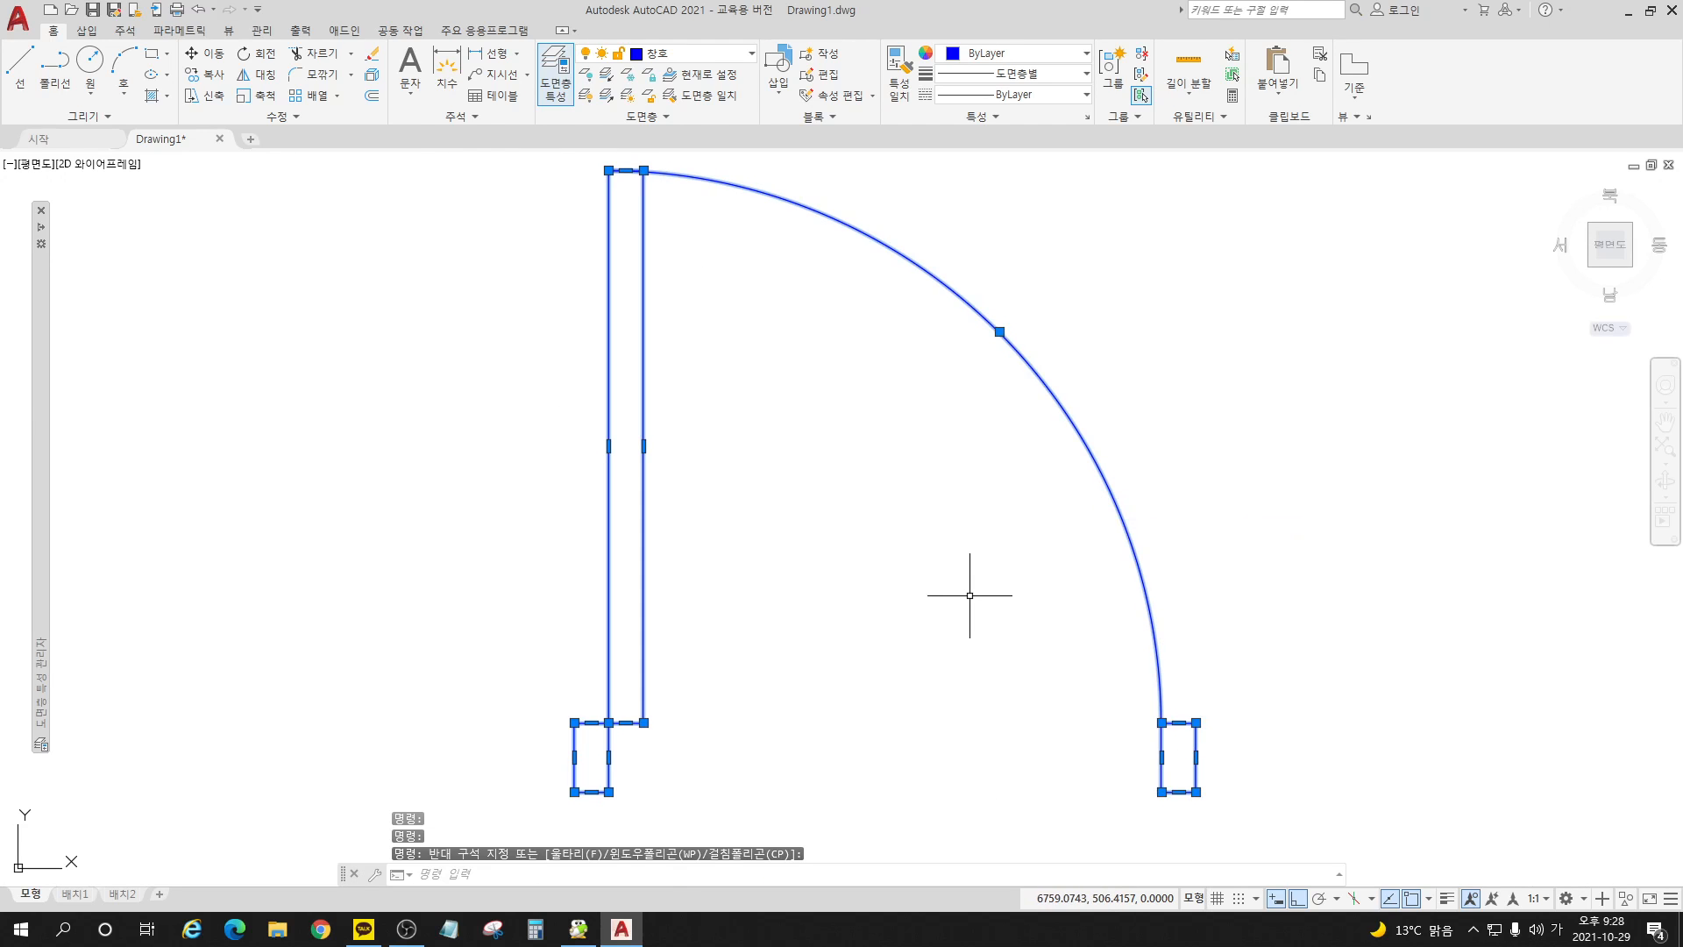
key("Escape")
key("Escape")
key("Escape")
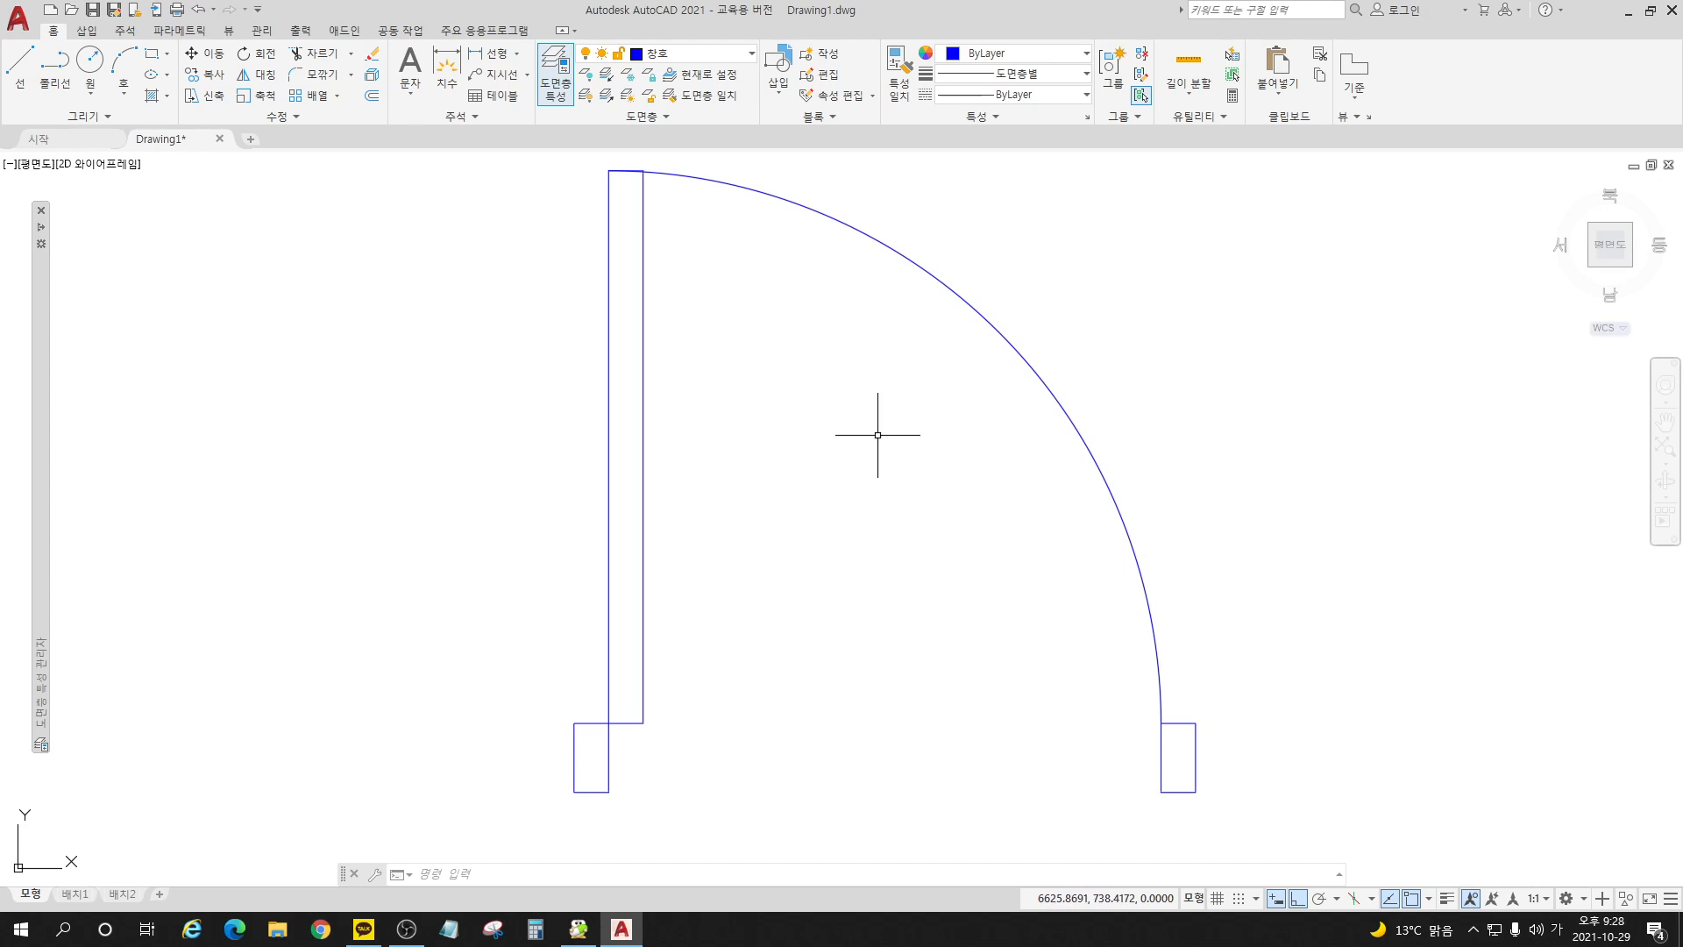
scroll(785, 413, "down", 4)
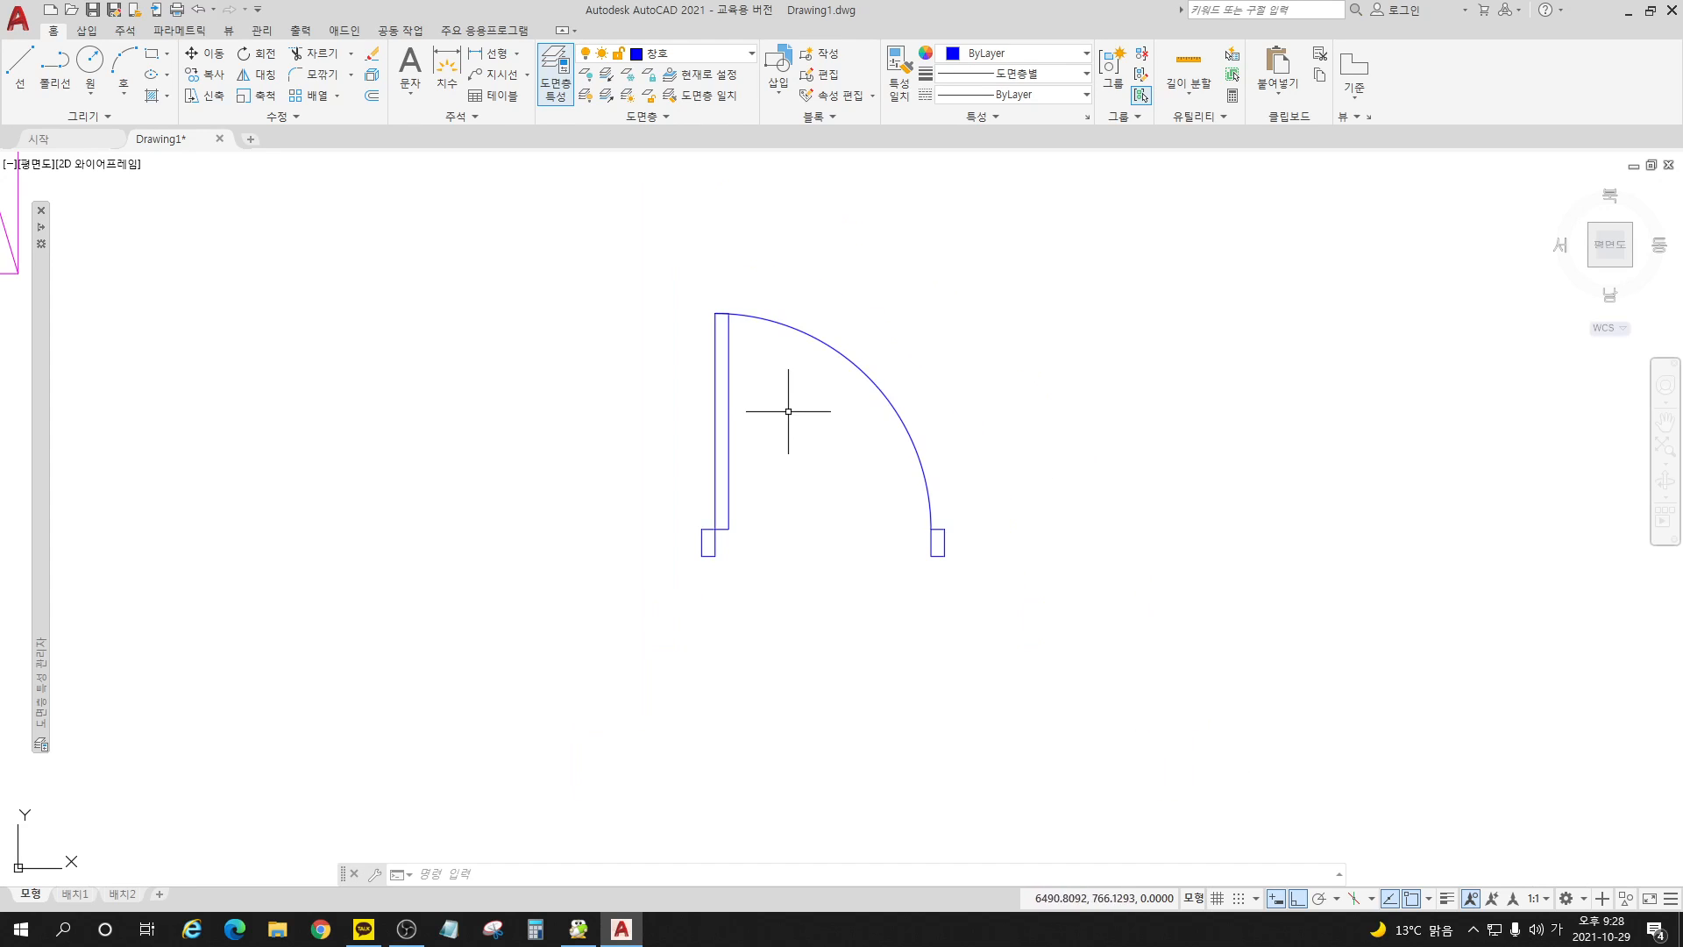
scroll(849, 421, "up", 2)
scroll(727, 302, "up", 2)
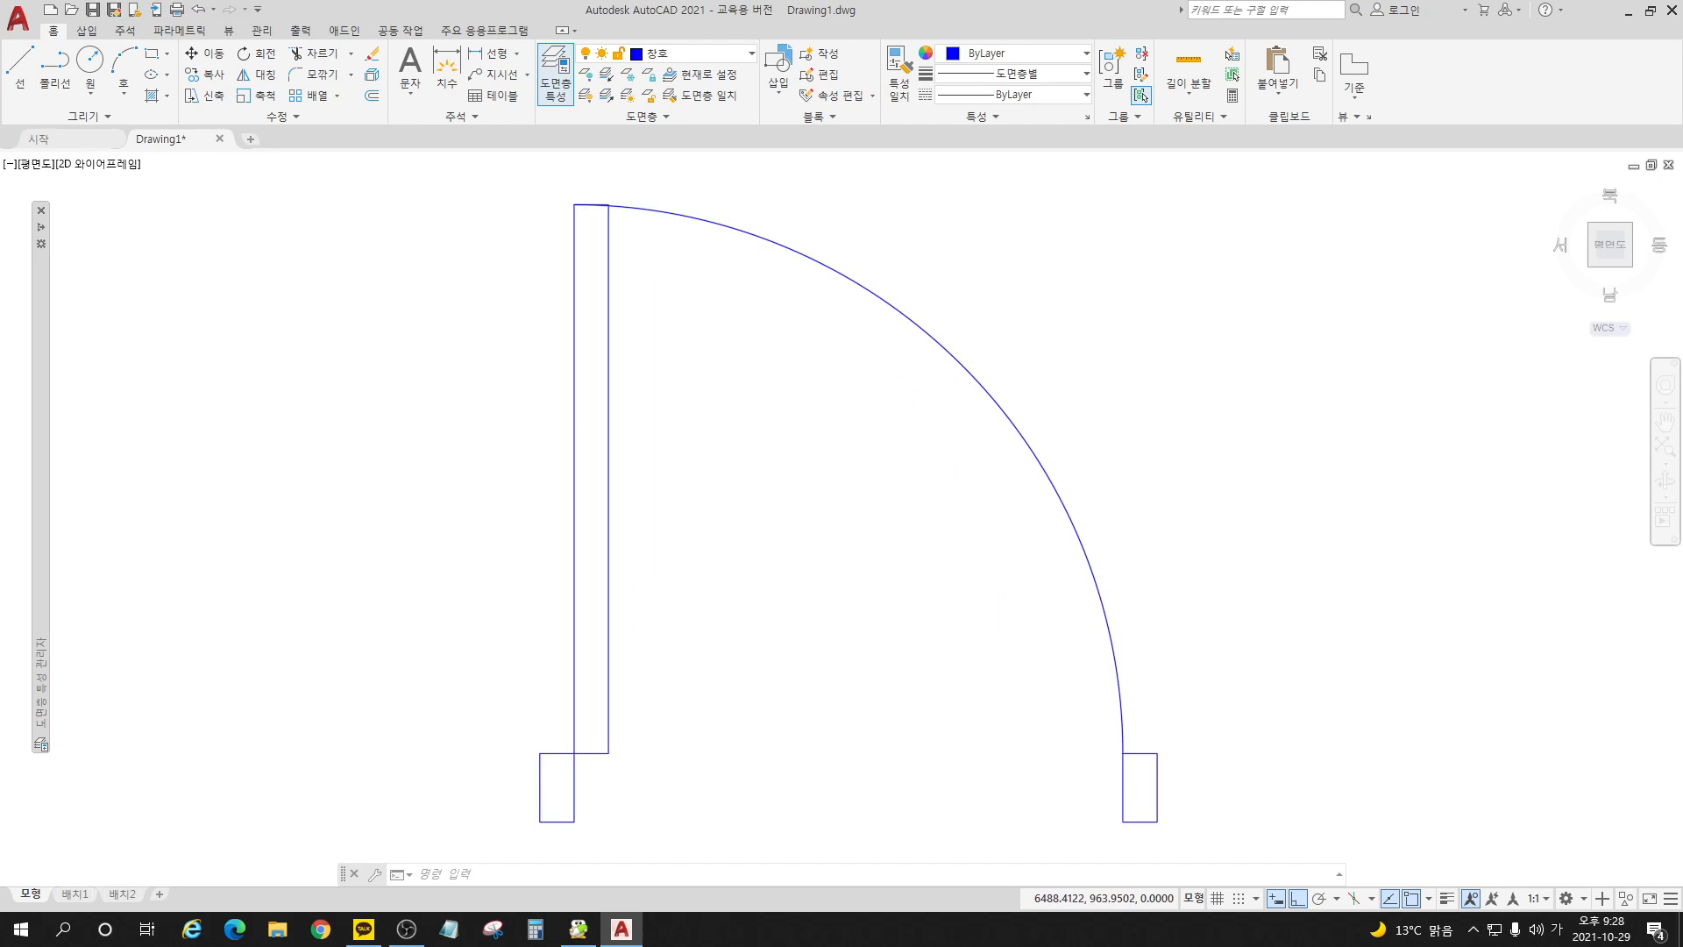
scroll(747, 312, "down", 2)
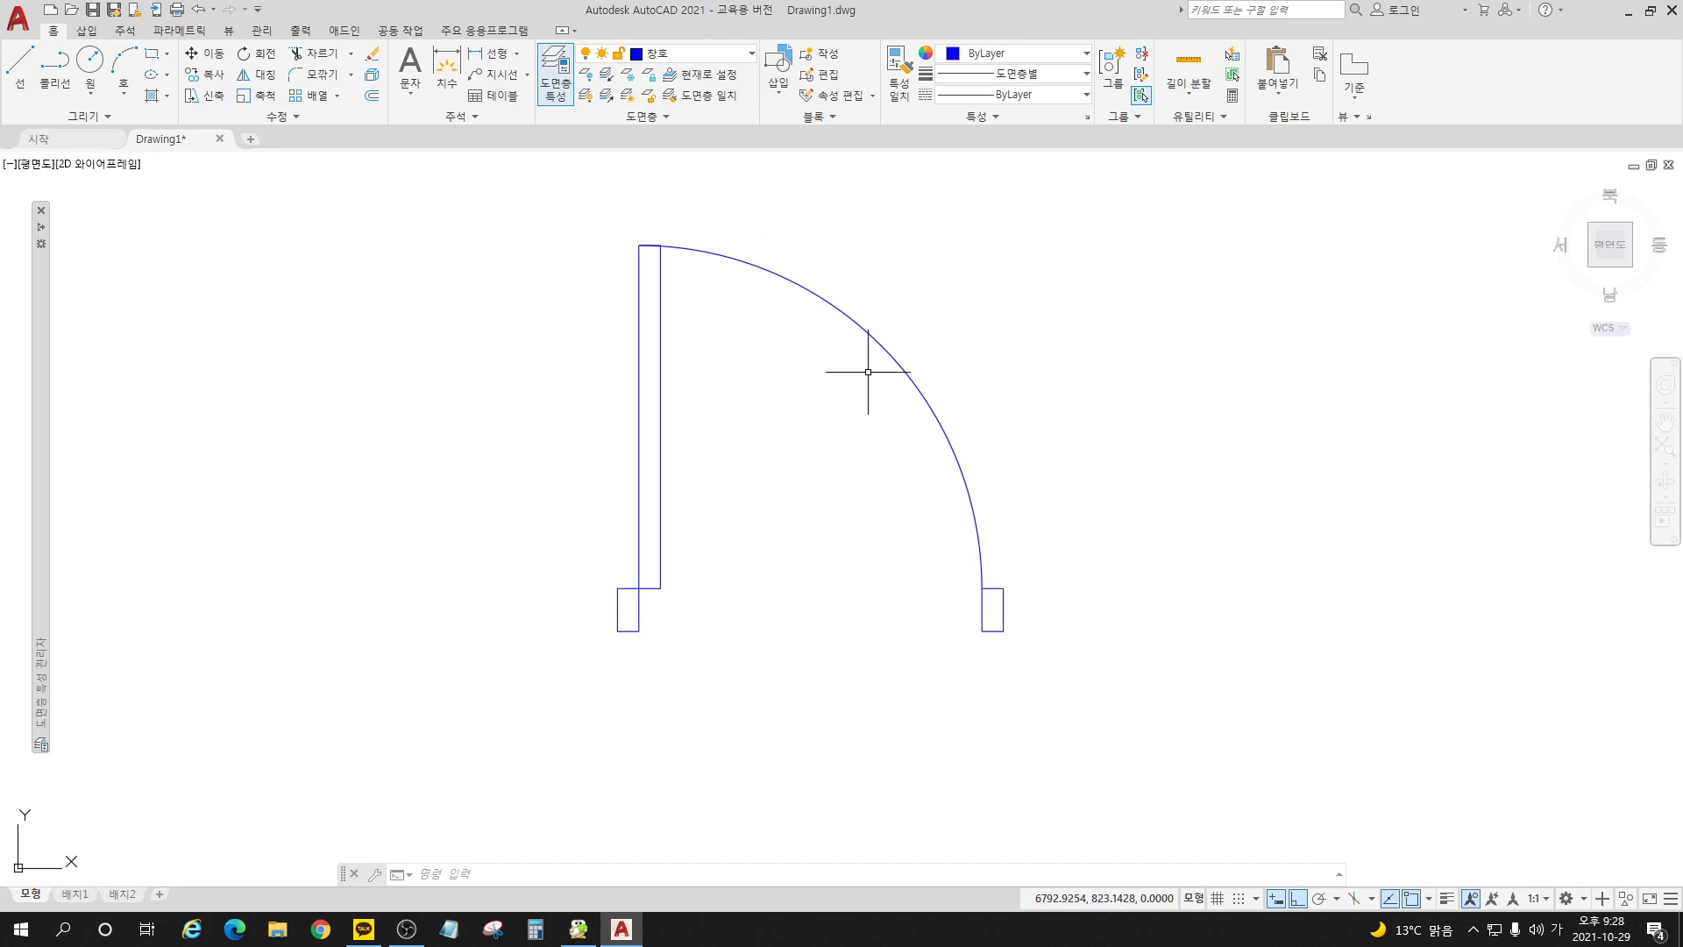
left_click(630, 630)
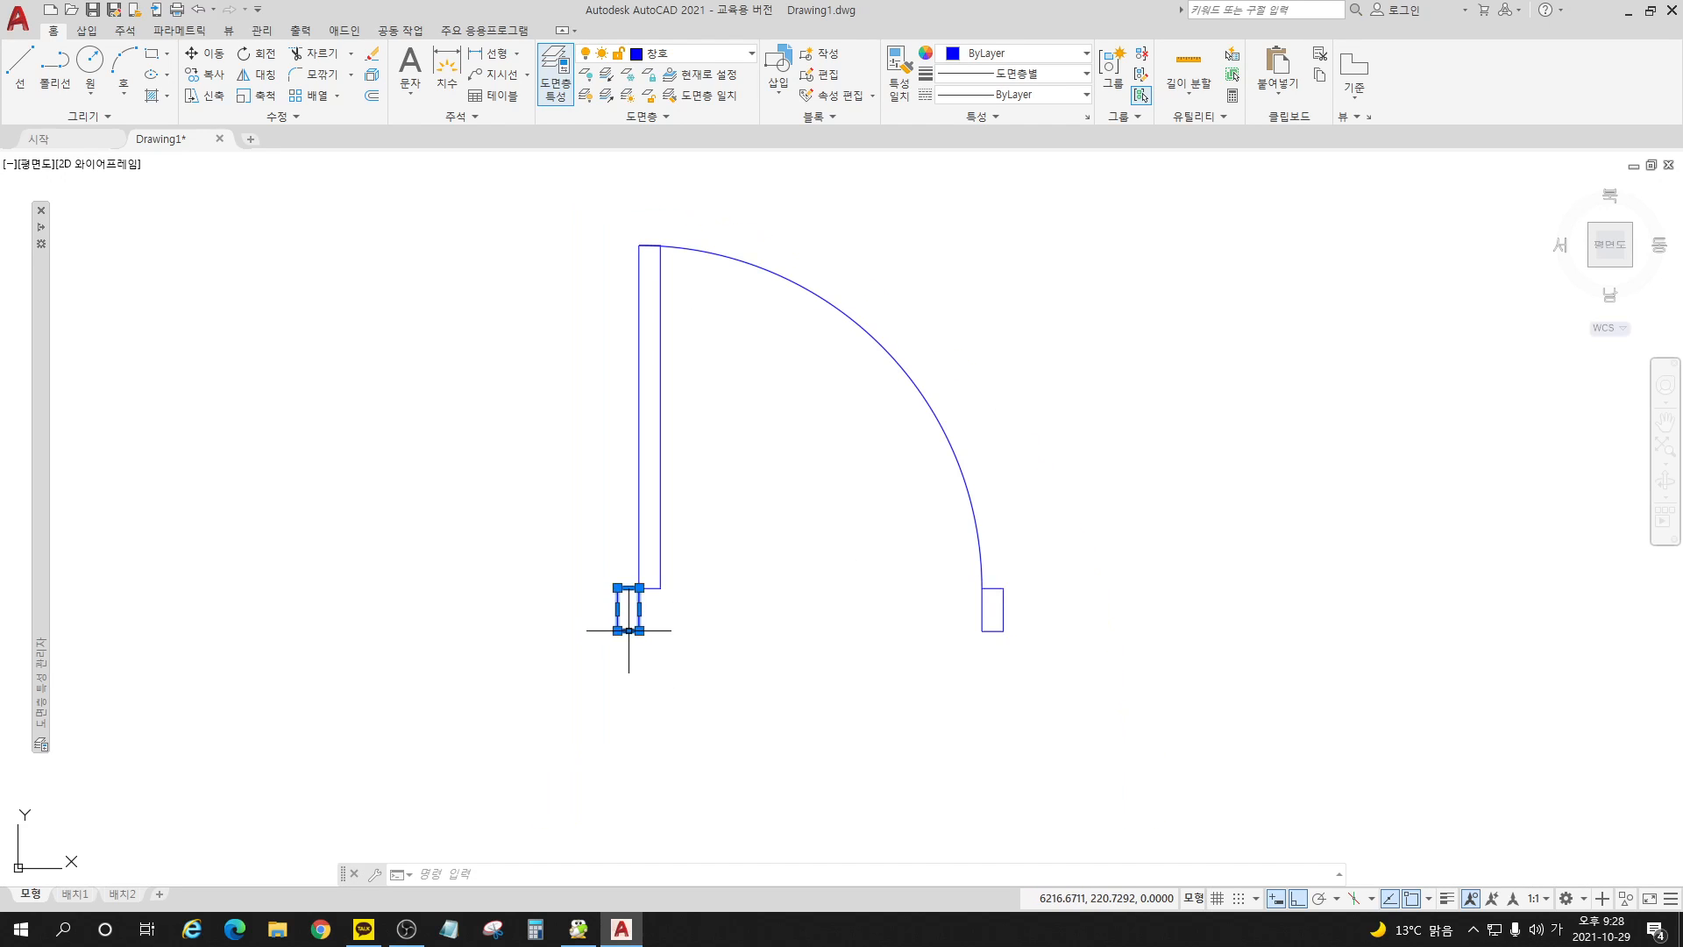
left_click(659, 586)
left_click(994, 591)
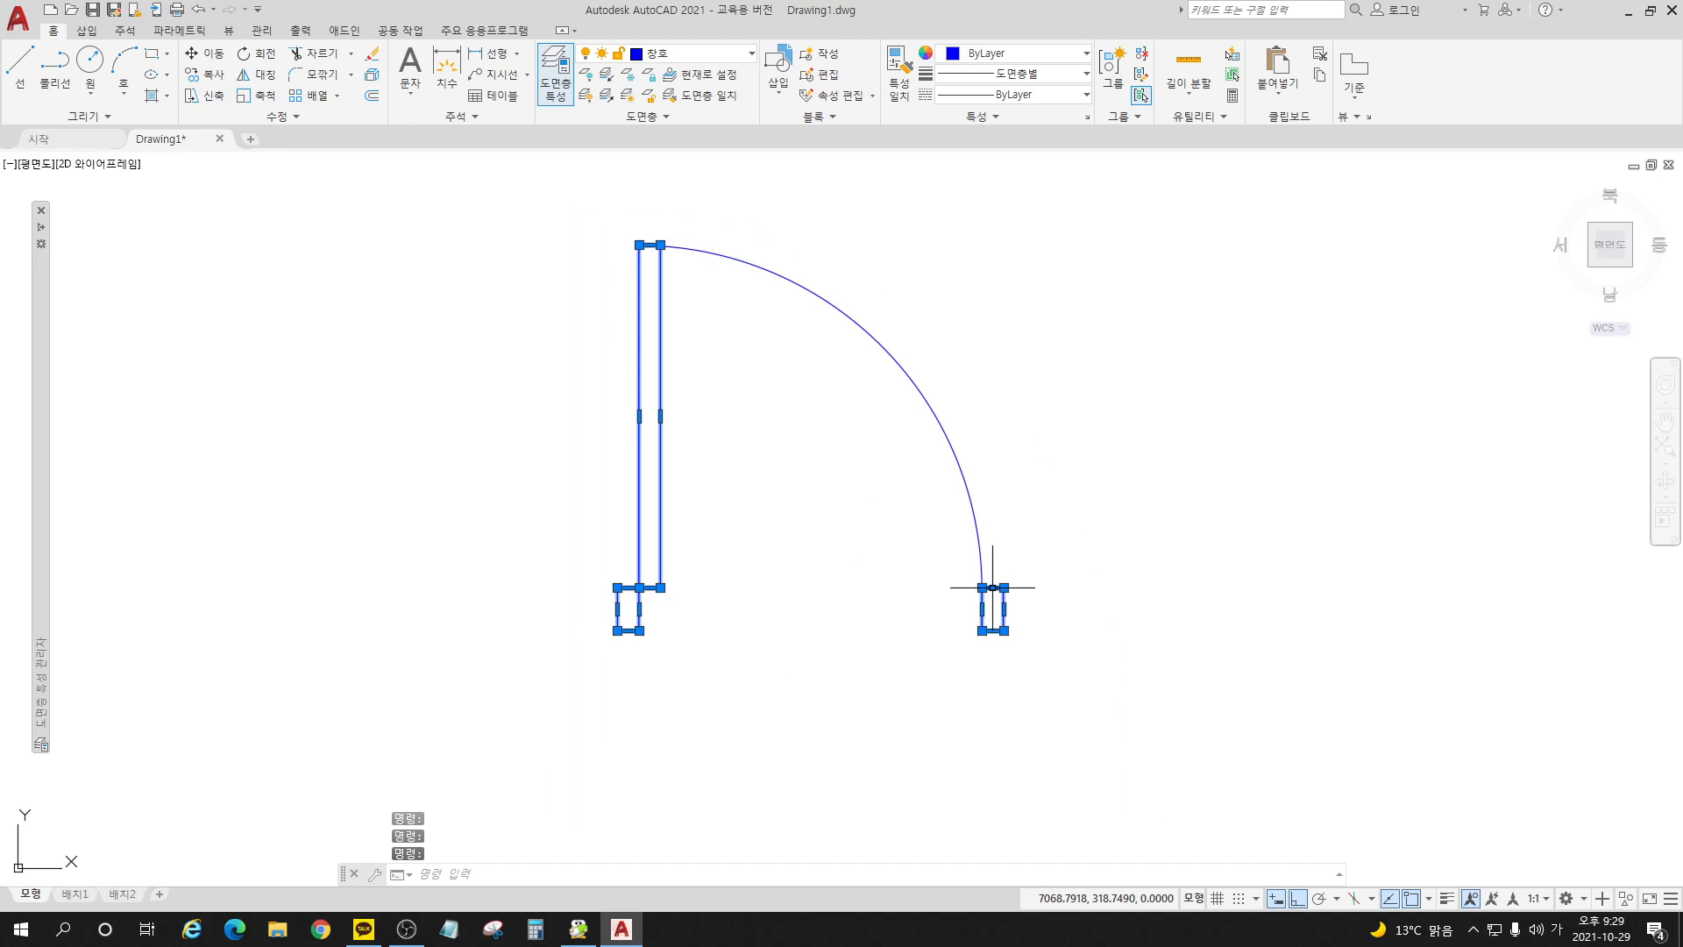
left_click(983, 556)
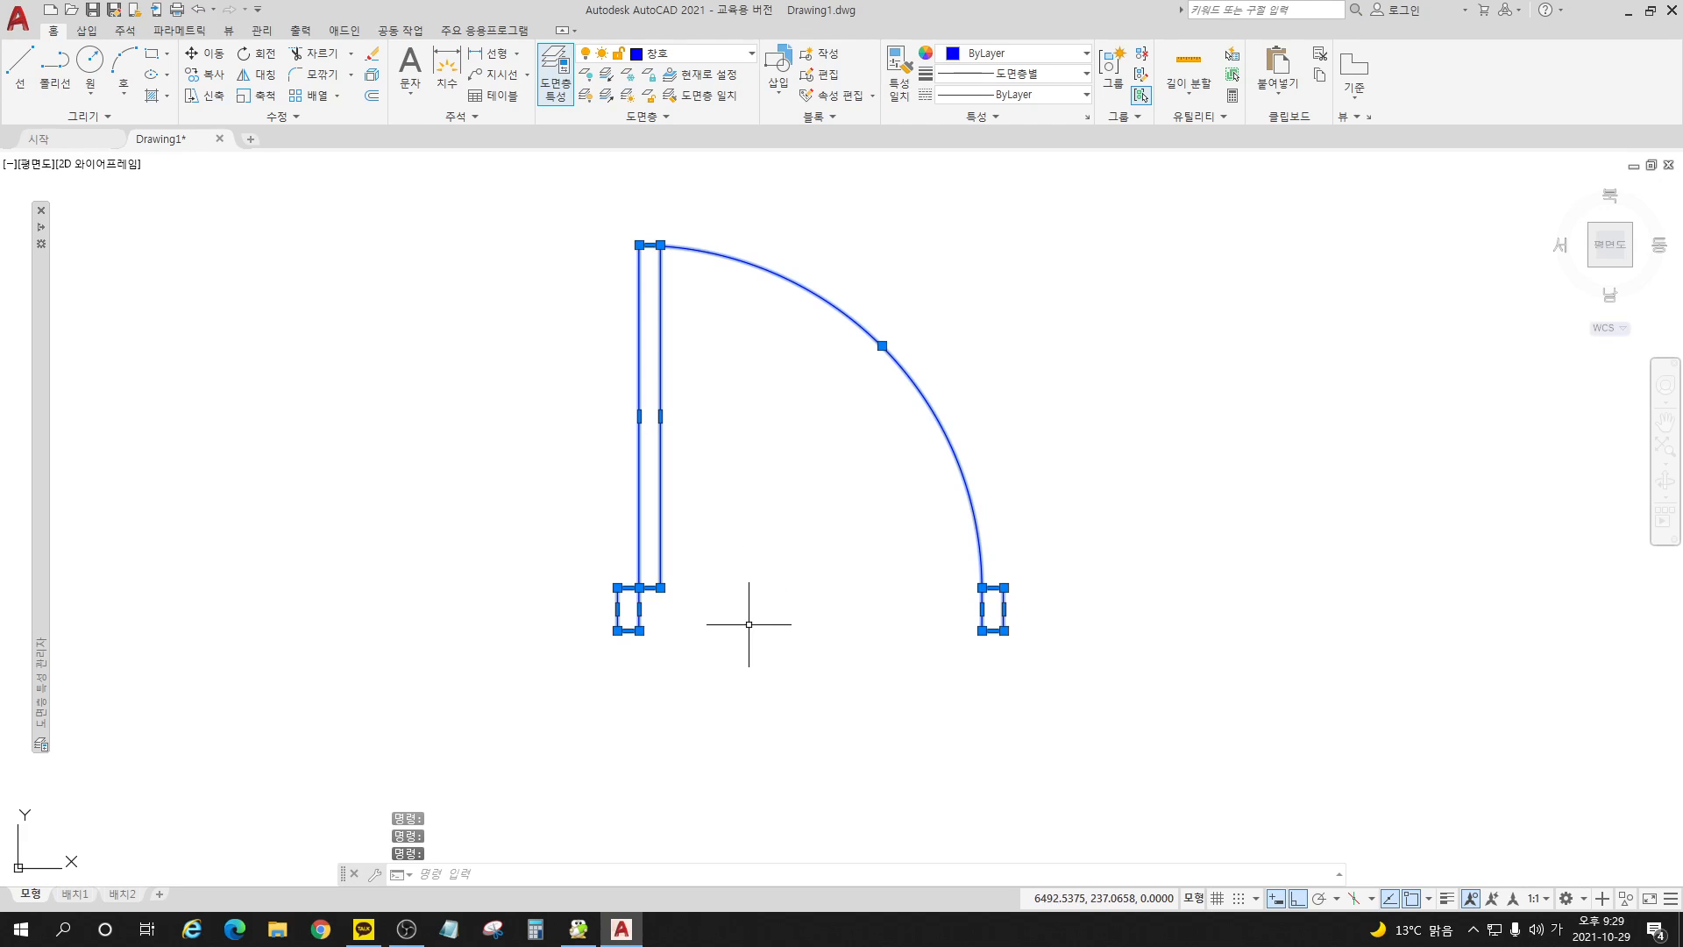
key("Escape")
key("Escape")
key("Escape")
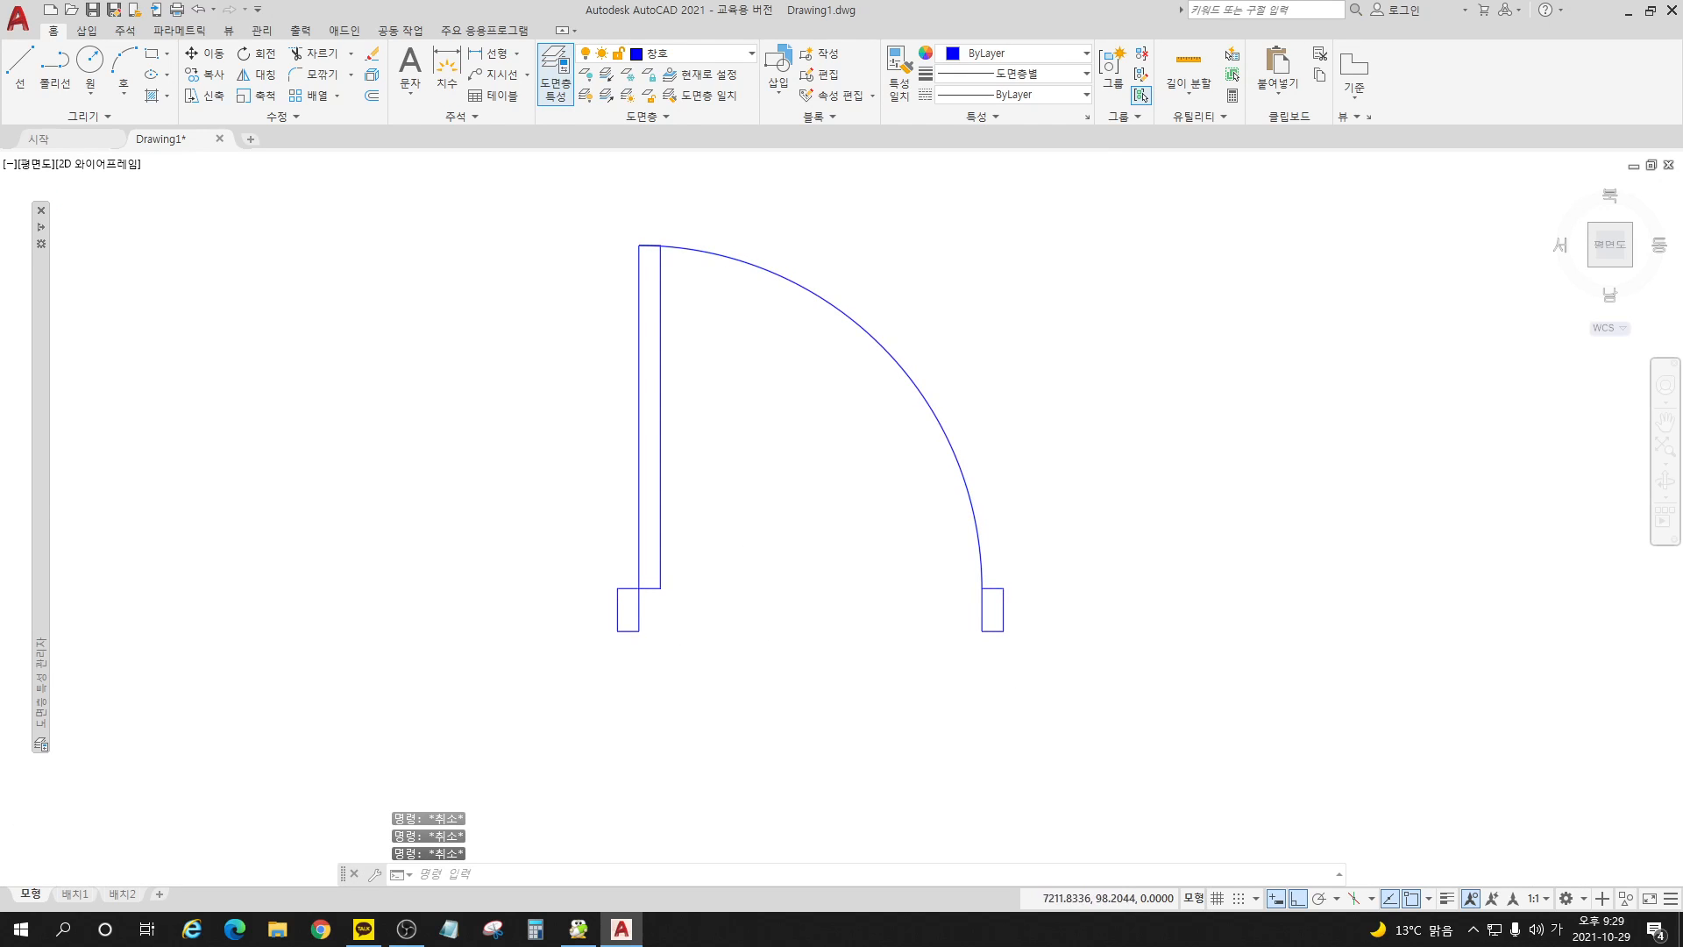
scroll(1025, 666, "down", 6)
scroll(1012, 615, "up", 2)
scroll(1012, 615, "up", 2)
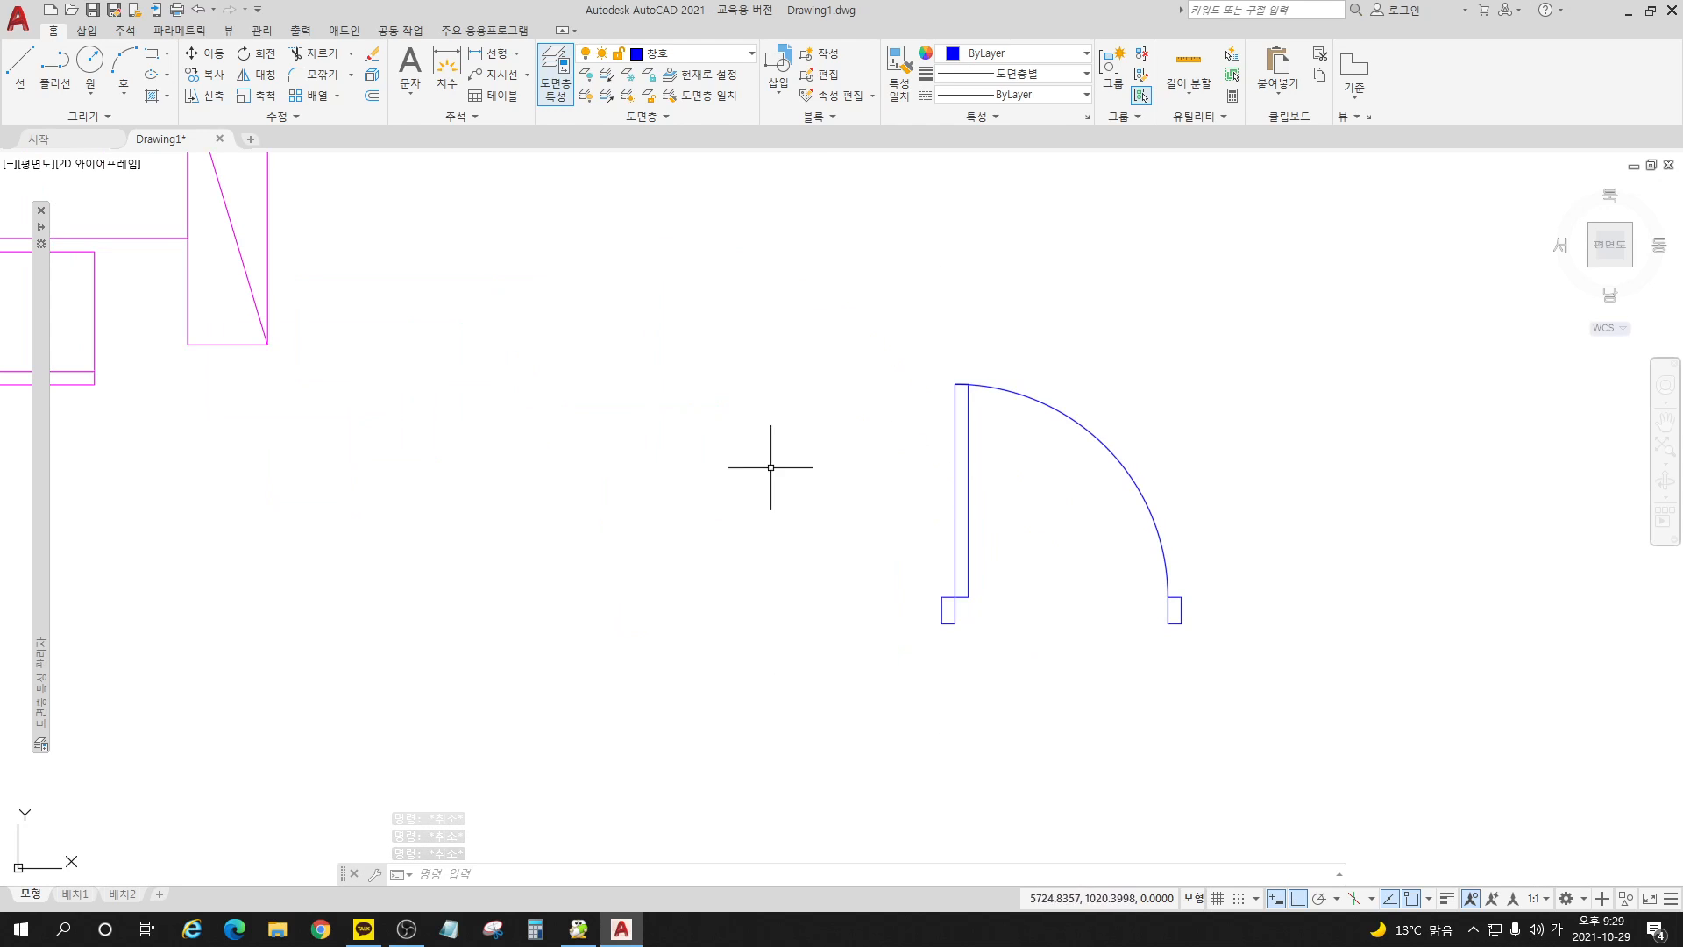
Step: Start a block definition named 문_여닫이_900 with its base point at the midpoint of the left jamb's outer edge
left_click(830, 56)
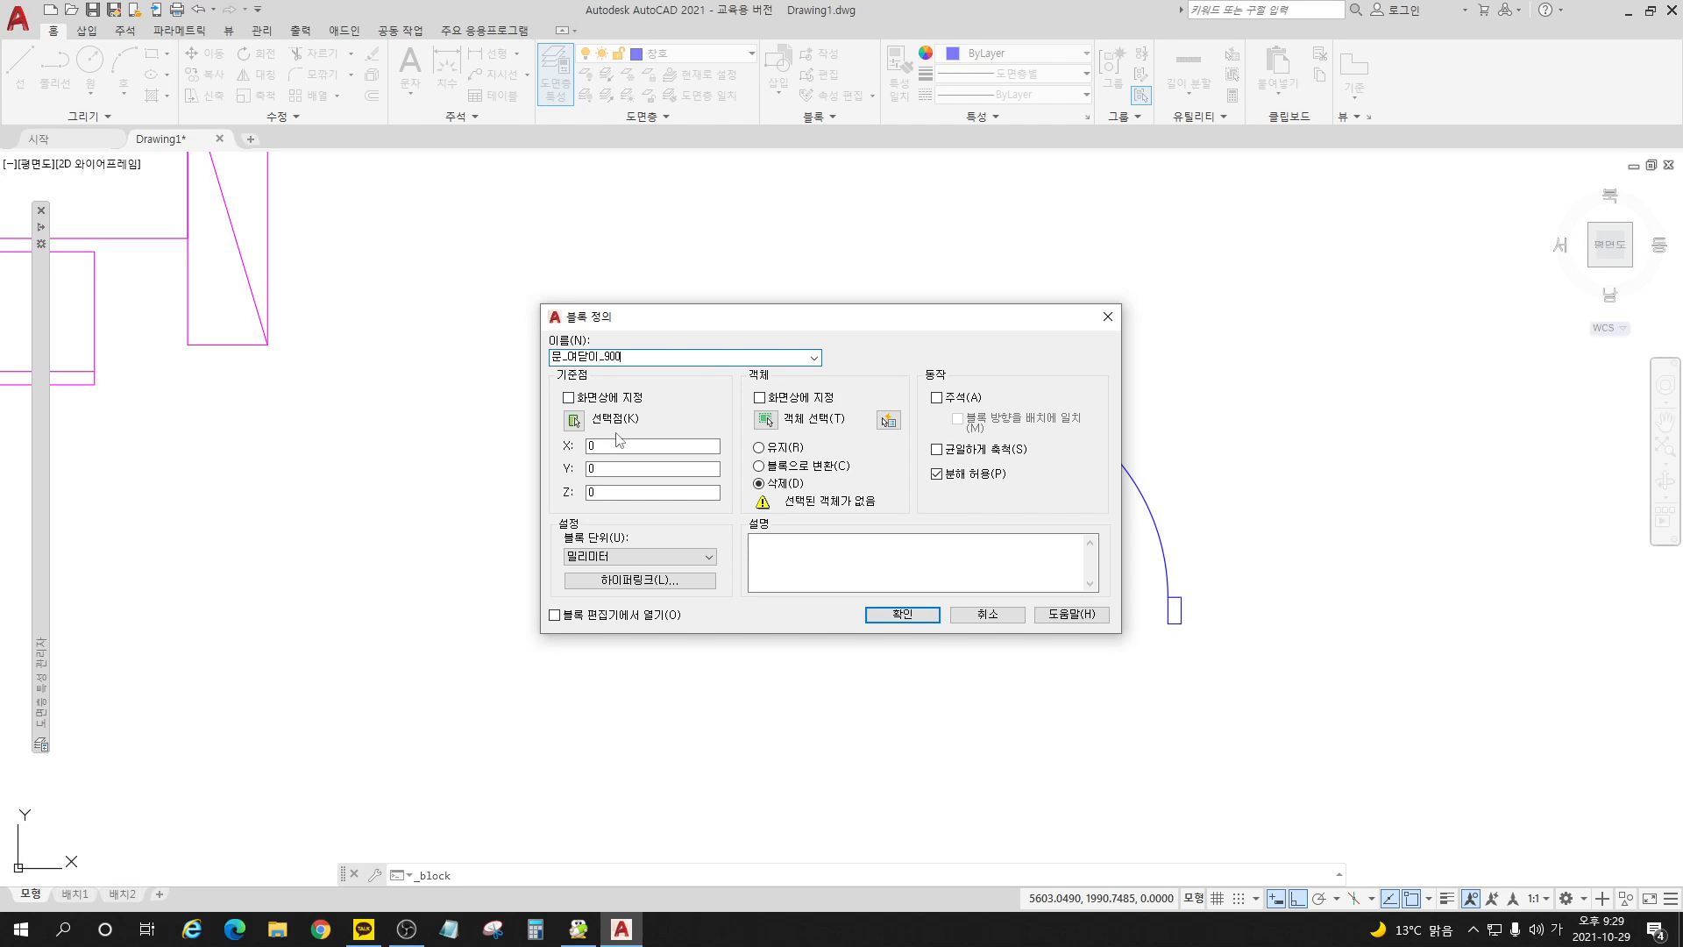
left_click(574, 420)
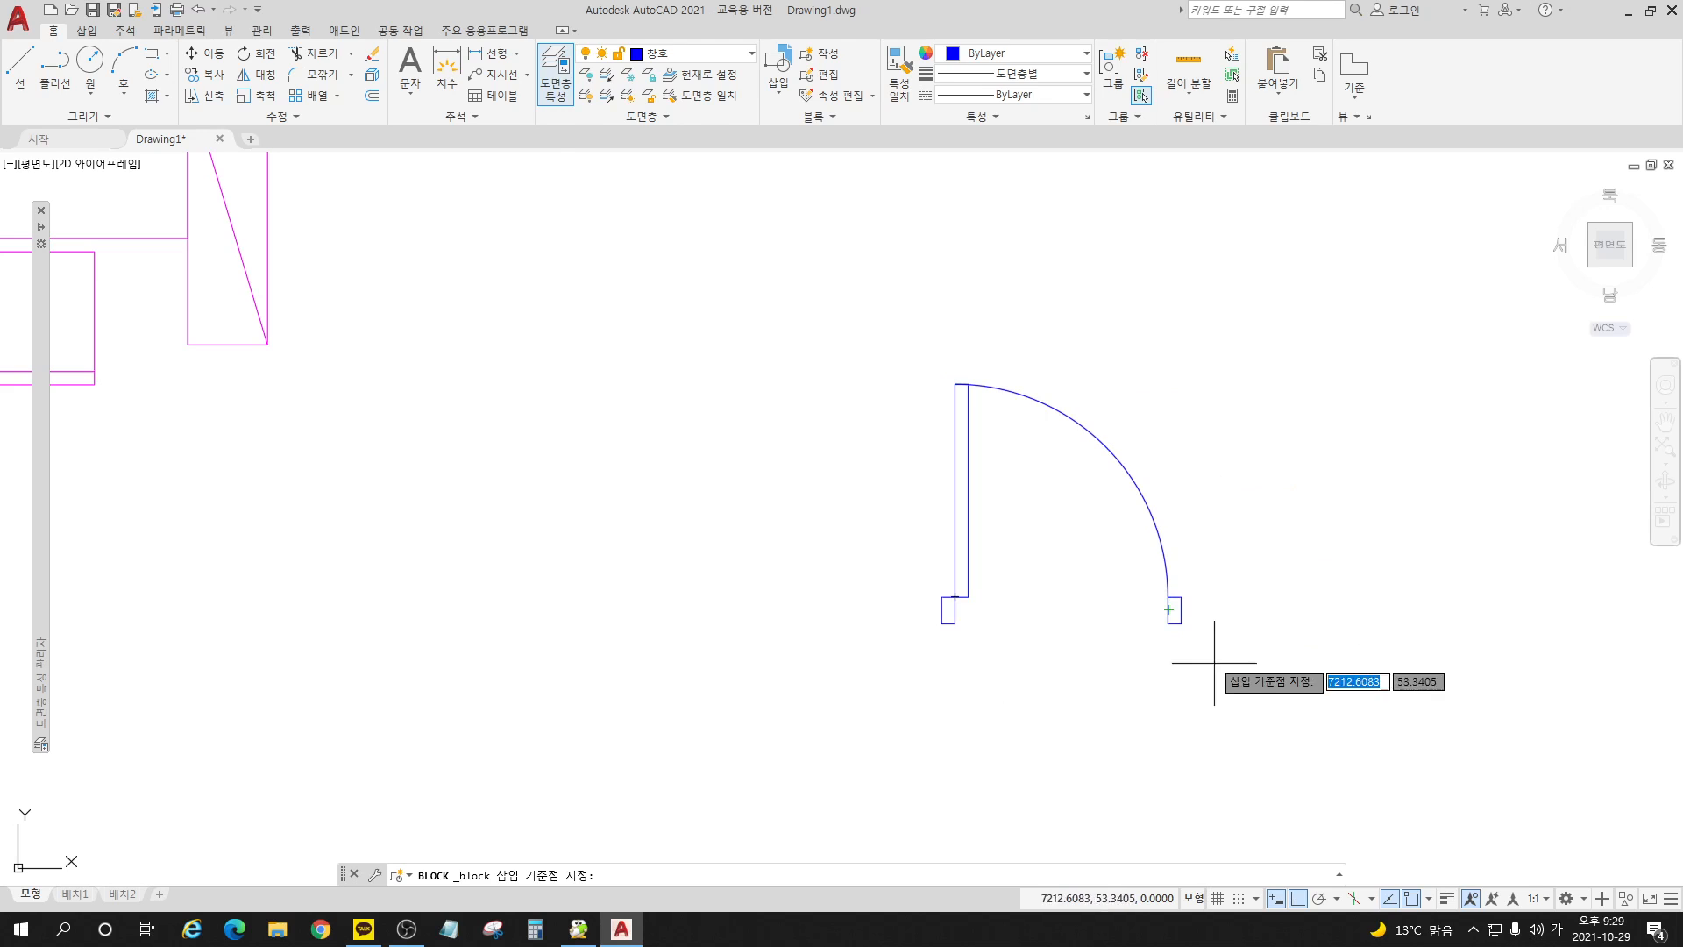
scroll(1212, 670, "up", 4)
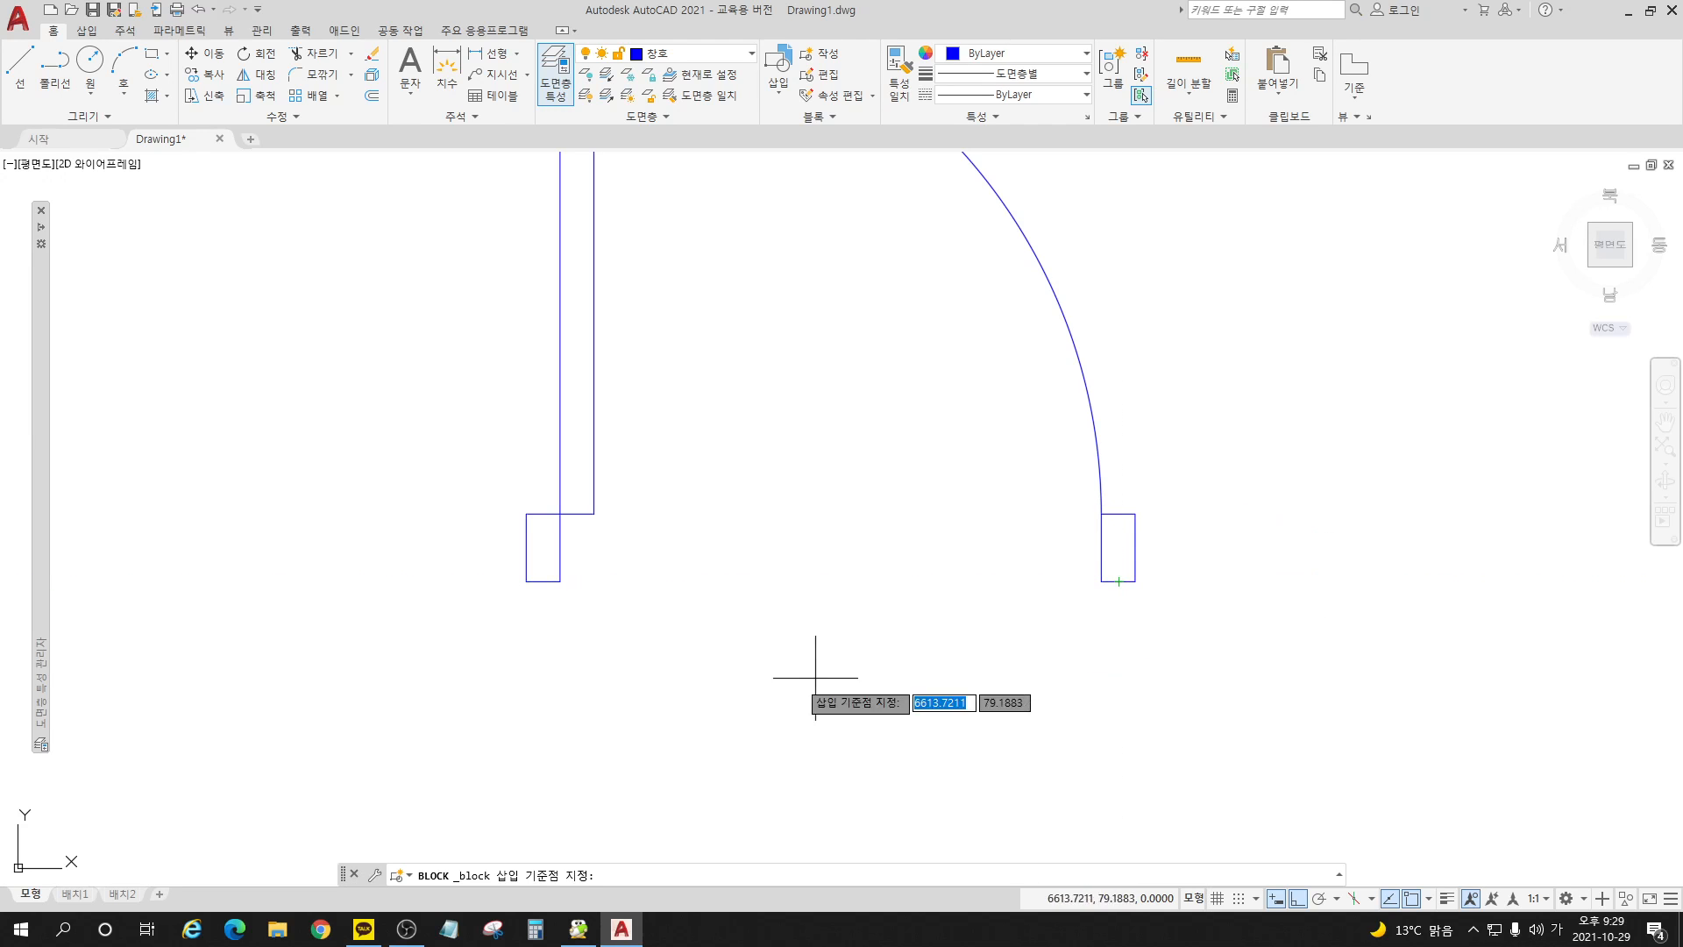
left_click(526, 547)
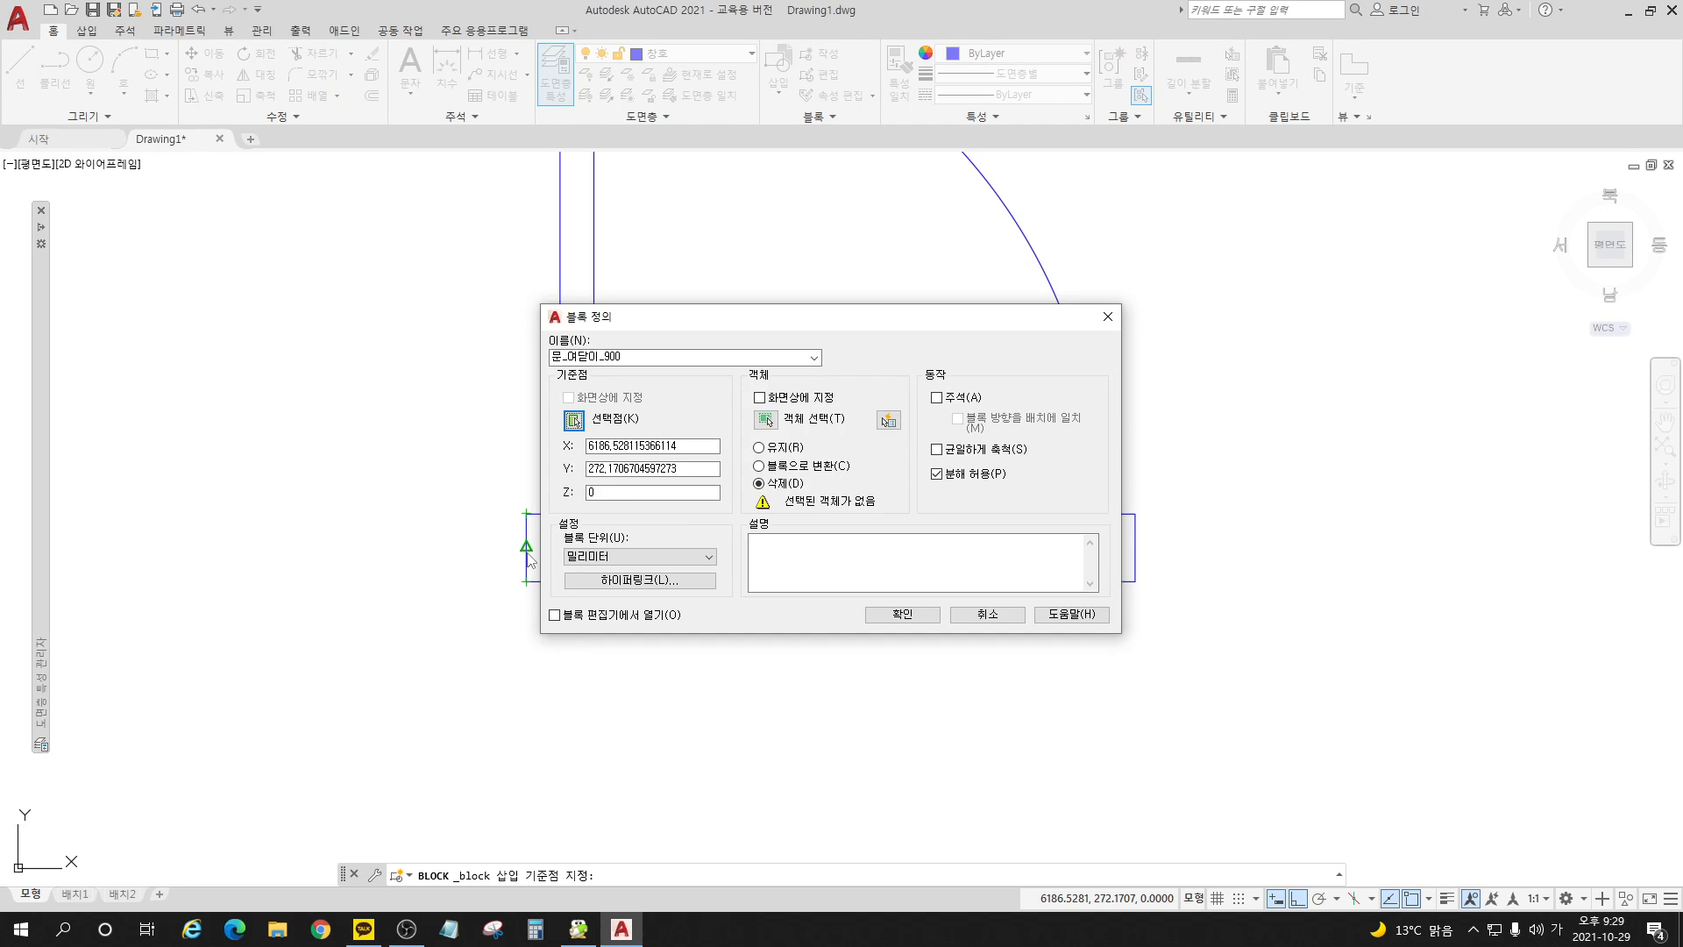
Step: Select both jambs, the leaf and the swing arc as the block's objects and create the block with the originals deleted
left_click(765, 420)
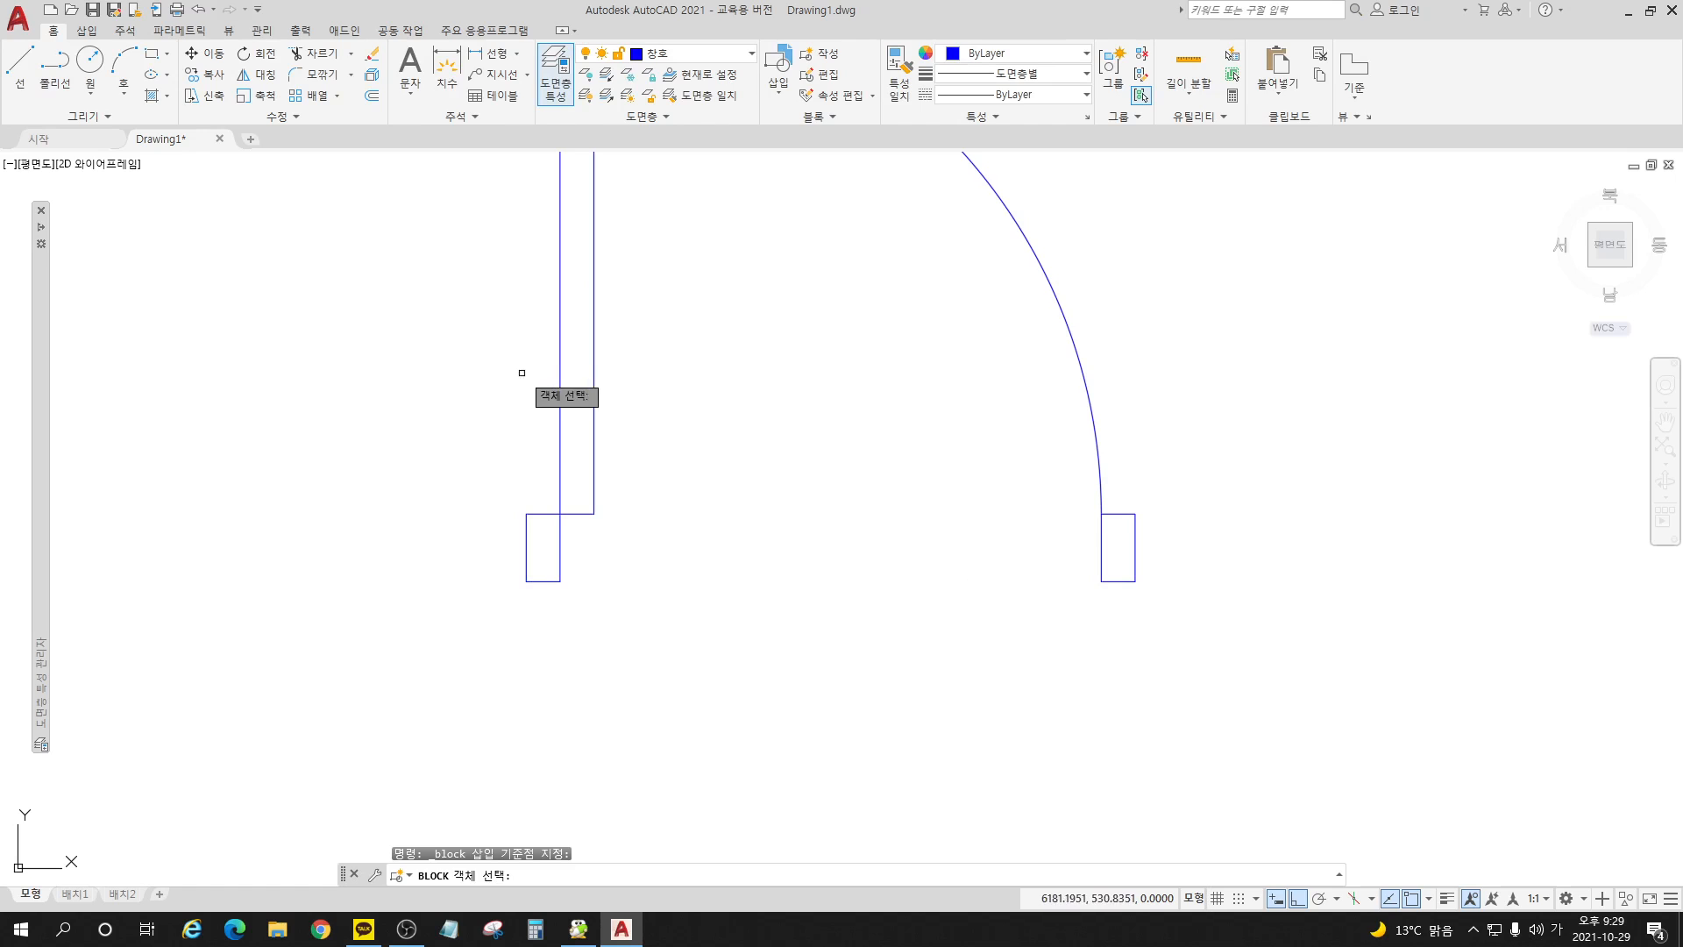
scroll(1103, 767, "down", 4)
left_click(1259, 770)
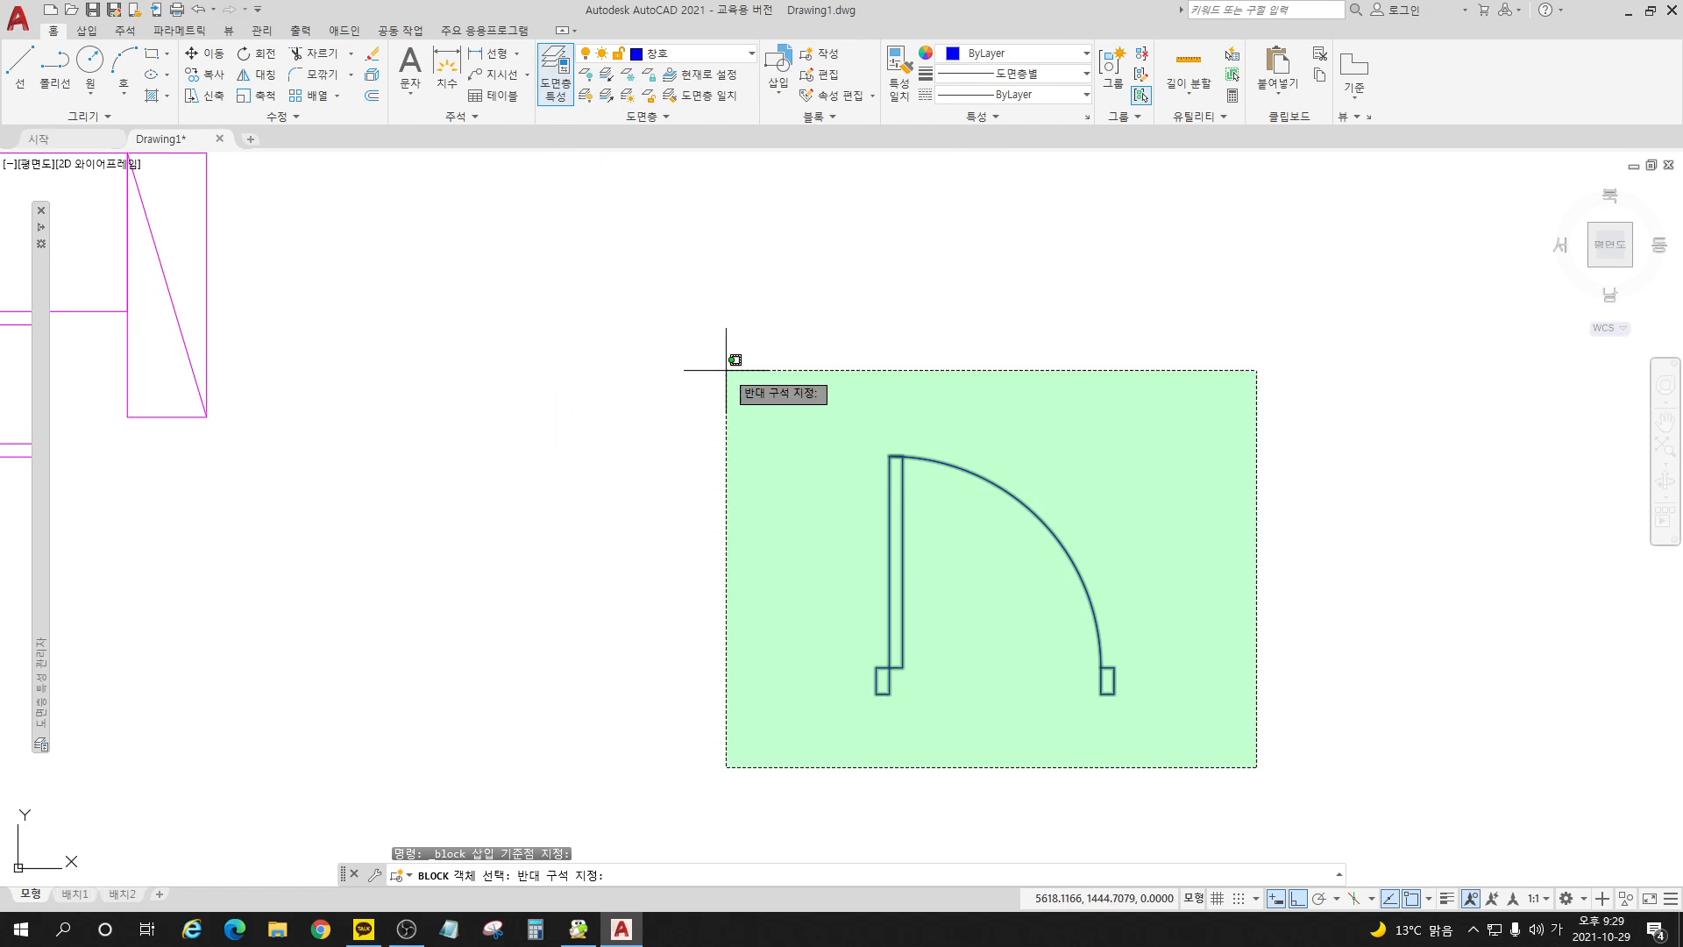
left_click(1105, 760)
scroll(969, 717, "up", 2)
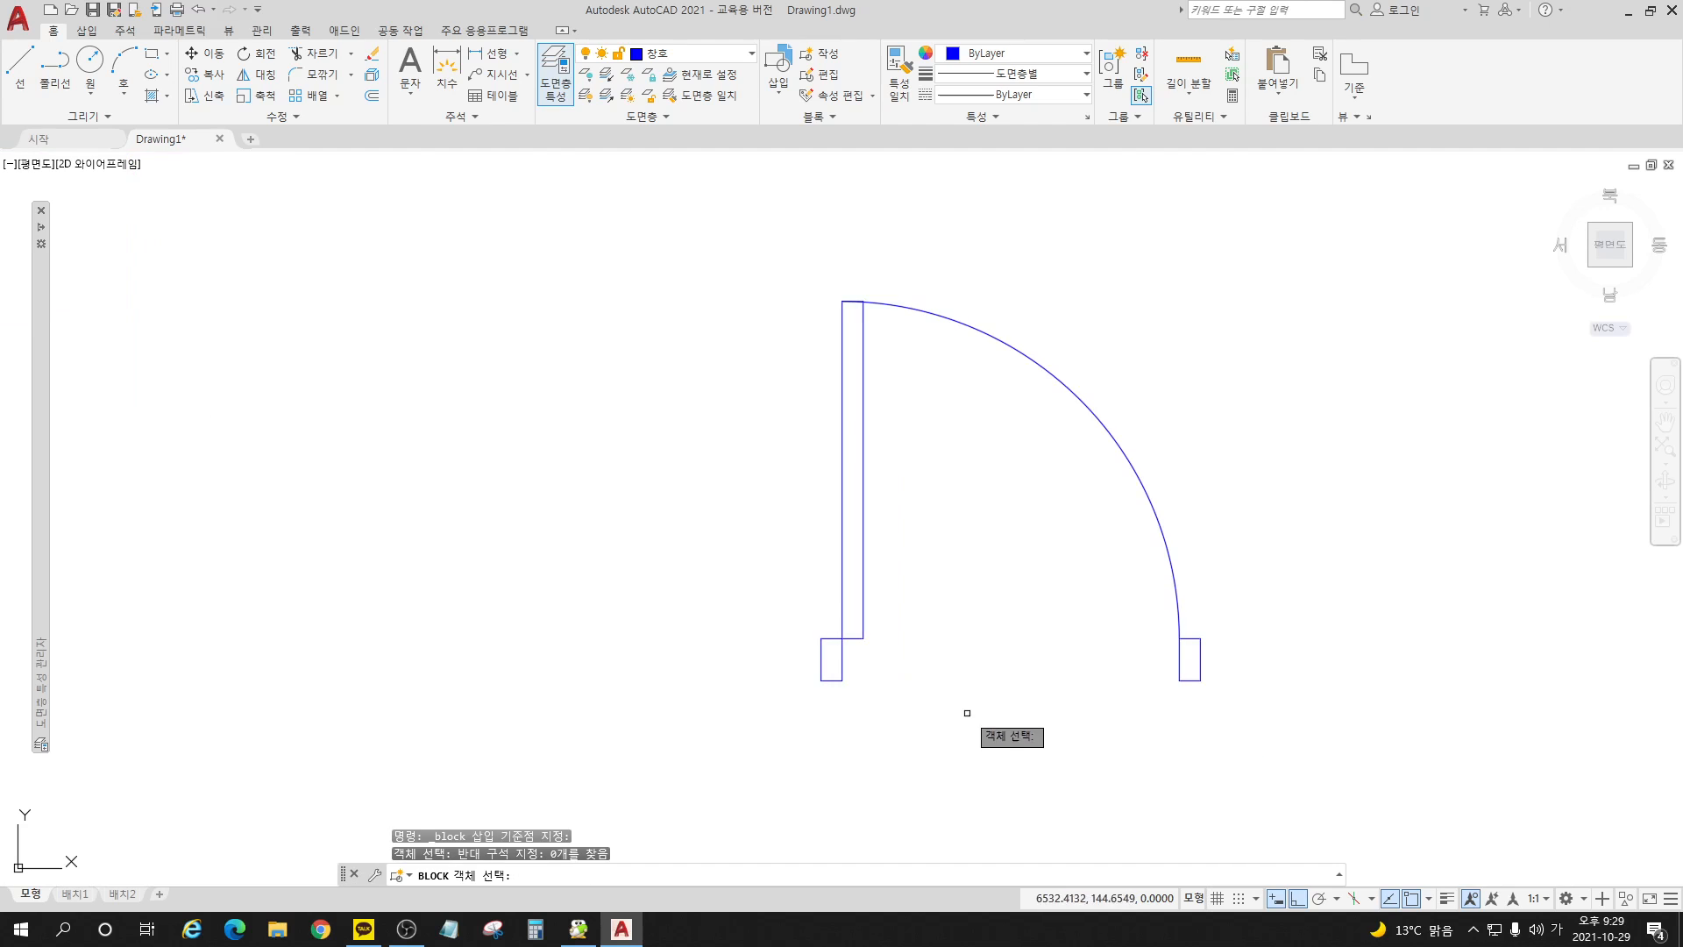
left_click(842, 649)
left_click(849, 636)
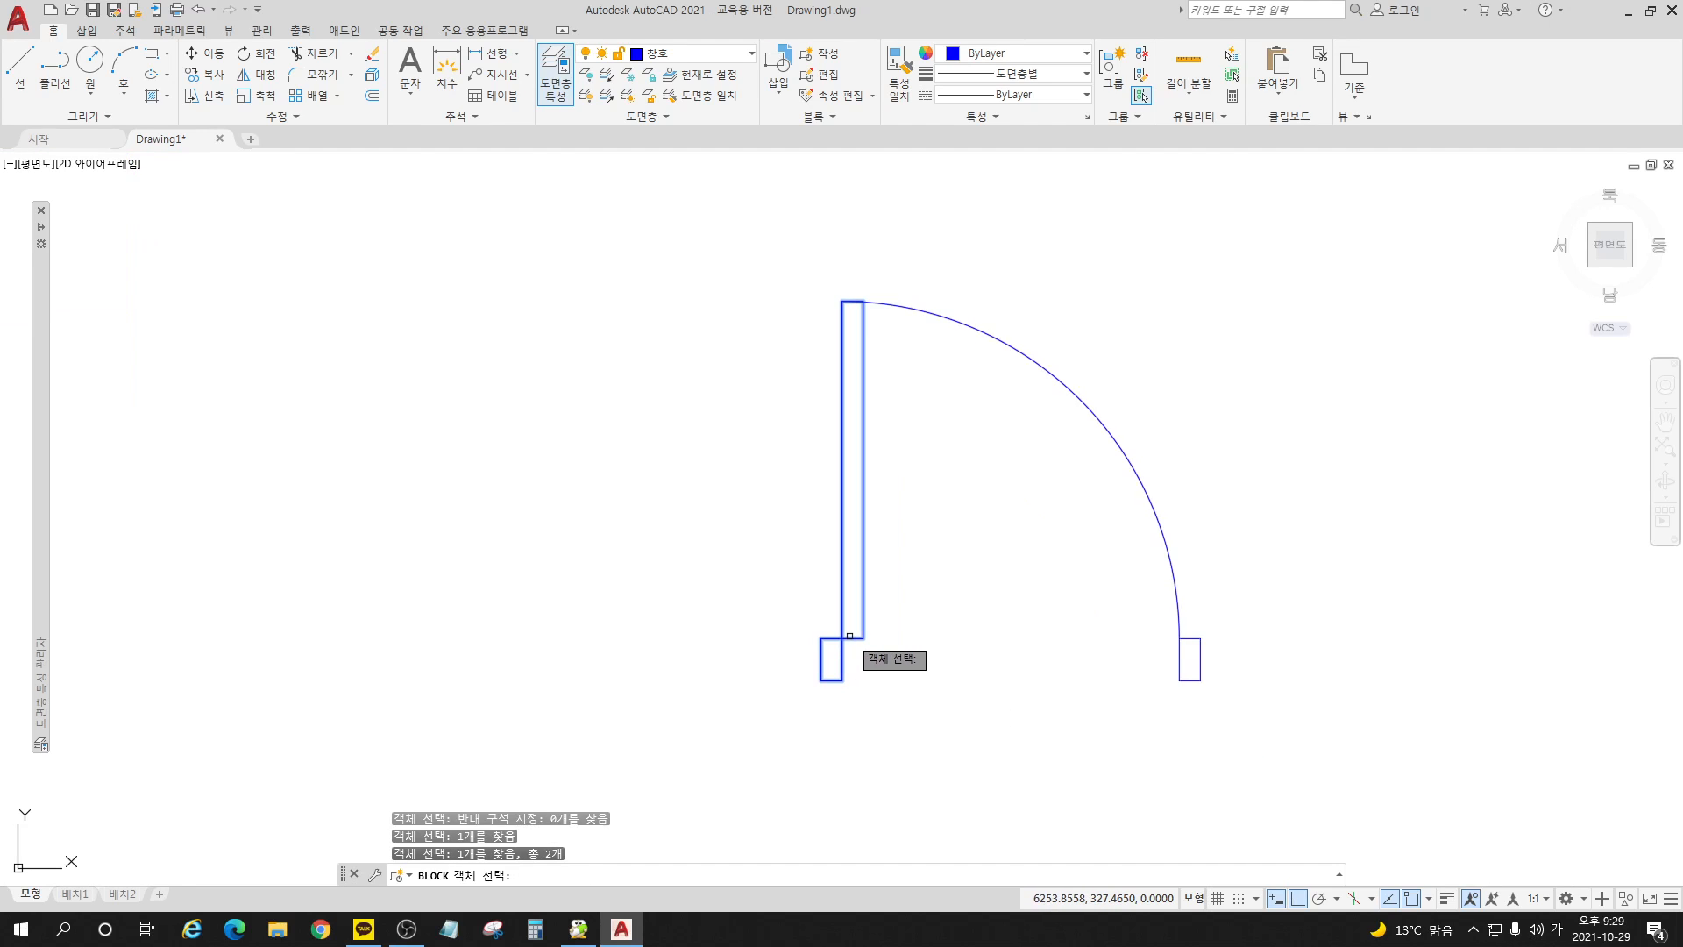
left_click(1203, 646)
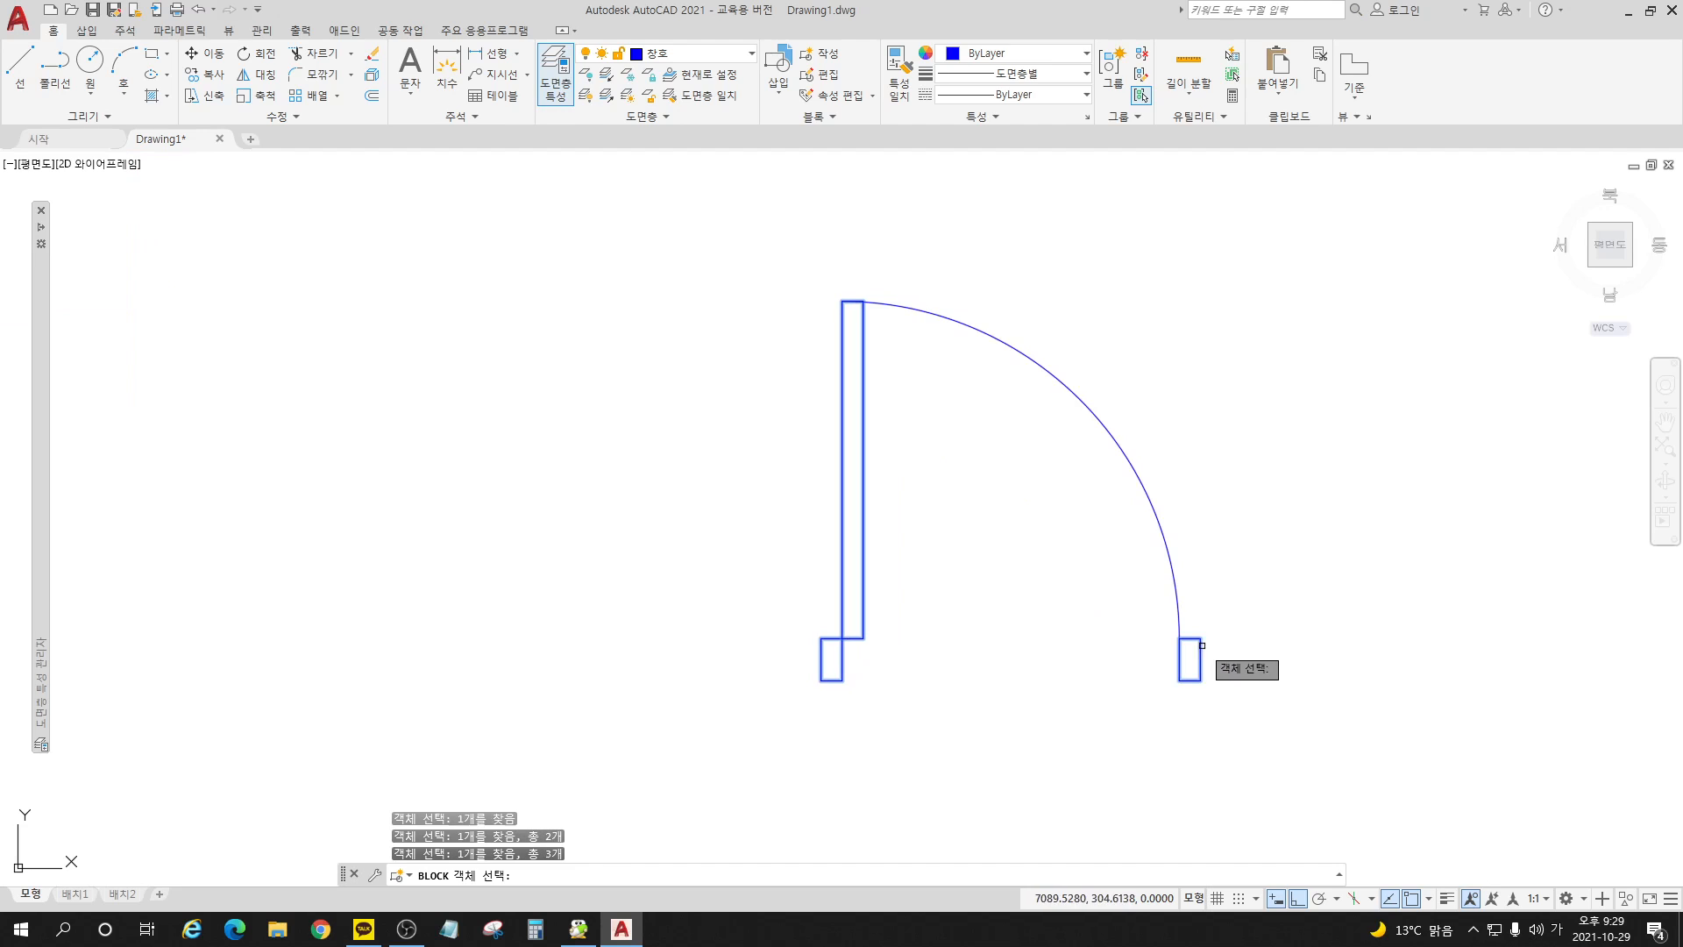
left_click(1176, 579)
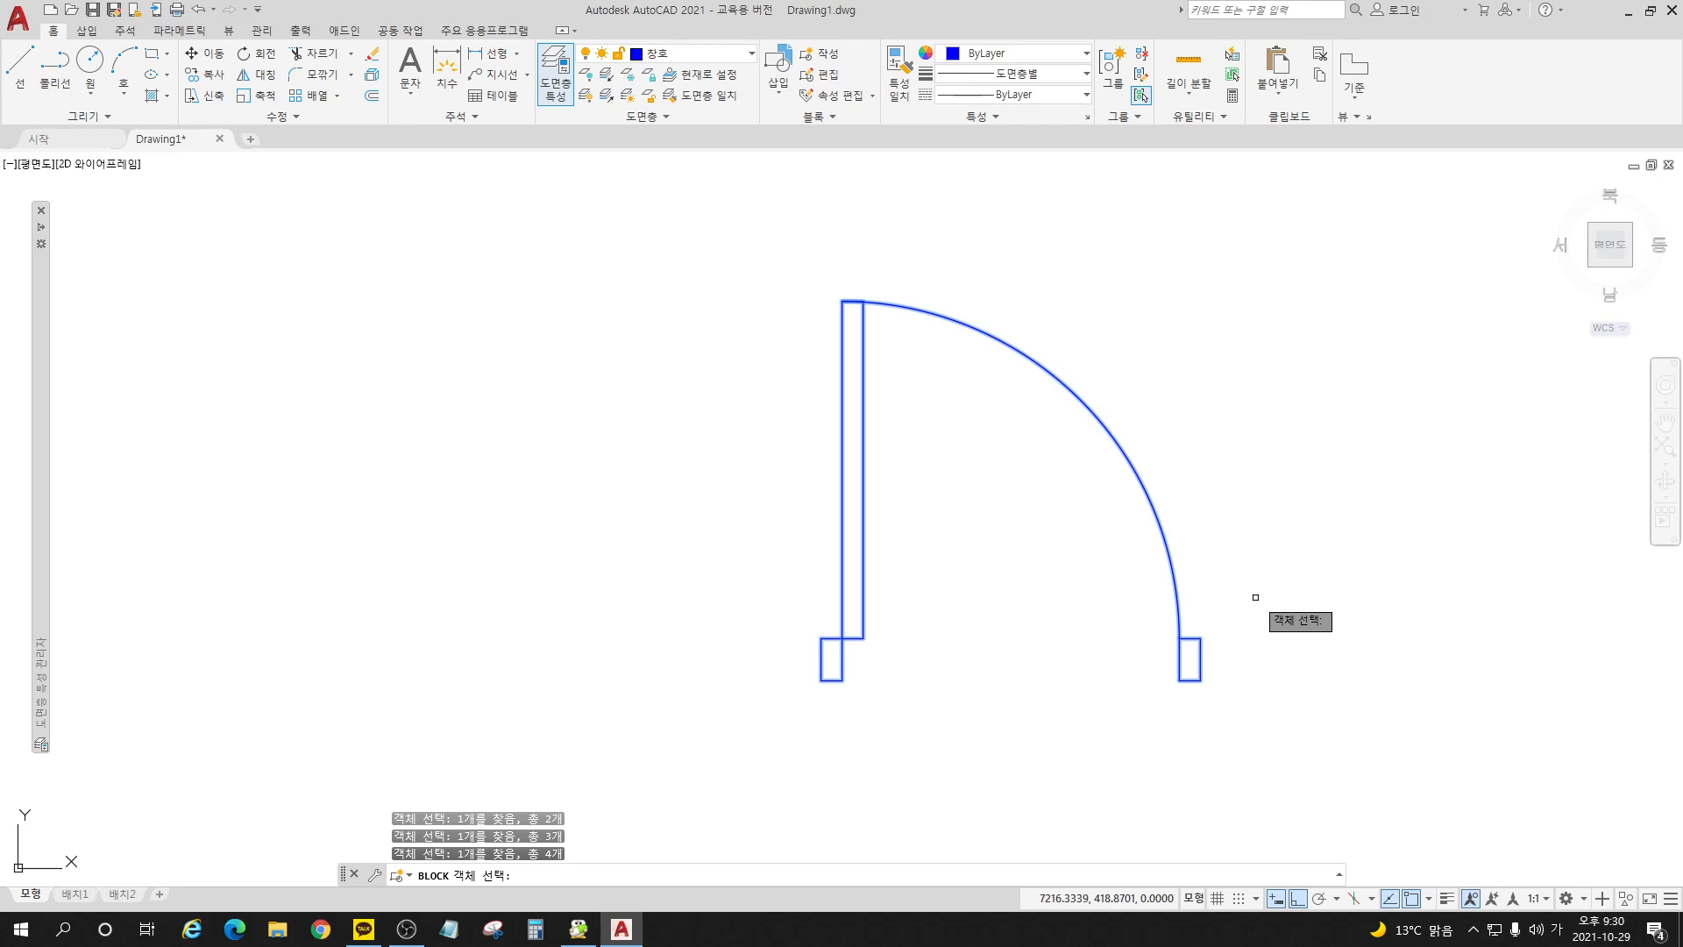
left_click(1327, 787)
left_click(649, 248)
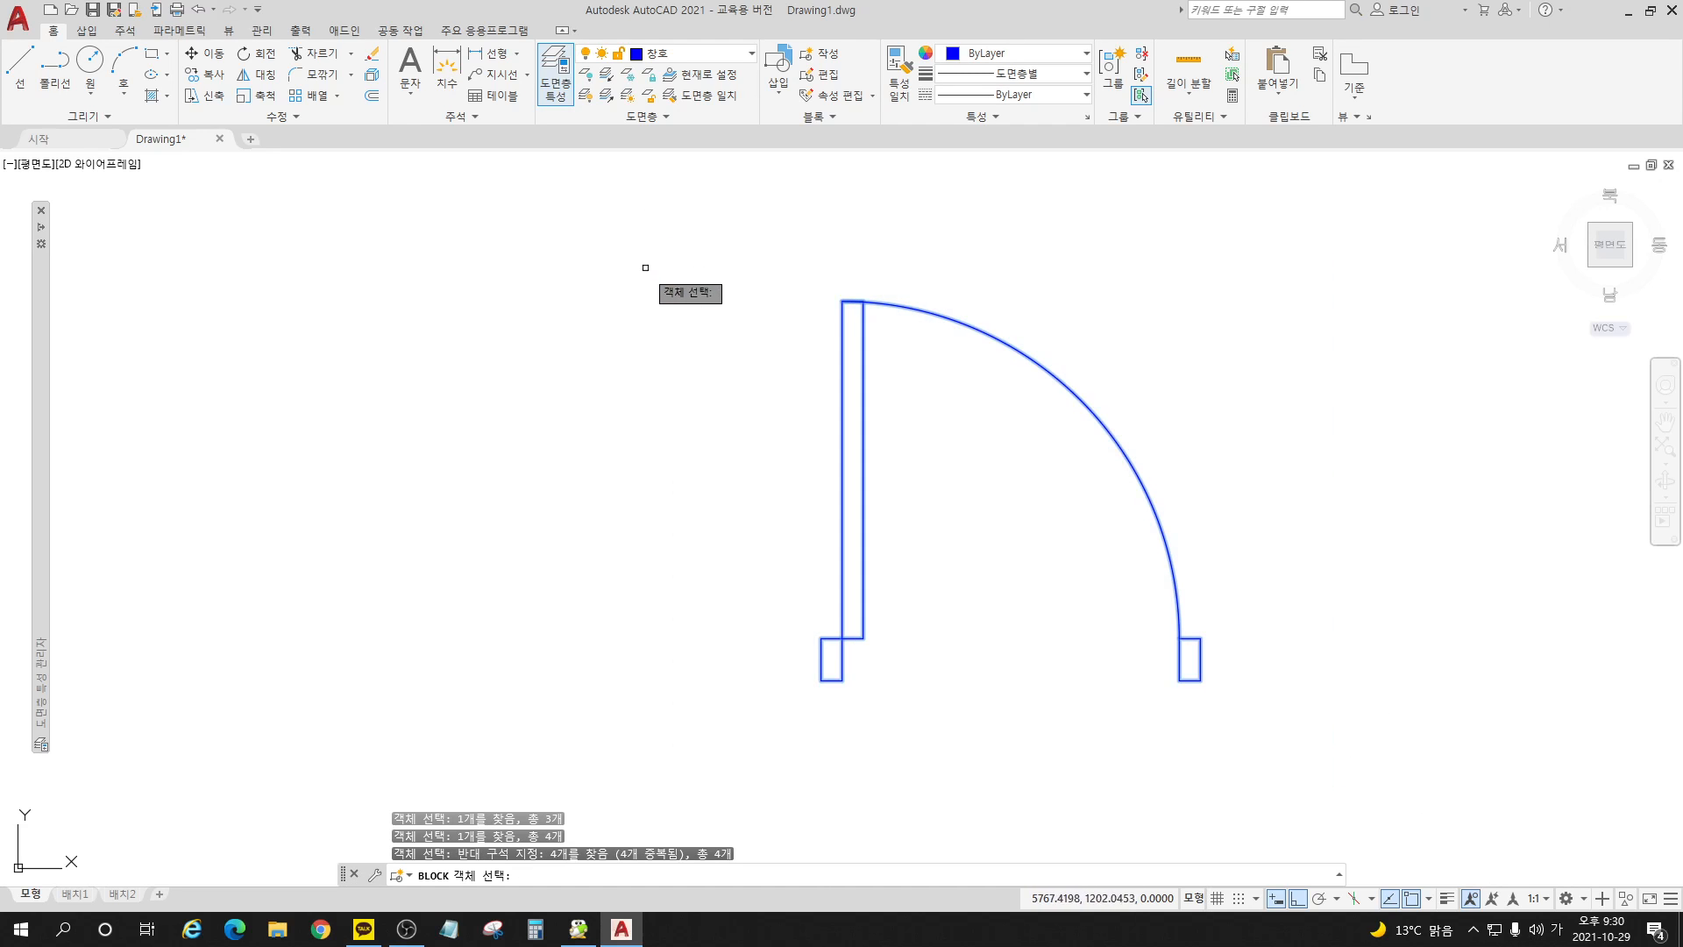
key("Return")
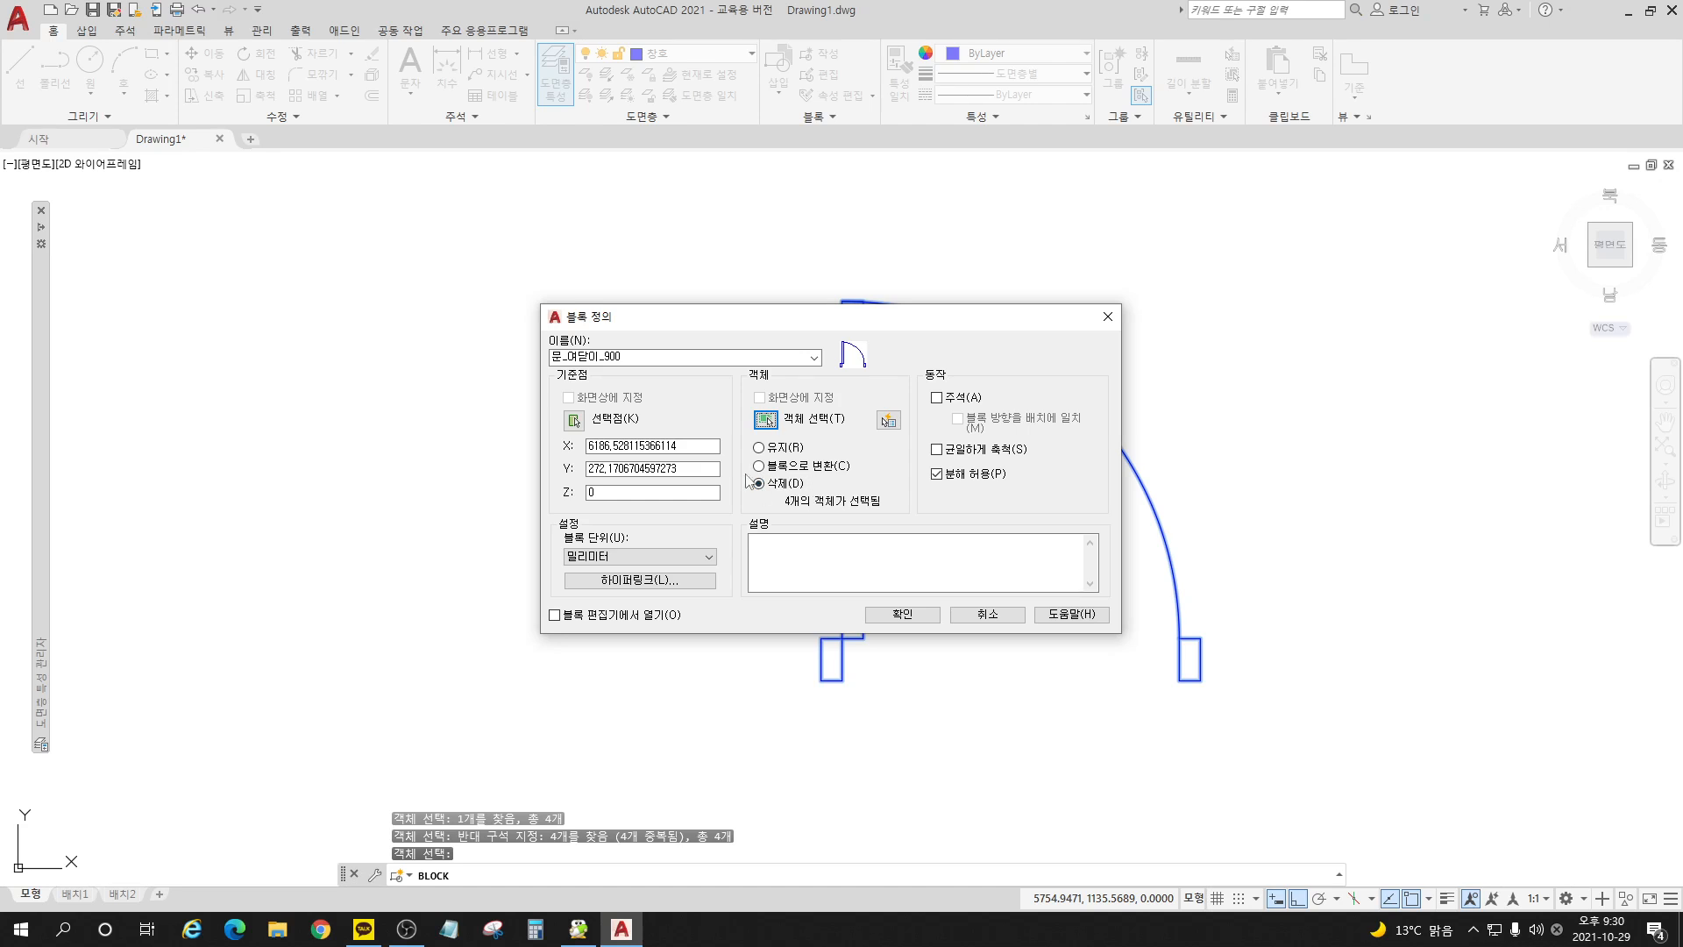
left_click(903, 614)
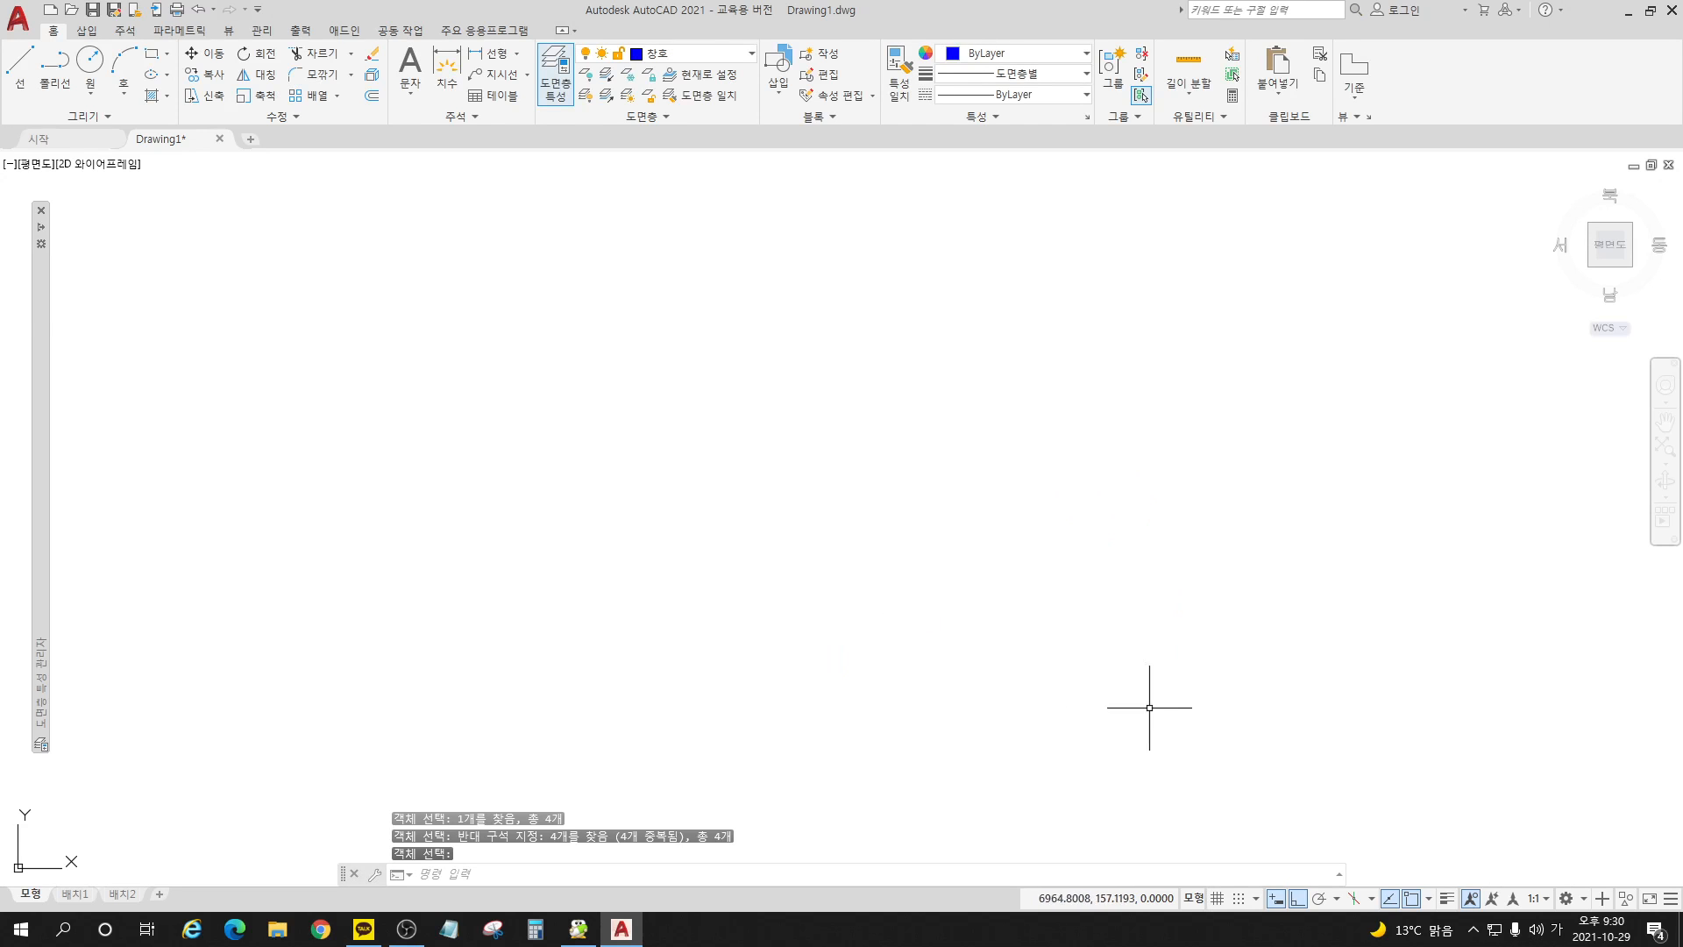
Step: Insert the block 문_여닫이_900 into open space to the right of the desk set
scroll(1053, 701, "down", 3)
scroll(1021, 314, "down", 1)
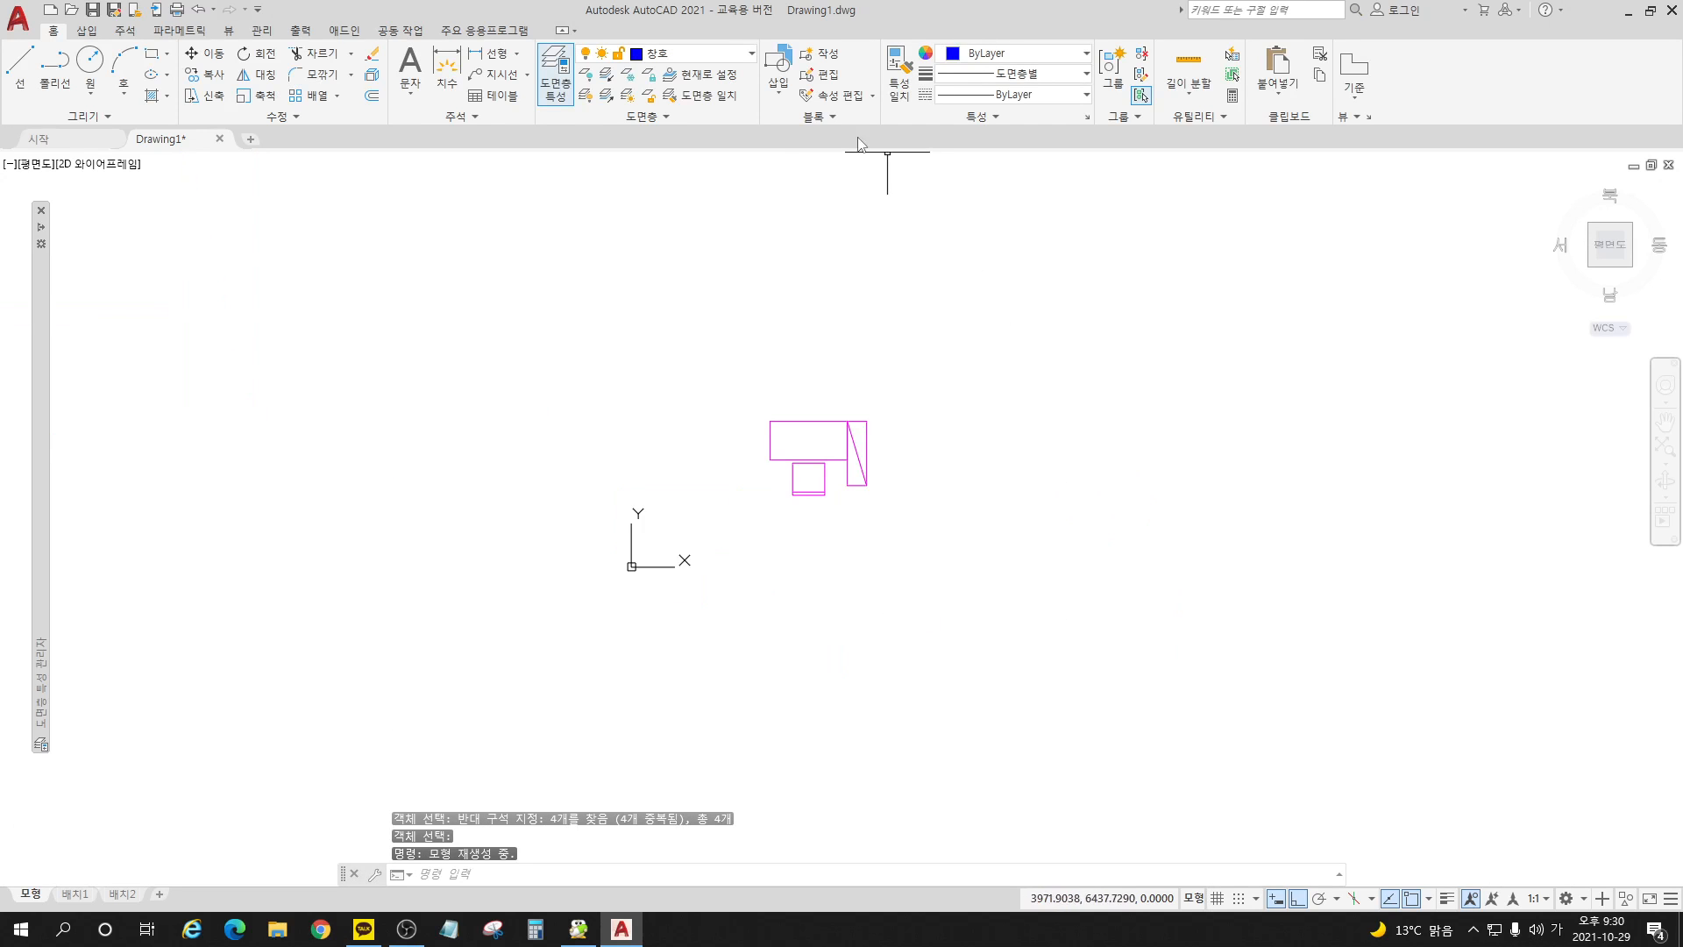
left_click(777, 98)
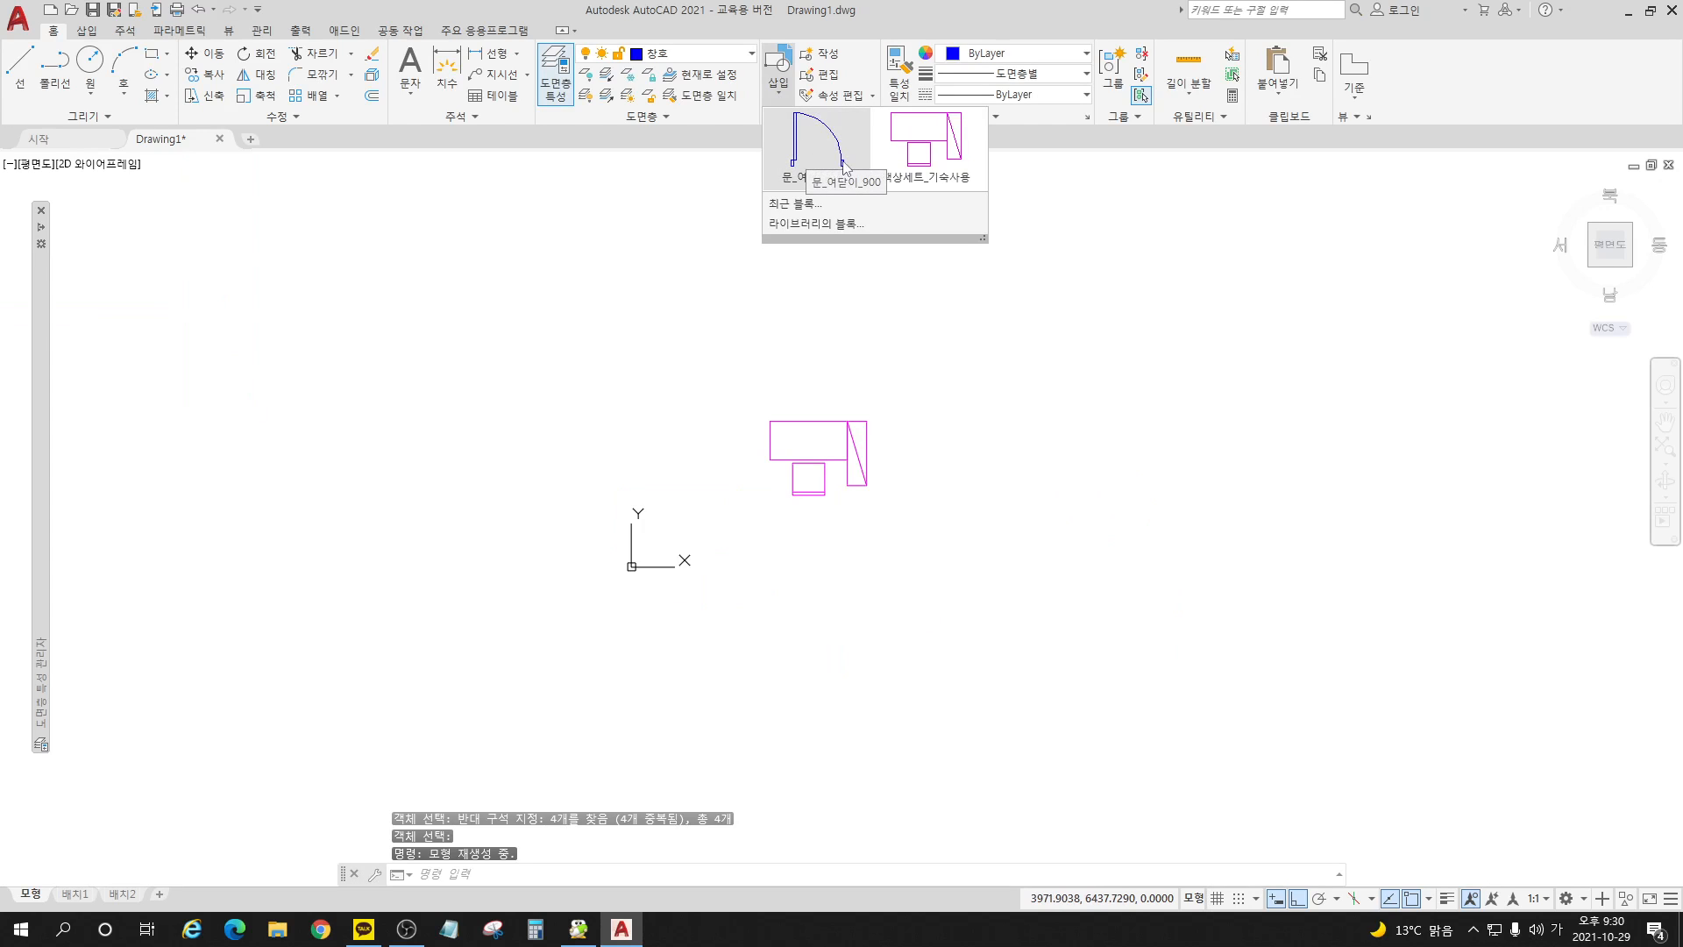
left_click(813, 175)
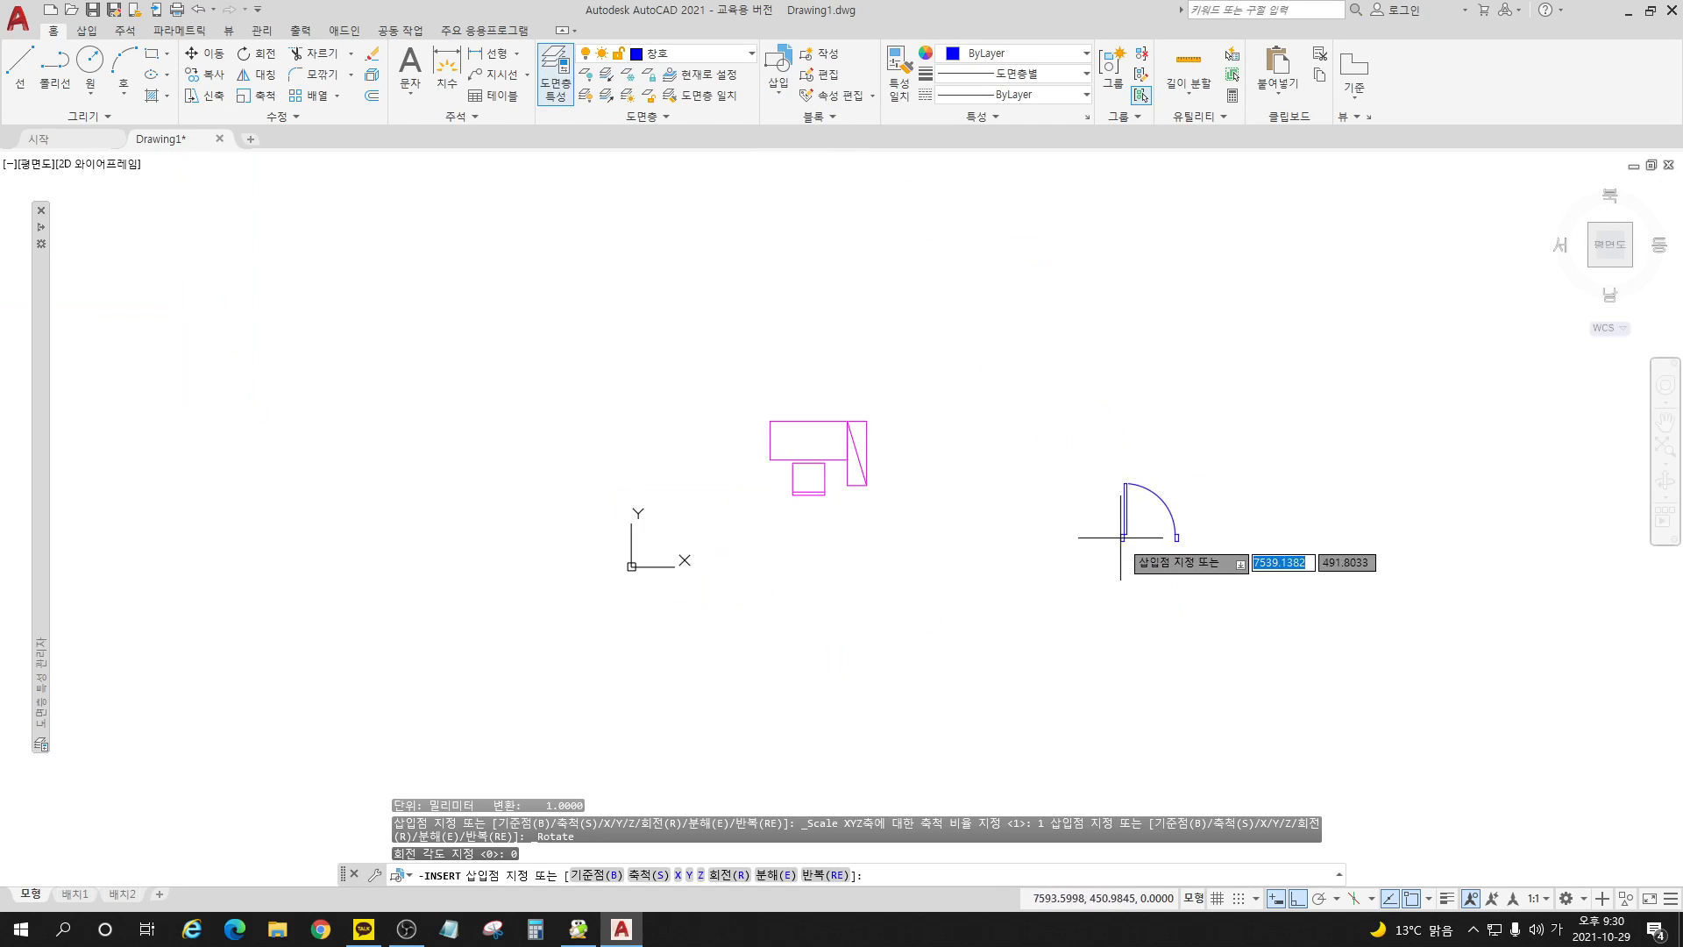
left_click(1140, 558)
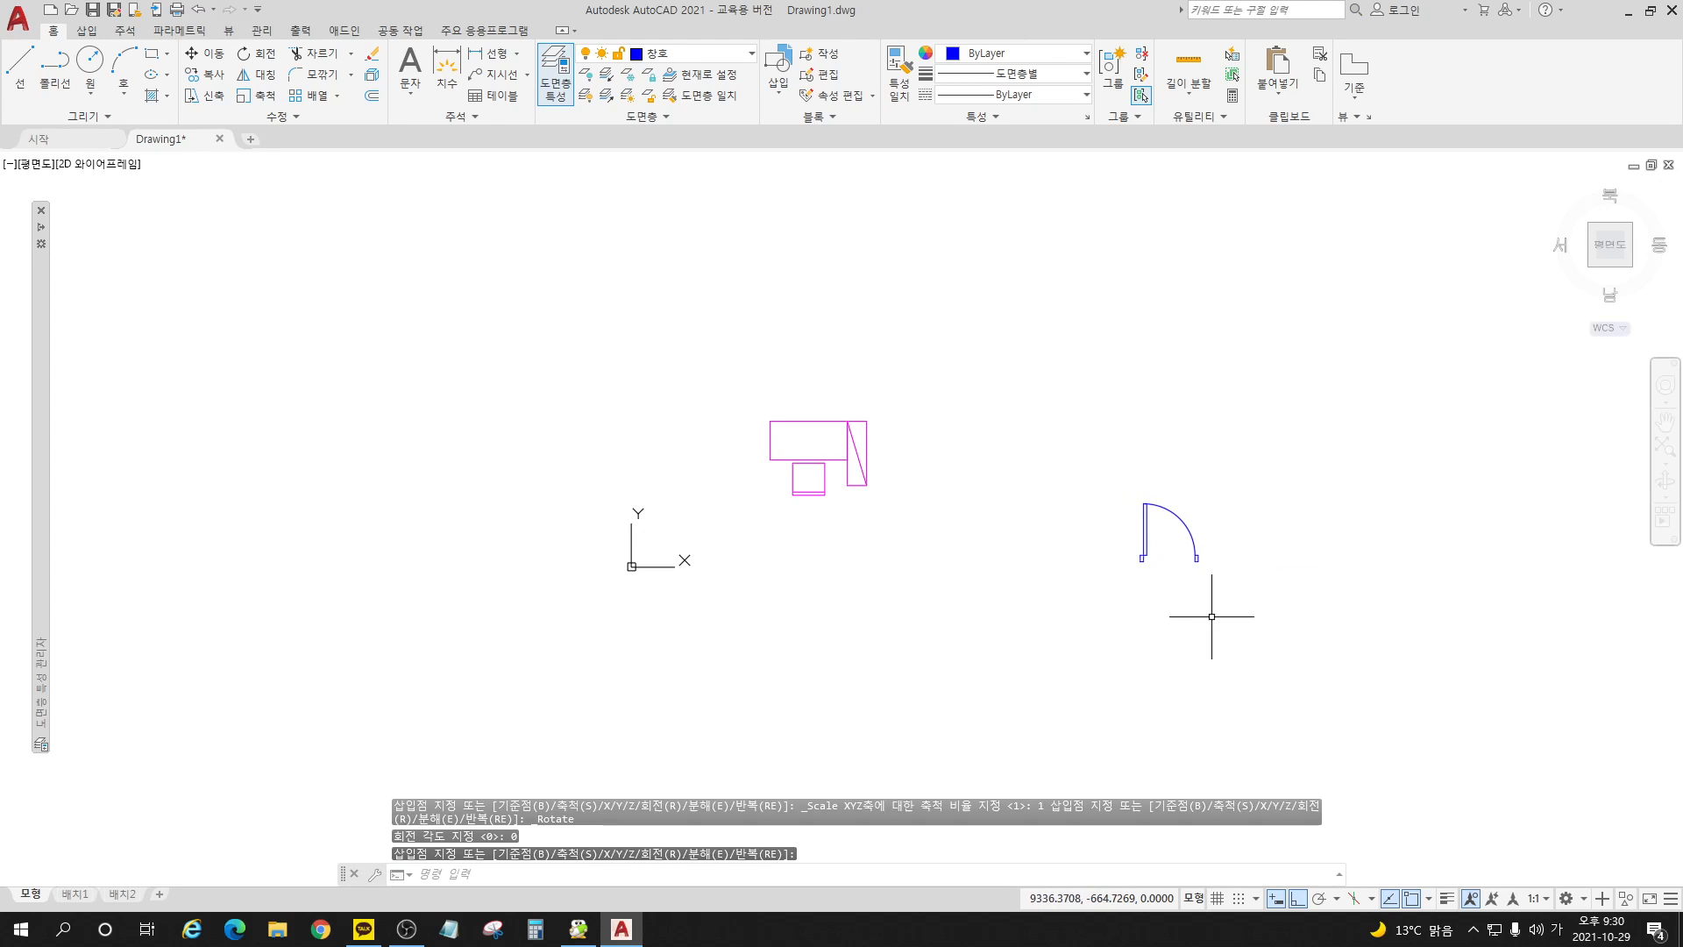
Step: Erase the inserted door block and the desk set from the drawing
left_click(1260, 595)
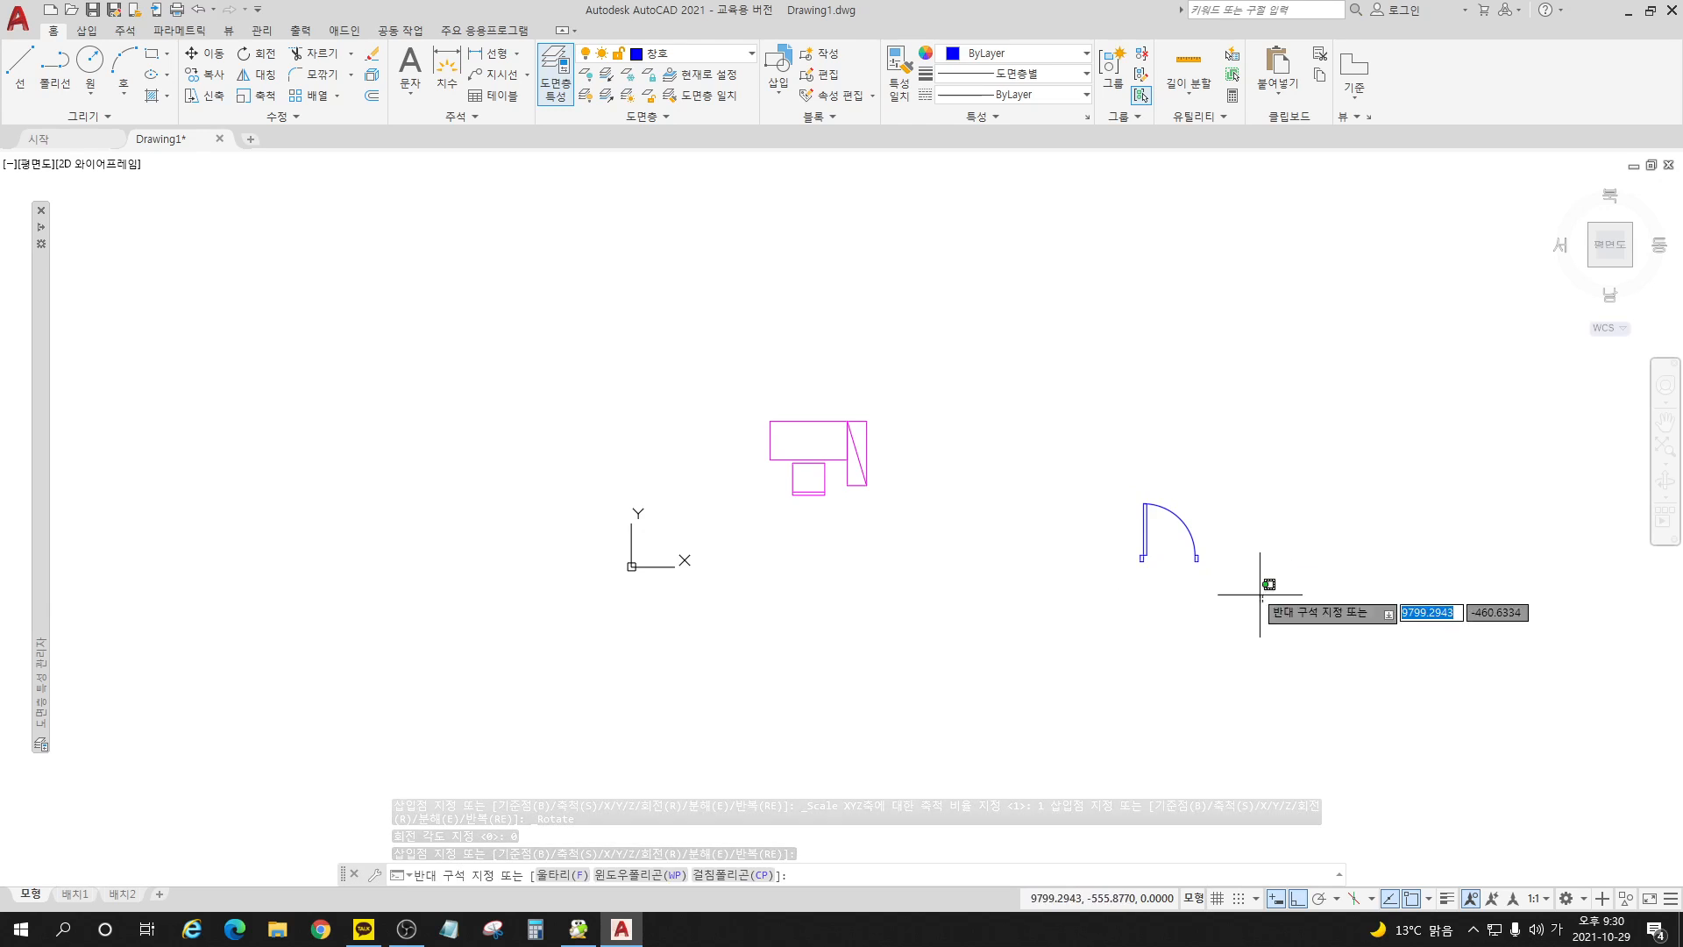
left_click(691, 355)
key("Delete")
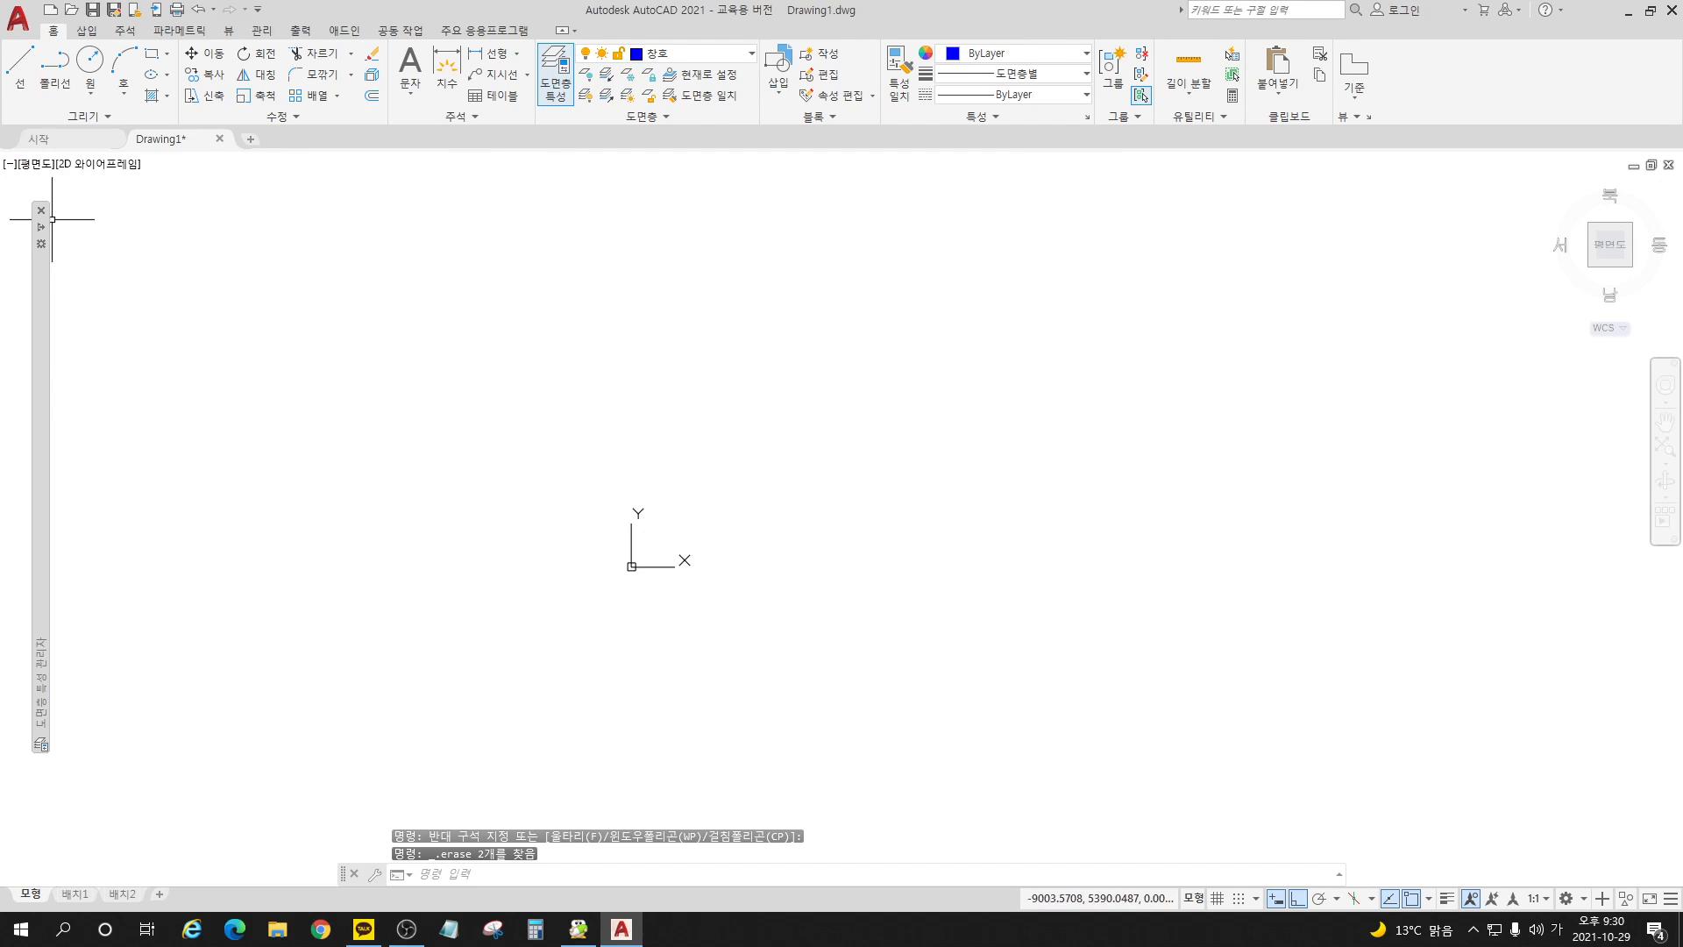
Step: Create a new layer named 벽체 and make it the current layer
mouse_move(41, 396)
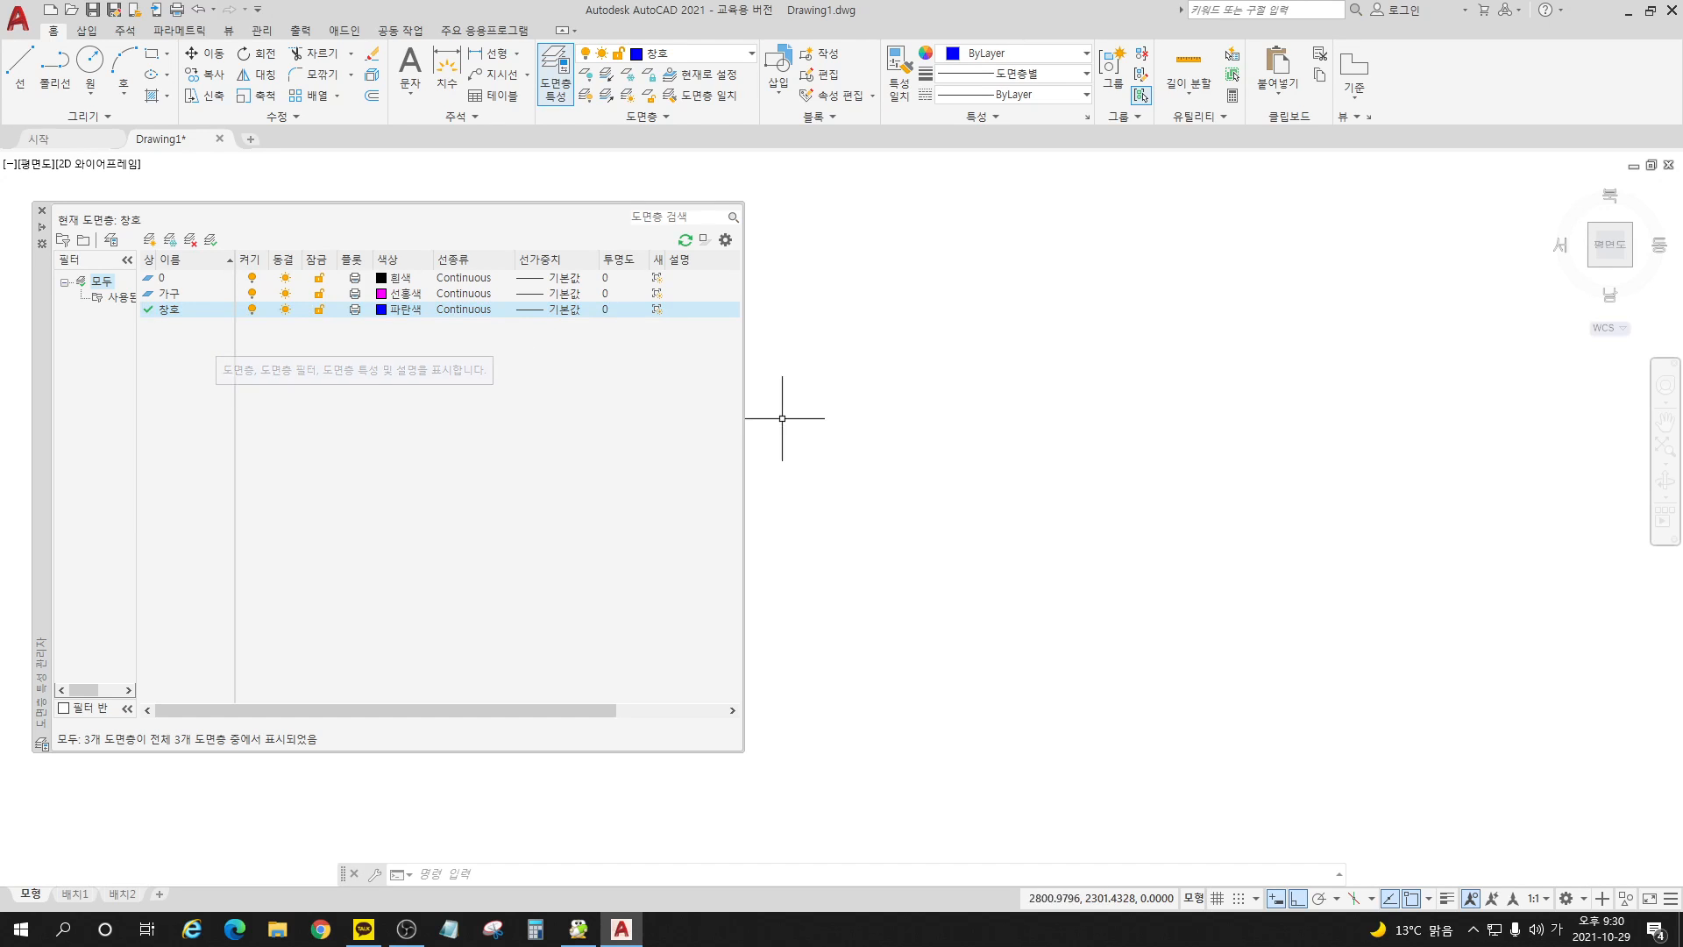
mouse_move(42, 365)
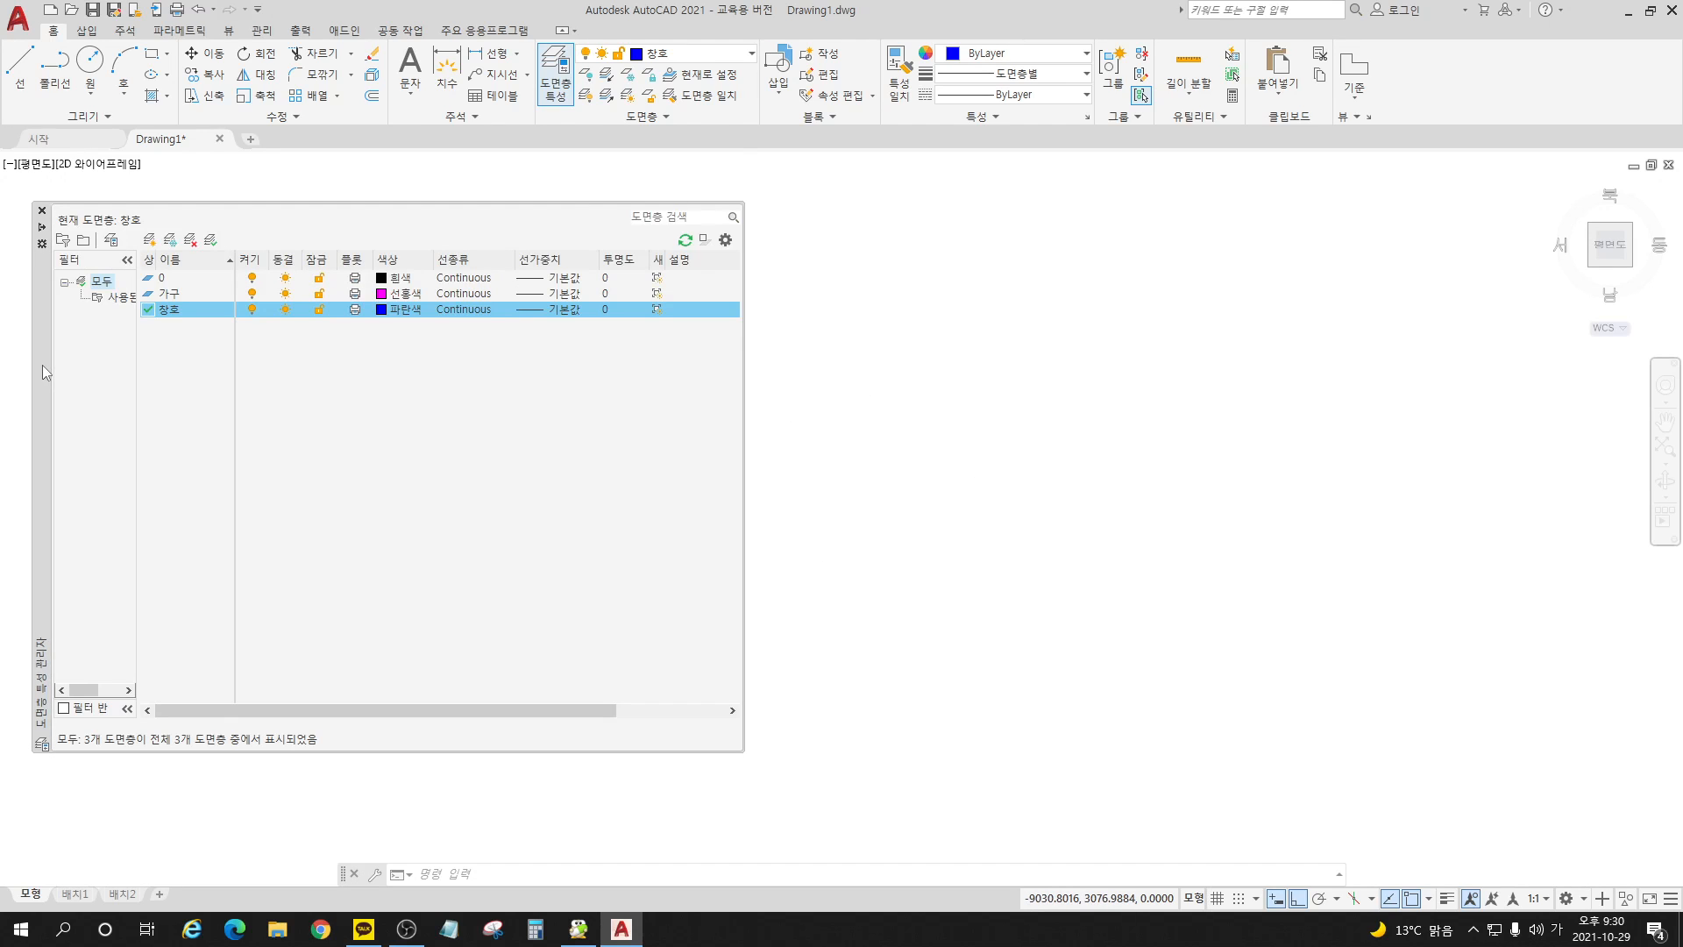
left_click(150, 241)
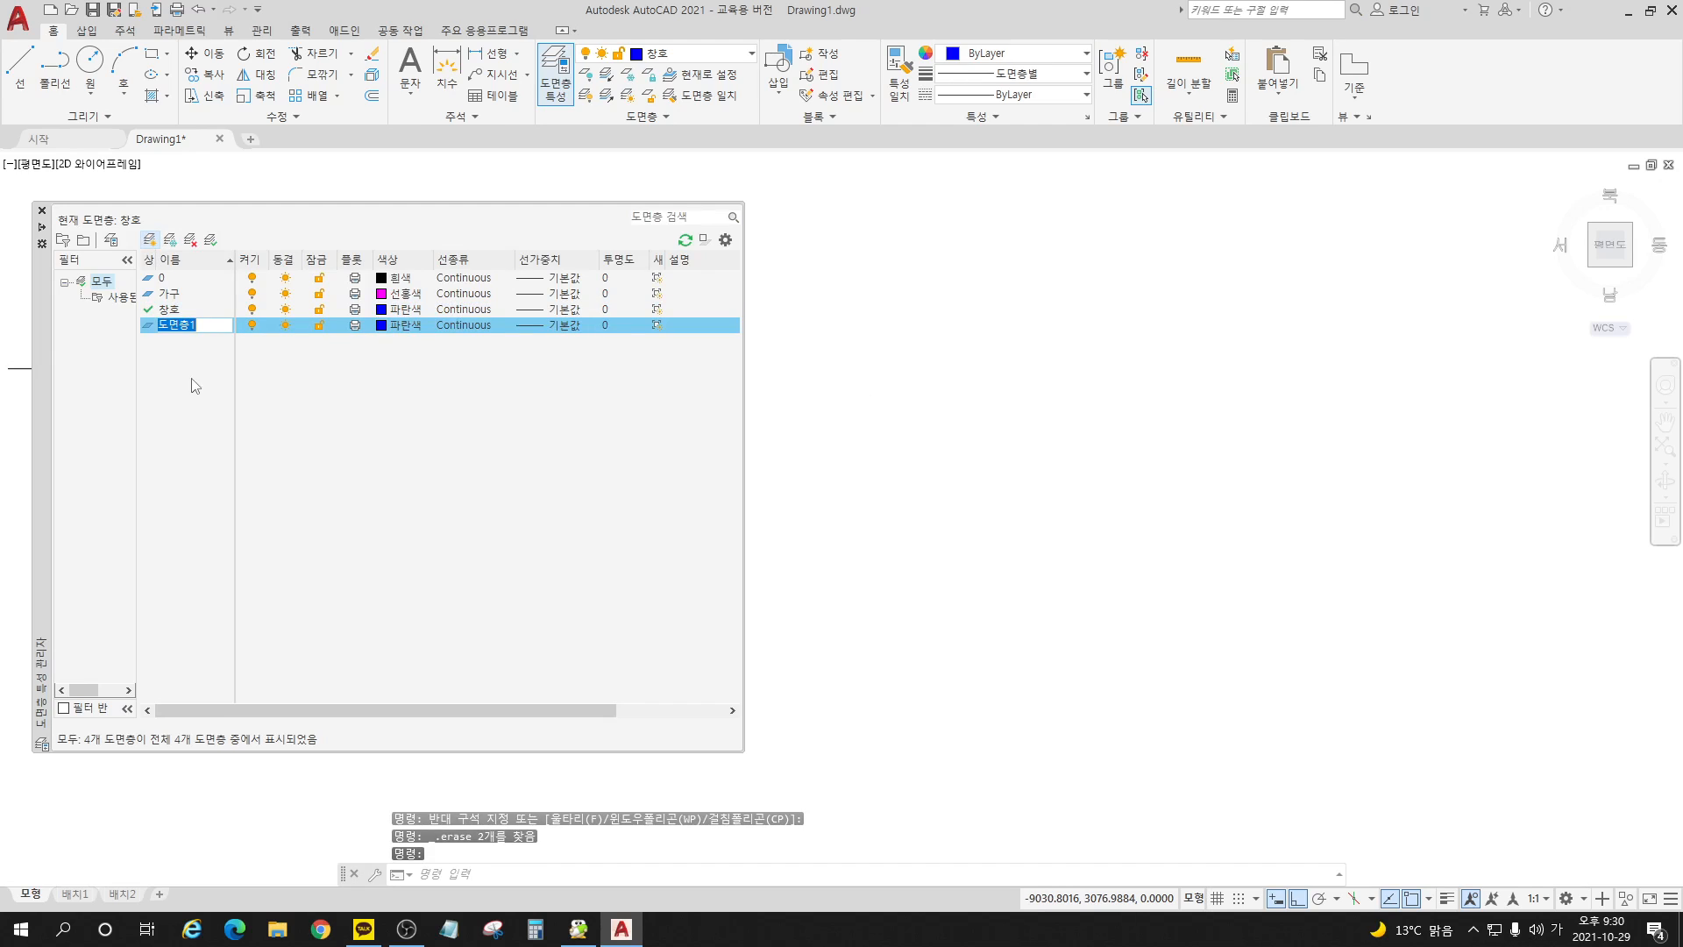
type("ㅂㅕㄱㅊ")
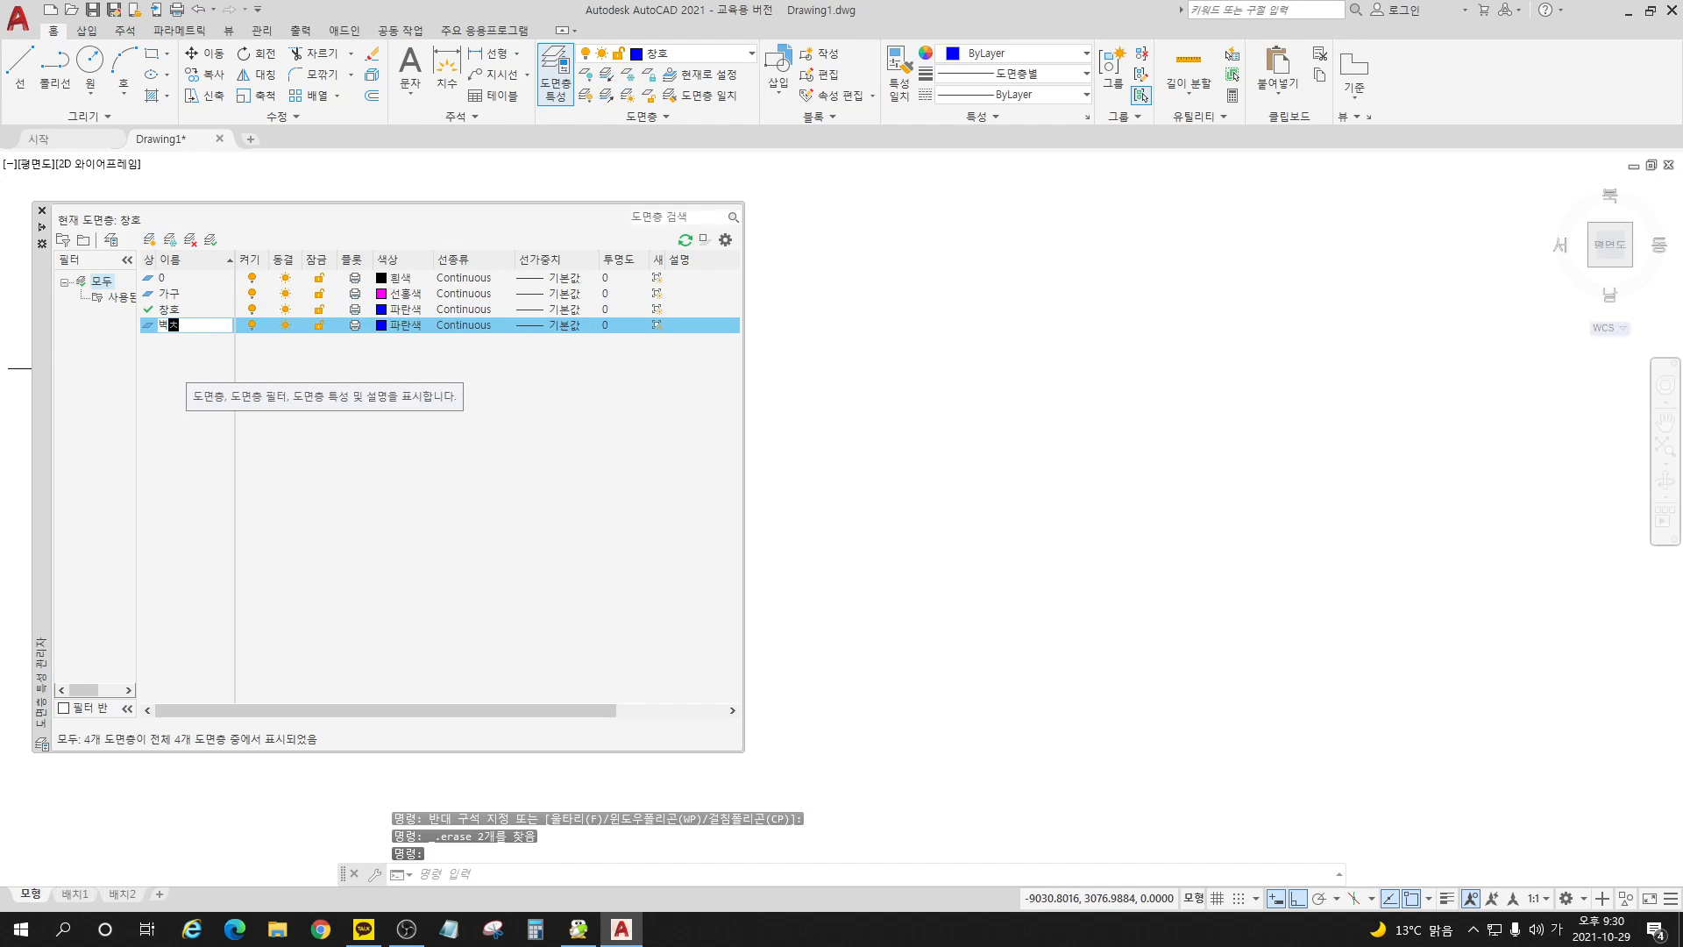
type("ㅔ")
key("Return")
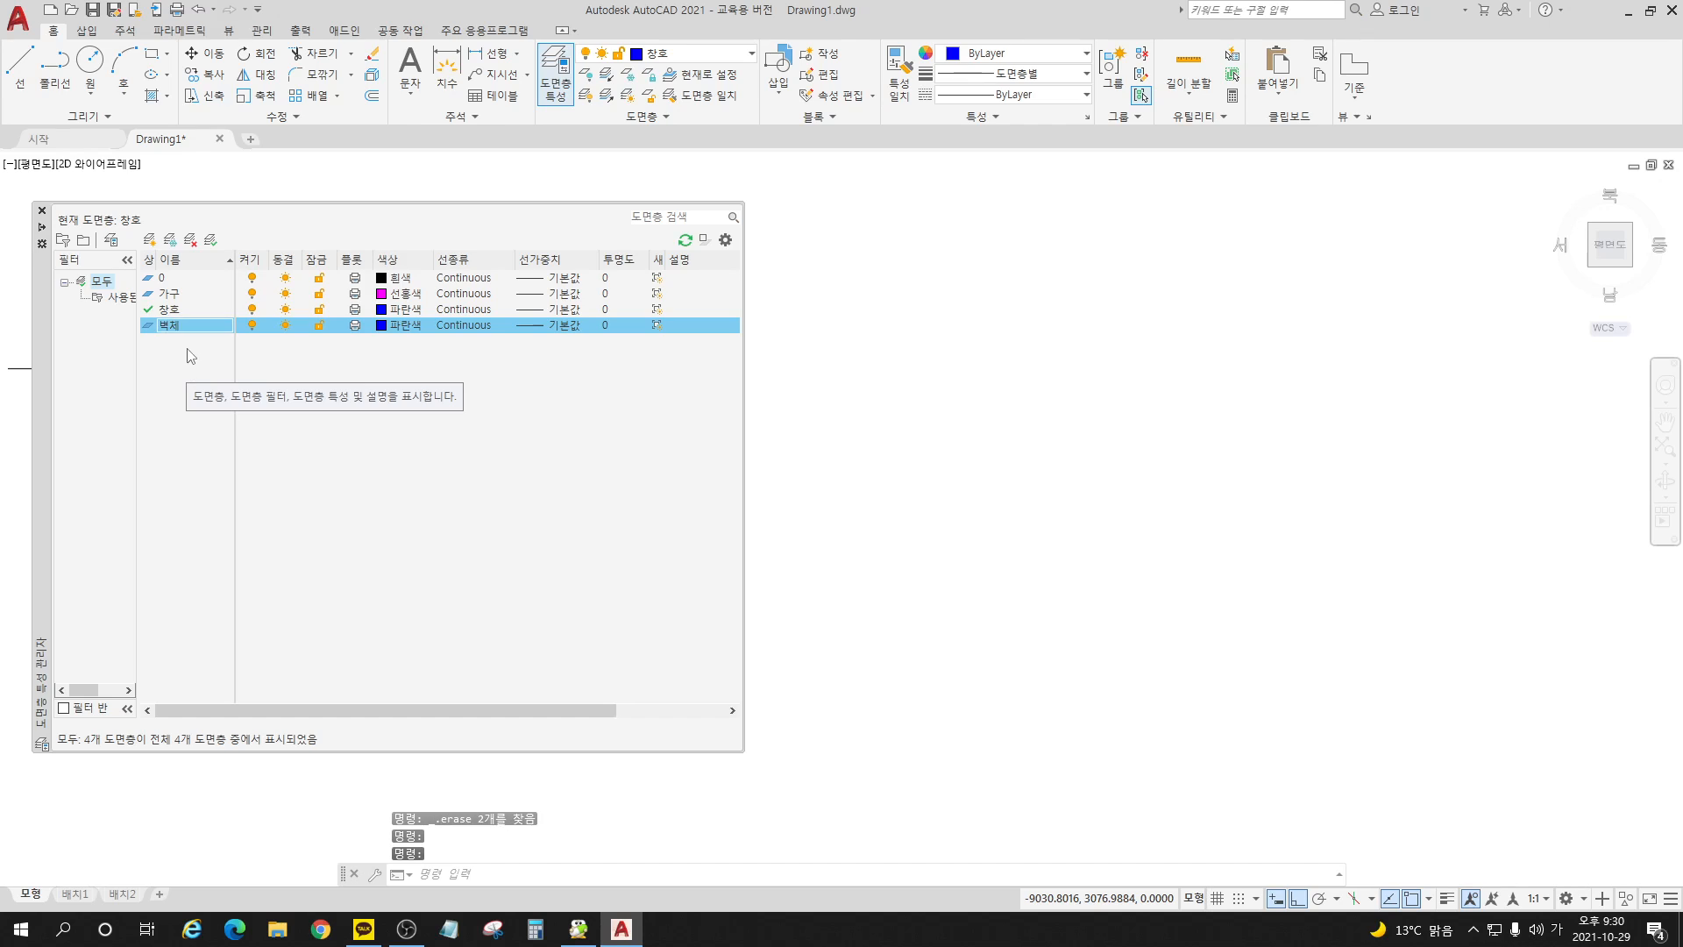
double_click(148, 327)
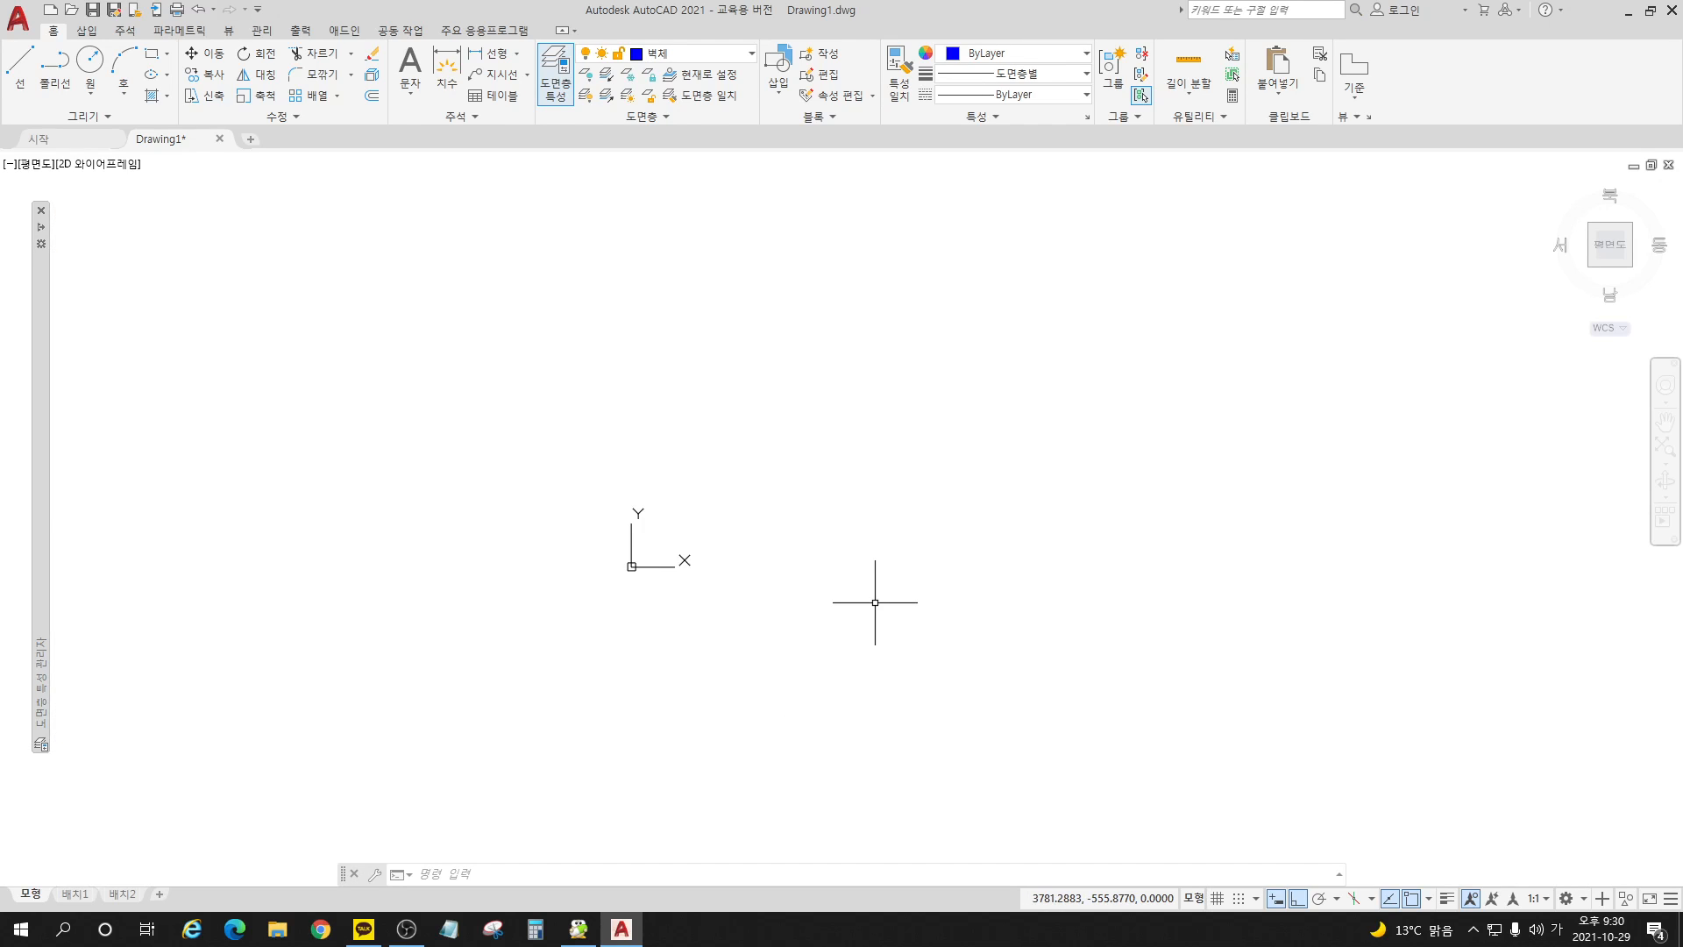
left_click(152, 53)
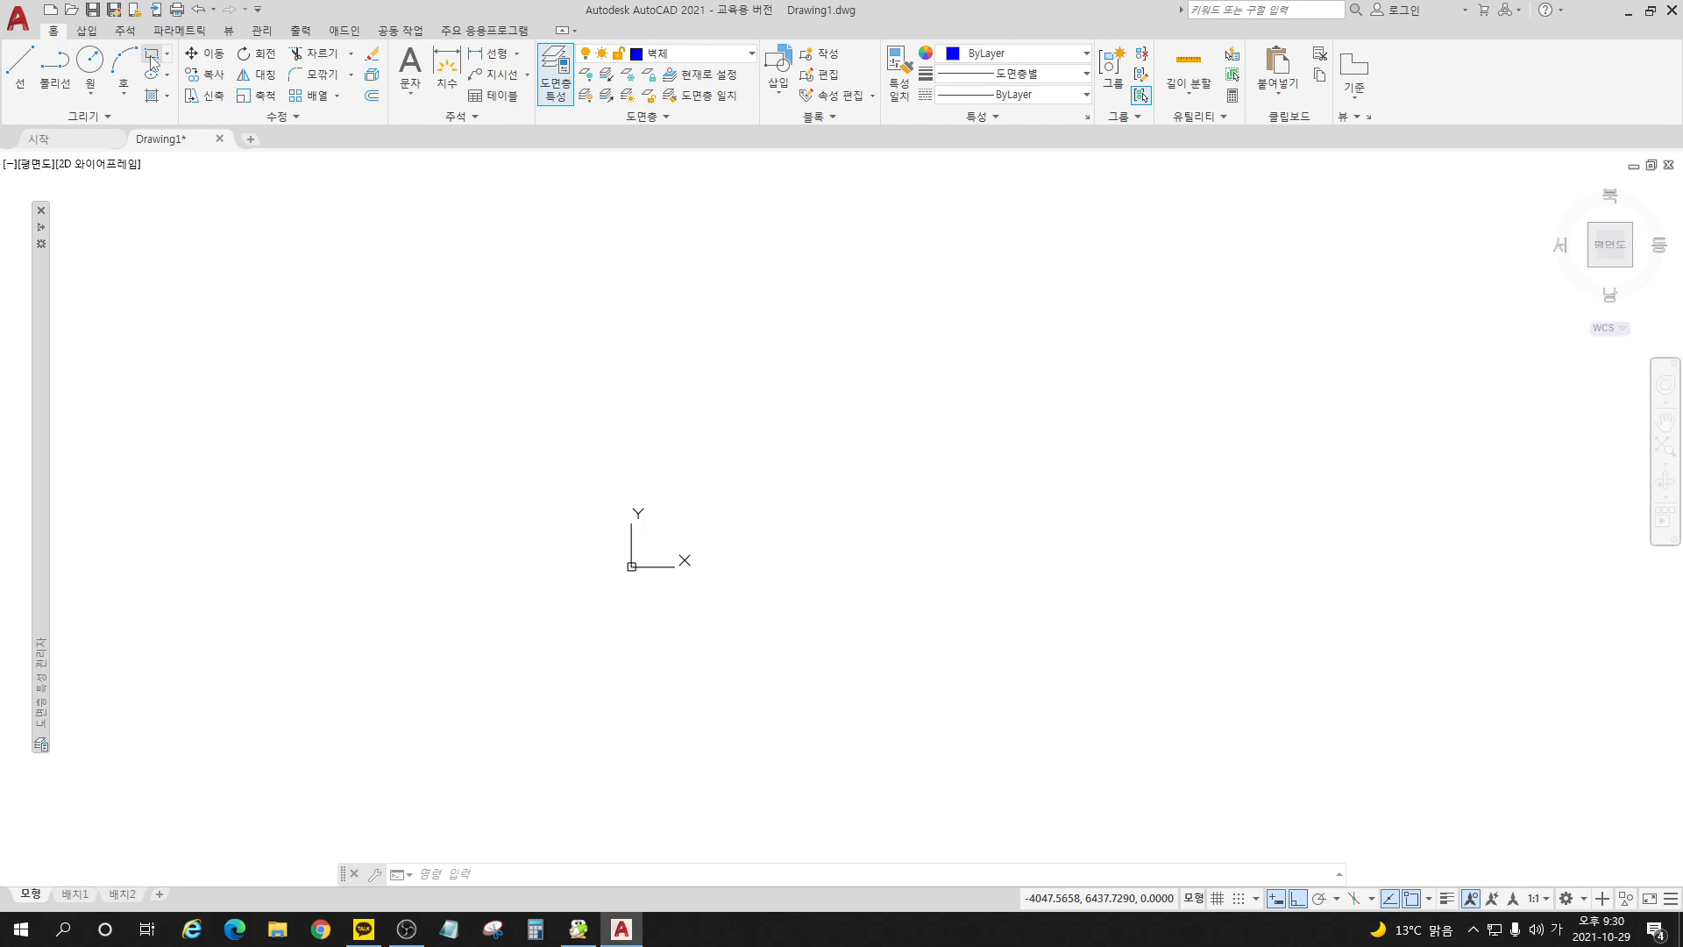
left_click(811, 549)
key("Escape")
left_click(721, 55)
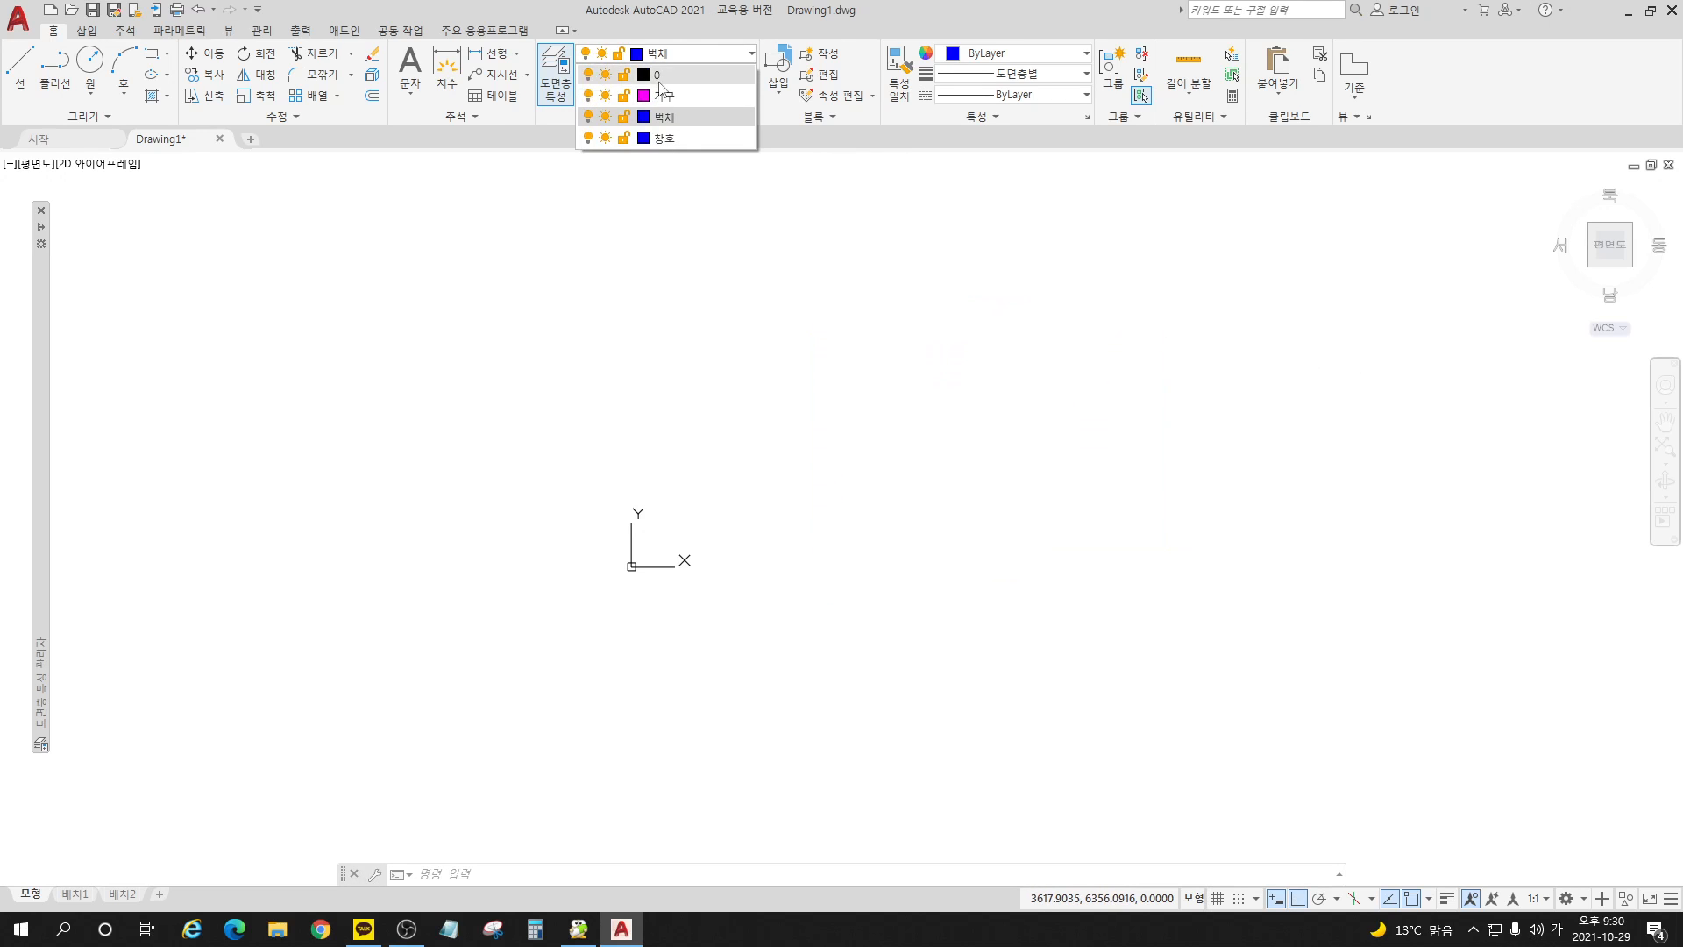
left_click(645, 117)
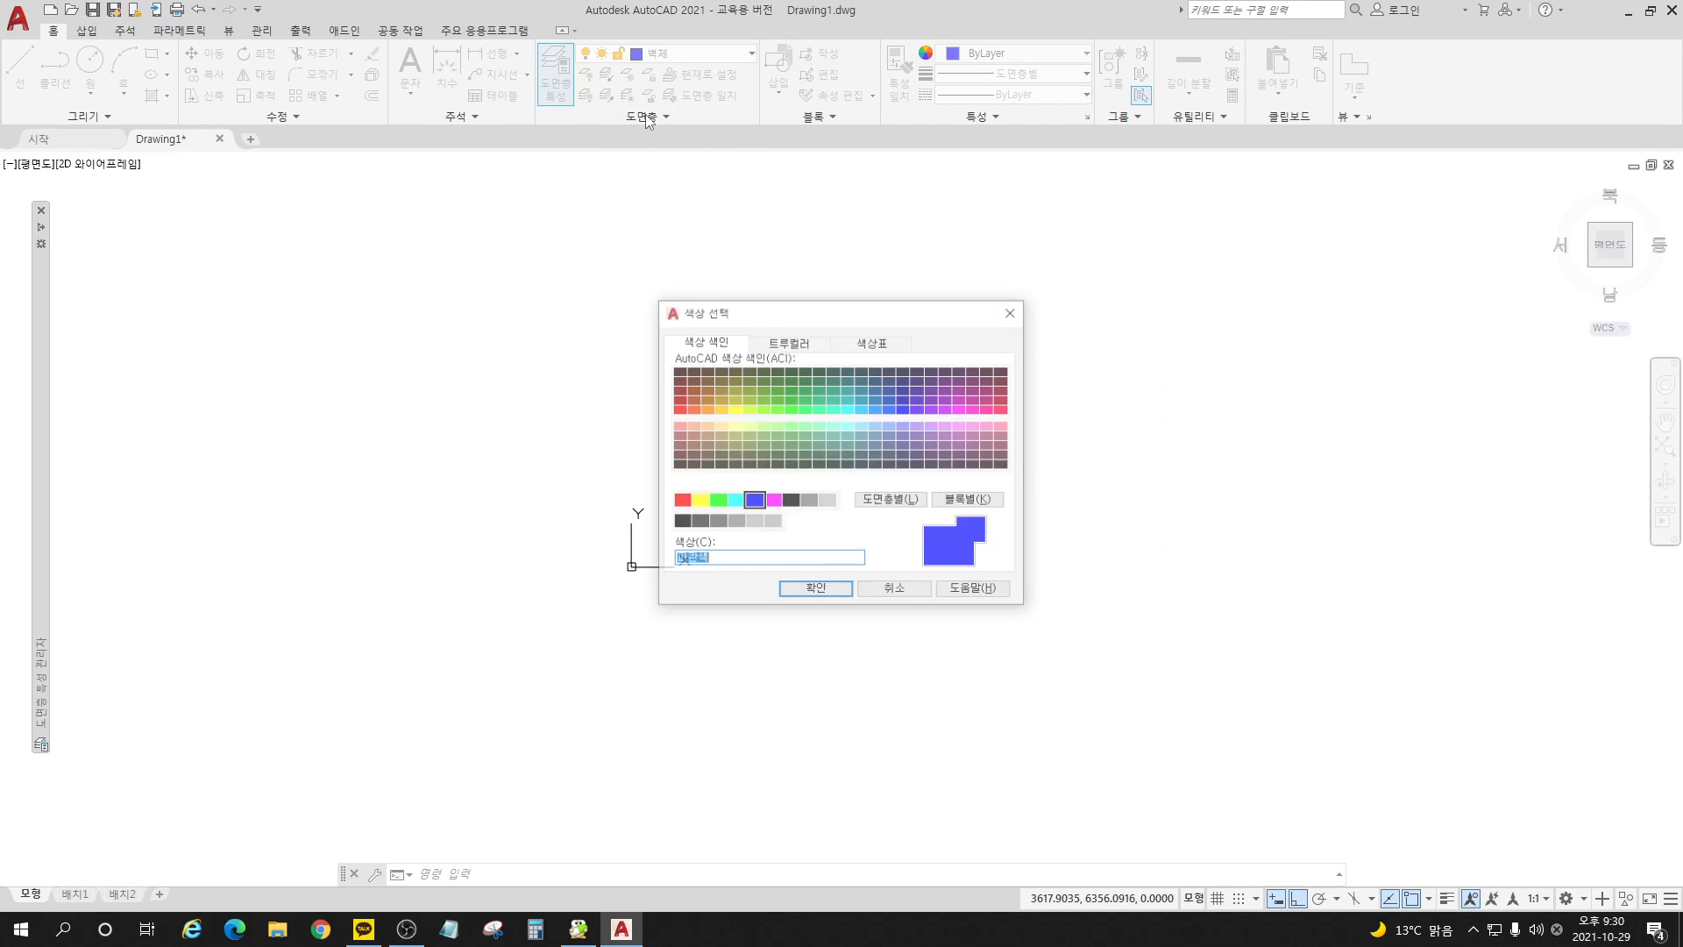
left_click(896, 591)
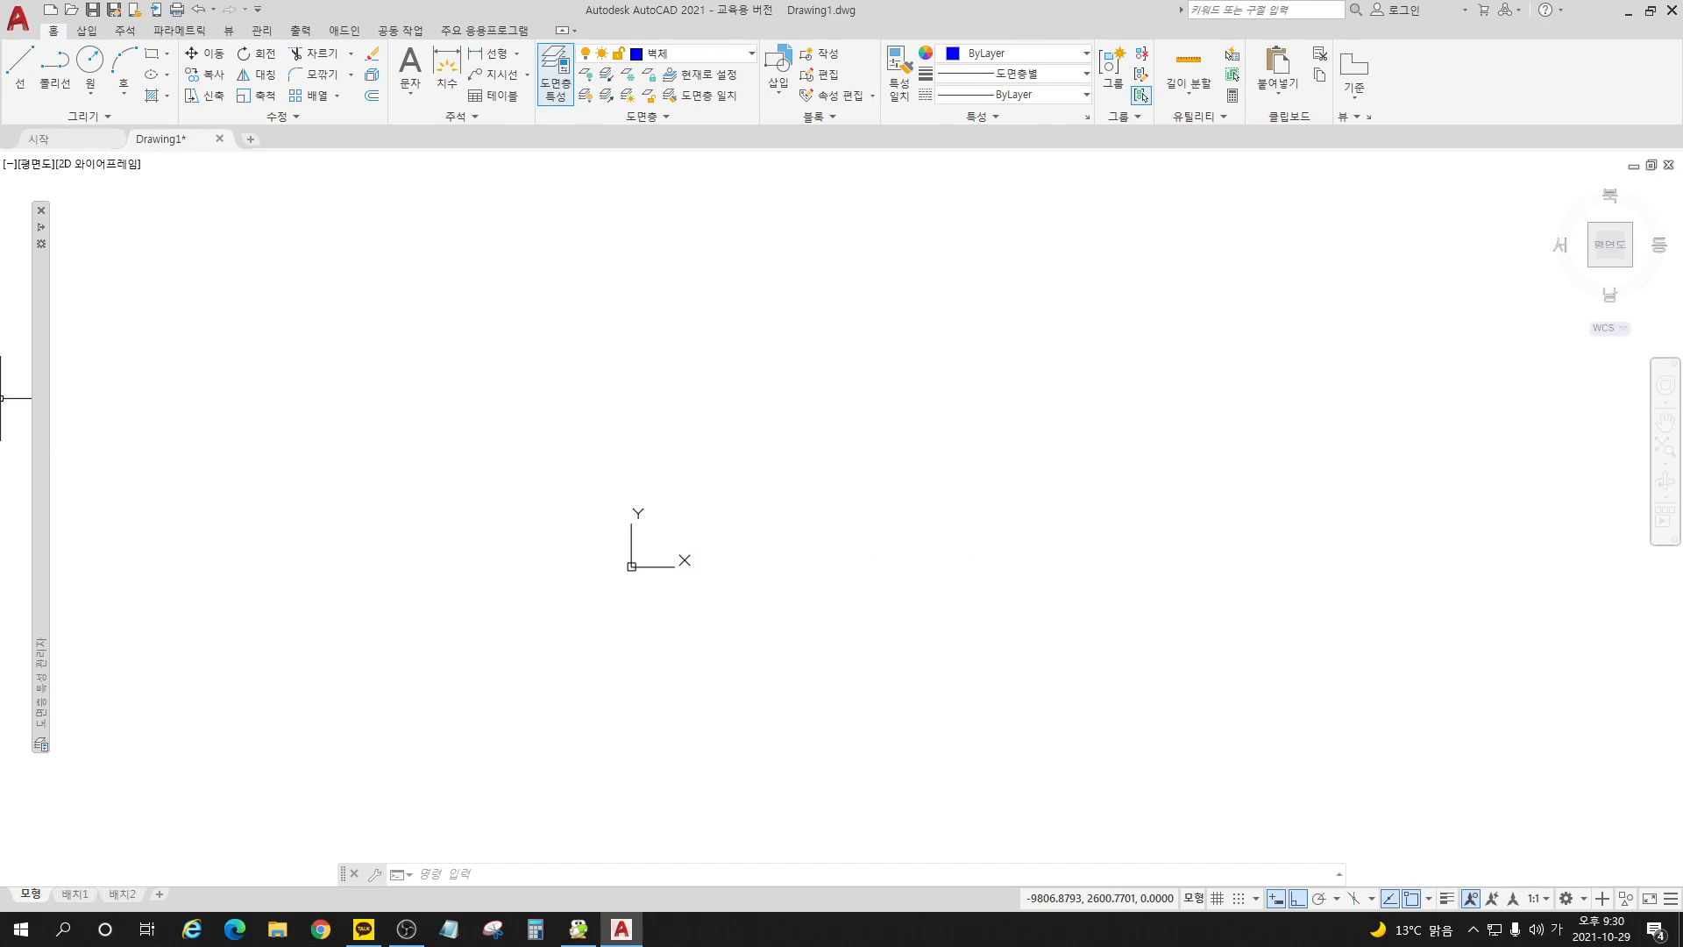
Step: Set the color of the 벽체 layer to white (흰색)
mouse_move(44, 435)
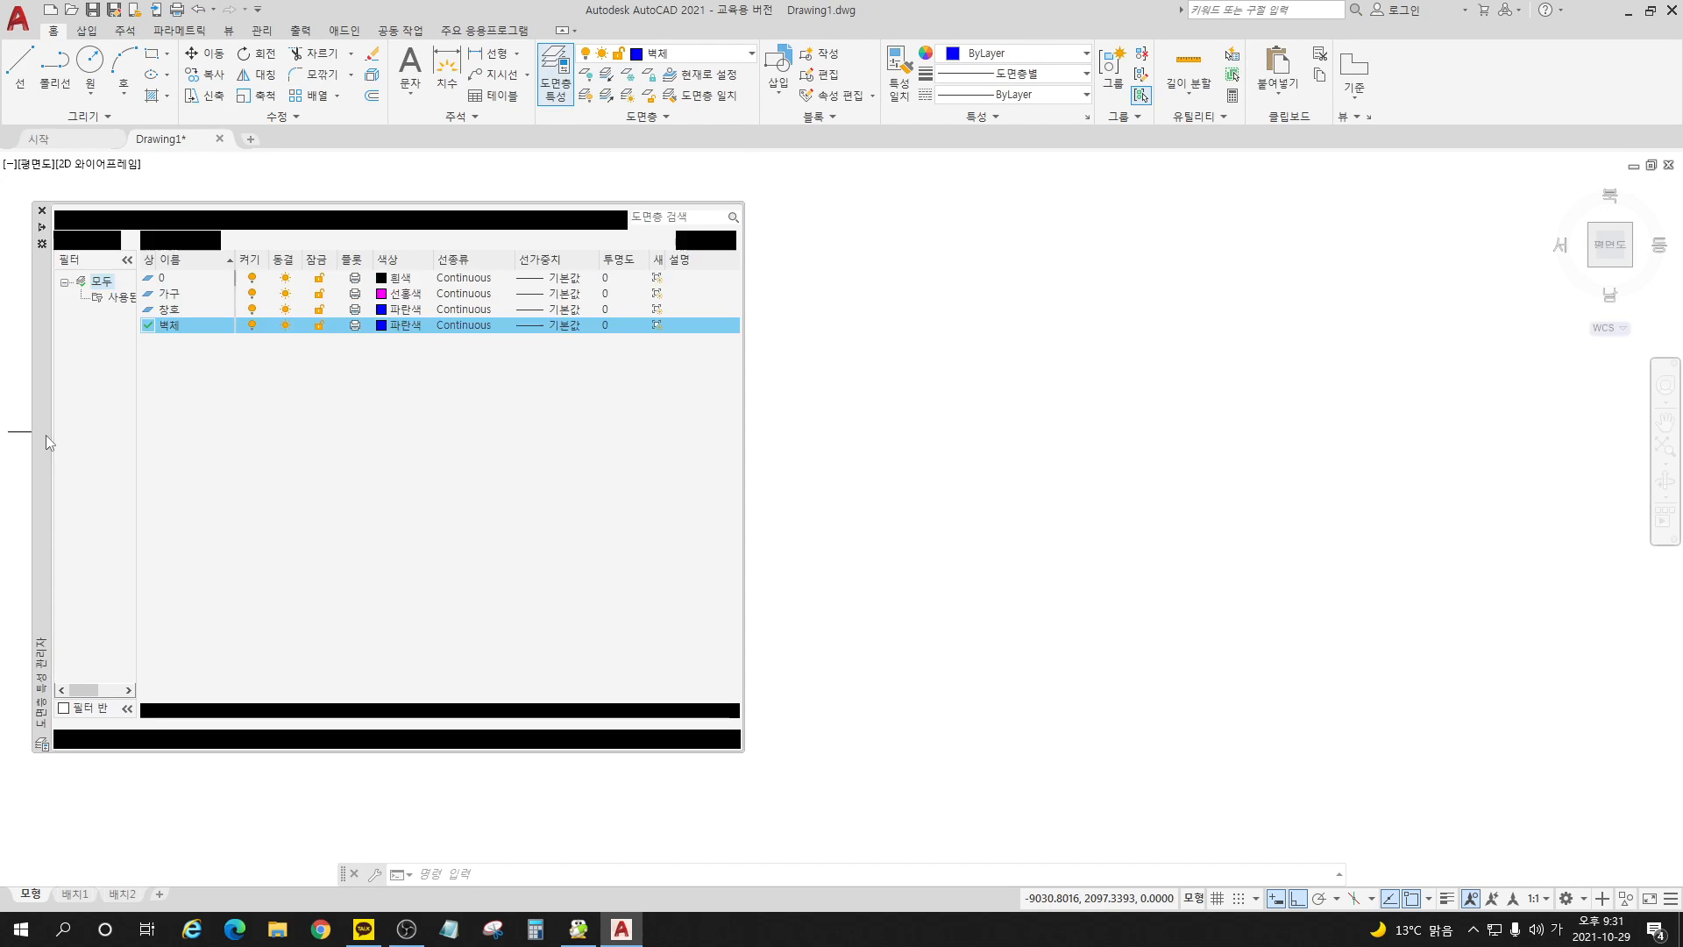
left_click(379, 327)
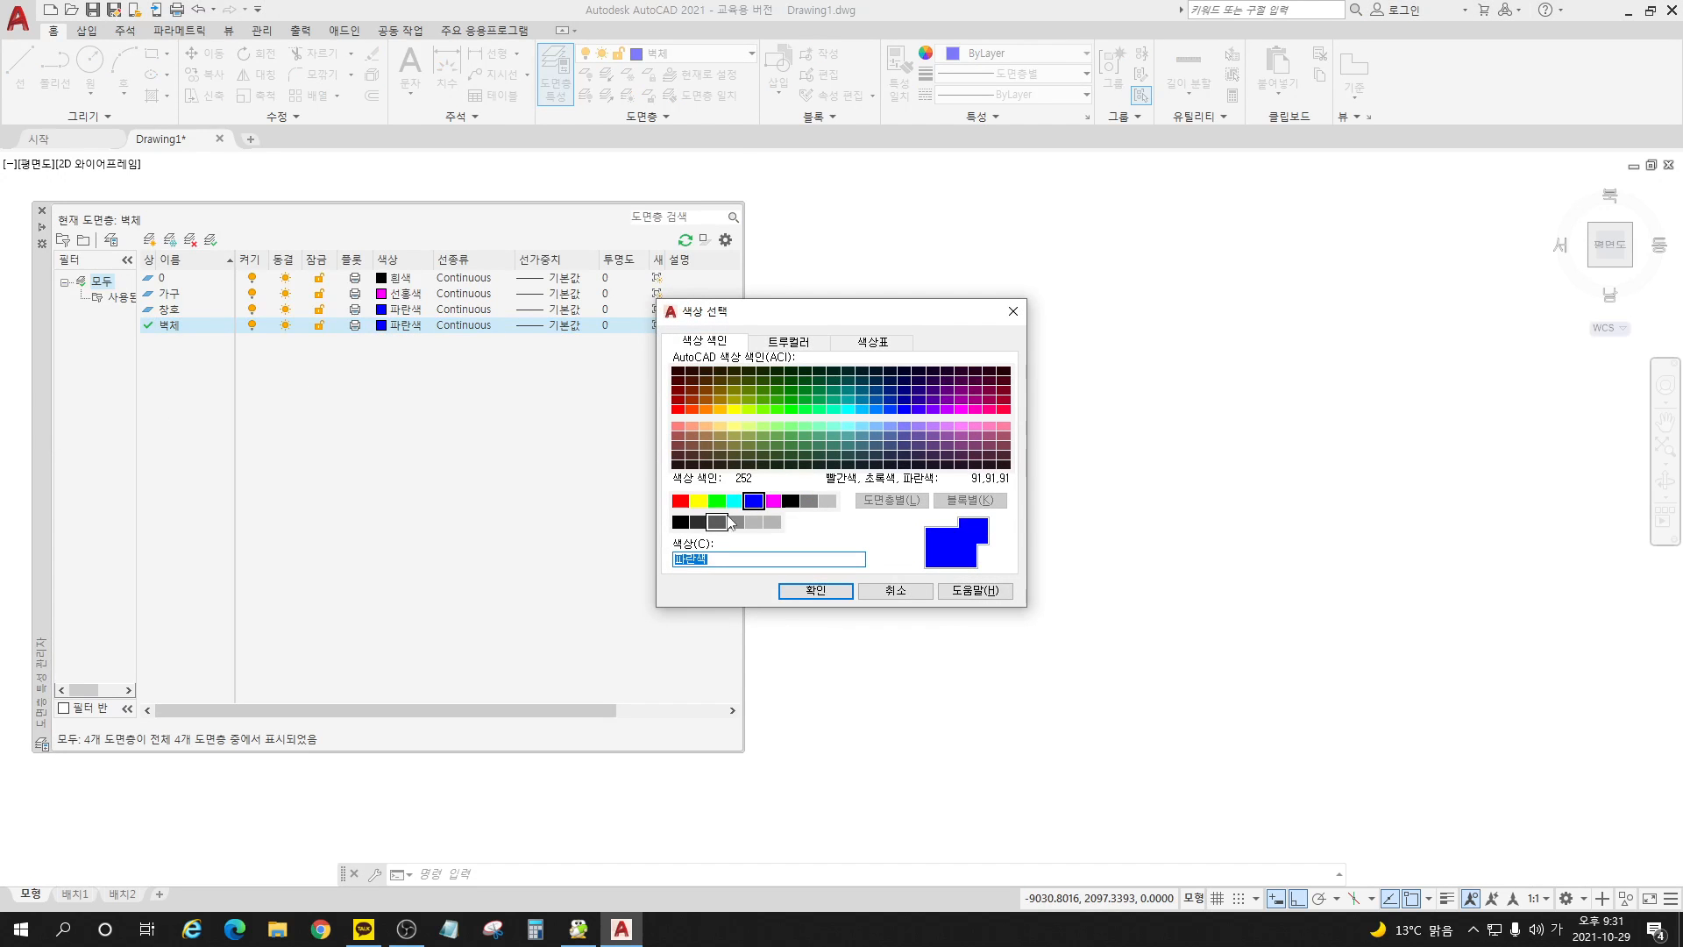
left_click(790, 501)
left_click(817, 591)
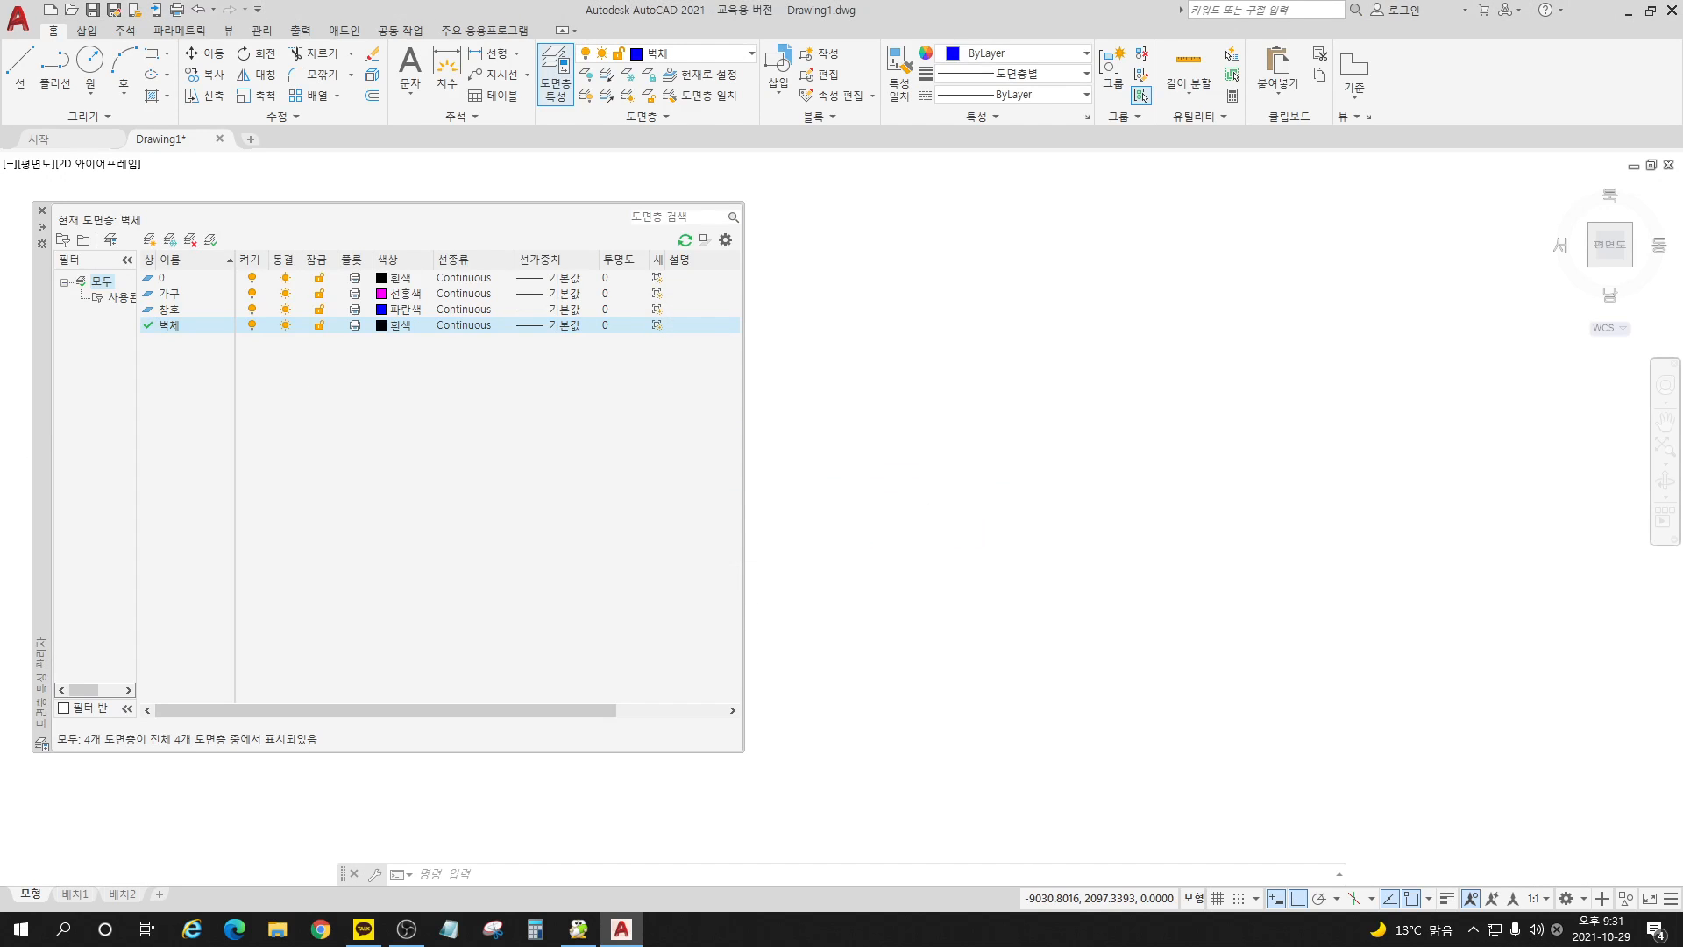
left_click(902, 394)
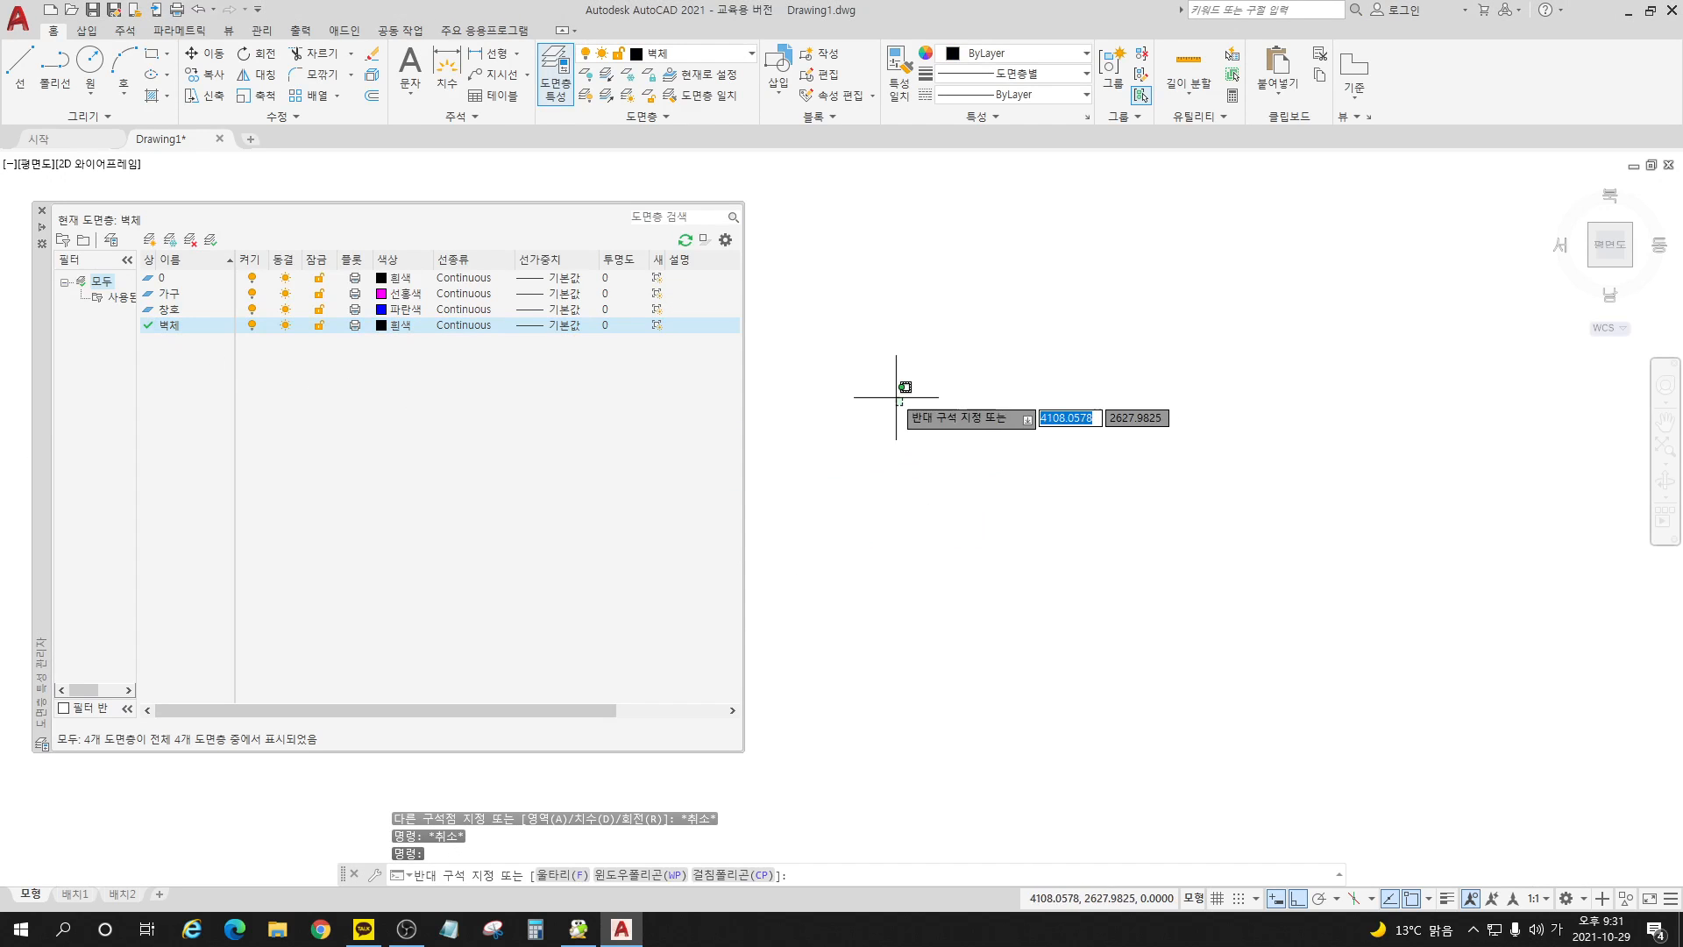
Step: Draw a 5300 by 3400 rectangle for the room's wall outline in the open drawing area
left_click(152, 54)
left_click(817, 481)
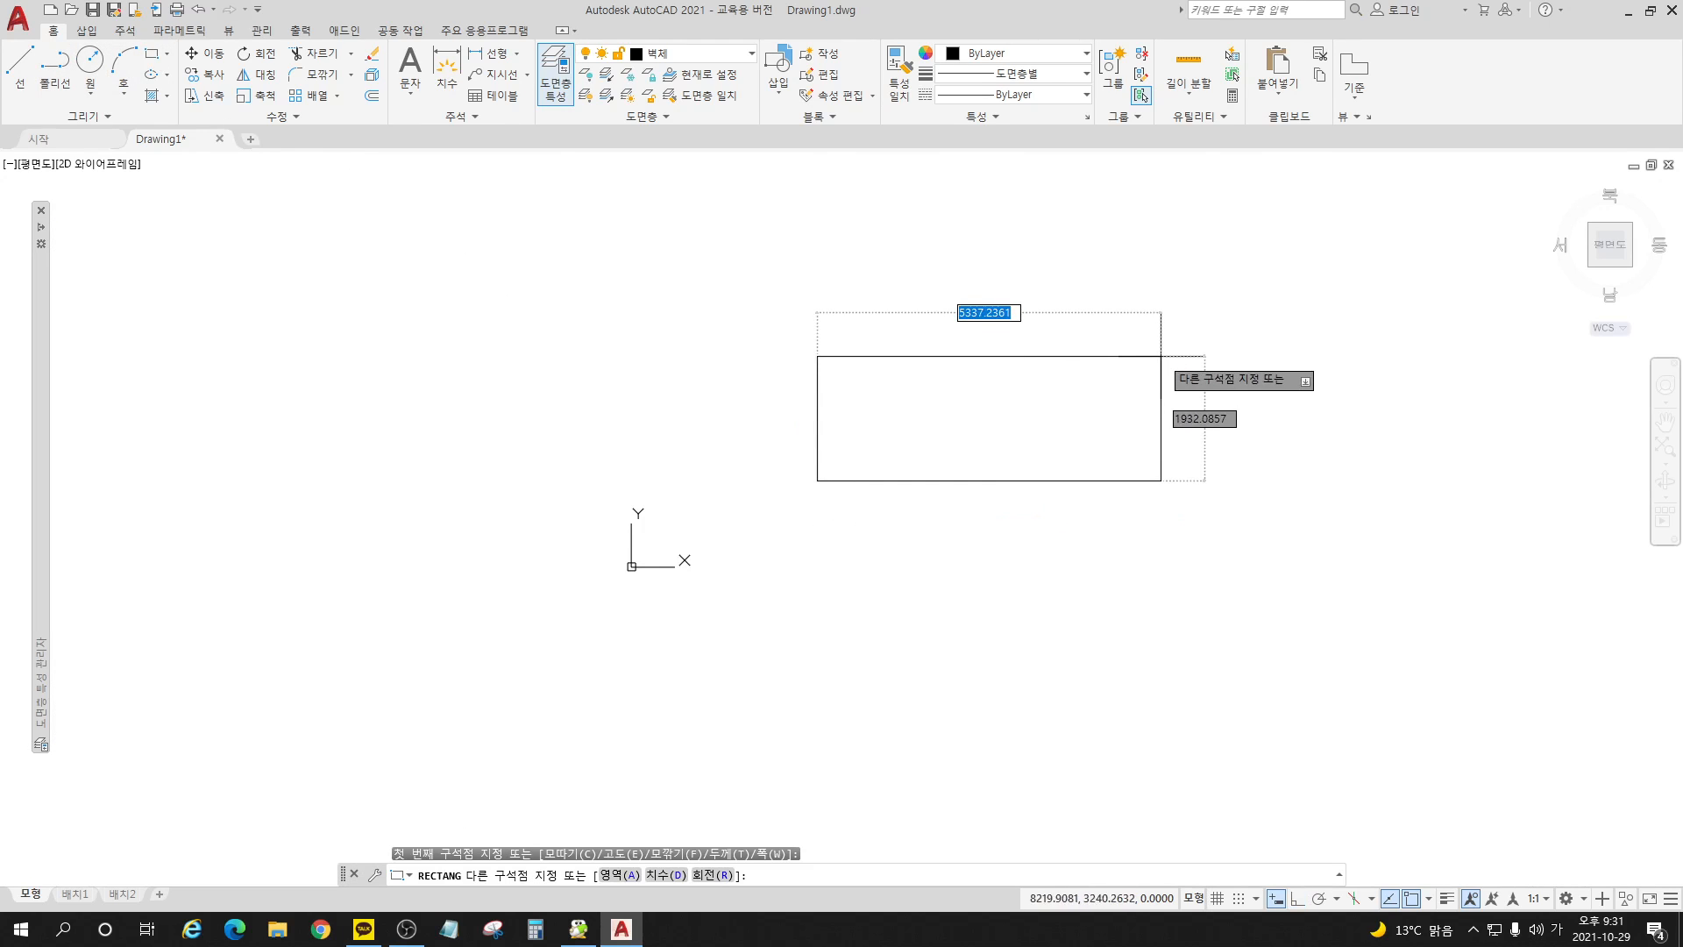
type("53")
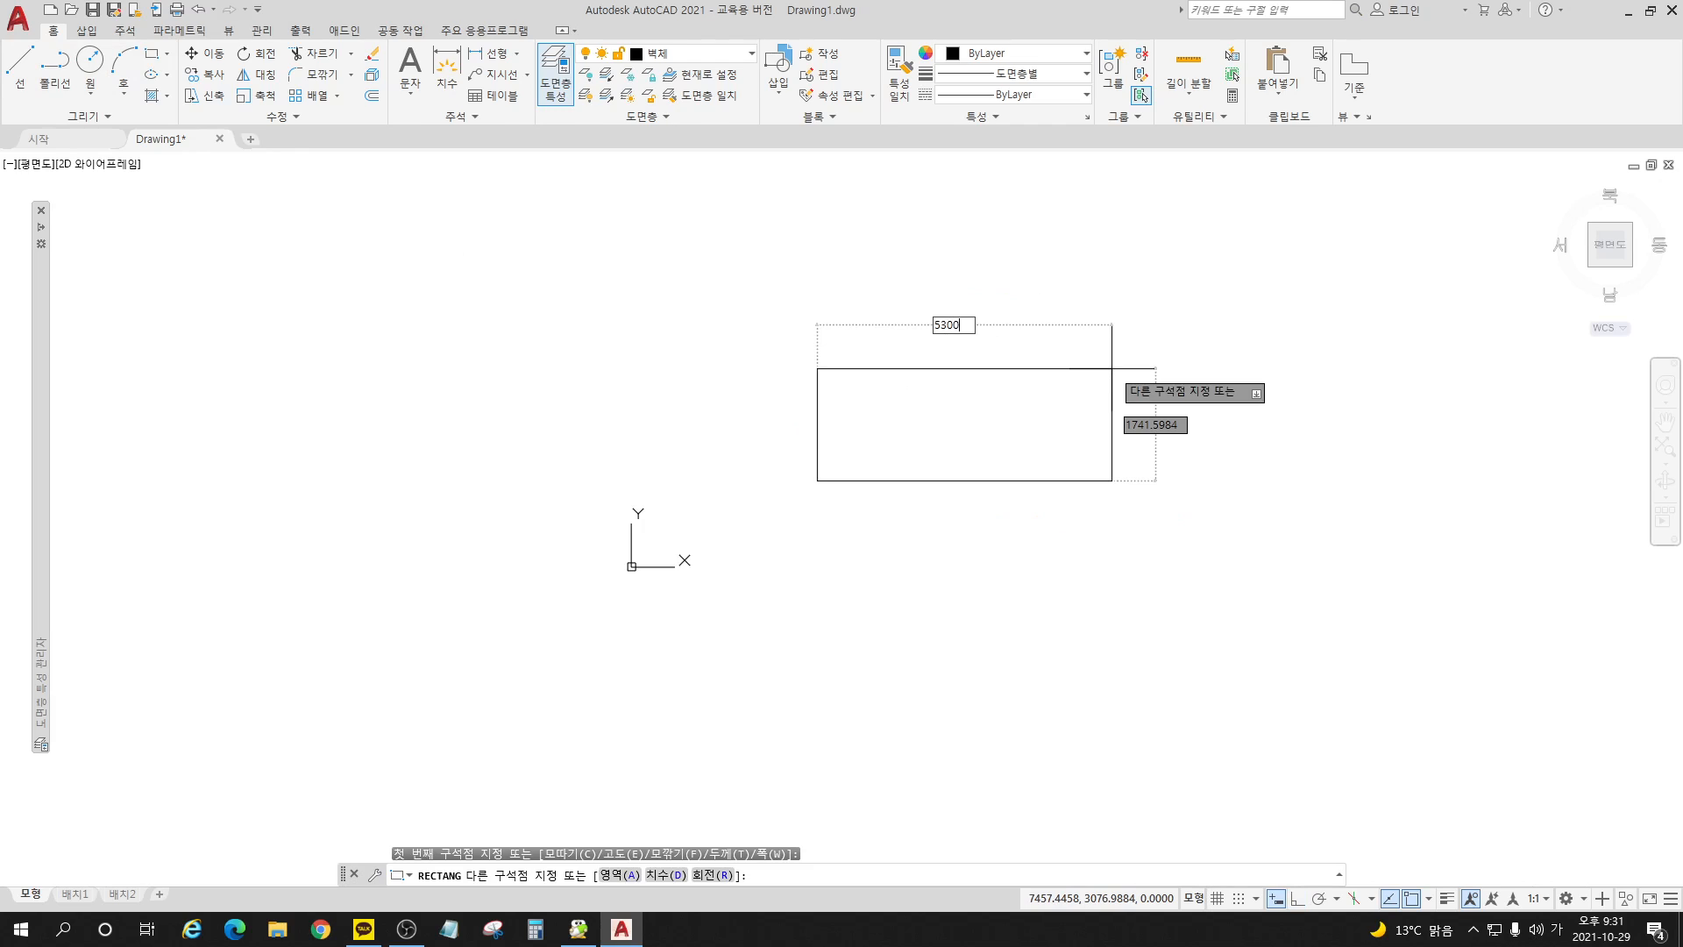
type("00")
key("Tab")
type("3")
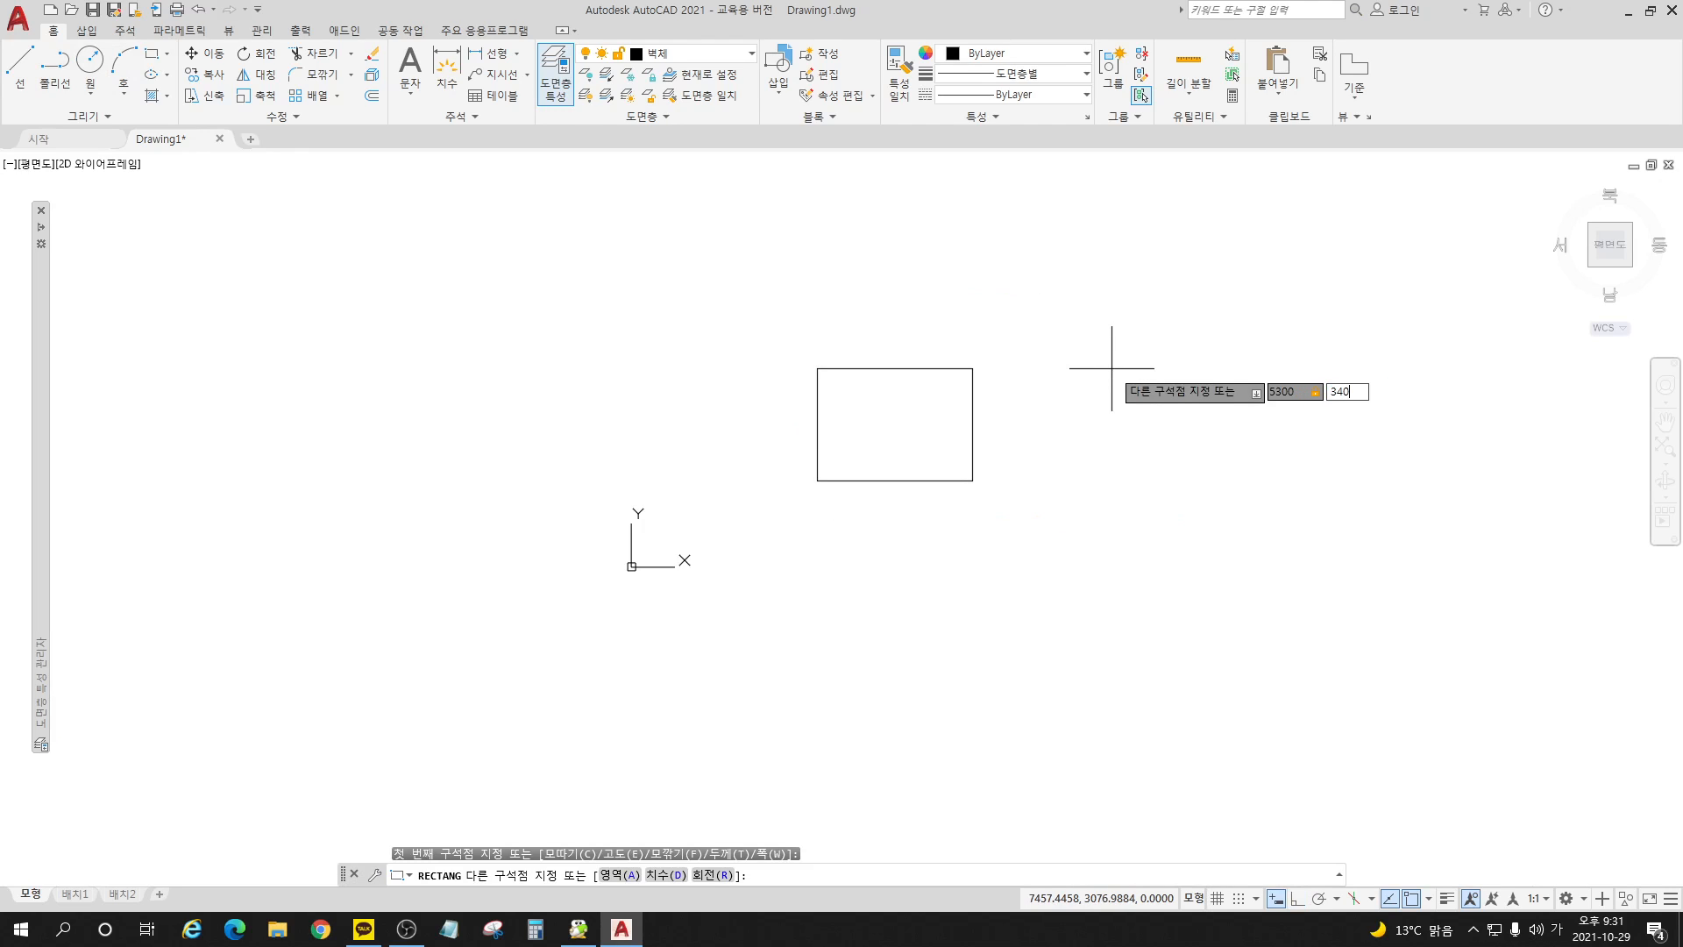
type("400")
key("Return")
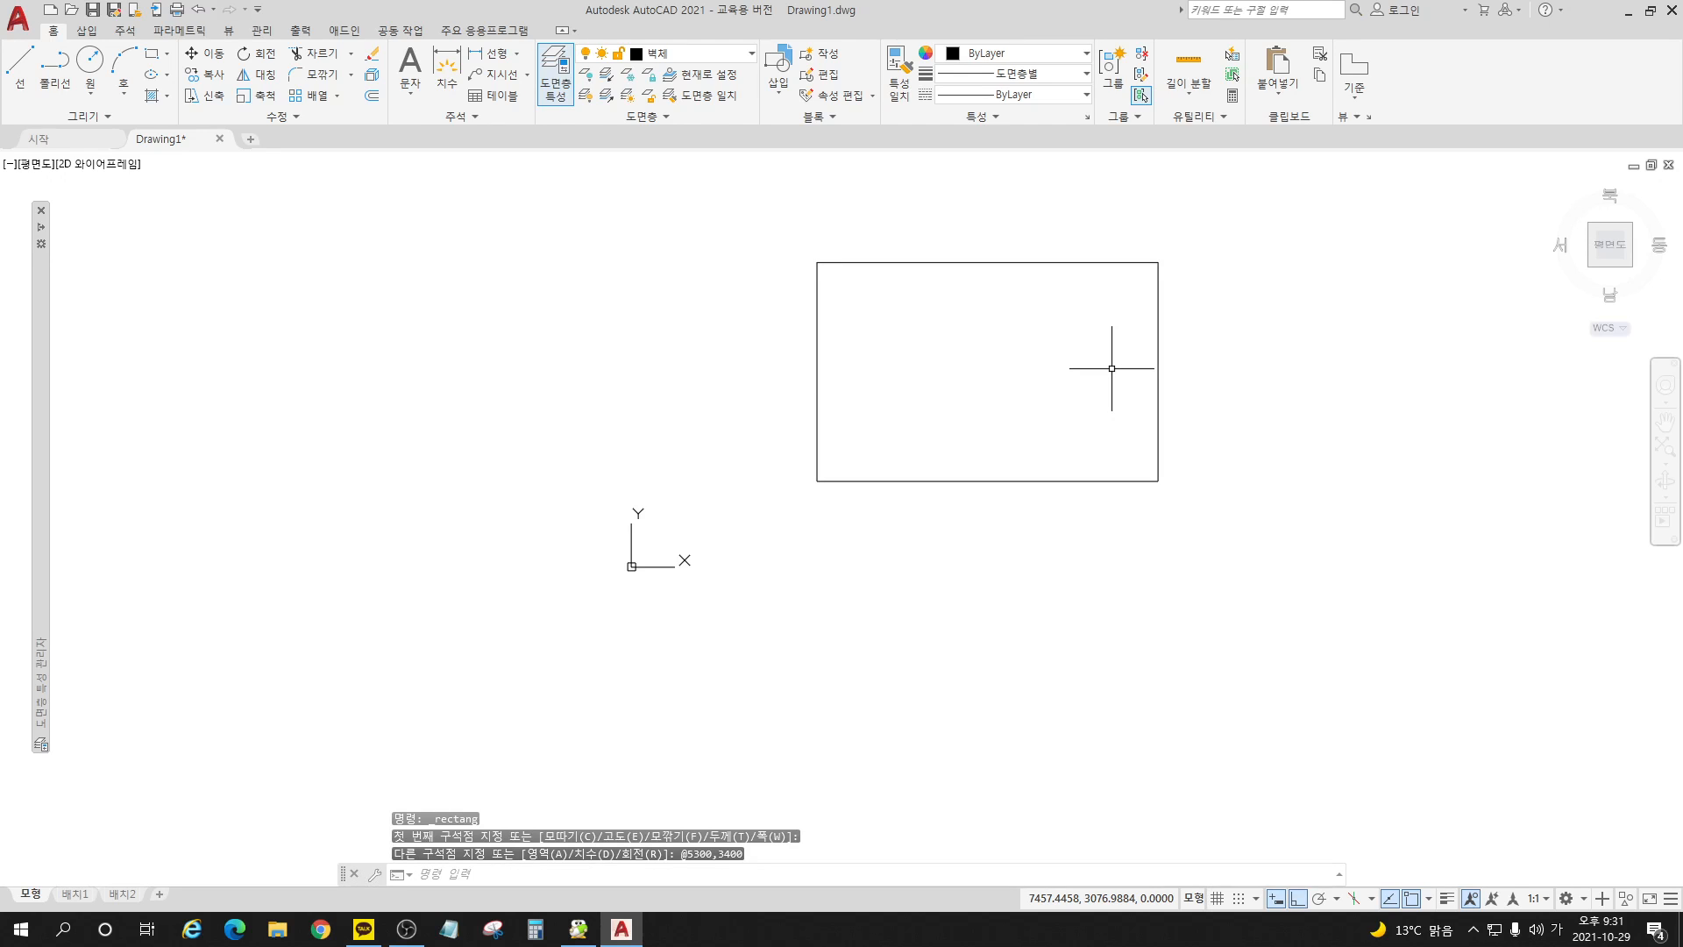
scroll(1154, 214, "up", 4)
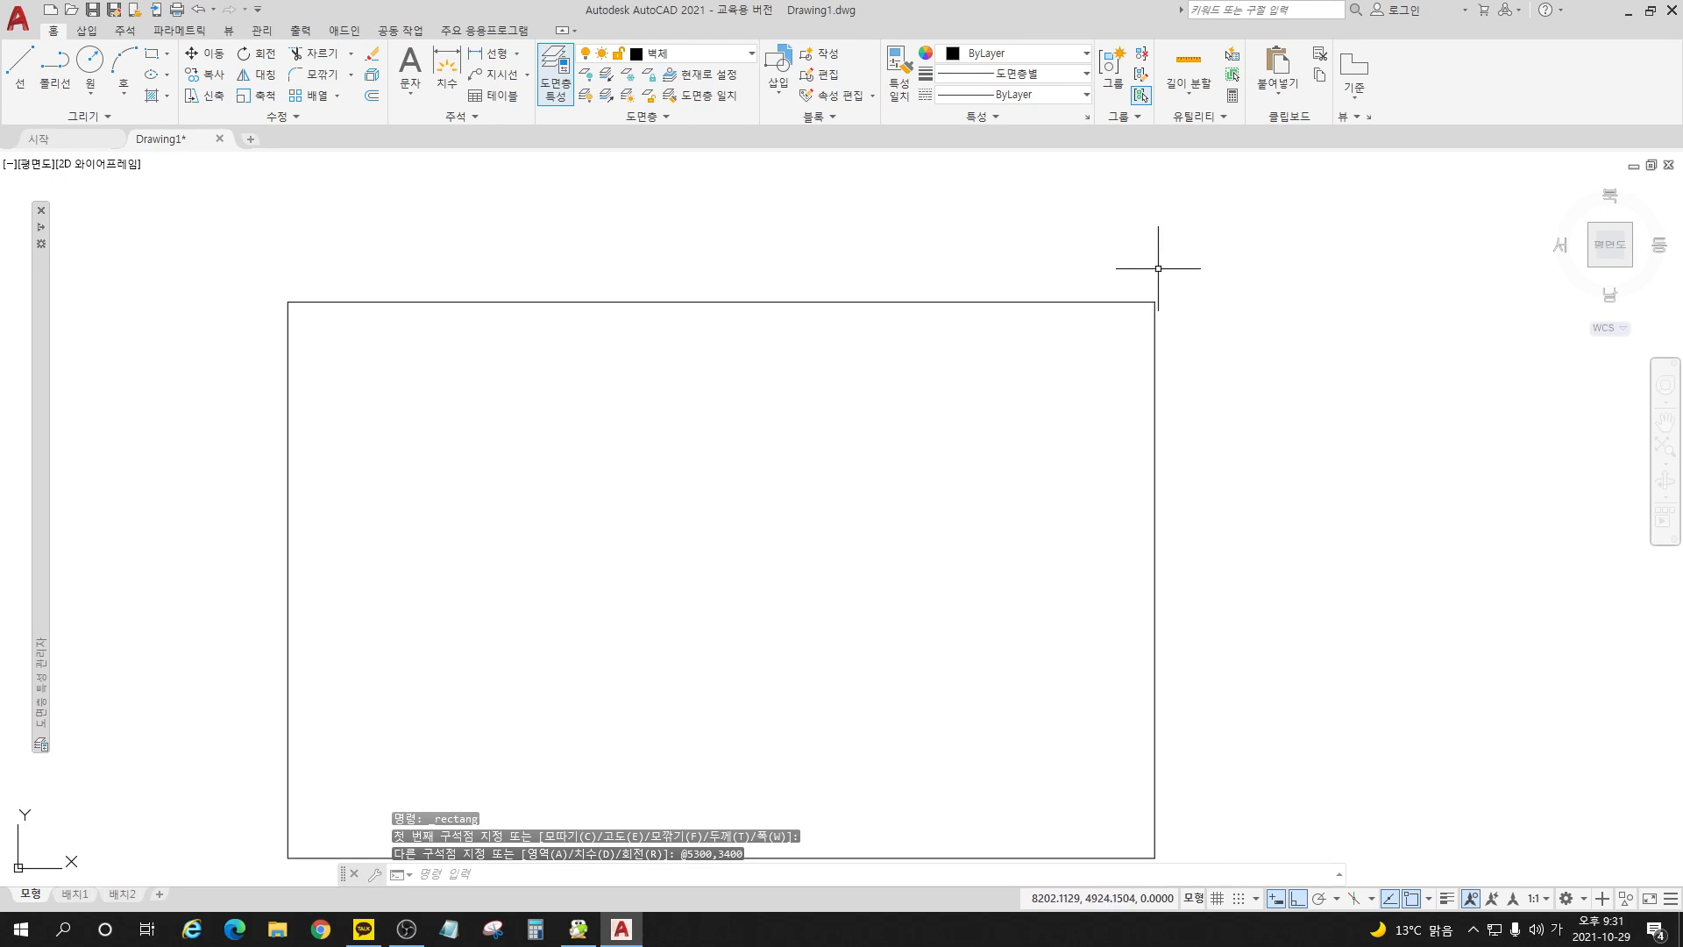
scroll(1072, 296, "down", 2)
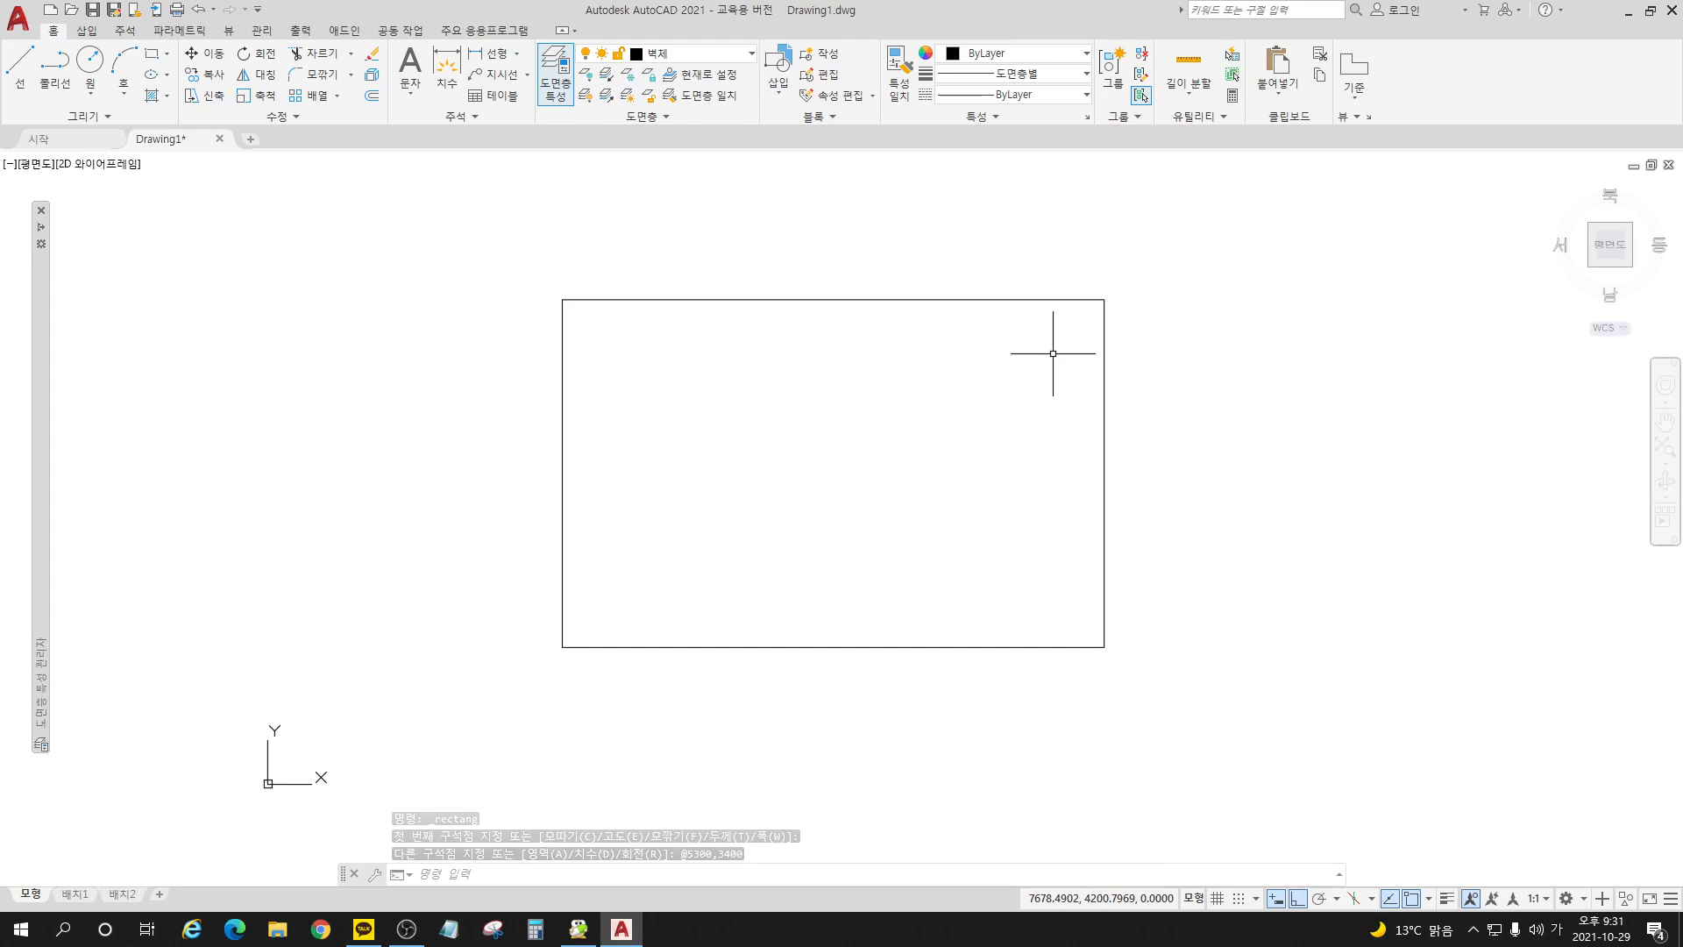
scroll(1054, 351, "up", 2)
middle_click_drag(1053, 353, 1131, 308)
scroll(921, 406, "down", 2)
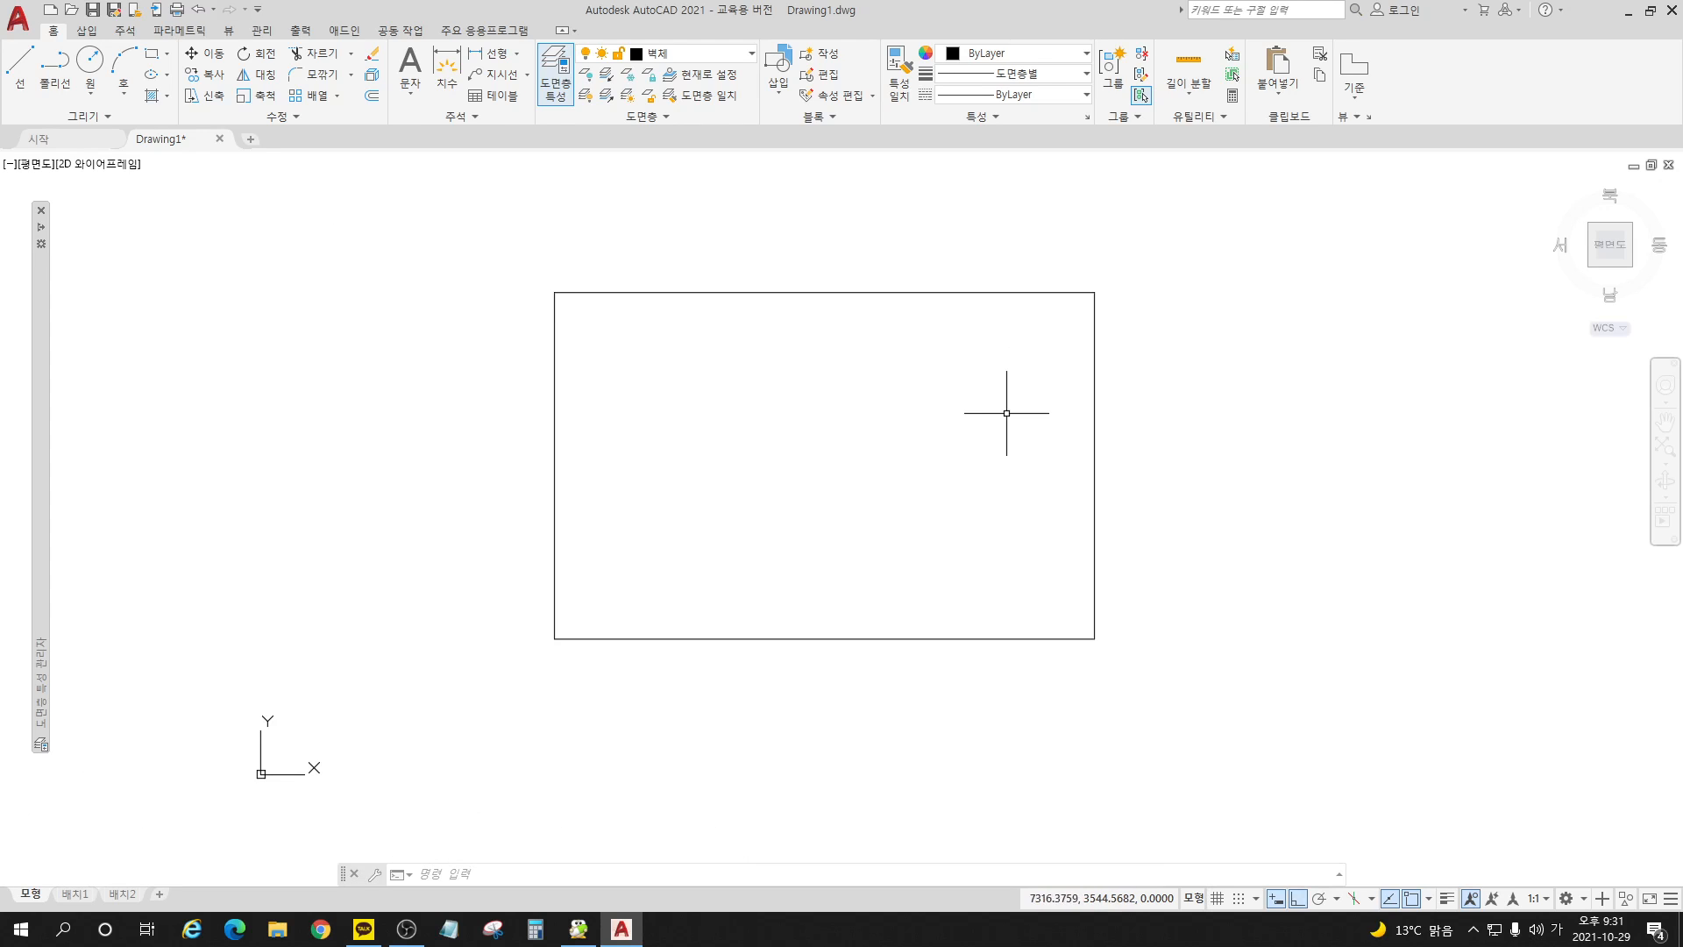
middle_click_drag(1007, 413, 954, 424)
scroll(875, 444, "down", 2)
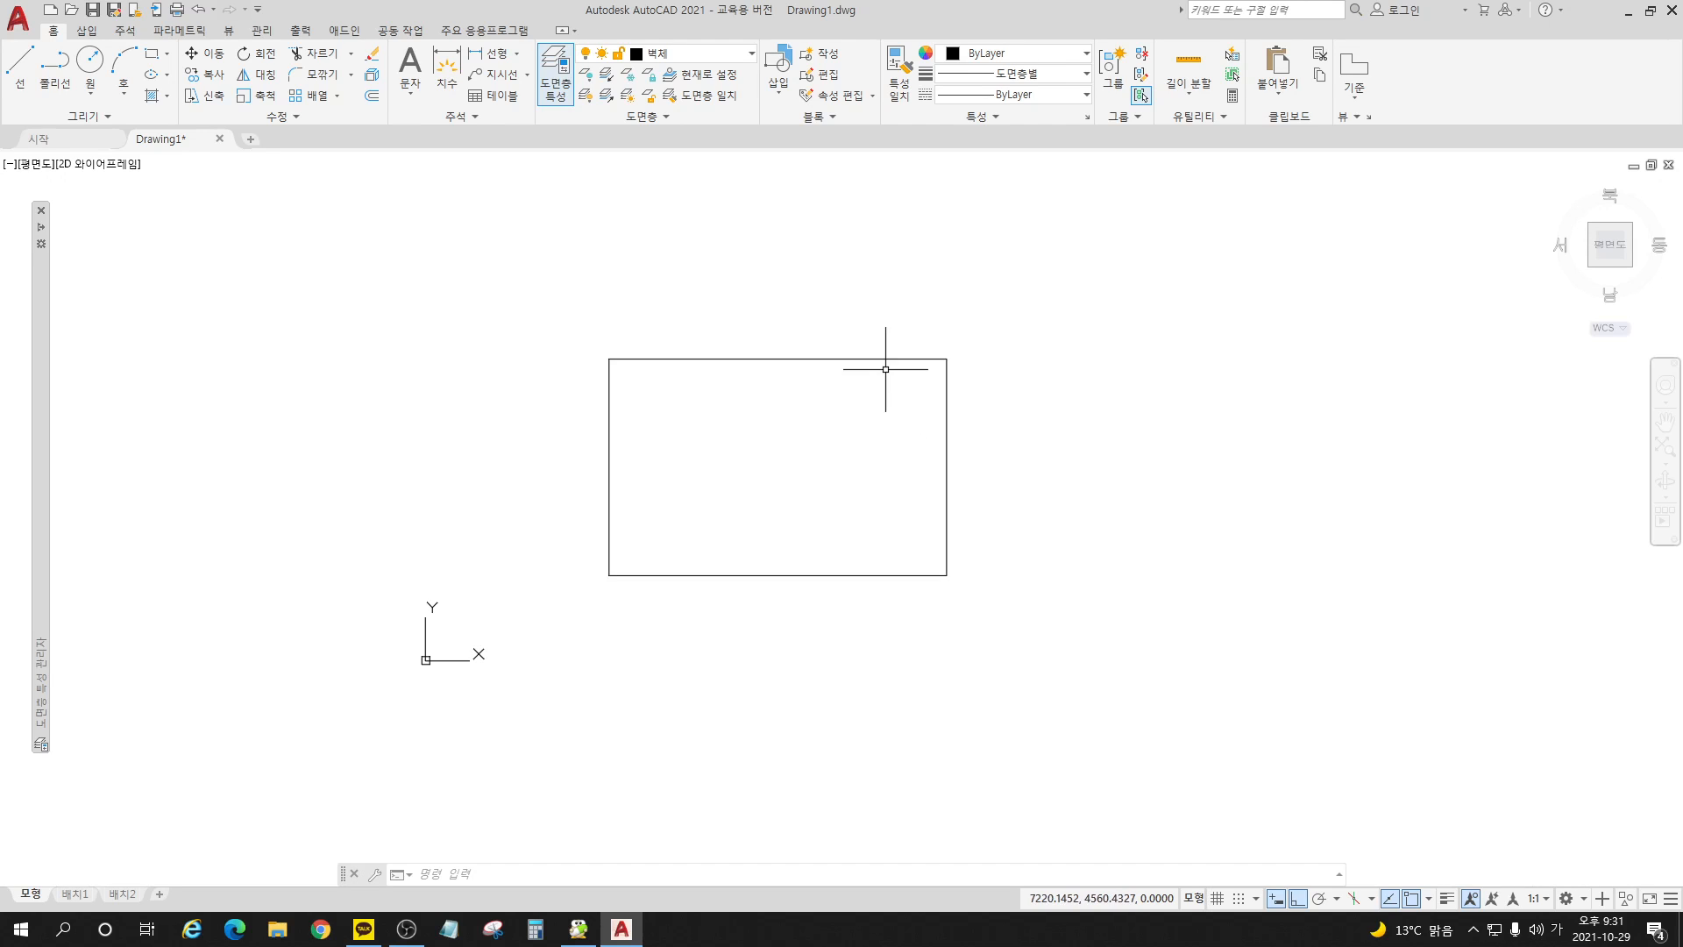
scroll(886, 365, "up", 2)
middle_click_drag(984, 450, 1026, 420)
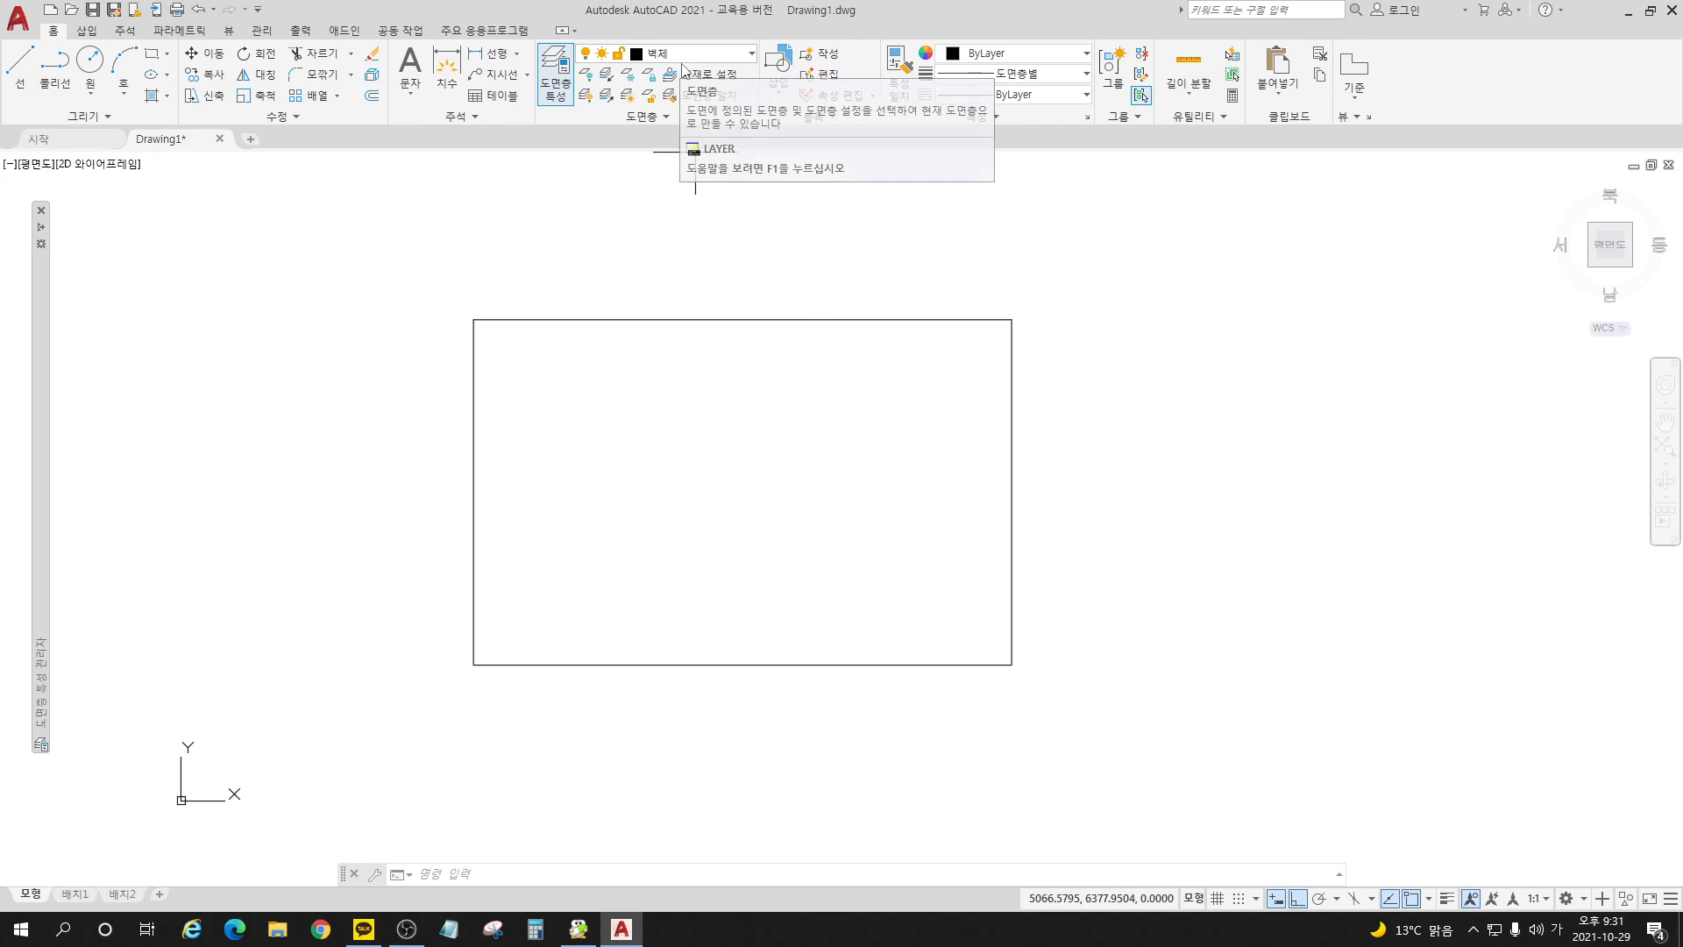
Step: Insert the block 책상세트_기숙사용 at the upper-left corner of the room rectangle
left_click(778, 74)
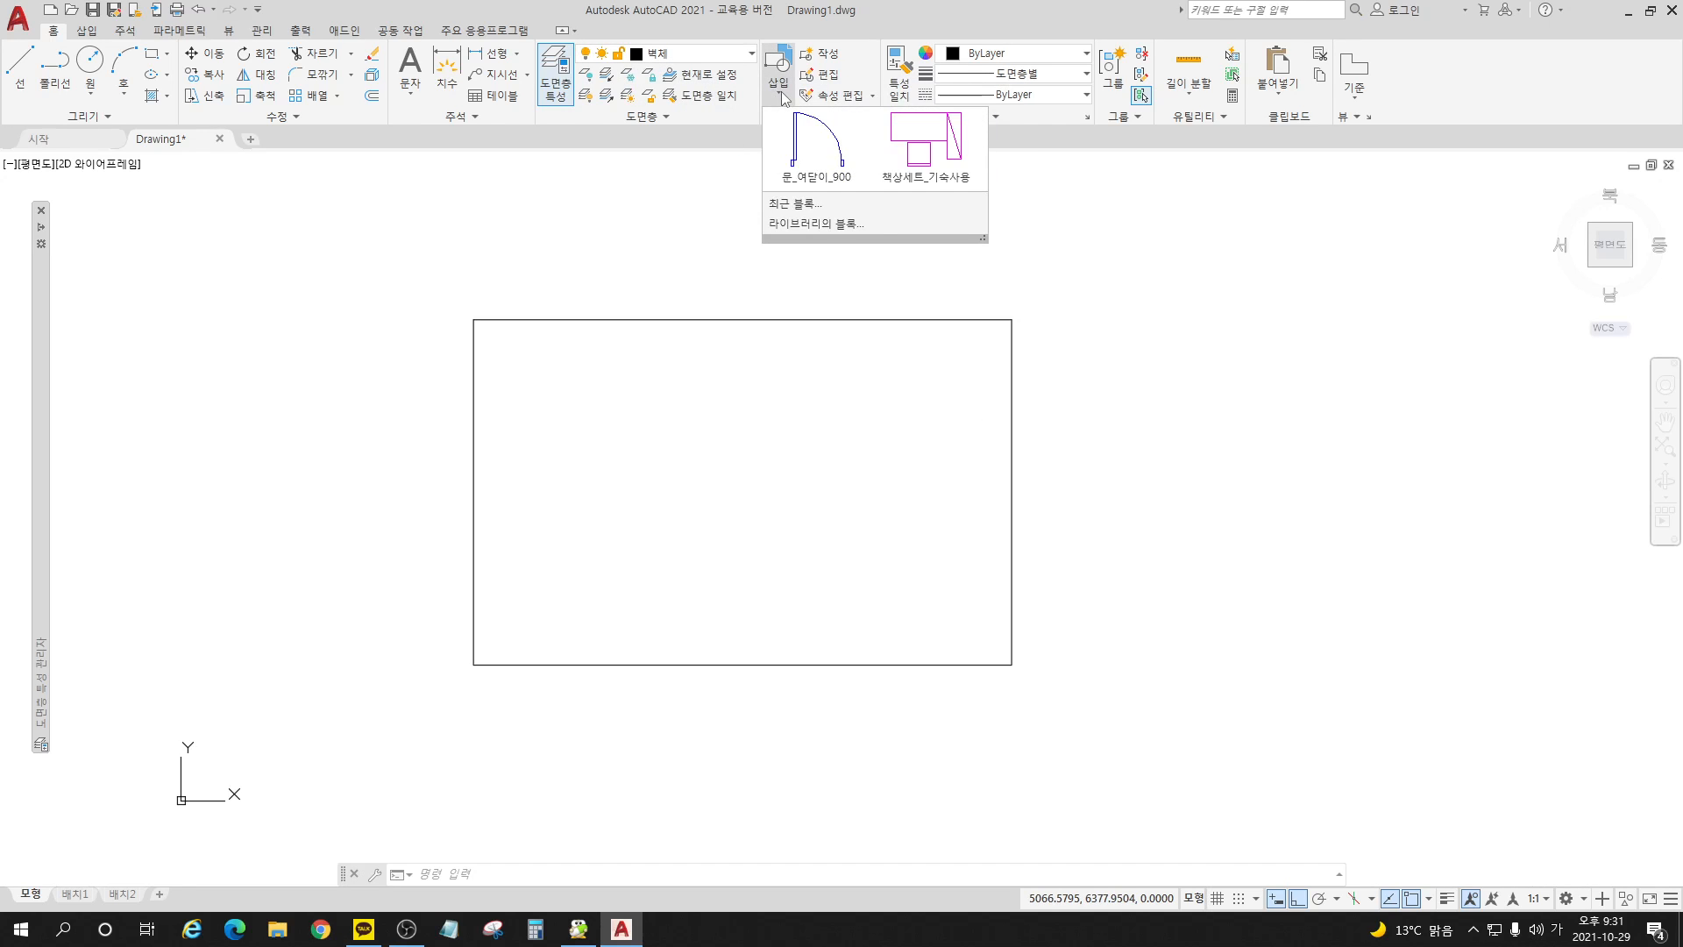
left_click(890, 153)
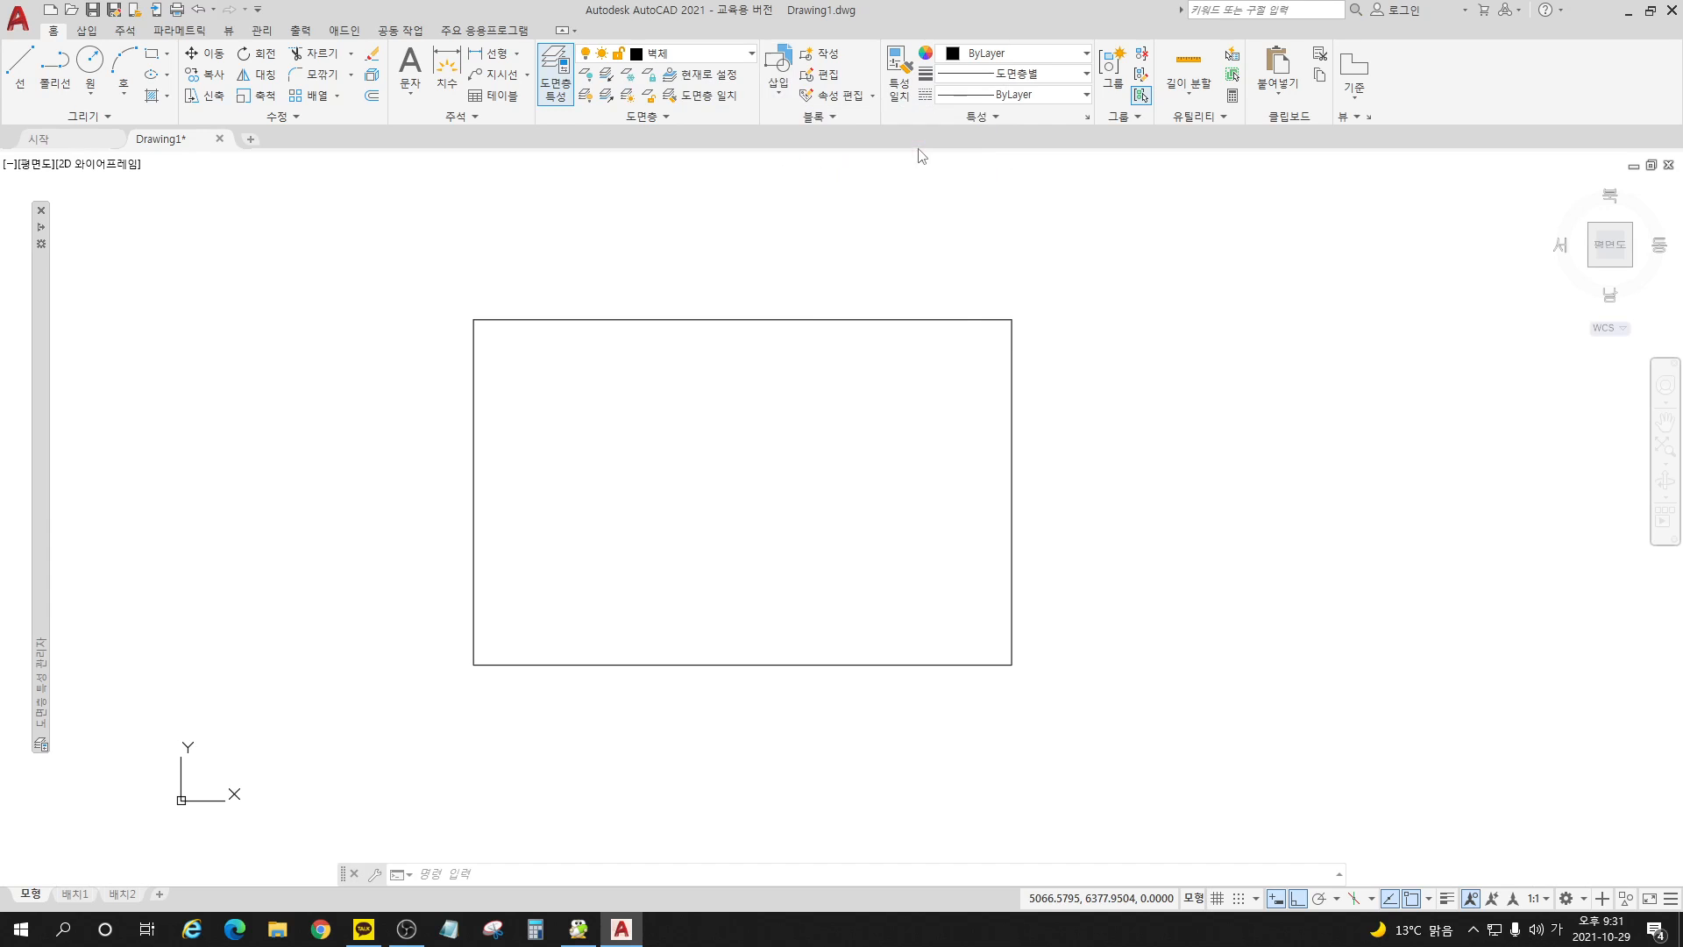
left_click(474, 320)
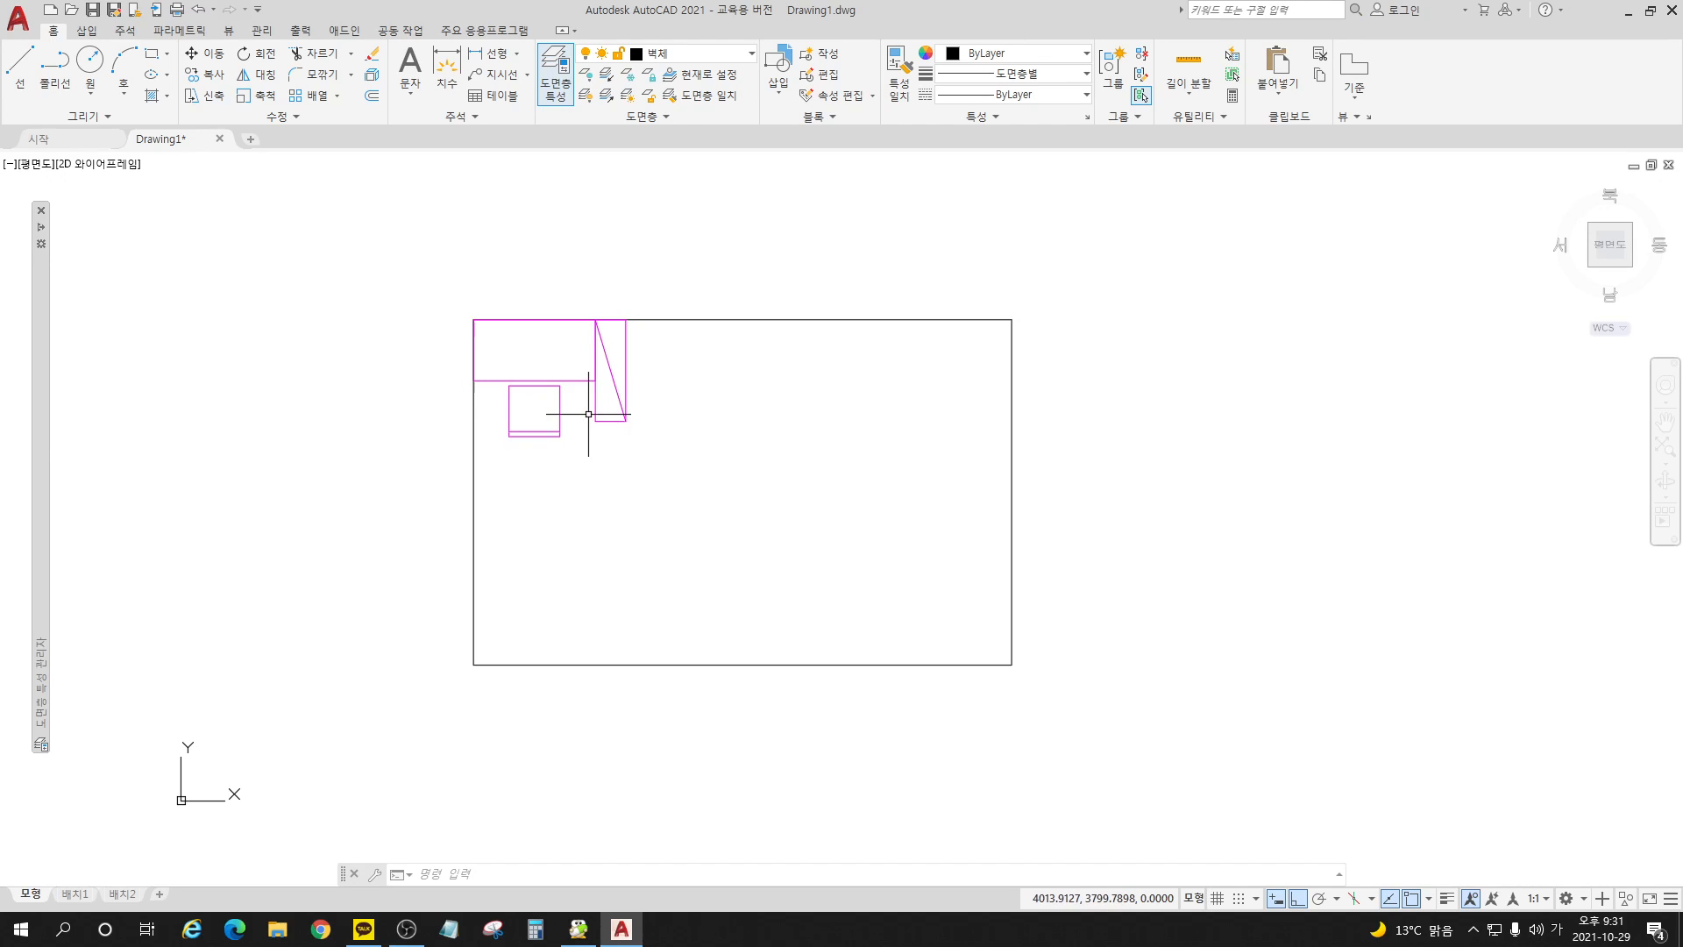
Step: Make layer 0 the current layer
mouse_move(45, 413)
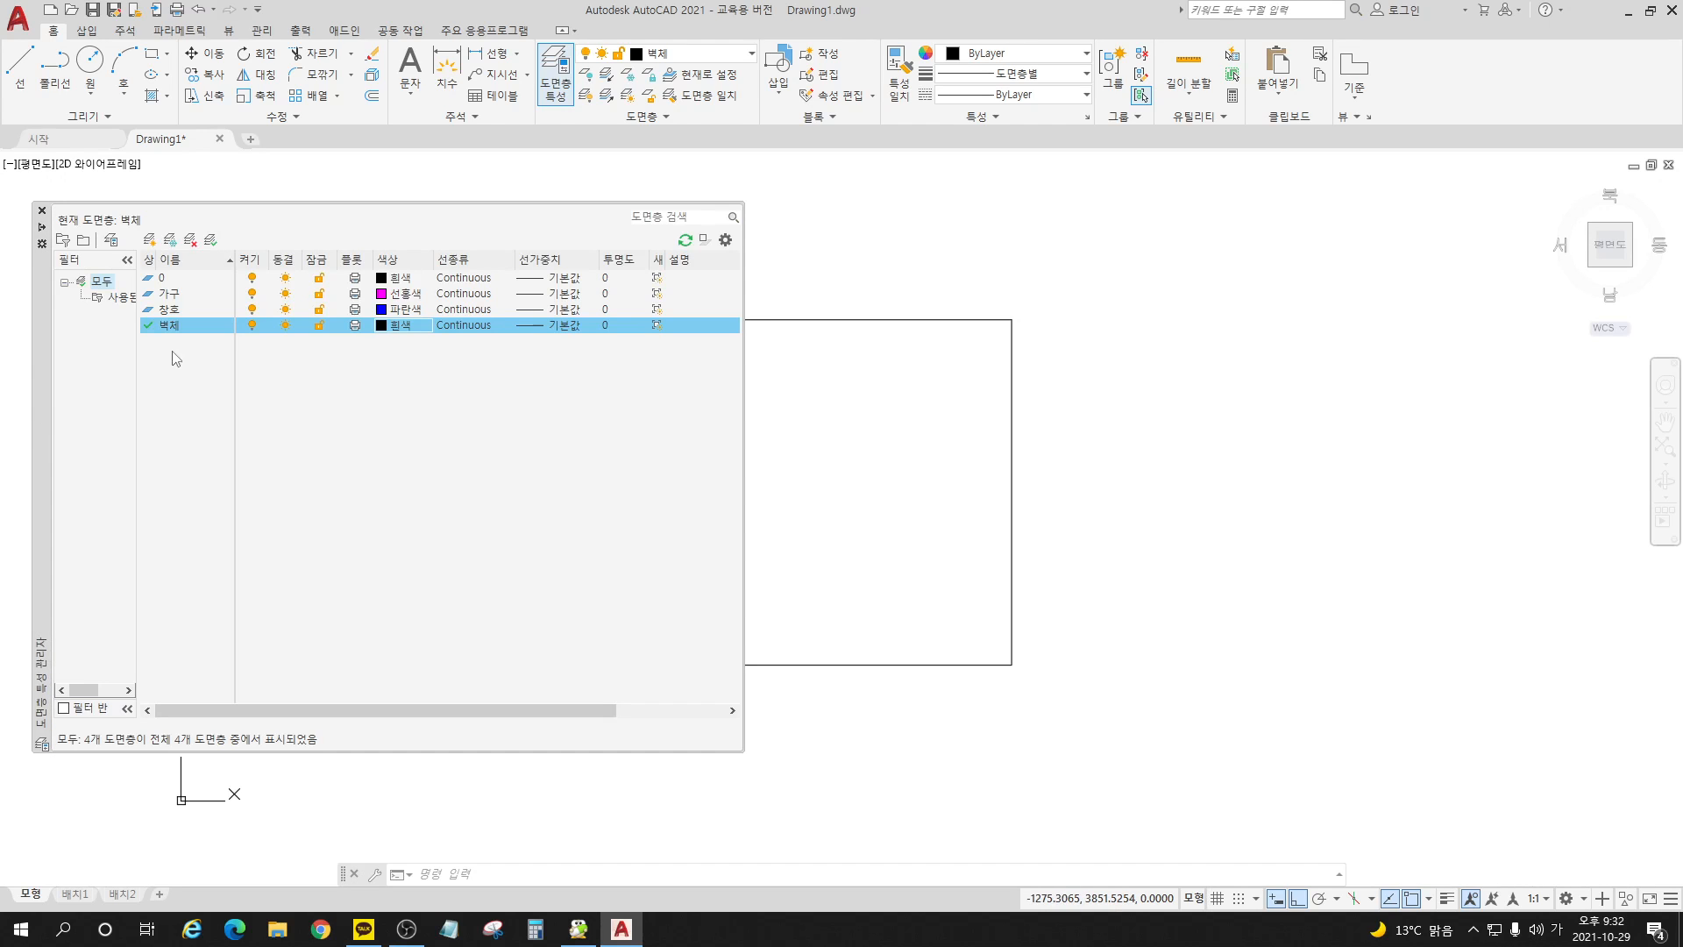
left_click(192, 279)
double_click(156, 278)
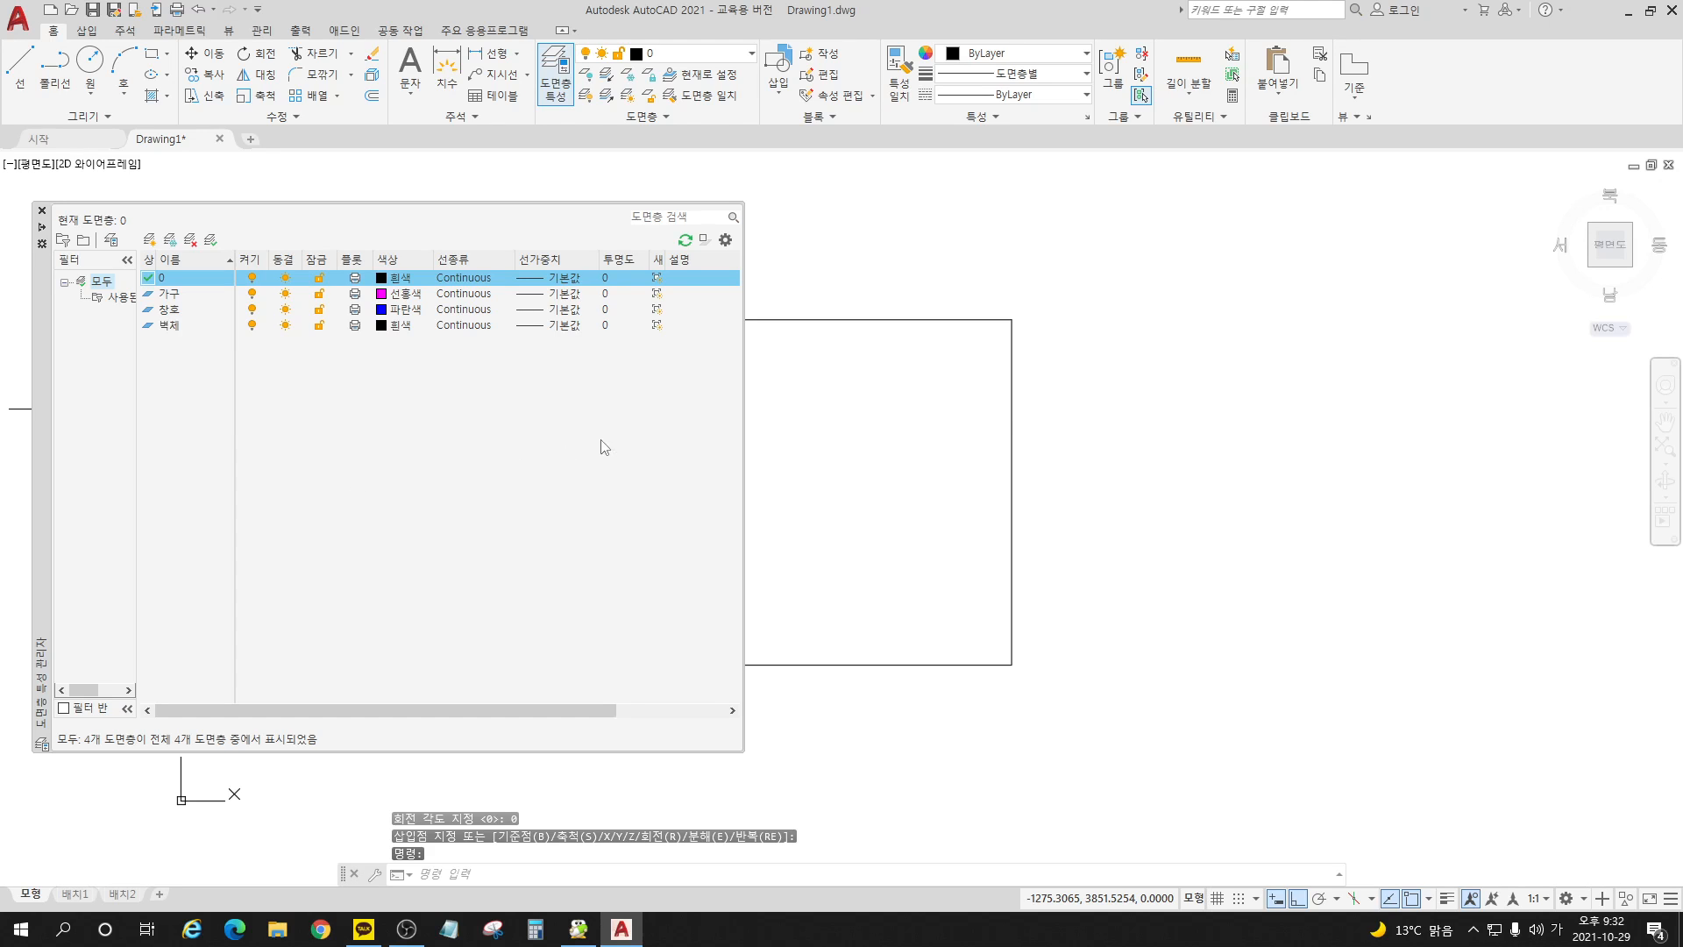
middle_click_drag(1004, 421, 1462, 447)
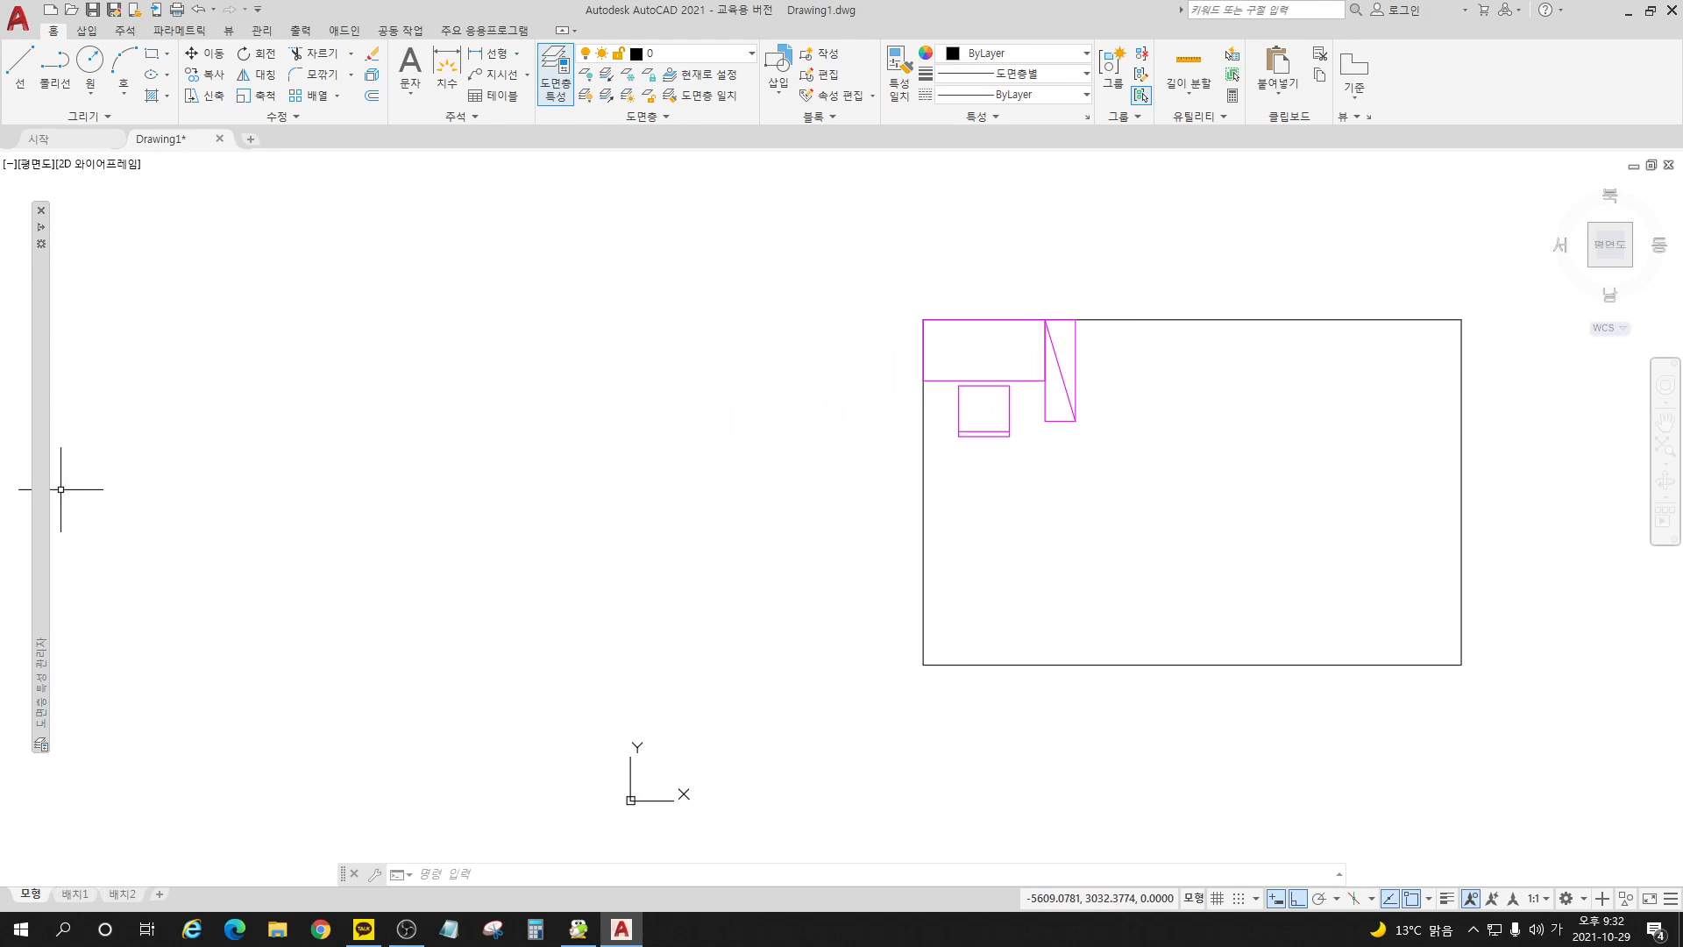
Step: Freeze the 가구 layer and thaw it again
mouse_move(38, 484)
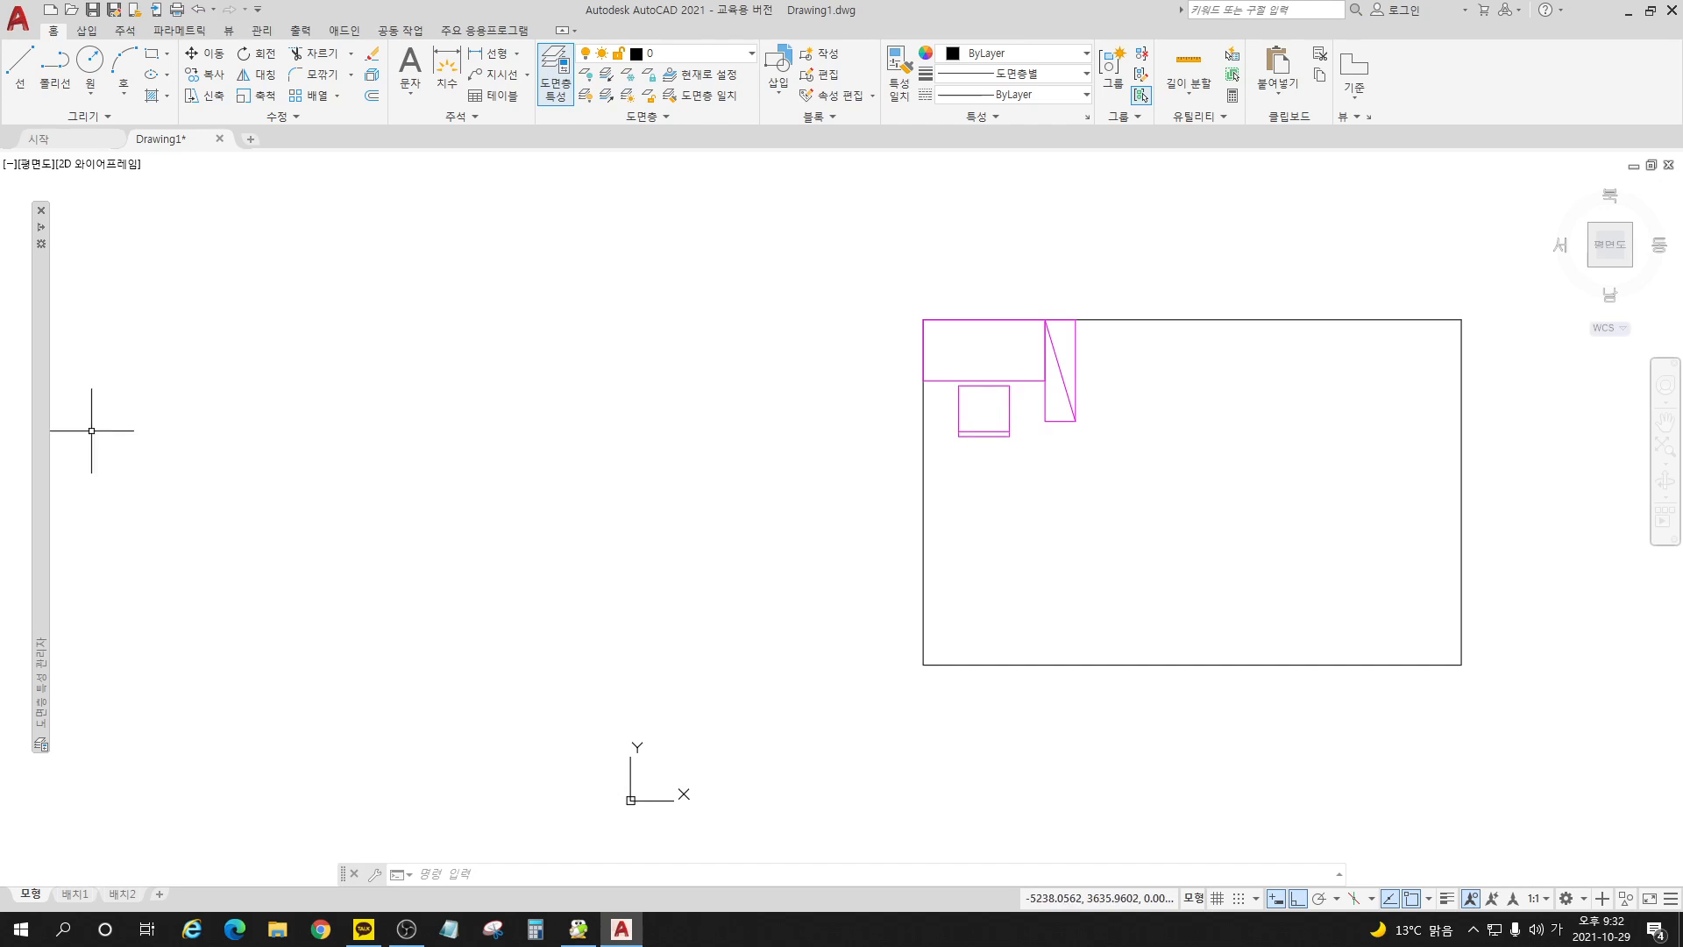
mouse_move(42, 424)
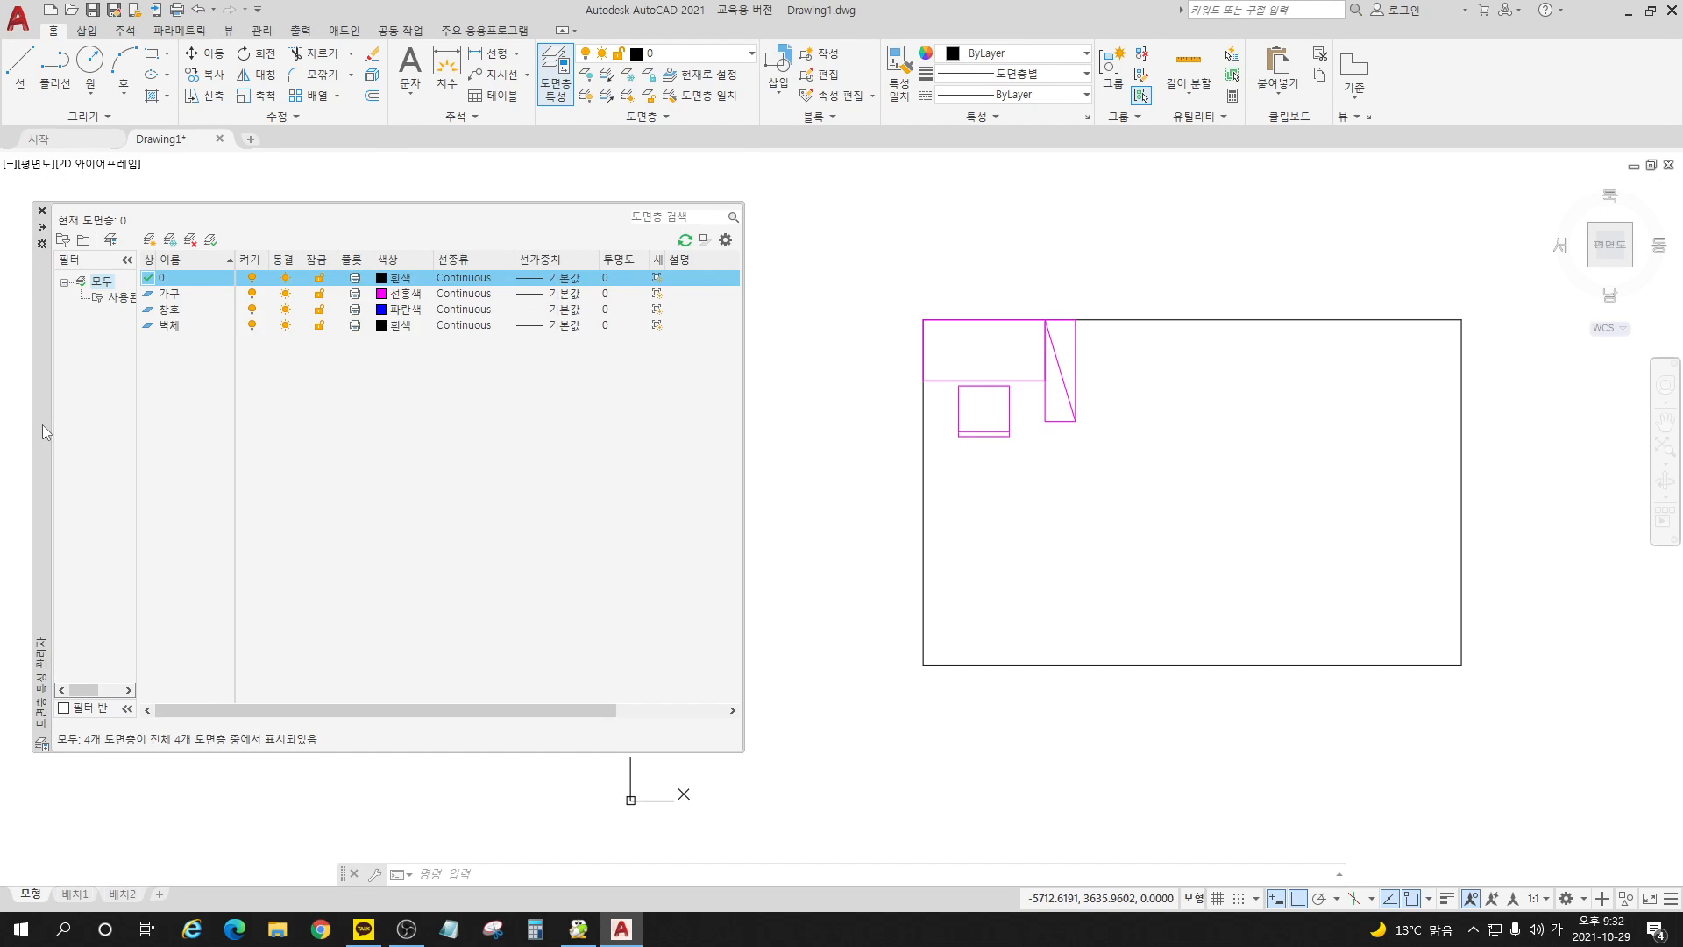
left_click(285, 294)
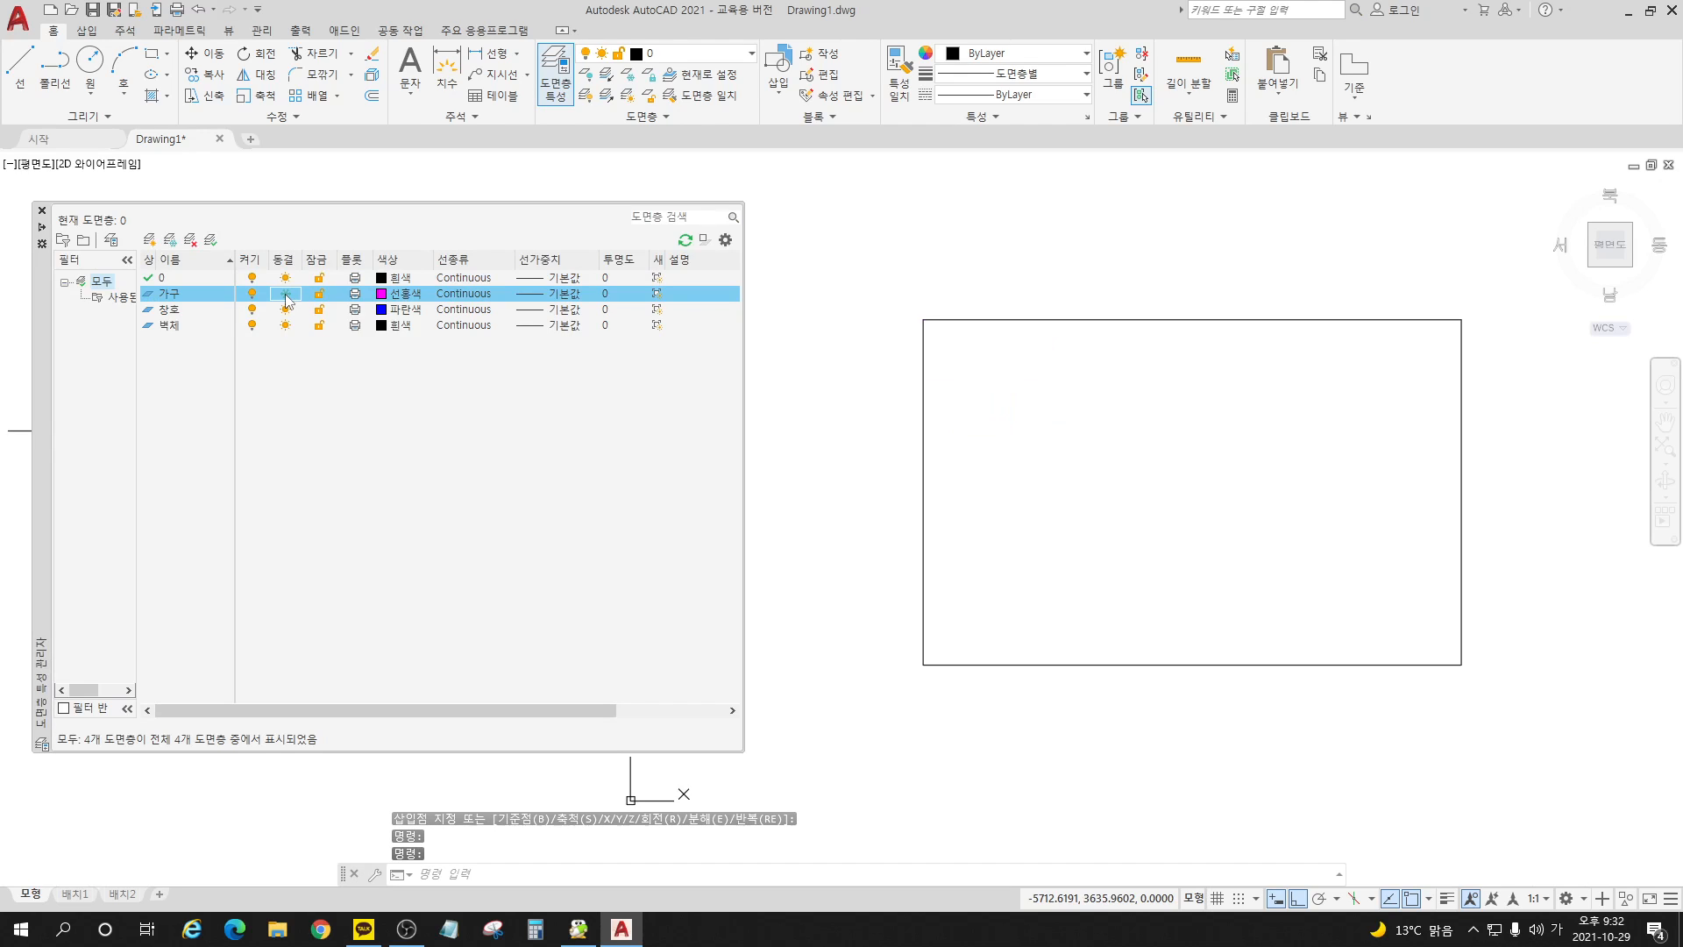
left_click(286, 295)
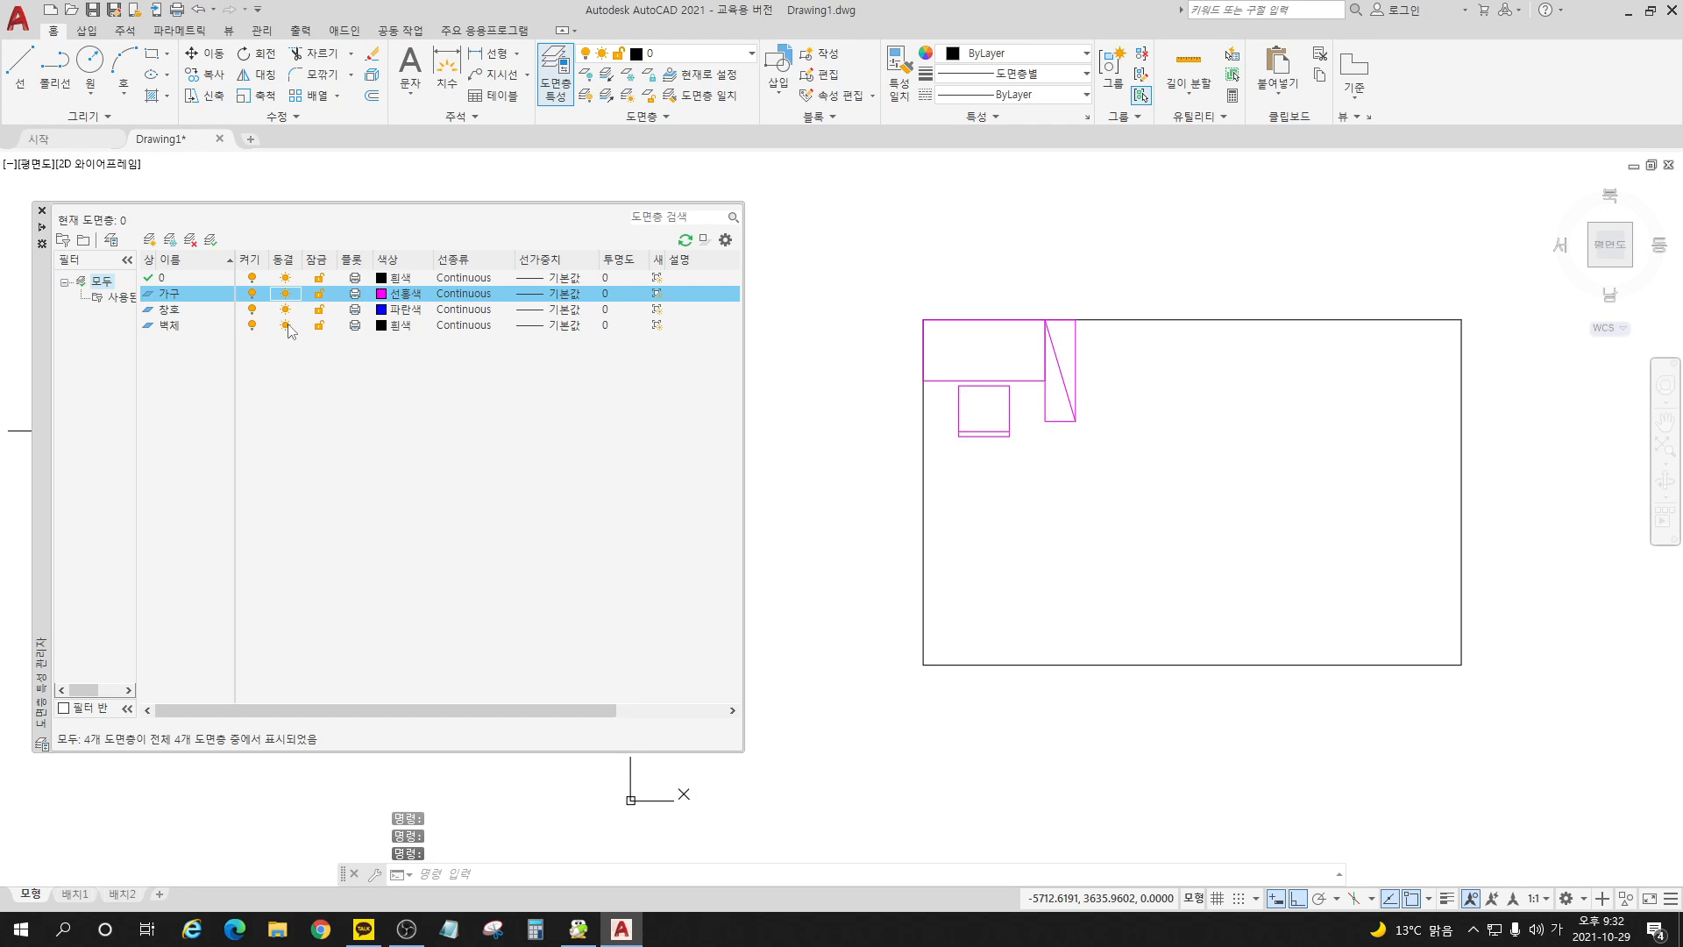
Step: Freeze and thaw the 벽체 layer, and switch the same layer off and back on
left_click(285, 326)
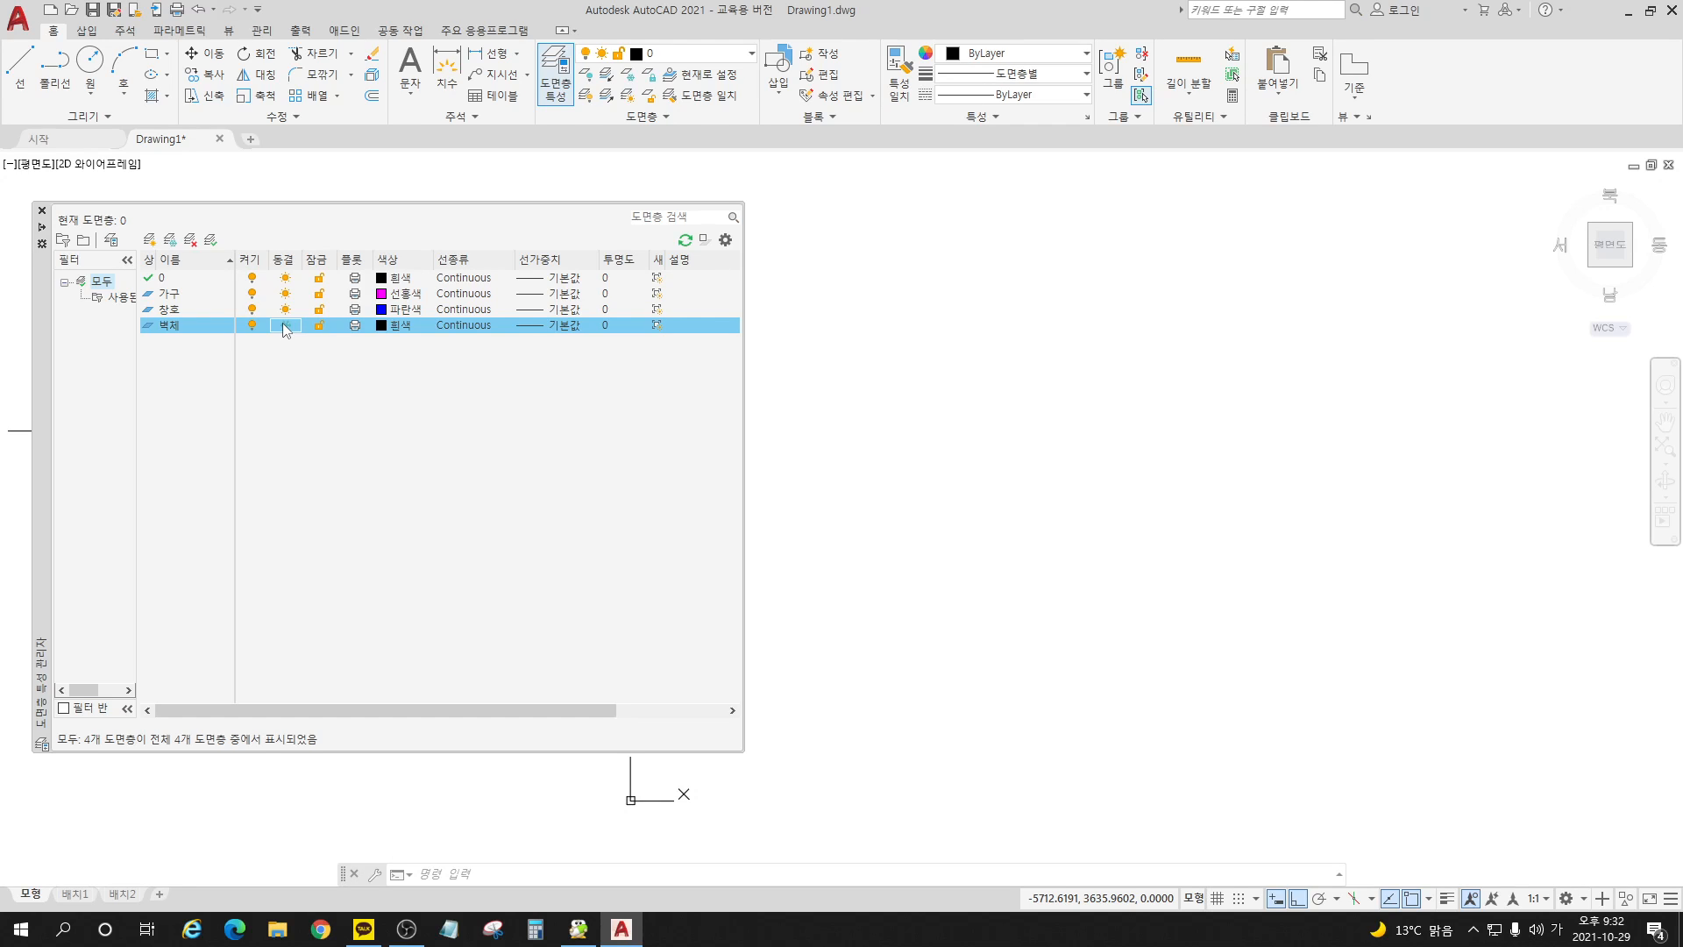
left_click(285, 325)
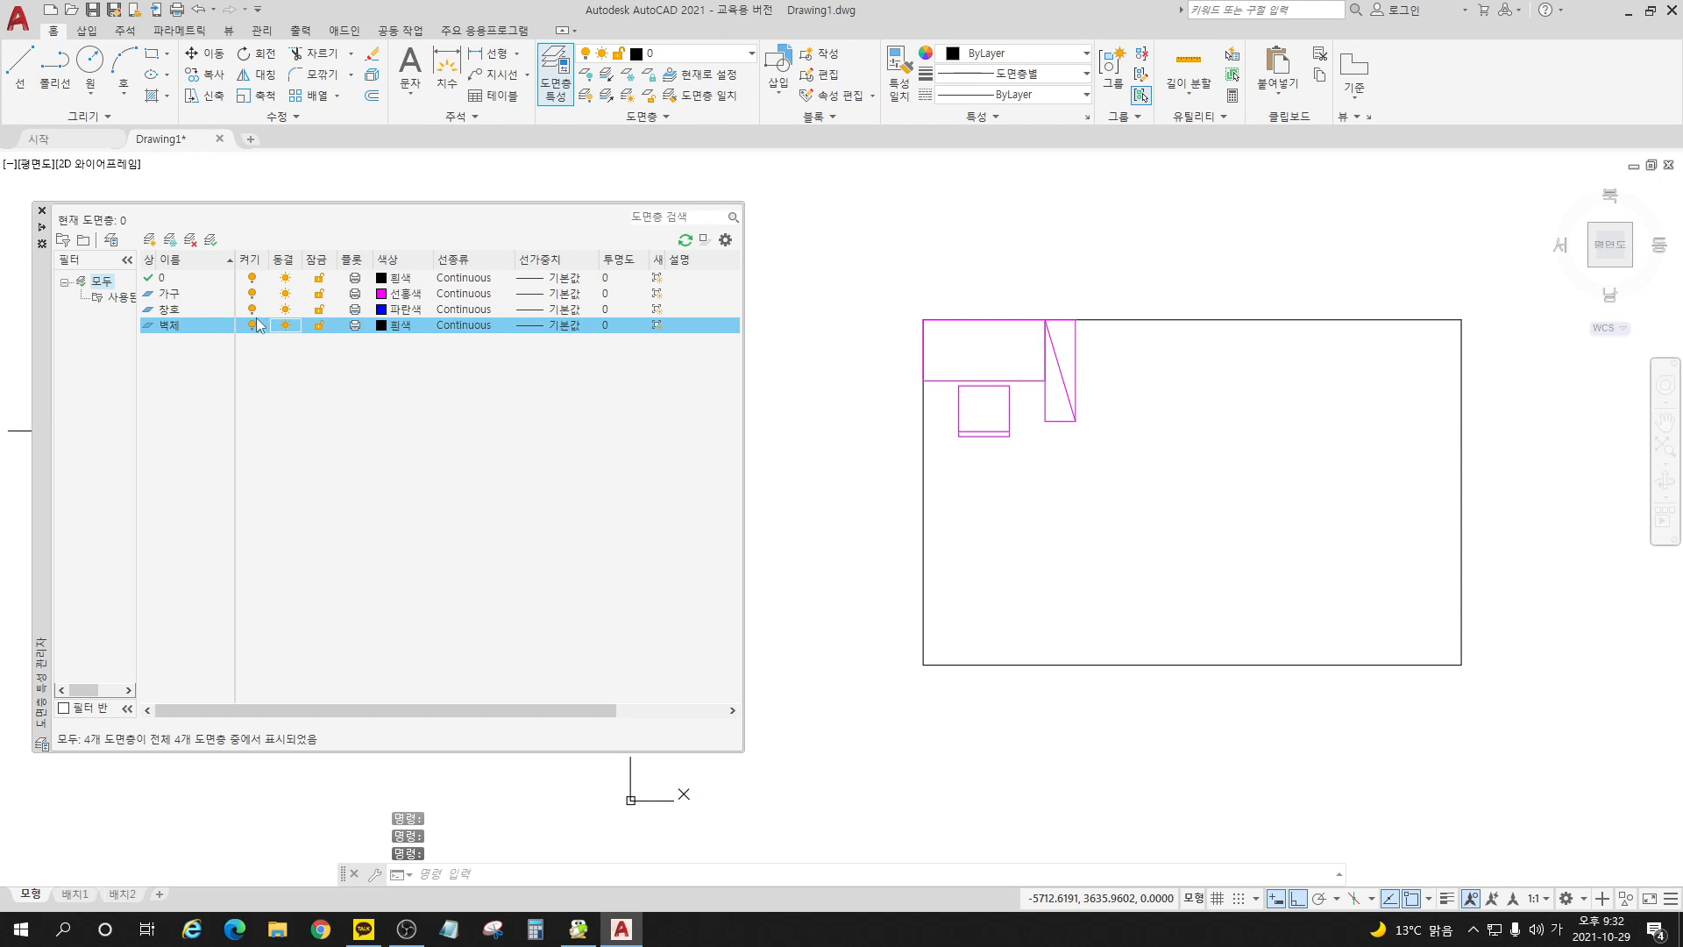
left_click(252, 325)
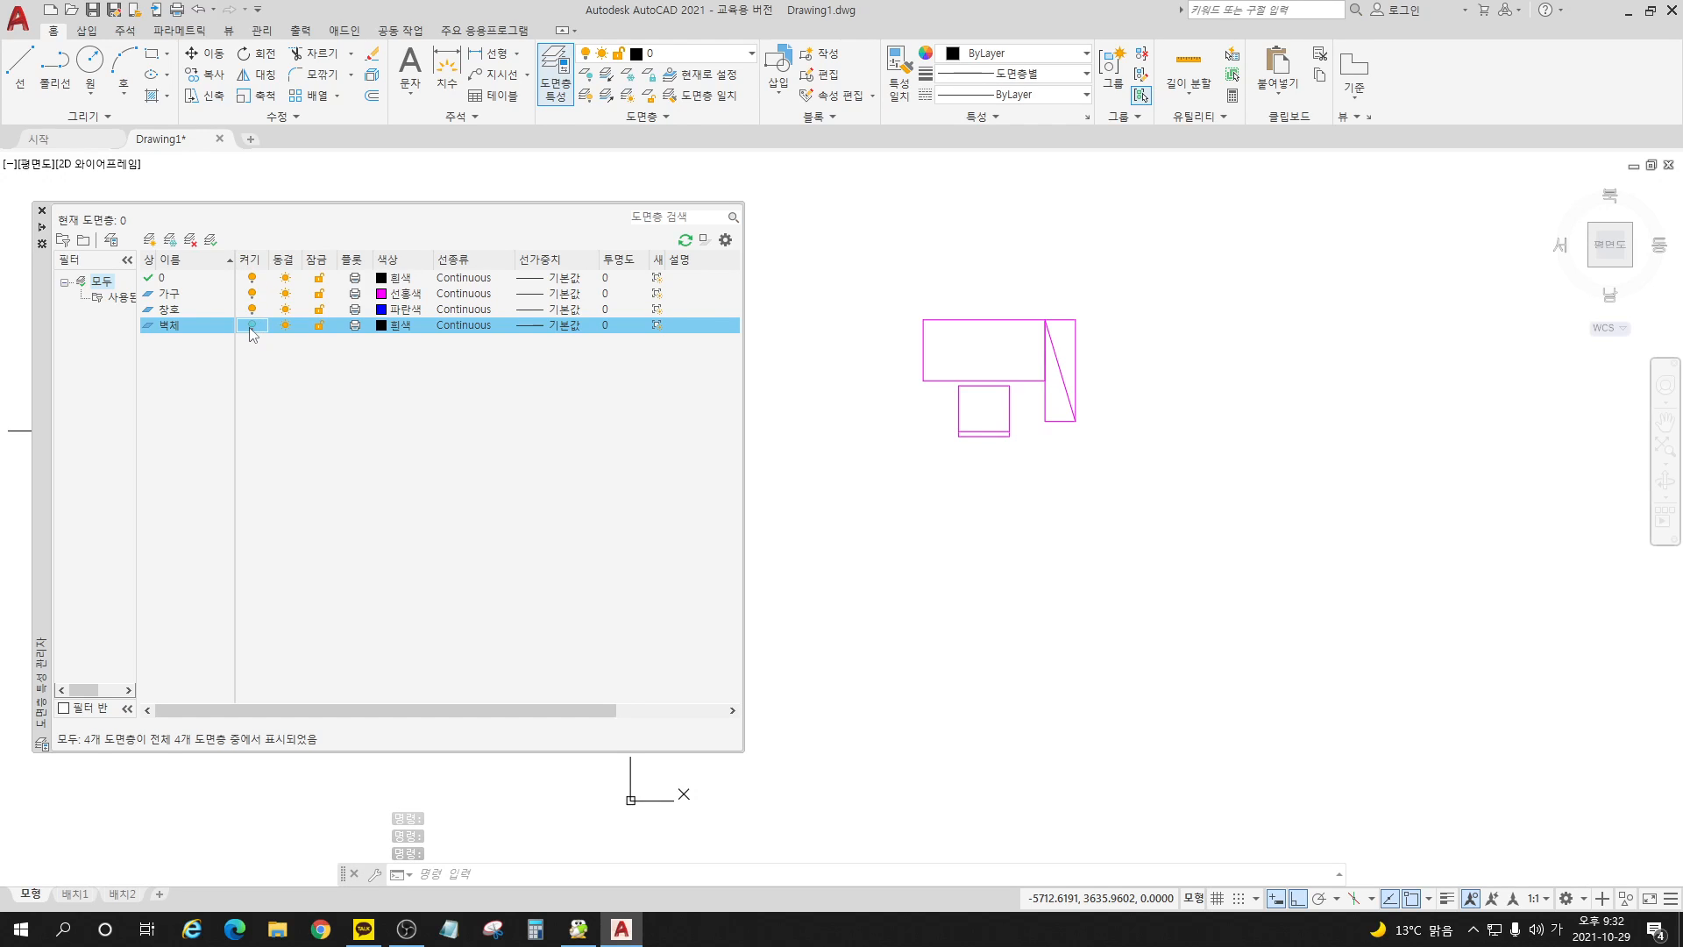
left_click(252, 326)
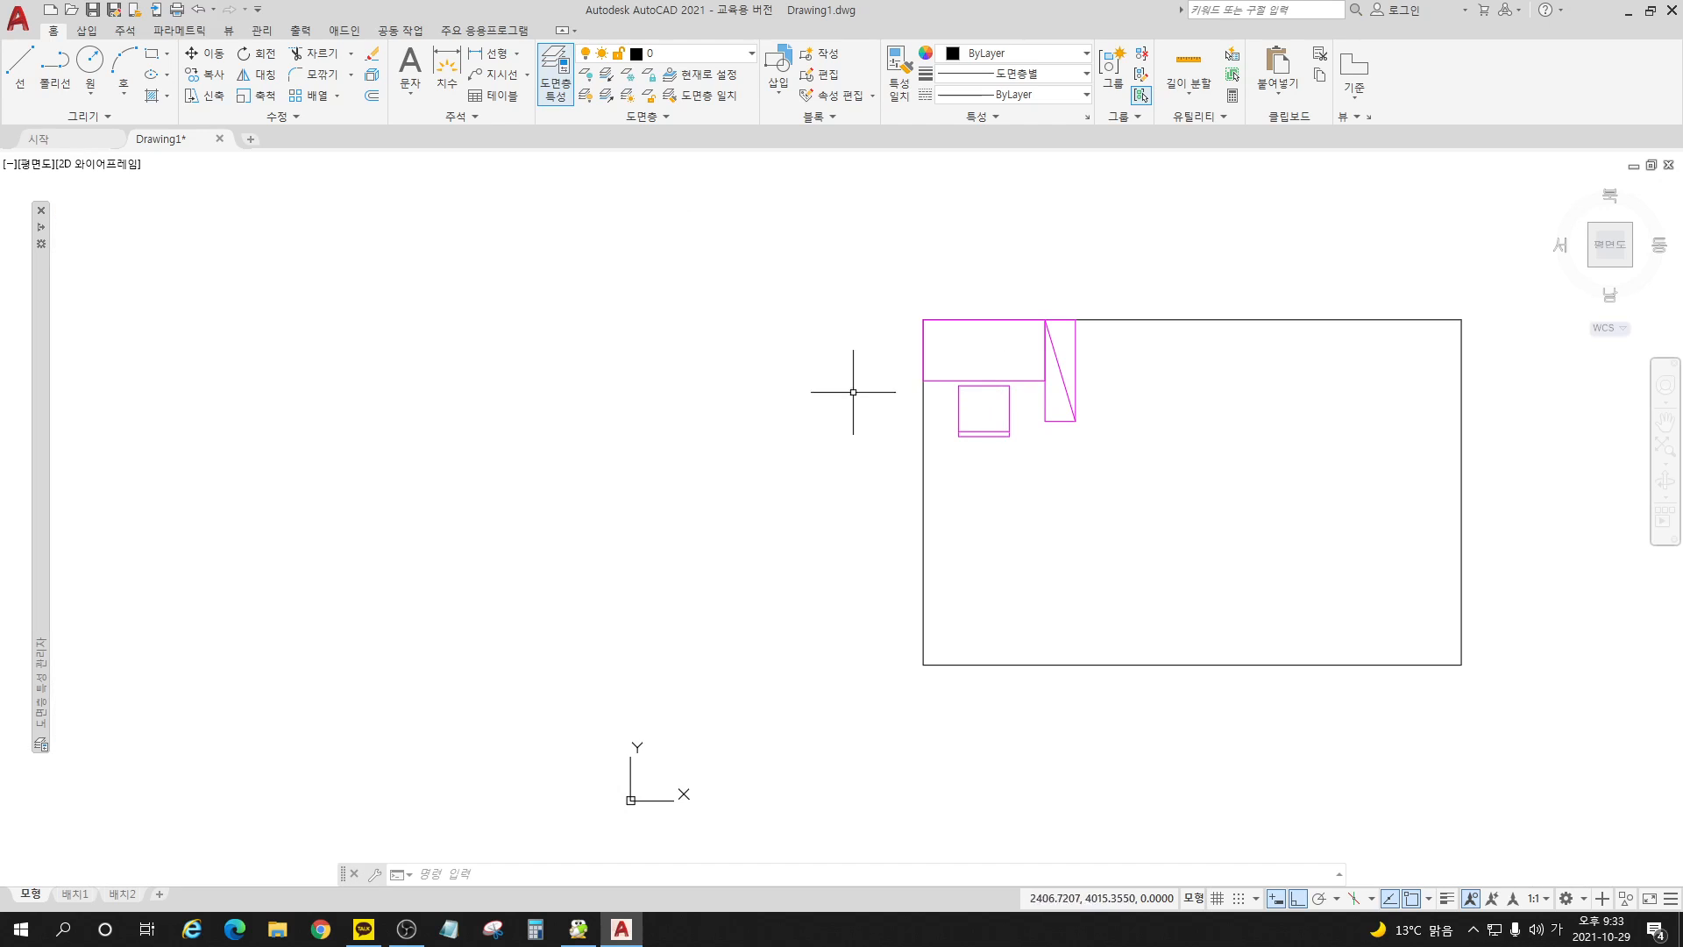
Step: Erase the desk set from the room's upper-left corner
left_click(1016, 379)
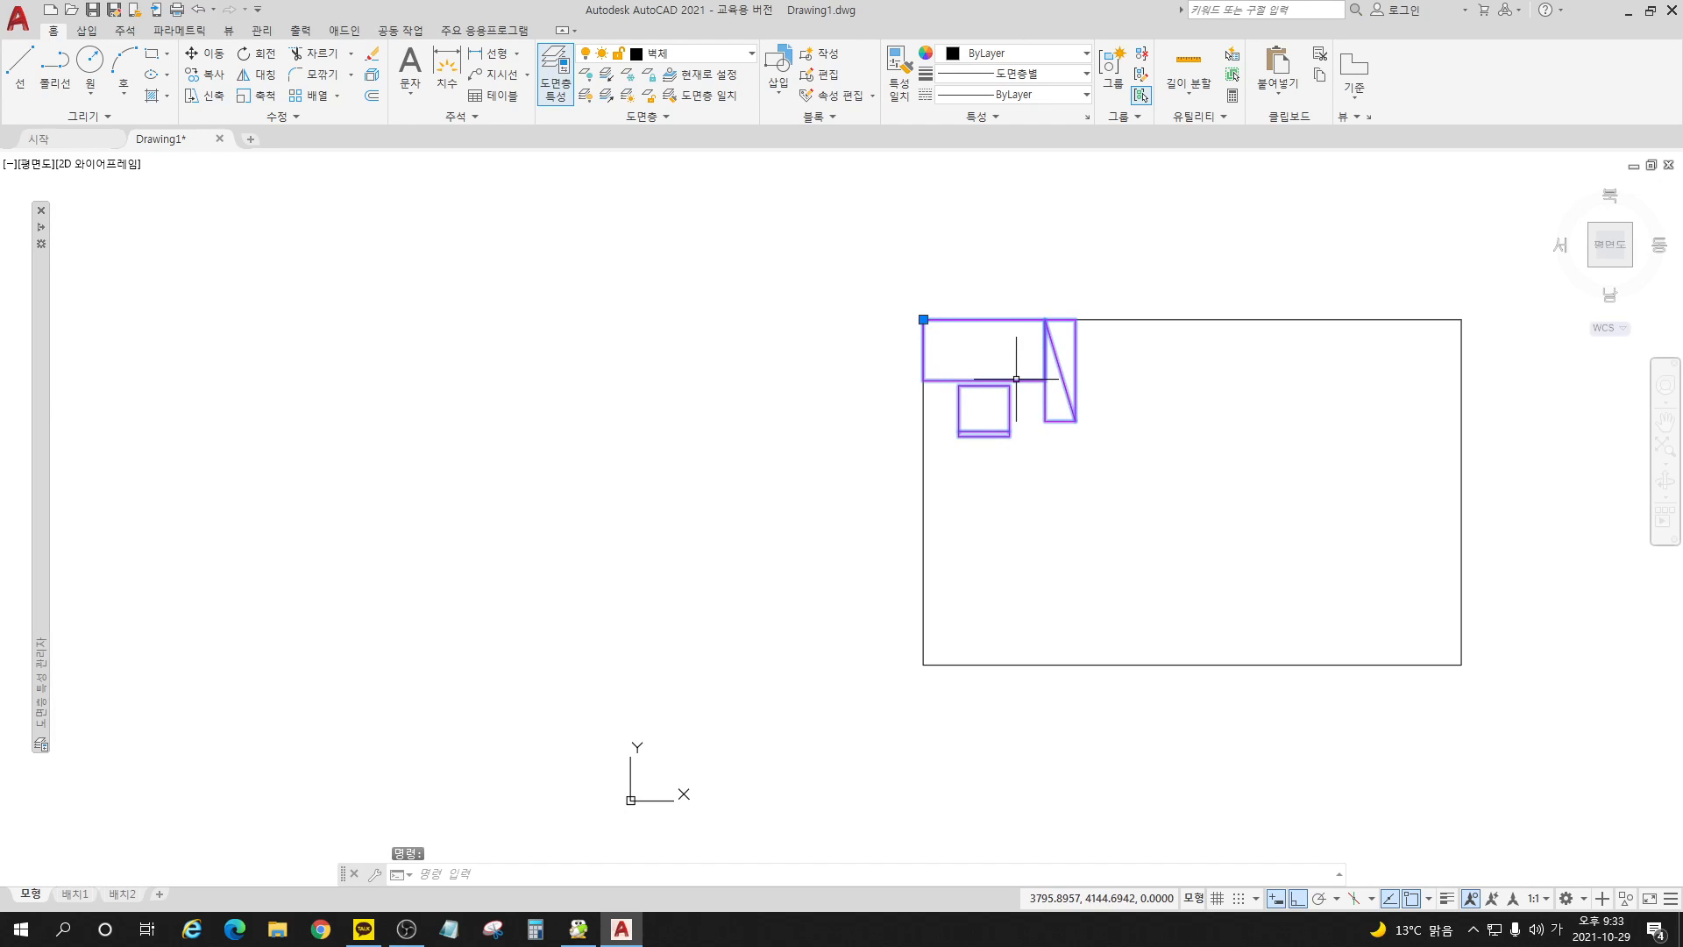
key("Delete")
mouse_move(40, 345)
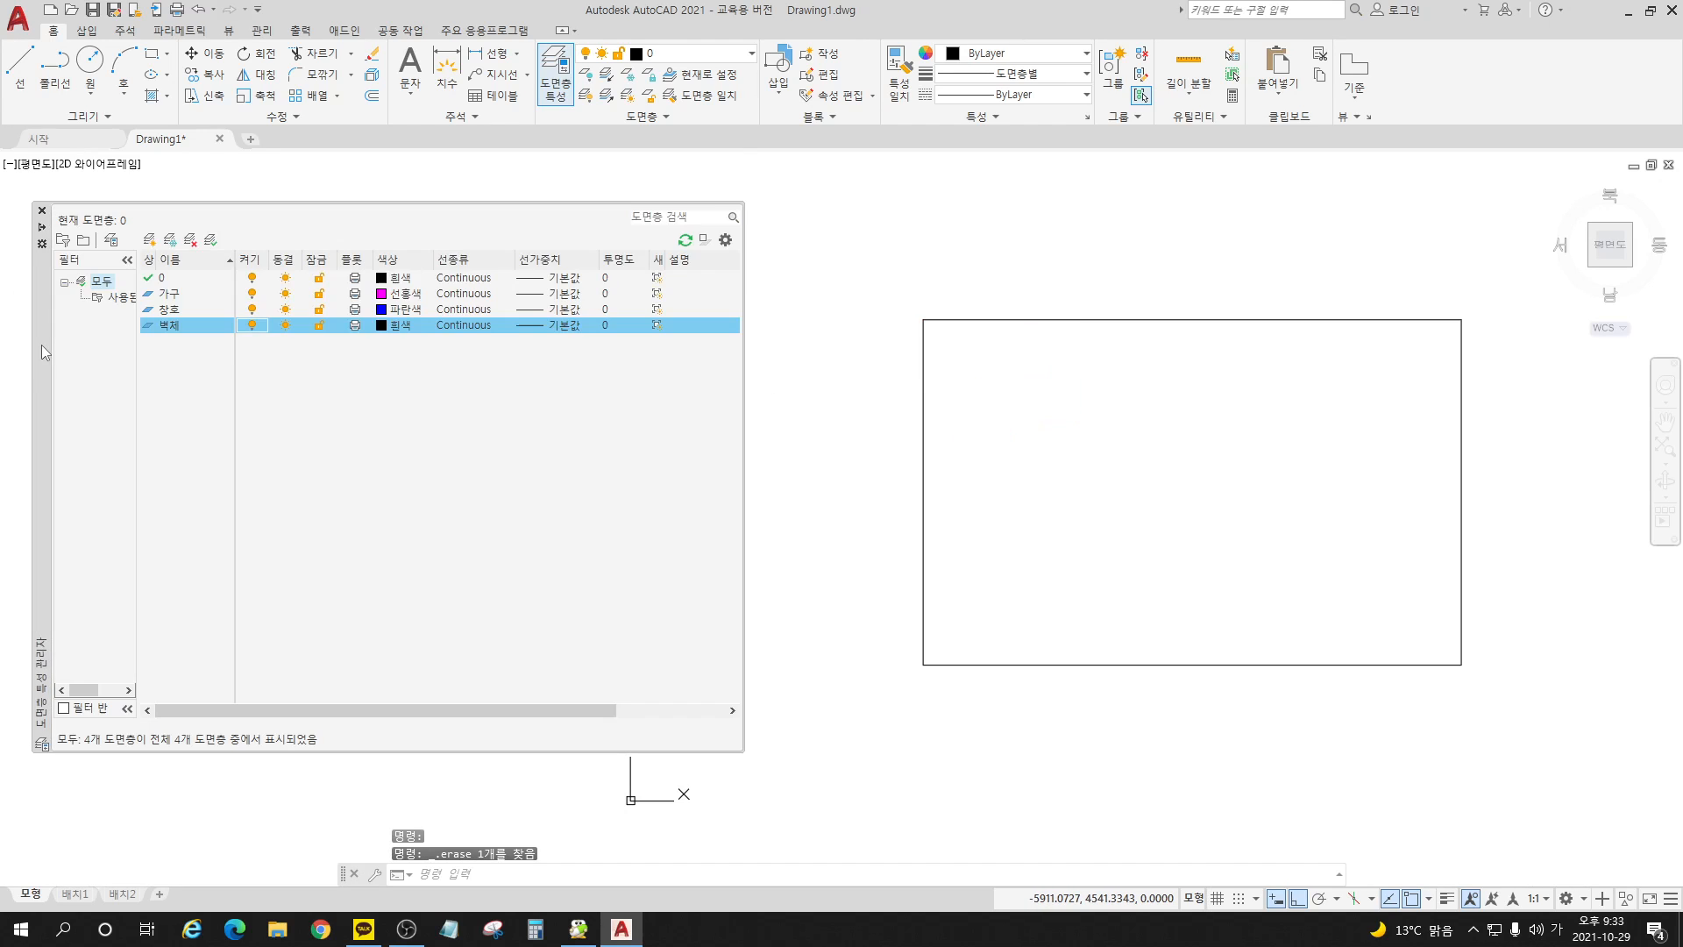
left_click(176, 278)
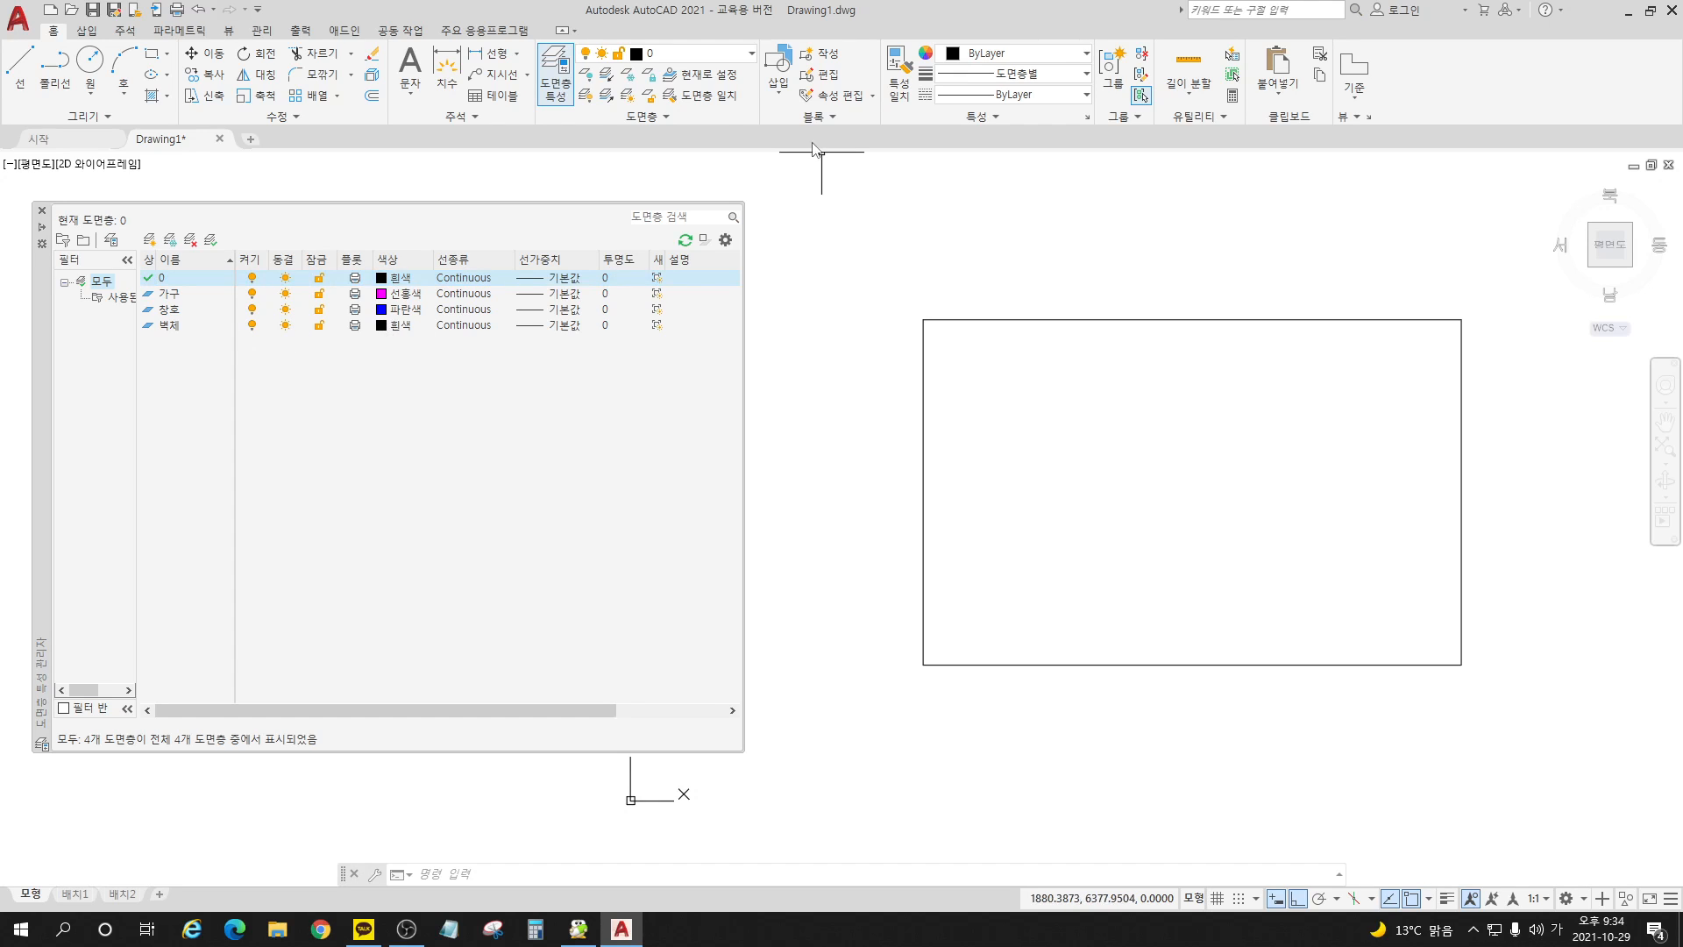
Step: With layer 0 current, insert the block 책상세트_기숙사용 at the room's upper-left corner
left_click(786, 98)
left_click(912, 150)
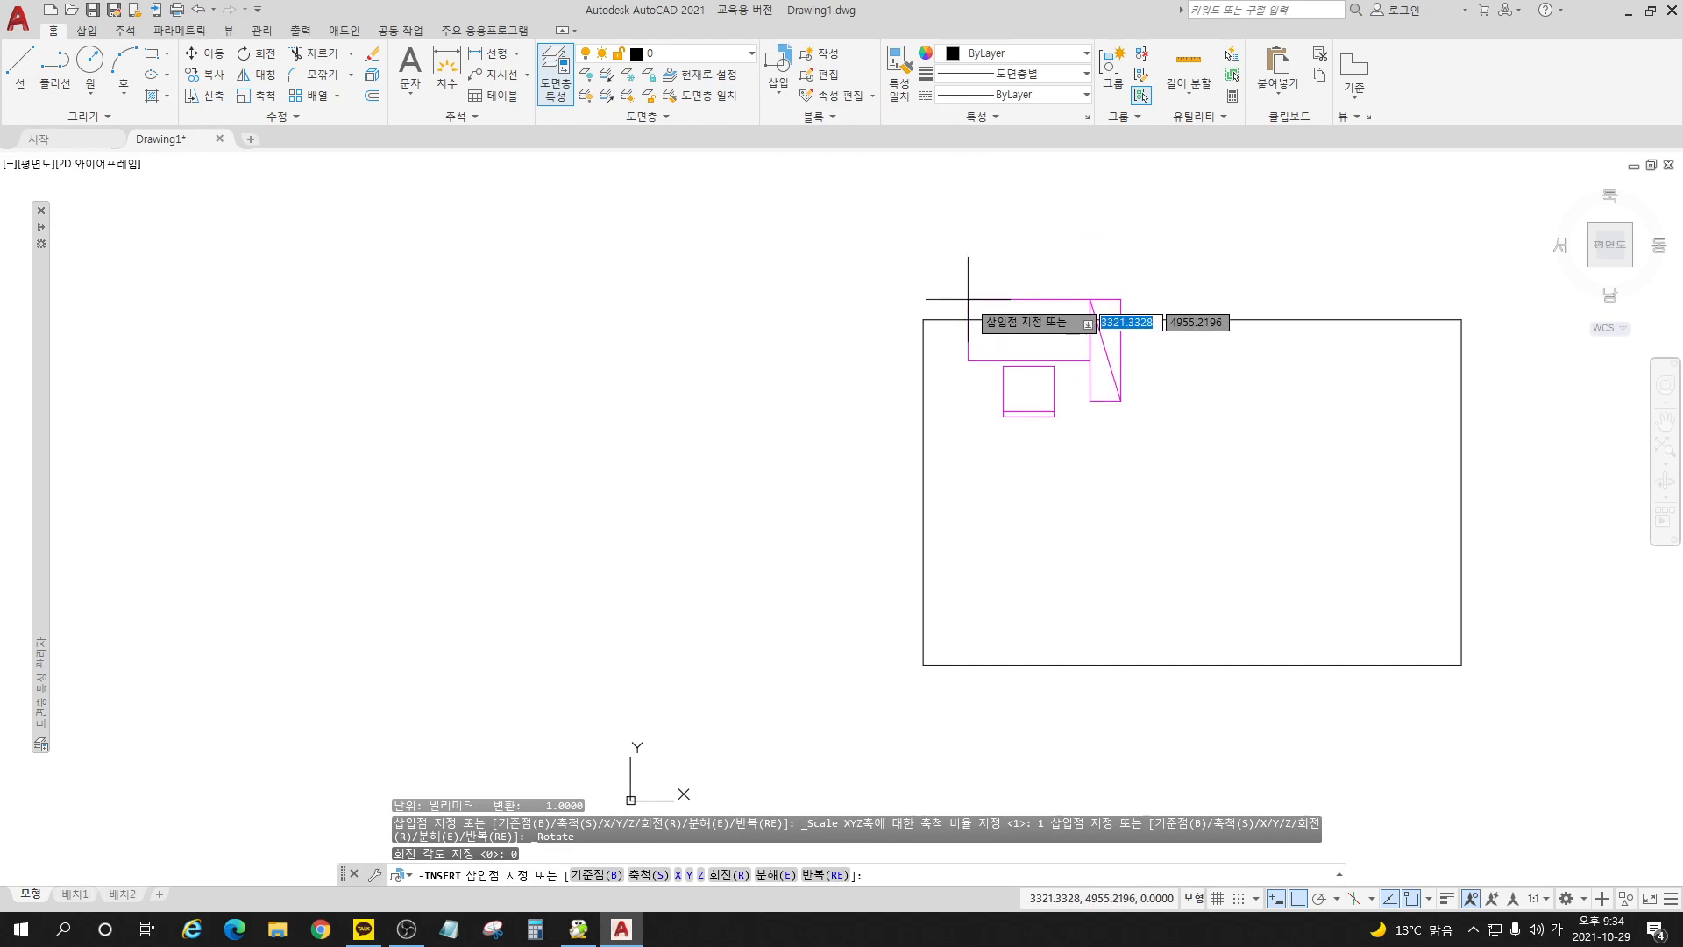
left_click(924, 320)
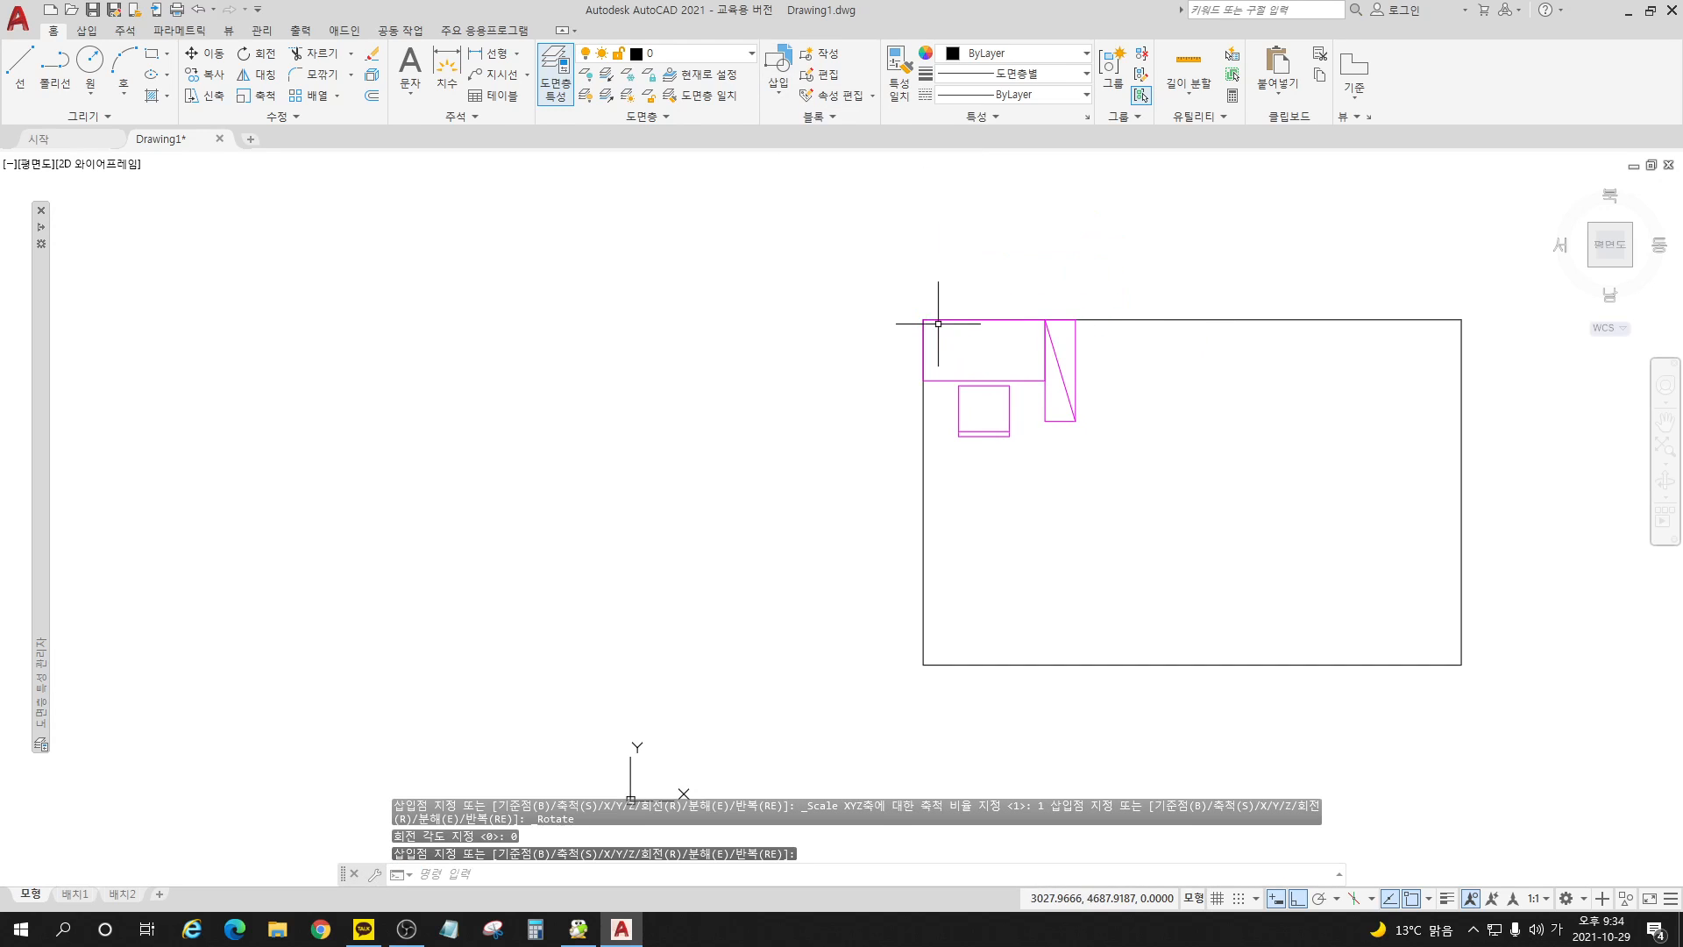
Step: Insert the block 문_여닫이_900 at the midpoint of the room's right wall
left_click(781, 96)
left_click(804, 175)
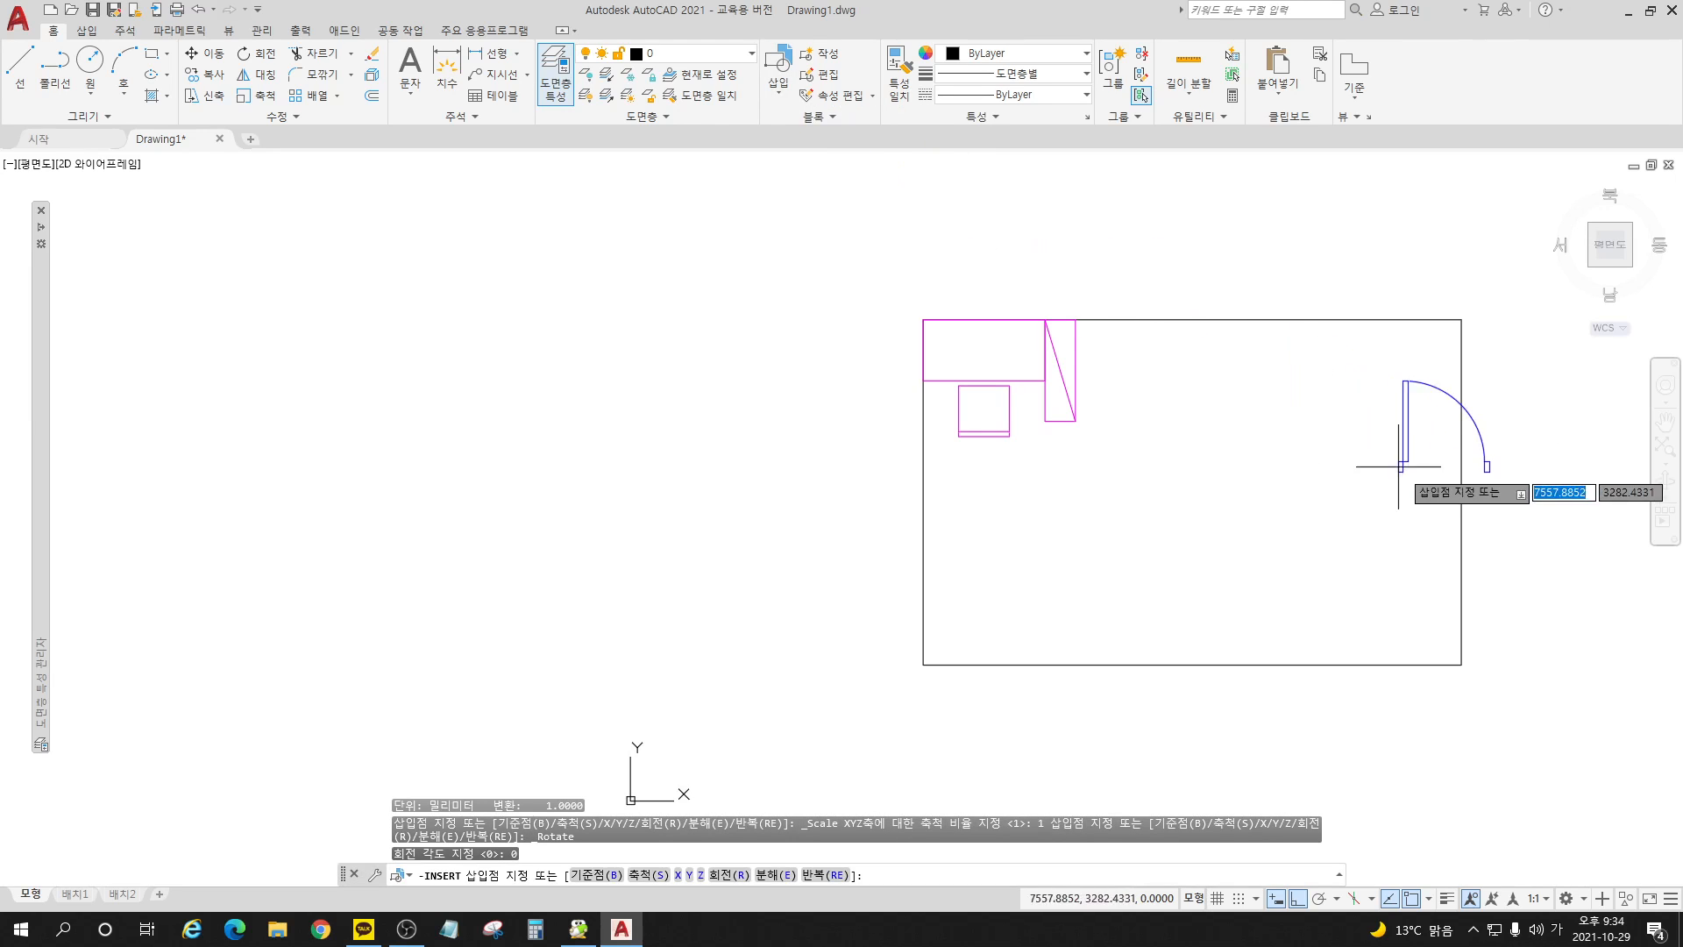
left_click(1463, 495)
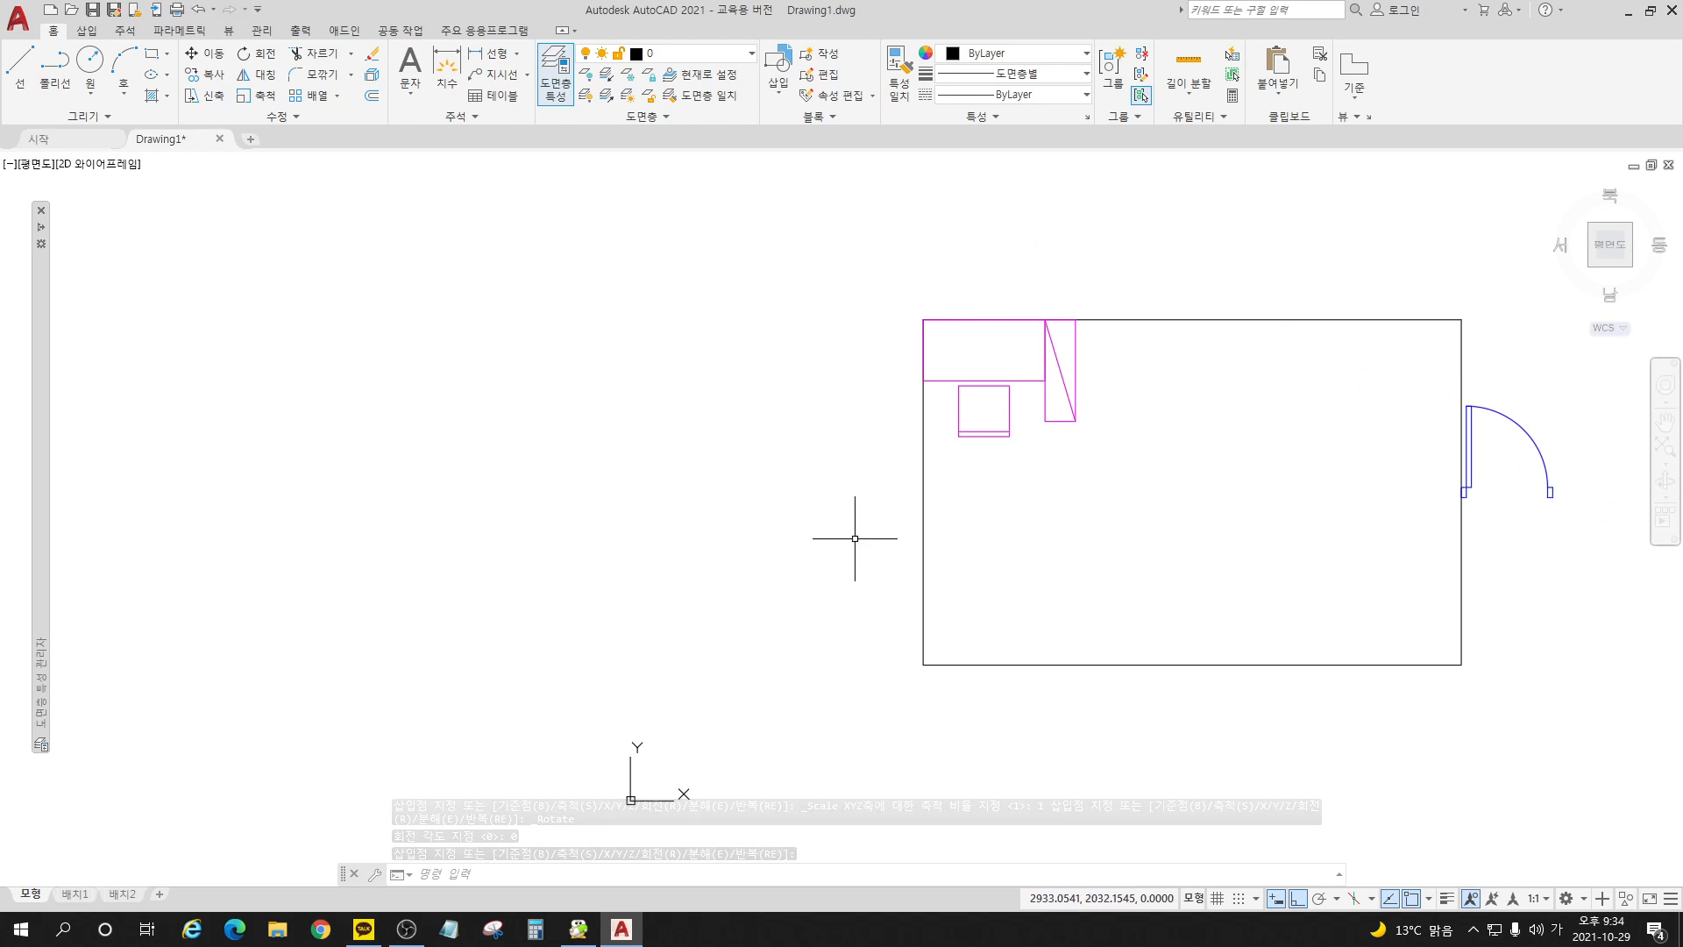
Step: Insert a second 책상세트_기숙사용 block at the room's lower-left corner
left_click(777, 99)
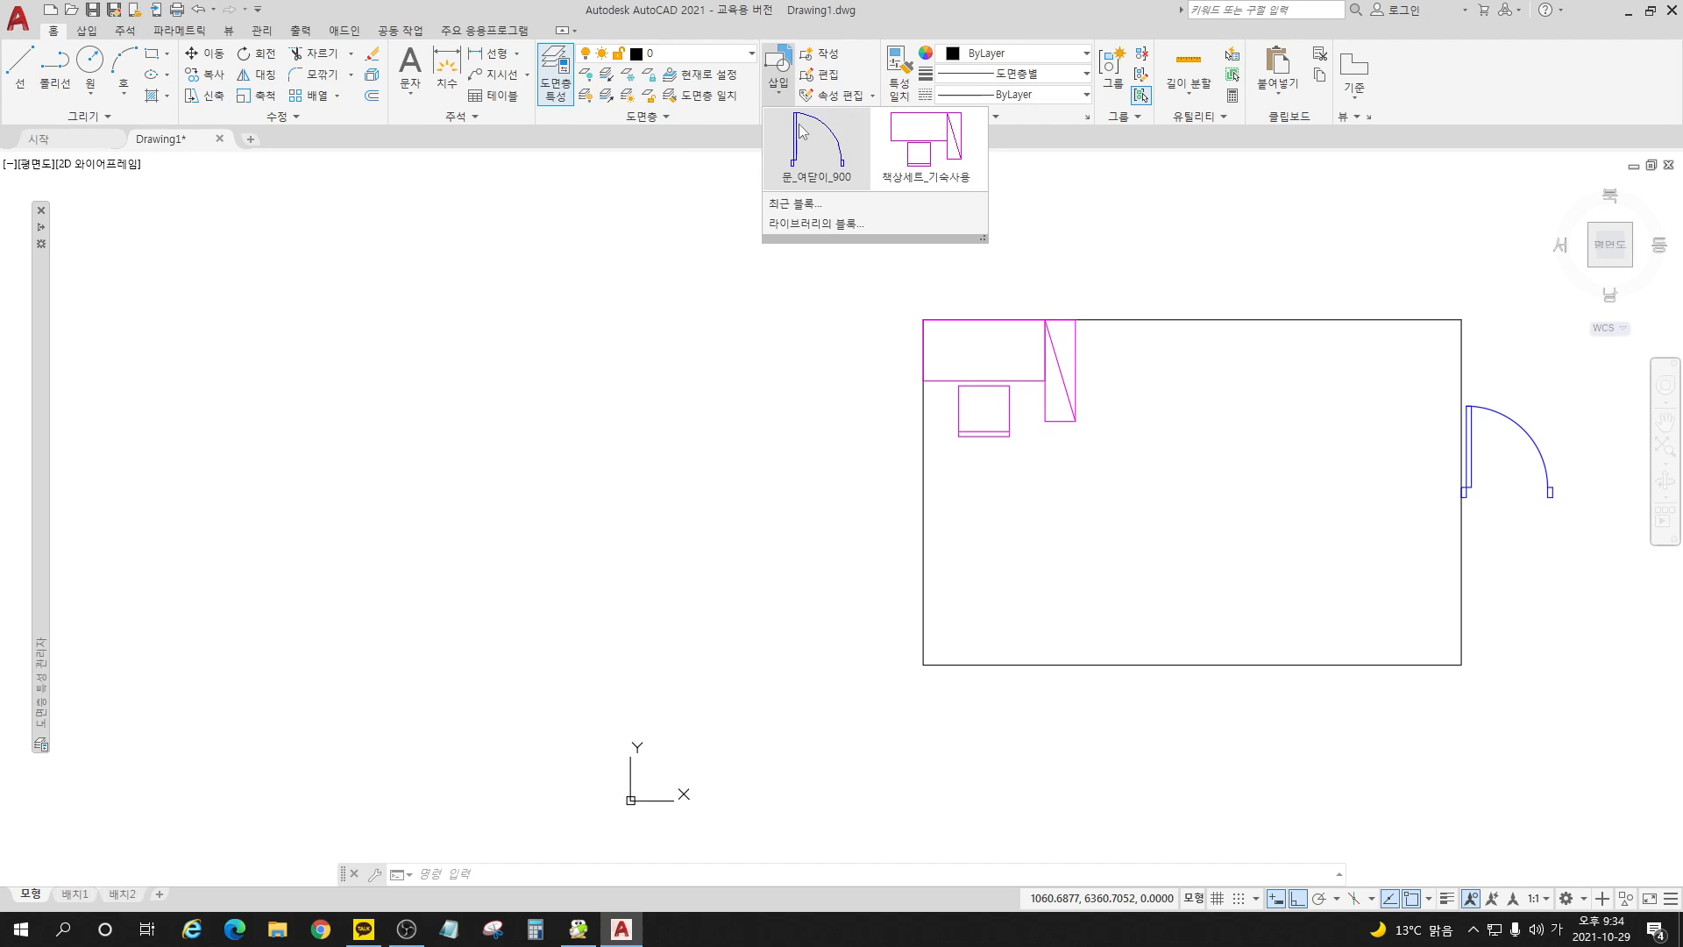
left_click(928, 144)
left_click(924, 664)
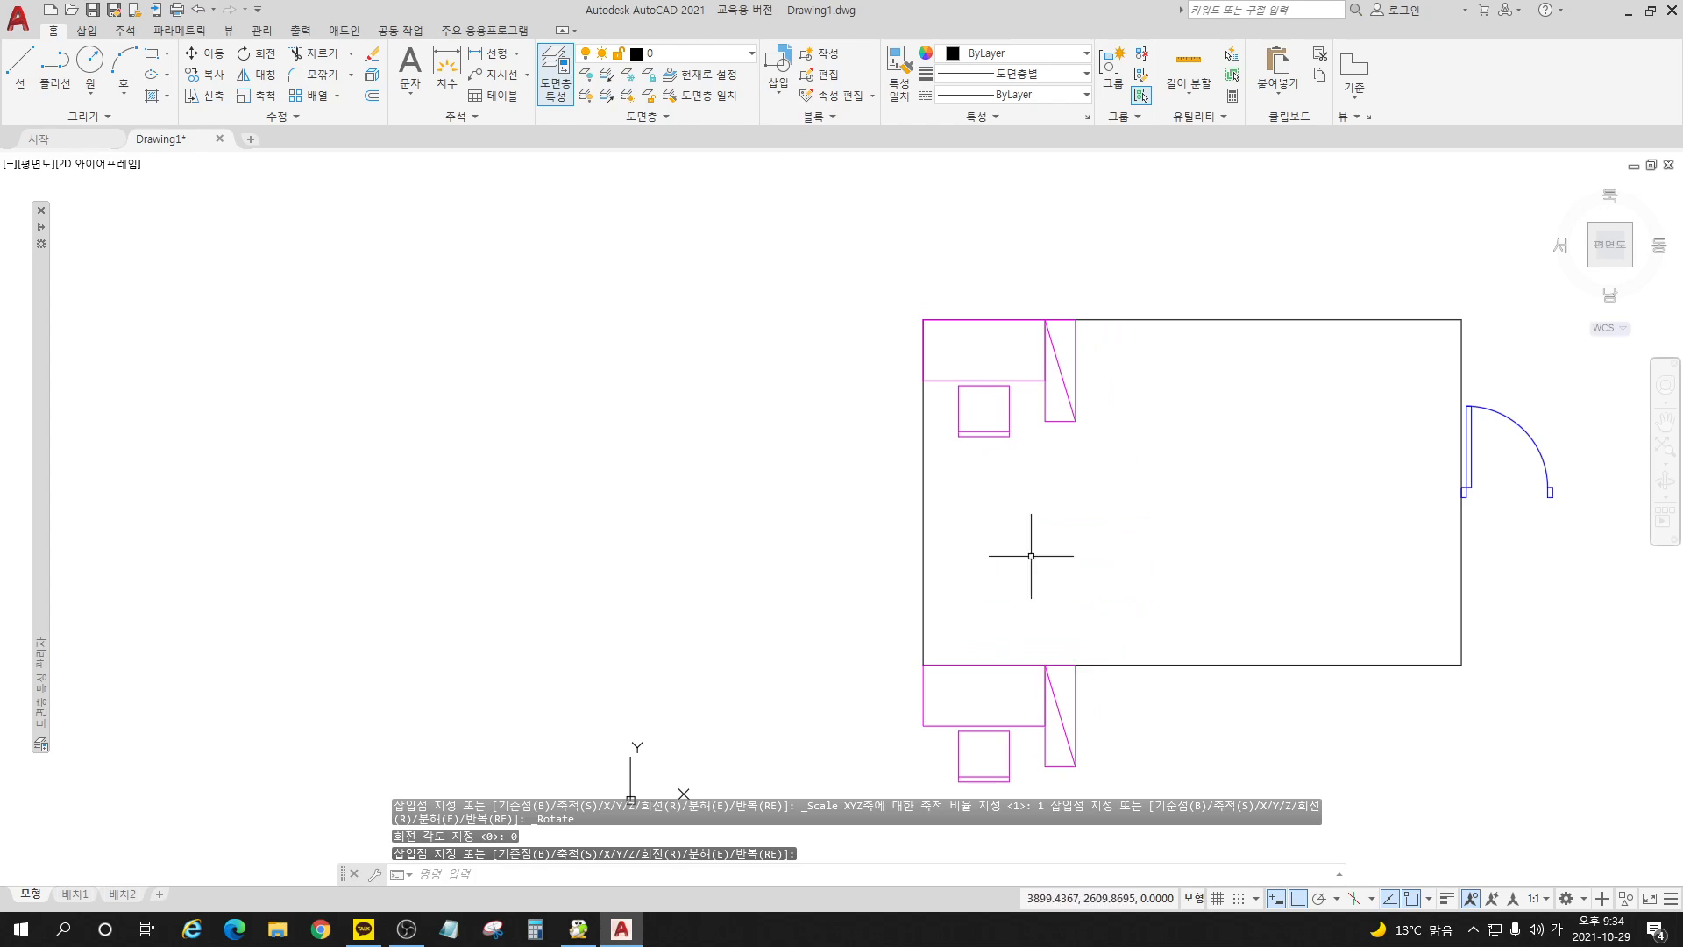
Step: Mirror the lower desk set across the room's bottom wall so it lies inside the room, erasing the source object
scroll(728, 466, "down", 3)
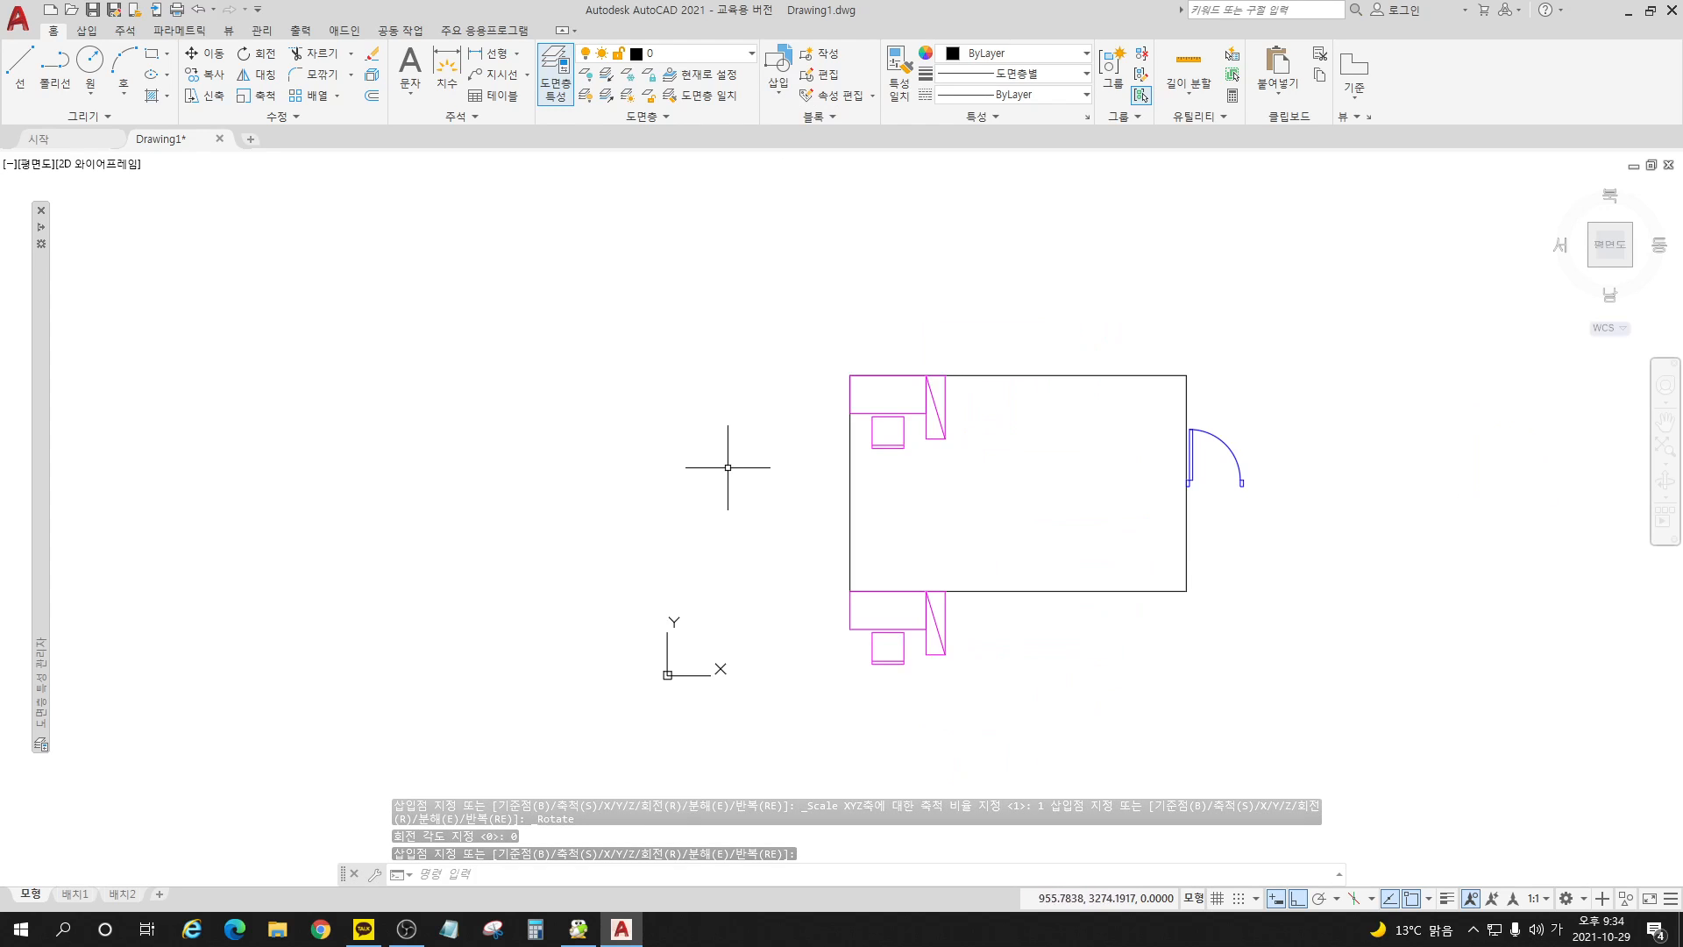
scroll(1137, 559, "up", 3)
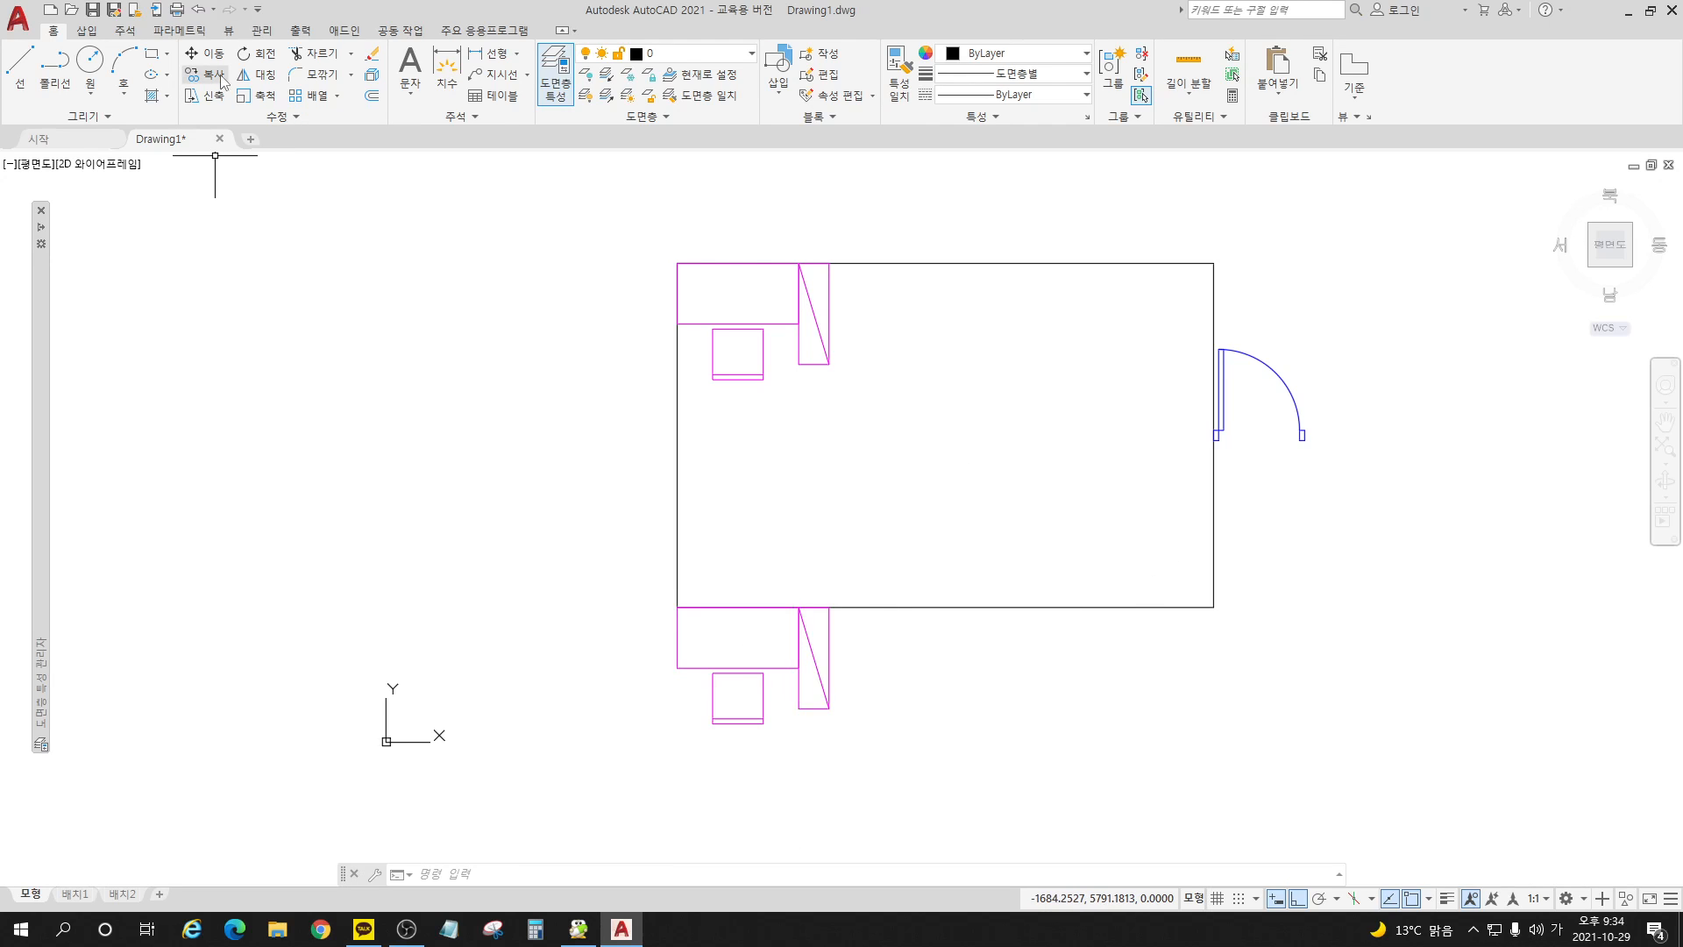
left_click(257, 74)
left_click(854, 688)
left_click(741, 654)
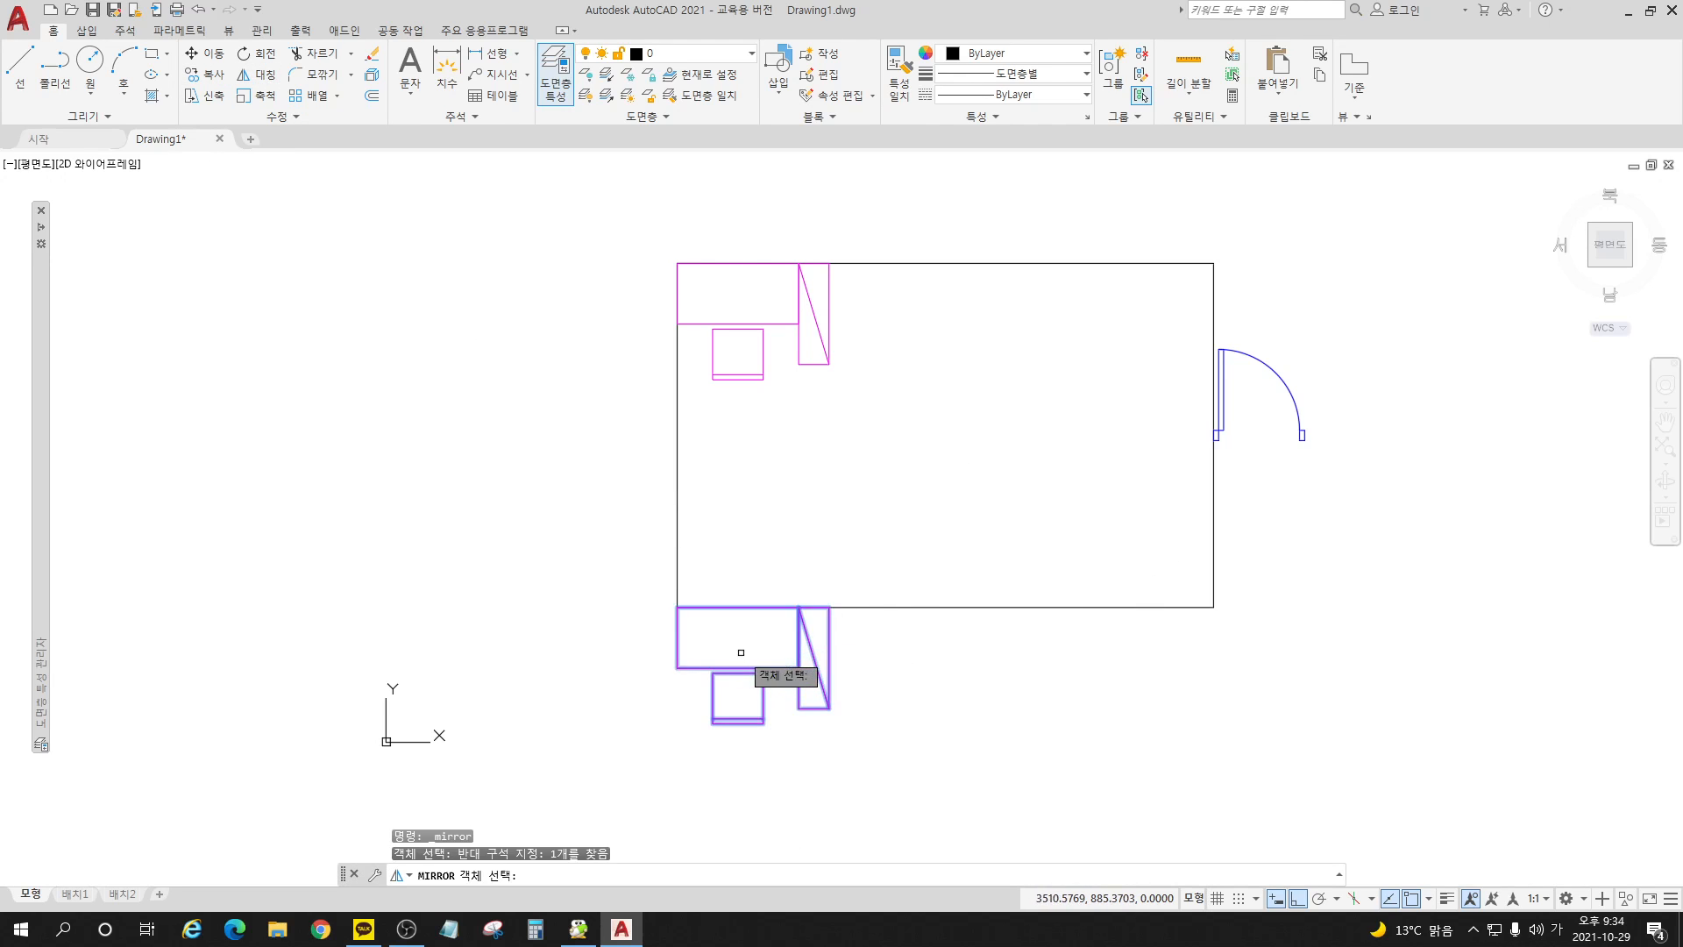
key("space")
left_click(678, 607)
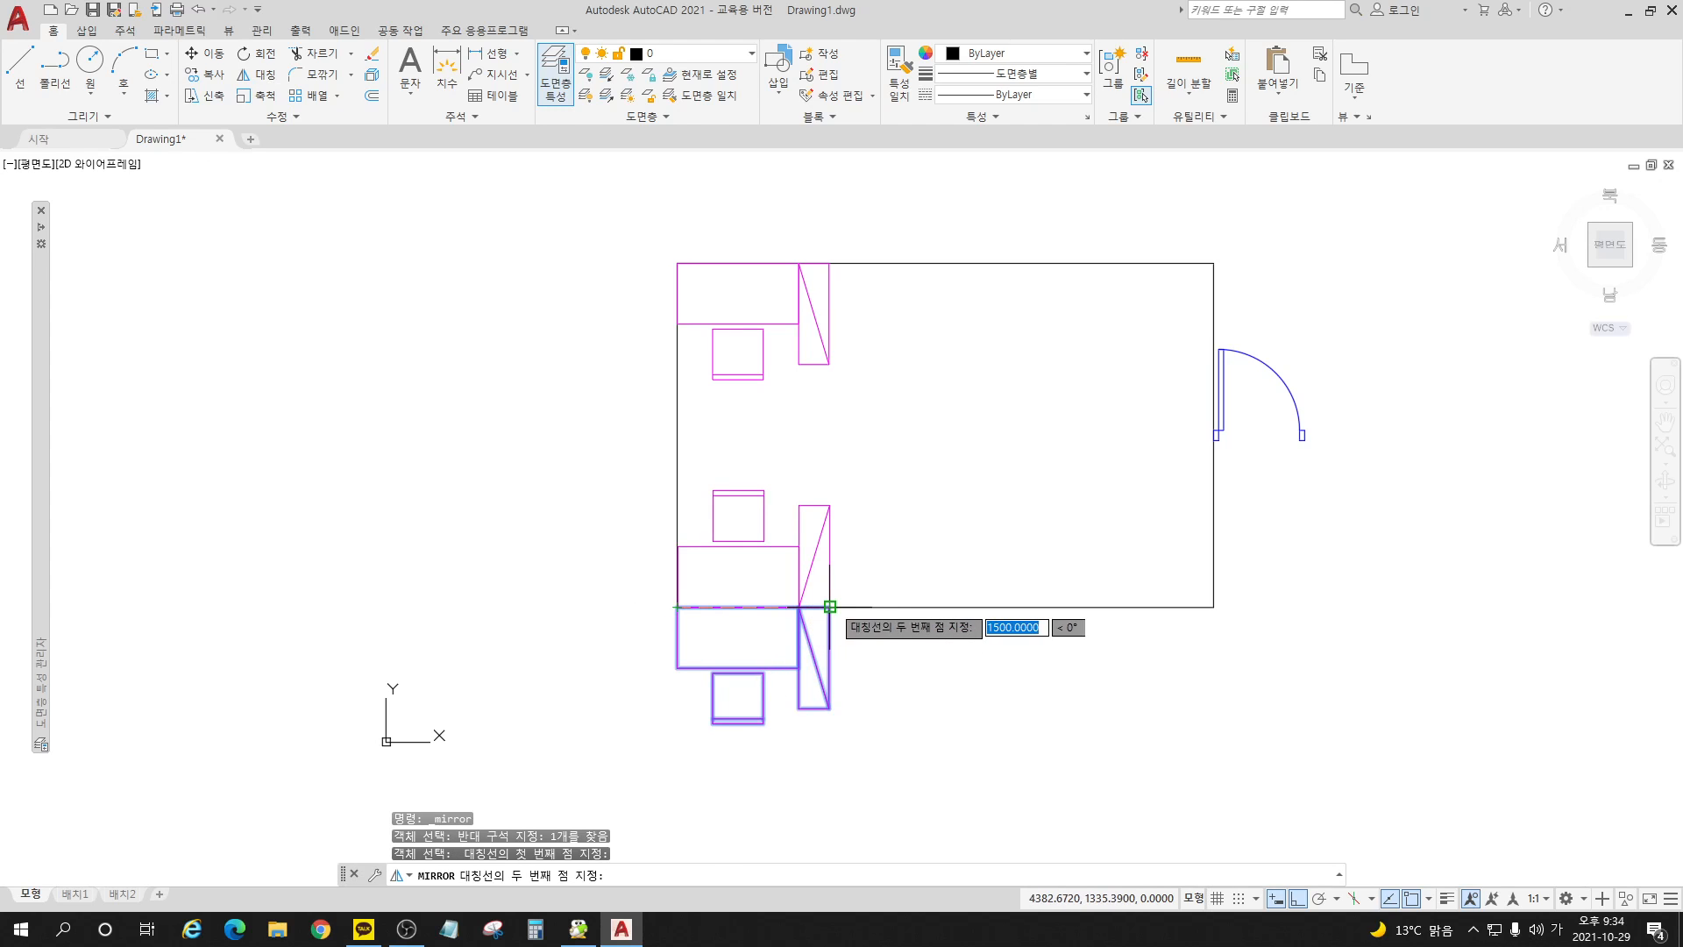
left_click(830, 605)
left_click(877, 652)
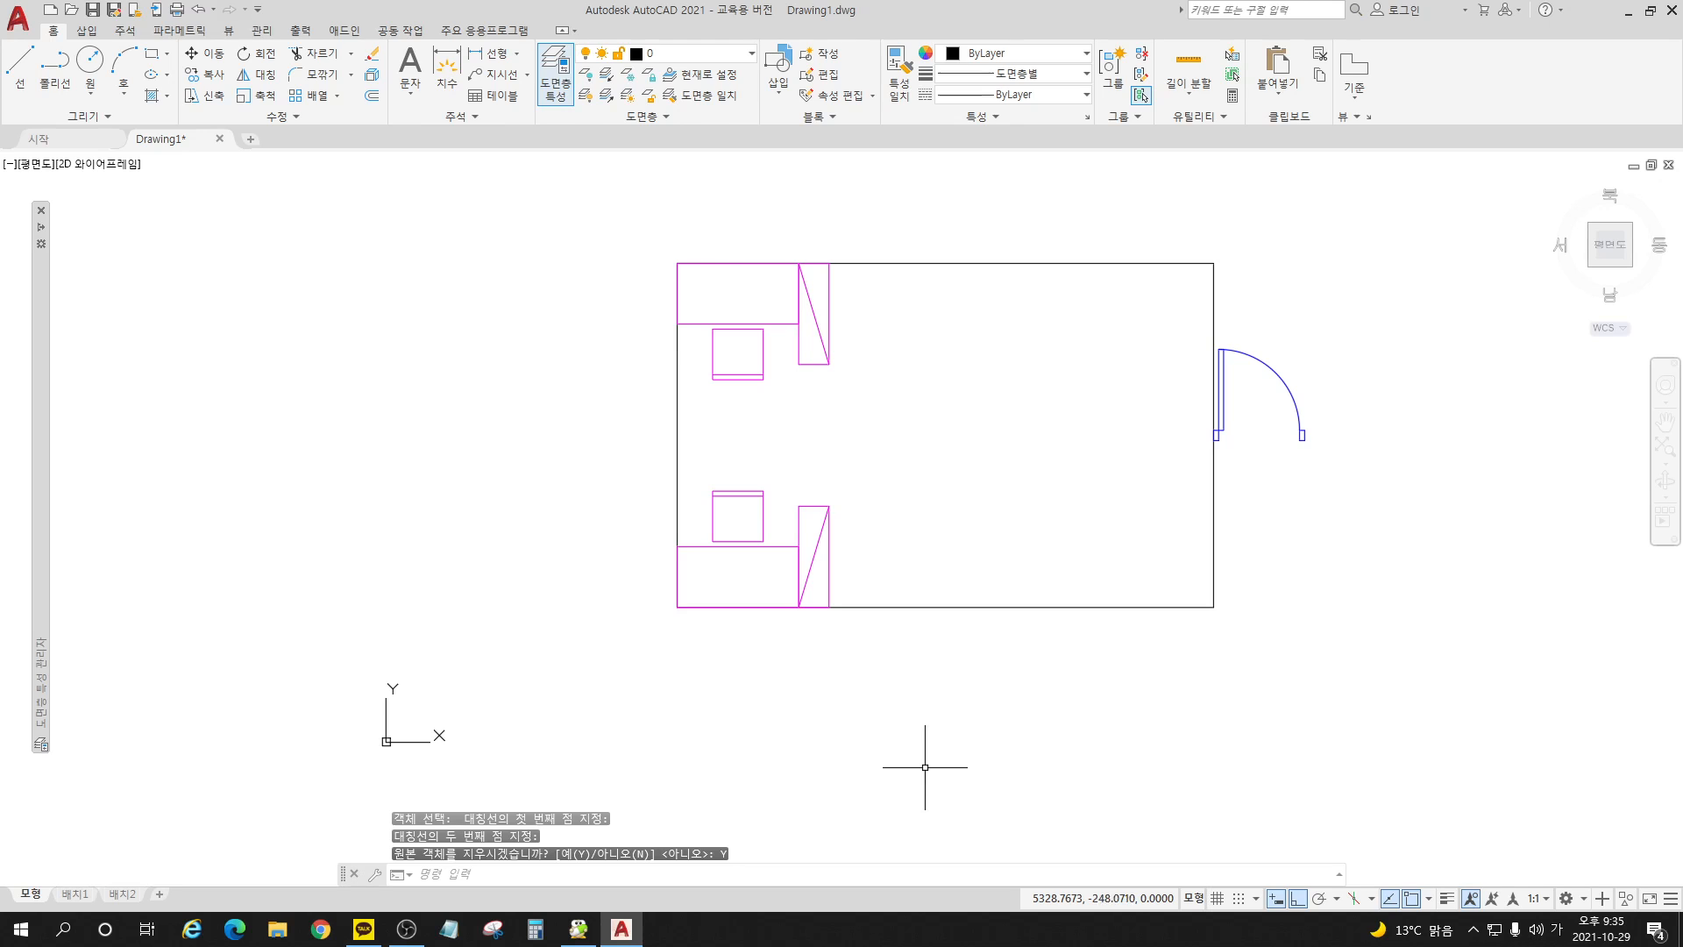
Step: Erase the lower desk set and mirror the upper one across the room's horizontal centre line, keeping the source object
left_click(801, 543)
key("Delete")
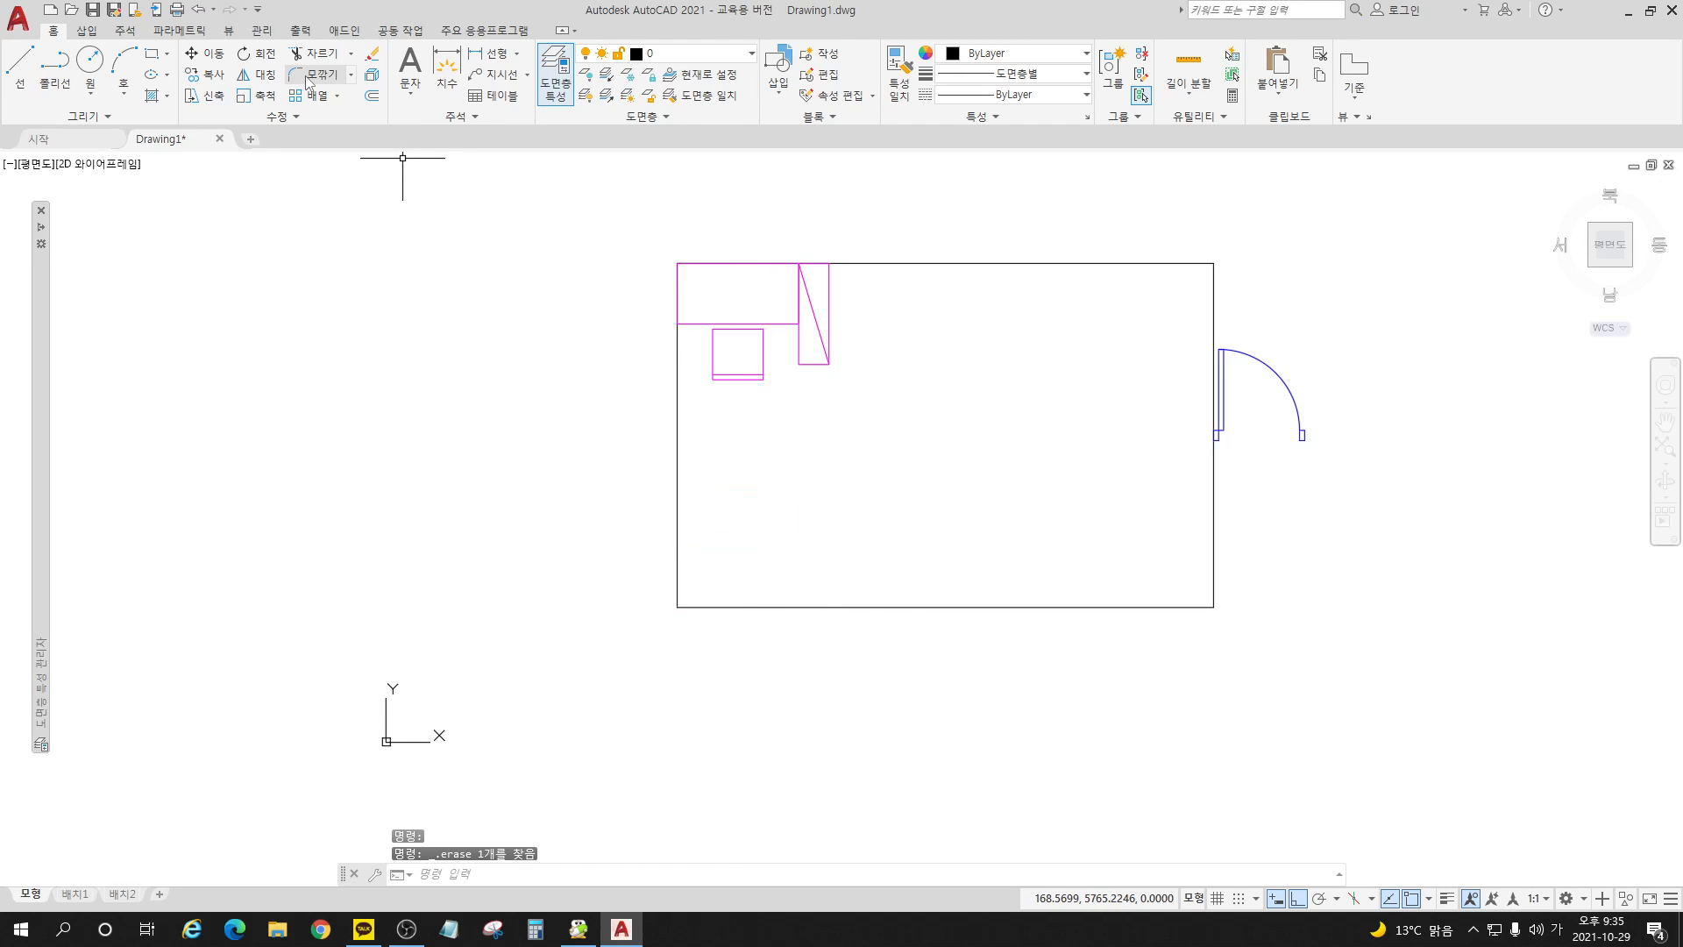
left_click(257, 75)
left_click(725, 293)
key("Return")
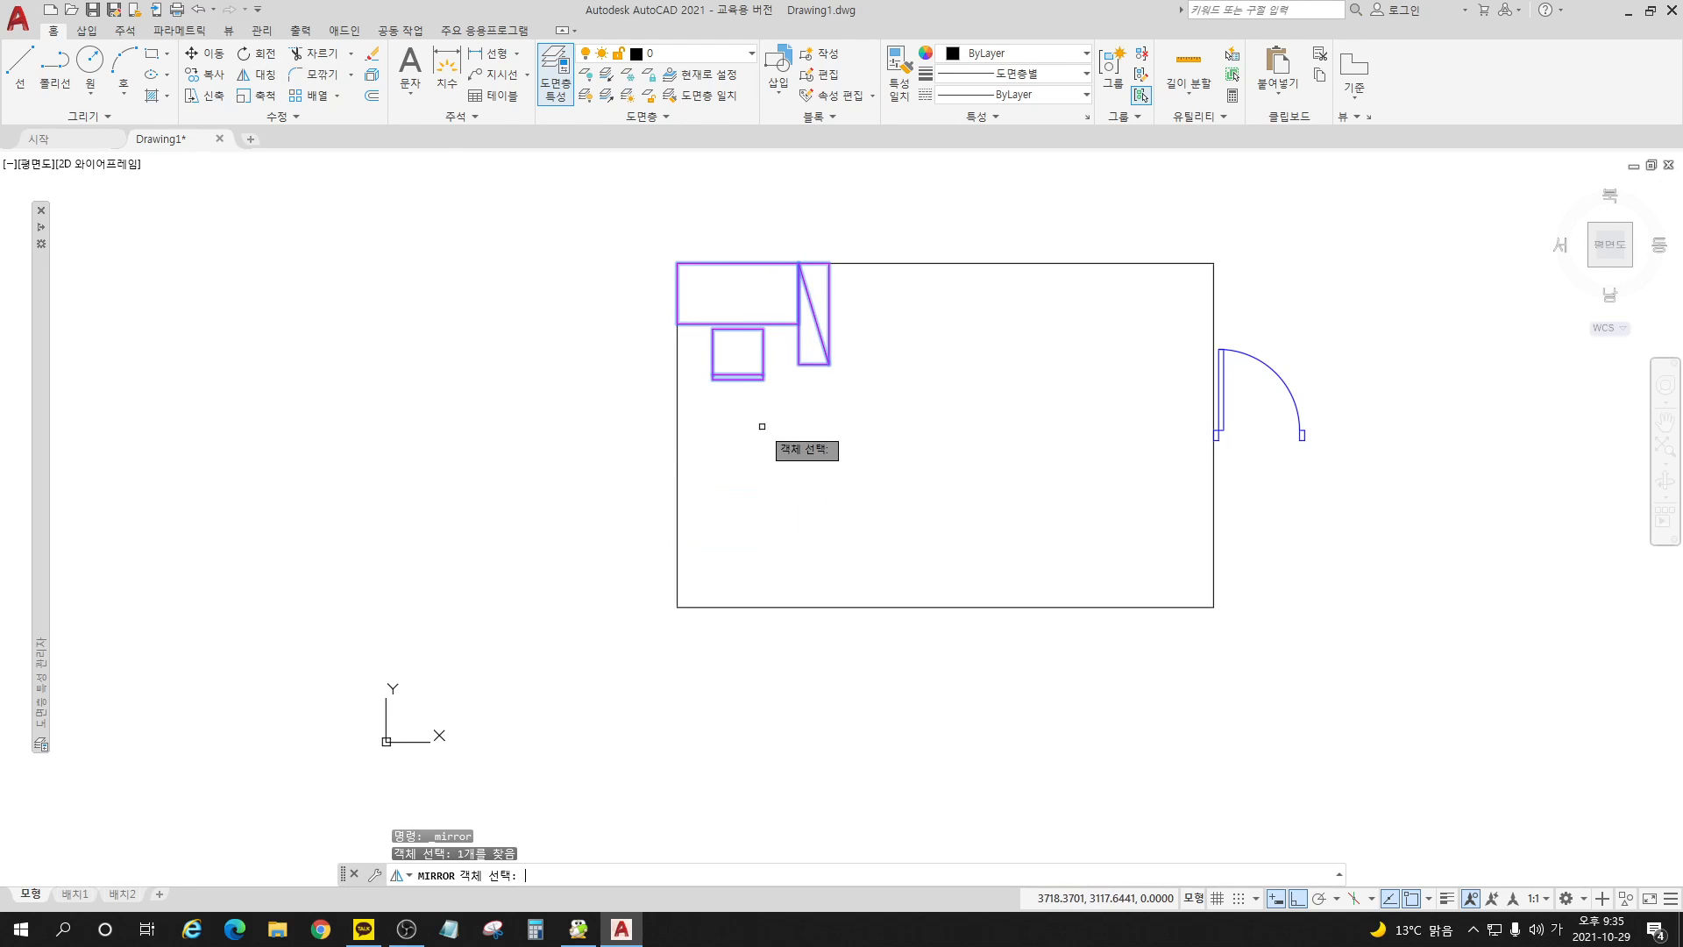
left_click(679, 436)
left_click(850, 436)
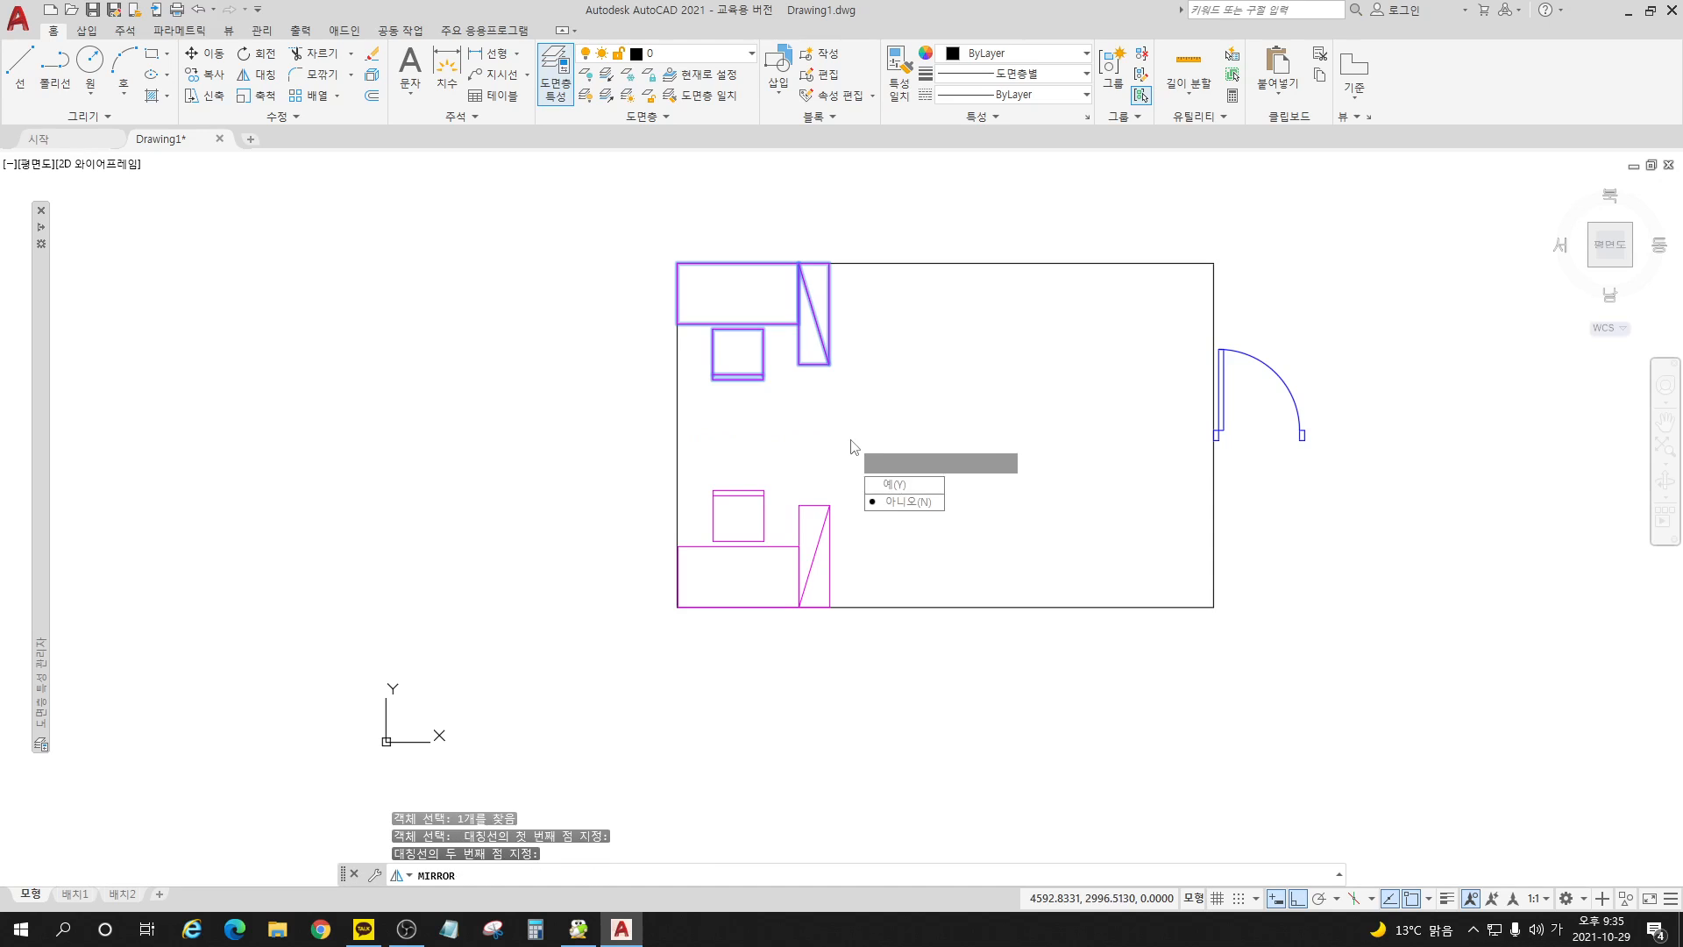
left_click(925, 507)
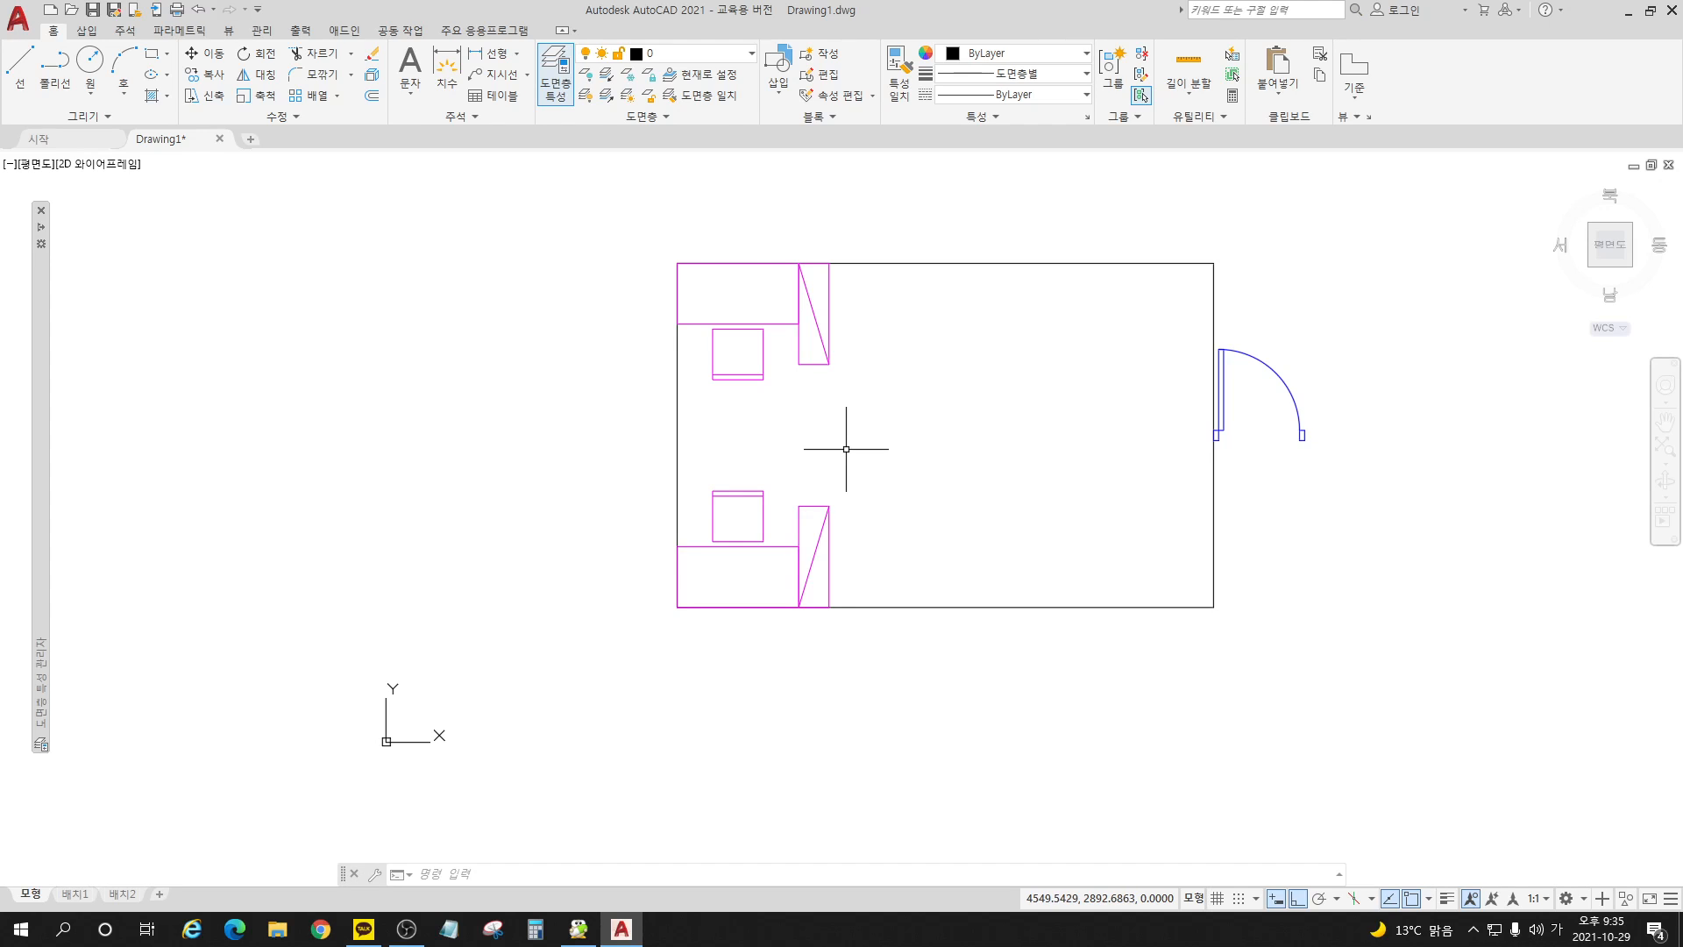
Step: Erase the mirrored lower desk set and insert the block 책상세트_기숙사용 at the room's lower-left corner
left_click(823, 506)
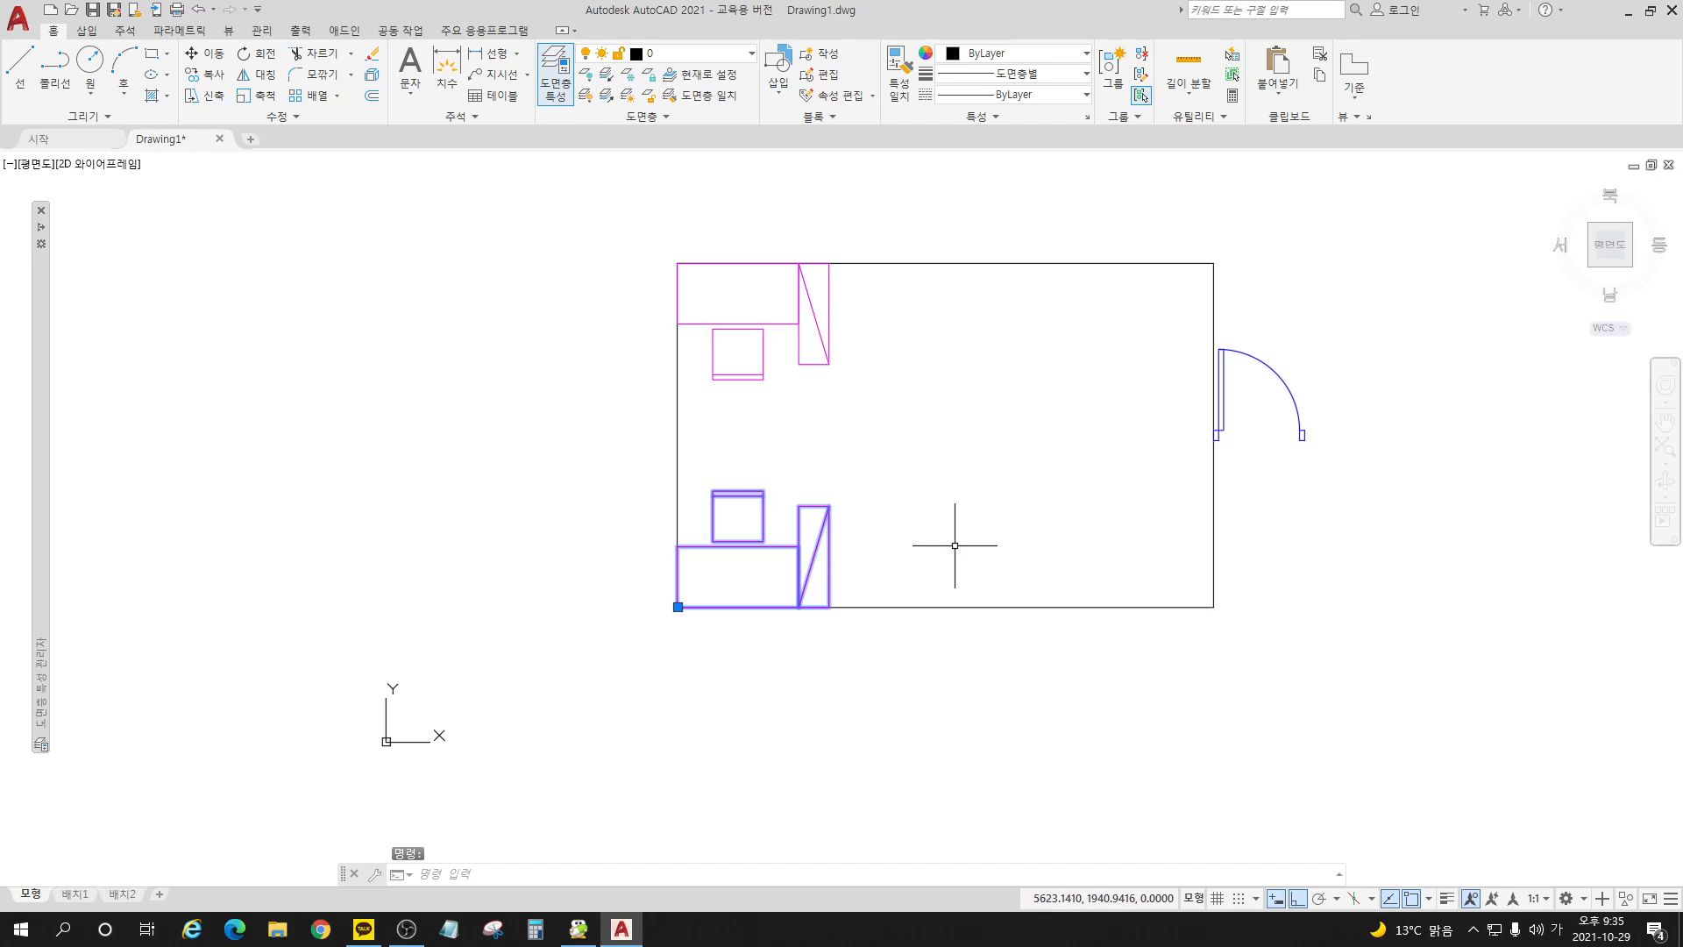
key("Delete")
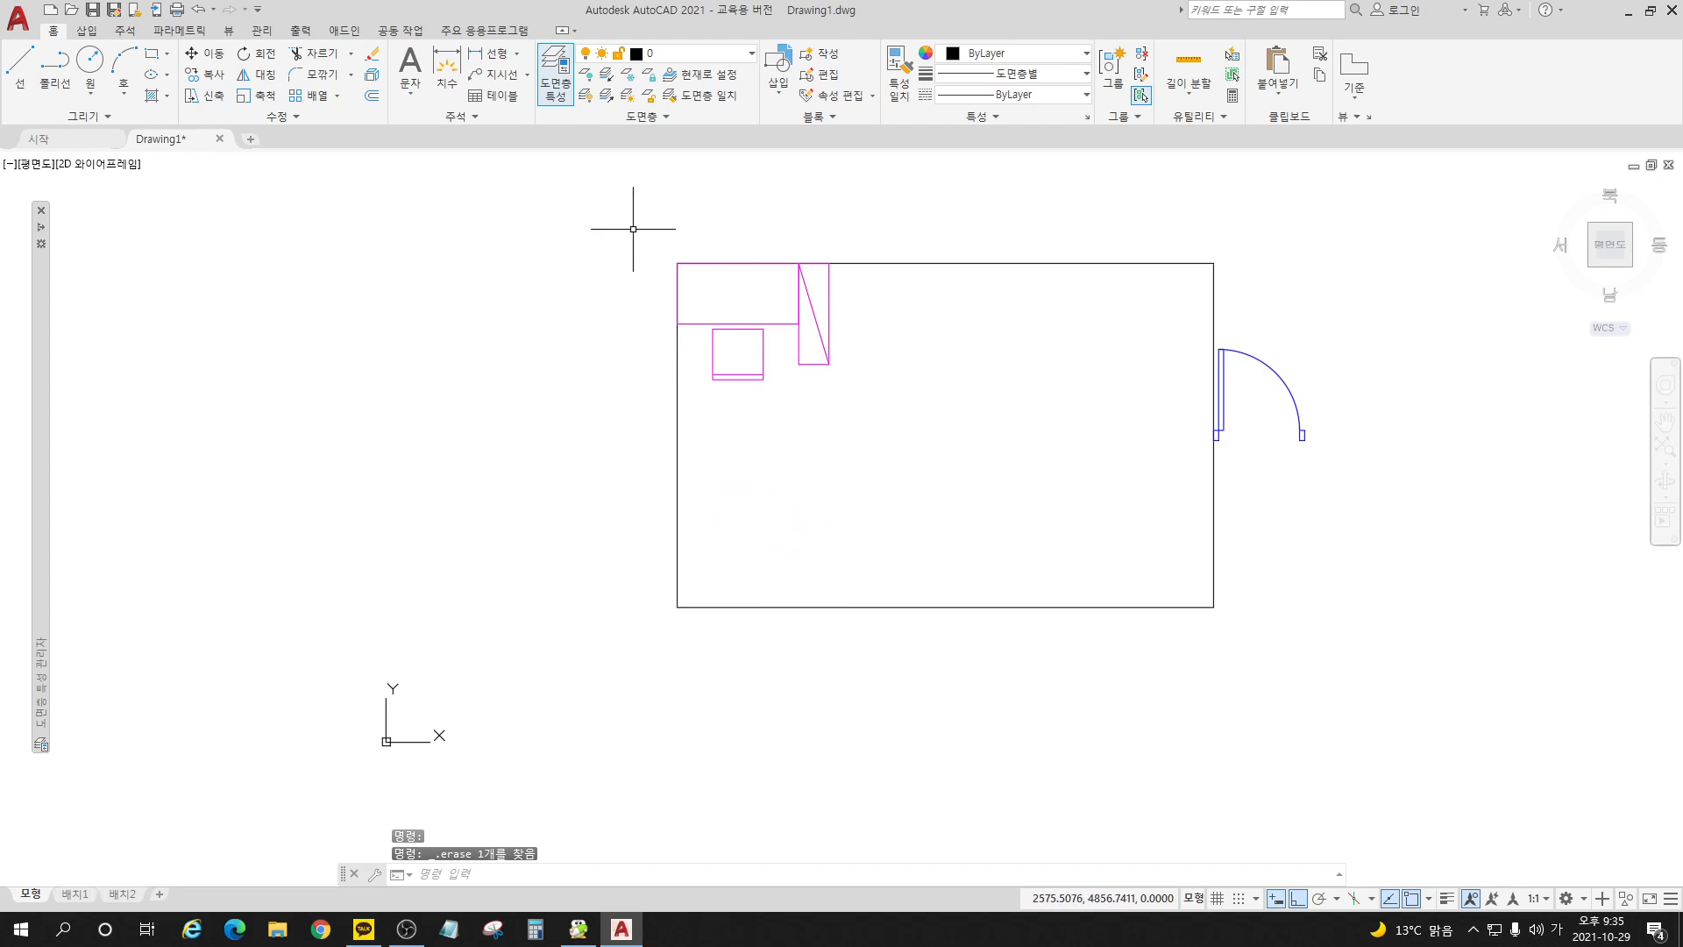
left_click(777, 70)
left_click(944, 158)
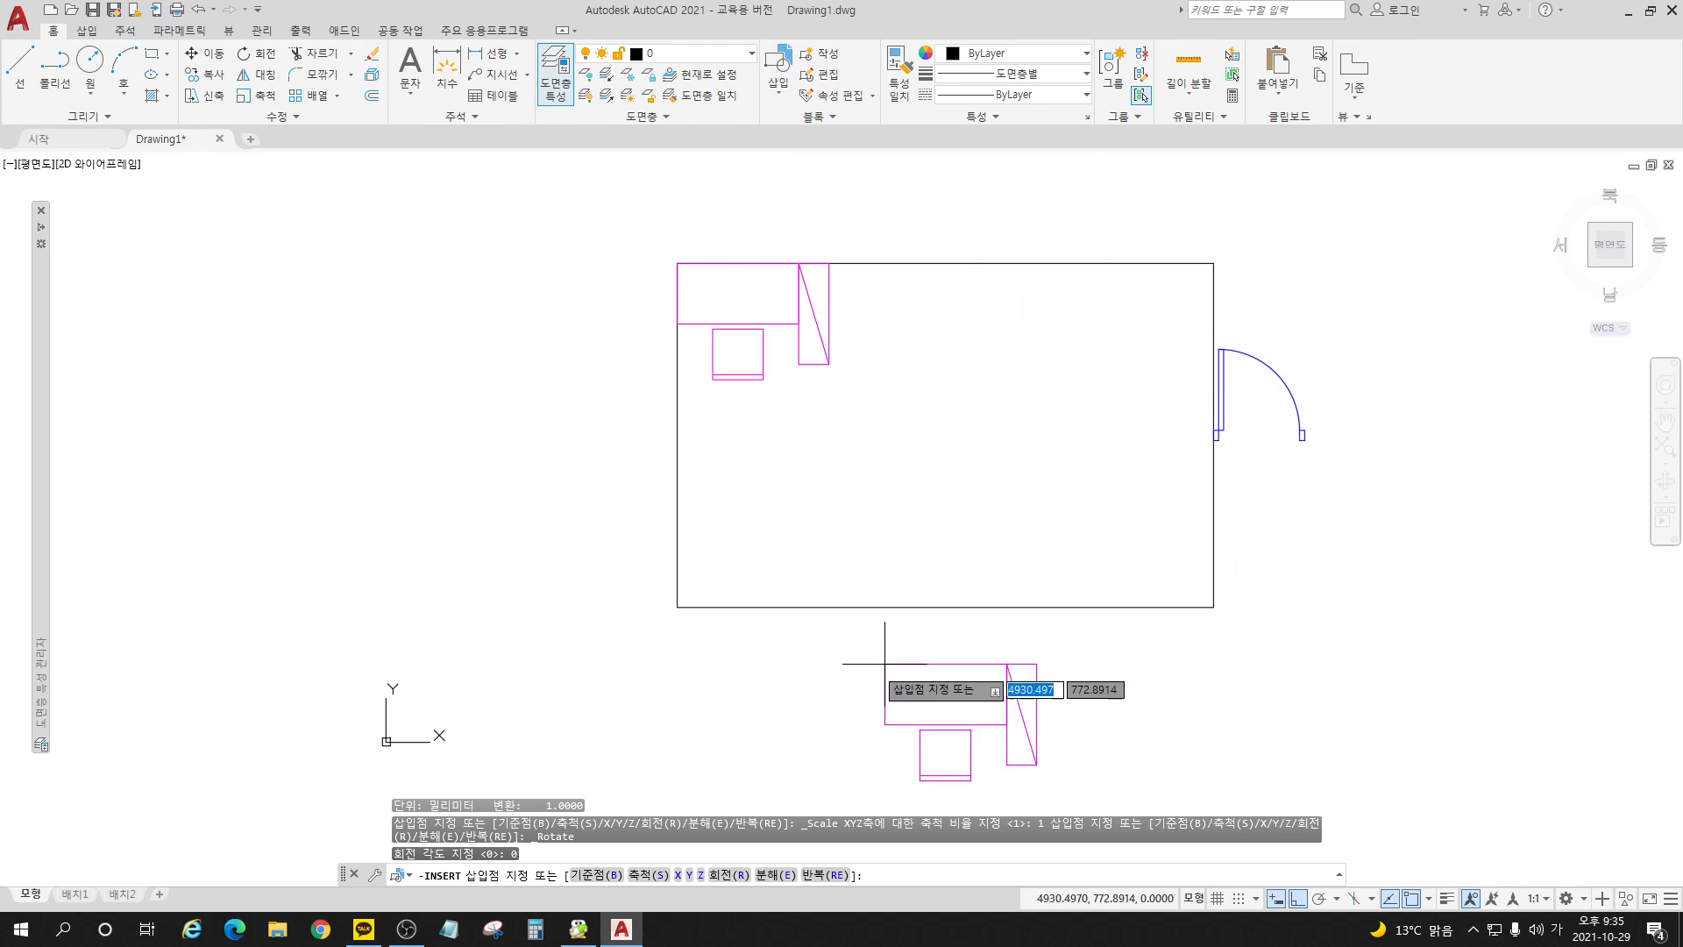
left_click(687, 607)
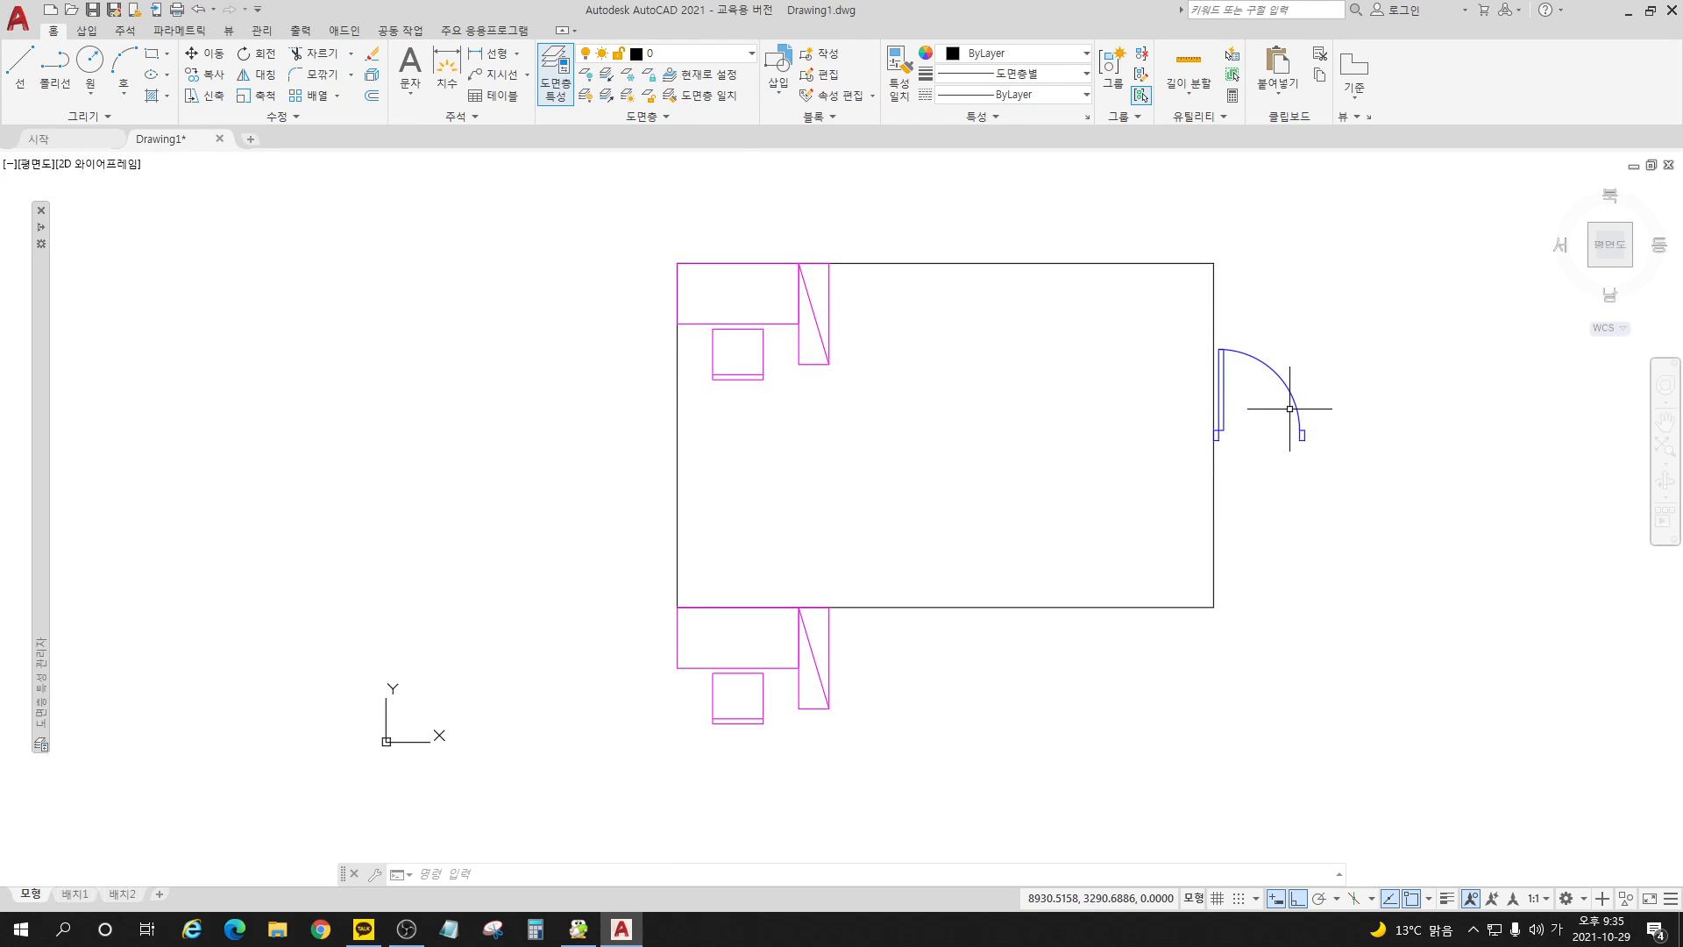
Step: Rotate the door block 90° counterclockwise about its jamb on the right wall so it opens into the room
left_click(257, 53)
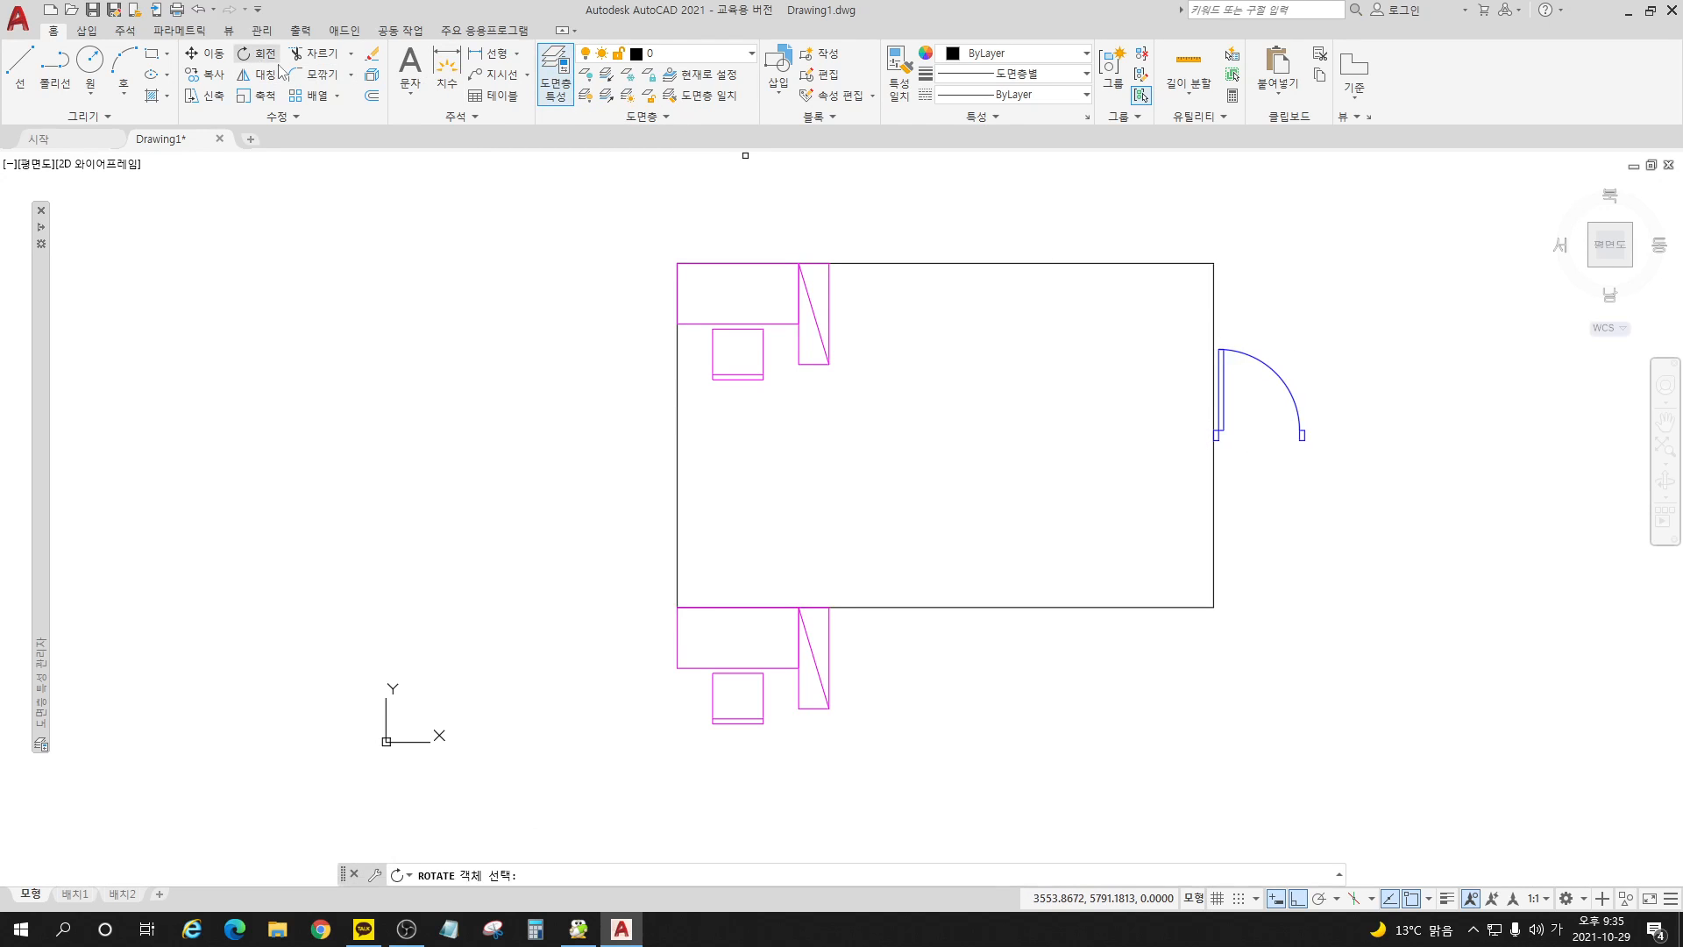
left_click(1259, 360)
key("Return")
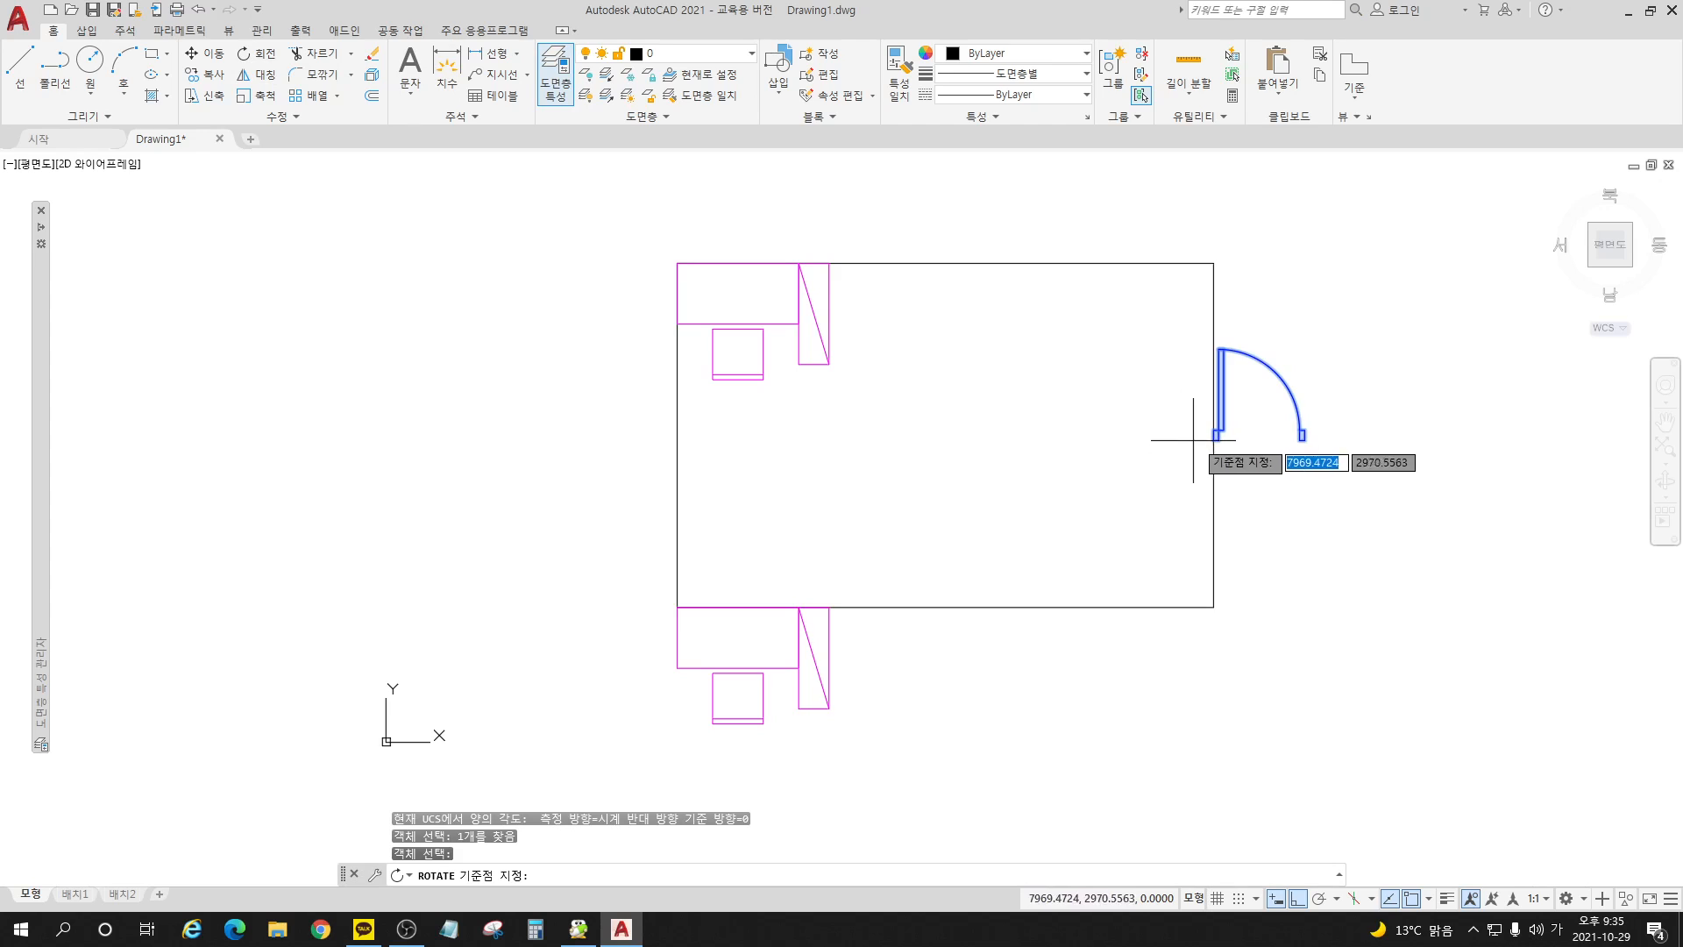
left_click(1217, 435)
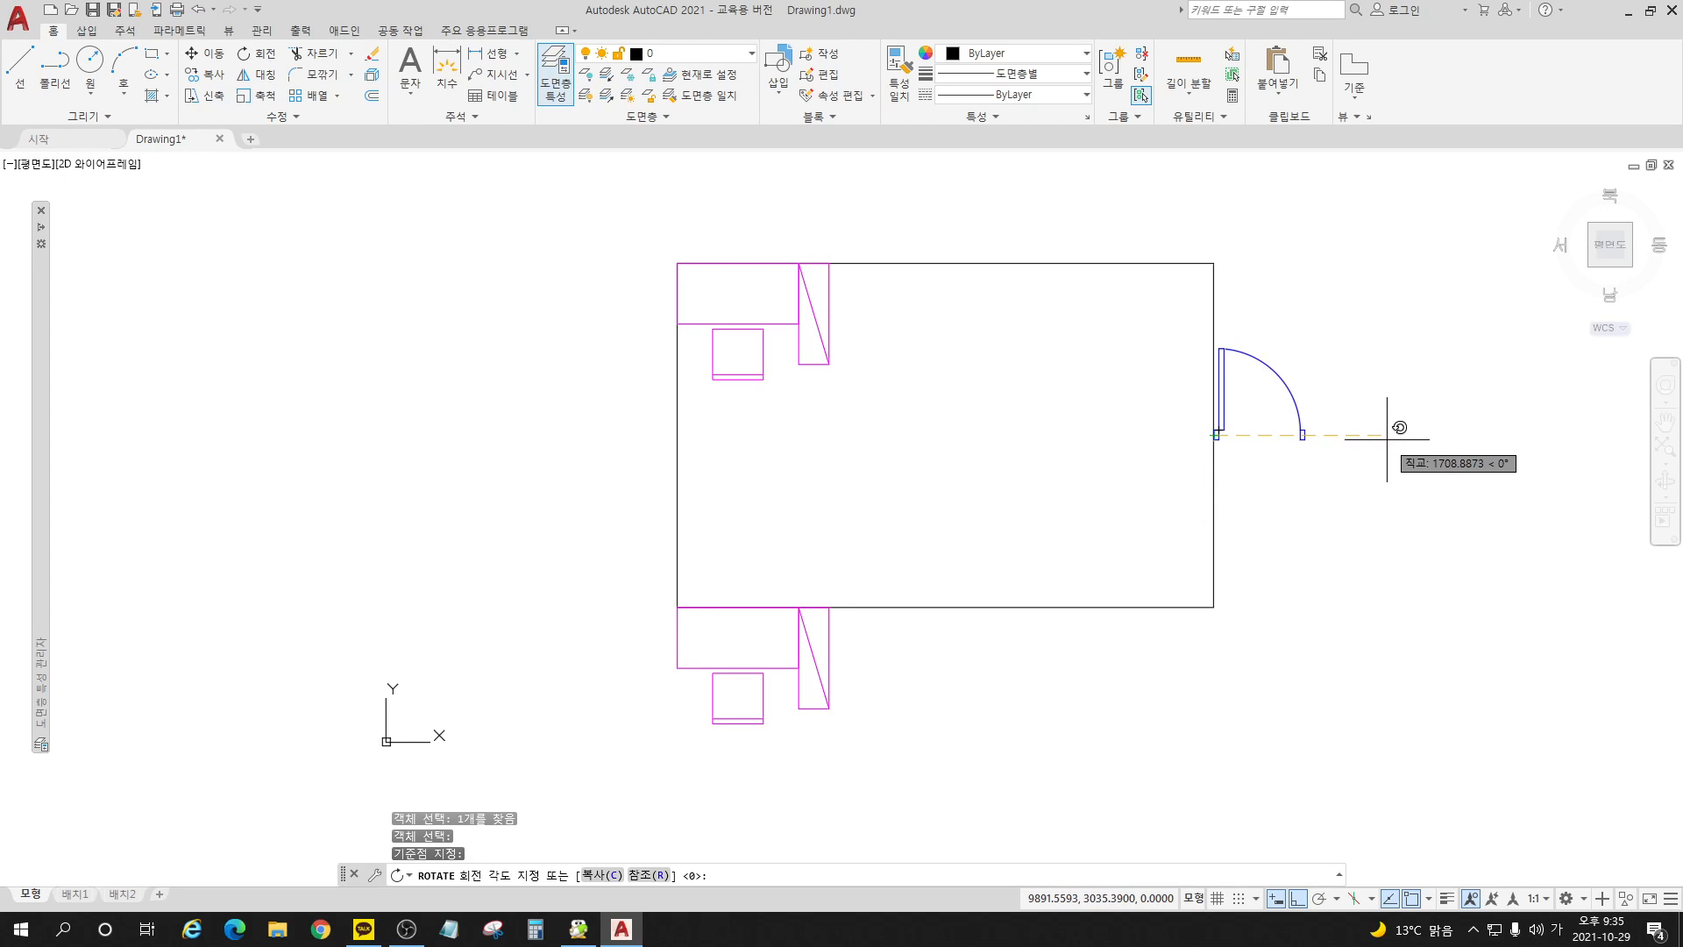
key("Return")
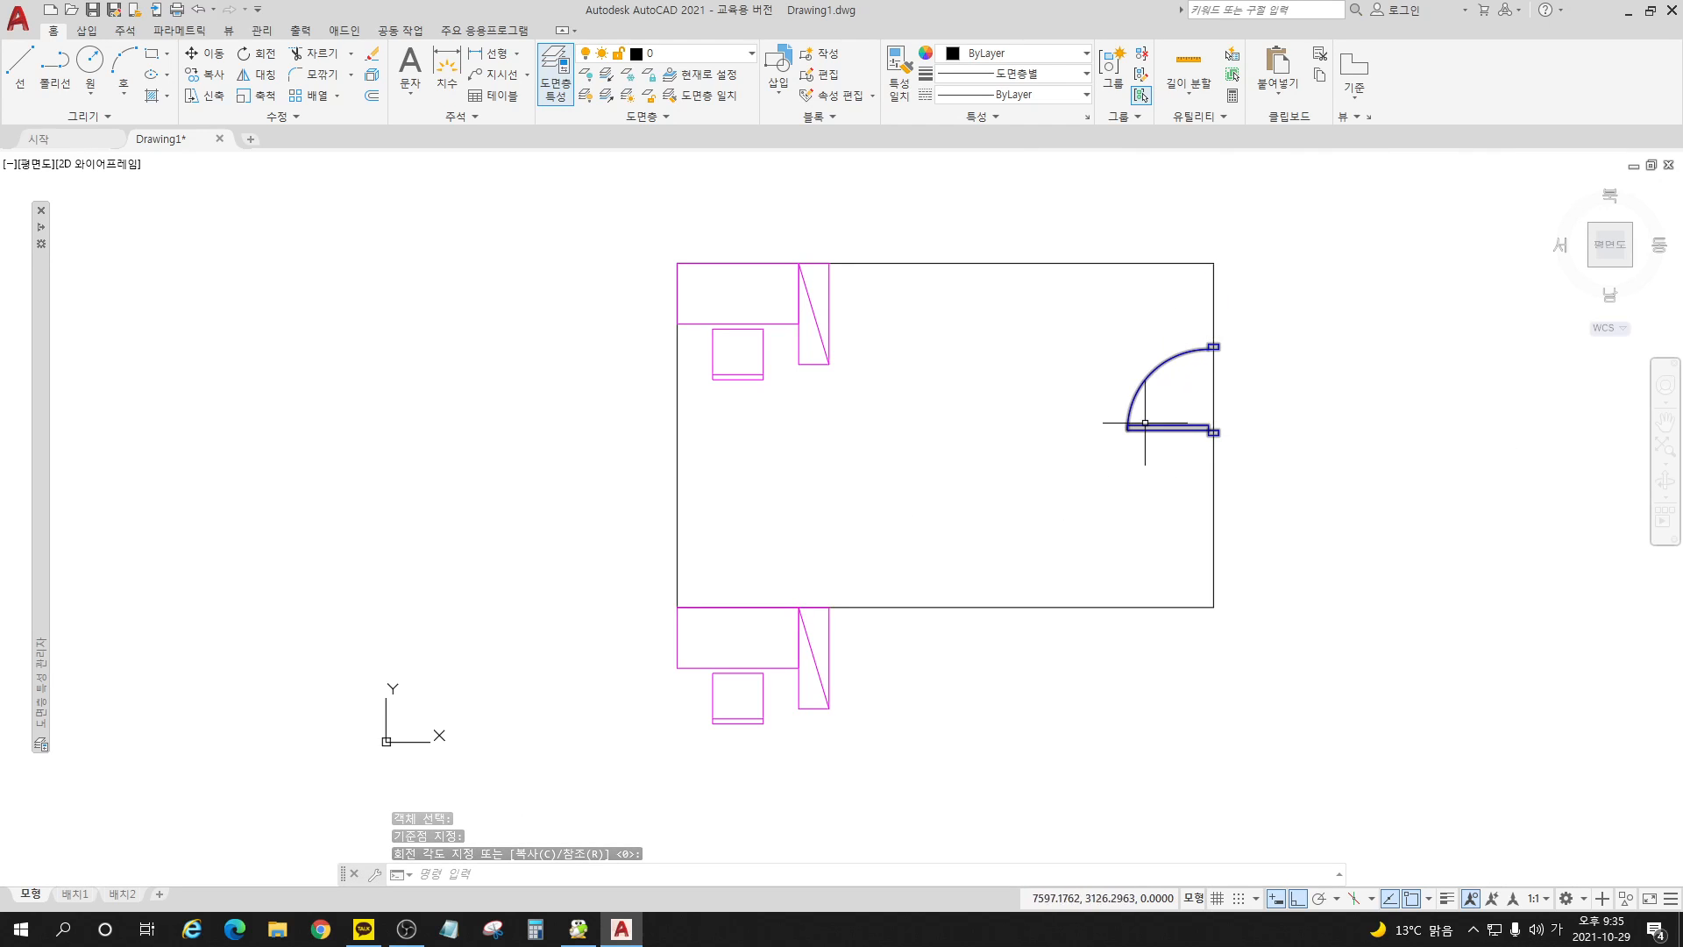
left_click(255, 74)
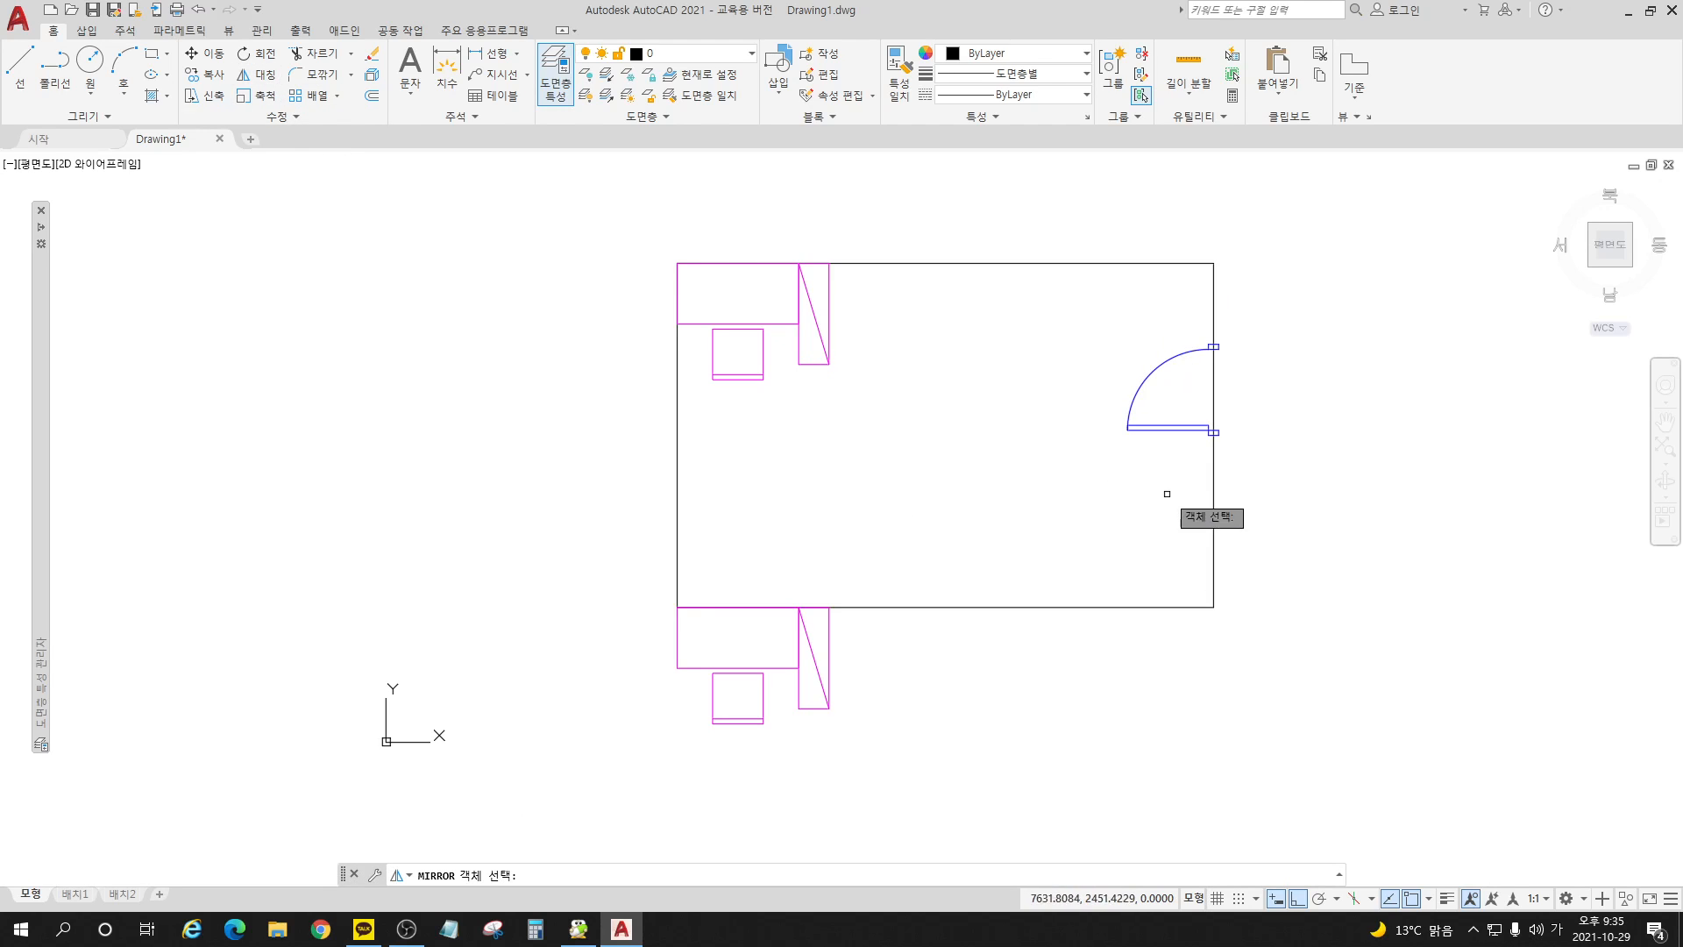
left_click(1203, 483)
left_click(1096, 374)
key("Return")
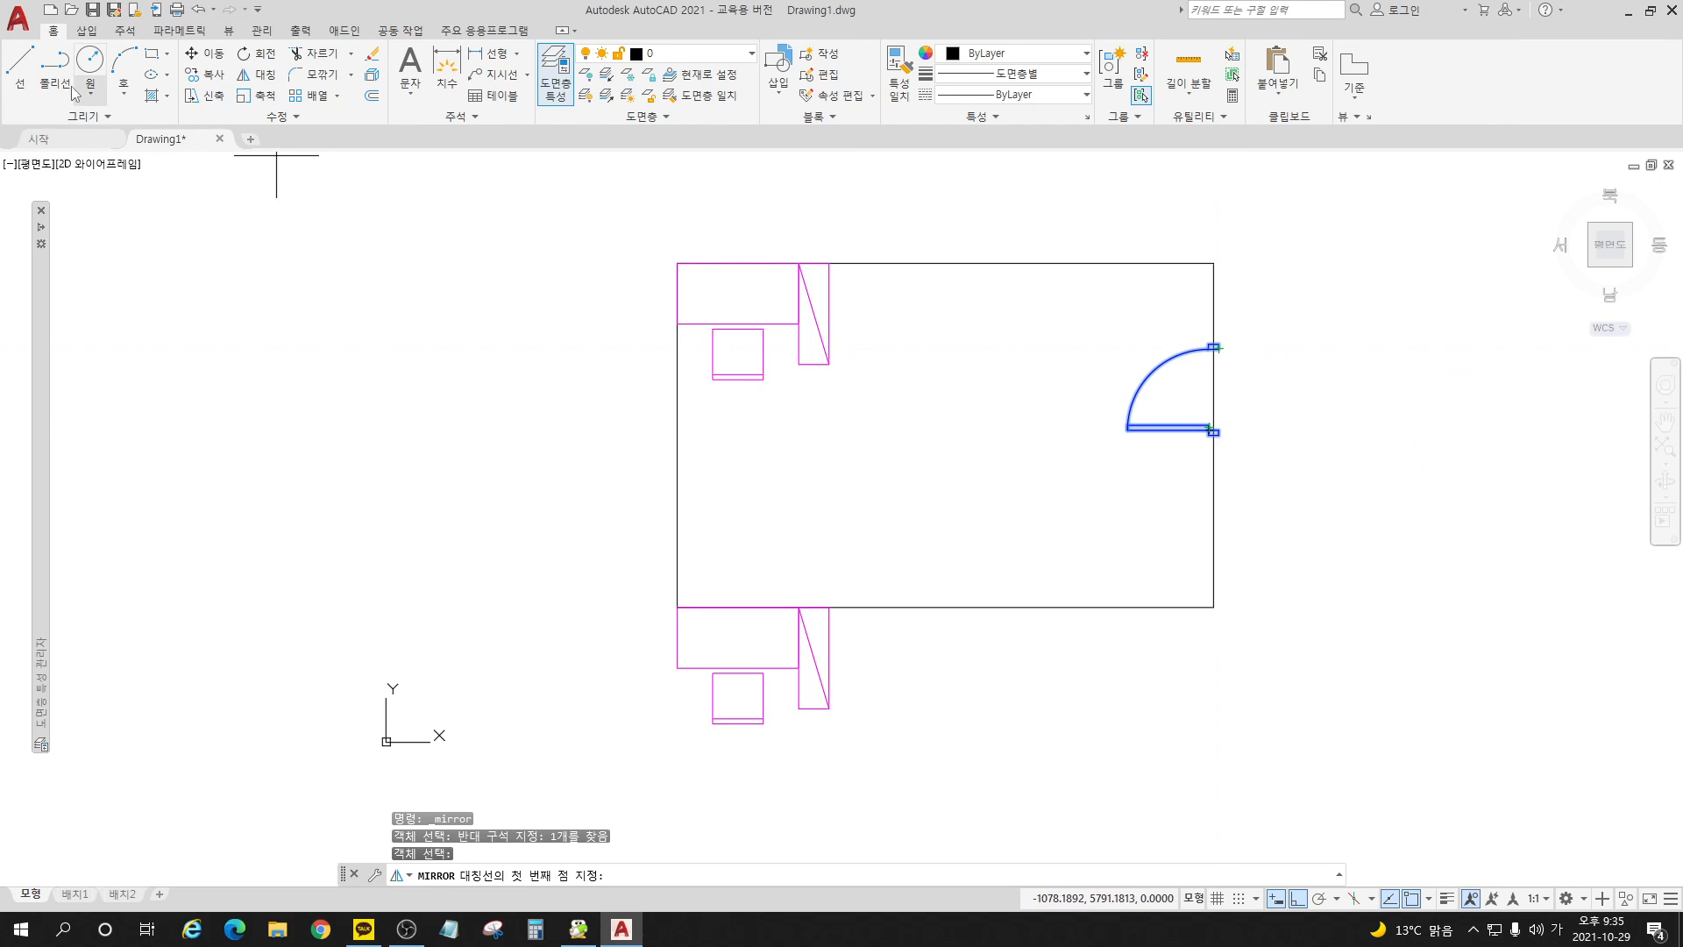
Step: Draw a vertical helper line between the outer corners of the door's two jambs
left_click(20, 63)
scroll(1227, 351, "up", 3)
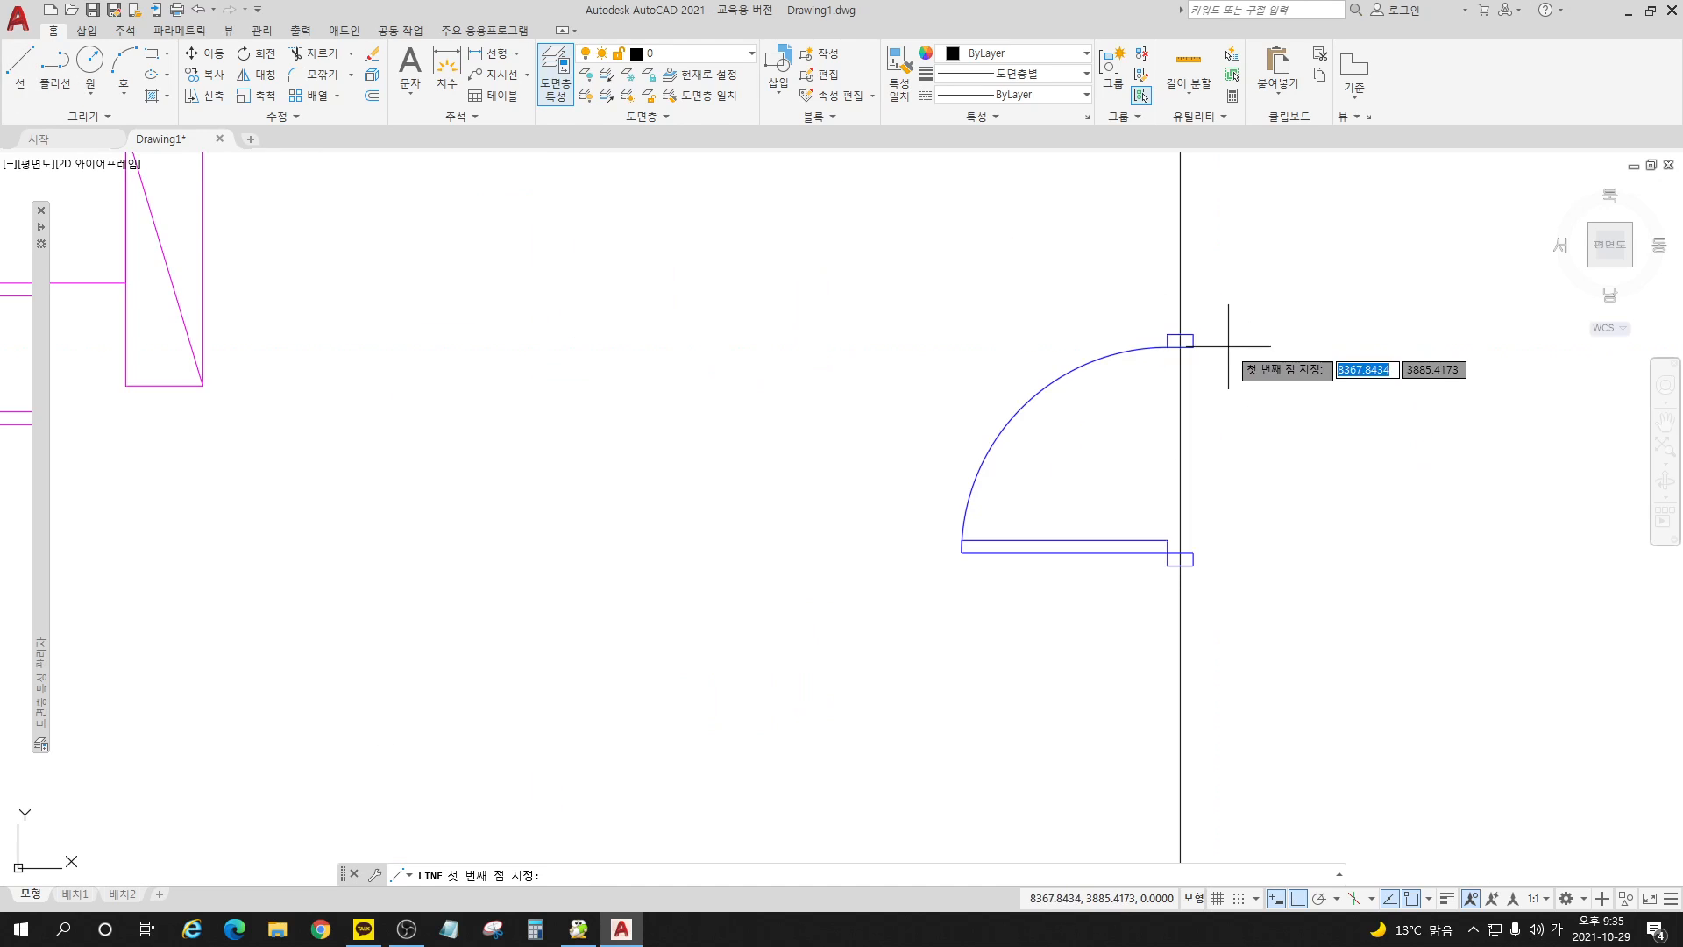
left_click(1180, 346)
left_click(1191, 551)
key("Return")
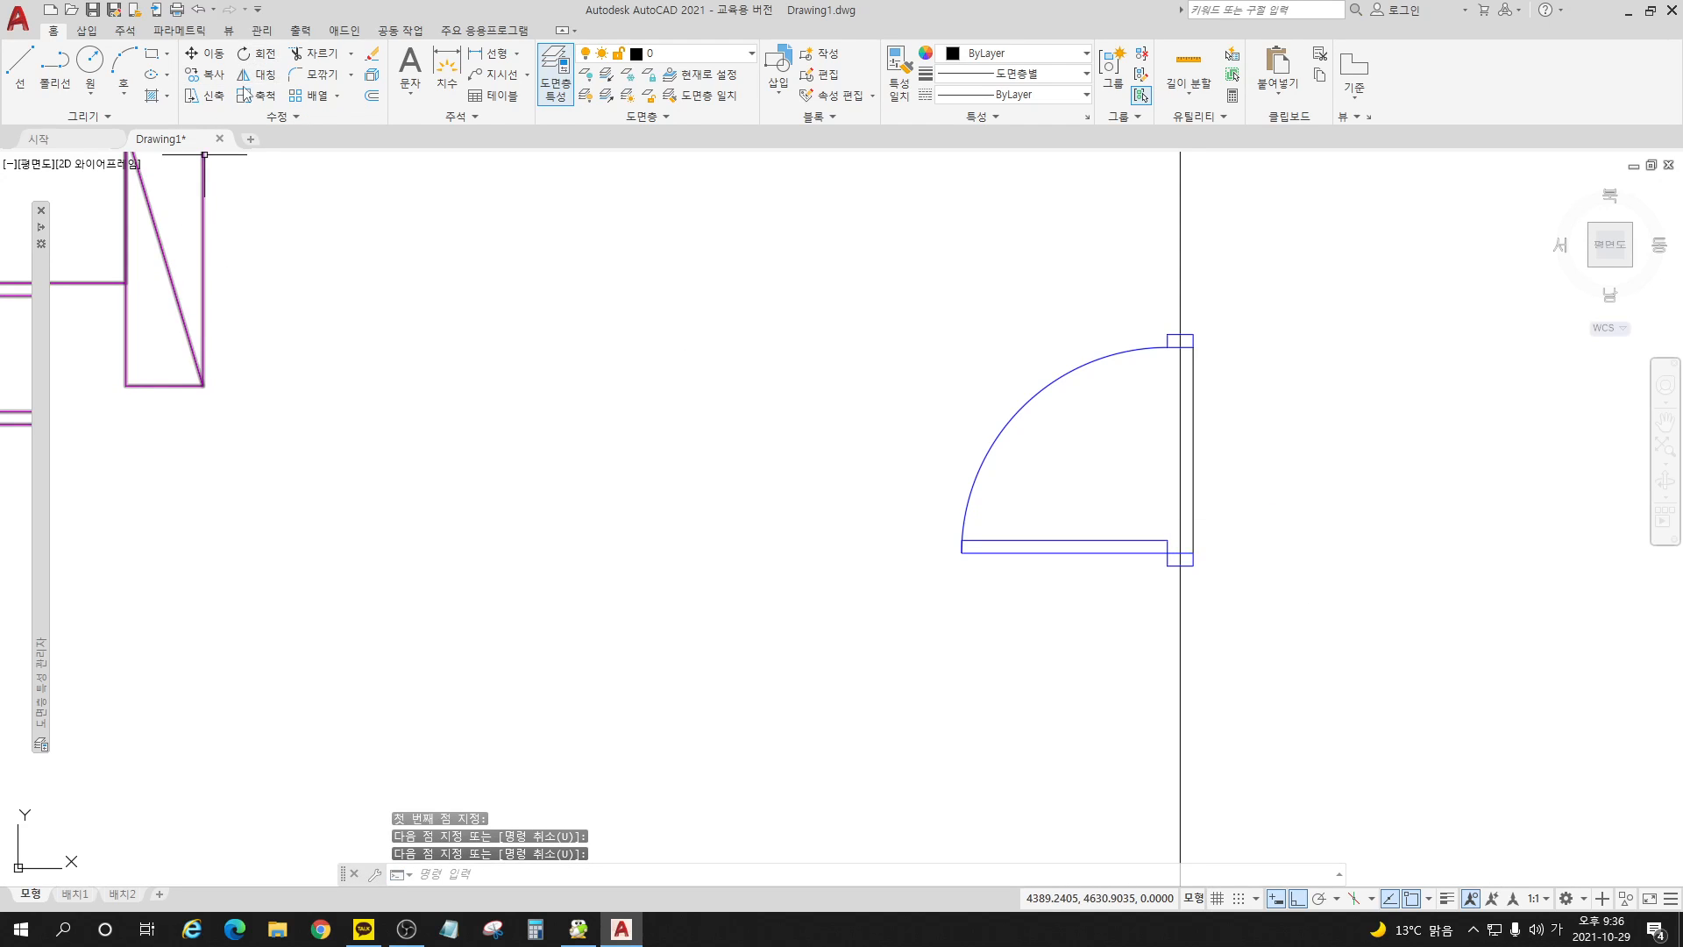
Step: Mirror the door block across a horizontal axis through the helper line's midpoint, erasing the source object
left_click(259, 85)
left_click(1022, 444)
left_click(950, 364)
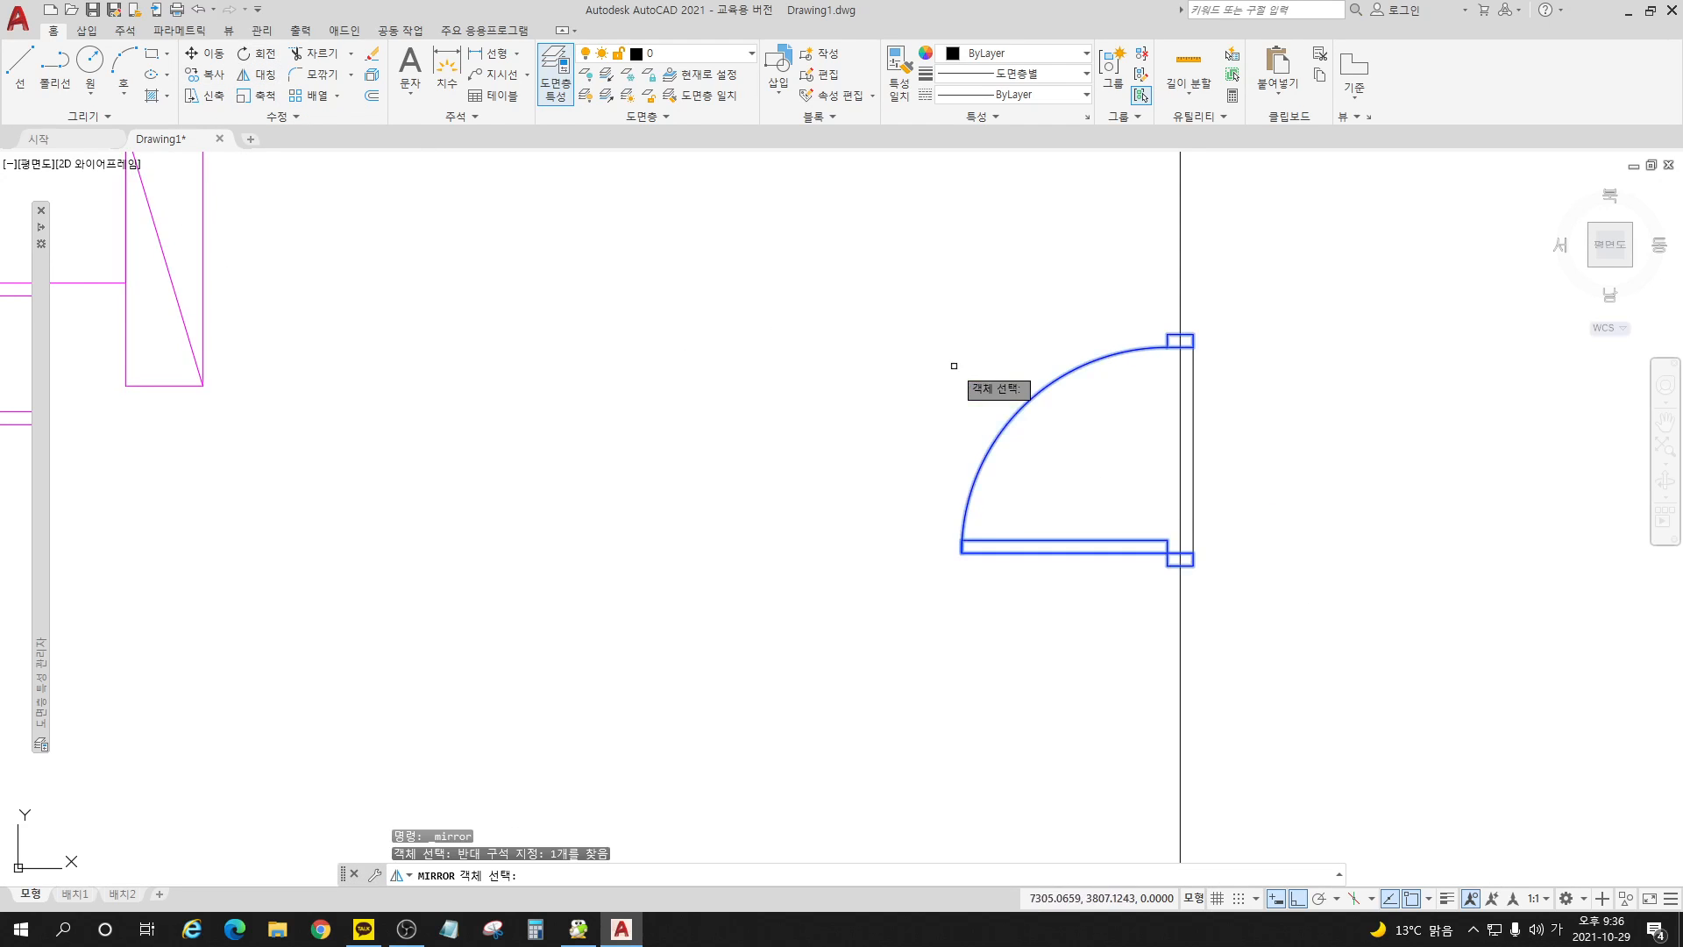
key("Return")
left_click(1193, 449)
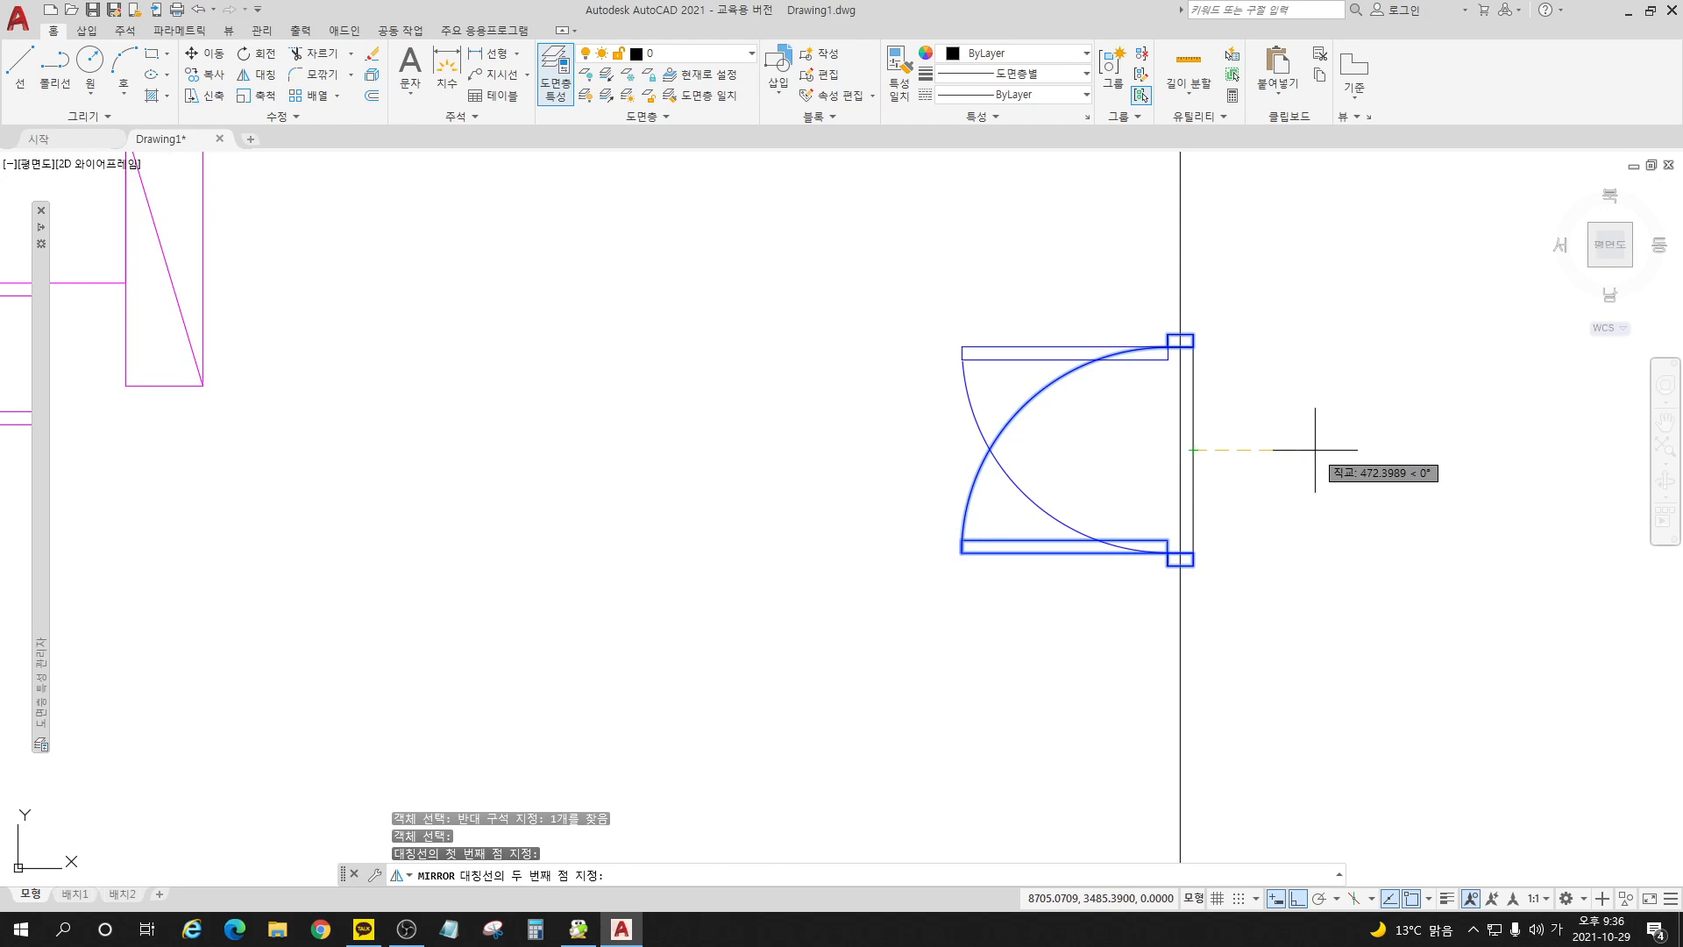
left_click(1315, 450)
type("Y")
key("Return")
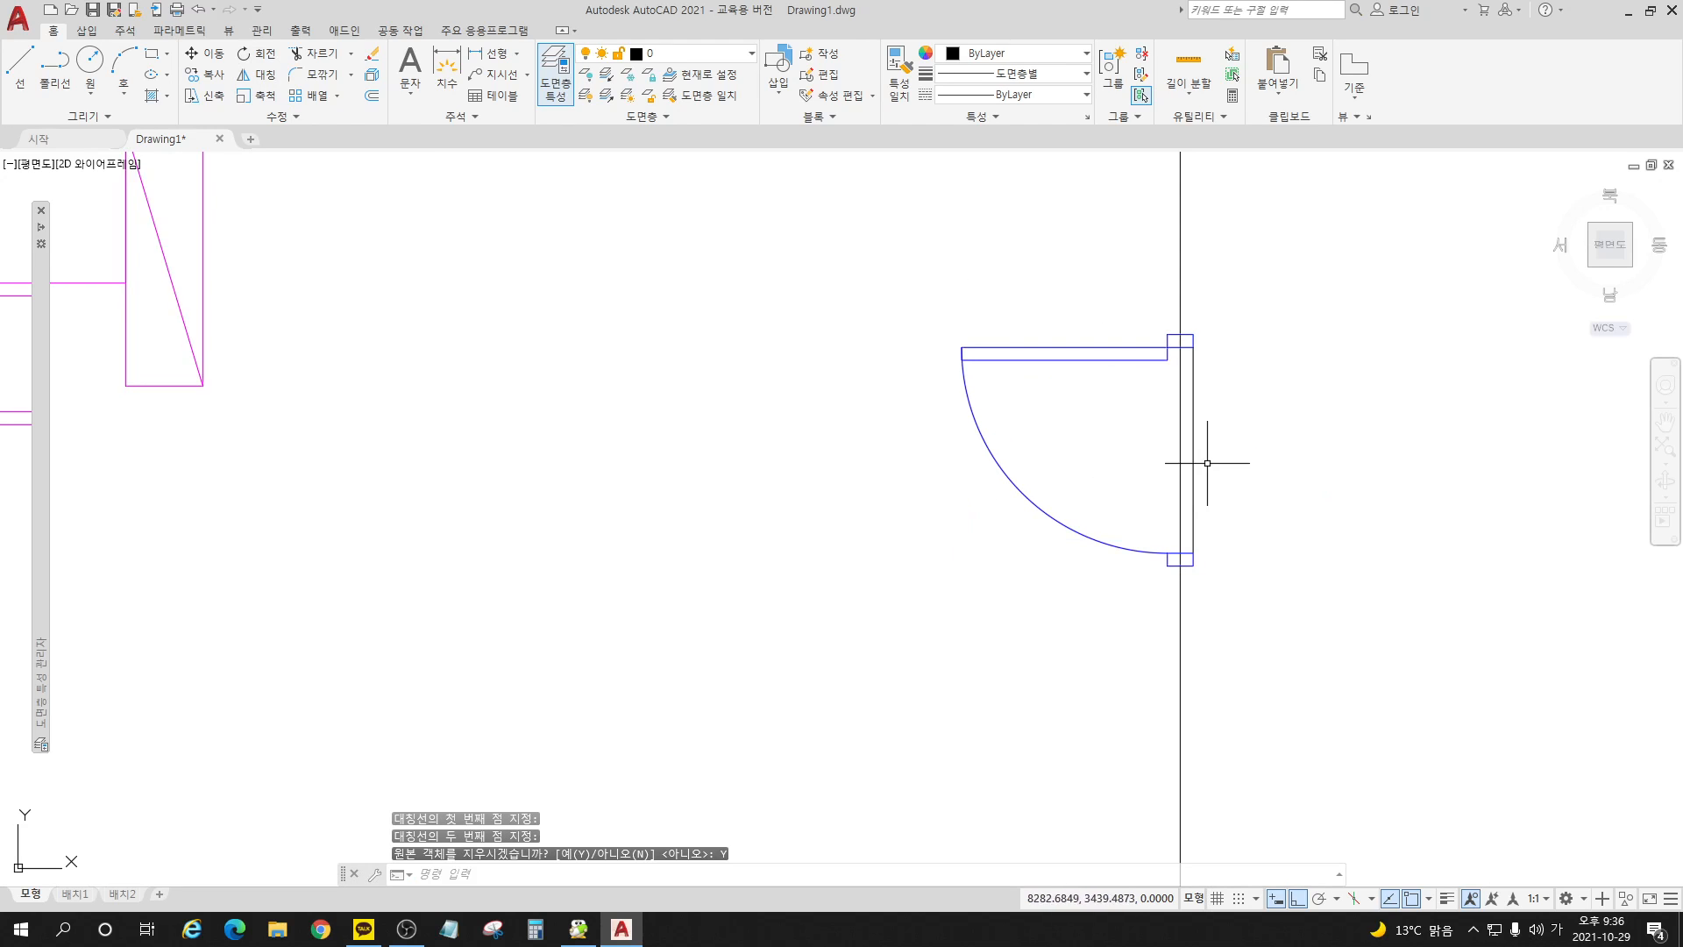
Step: Erase the vertical helper line between the door's jambs
left_click(1194, 459)
key("Delete")
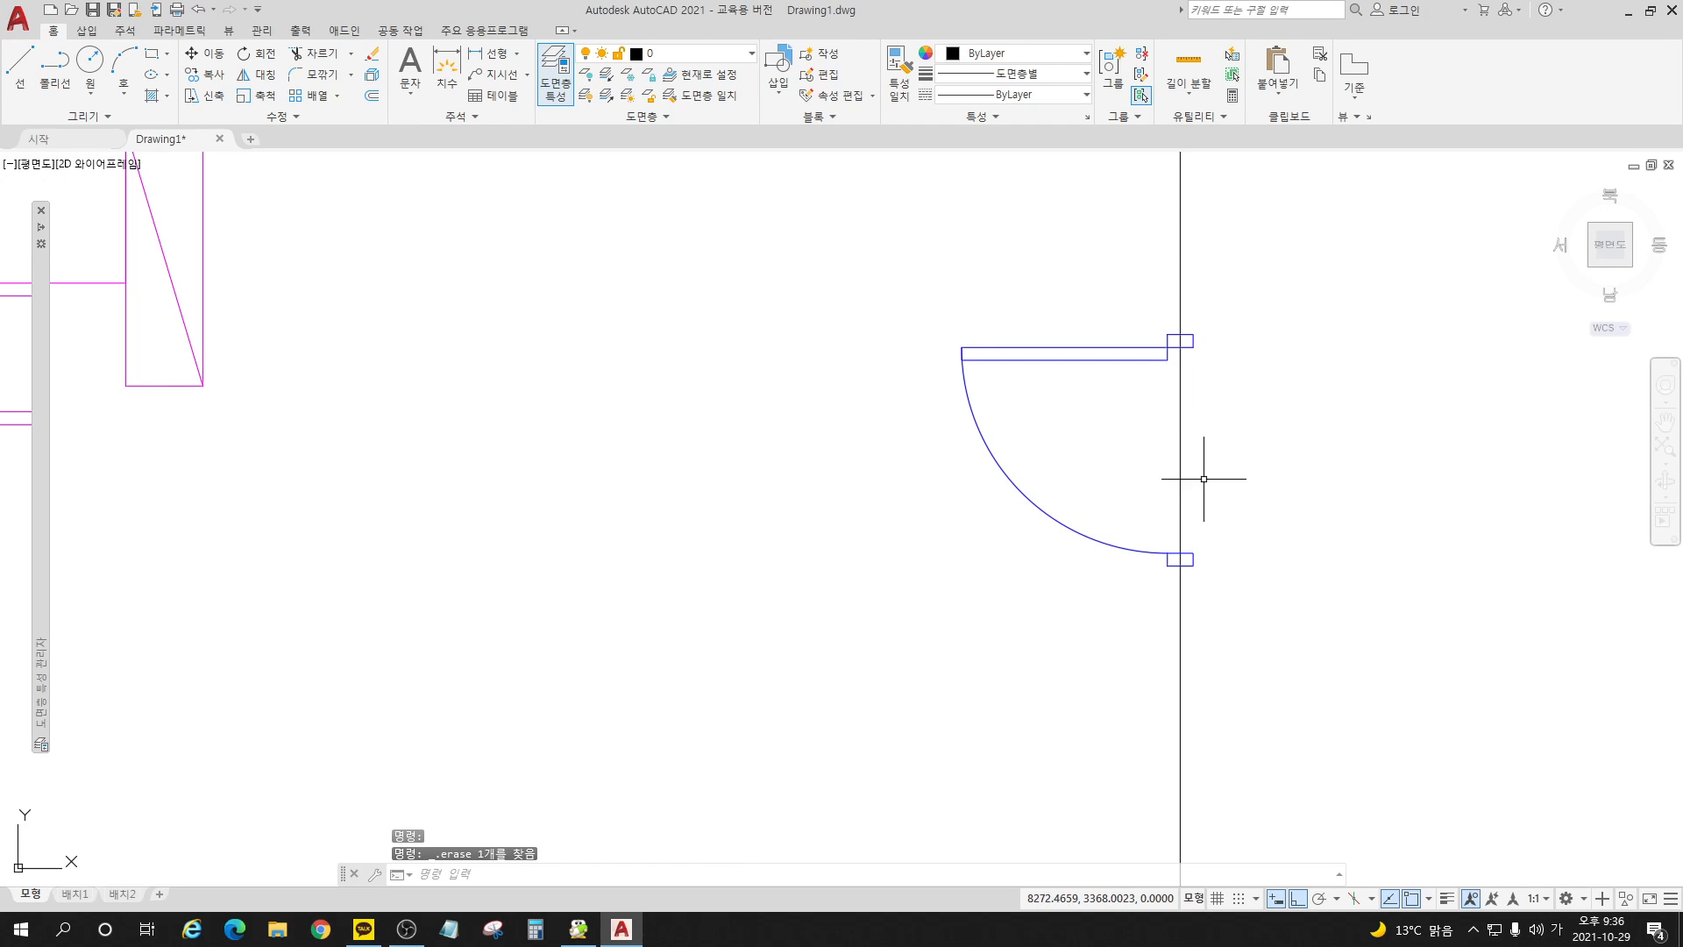
scroll(1109, 429, "down", 4)
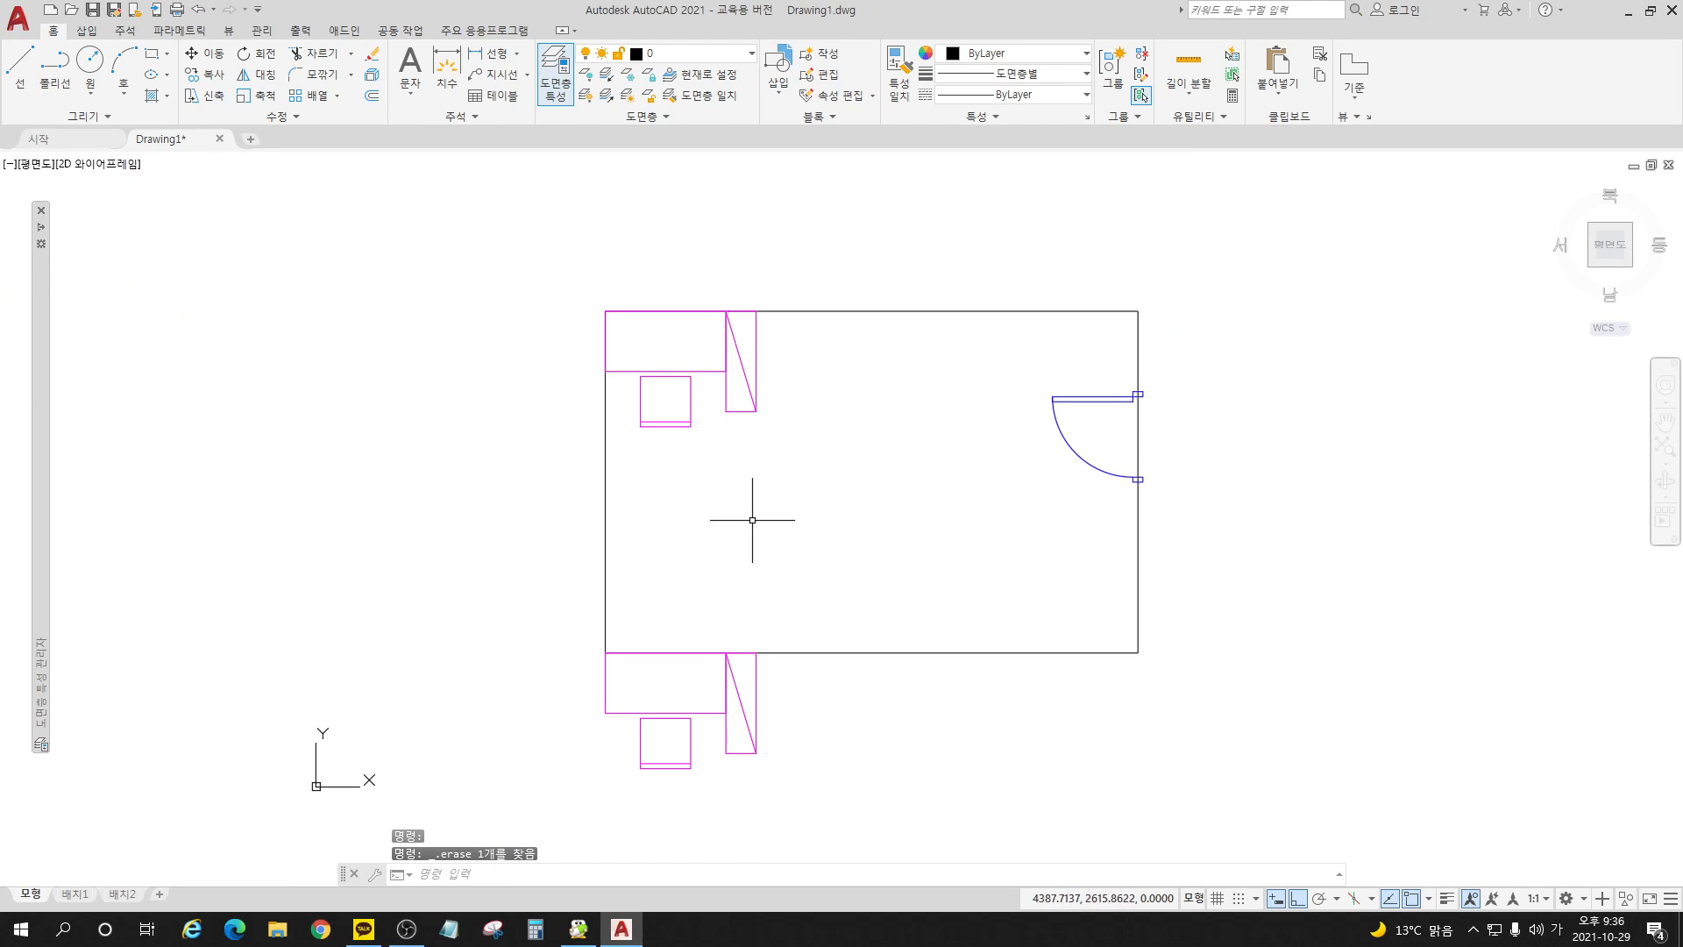
Step: Undo the helper line's erasure and drawing, the door's mirroring and its rotation
key("ctrl+z")
key("ctrl+z")
key("ctrl+z")
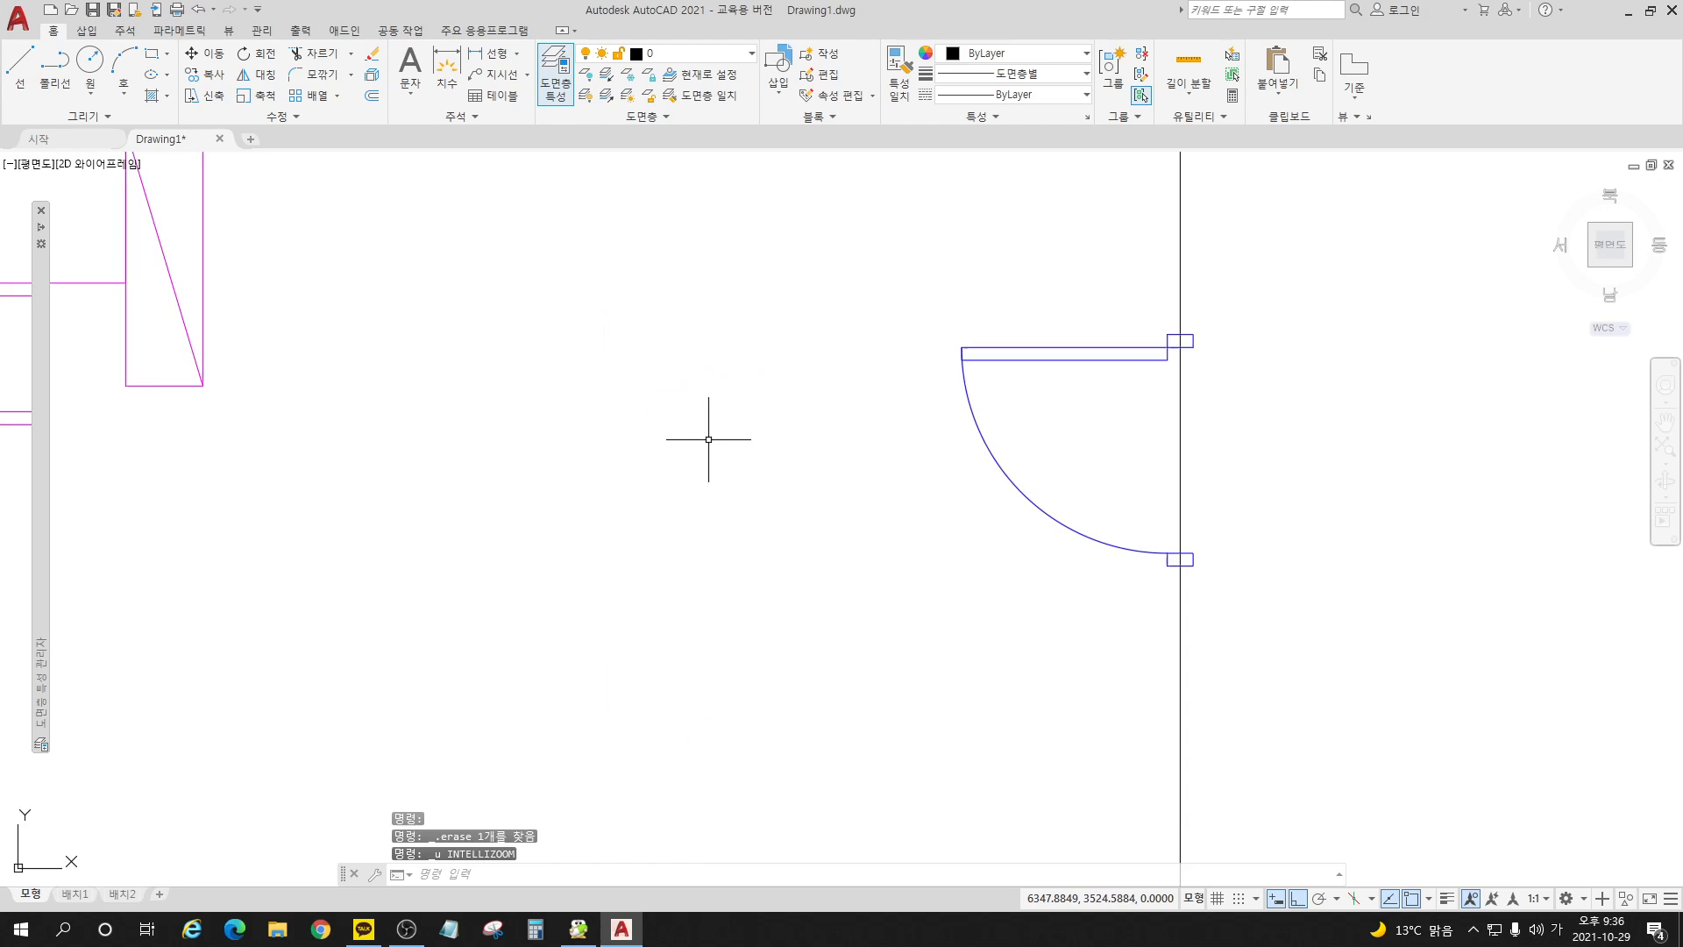
key("ctrl+z")
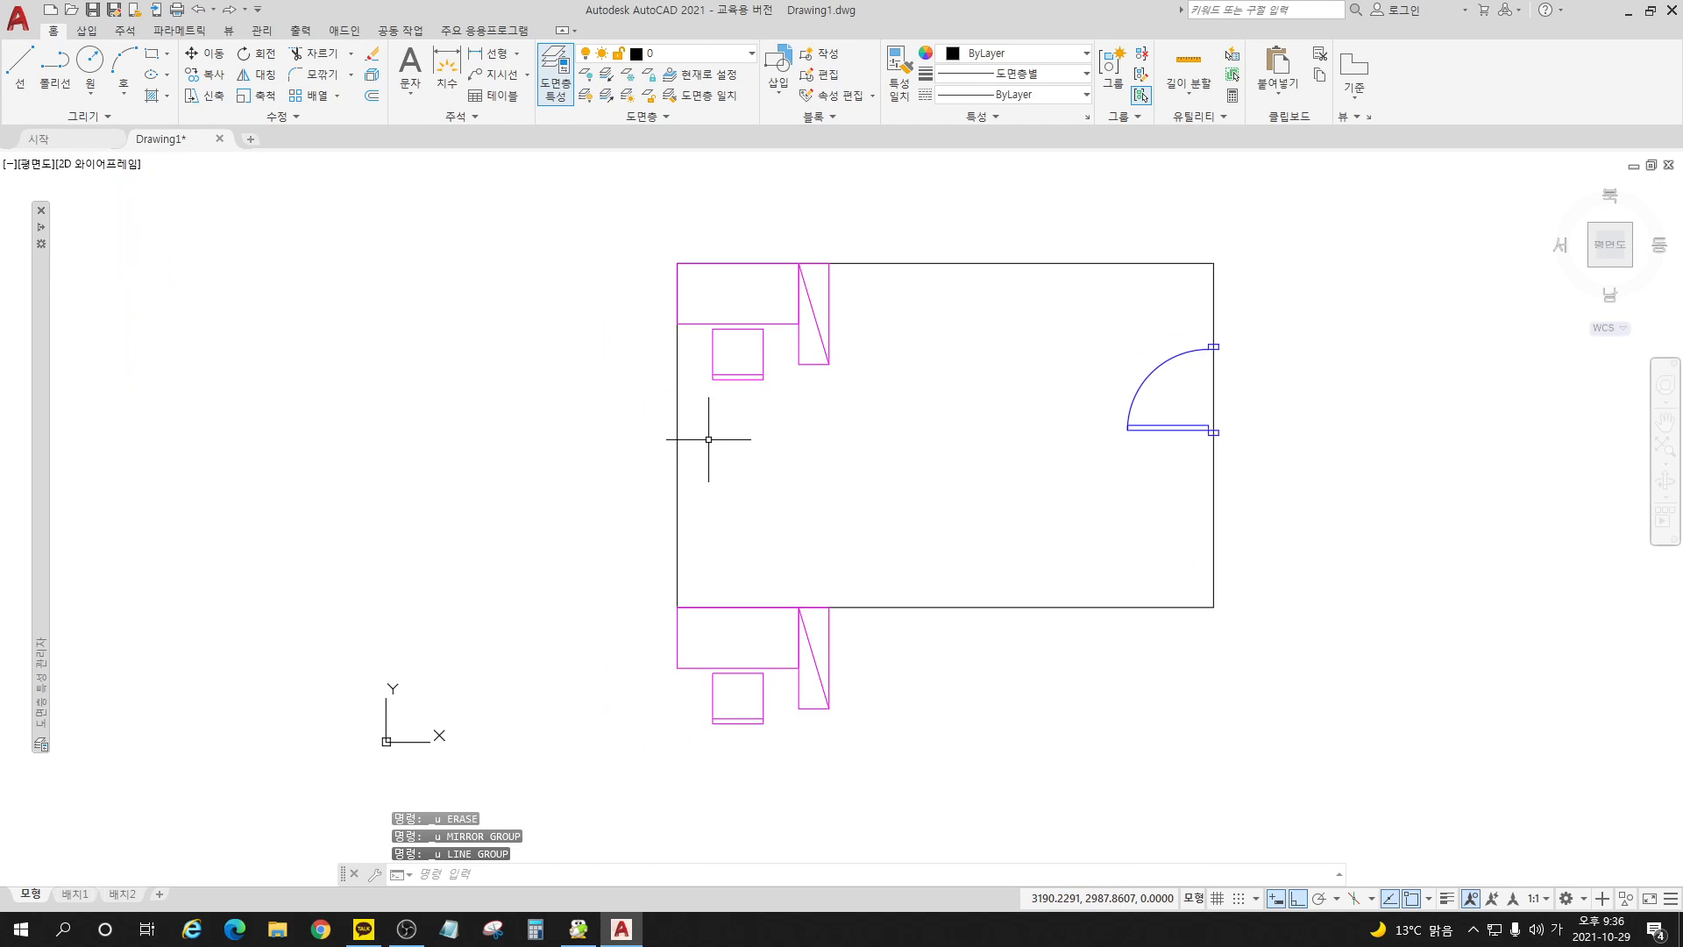
key("ctrl+z")
key("ctrl+z")
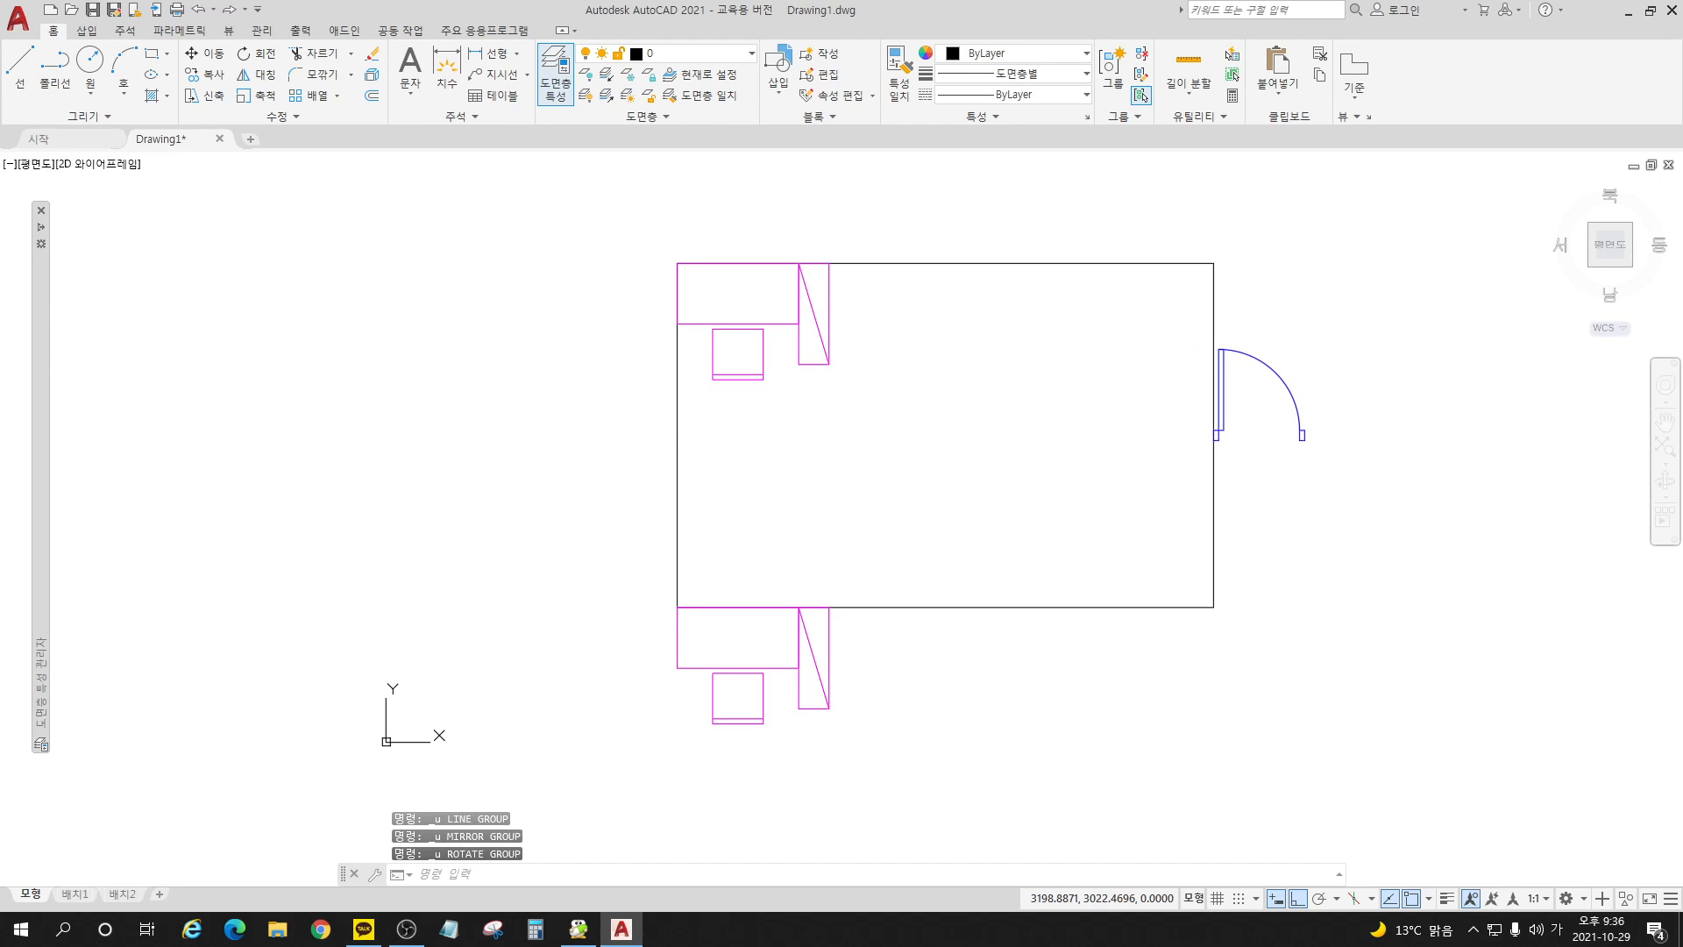
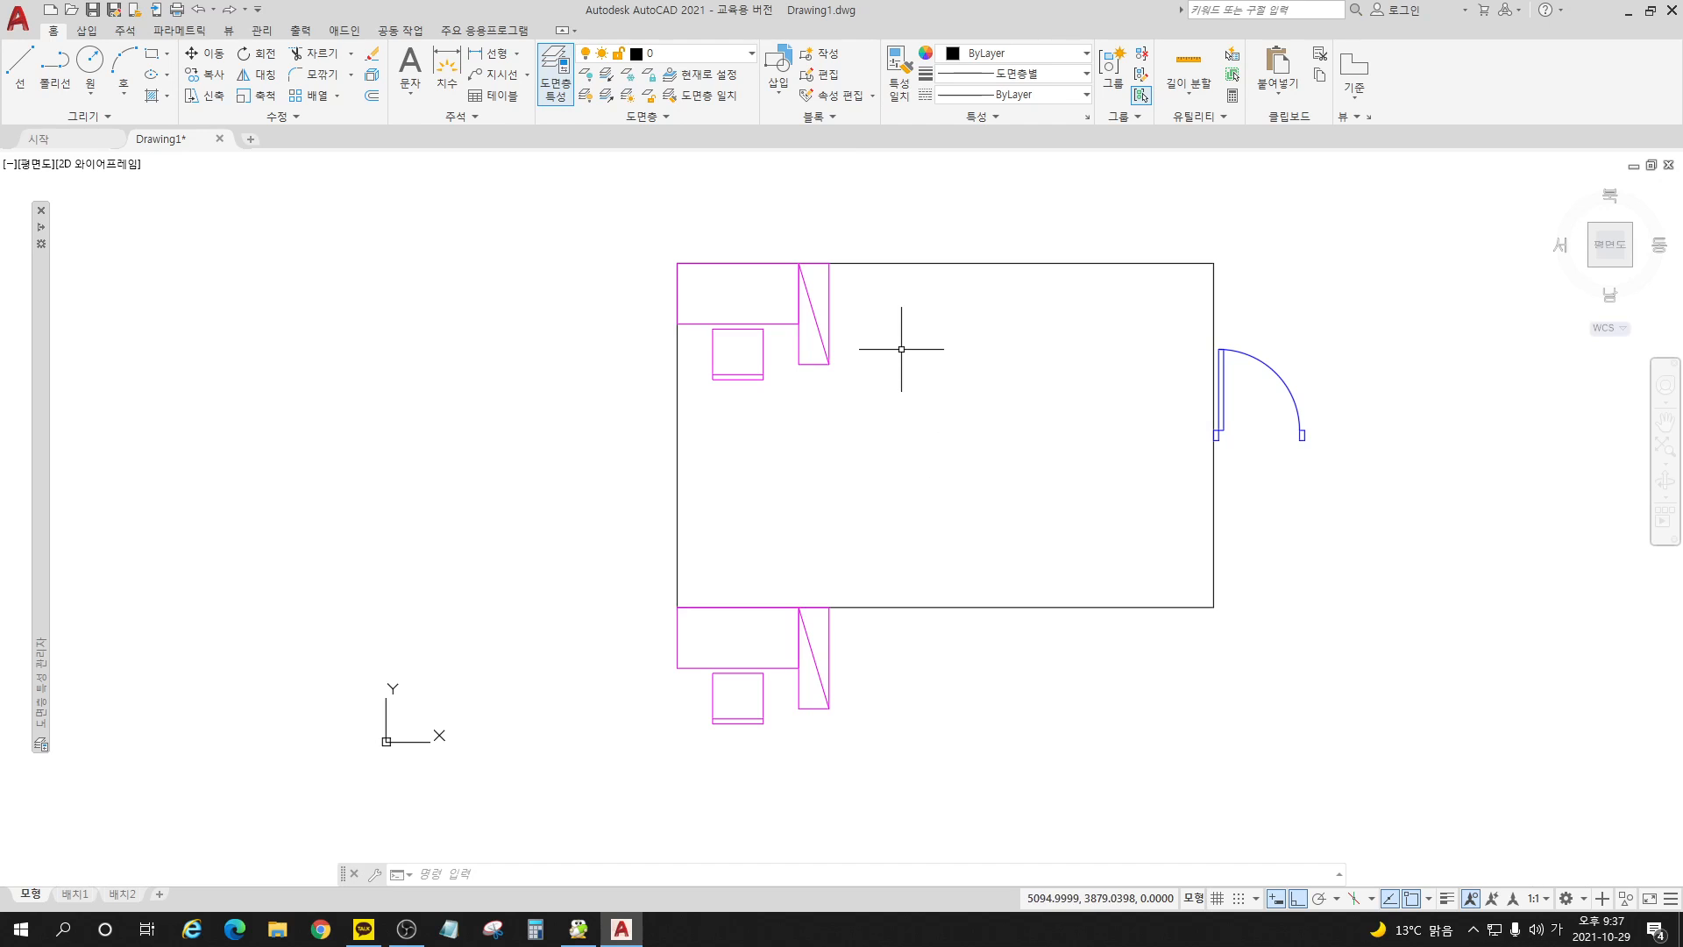
Step: Open the desk-set block 책상세트_기숙사용 in the block editor
left_click(827, 75)
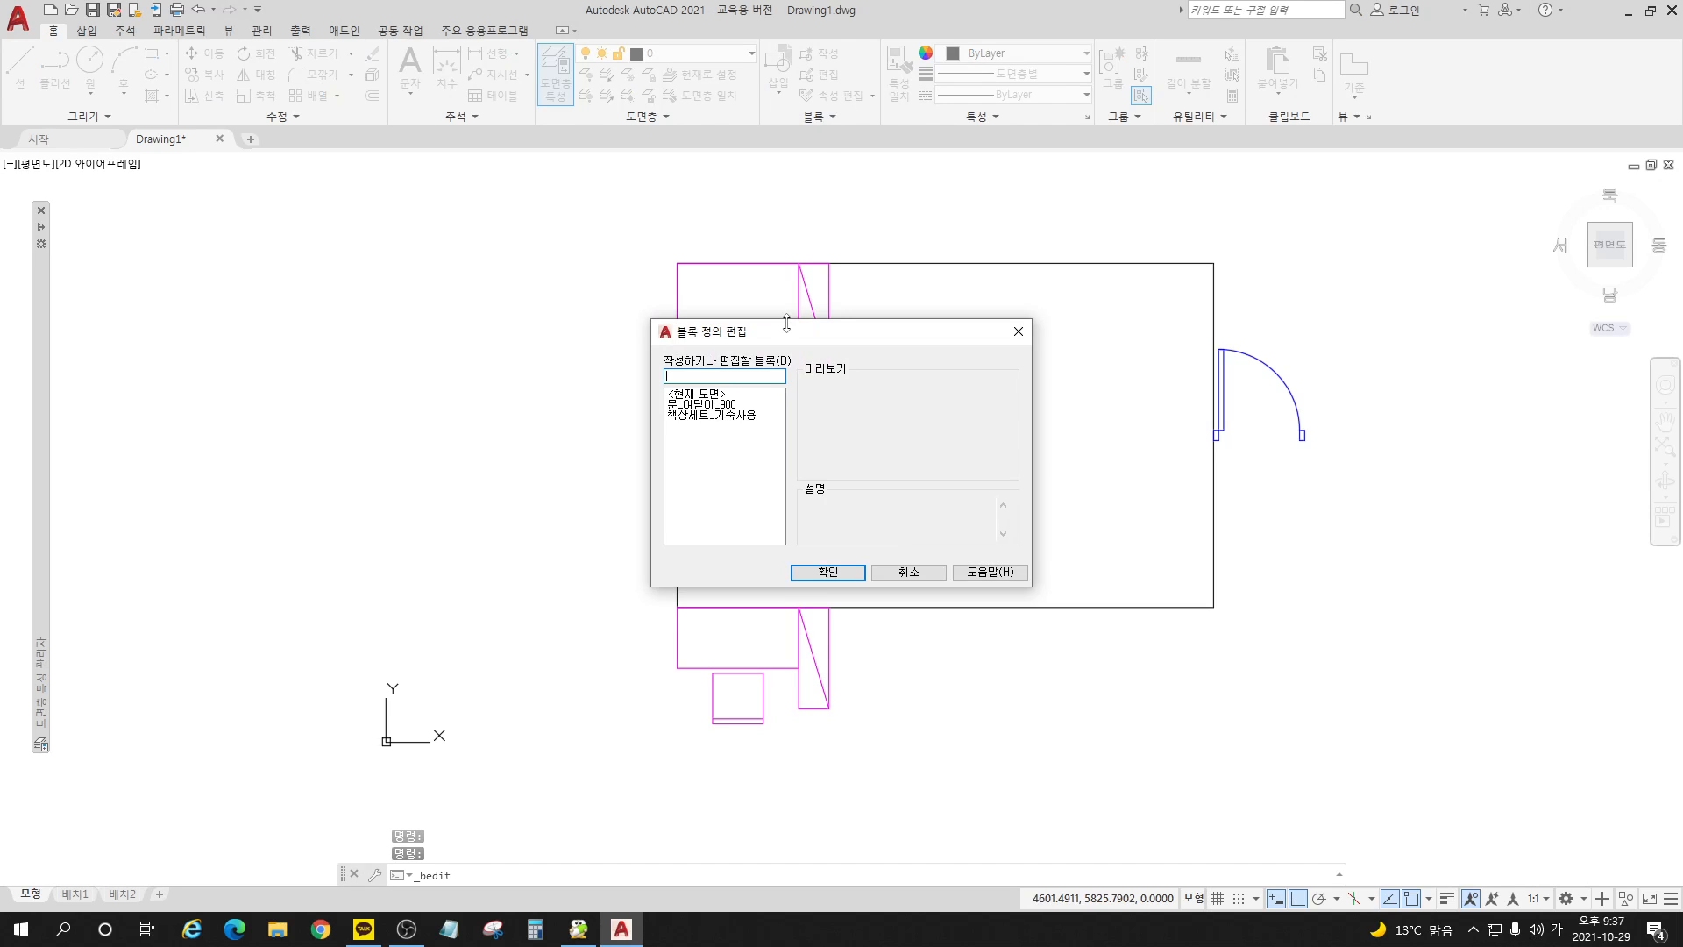
left_click(693, 415)
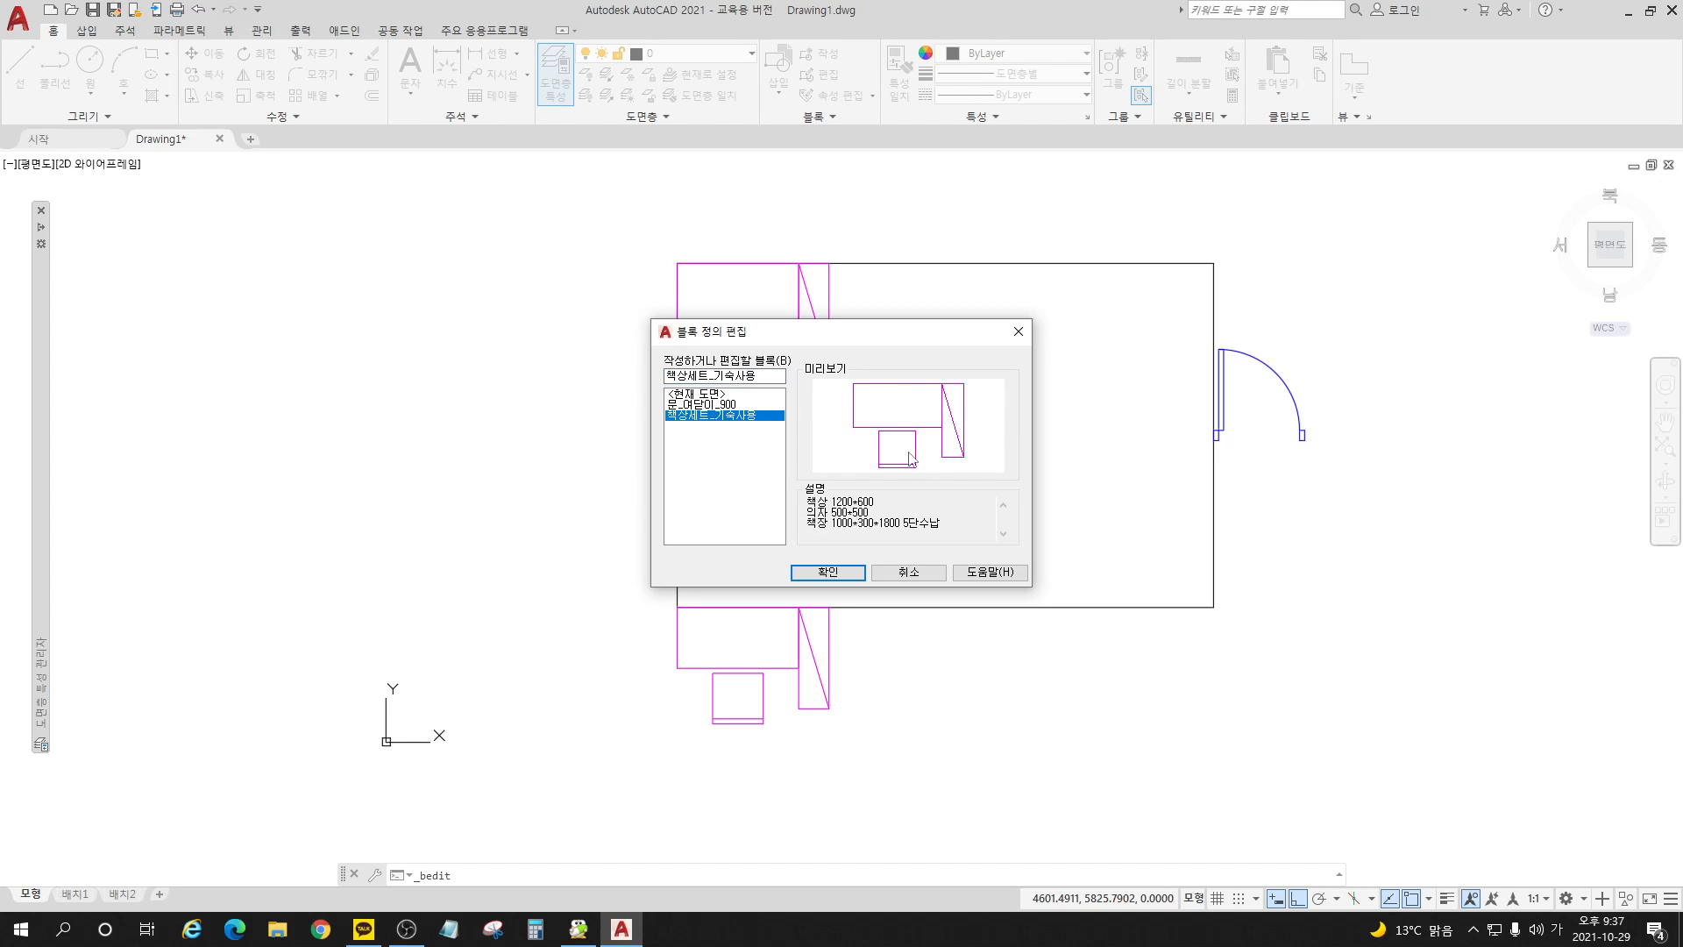
left_click(851, 579)
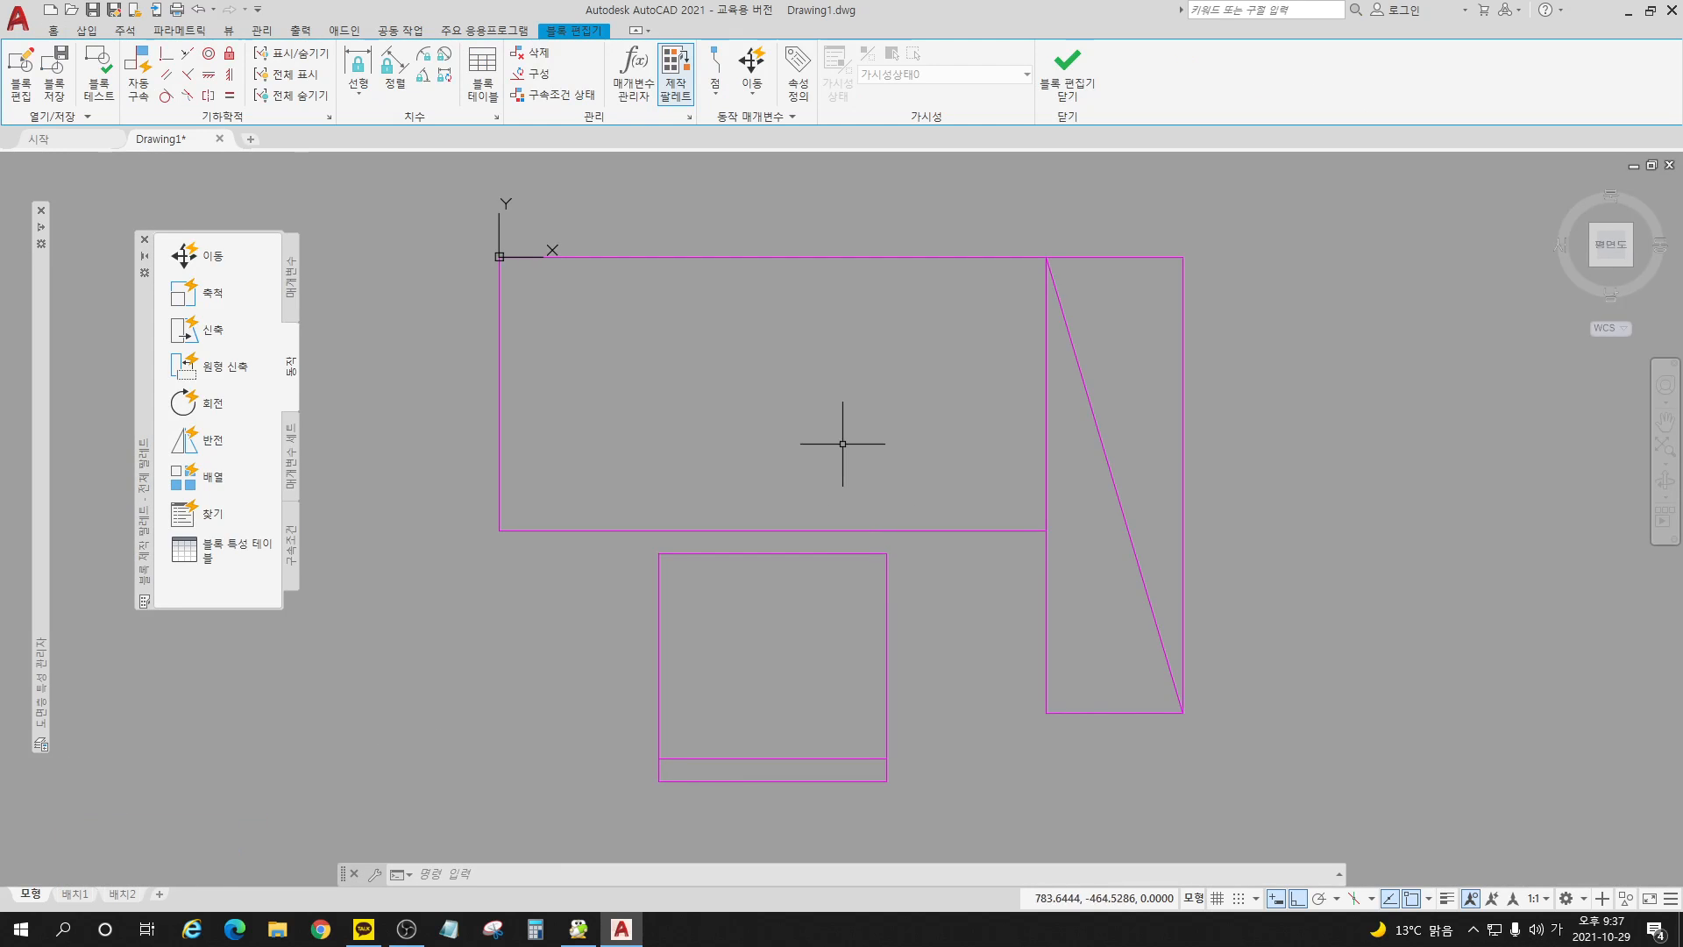
scroll(815, 362, "down", 2)
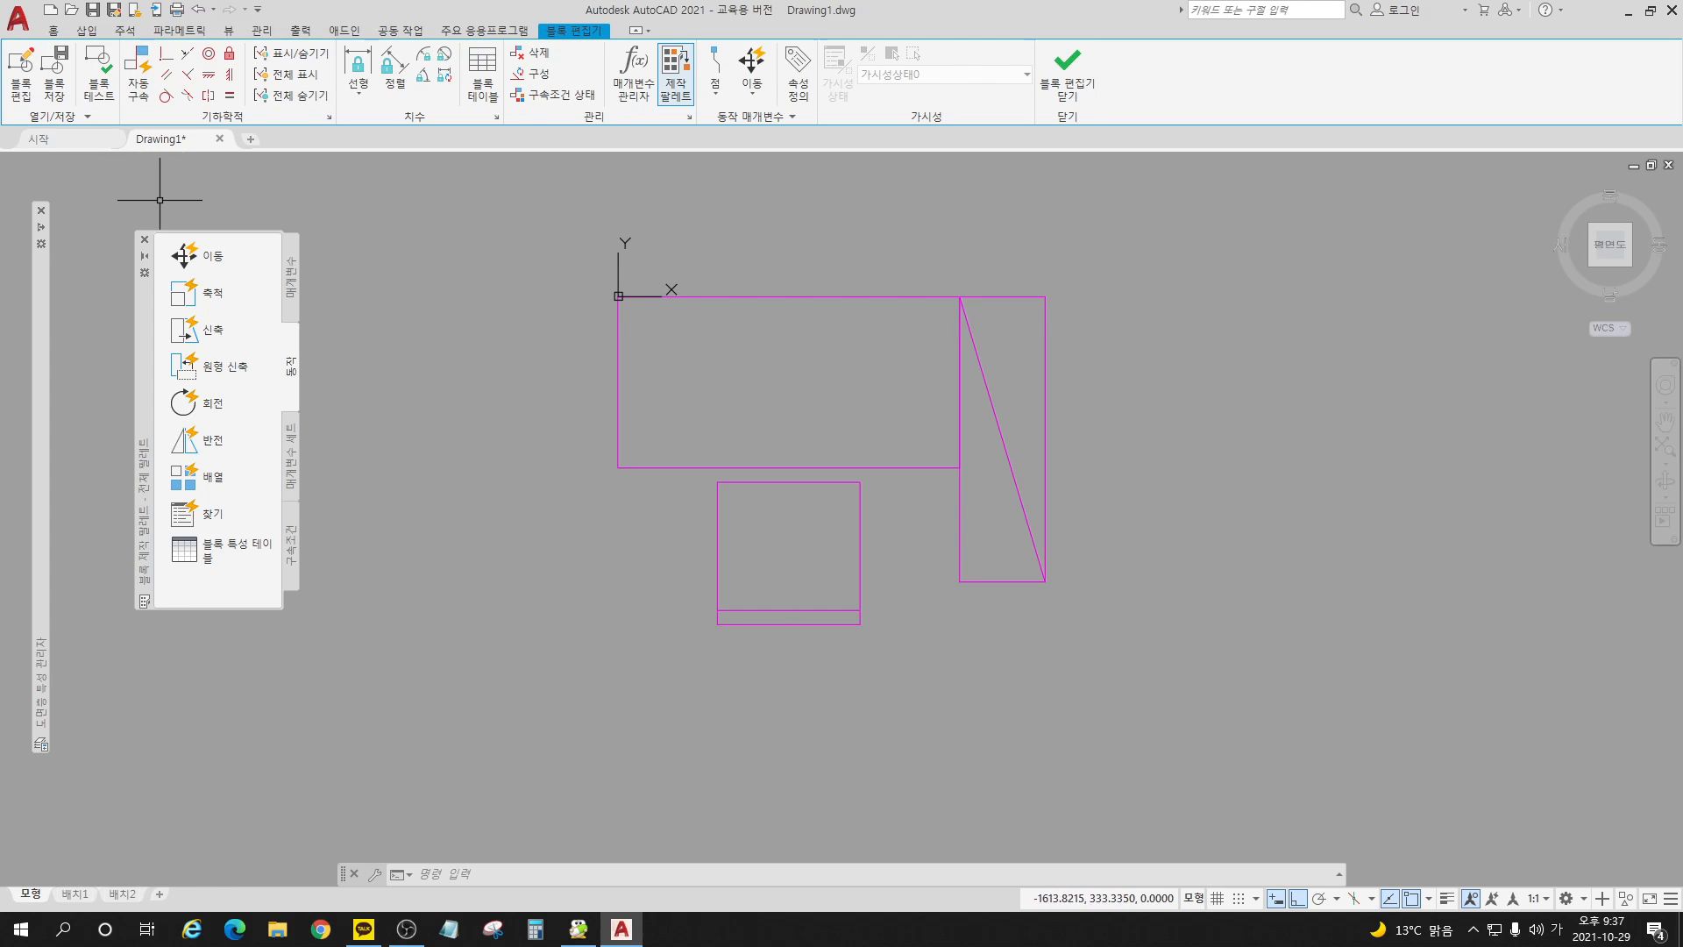
left_click(53, 30)
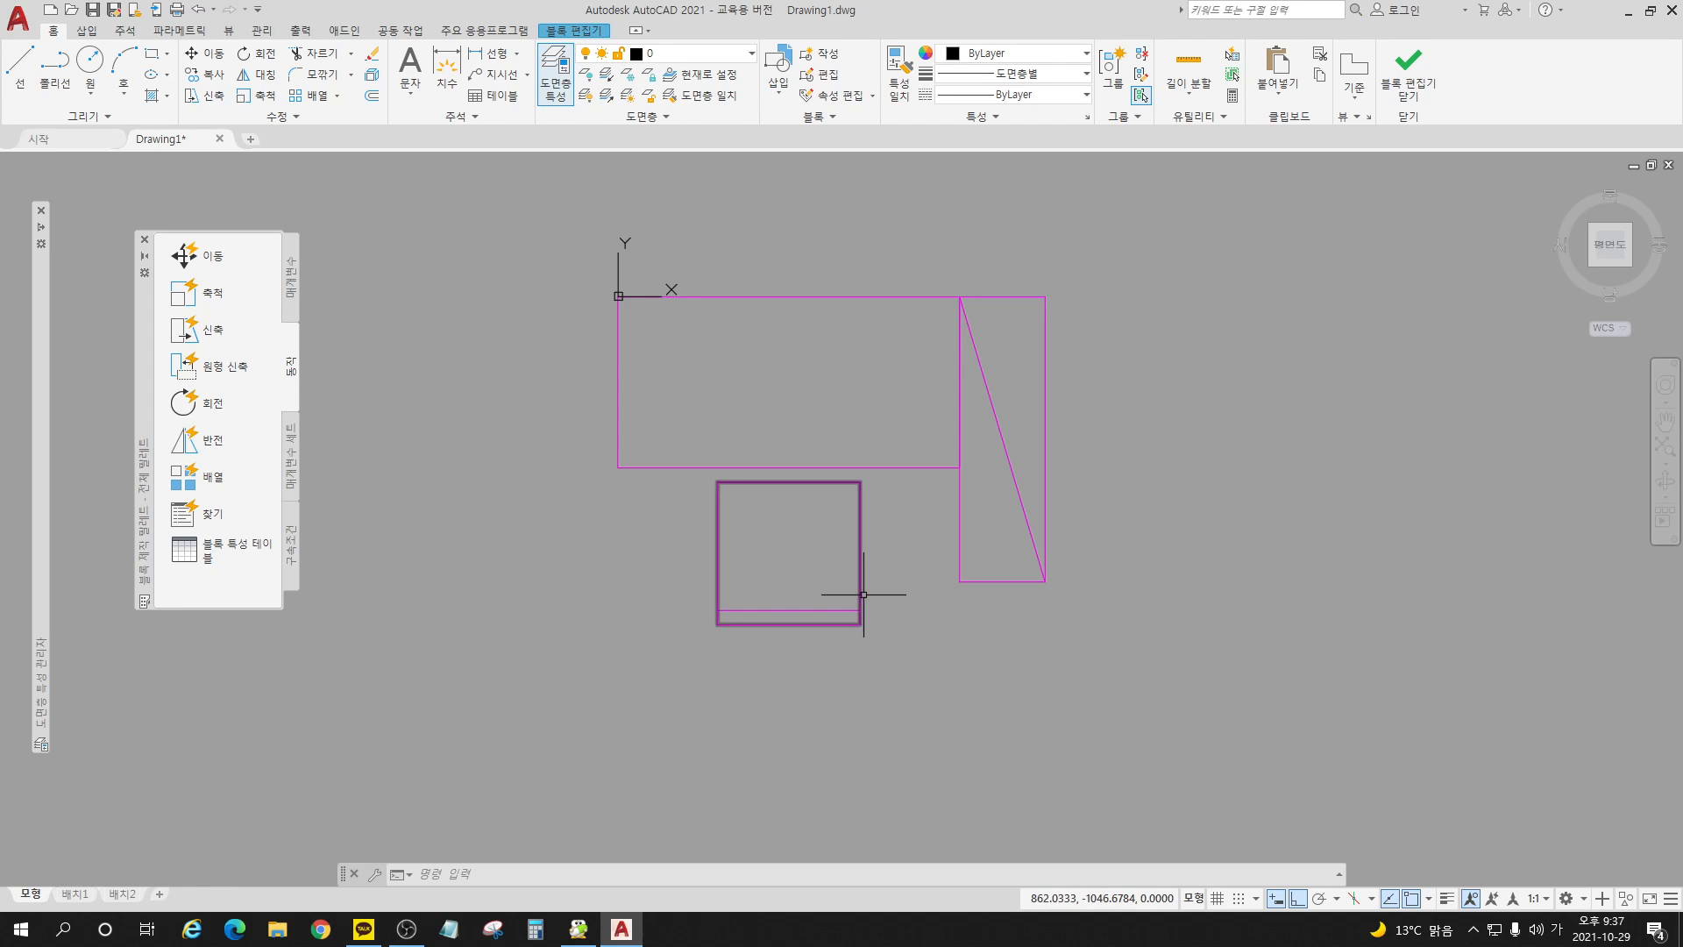
Step: Mirror all of the desk-set geometry across the horizontal line along its upper edge, erasing the source objects
left_click(266, 76)
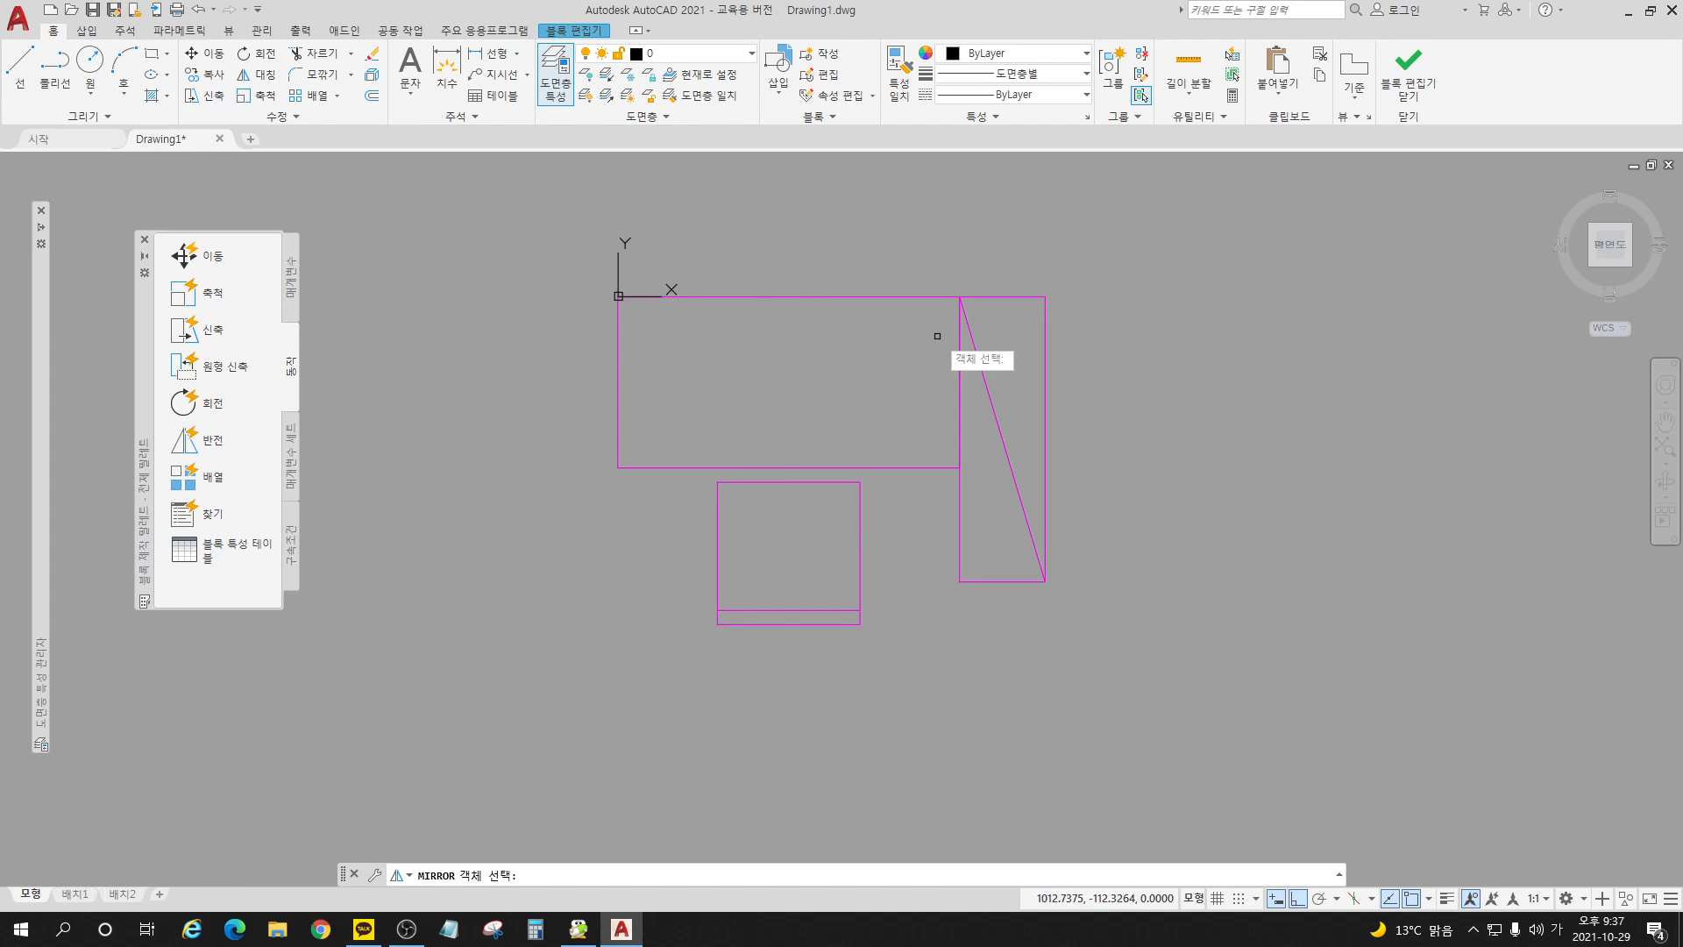
left_click(1186, 255)
left_click(565, 681)
key("Return")
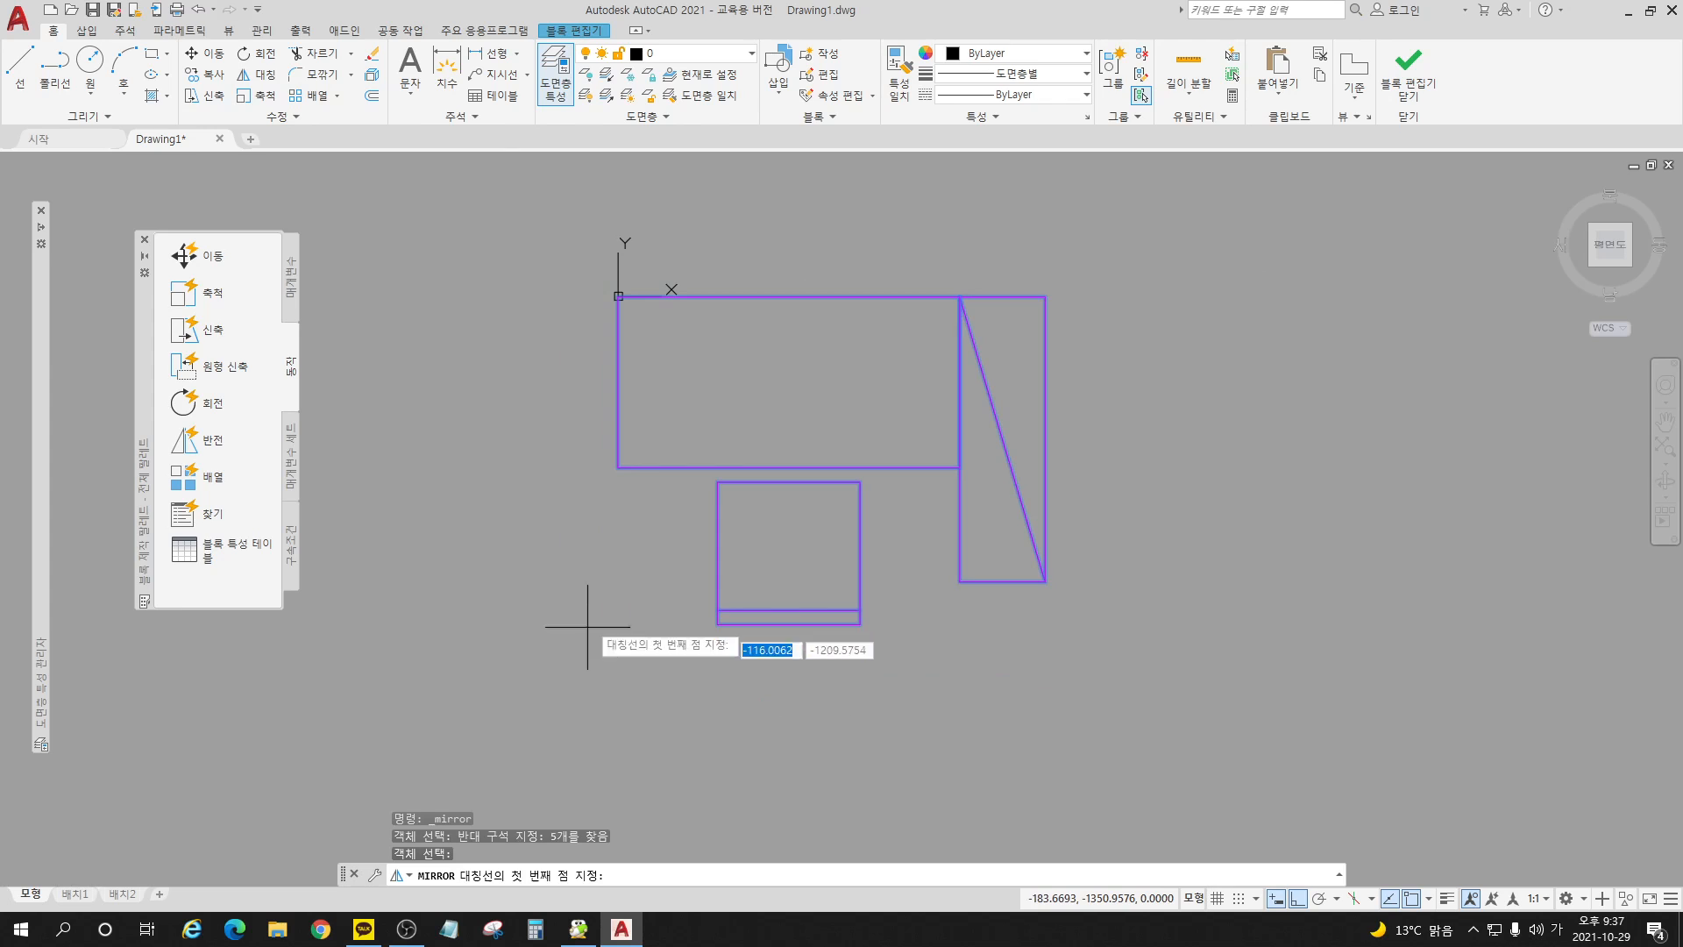
left_click(620, 296)
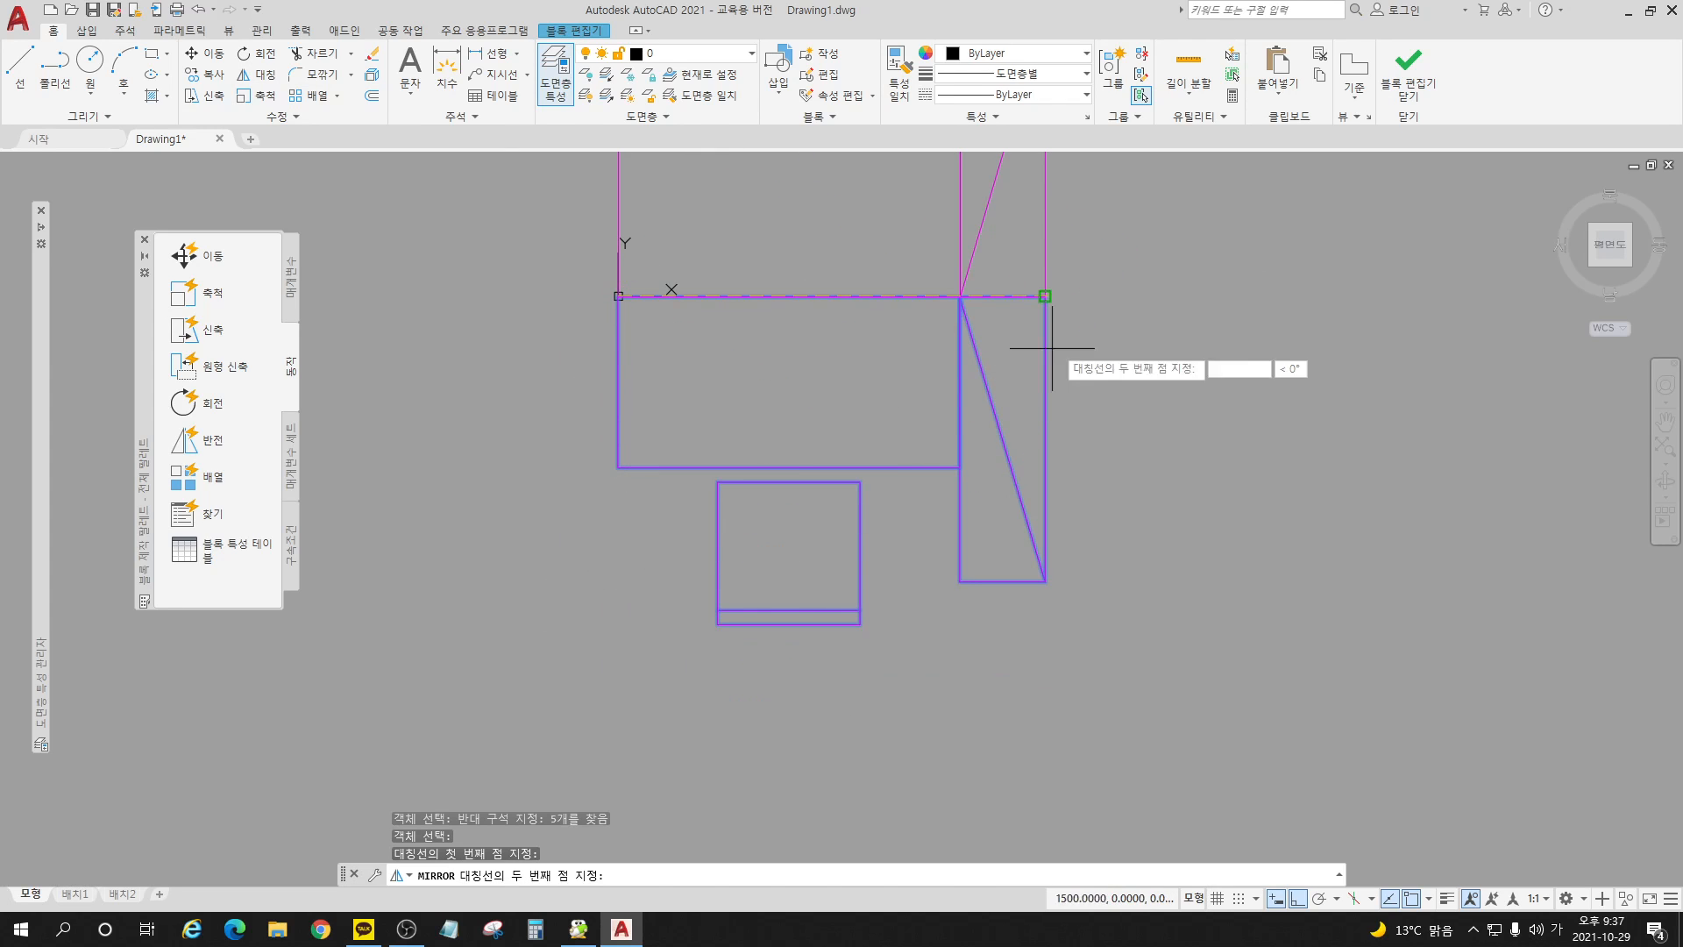
left_click(1108, 301)
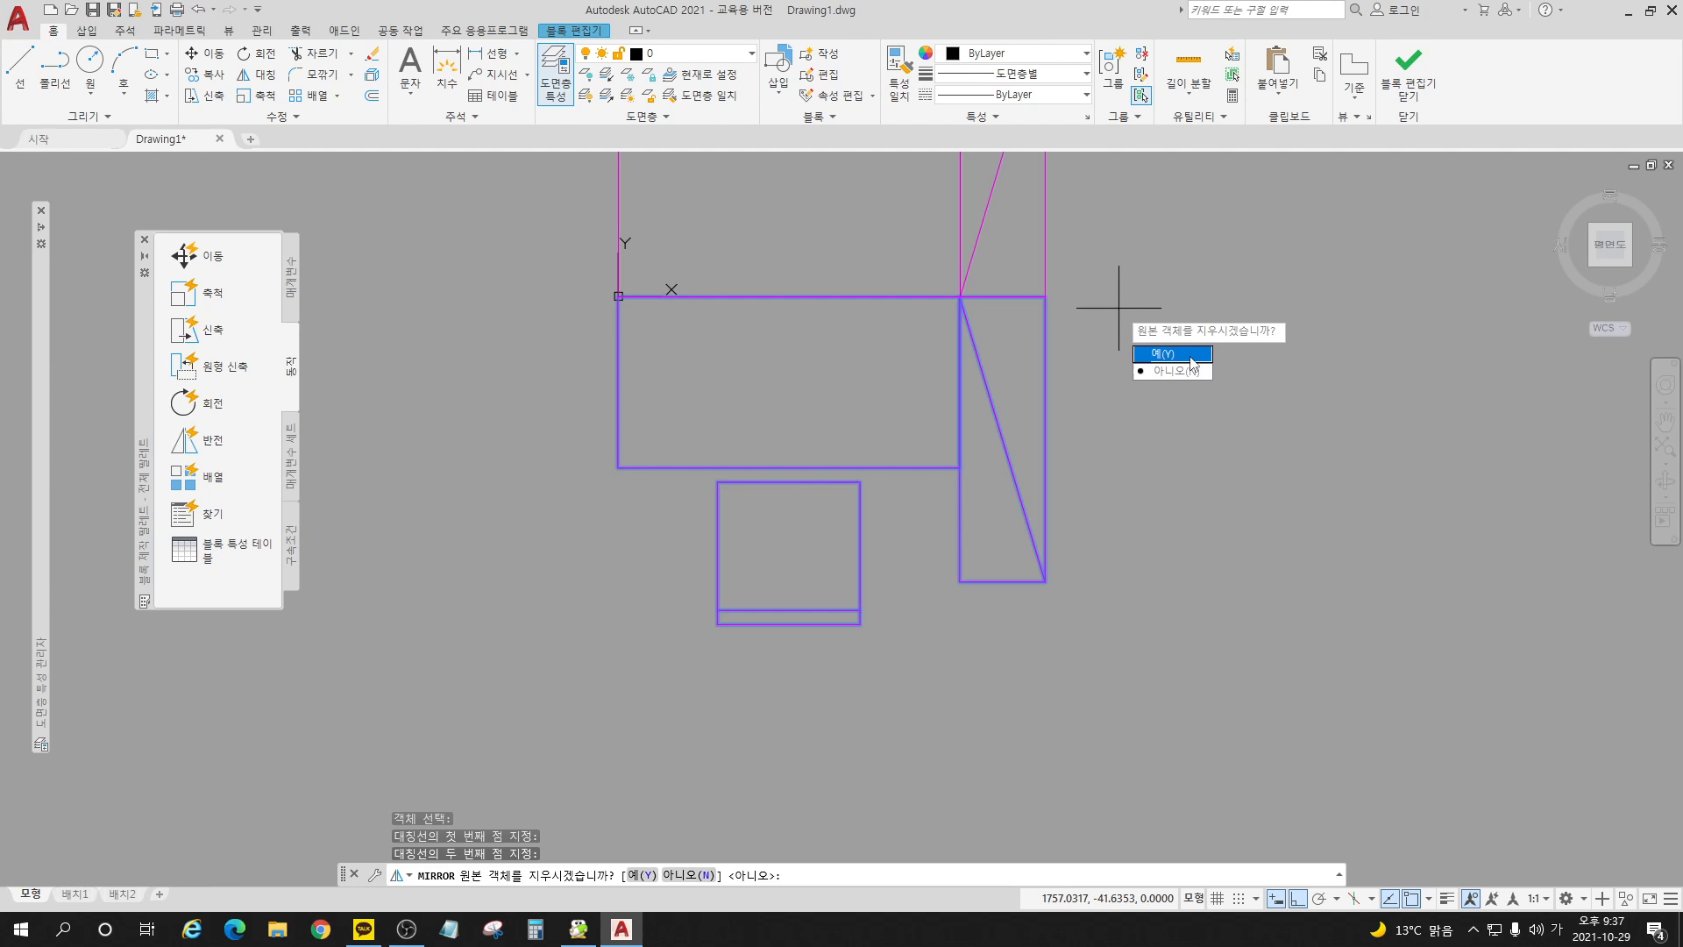
left_click(1192, 356)
Step: Close the block editor and save the mirrored geometry to the desk-set block
mouse_move(892, 373)
middle_mouse_down()
mouse_move(855, 481)
mouse_move(859, 623)
middle_mouse_up()
scroll(965, 544, "down", 3)
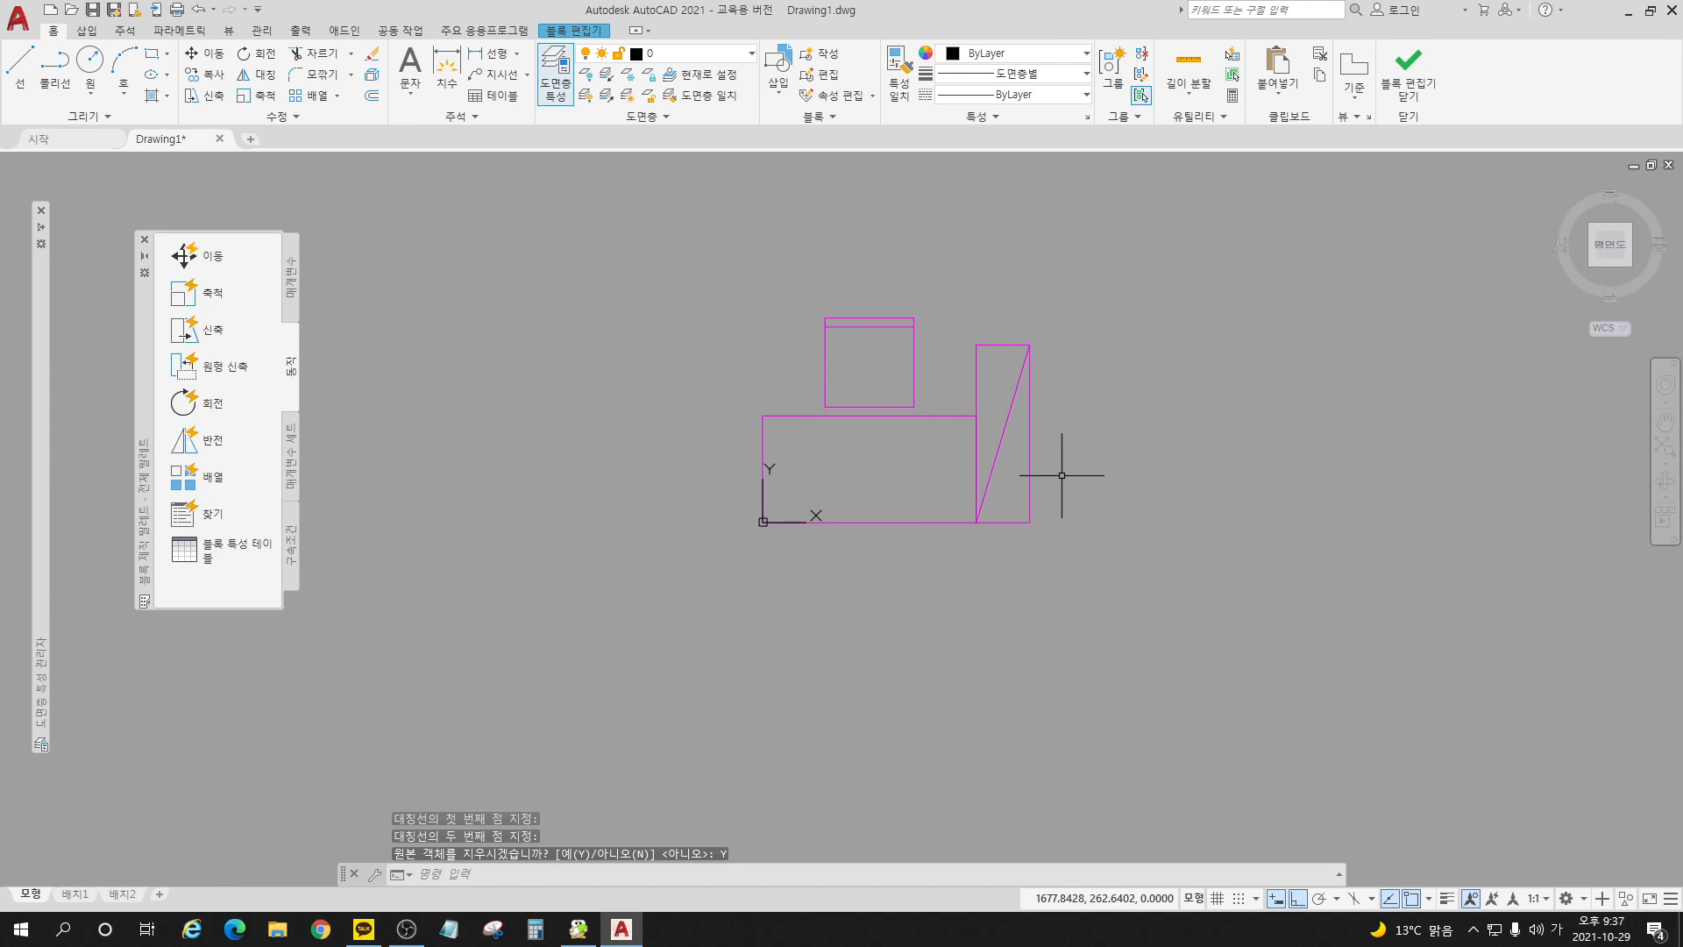
left_click(1418, 77)
left_click(864, 438)
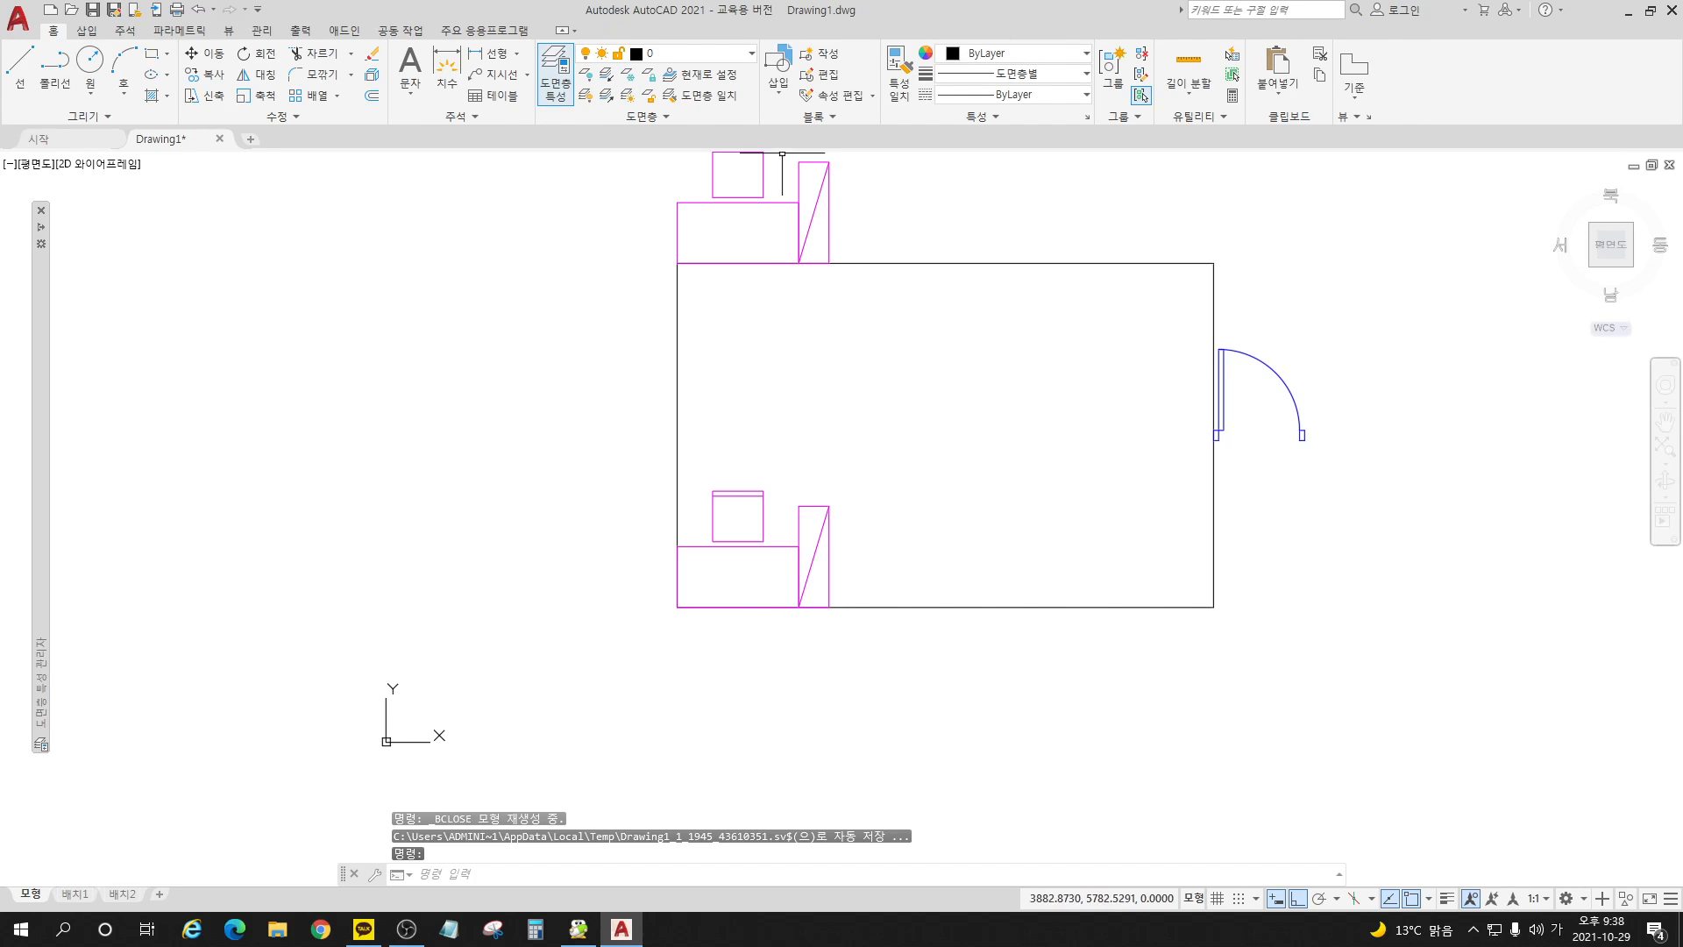
Step: Undo the mirroring of the desk-set block definition
middle_click_drag(809, 425, 783, 474)
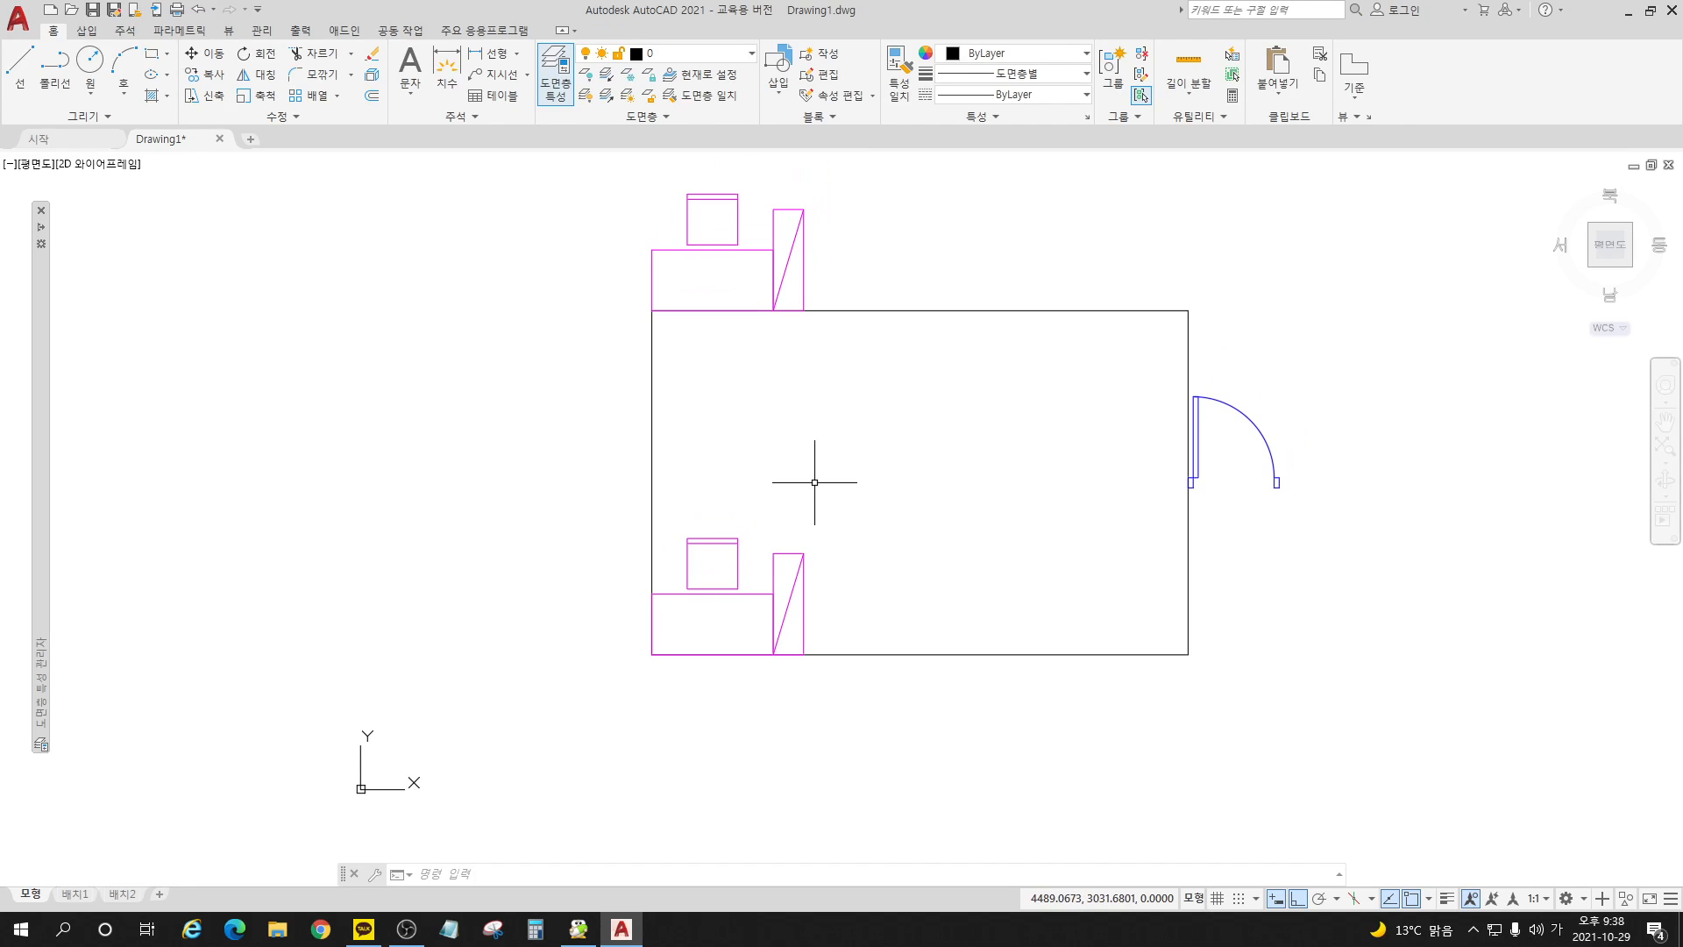
key("ctrl+z")
key("ctrl+z")
key("ctrl+z")
key("ctrl+z")
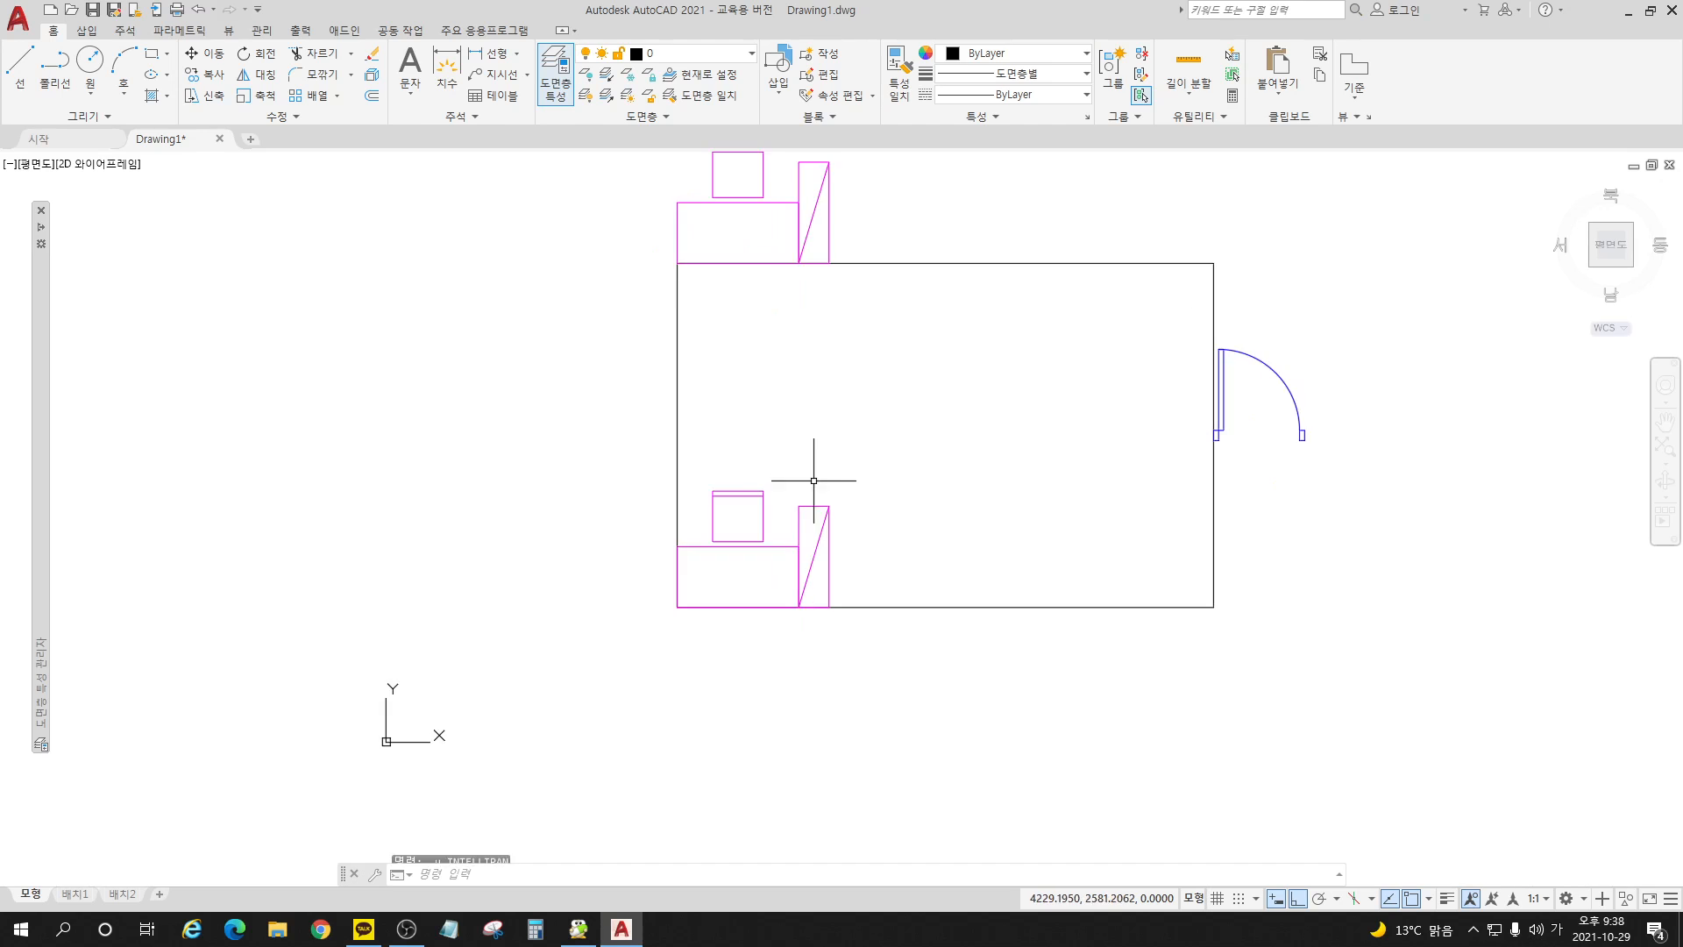
key("ctrl+z")
key("ctrl+z")
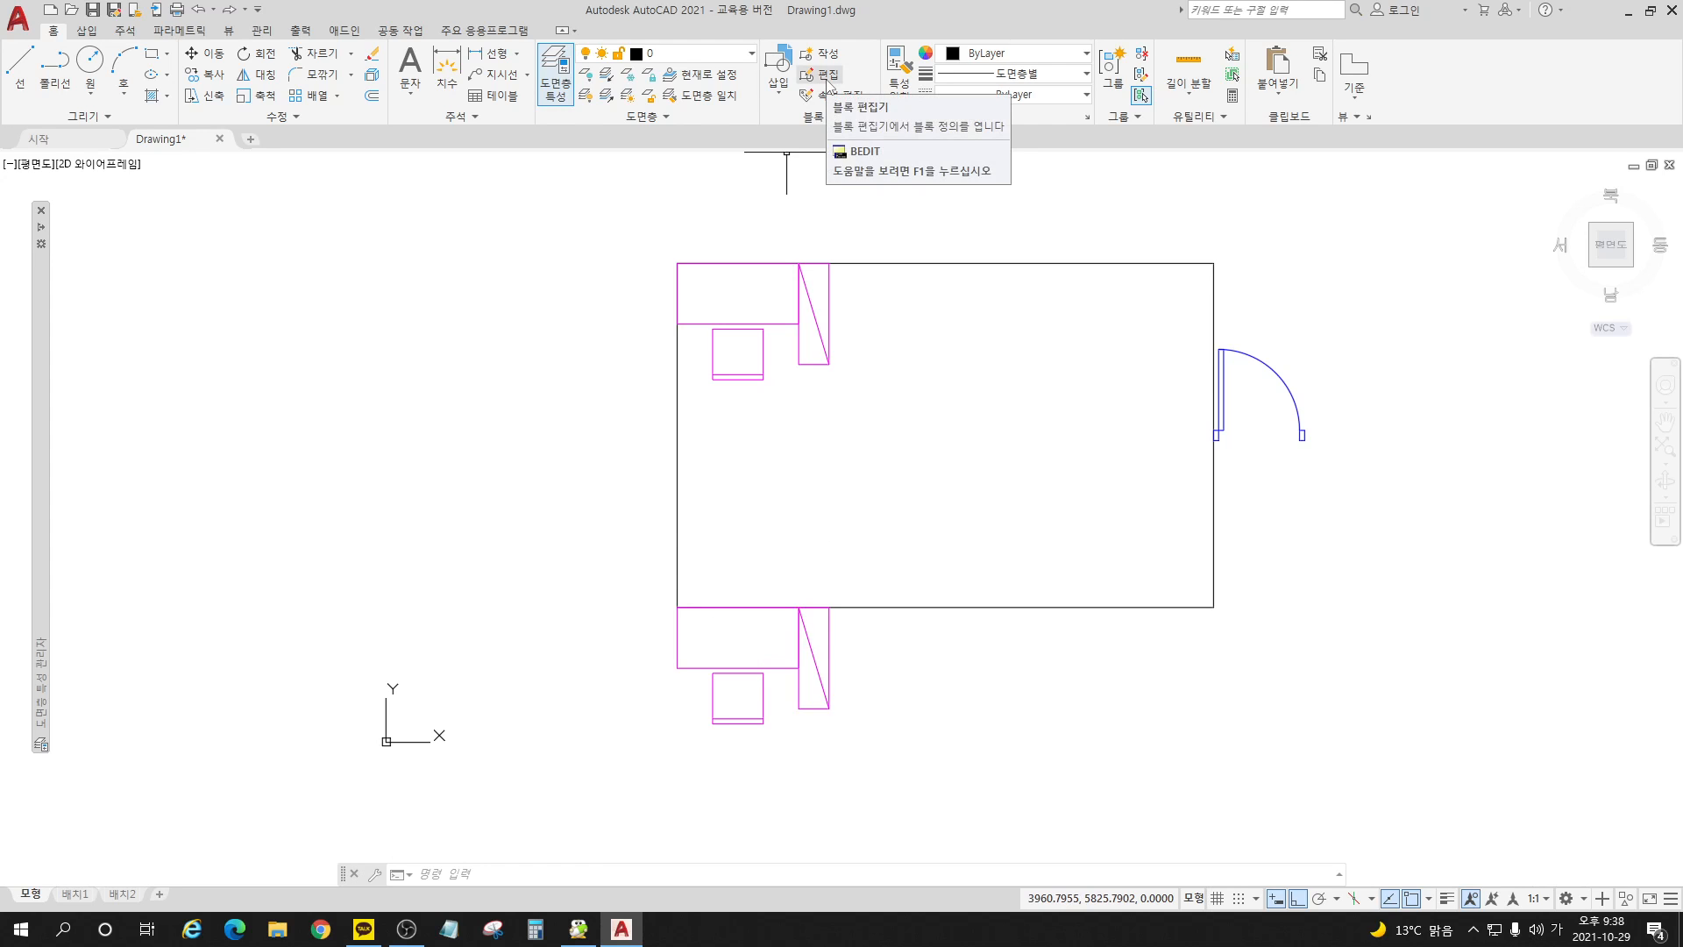
Step: Reopen the block 책상세트_기숙사용 for editing its definition
left_click(827, 82)
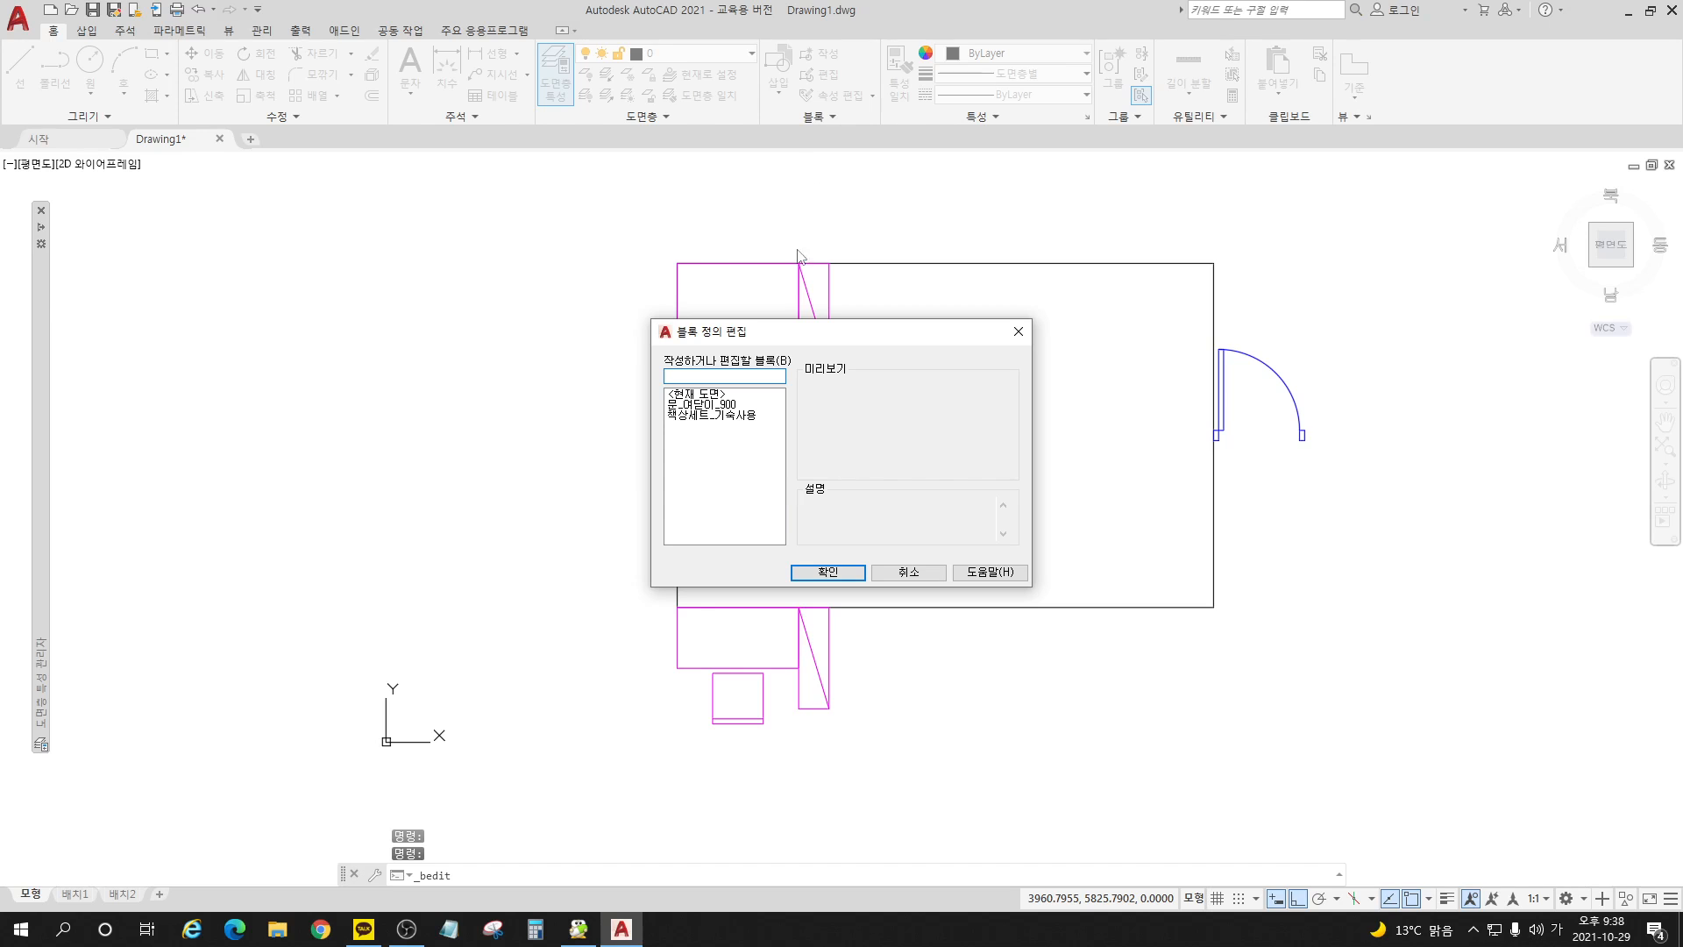
left_click(727, 416)
left_click(829, 573)
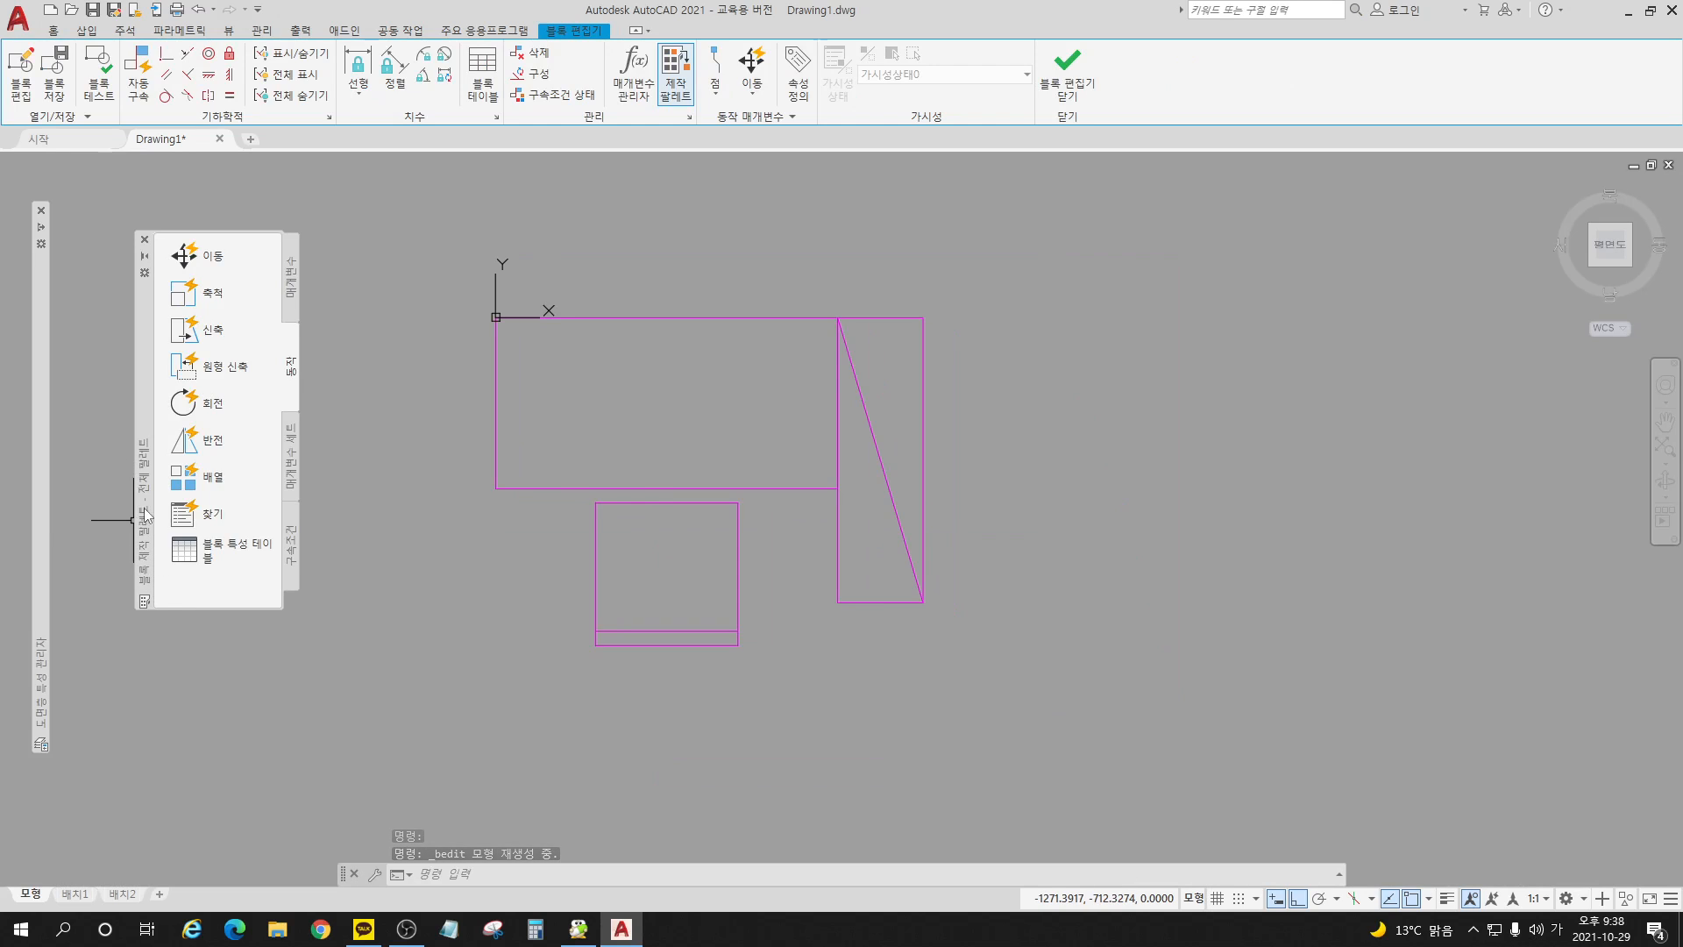
left_click(296, 304)
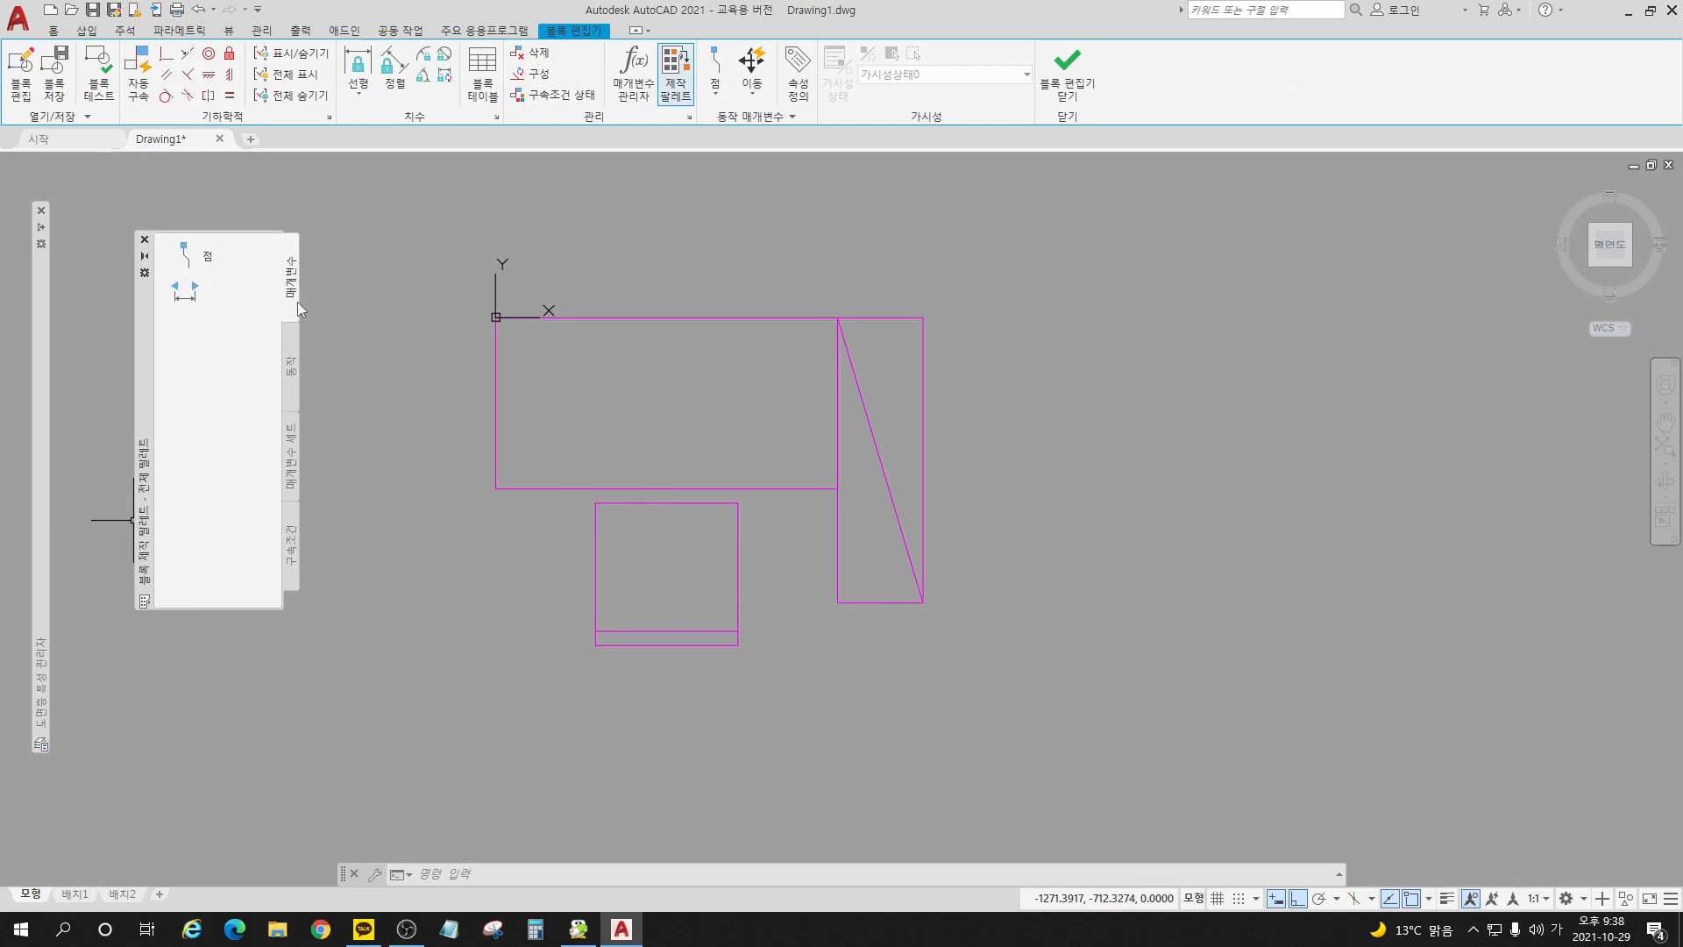
left_click(293, 365)
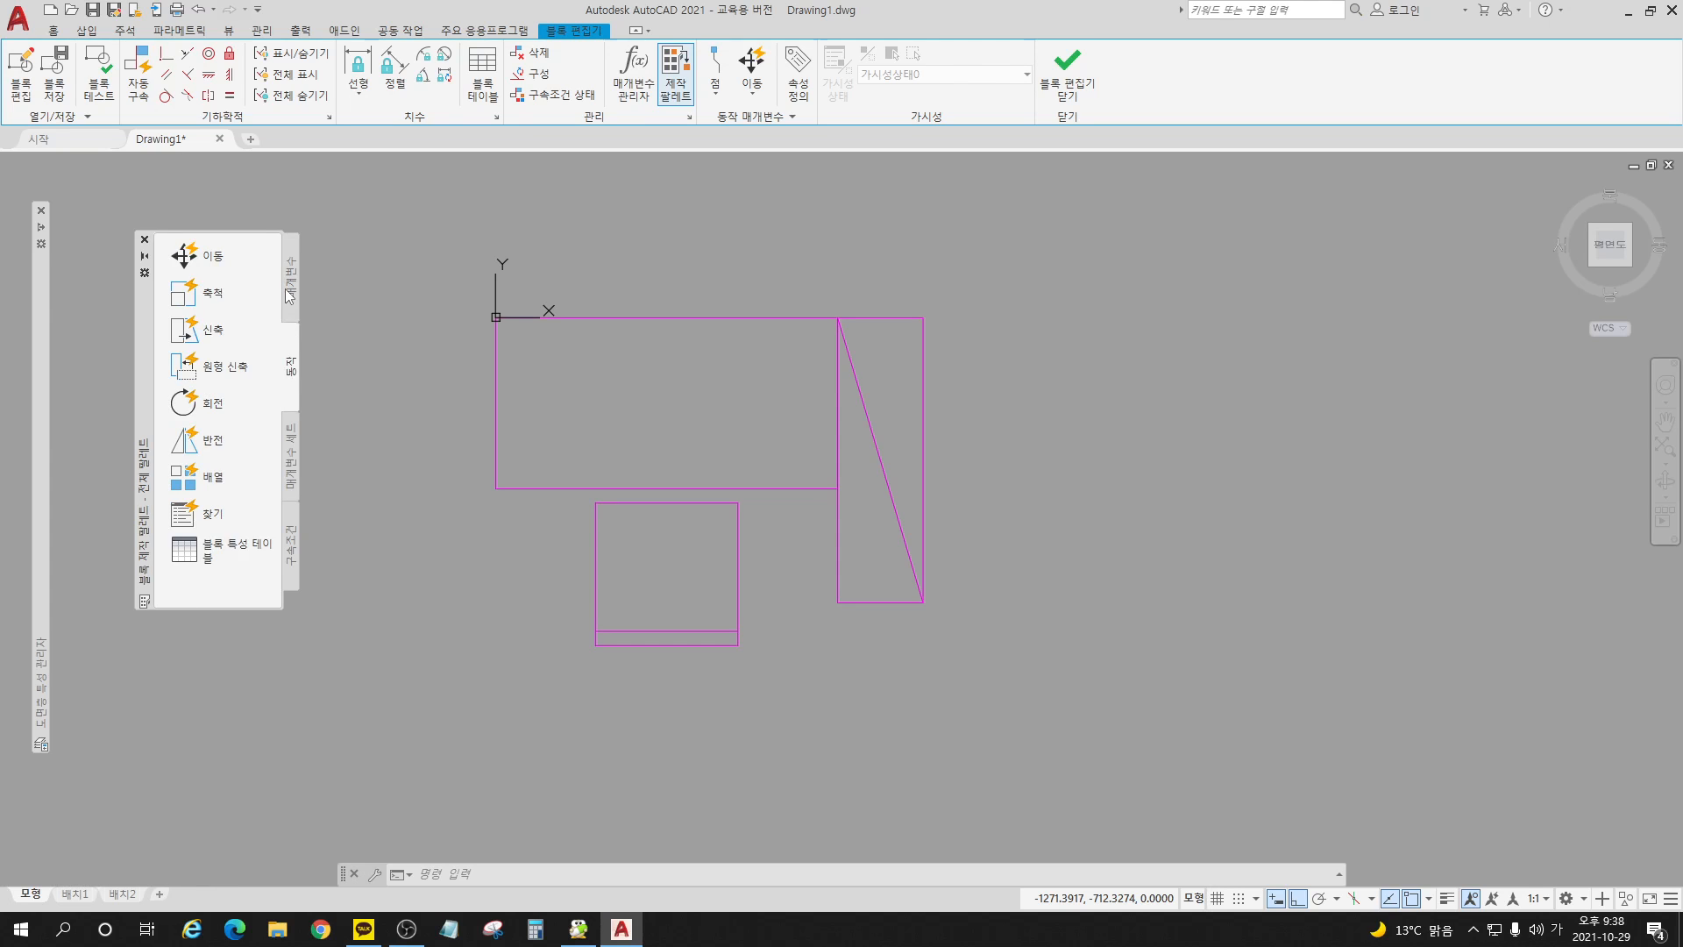
left_click(296, 281)
left_click(294, 368)
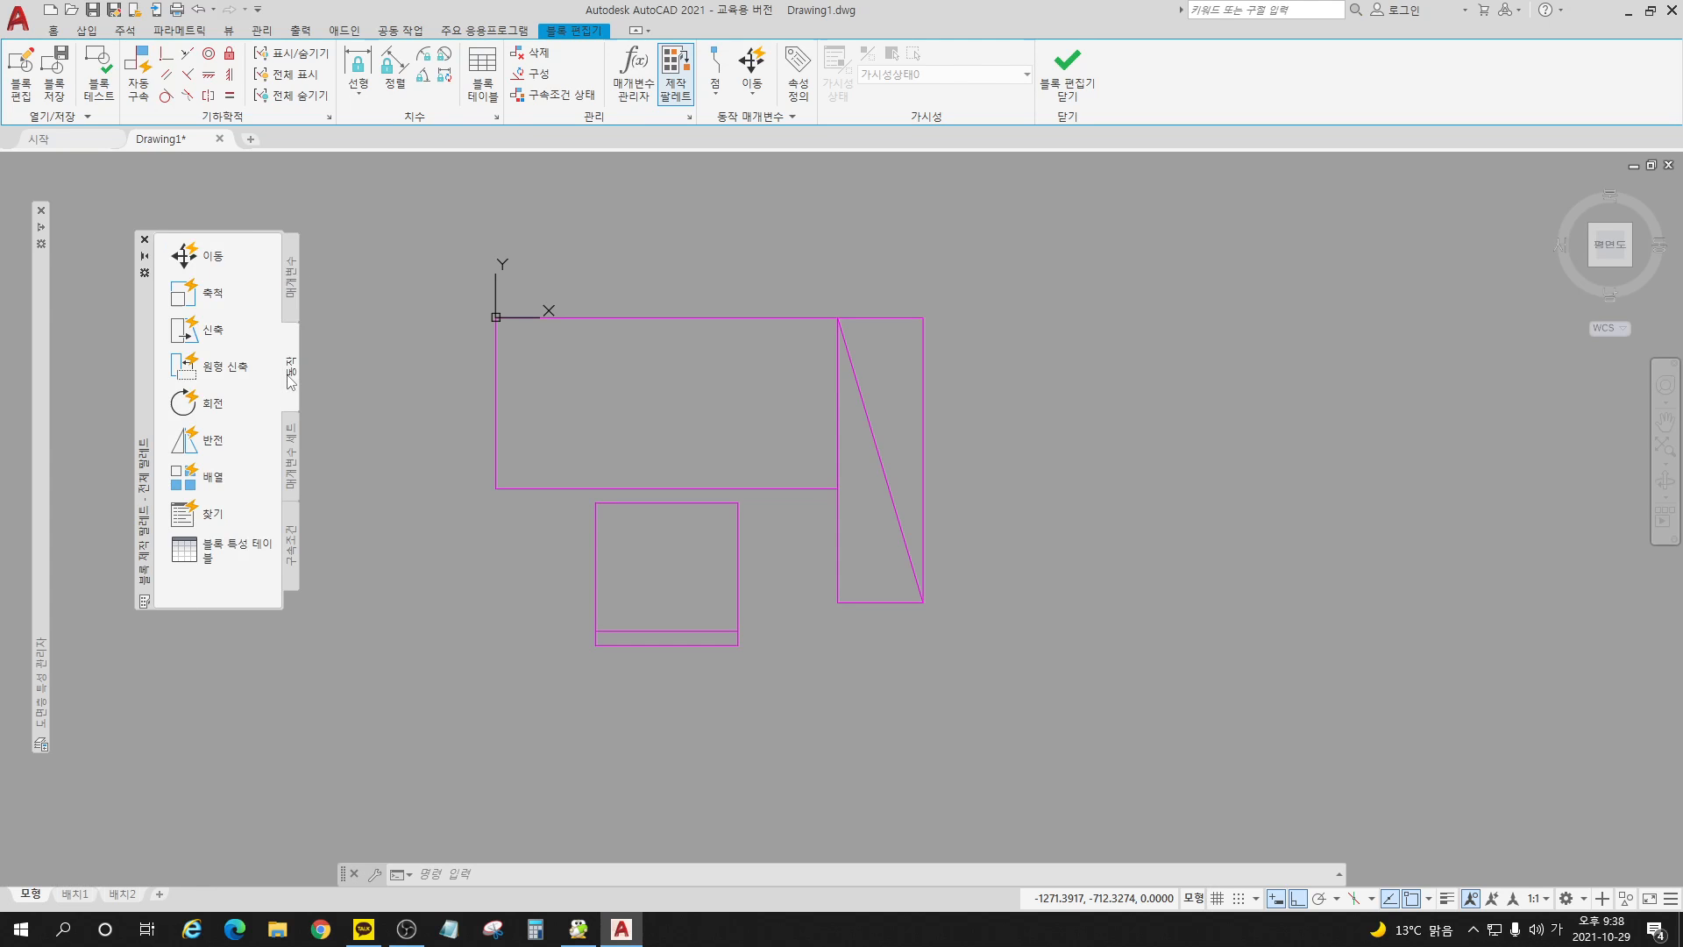
Step: Add a flip parameter with its reflection line along the desk set's upper edge, placing the label just beyond the bookcase's upper outer corner
left_click(295, 283)
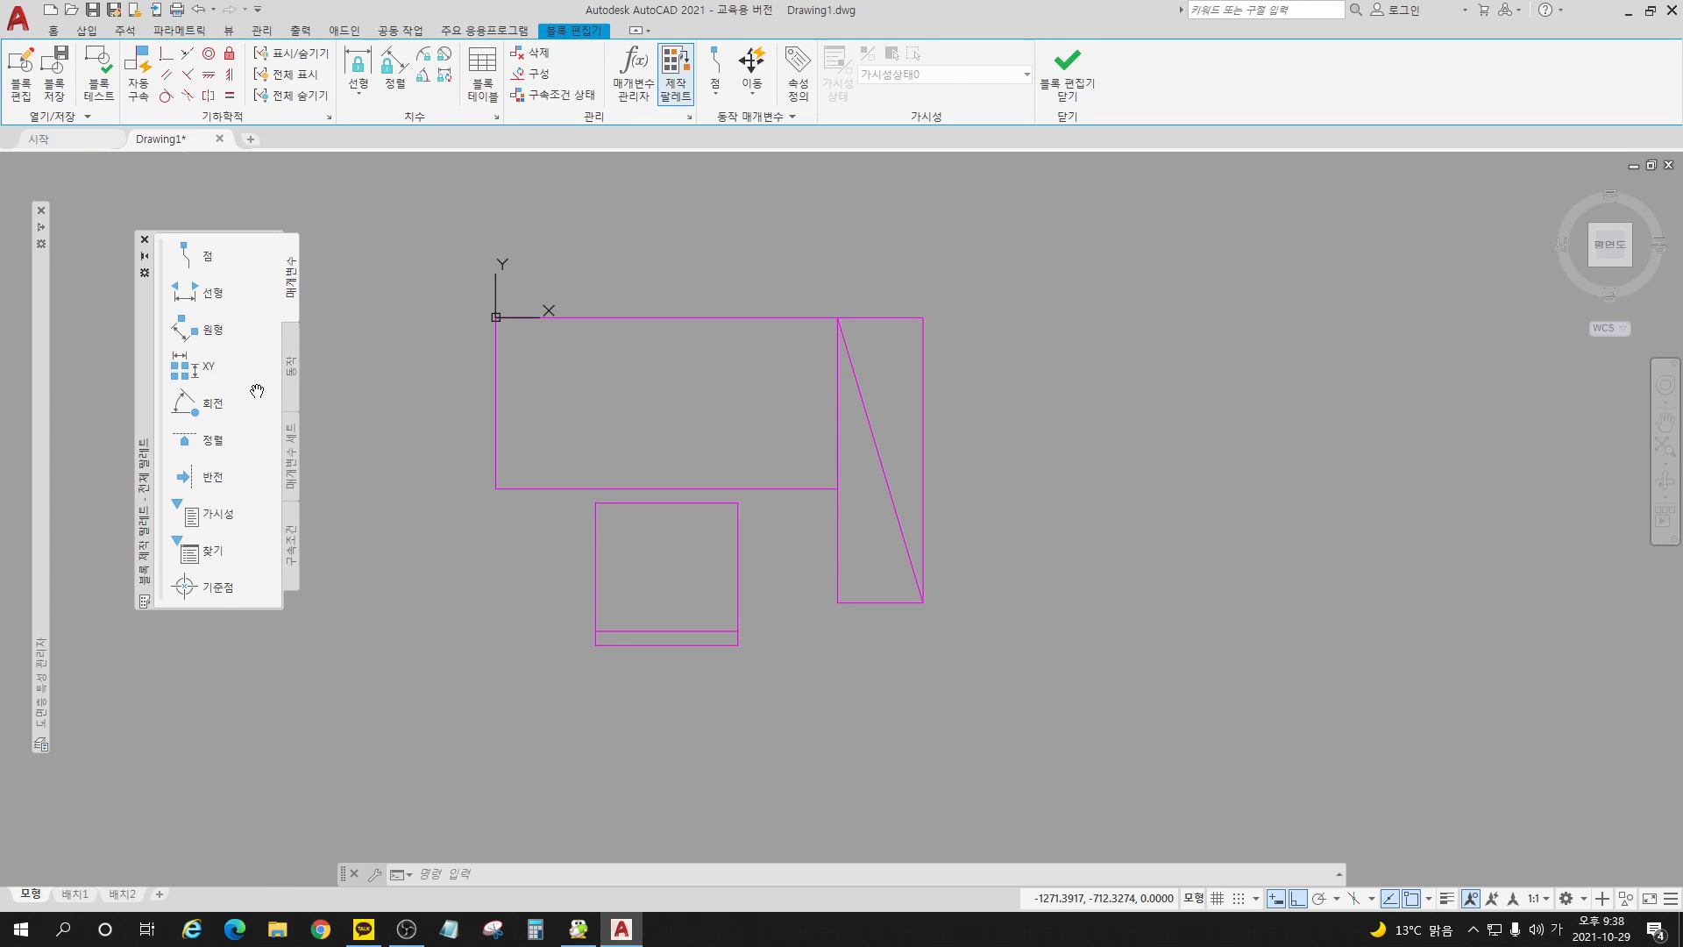
left_click(214, 478)
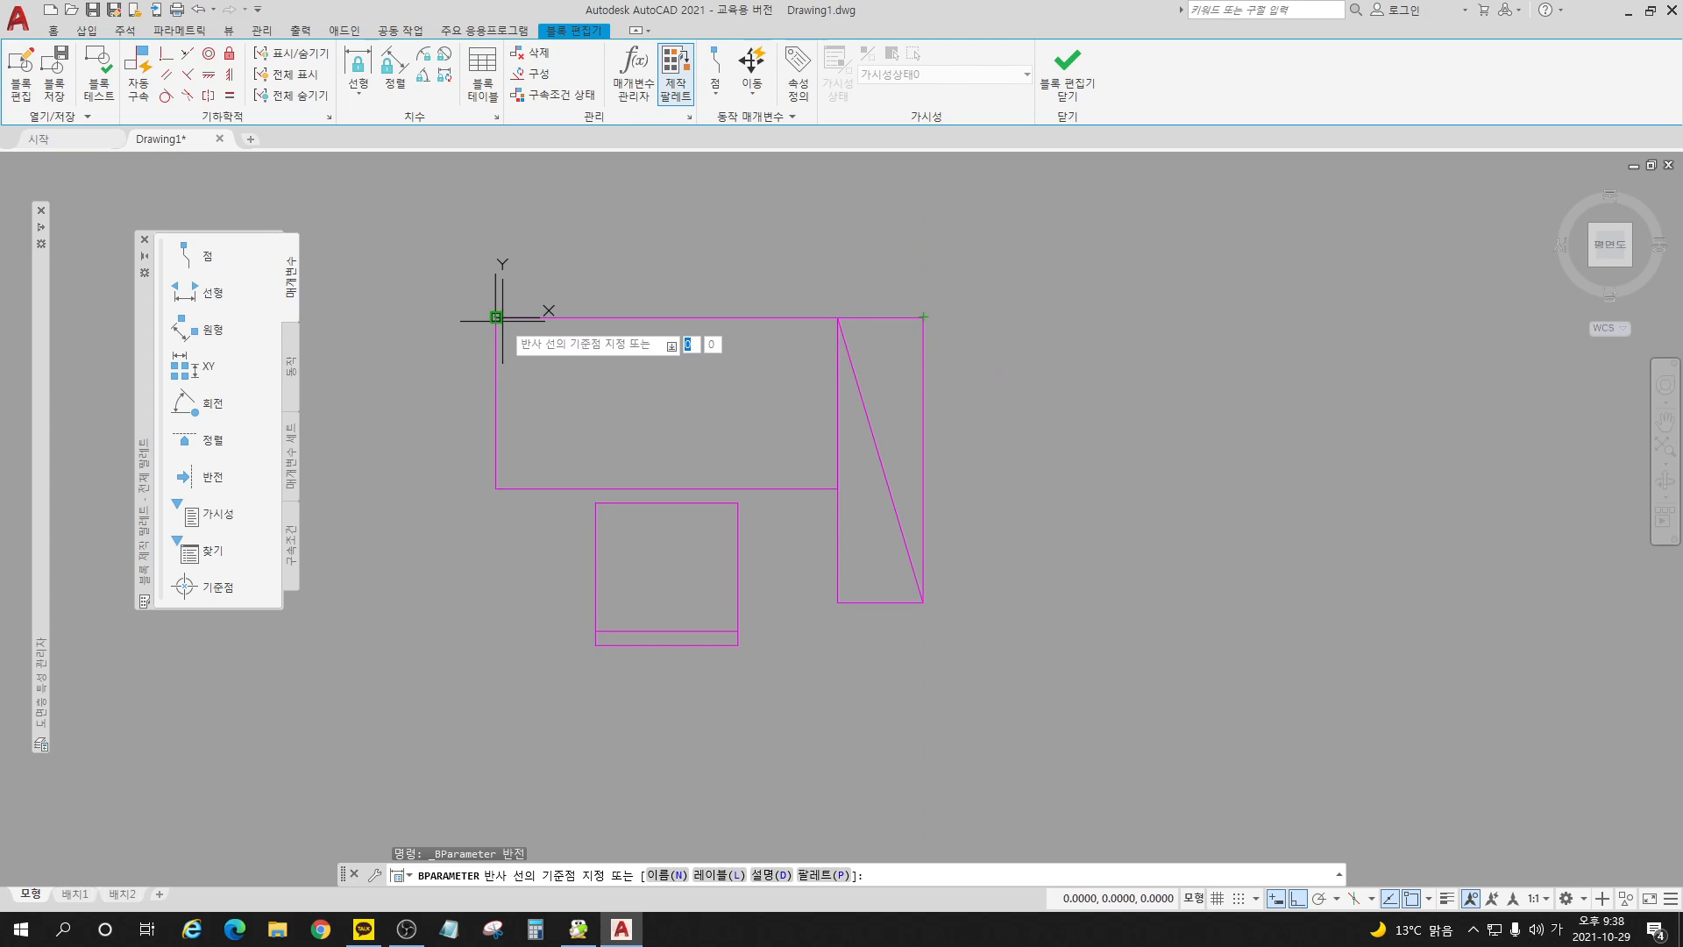
left_click(497, 318)
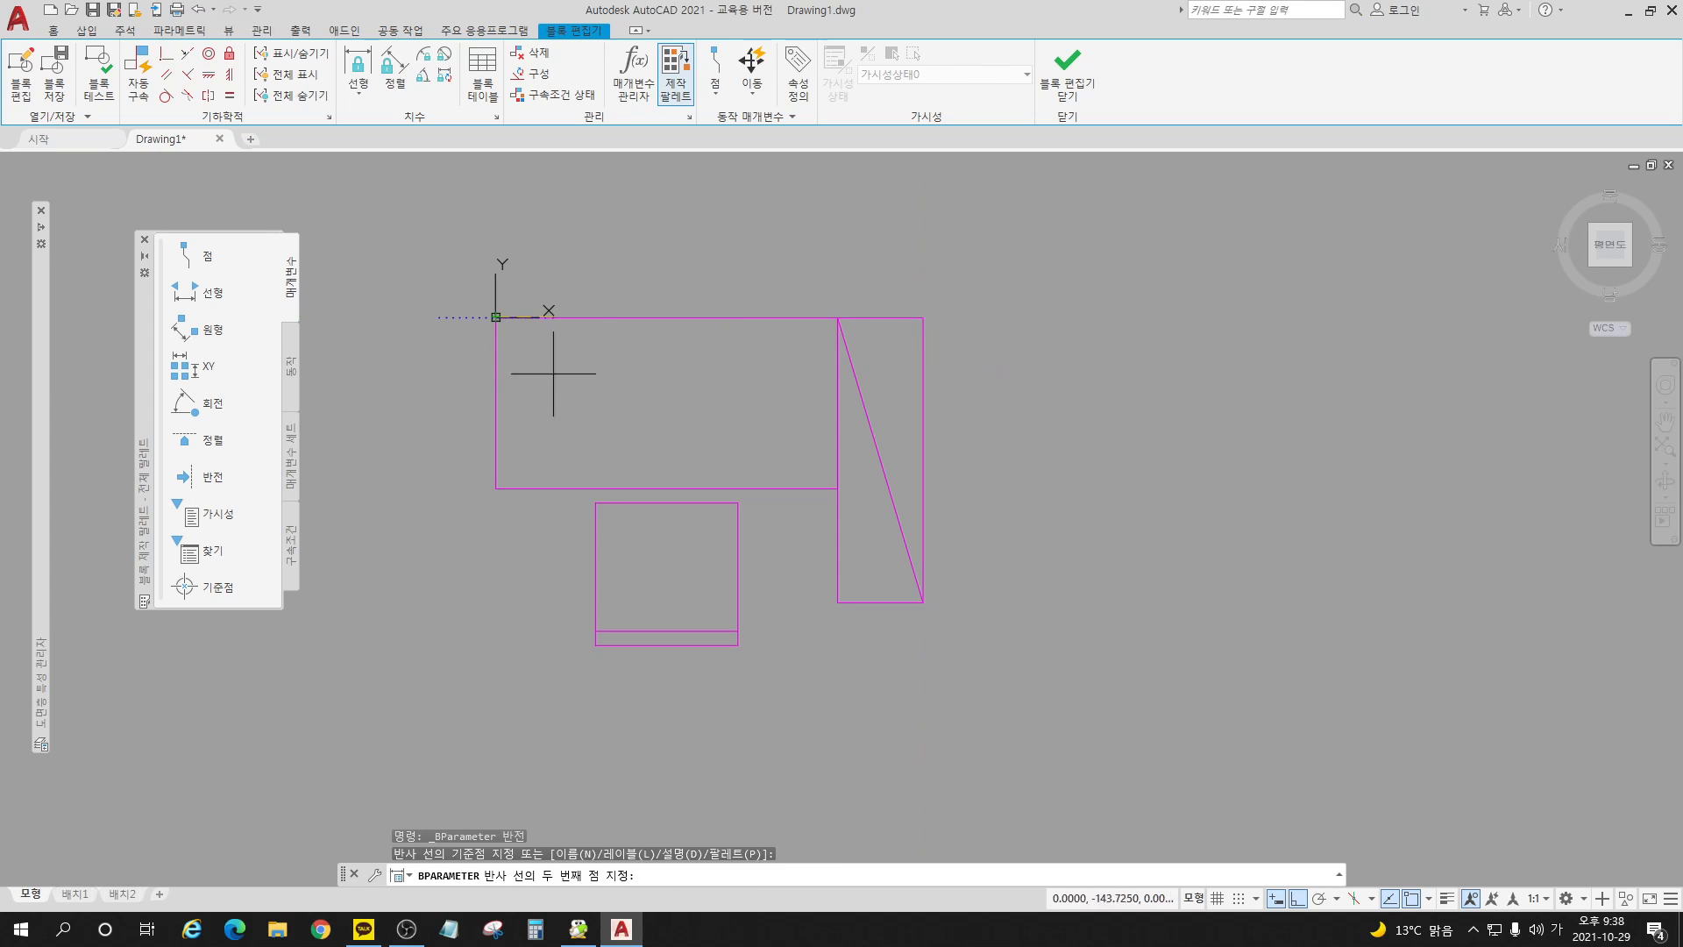
left_click(923, 318)
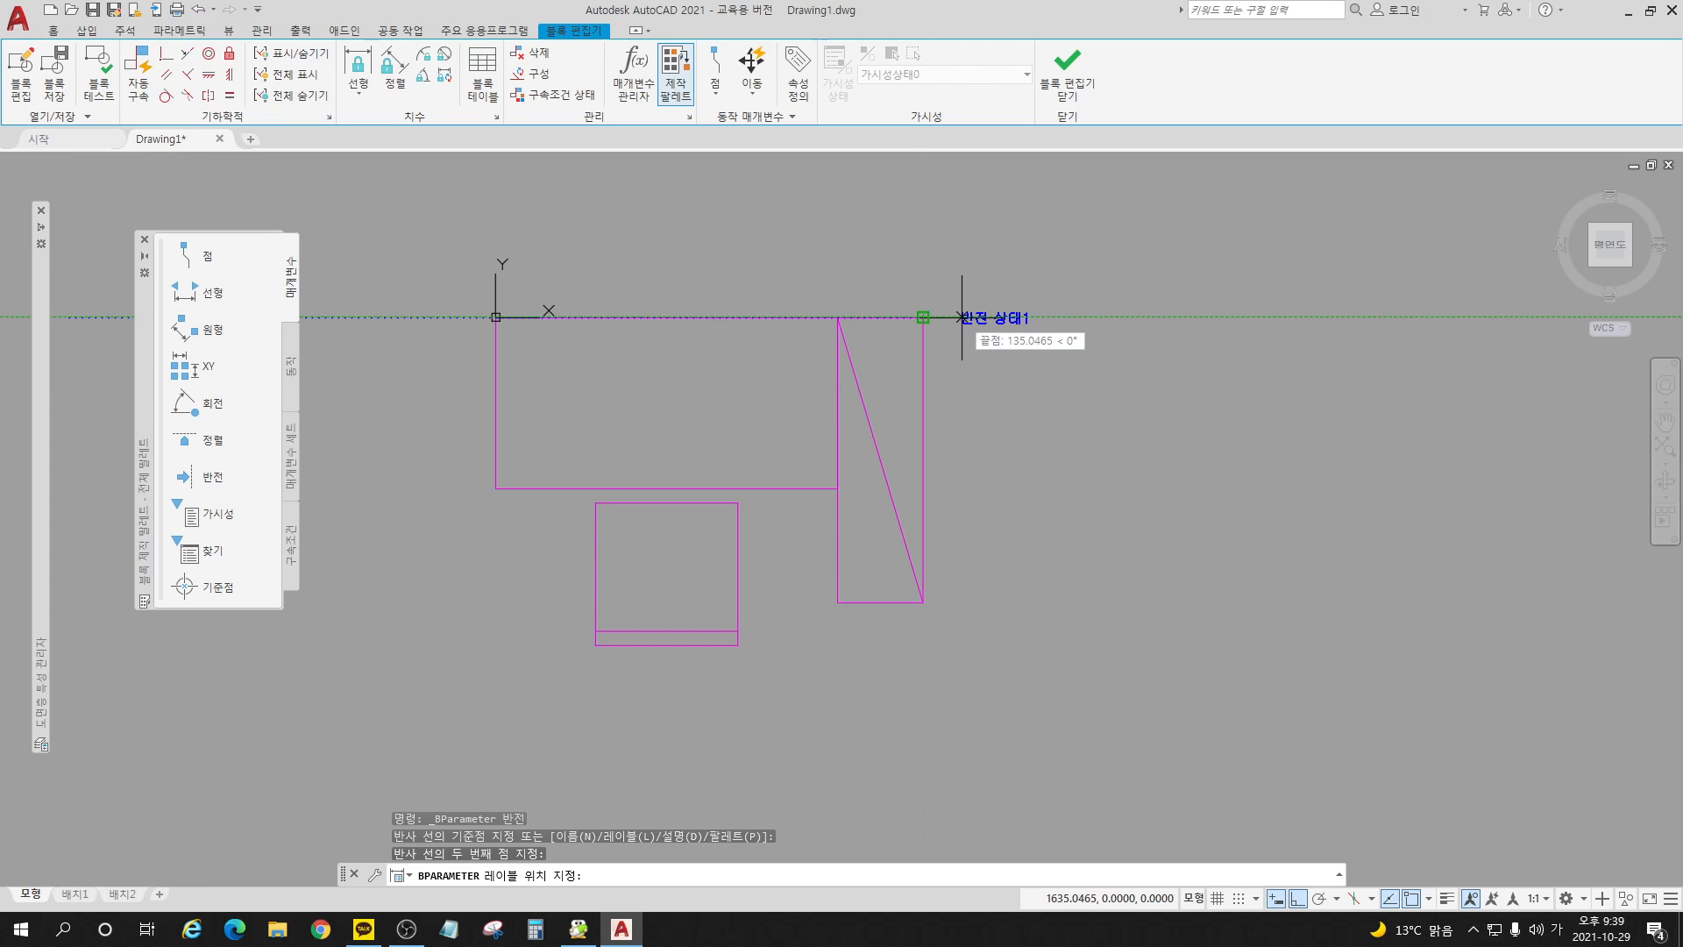
left_click(959, 317)
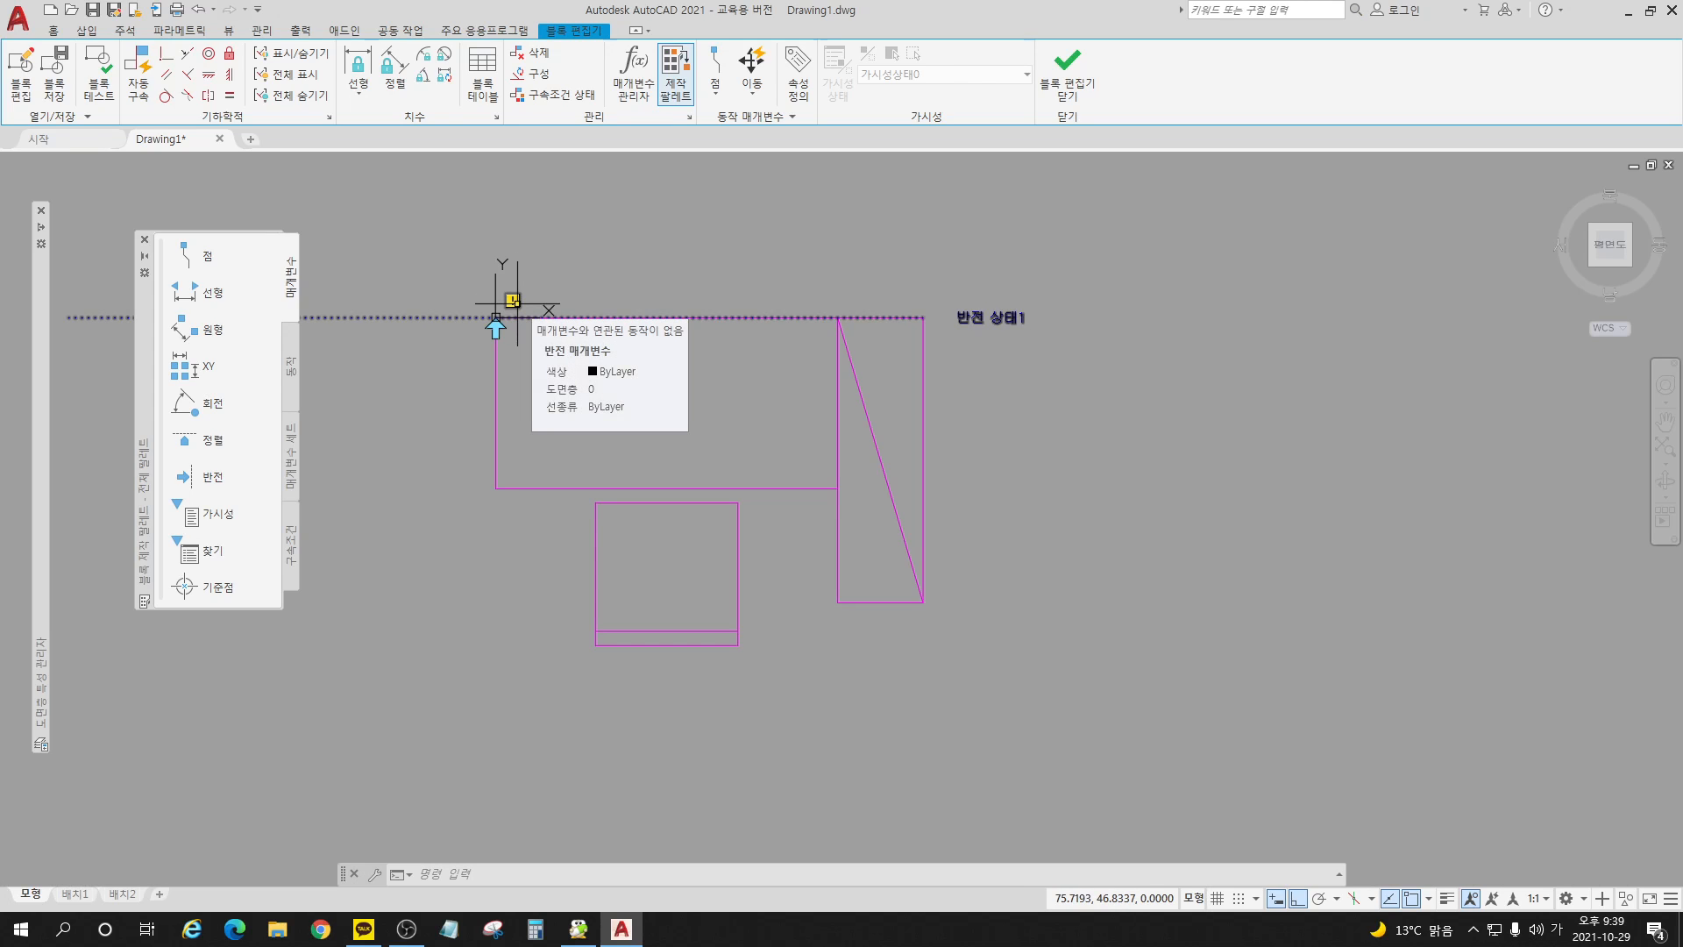
Step: Add a flip action to the flip parameter for the desk, chair and bookcase objects, and save the block while closing the editor
left_click(295, 372)
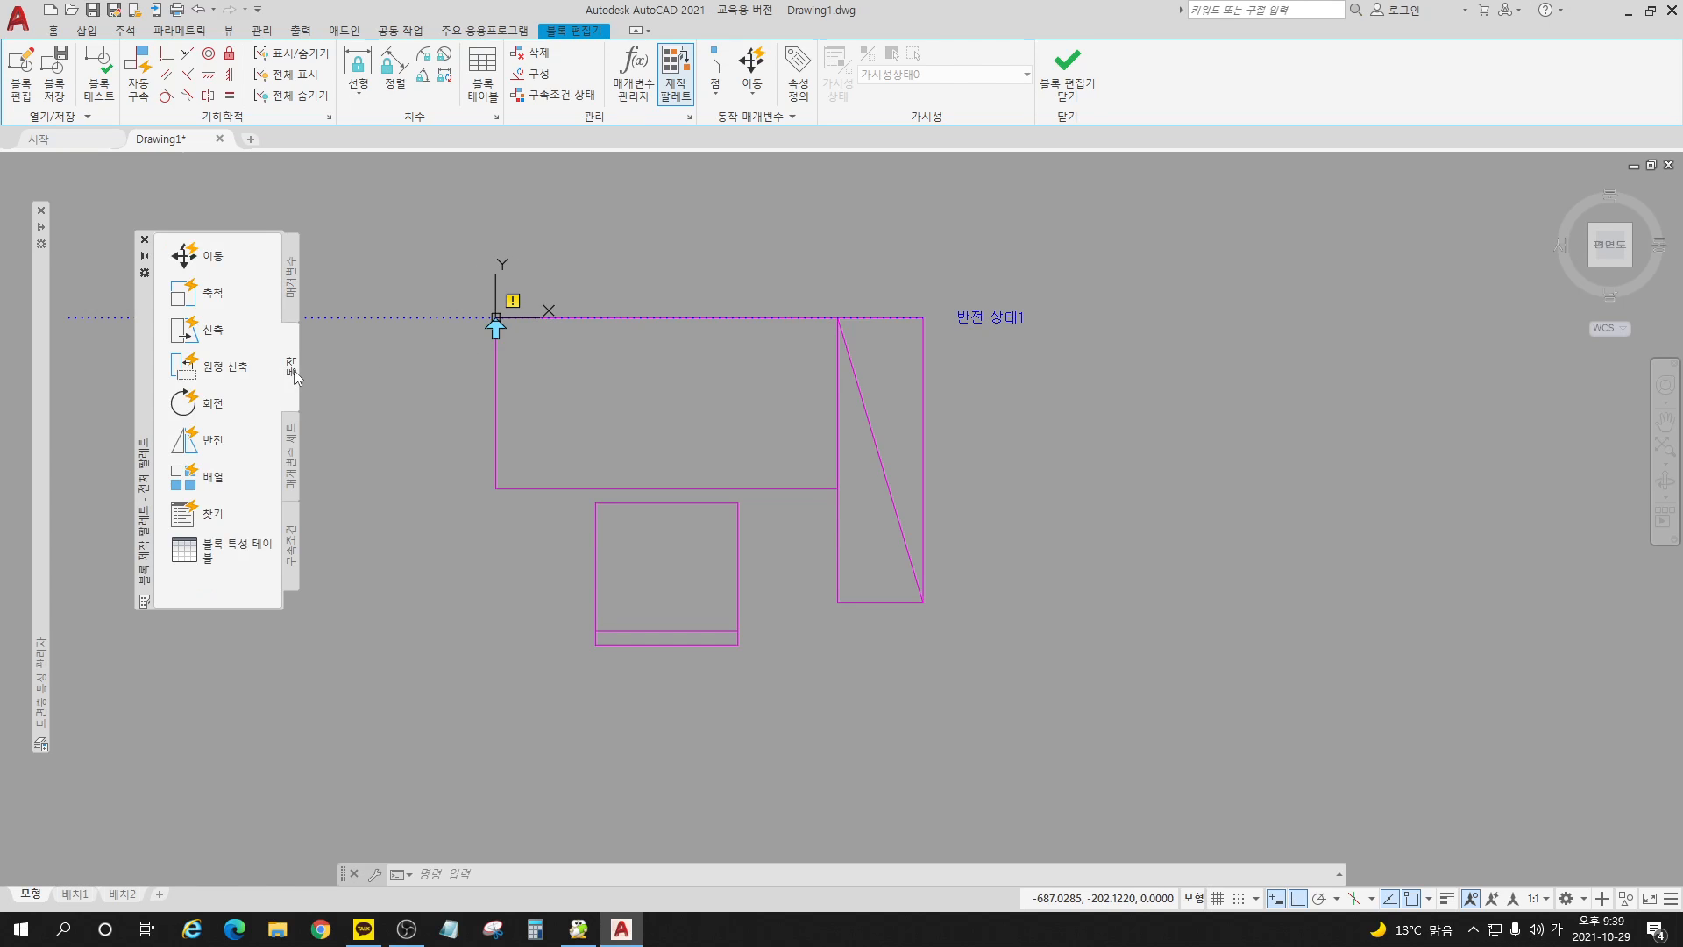
left_click(219, 445)
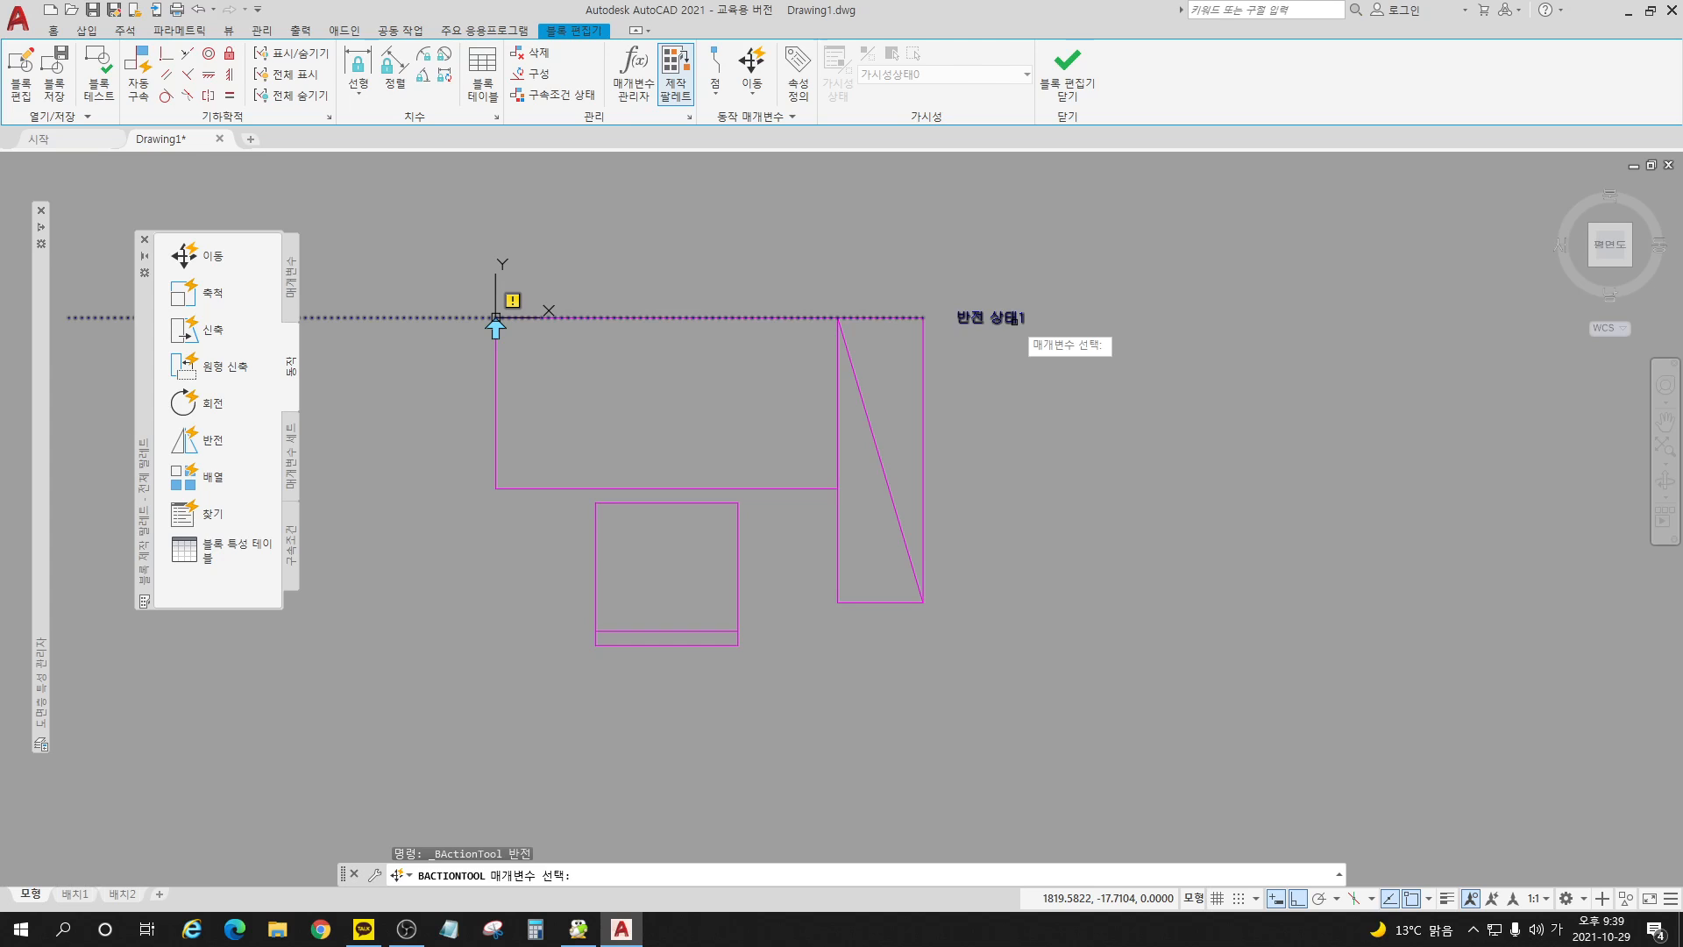
left_click(1015, 324)
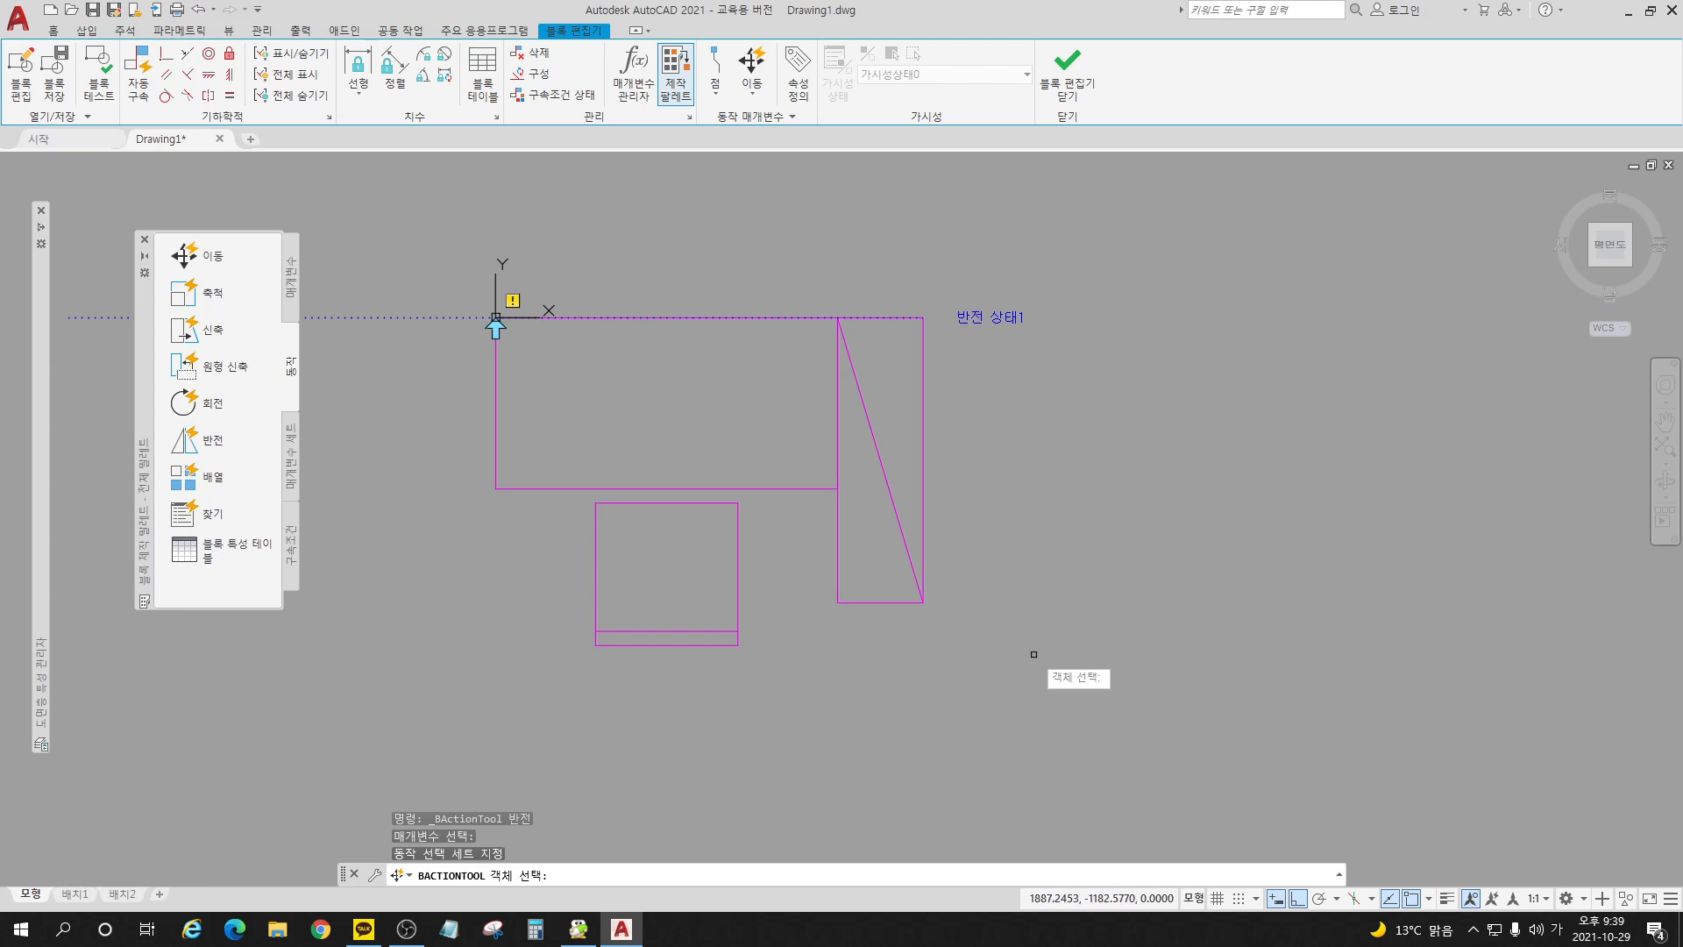
left_click(812, 708)
left_click(554, 482)
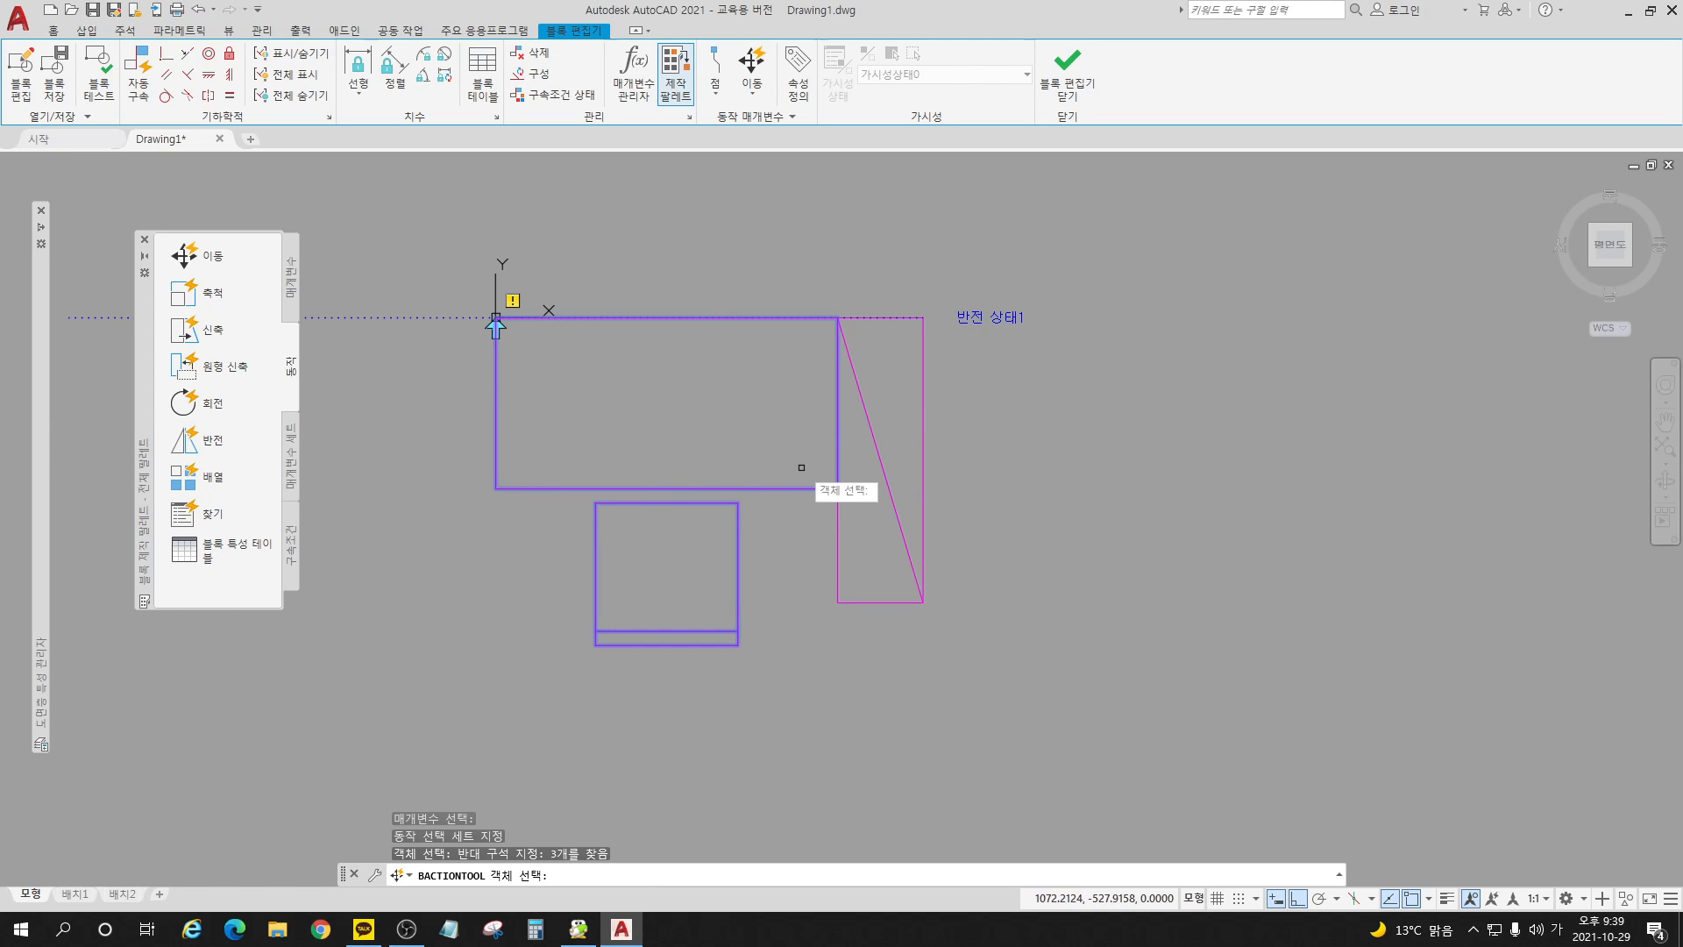
left_click(980, 649)
left_click(763, 419)
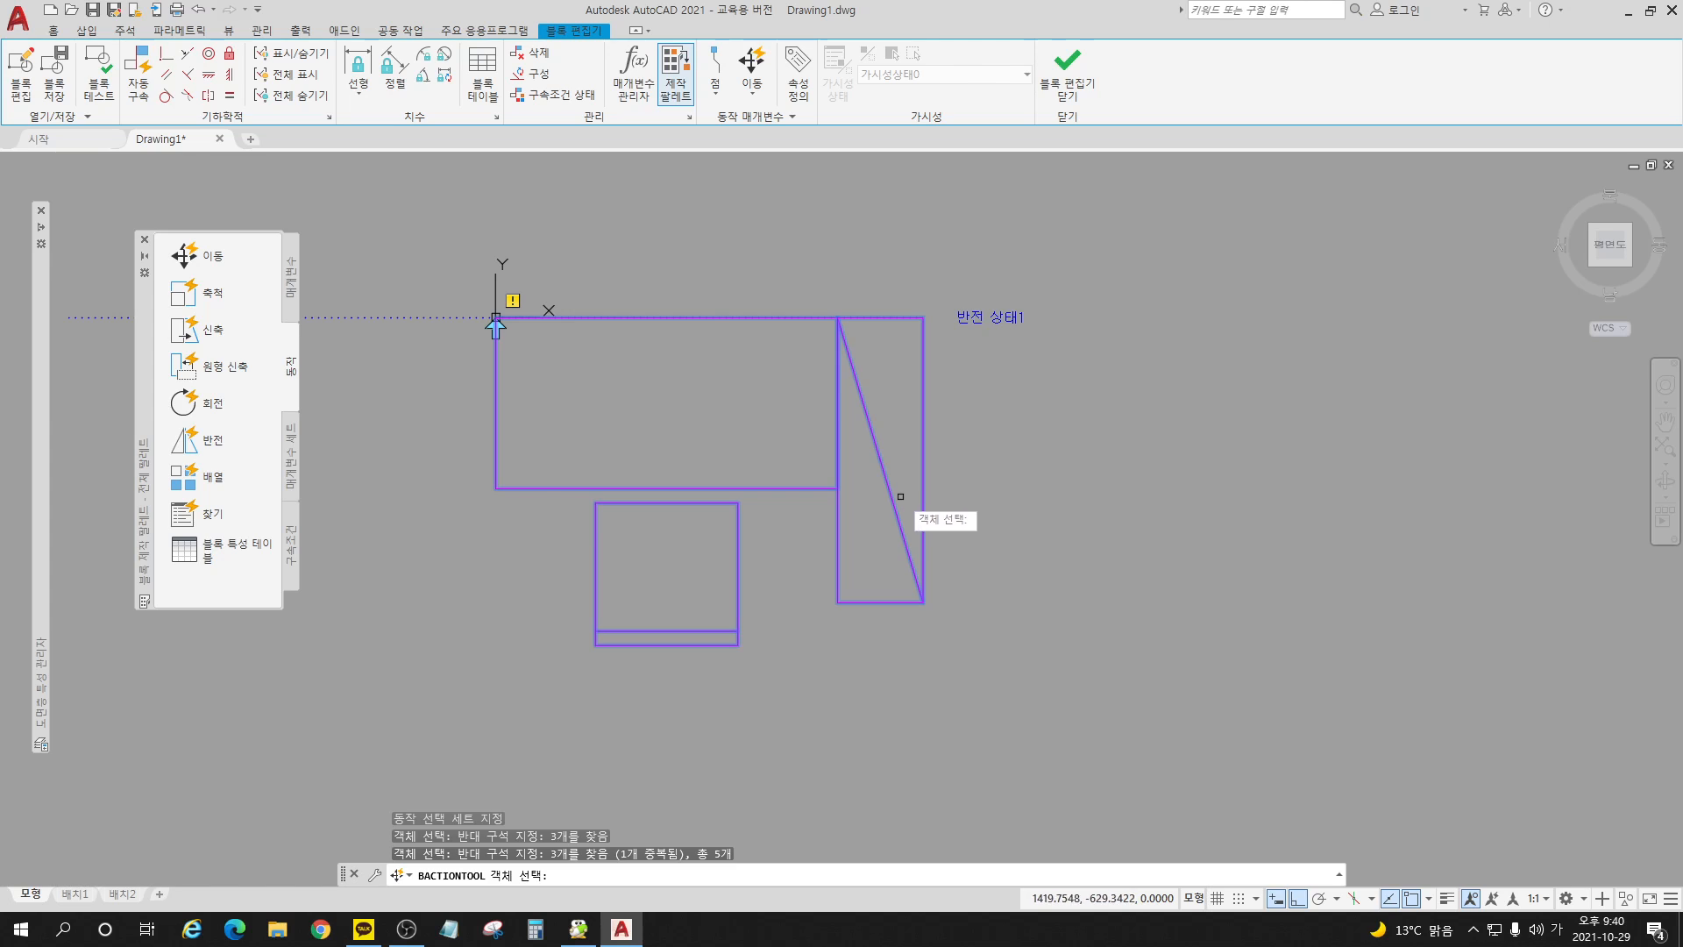
key("Return")
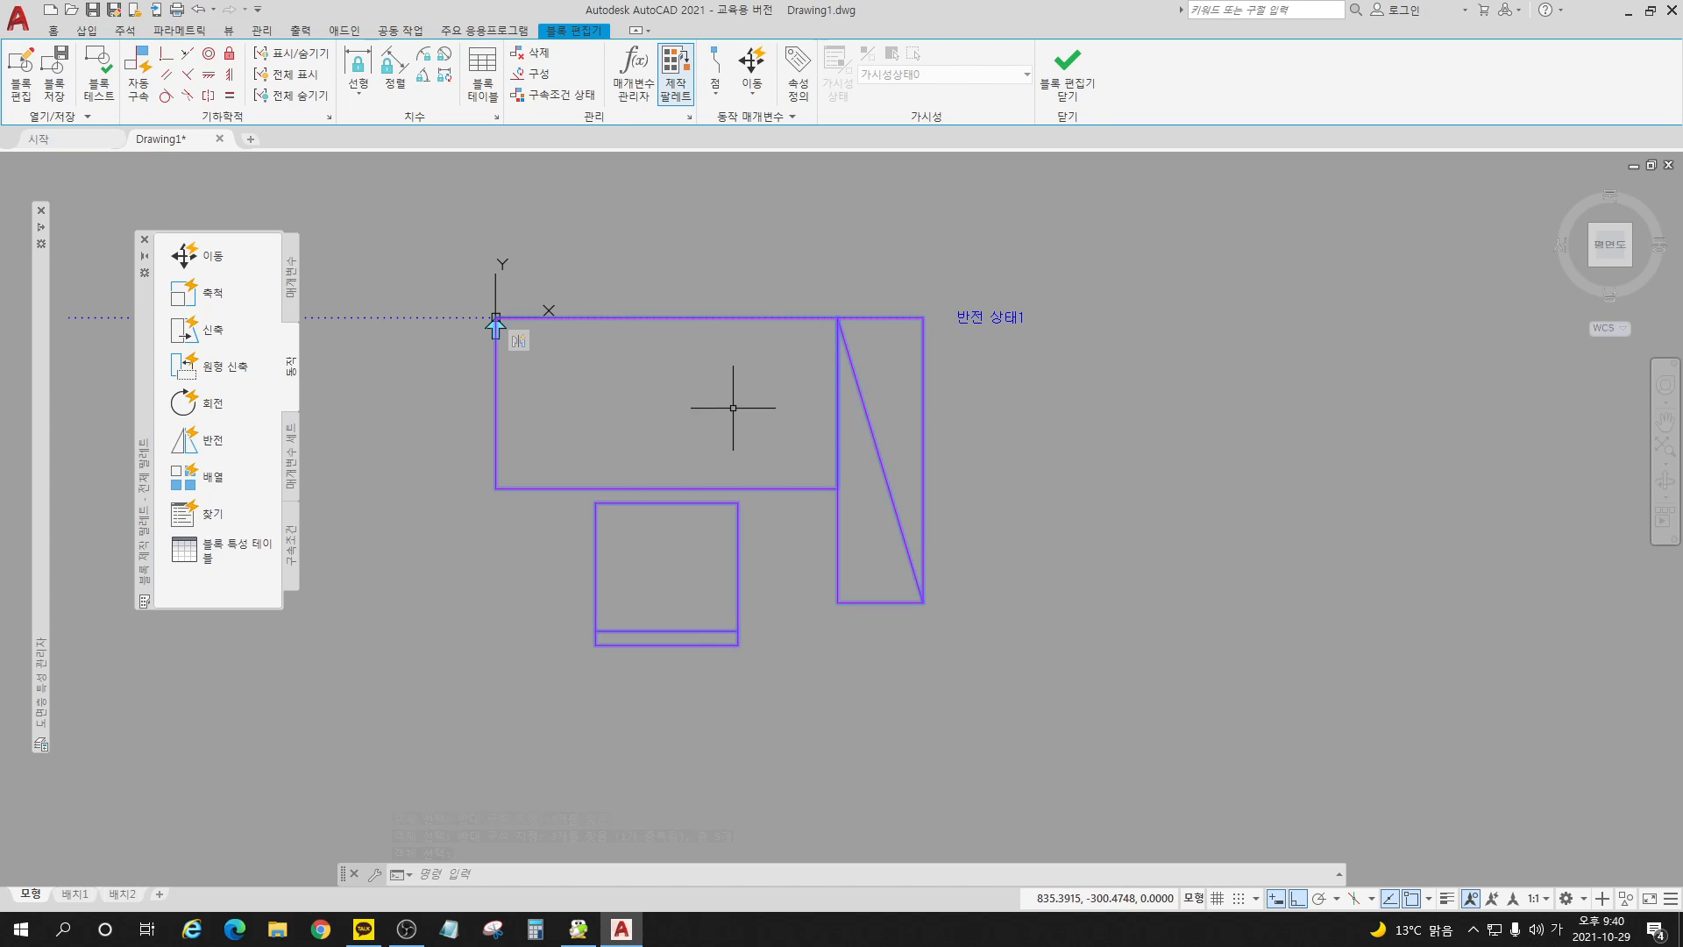
left_click(1071, 78)
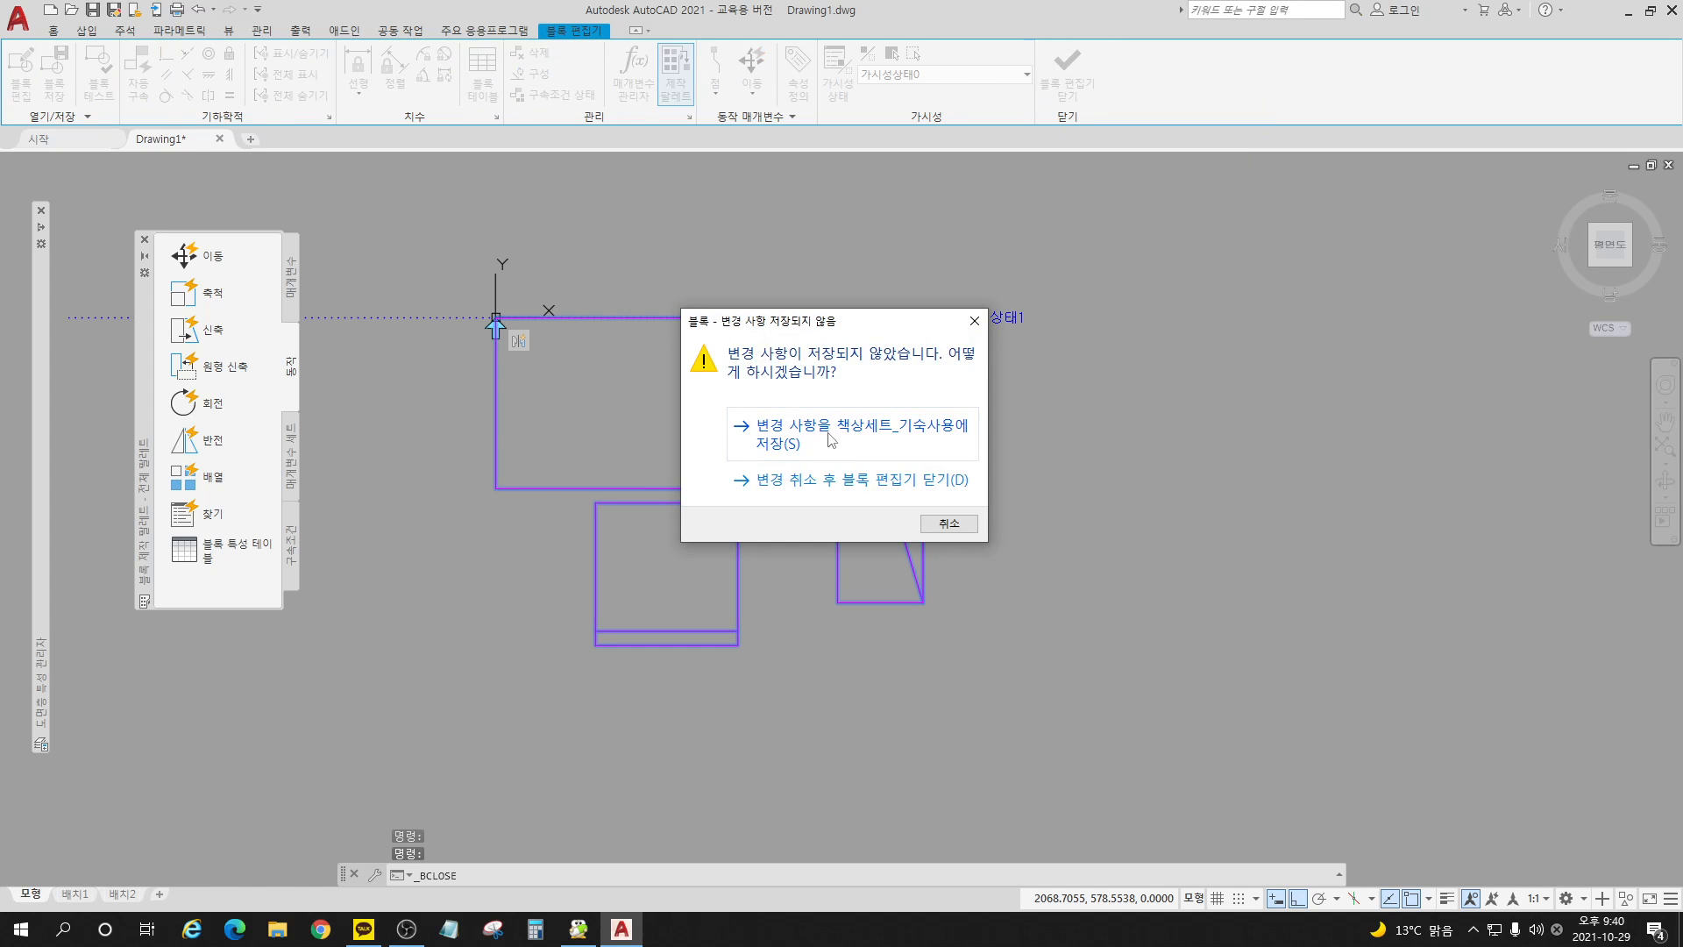
left_click(830, 439)
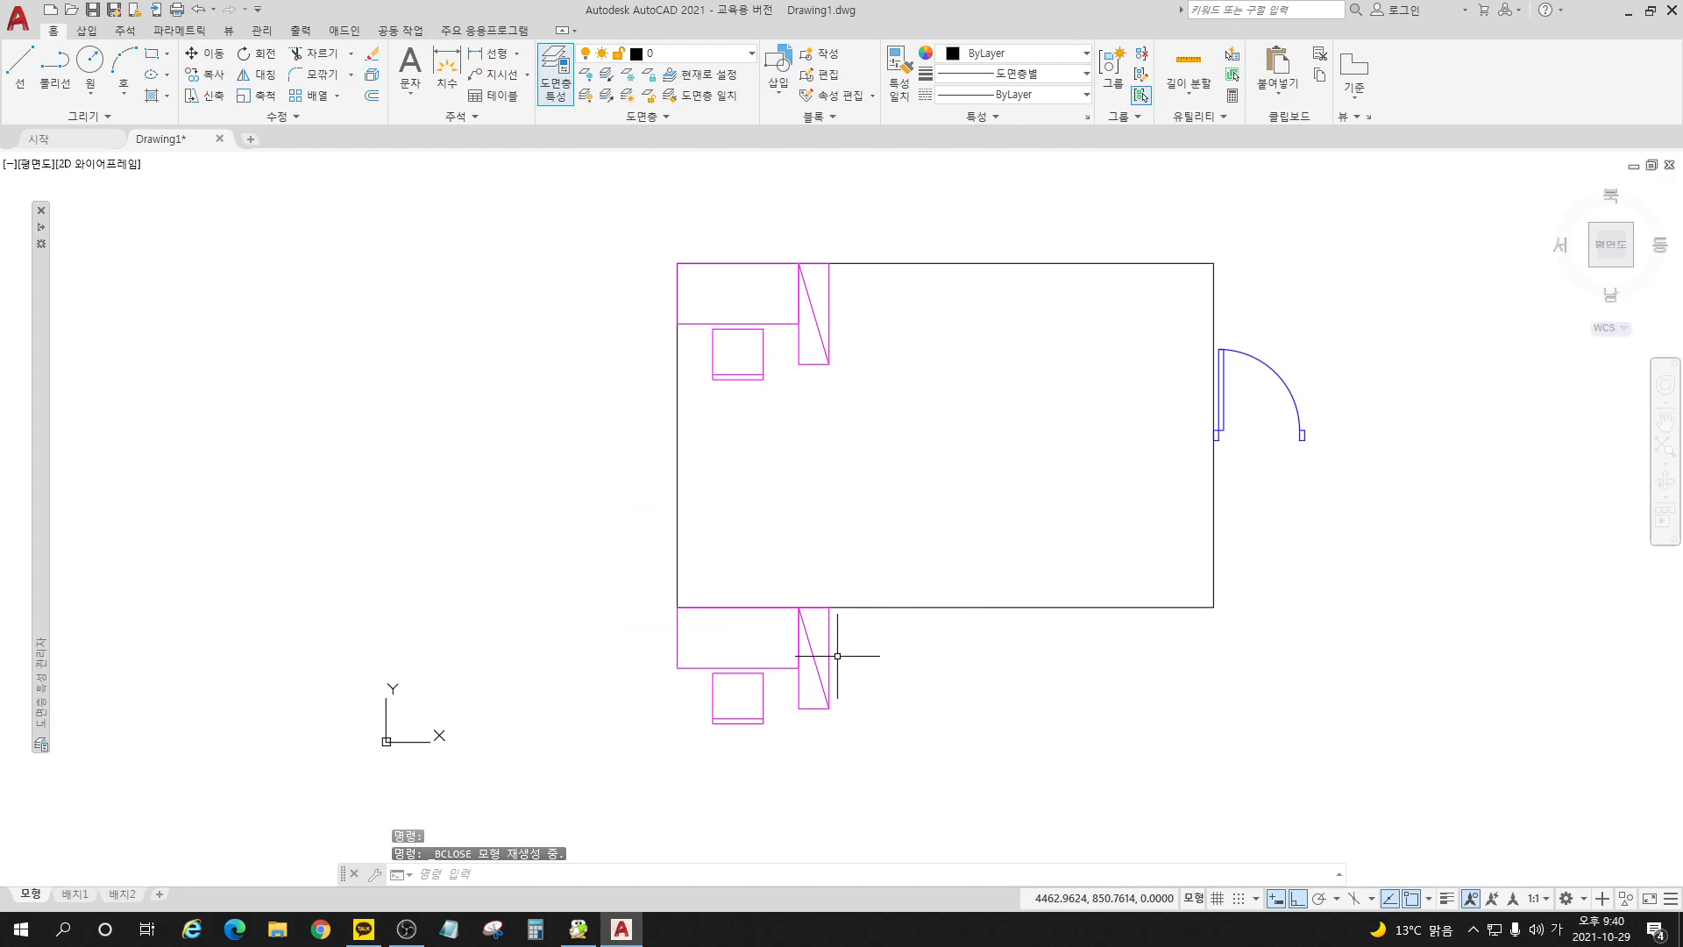
Step: Flip the lower desk-set block upward into the room with its flip grip, and clear the selection
left_click(829, 656)
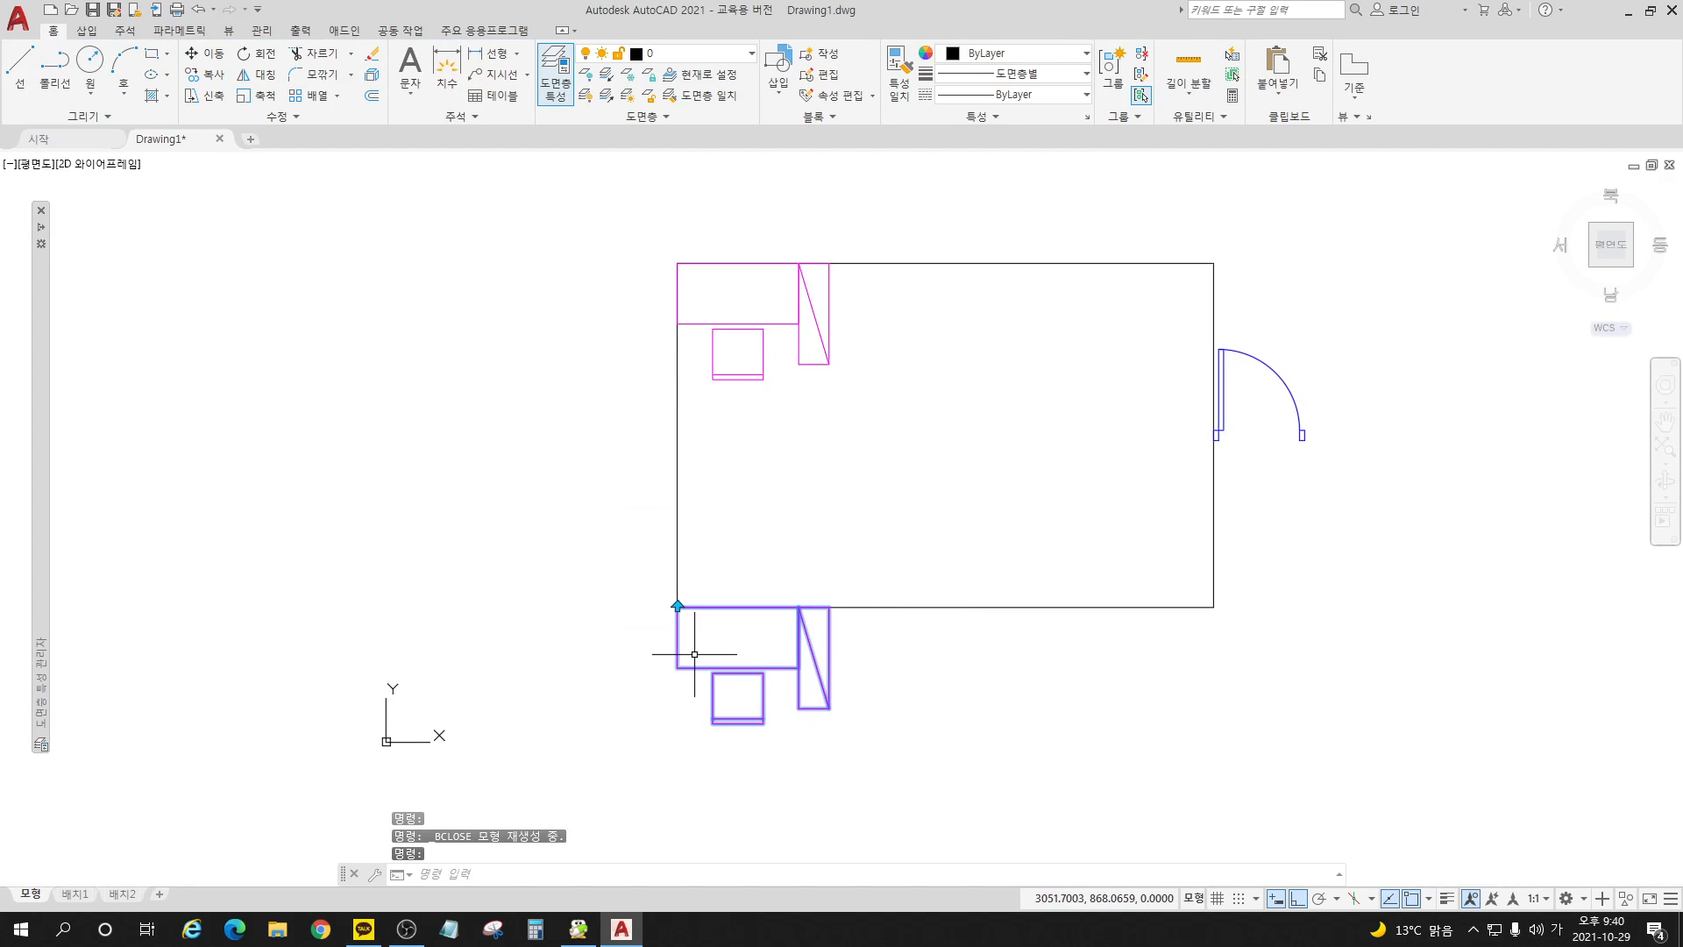
left_click(677, 605)
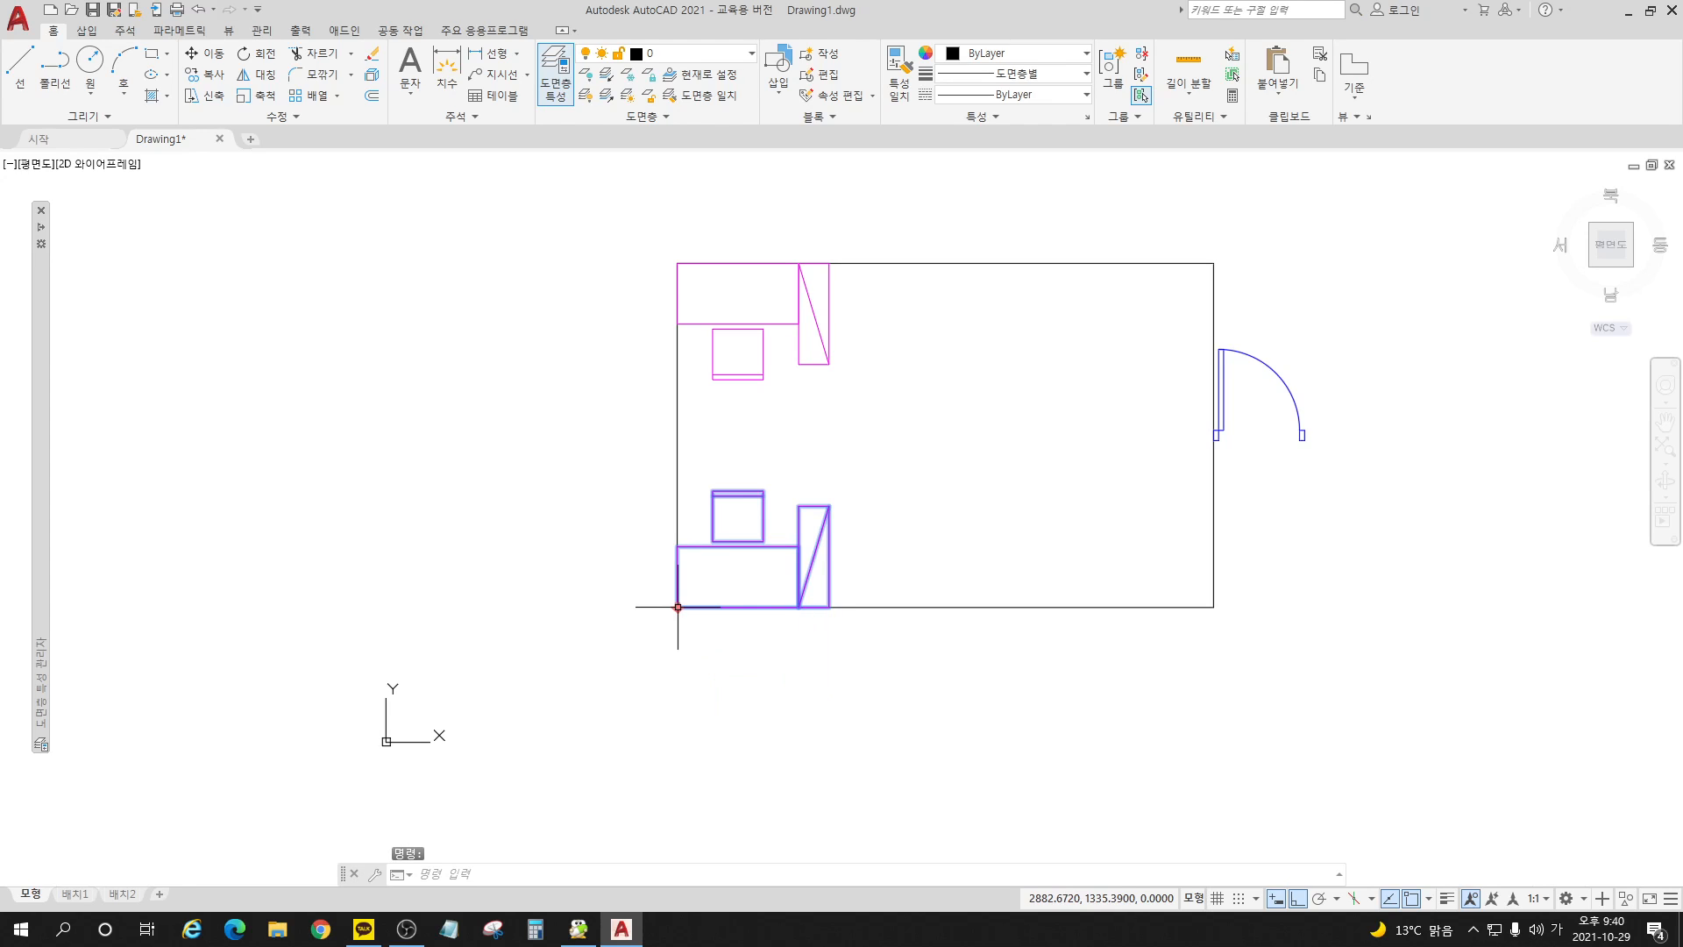
left_click(677, 606)
left_click(678, 606)
left_click(678, 606)
left_click(678, 606)
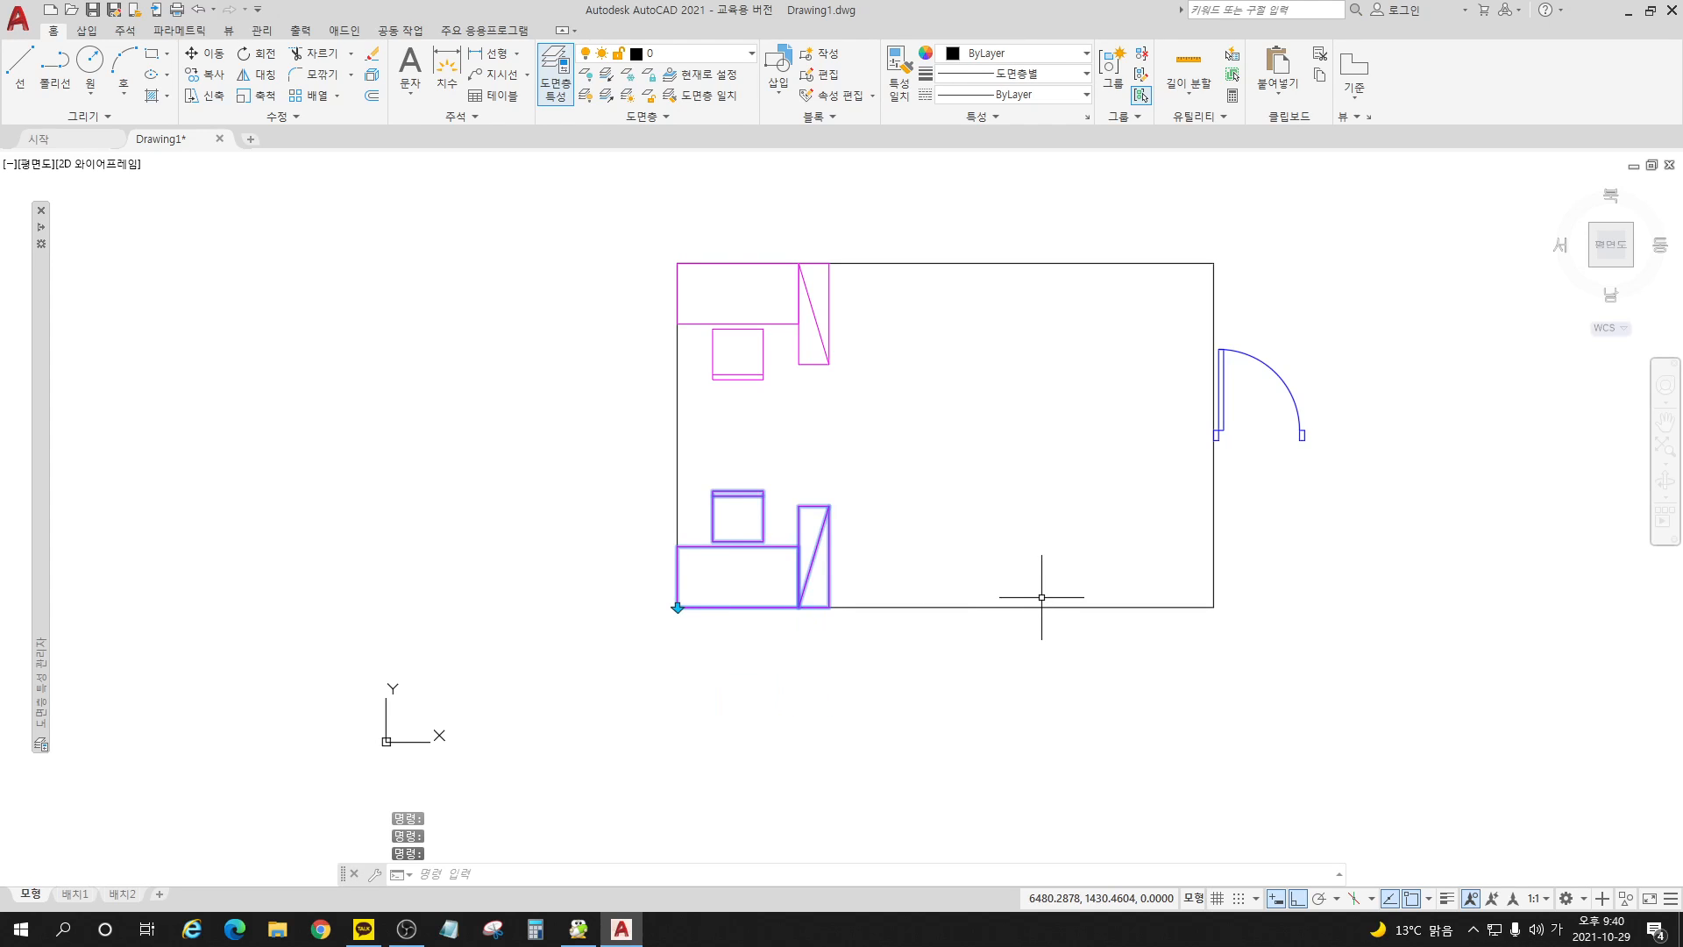
key("Escape")
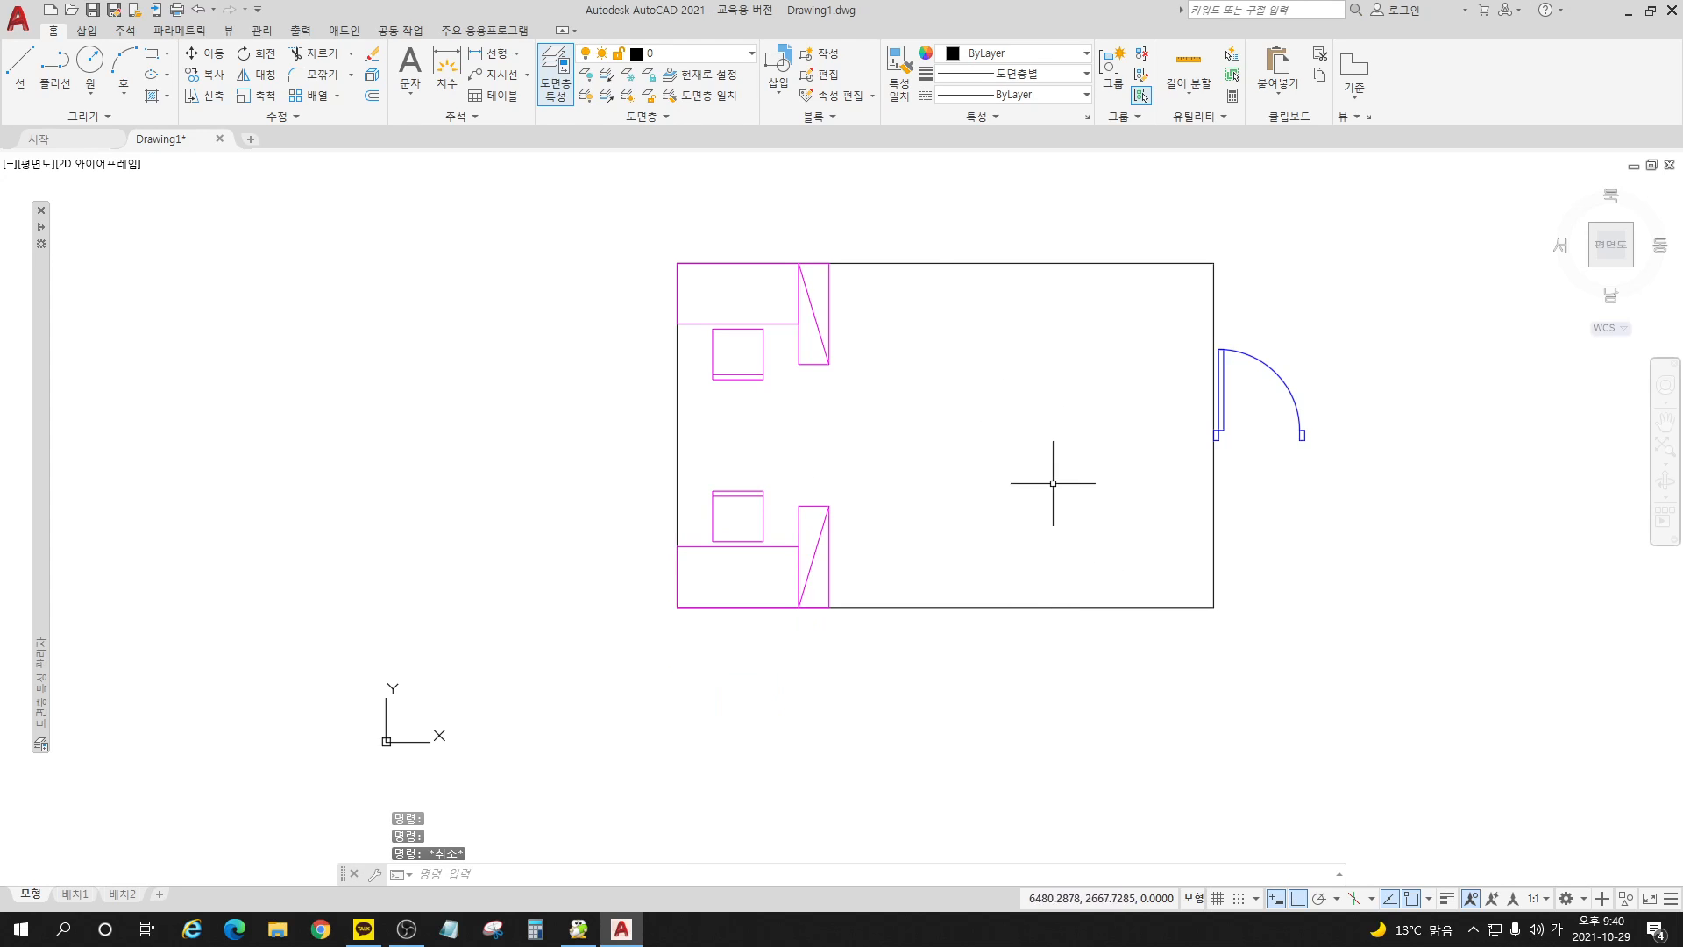
Step: Open the block 문_여닫이_900 for editing its definition
scroll(1372, 355, "up", 5)
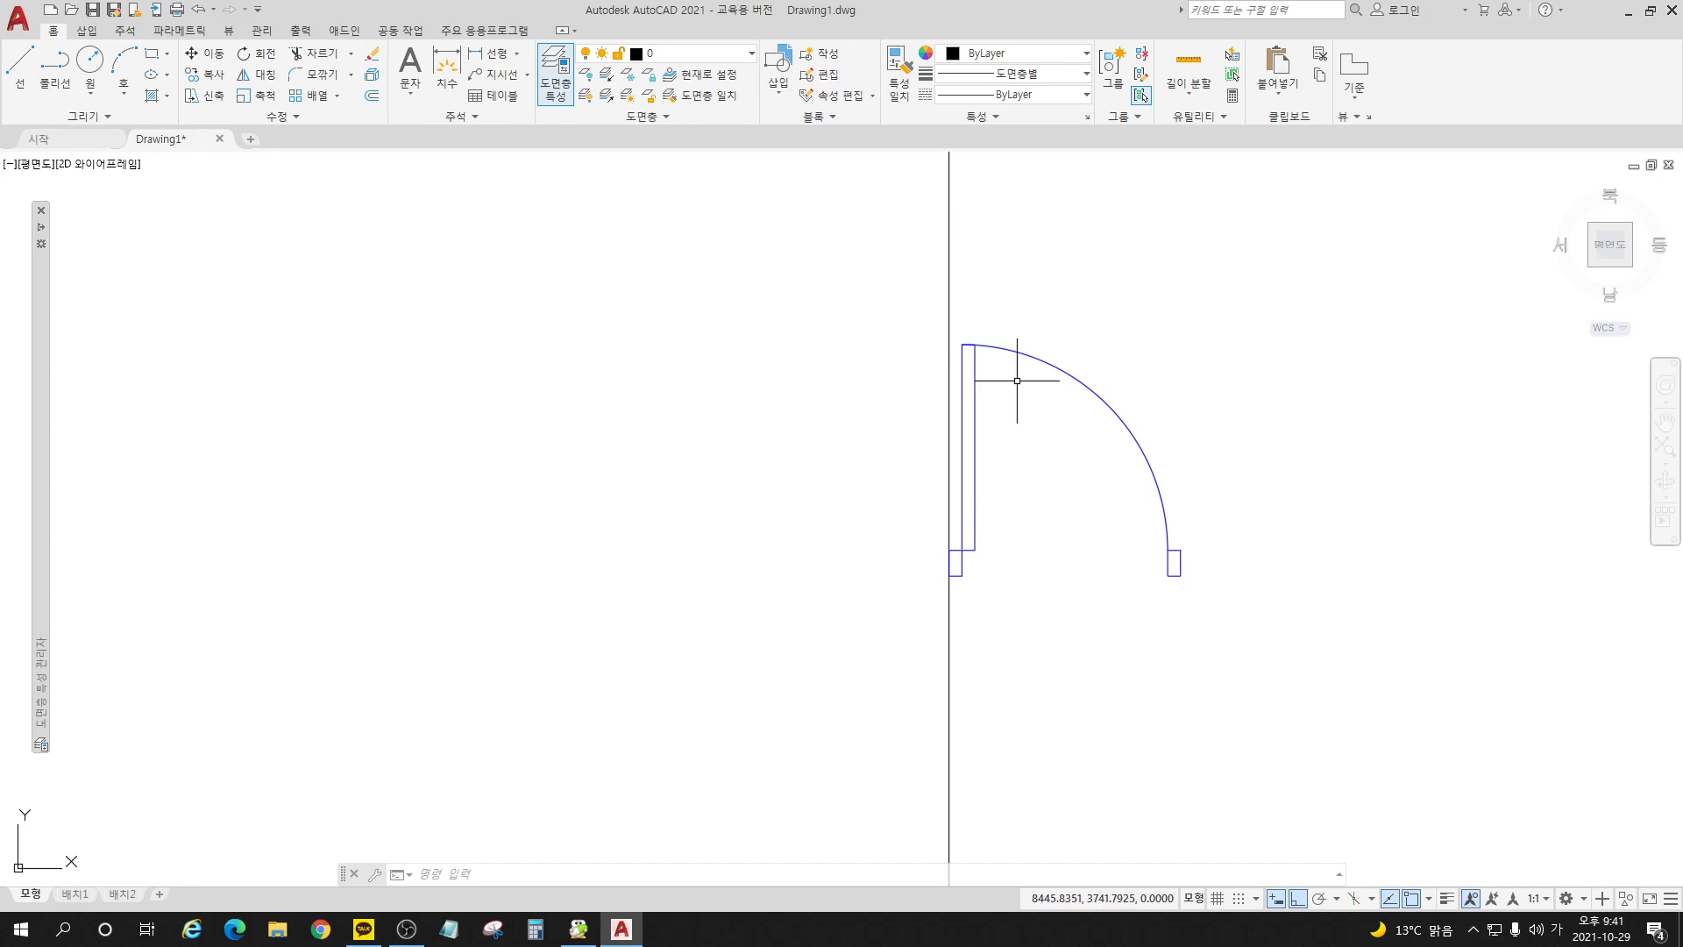
left_click(822, 77)
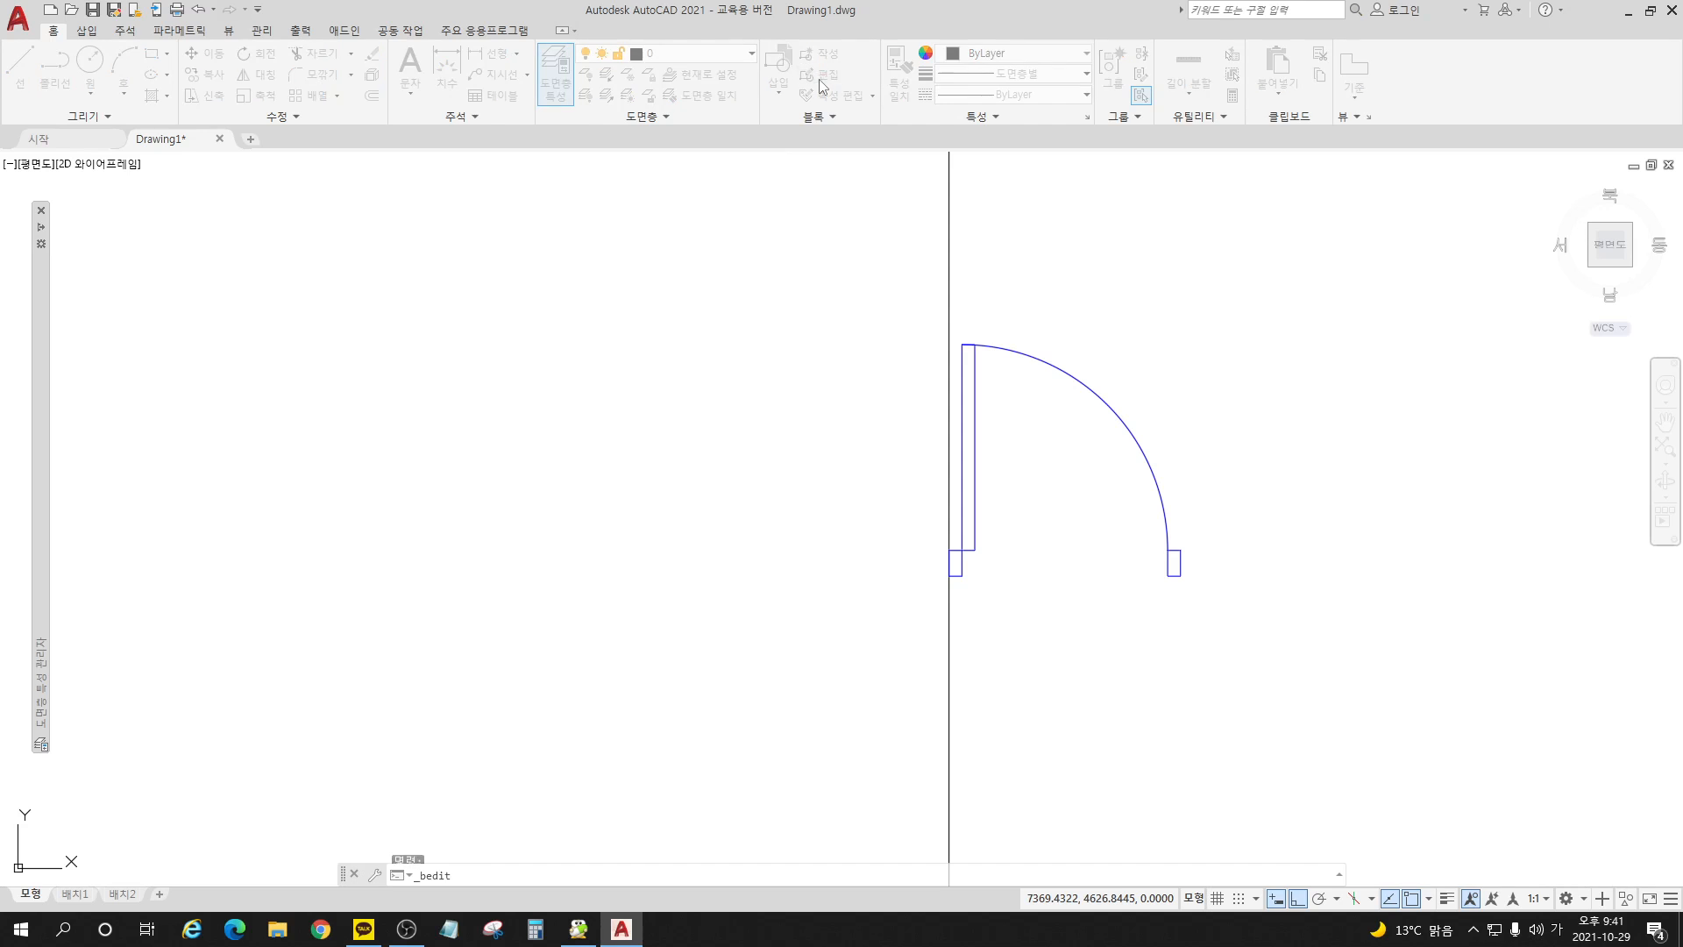
left_click(712, 404)
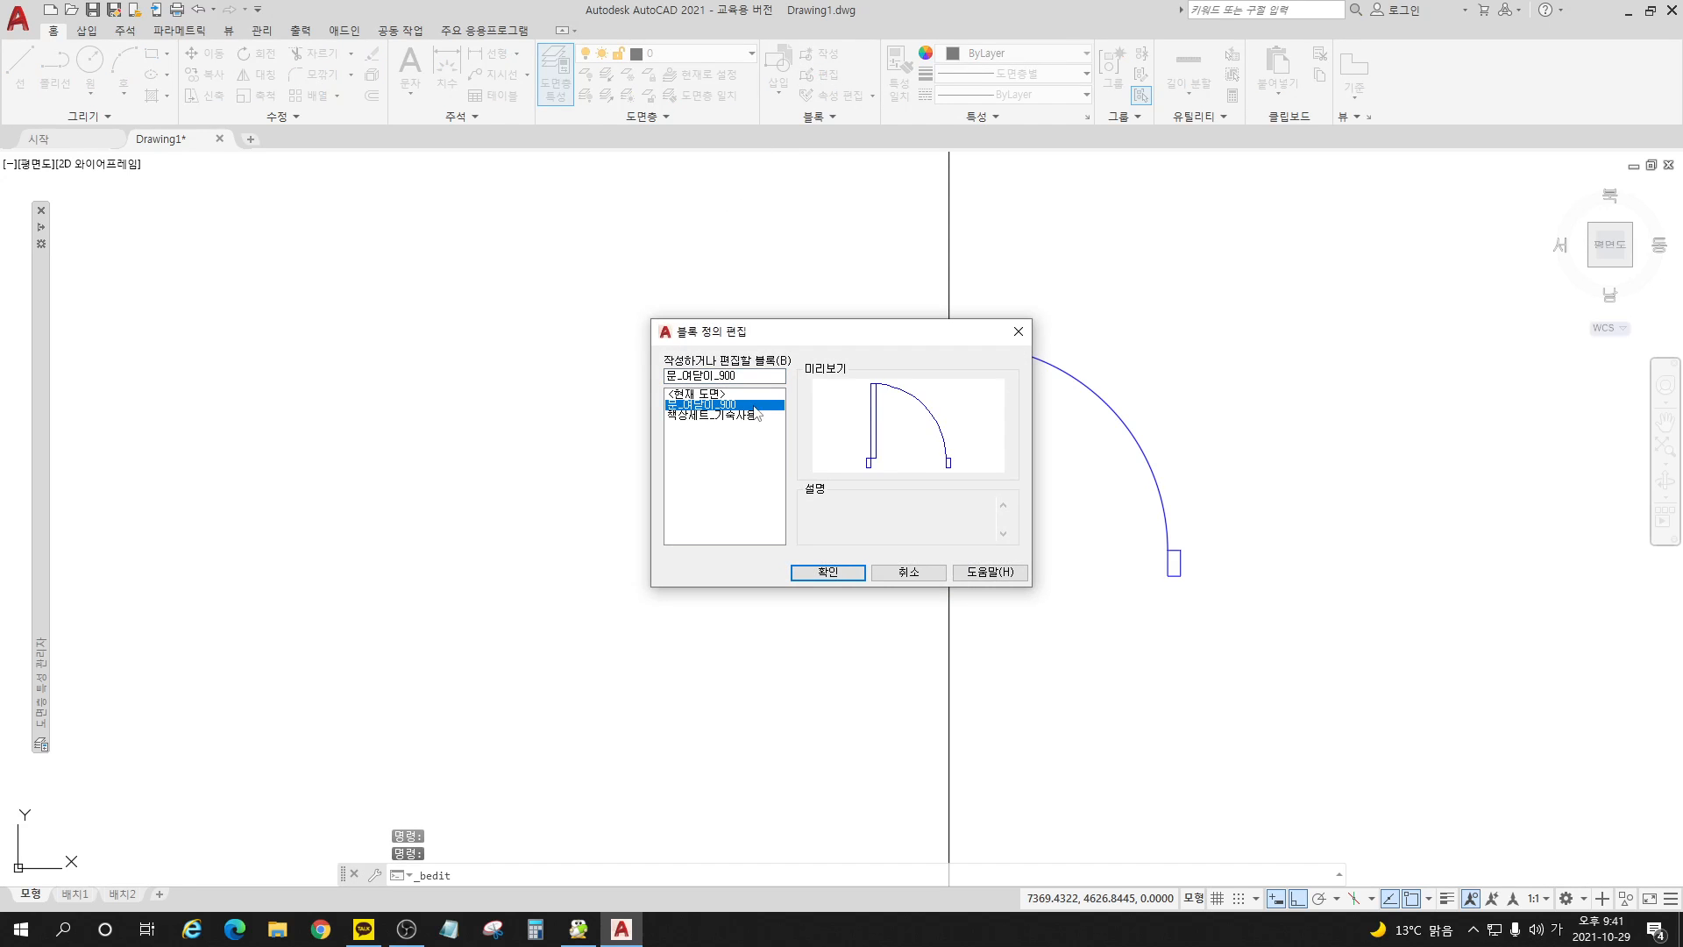
left_click(826, 574)
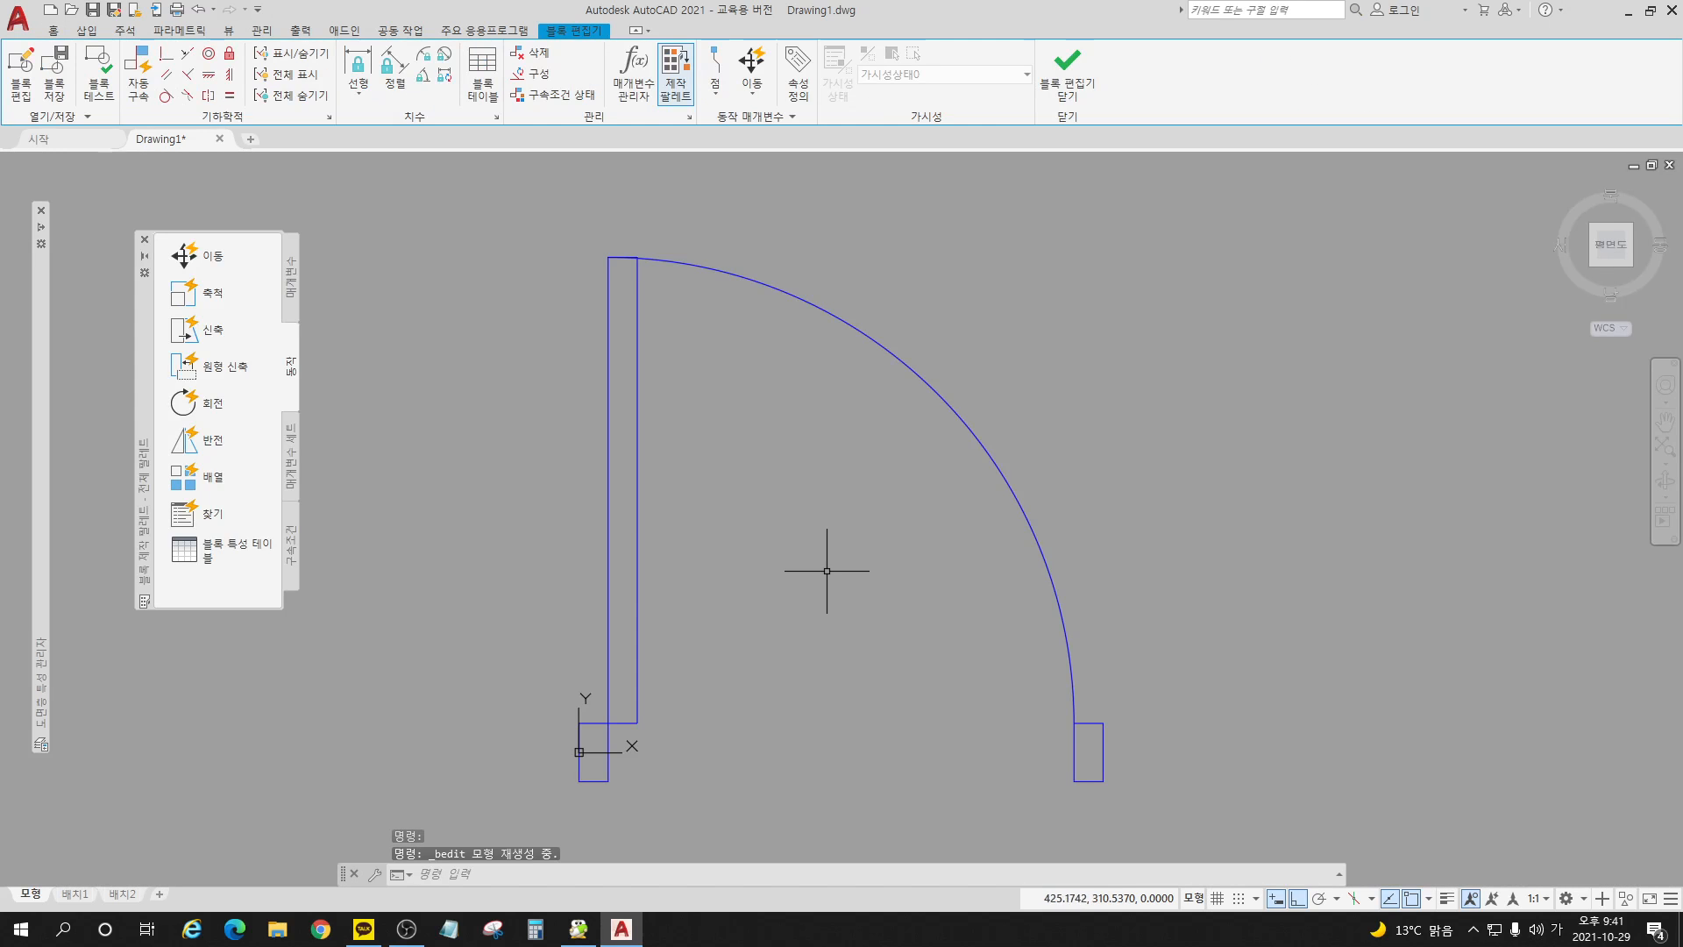
Step: Add a flip parameter with a horizontal reflection line through the midpoints of both door jambs, placing the label just beyond the far jamb
scroll(1106, 344, "down", 2)
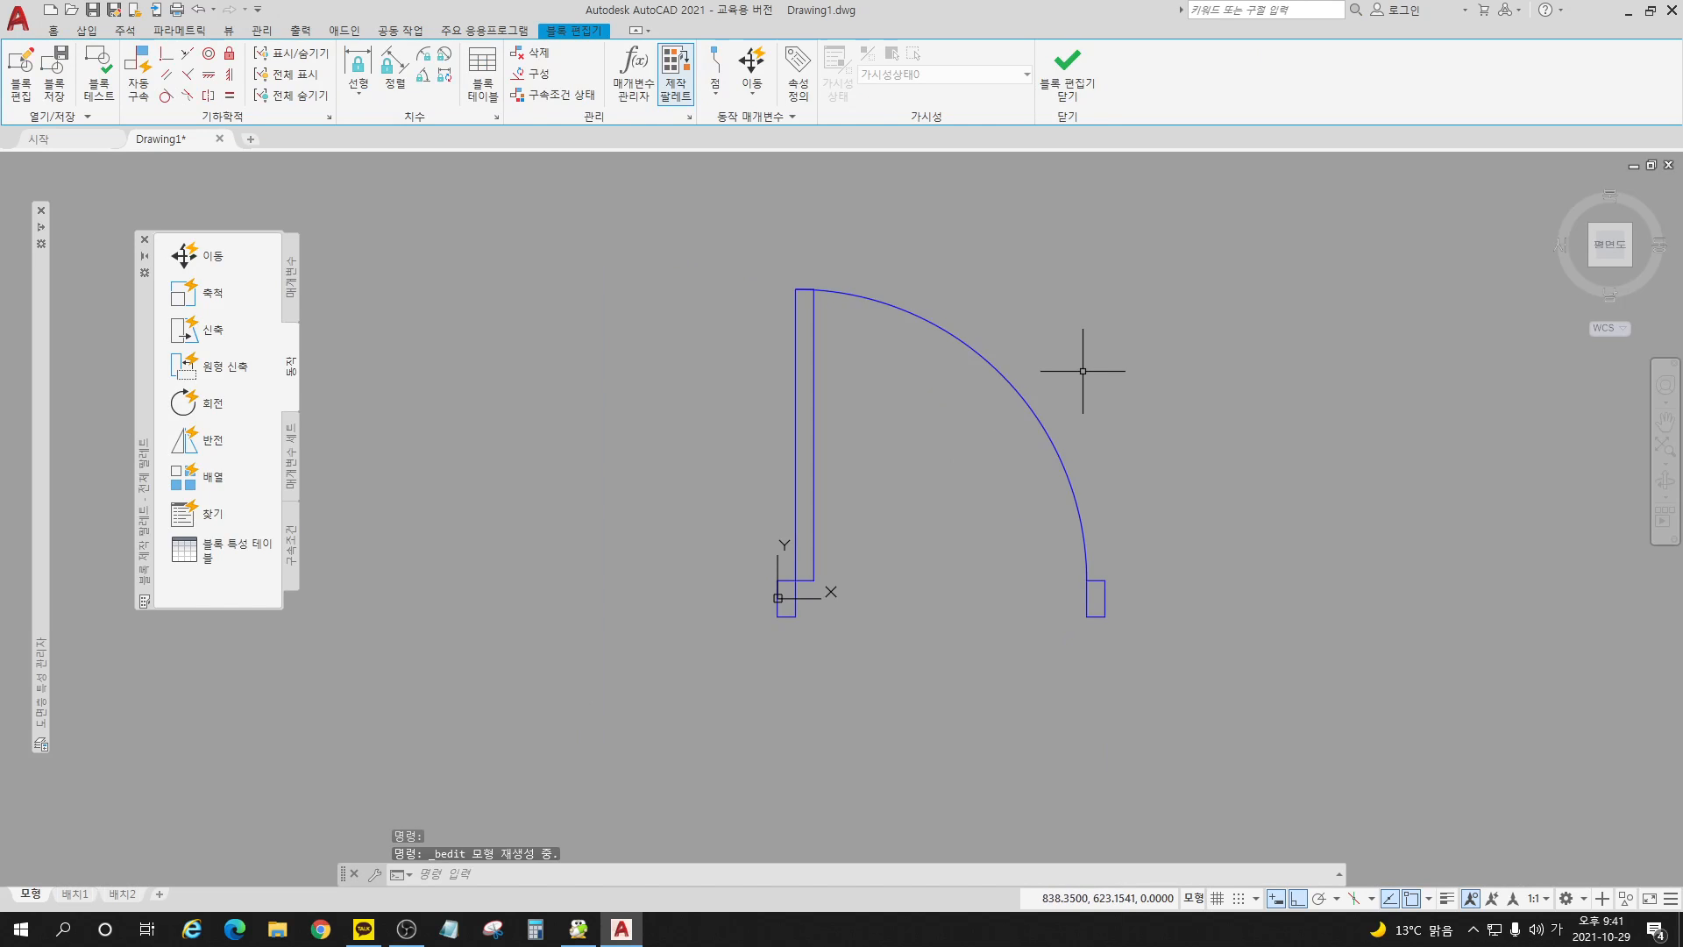
mouse_move(1166, 381)
middle_mouse_down()
mouse_move(1097, 413)
mouse_move(1093, 379)
middle_mouse_up()
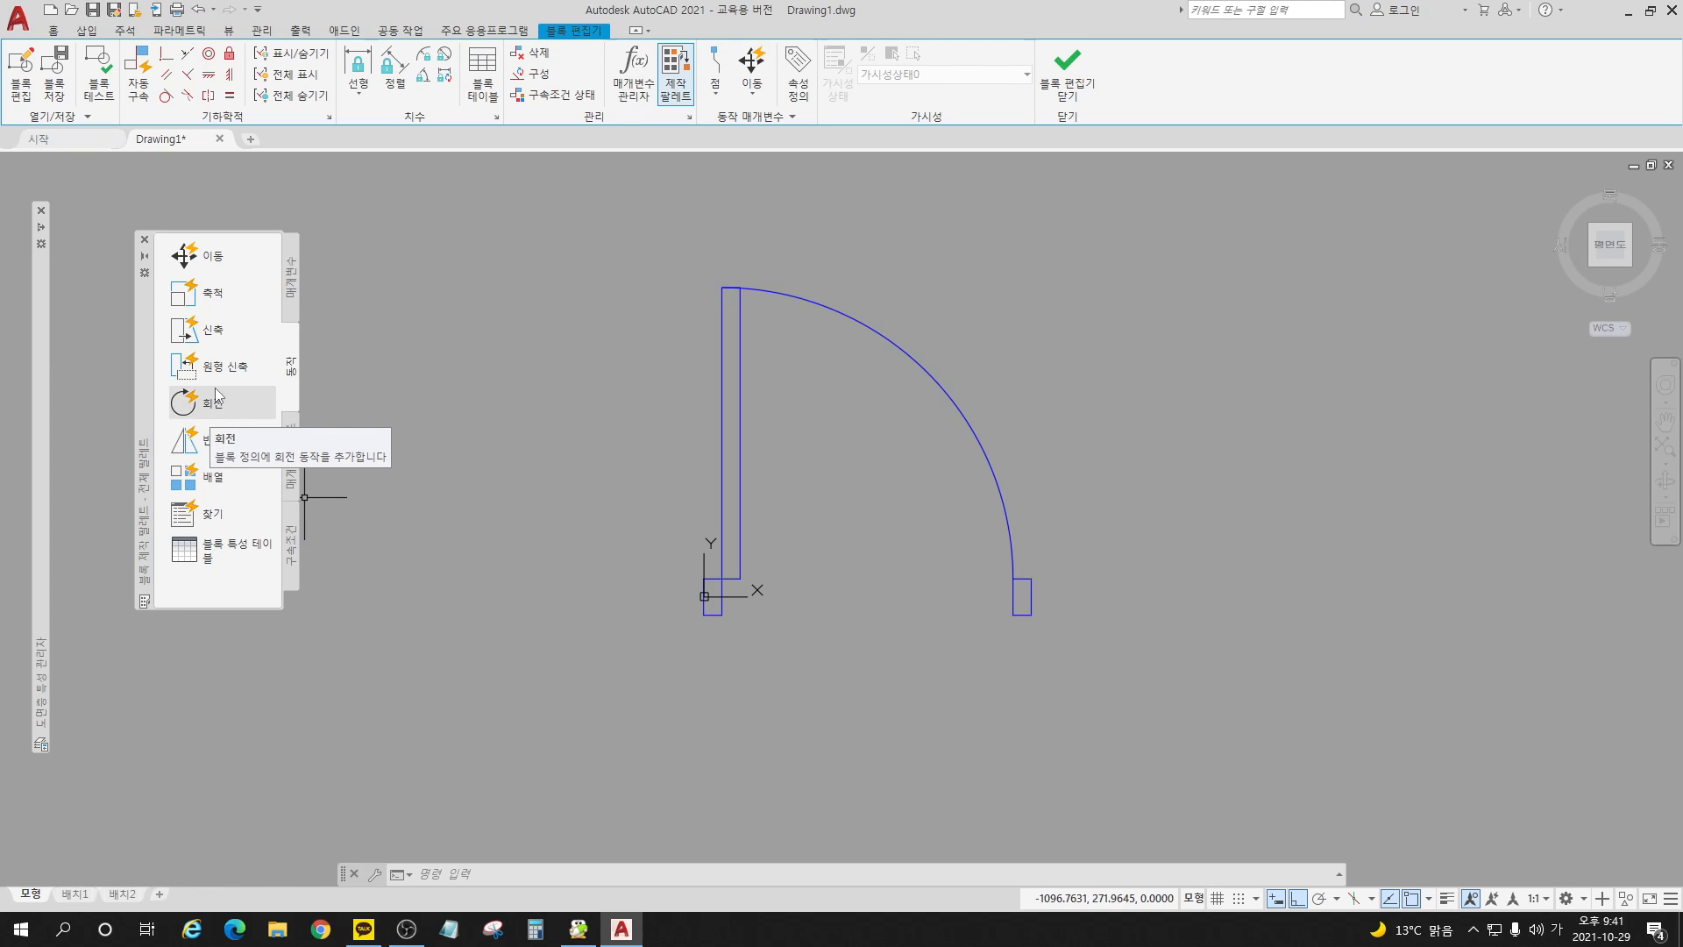
left_click(290, 279)
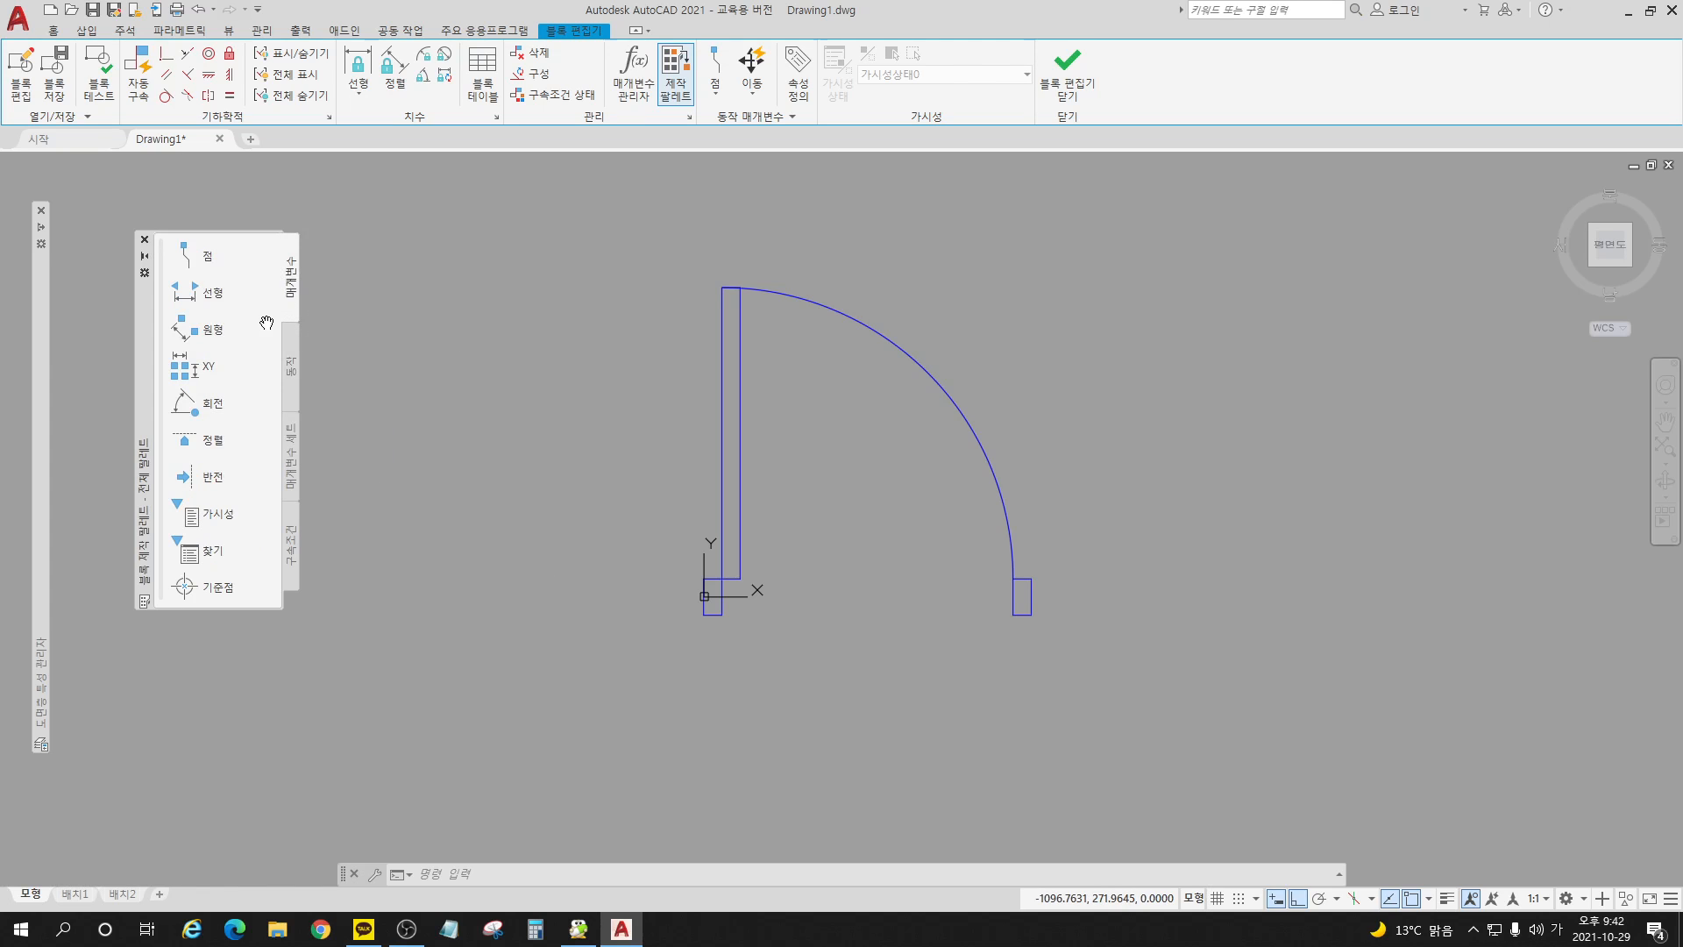
left_click(213, 477)
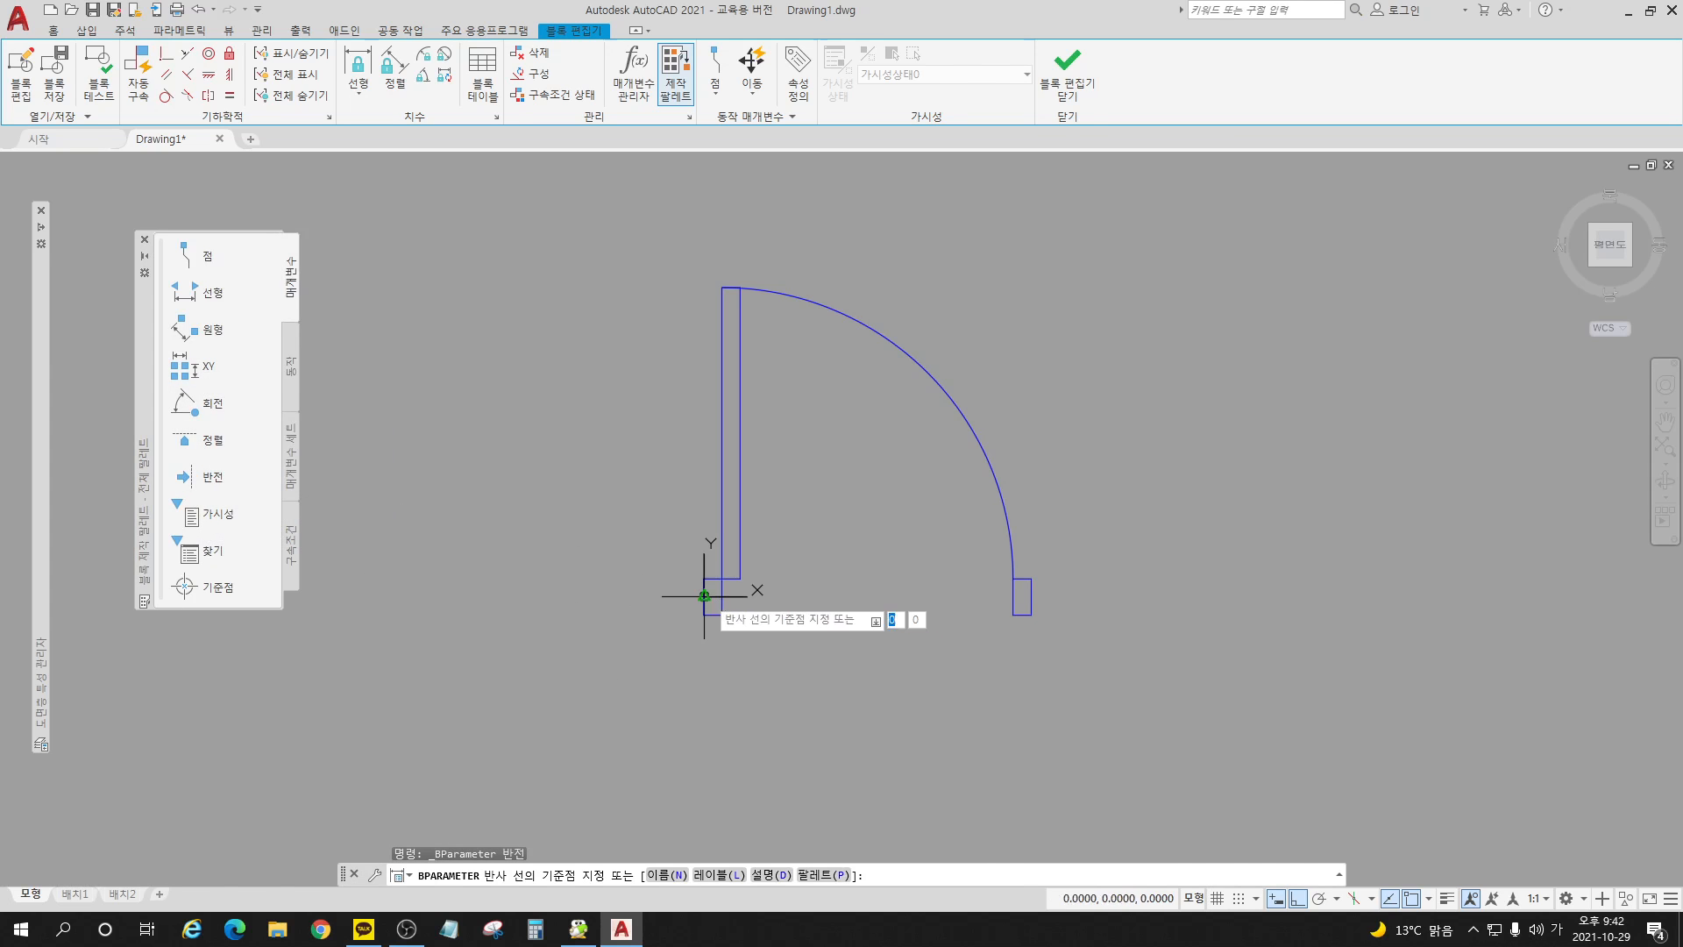
left_click(704, 596)
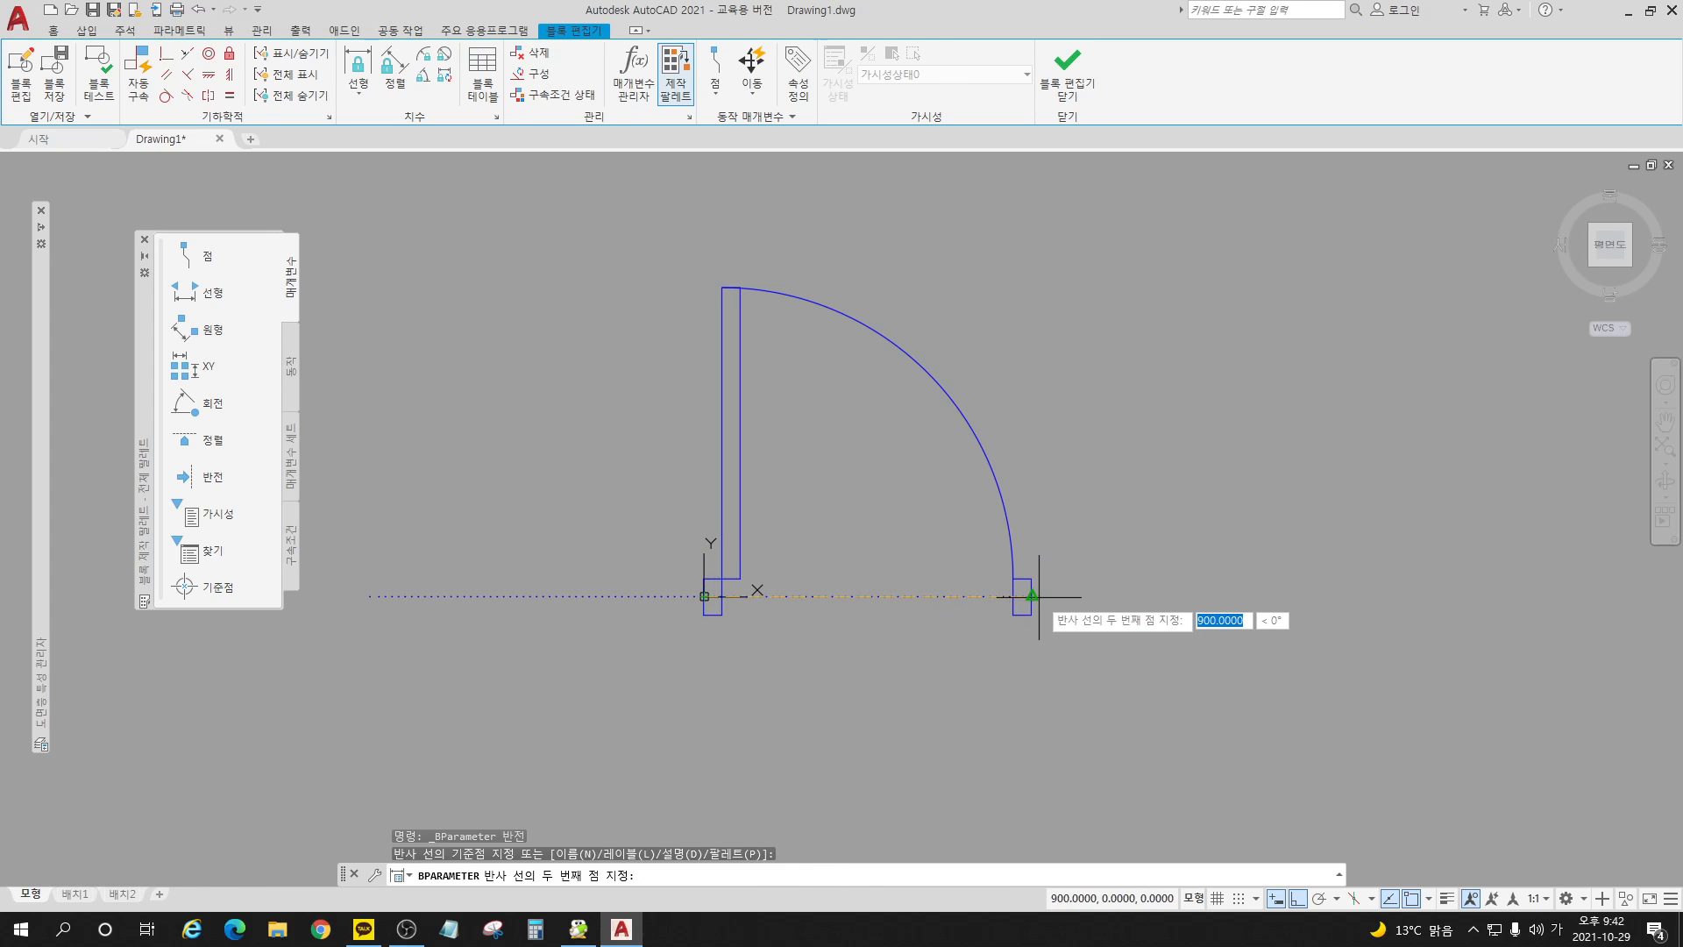
left_click(1020, 597)
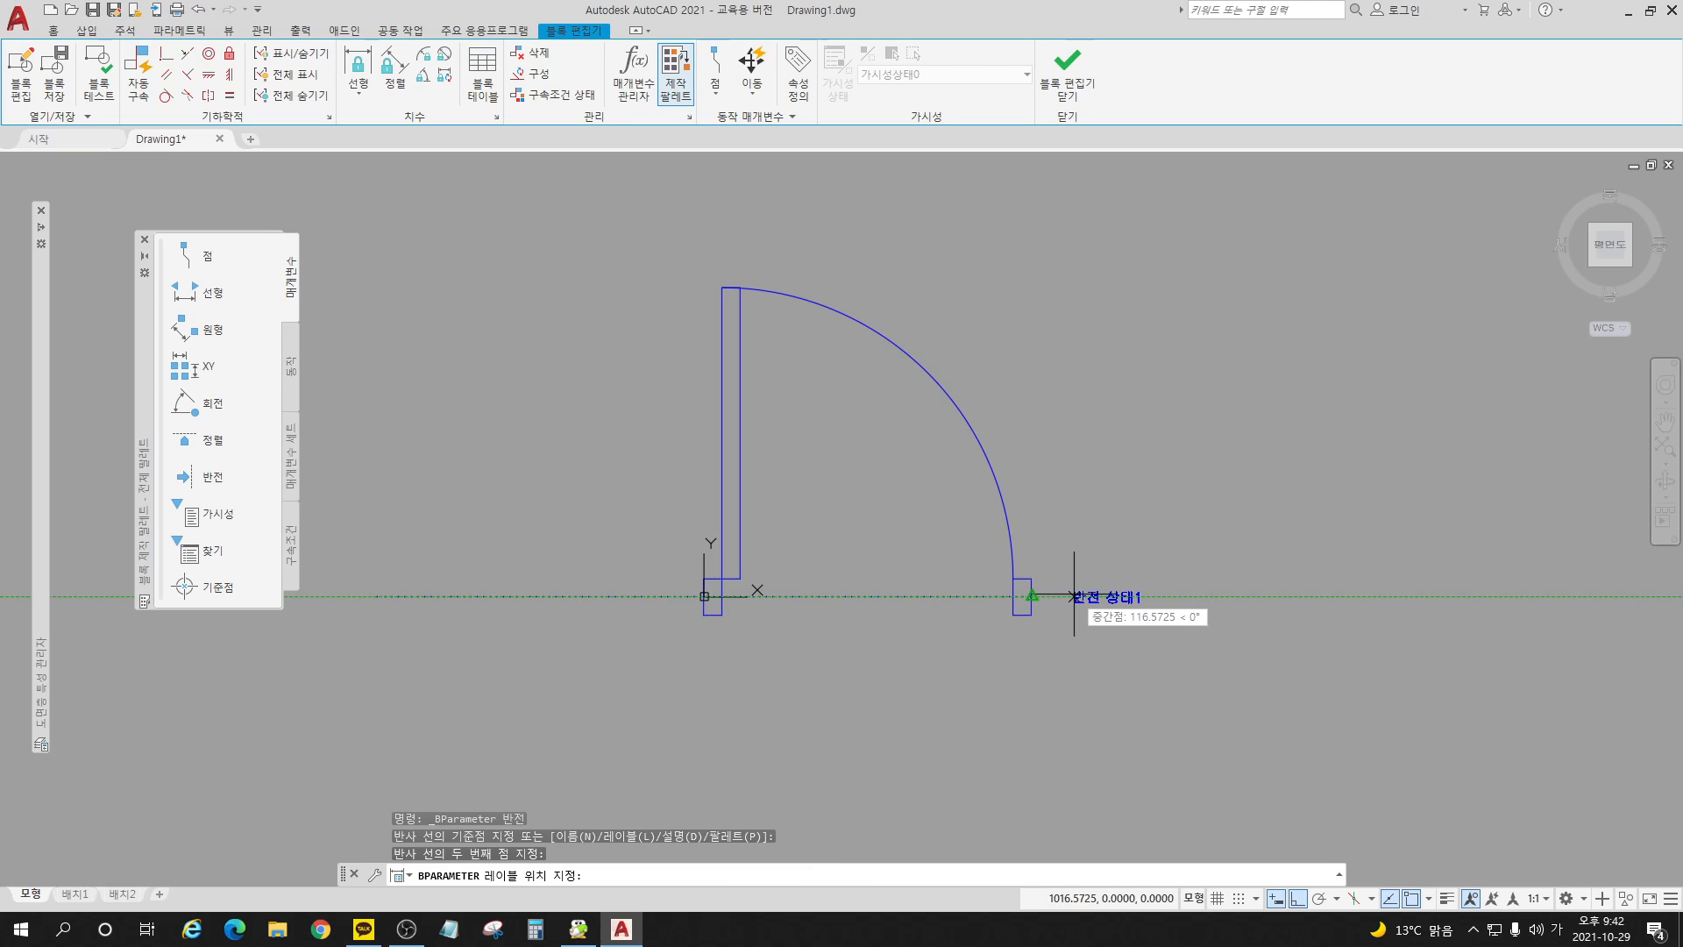
left_click(1065, 596)
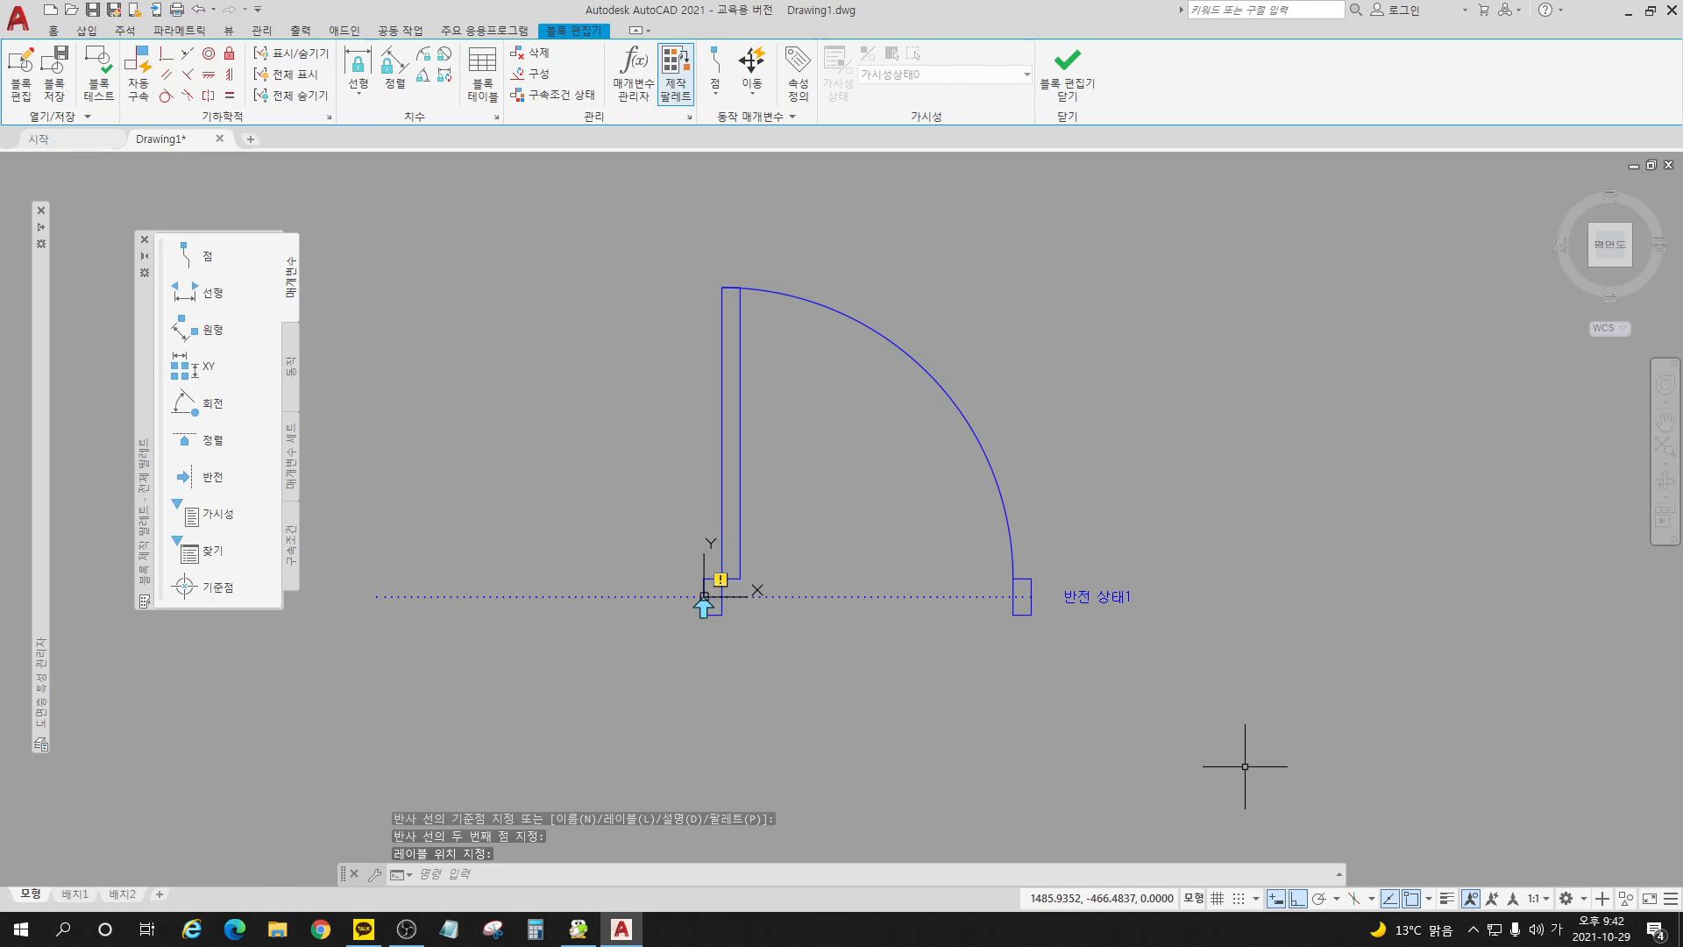
Step: Add a flip action to the flip parameter for both jambs, the door leaf and the swing arc, and save the block while closing the editor
left_click(290, 375)
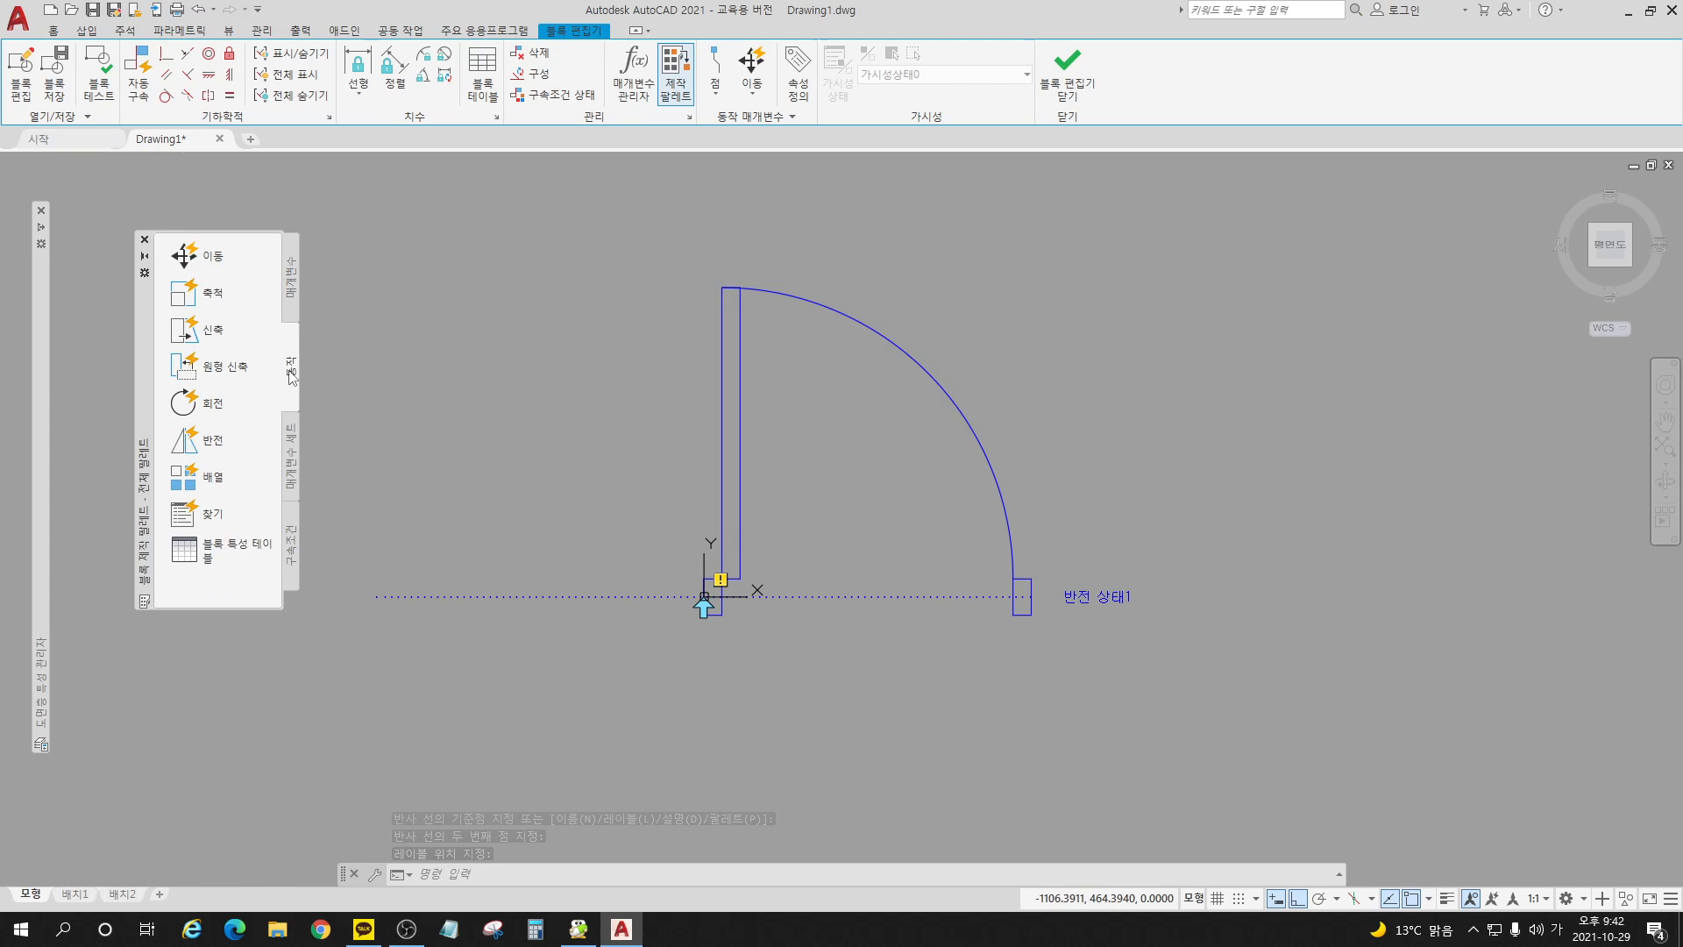
left_click(213, 441)
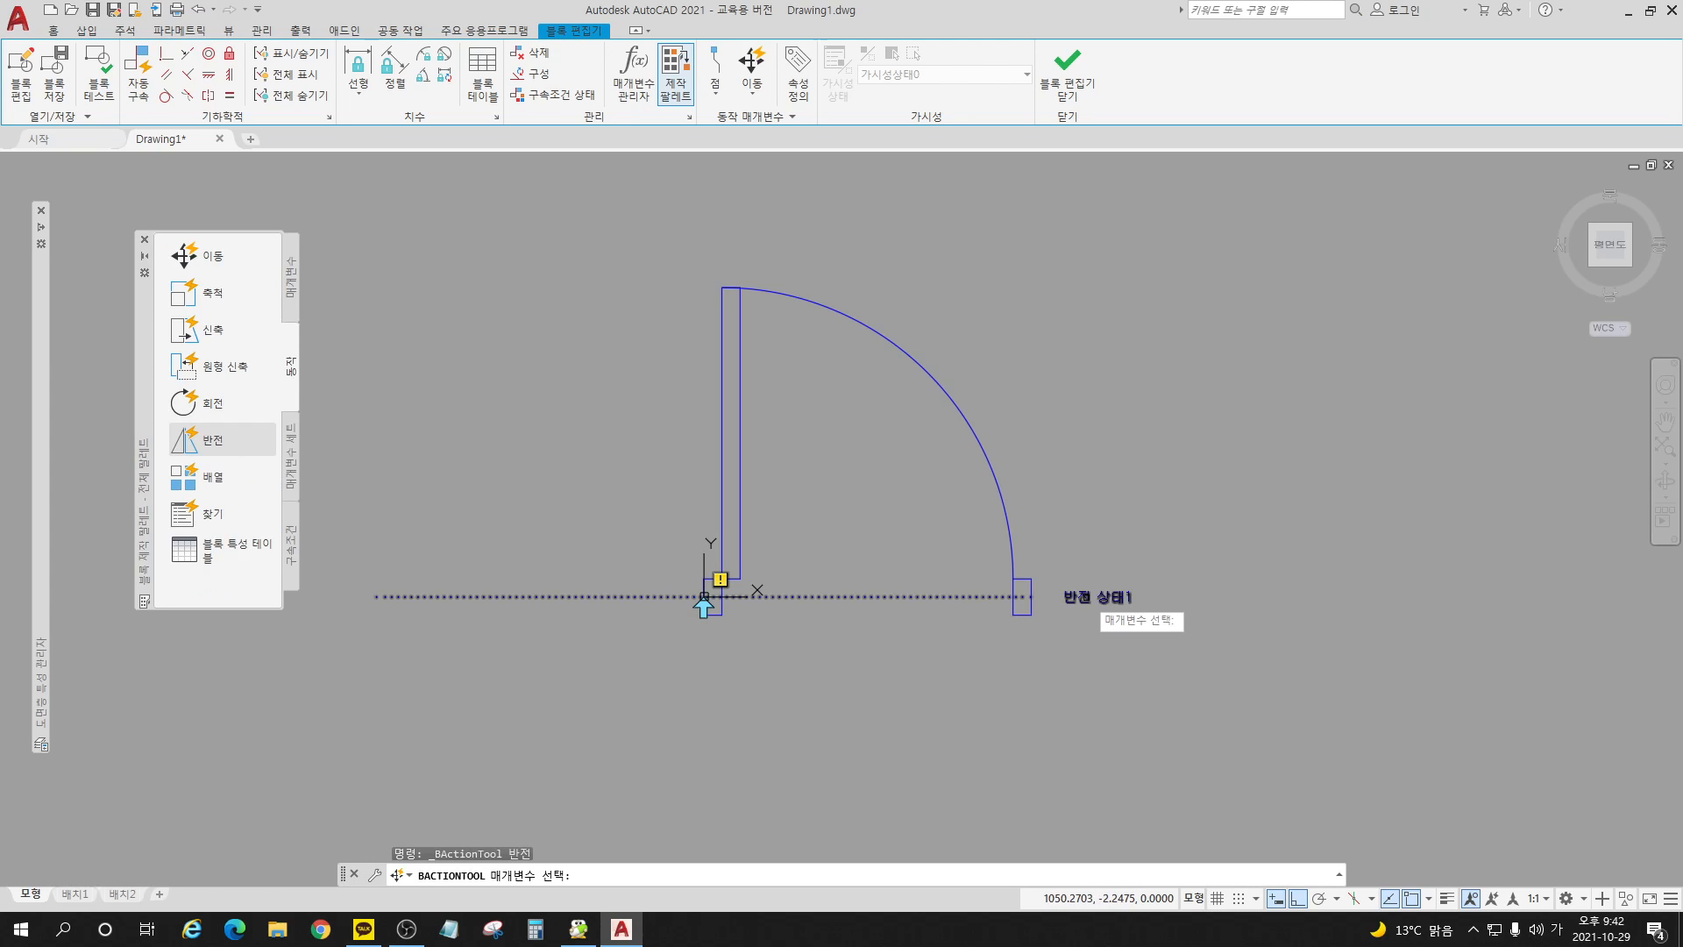
left_click(1092, 596)
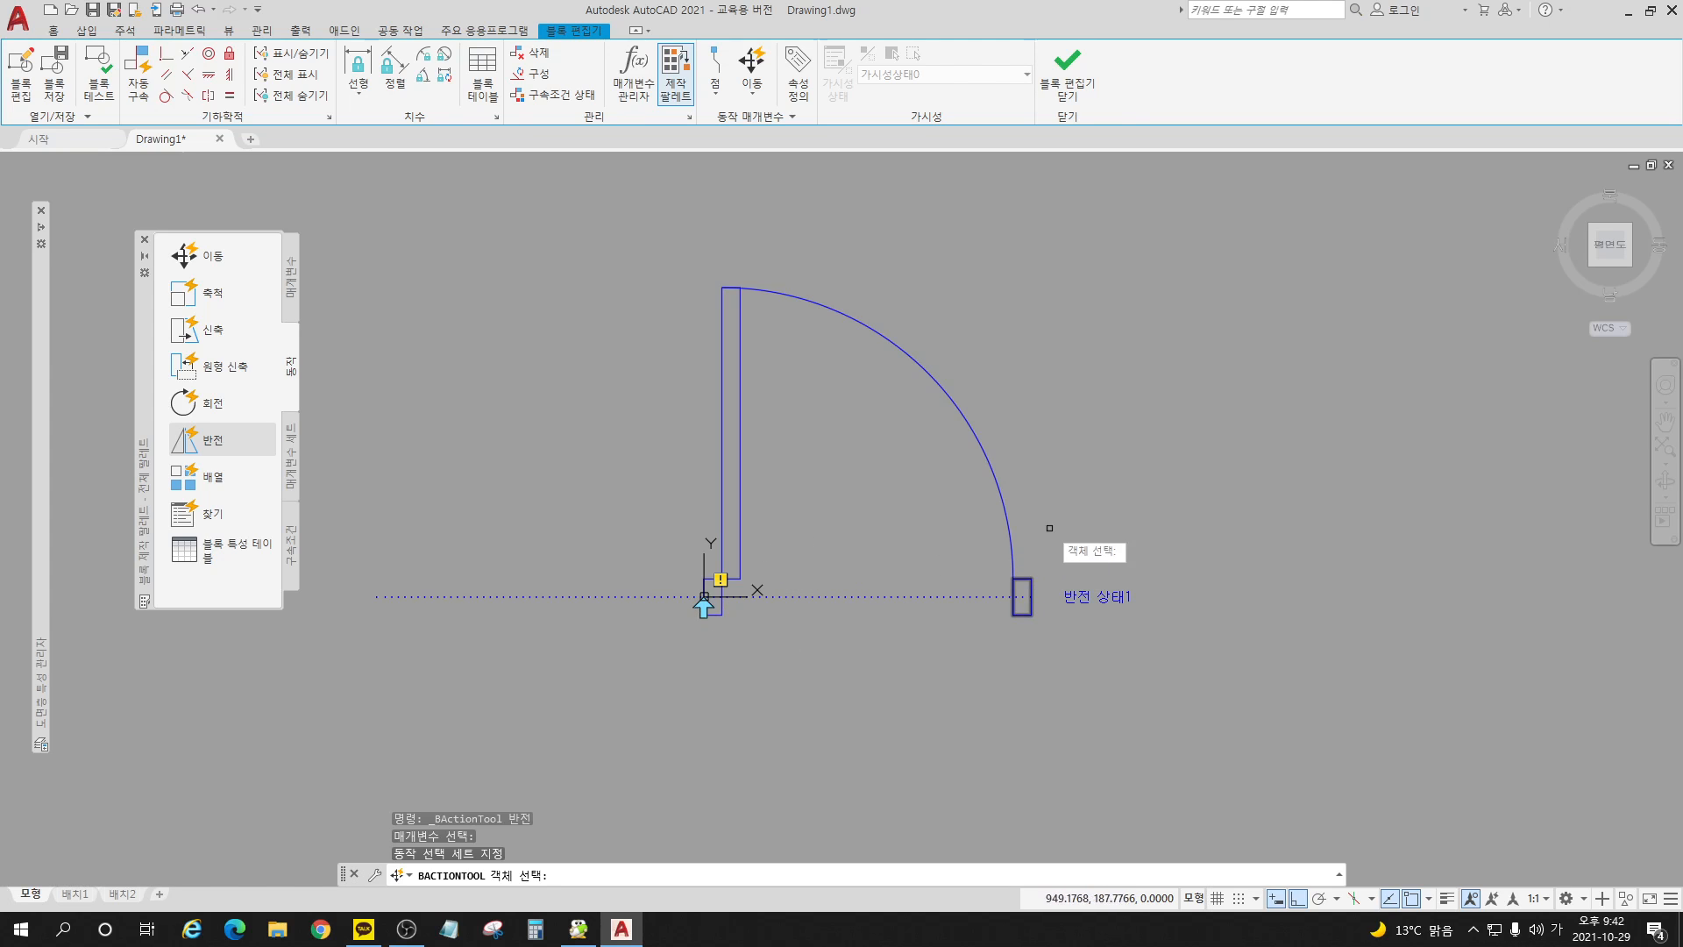
left_click(1017, 601)
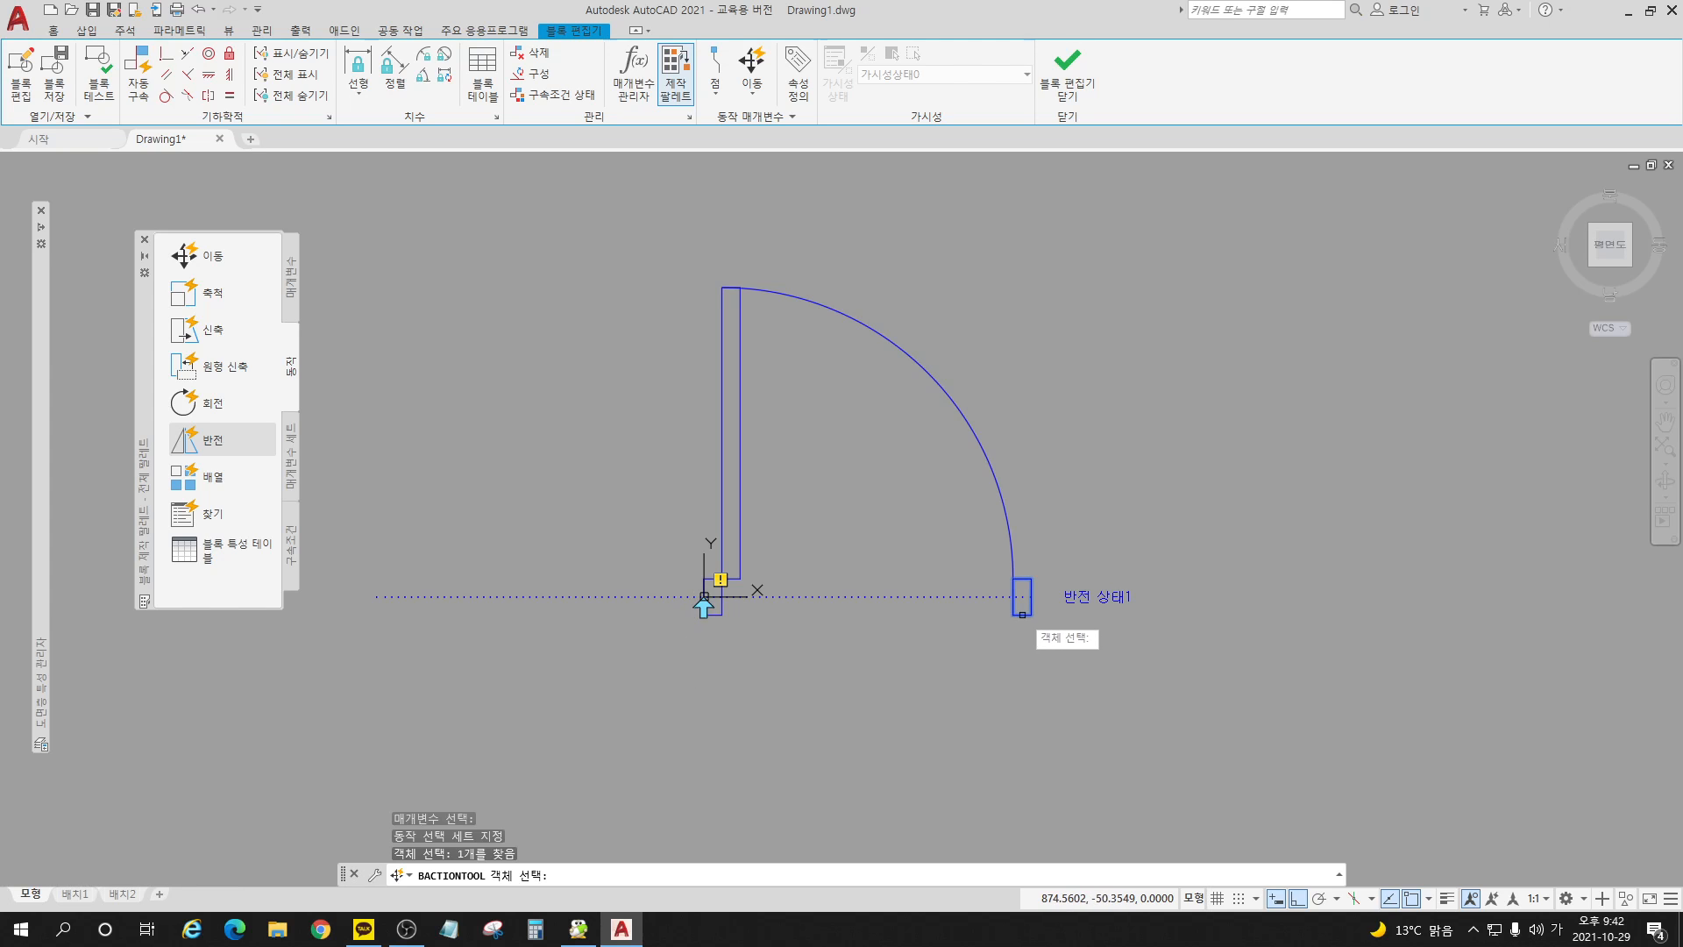
left_click(723, 611)
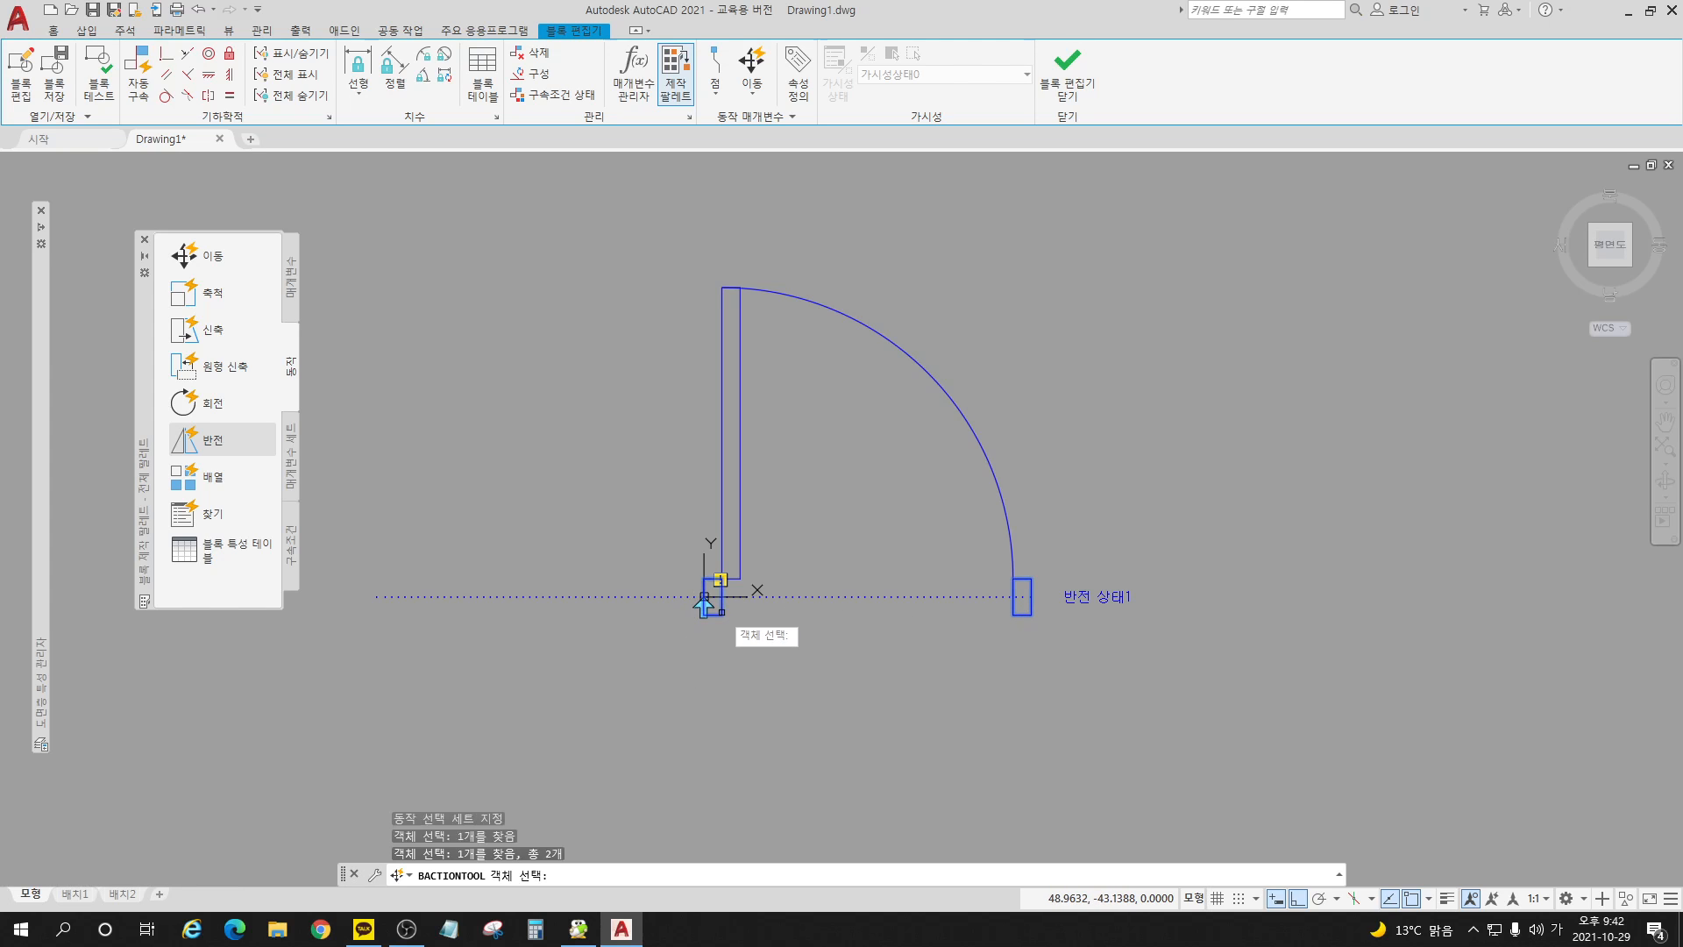
left_click(739, 523)
left_click(951, 401)
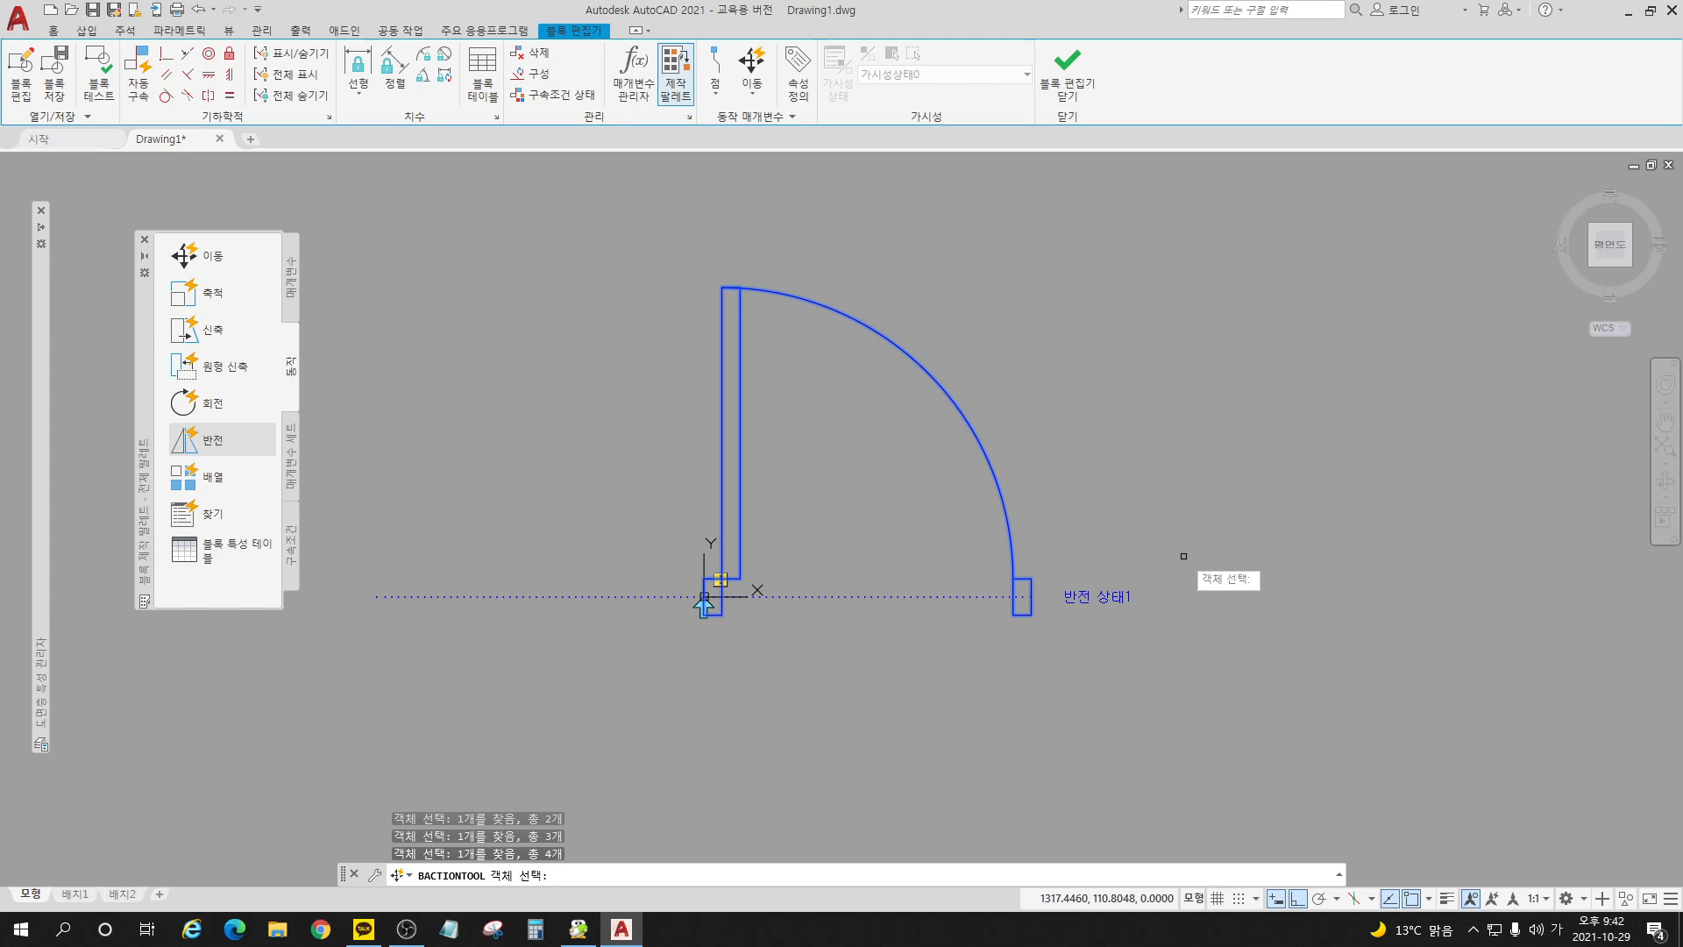
left_click(1003, 233)
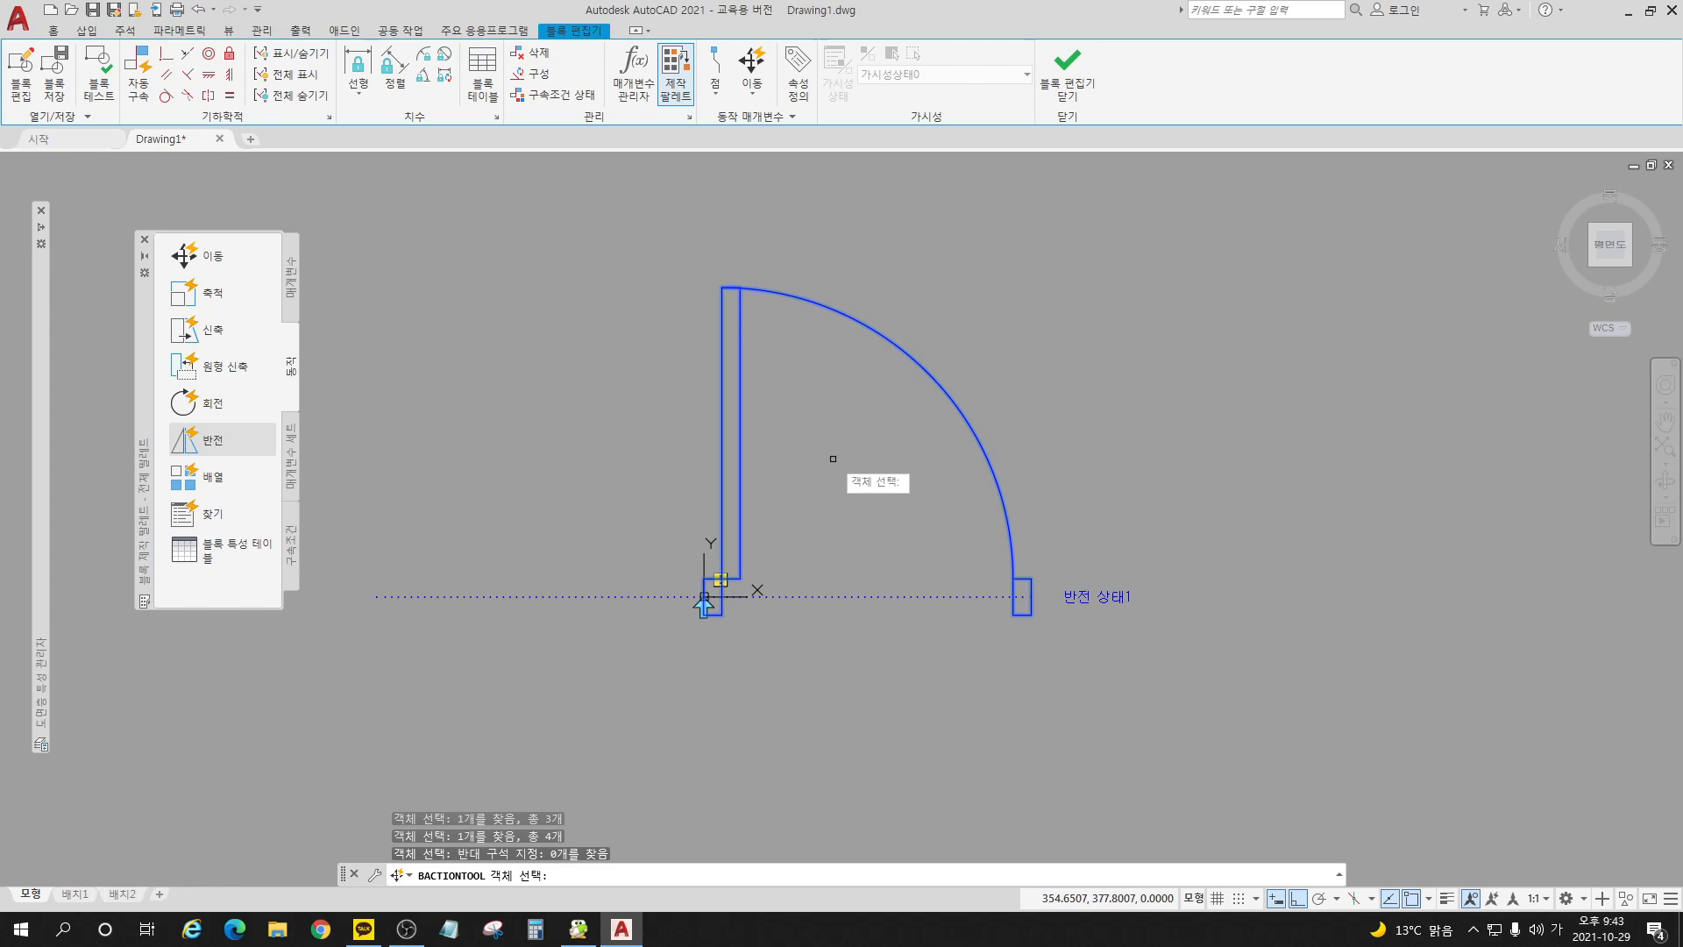
key("Return")
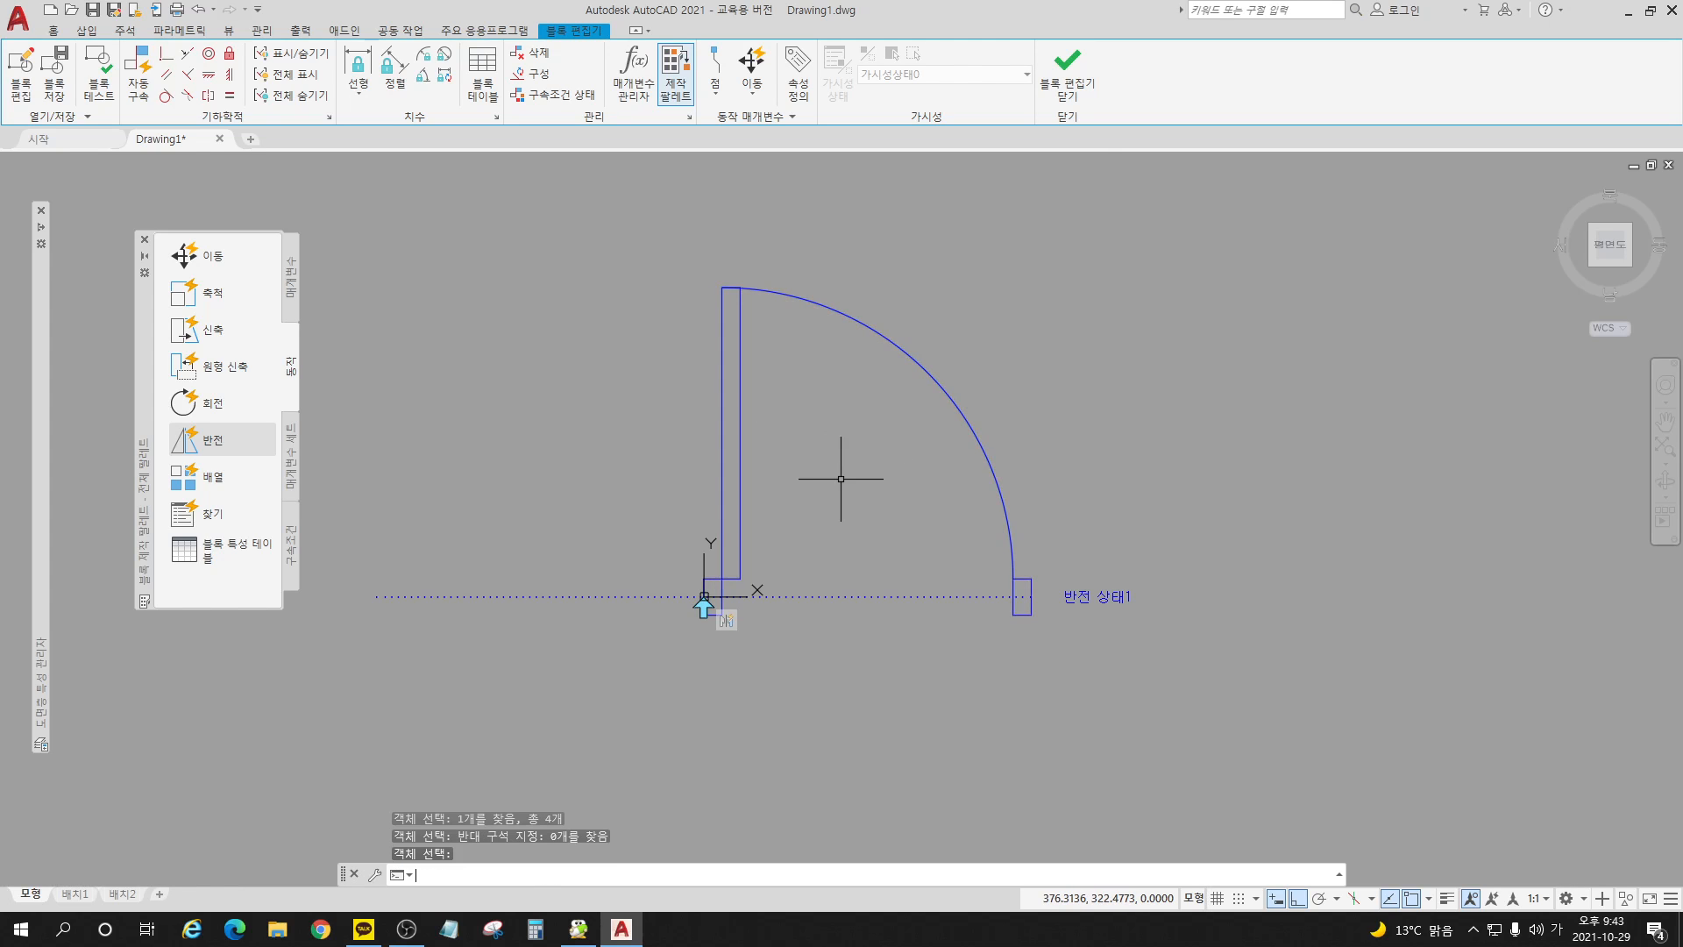
left_click(1068, 70)
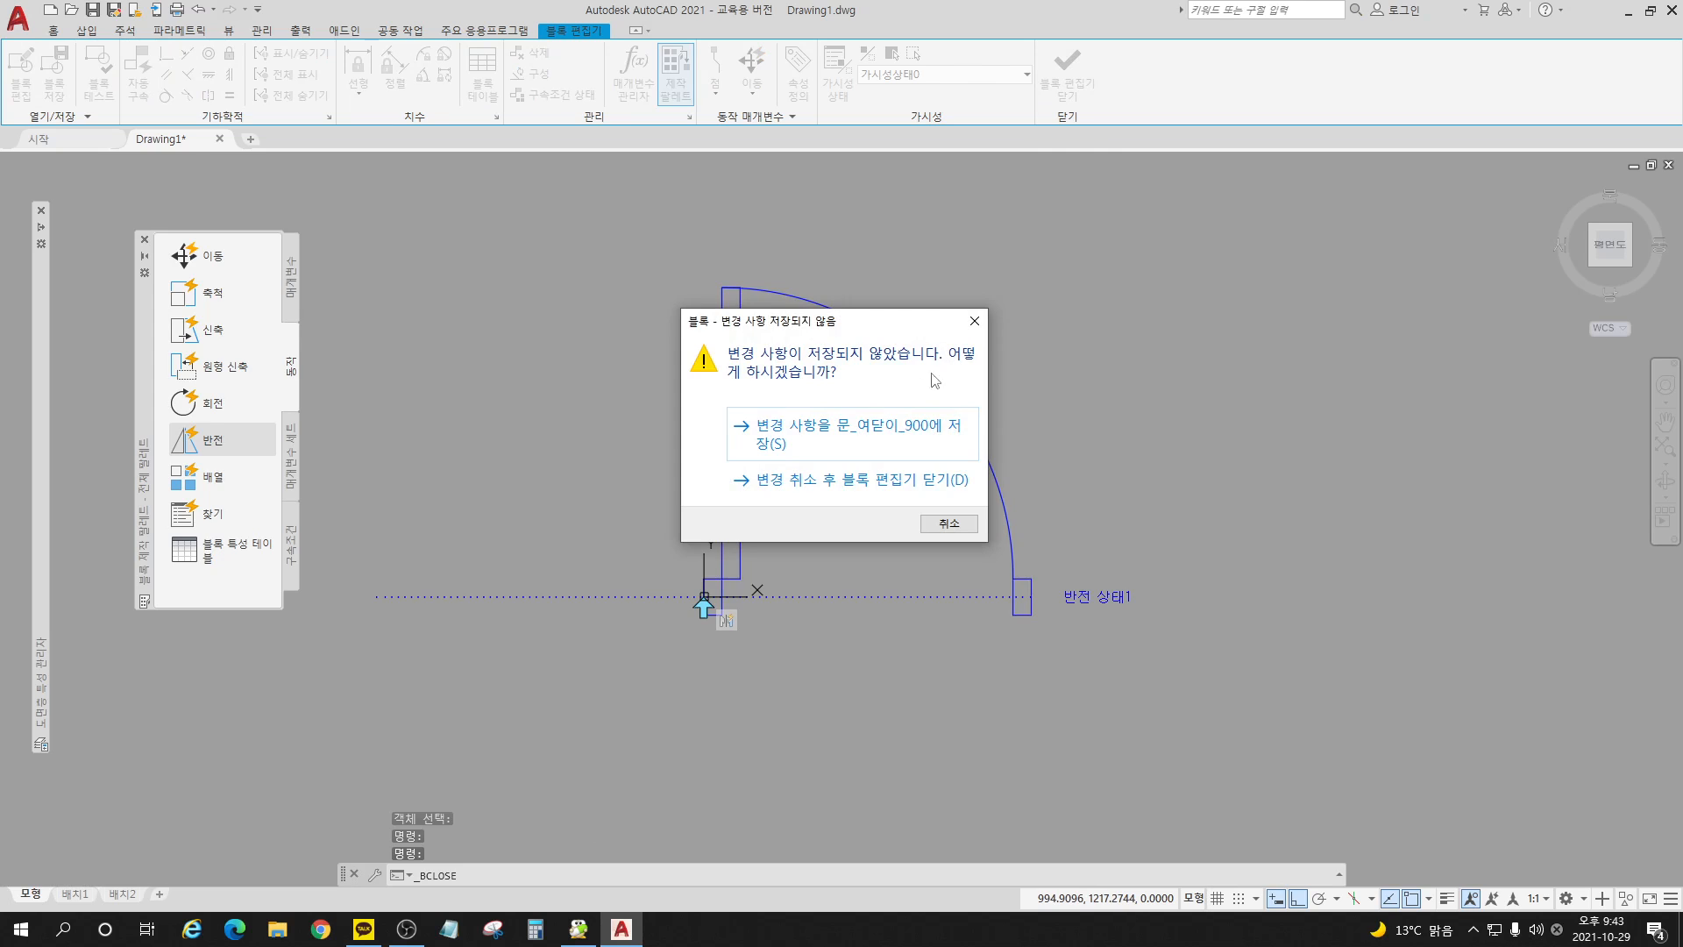
left_click(875, 436)
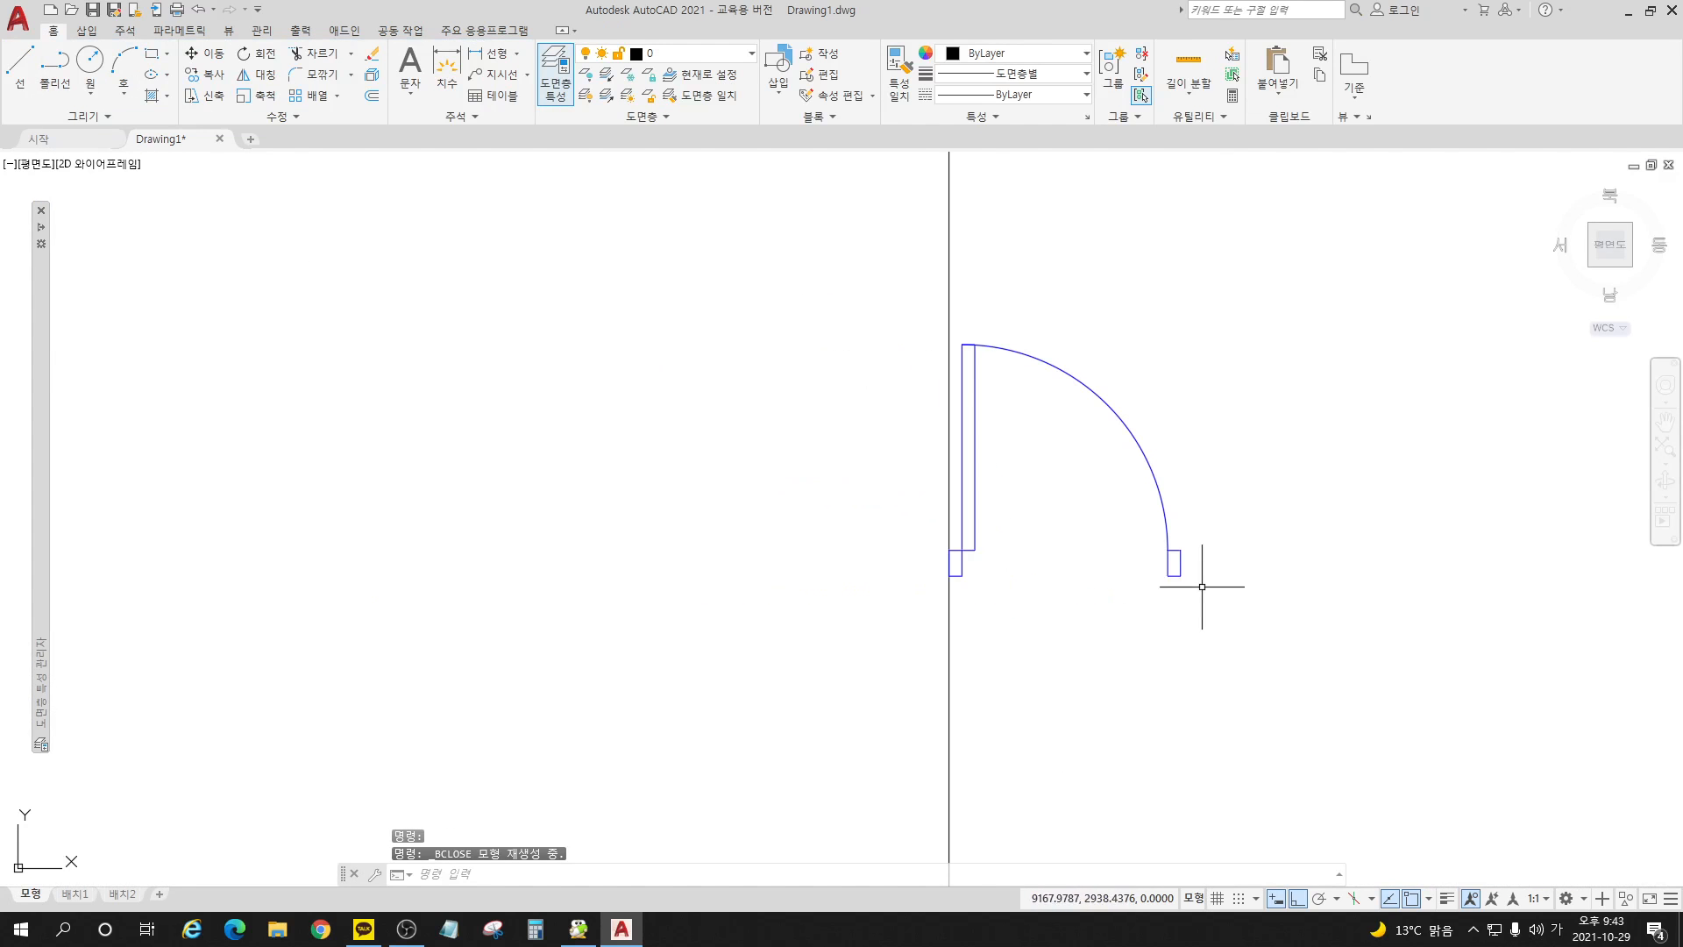
Step: Test the door block's flip grip by flipping the door across its jamb line and back, and clear the selection
left_click(1177, 560)
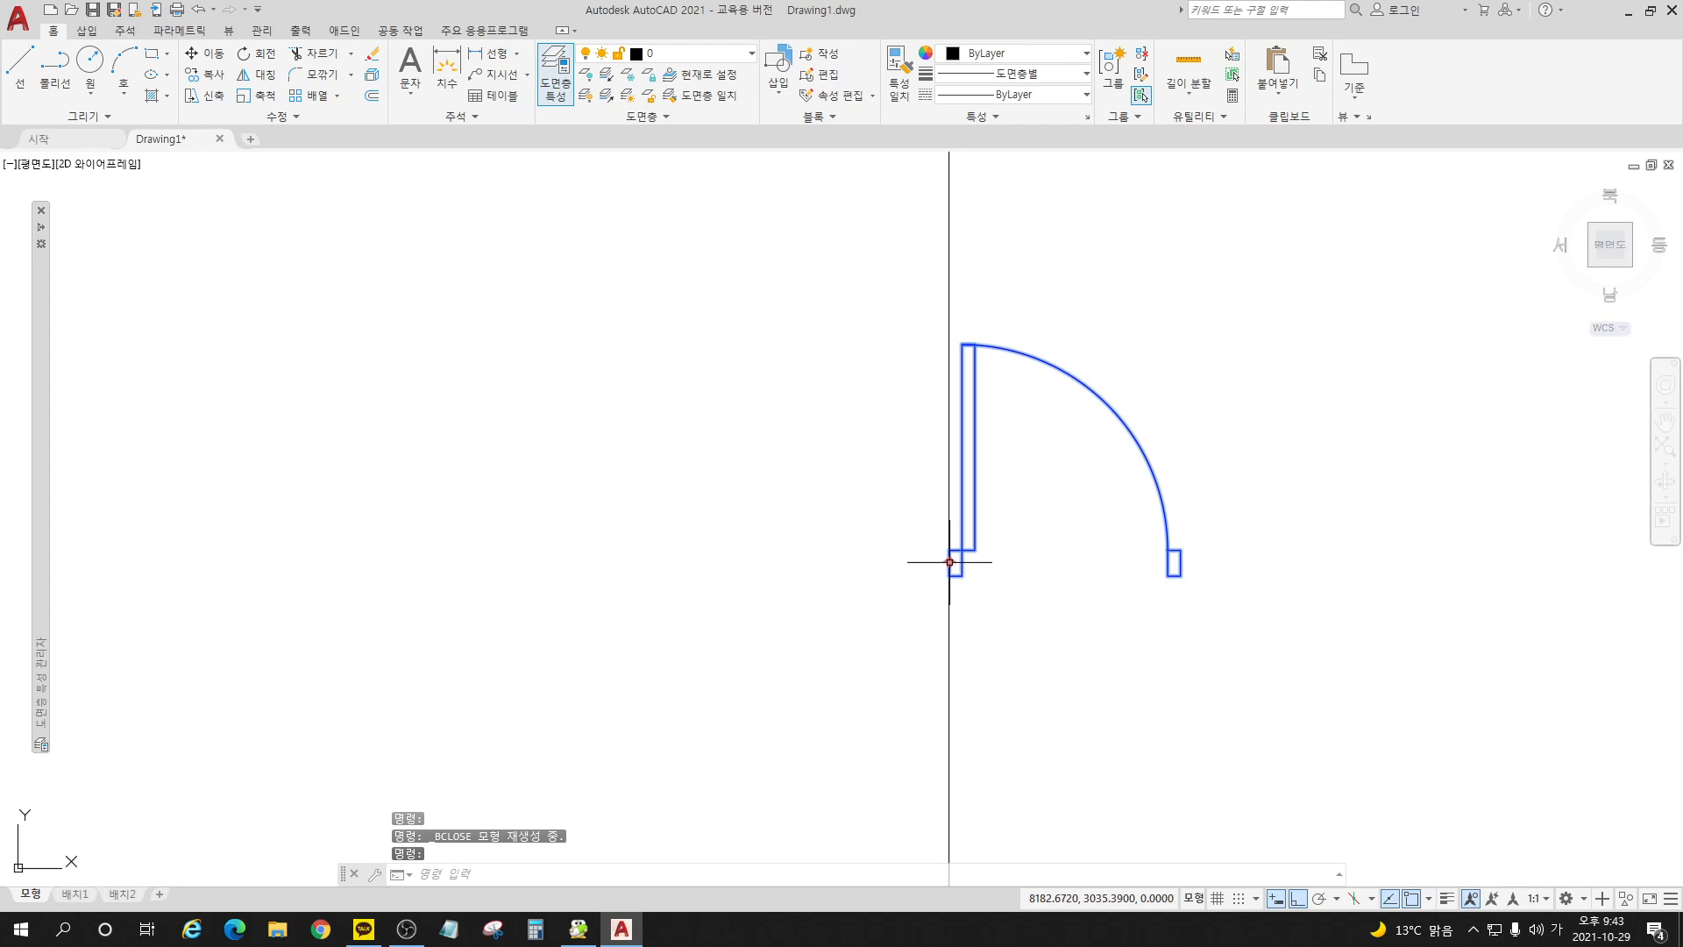
left_click(950, 562)
left_click(949, 562)
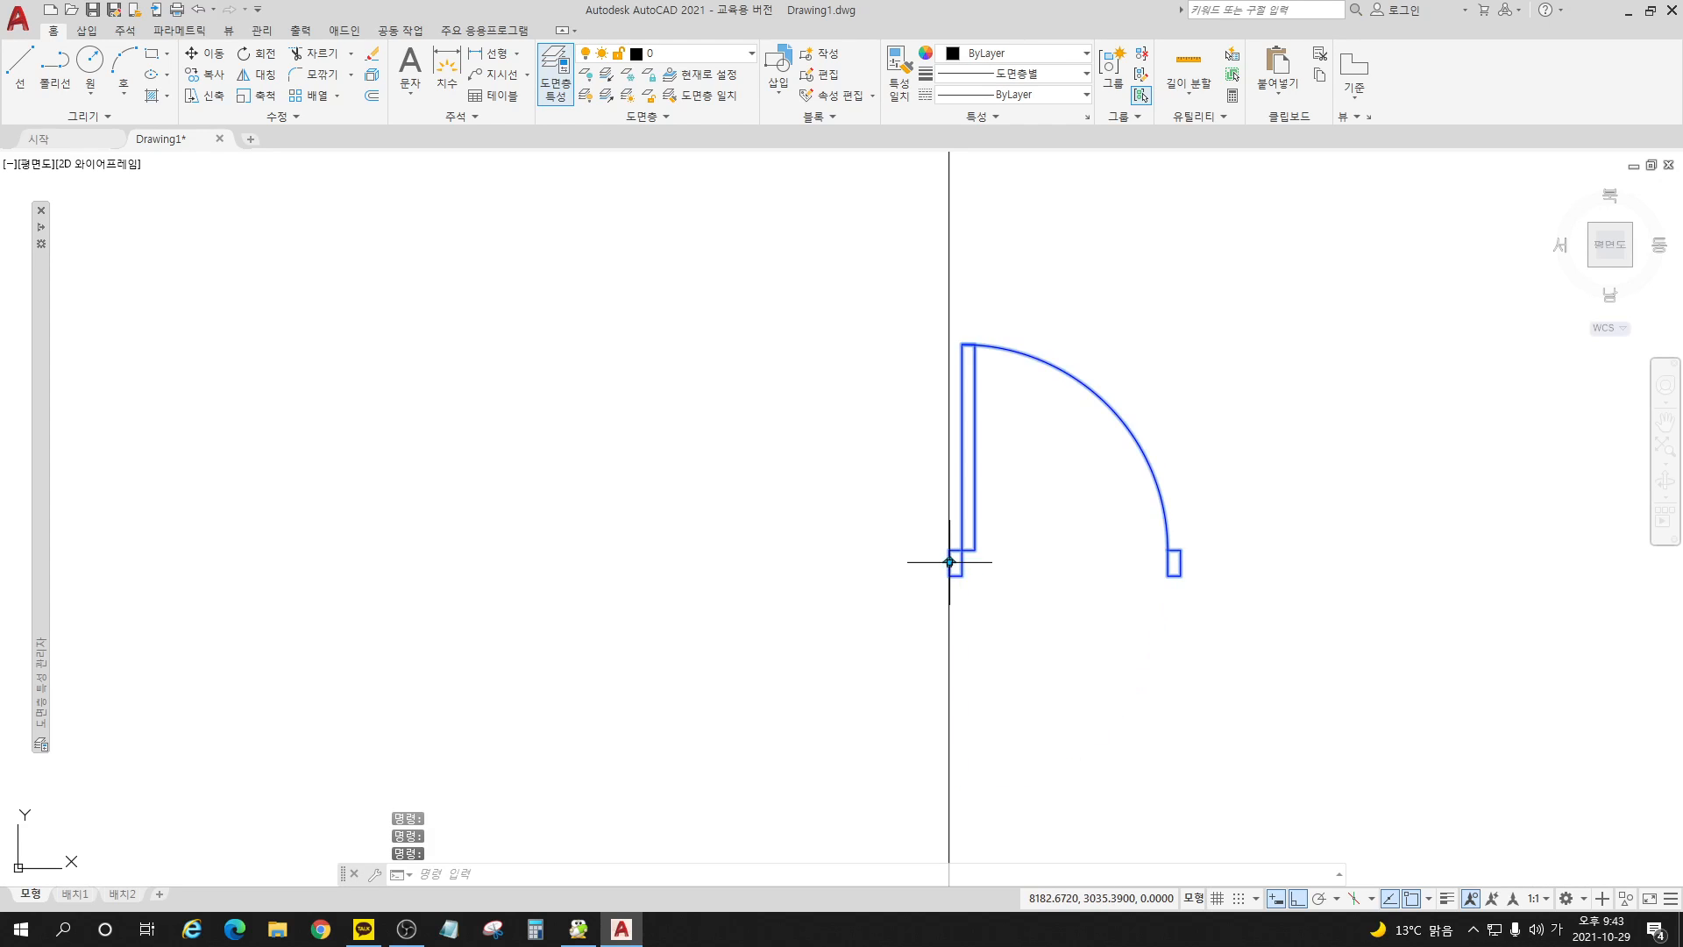
left_click(949, 562)
left_click(950, 562)
key("Escape")
key("Escape")
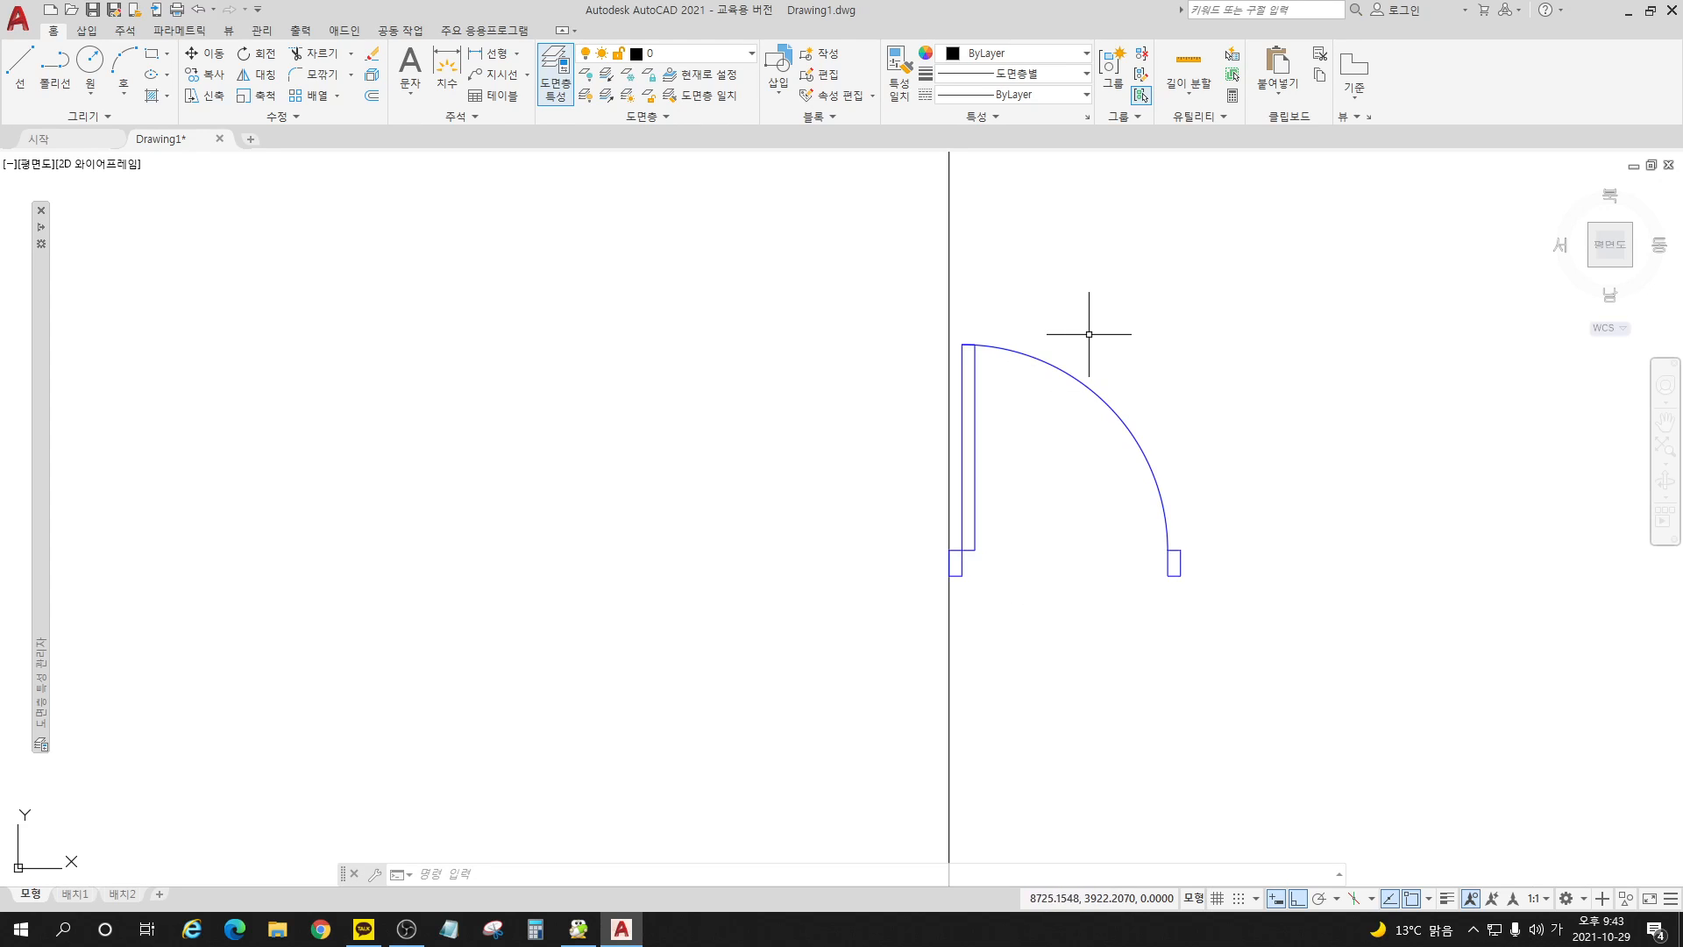
Step: Reopen the block 문_여닫이_900 for editing its definition
left_click(833, 77)
left_click(713, 405)
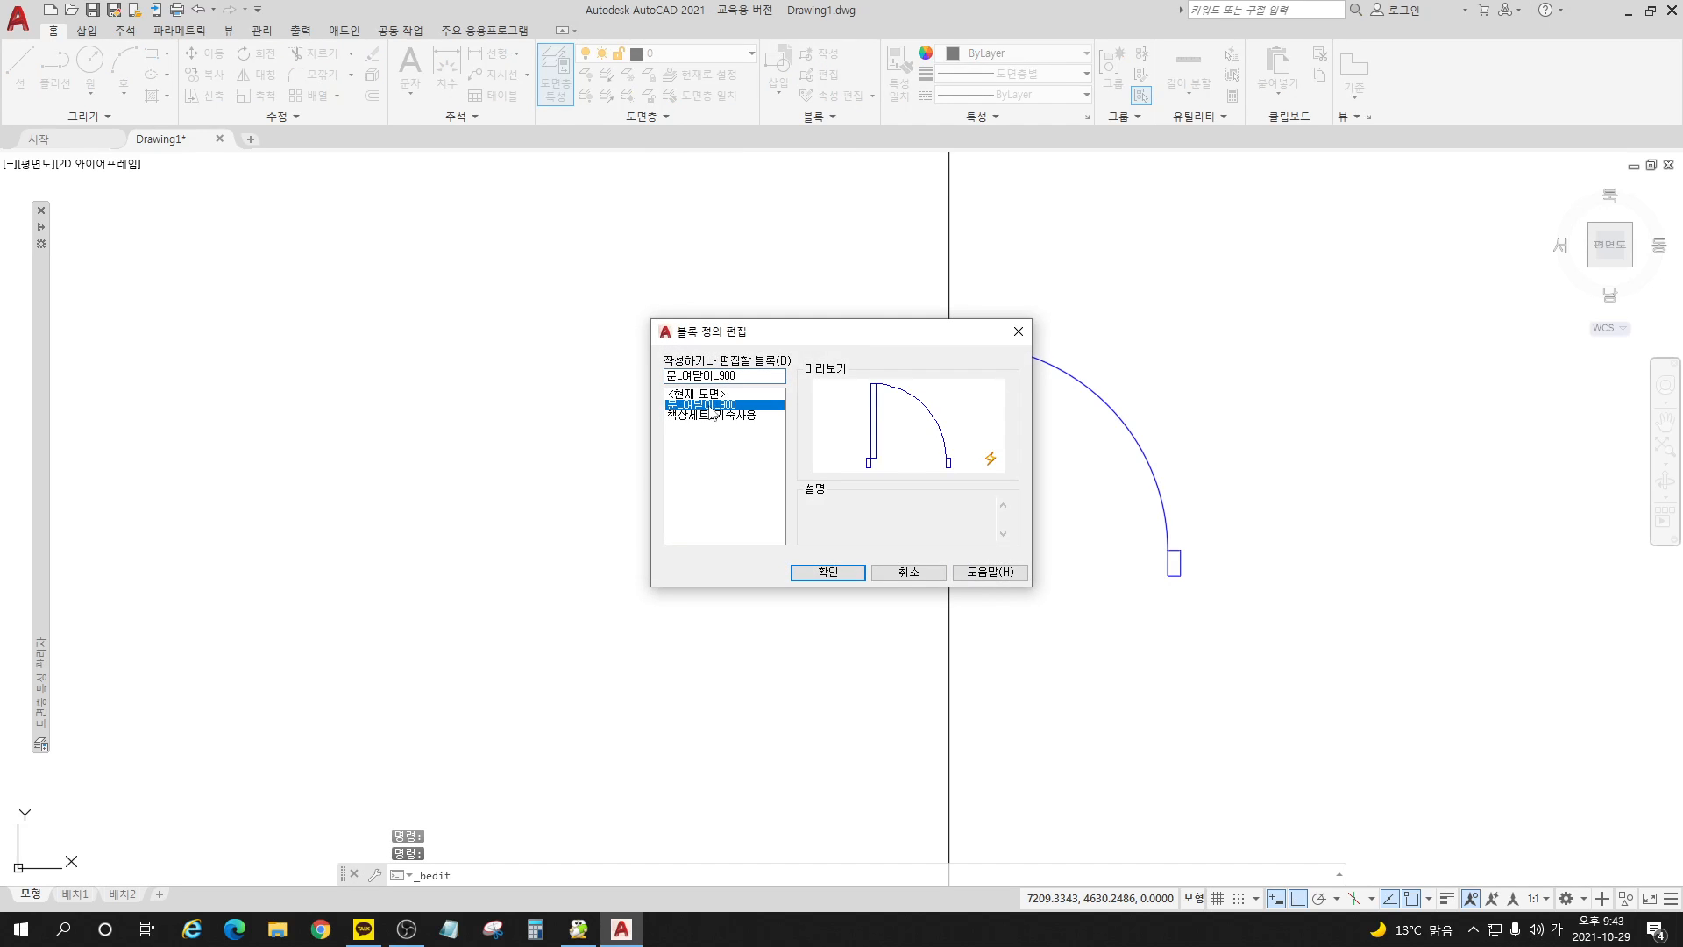
left_click(829, 572)
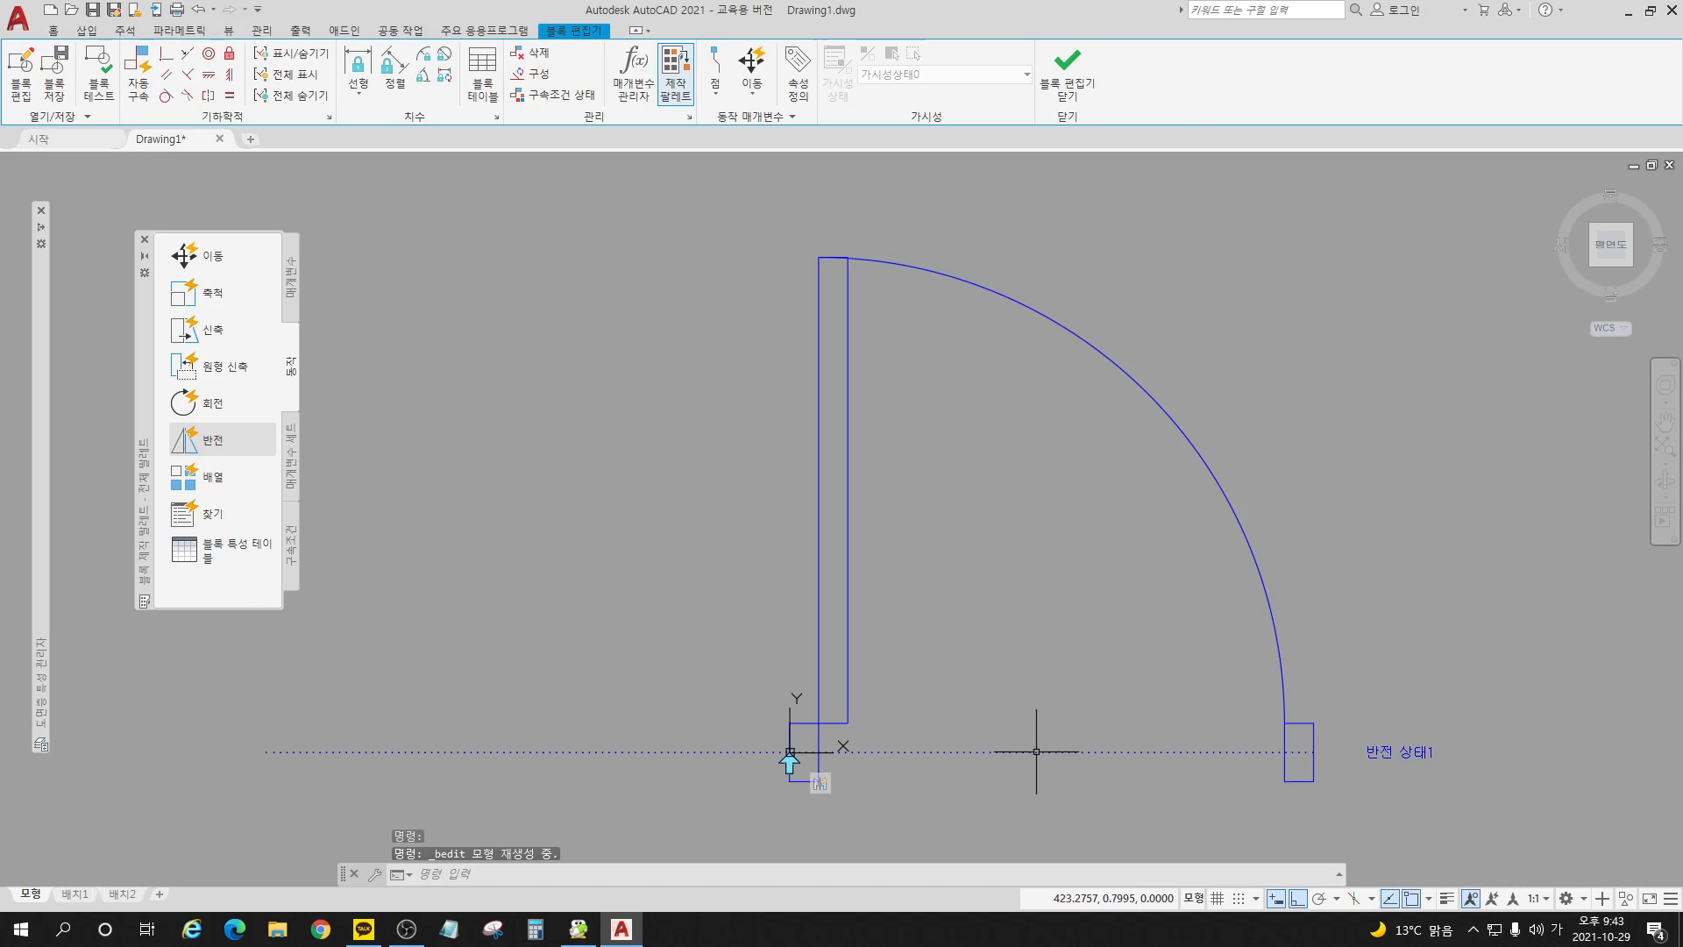
Step: Draw a horizontal guide line joining the lower outer corners of the two door jambs
scroll(741, 511, "down", 2)
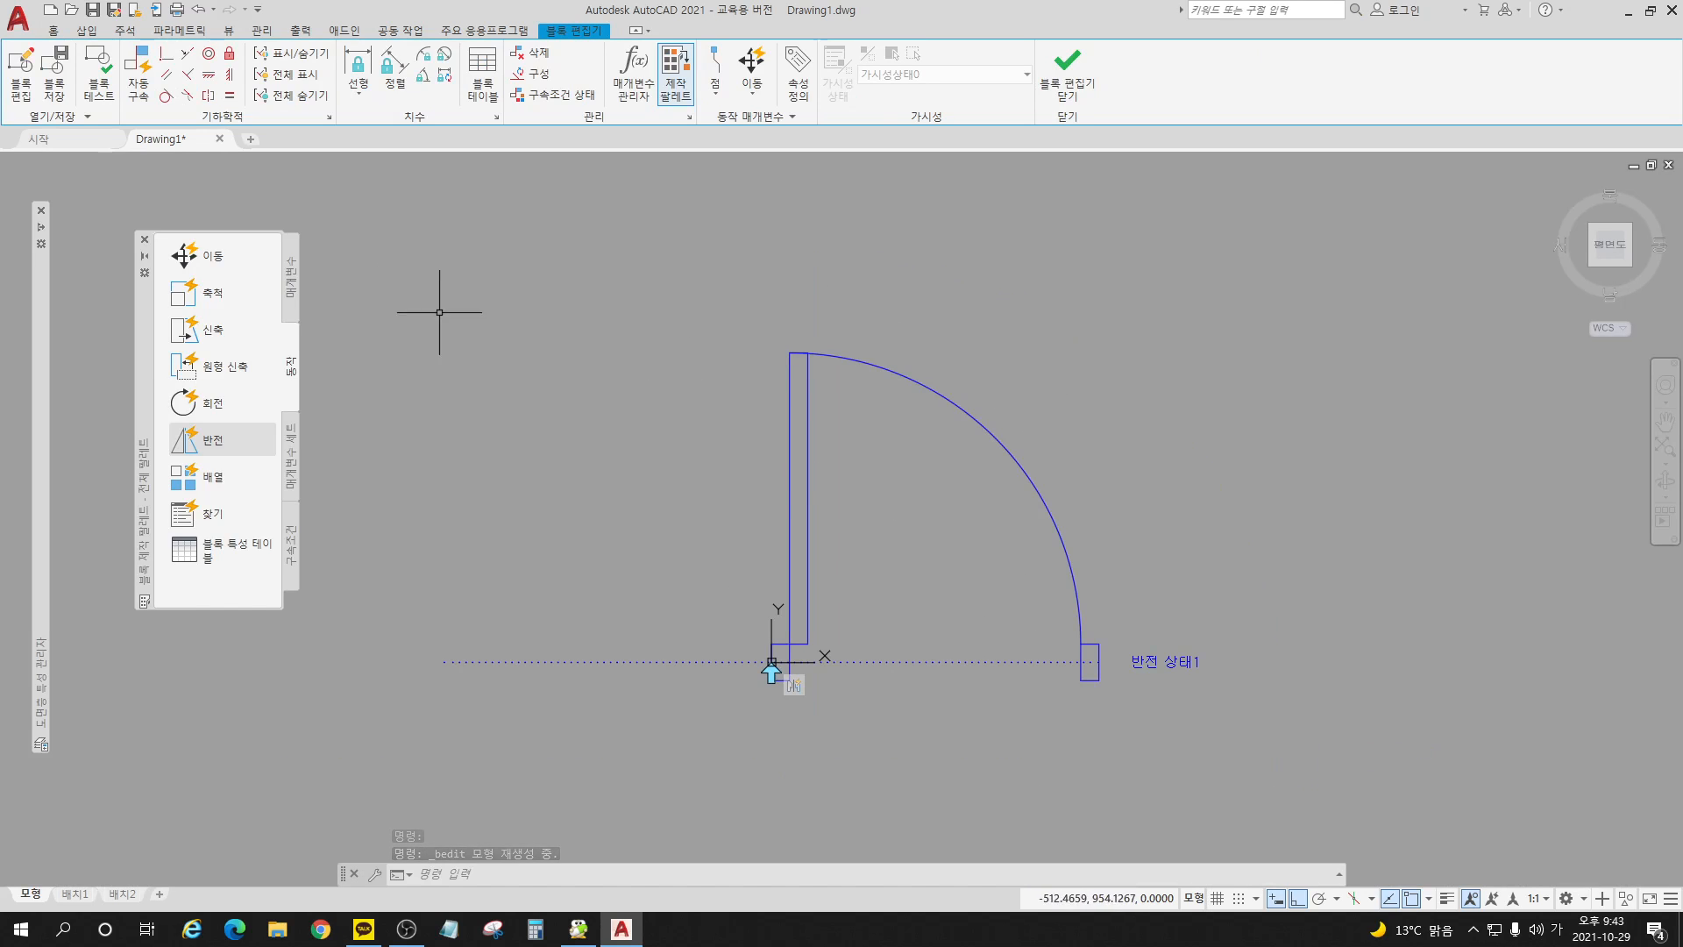
left_click(293, 281)
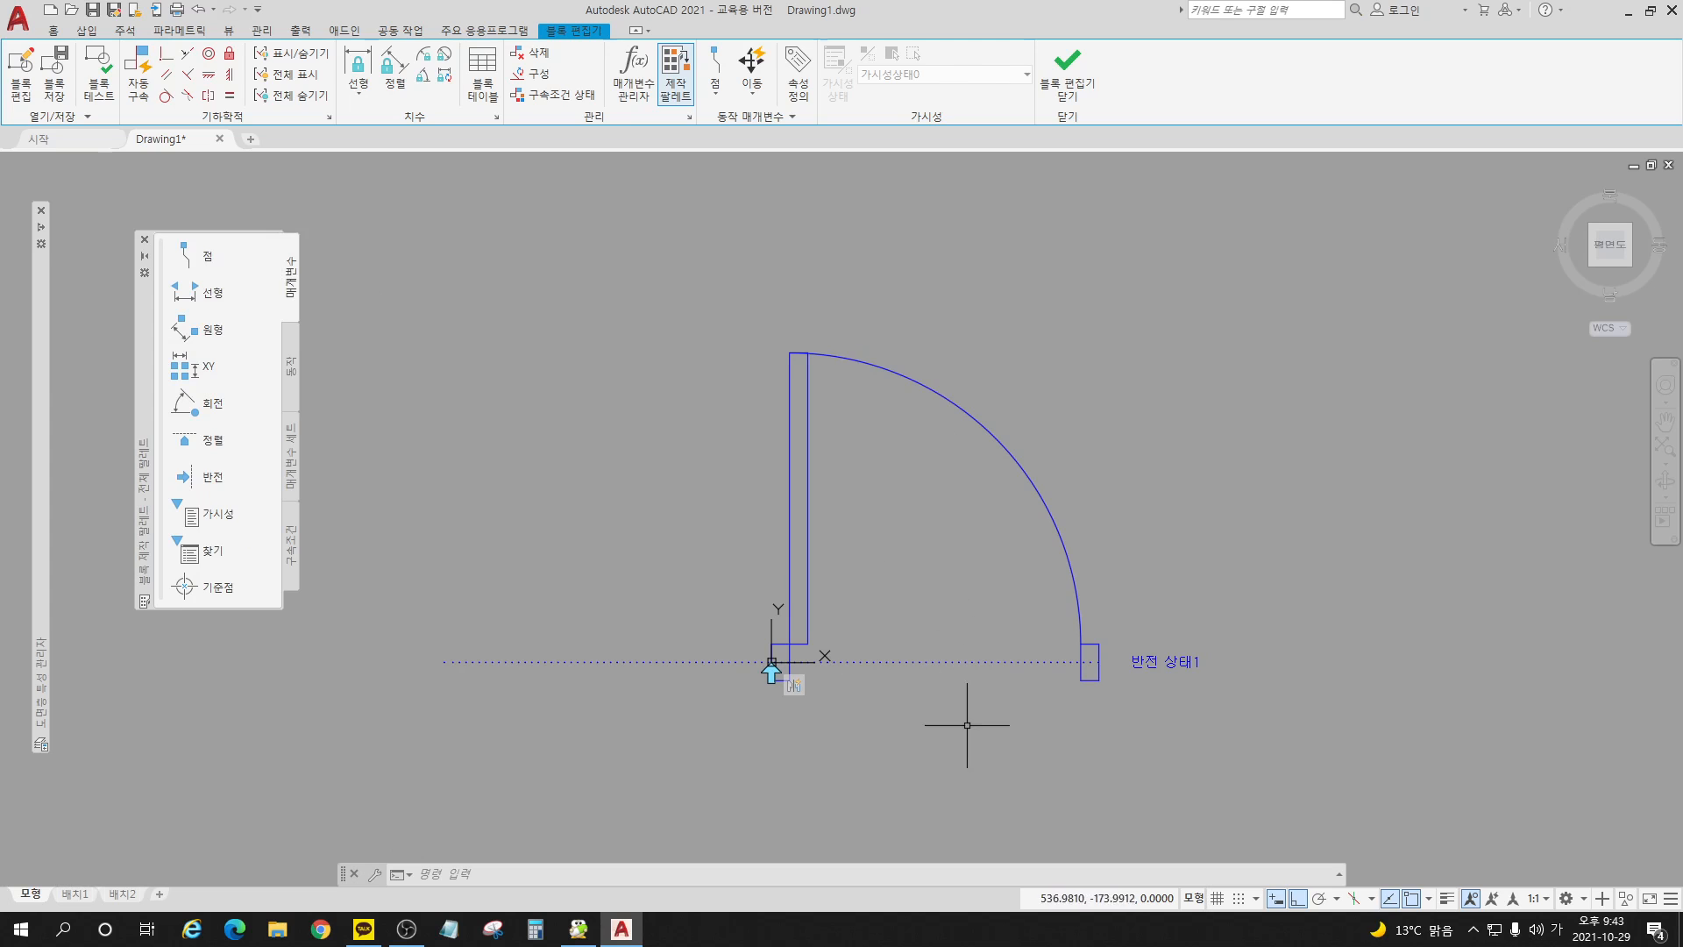
scroll(932, 702, "up", 4)
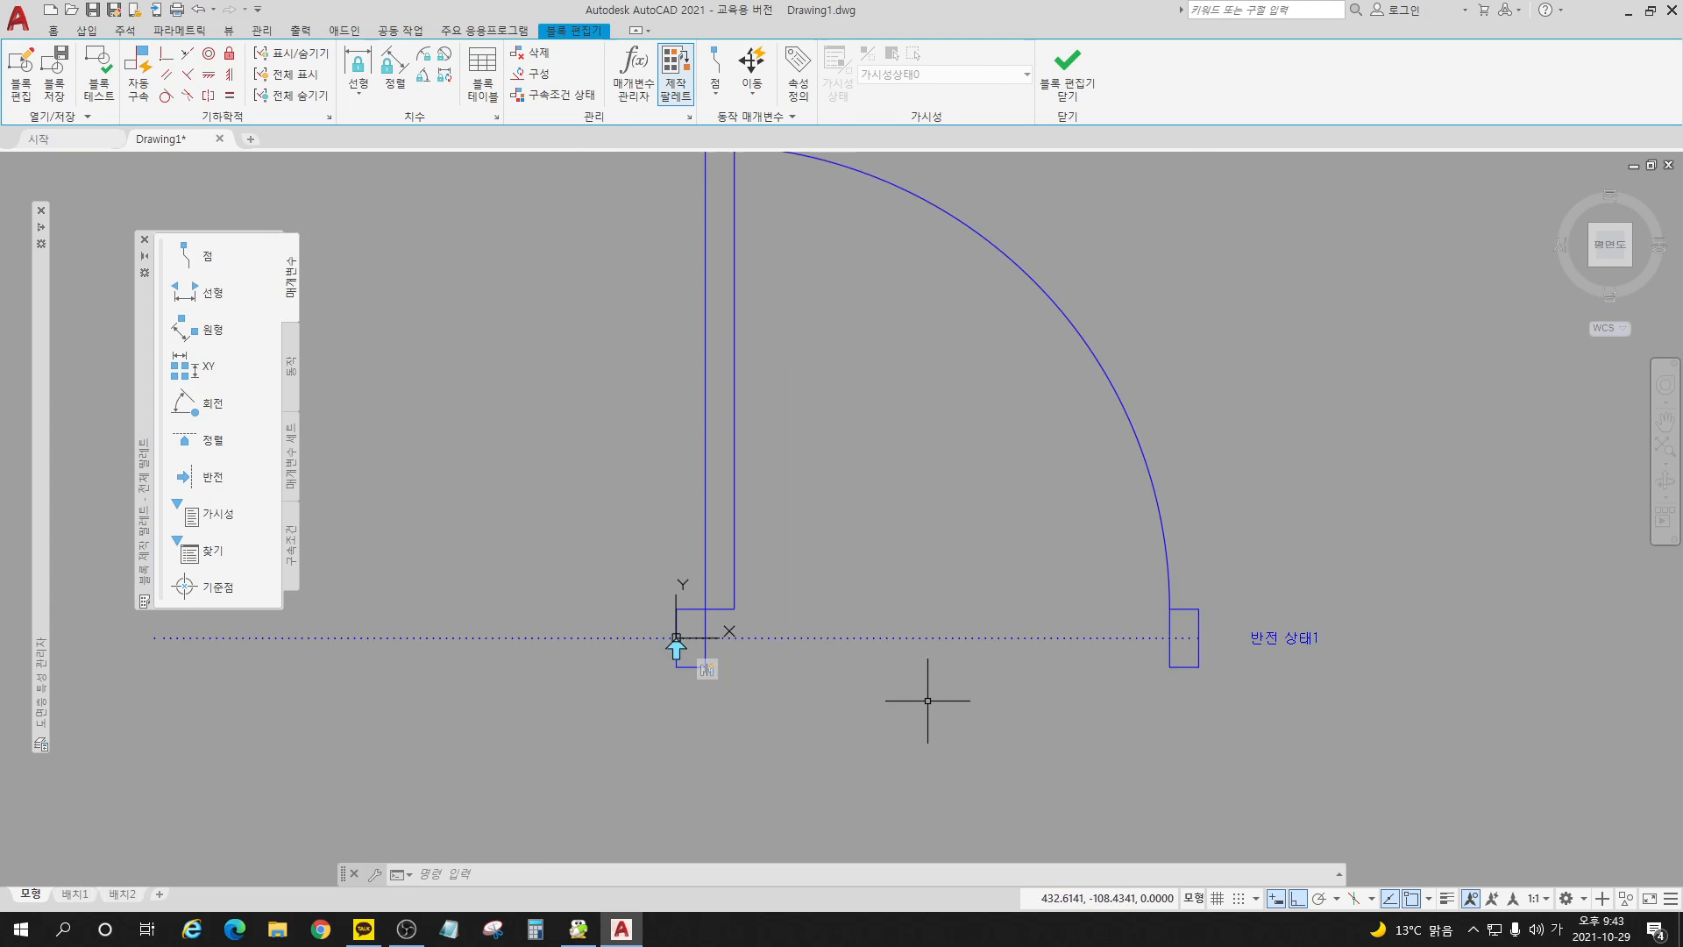
left_click(54, 32)
left_click(20, 63)
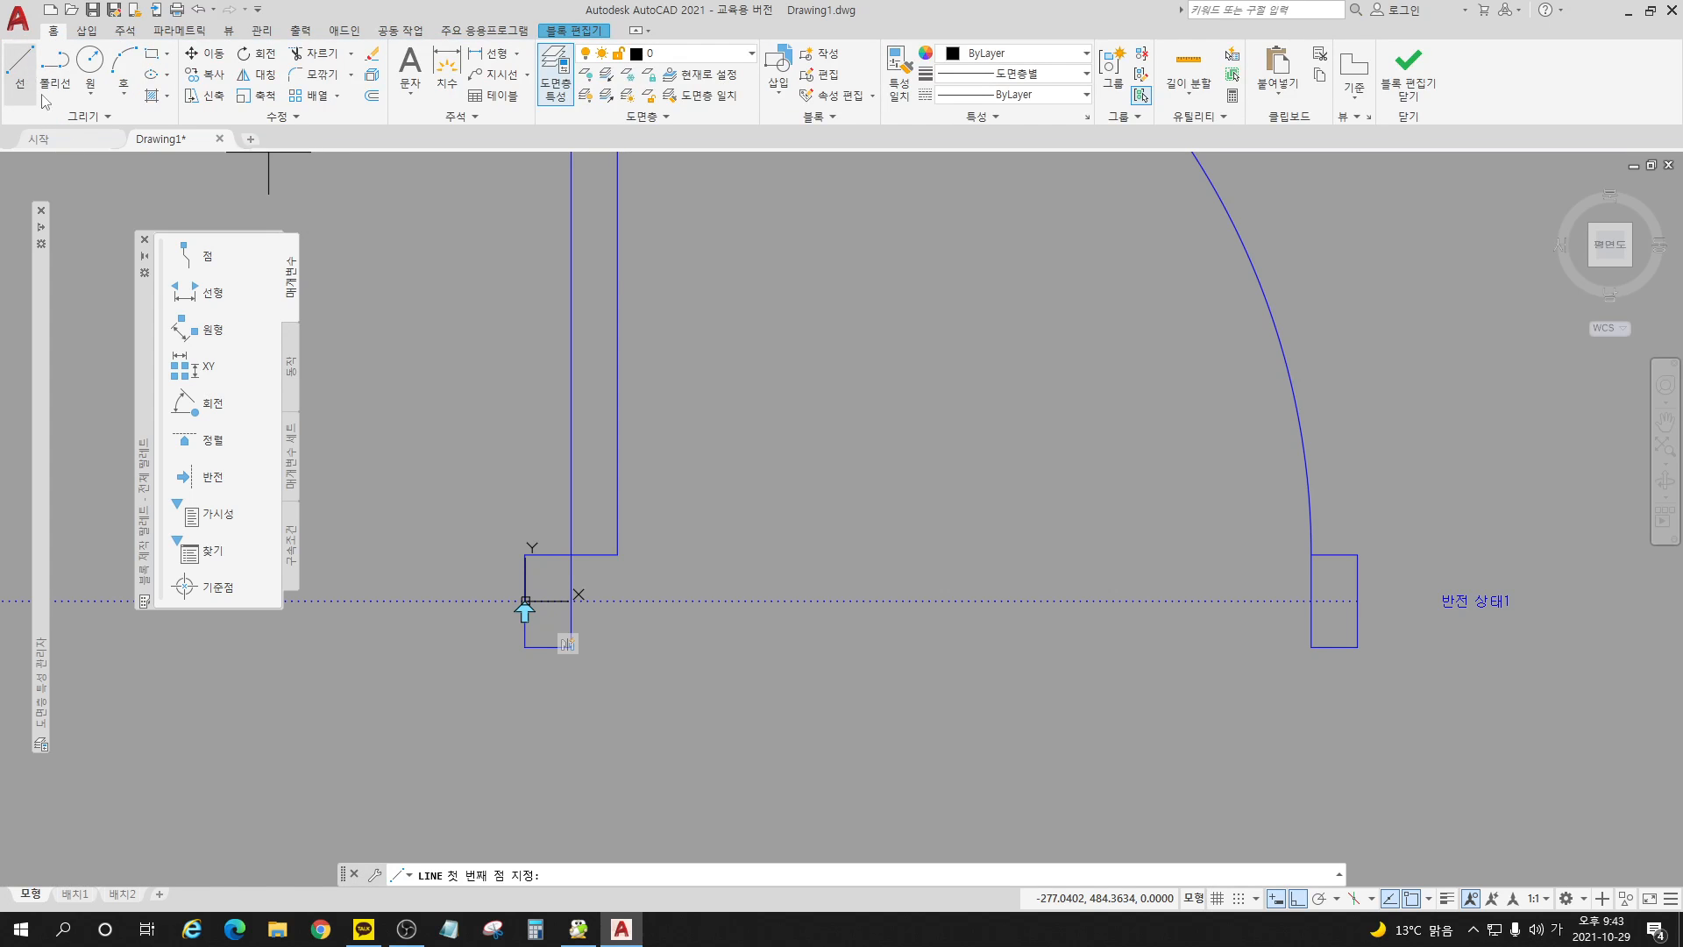
left_click(525, 647)
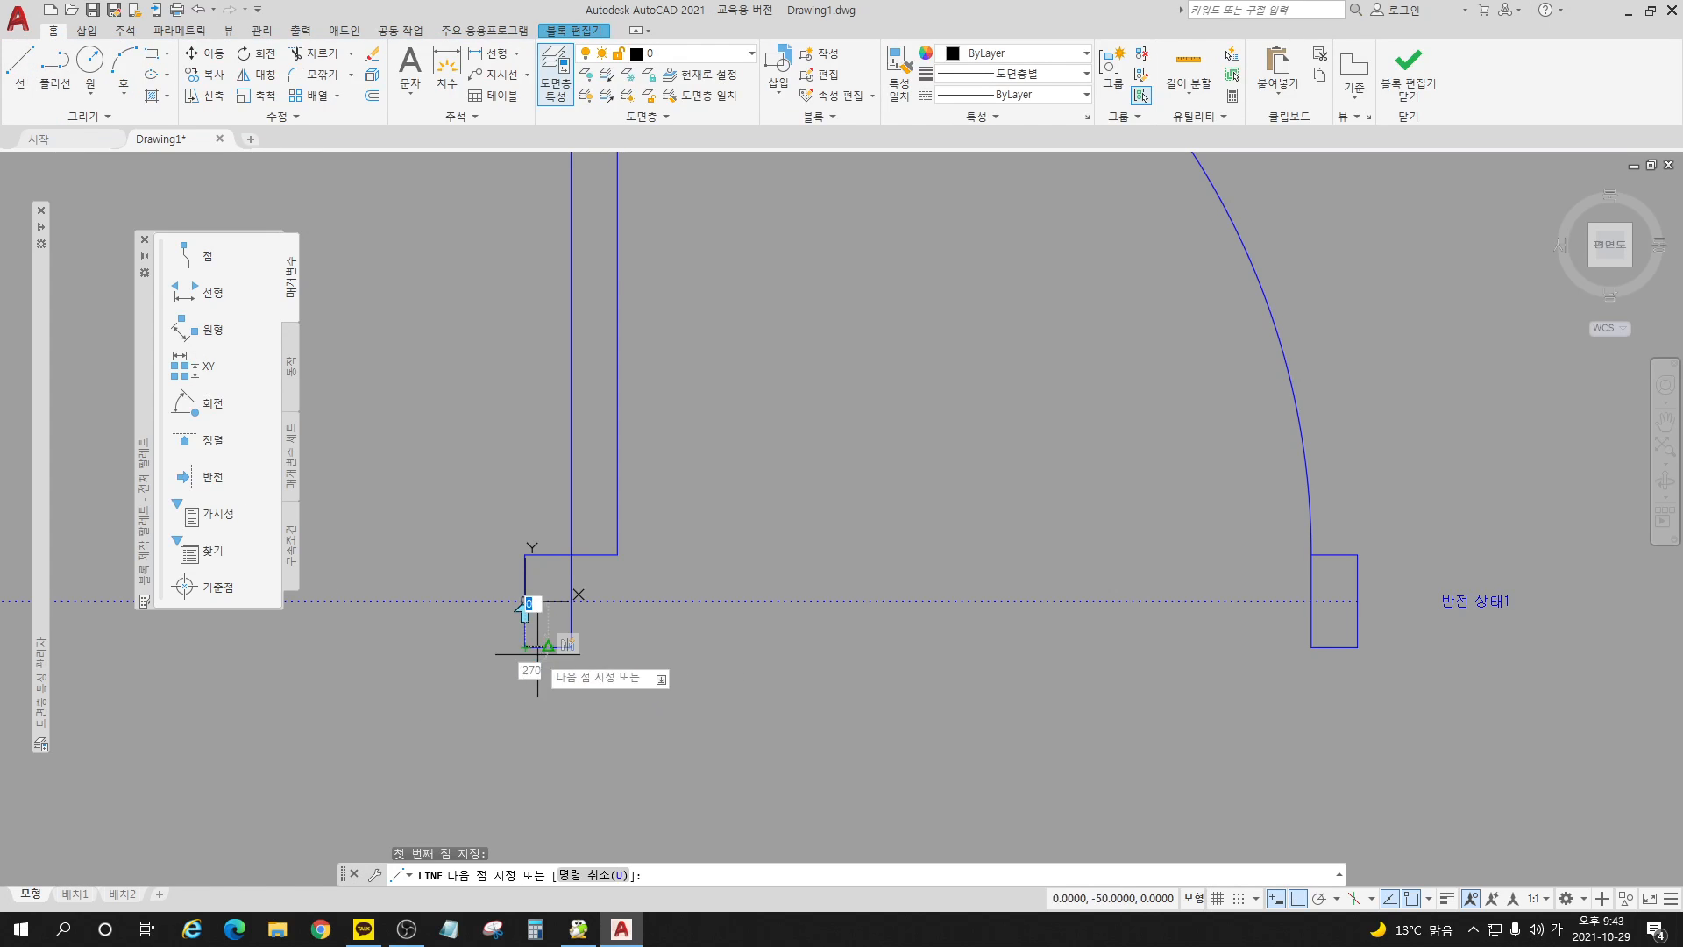
left_click(1358, 647)
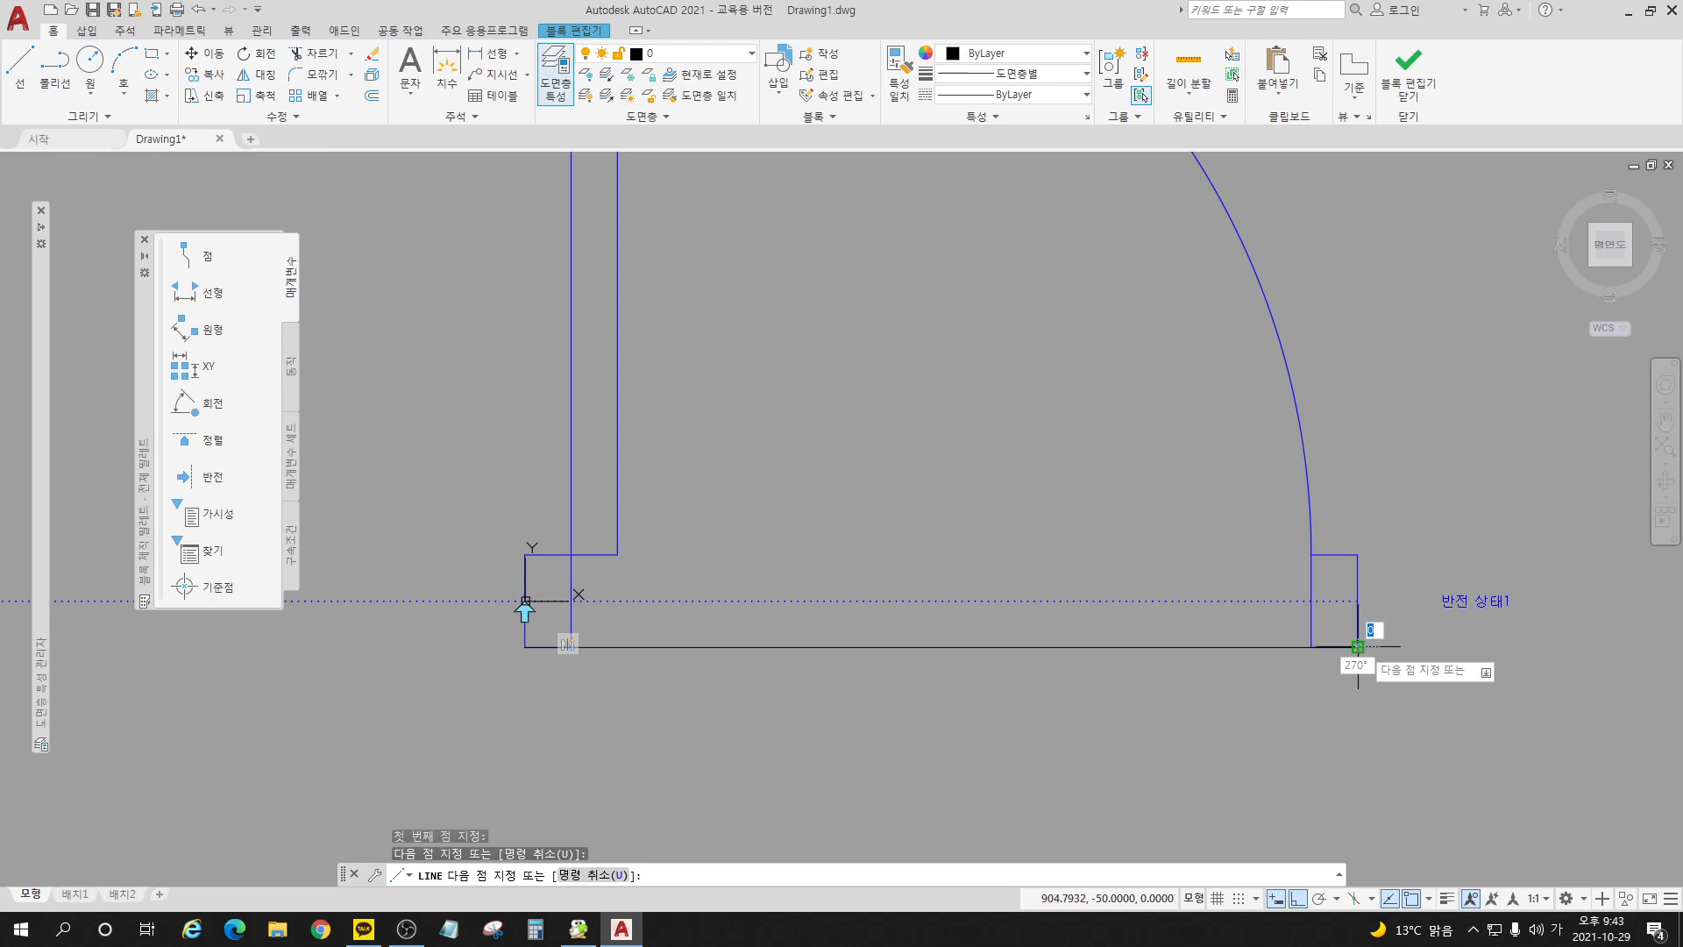
key("Return")
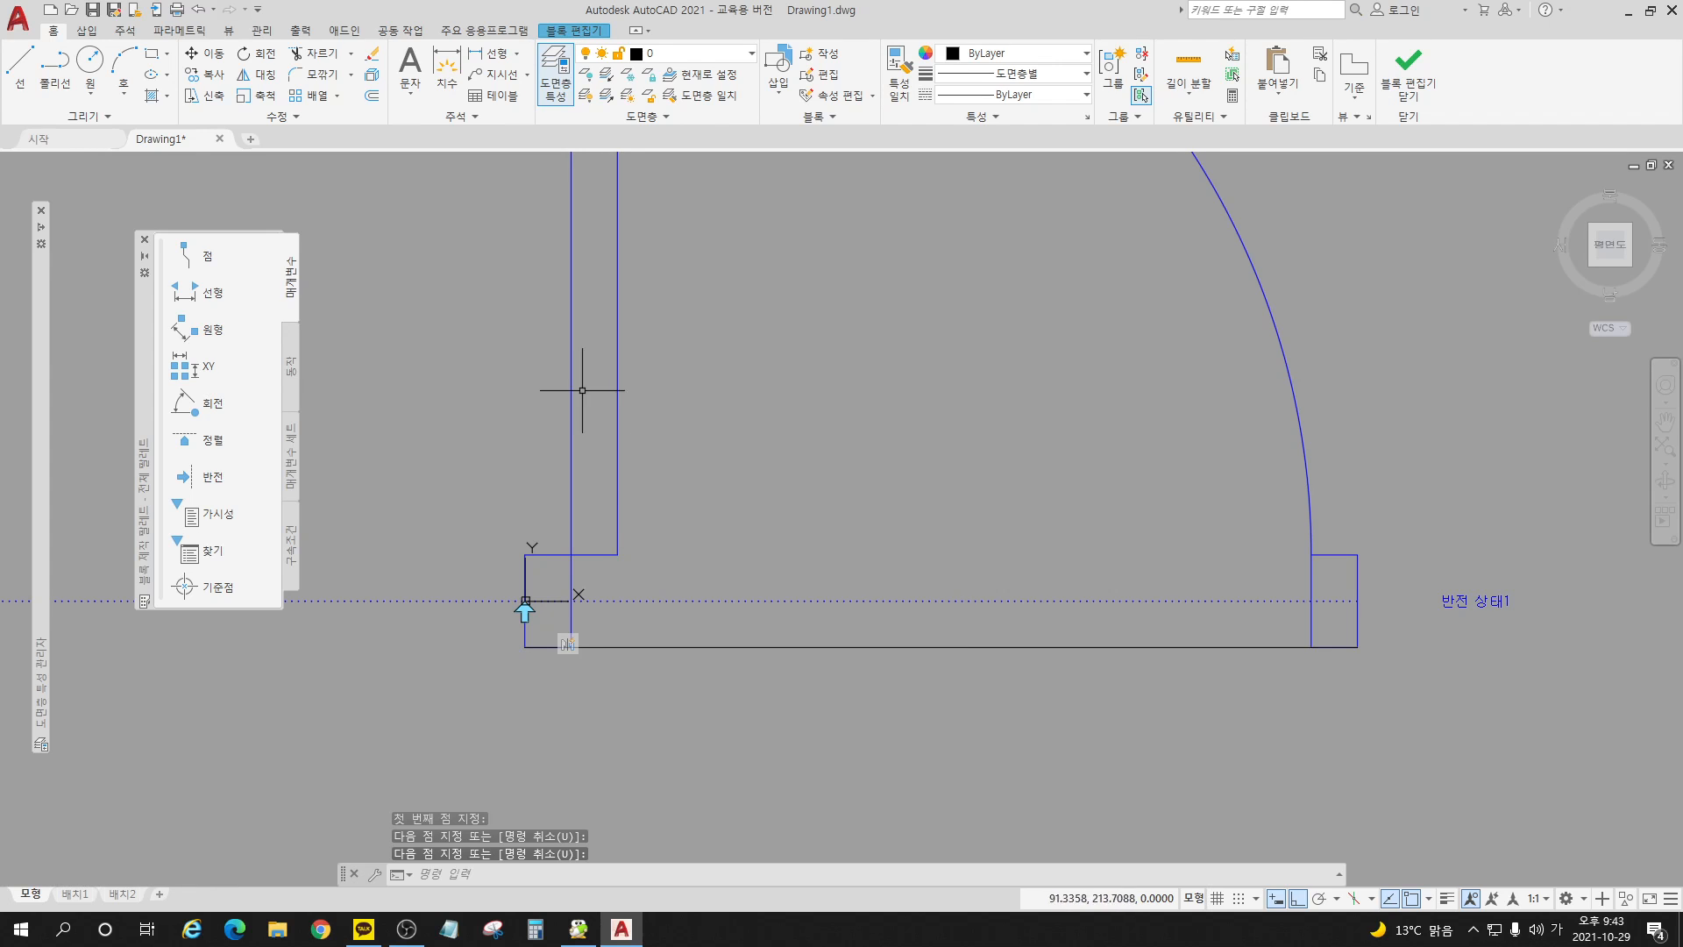
Step: Add a flip parameter with a vertical reflection line through the guide line's midpoint, label it above the swing arc, and erase the guide line
left_click(230, 474)
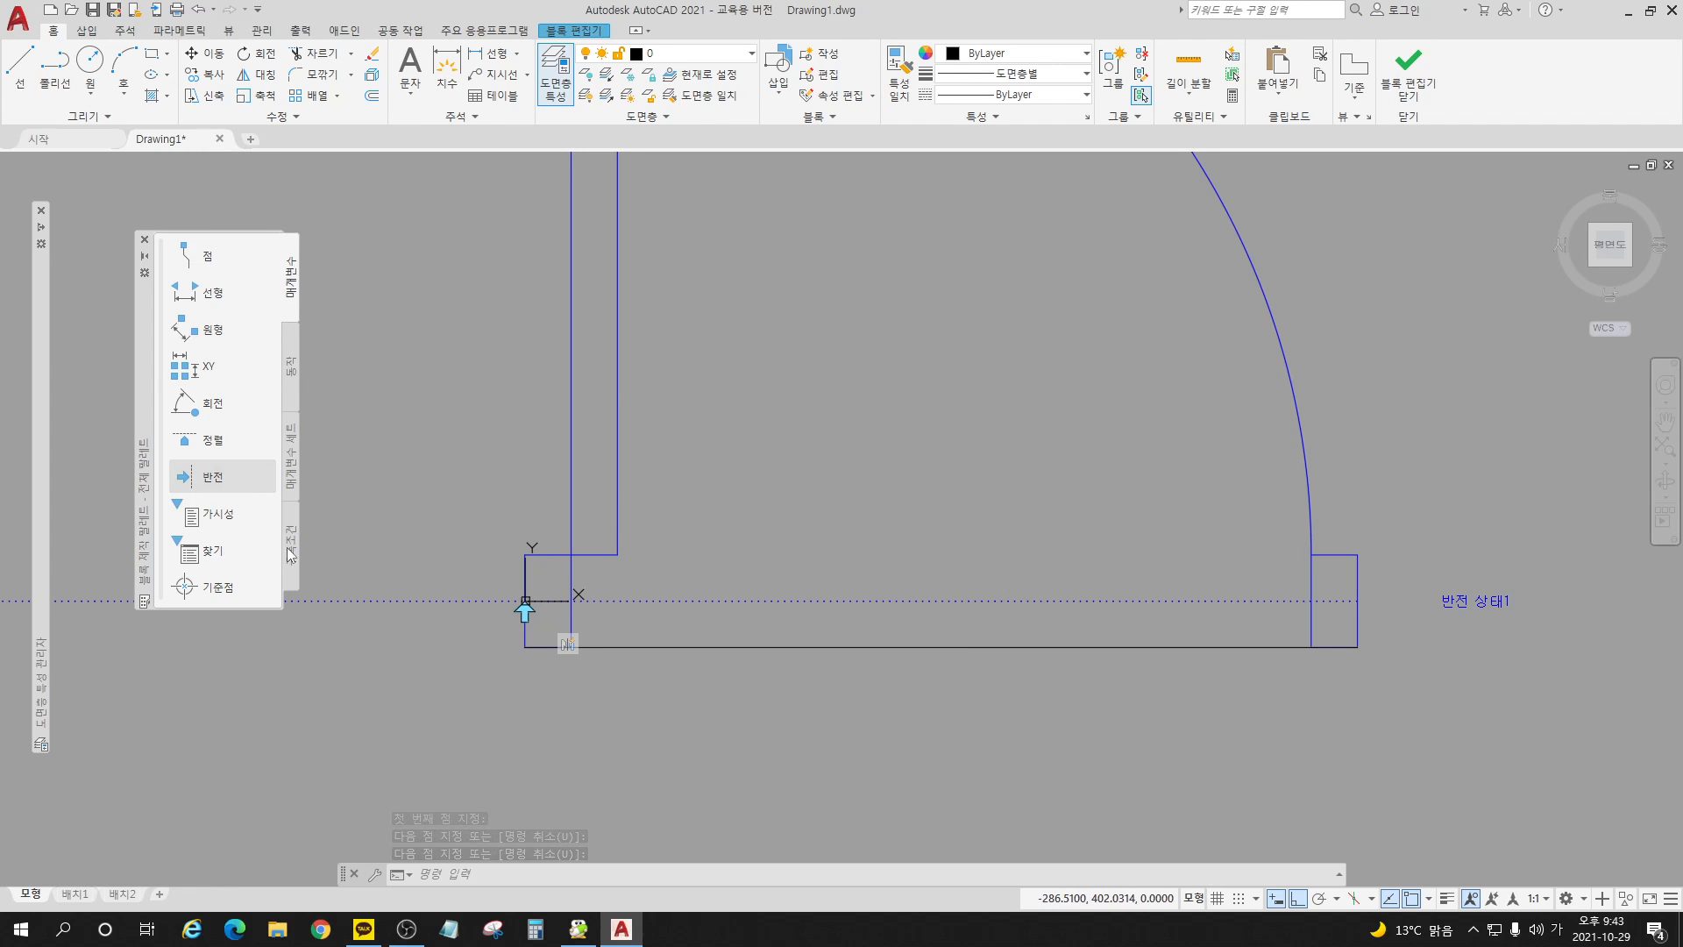
left_click(942, 647)
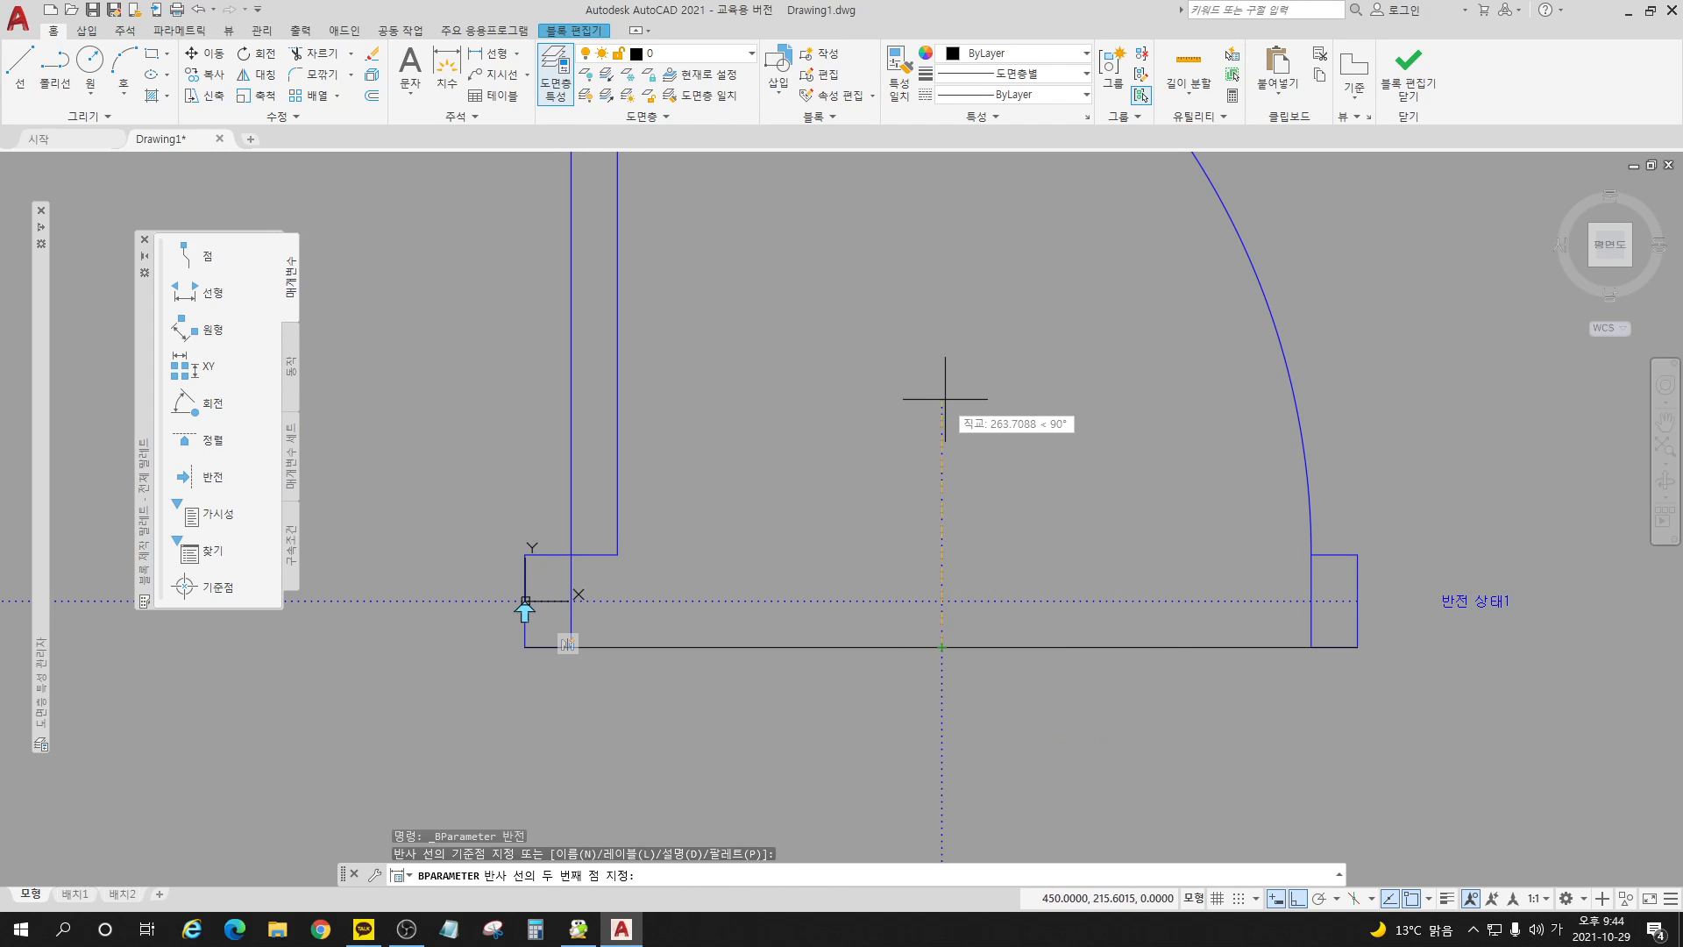
scroll(954, 444, "down", 3)
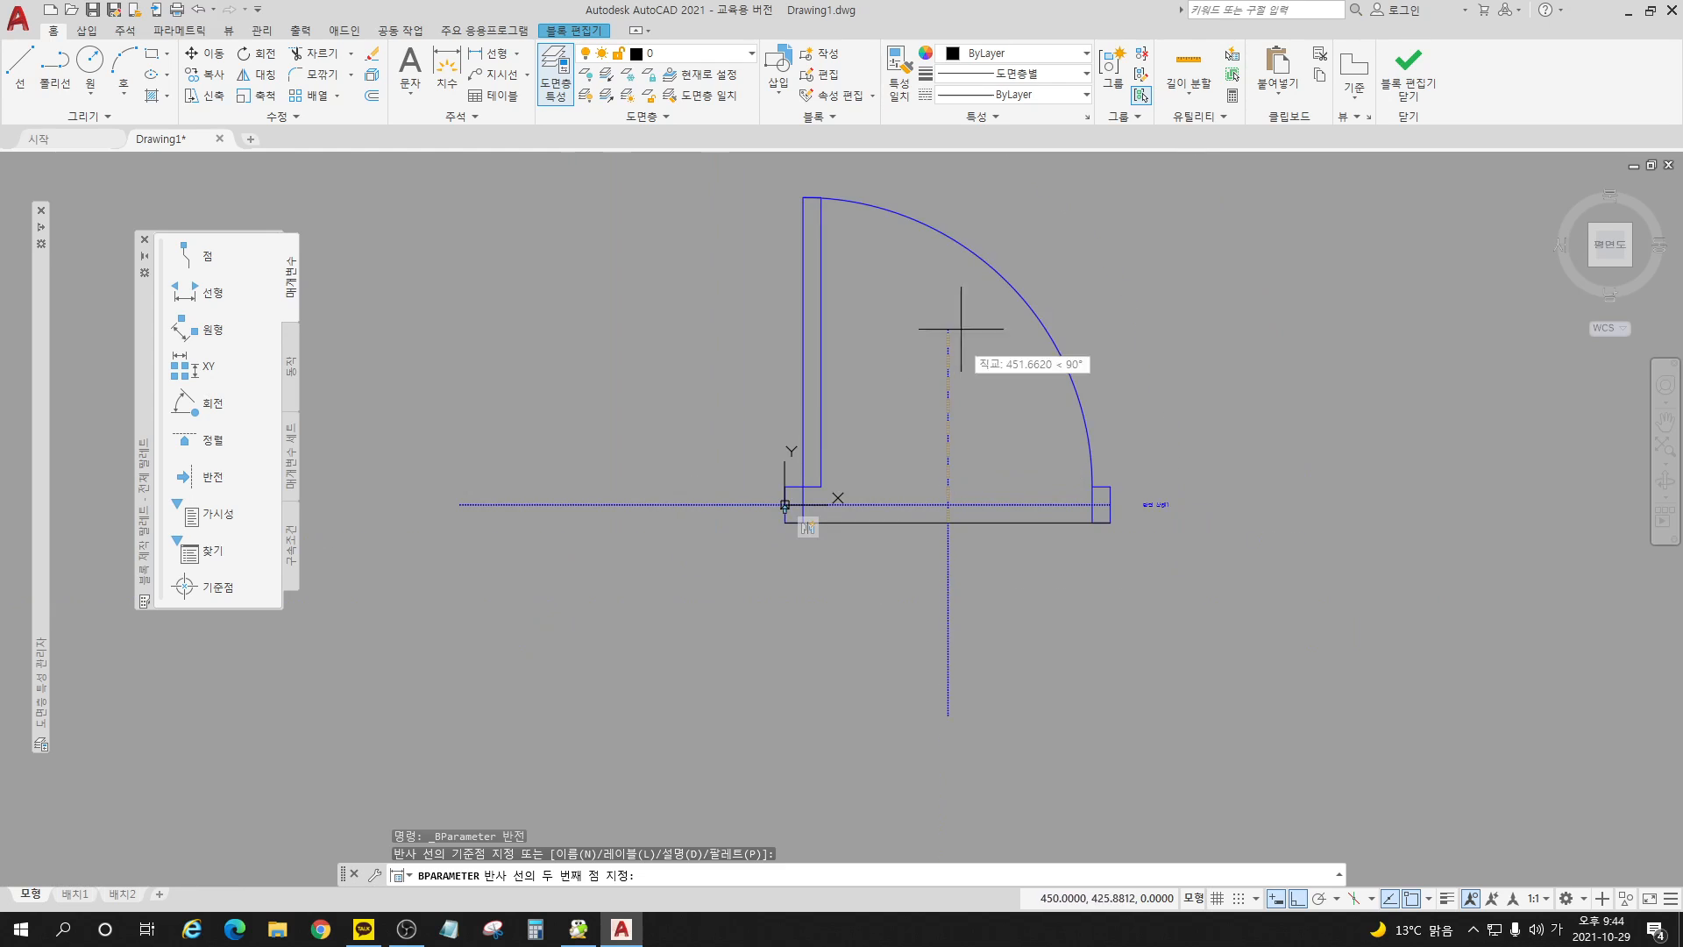
left_click(961, 208)
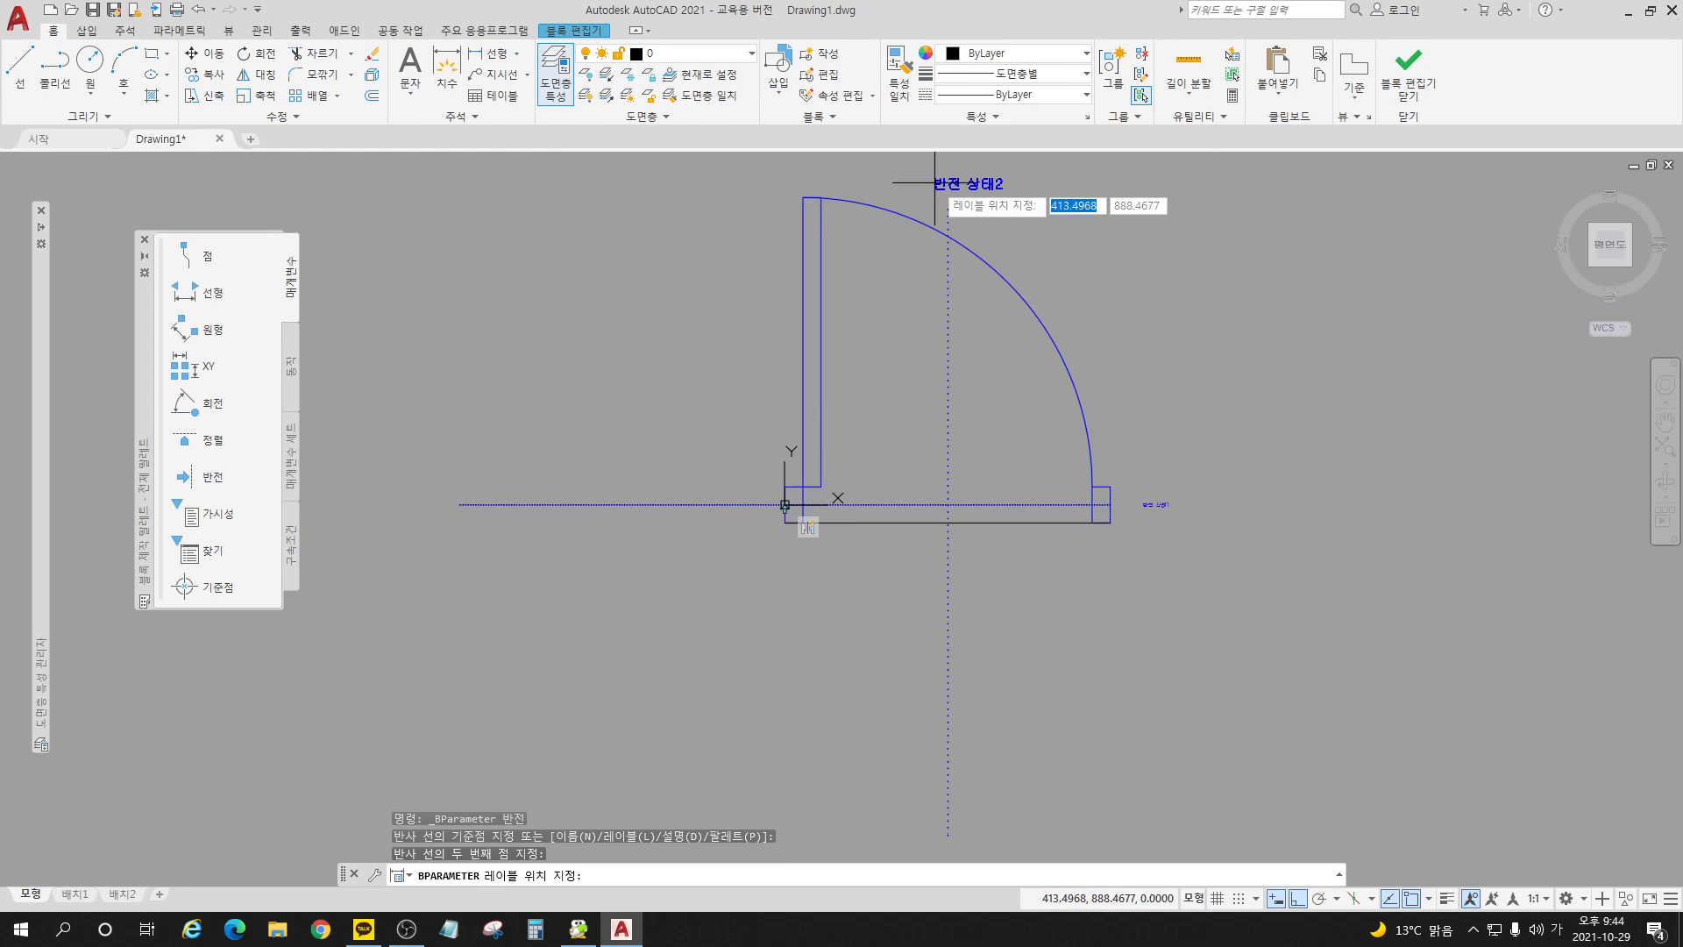
left_click(935, 182)
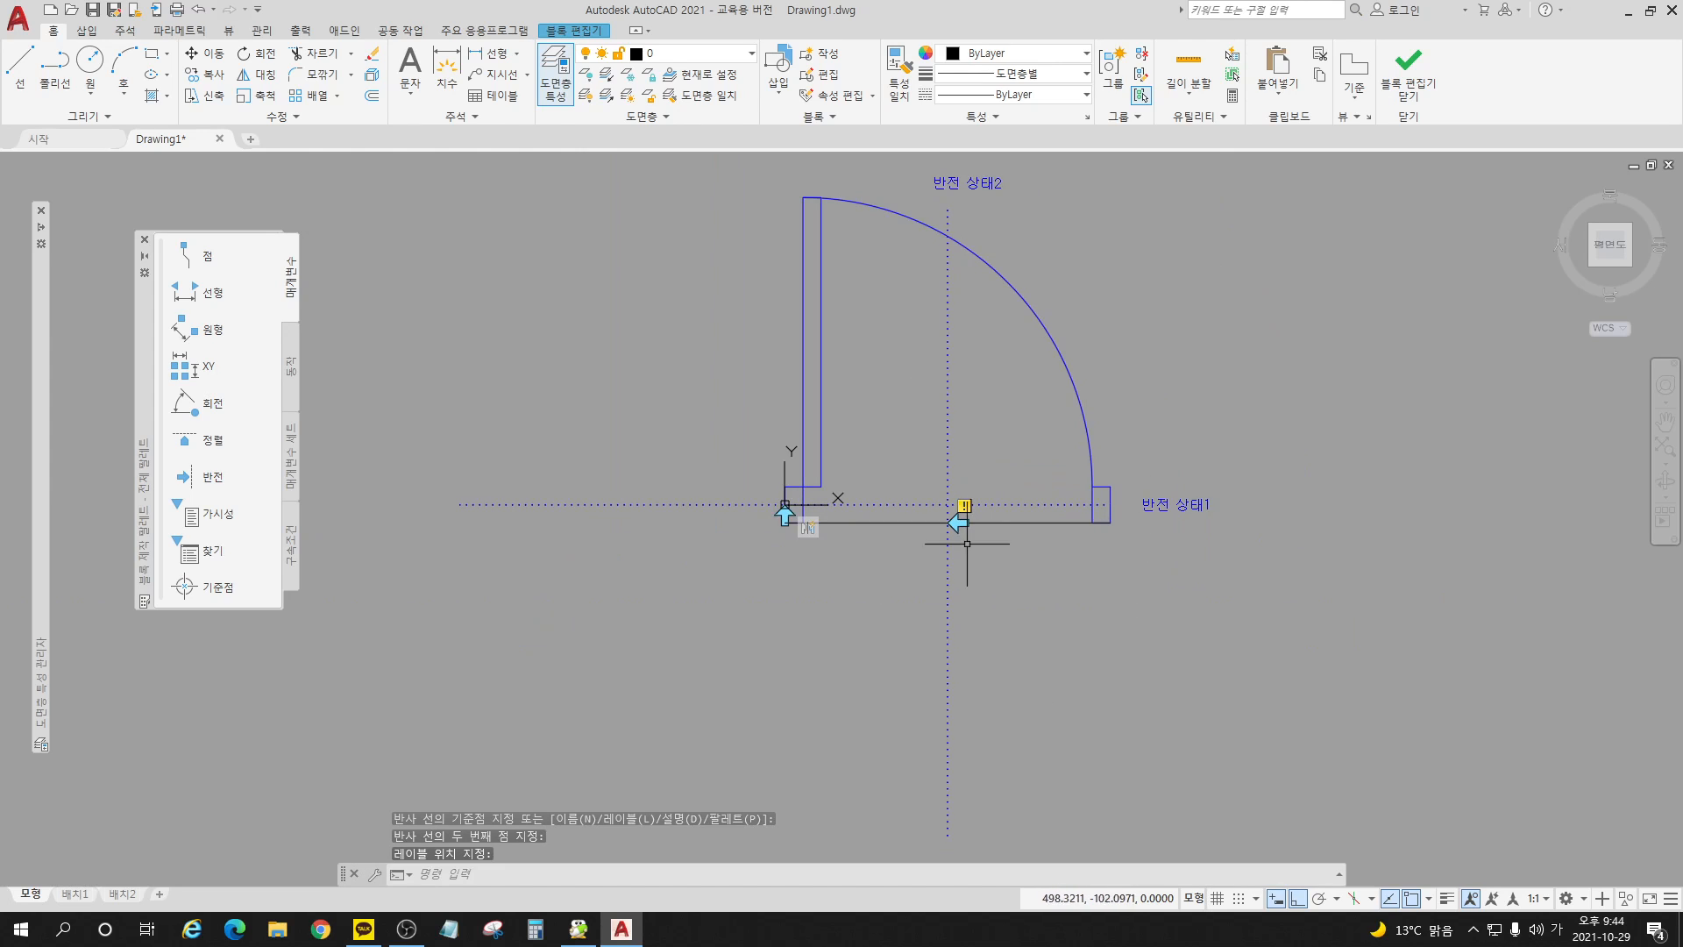
left_click(1051, 521)
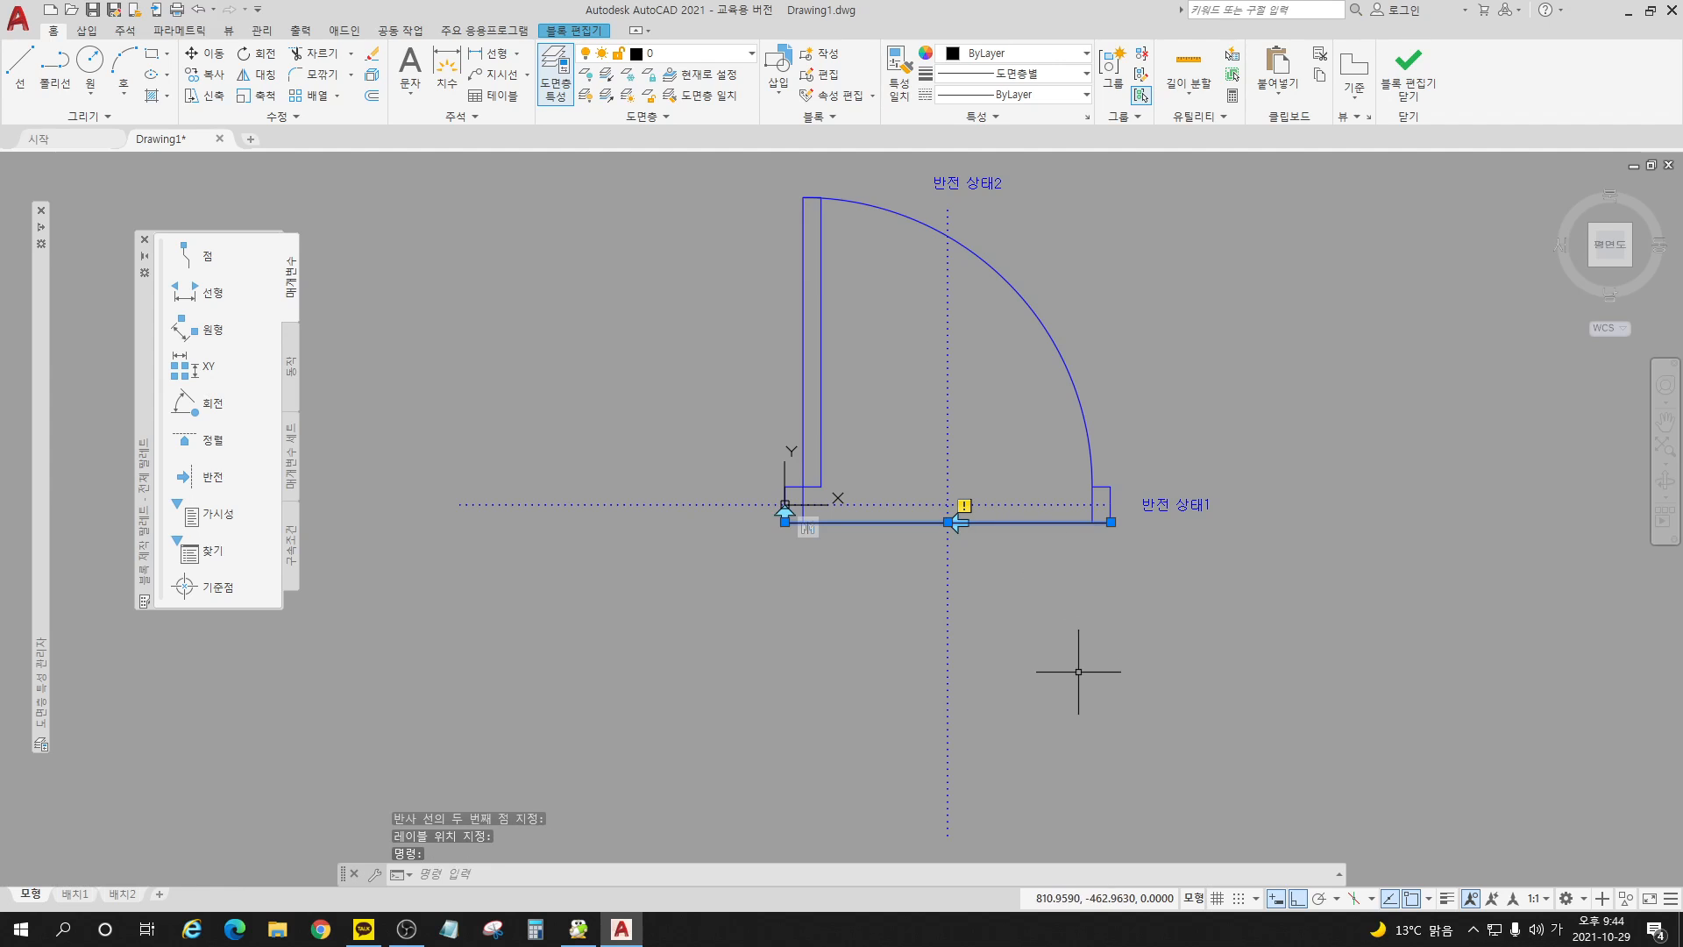
key("Delete")
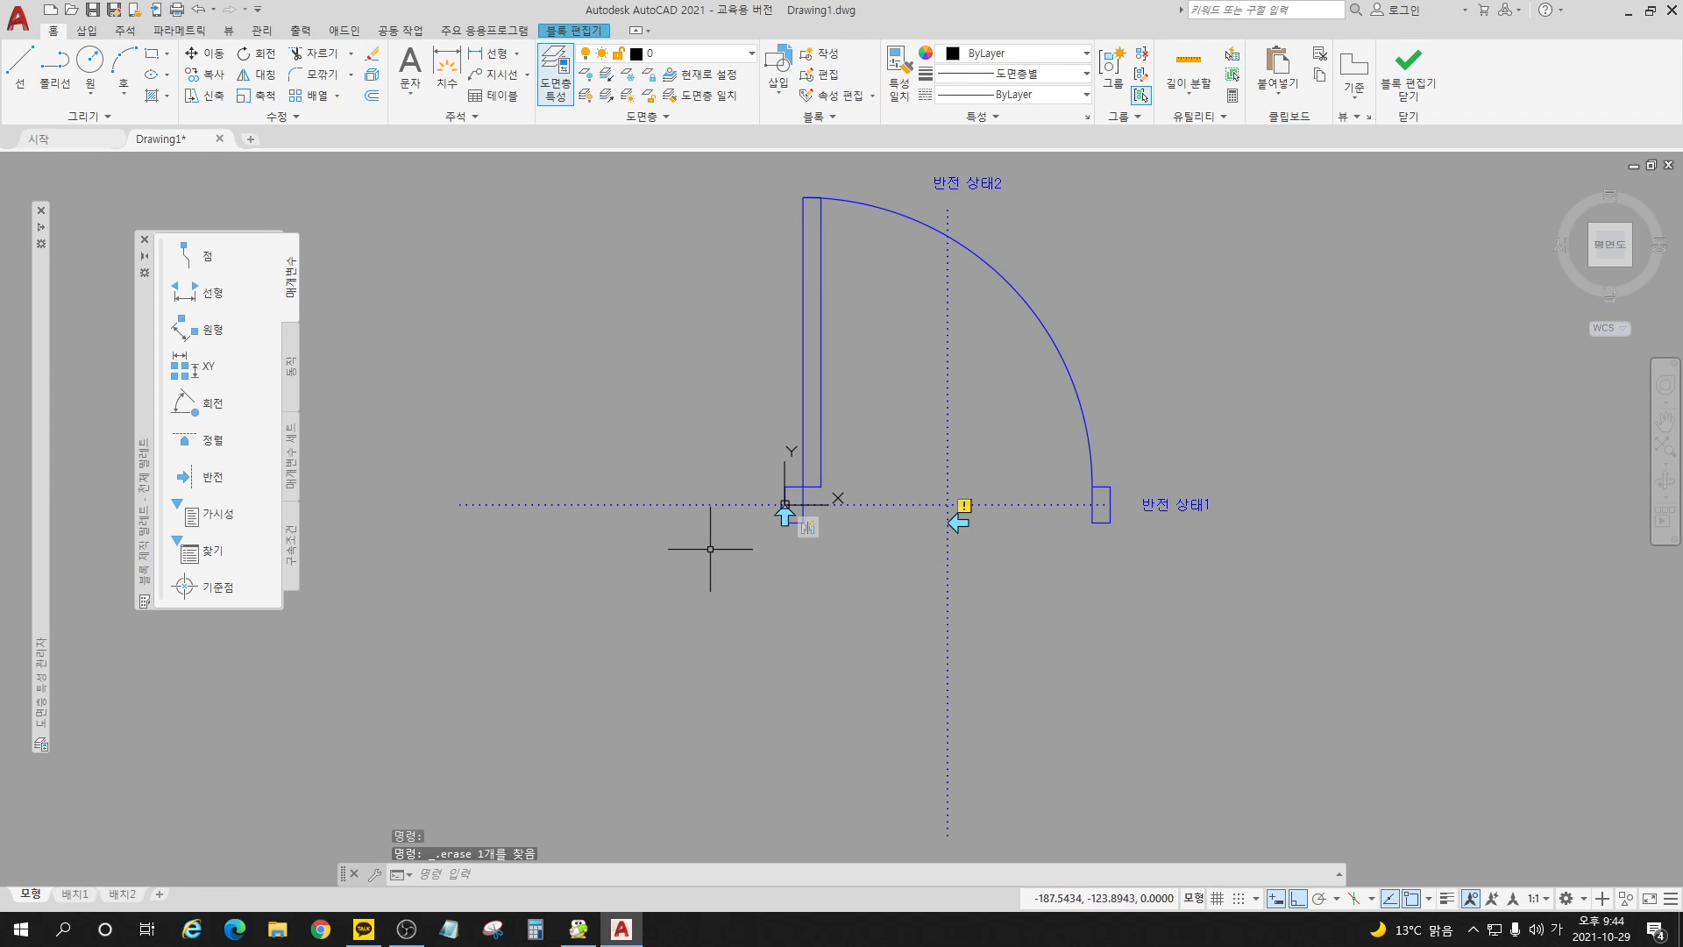
Step: Add a flip action to the vertical flip parameter for the leaf, swing arc and both jambs, and save the block while closing the editor
left_click(293, 377)
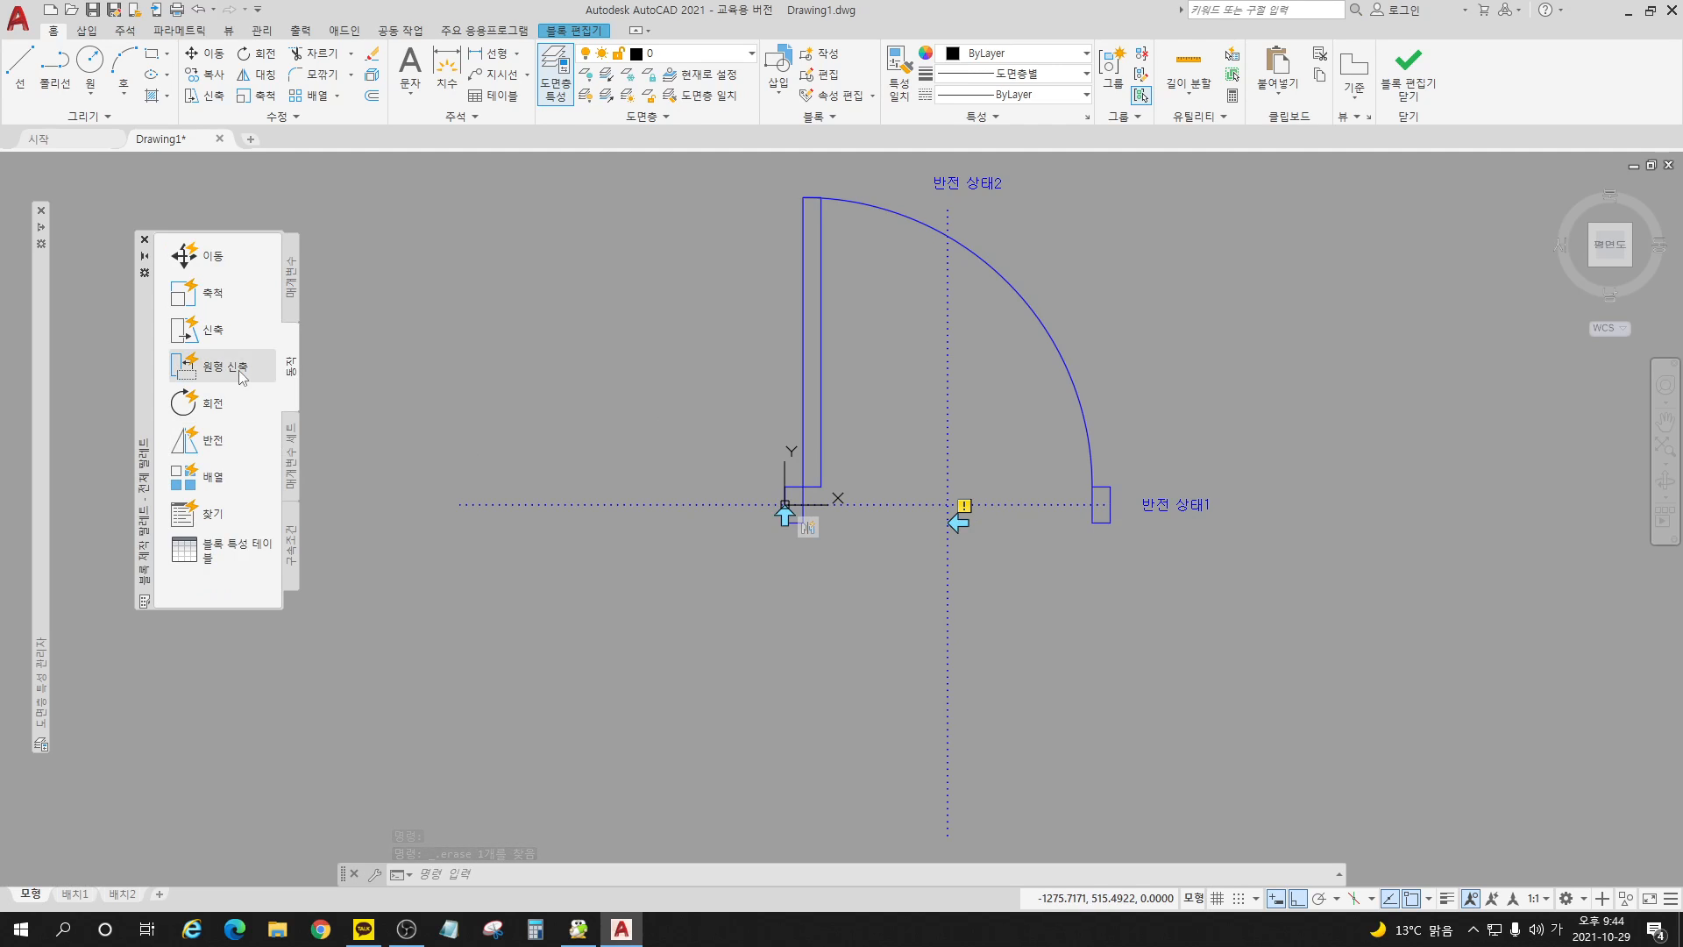
left_click(215, 443)
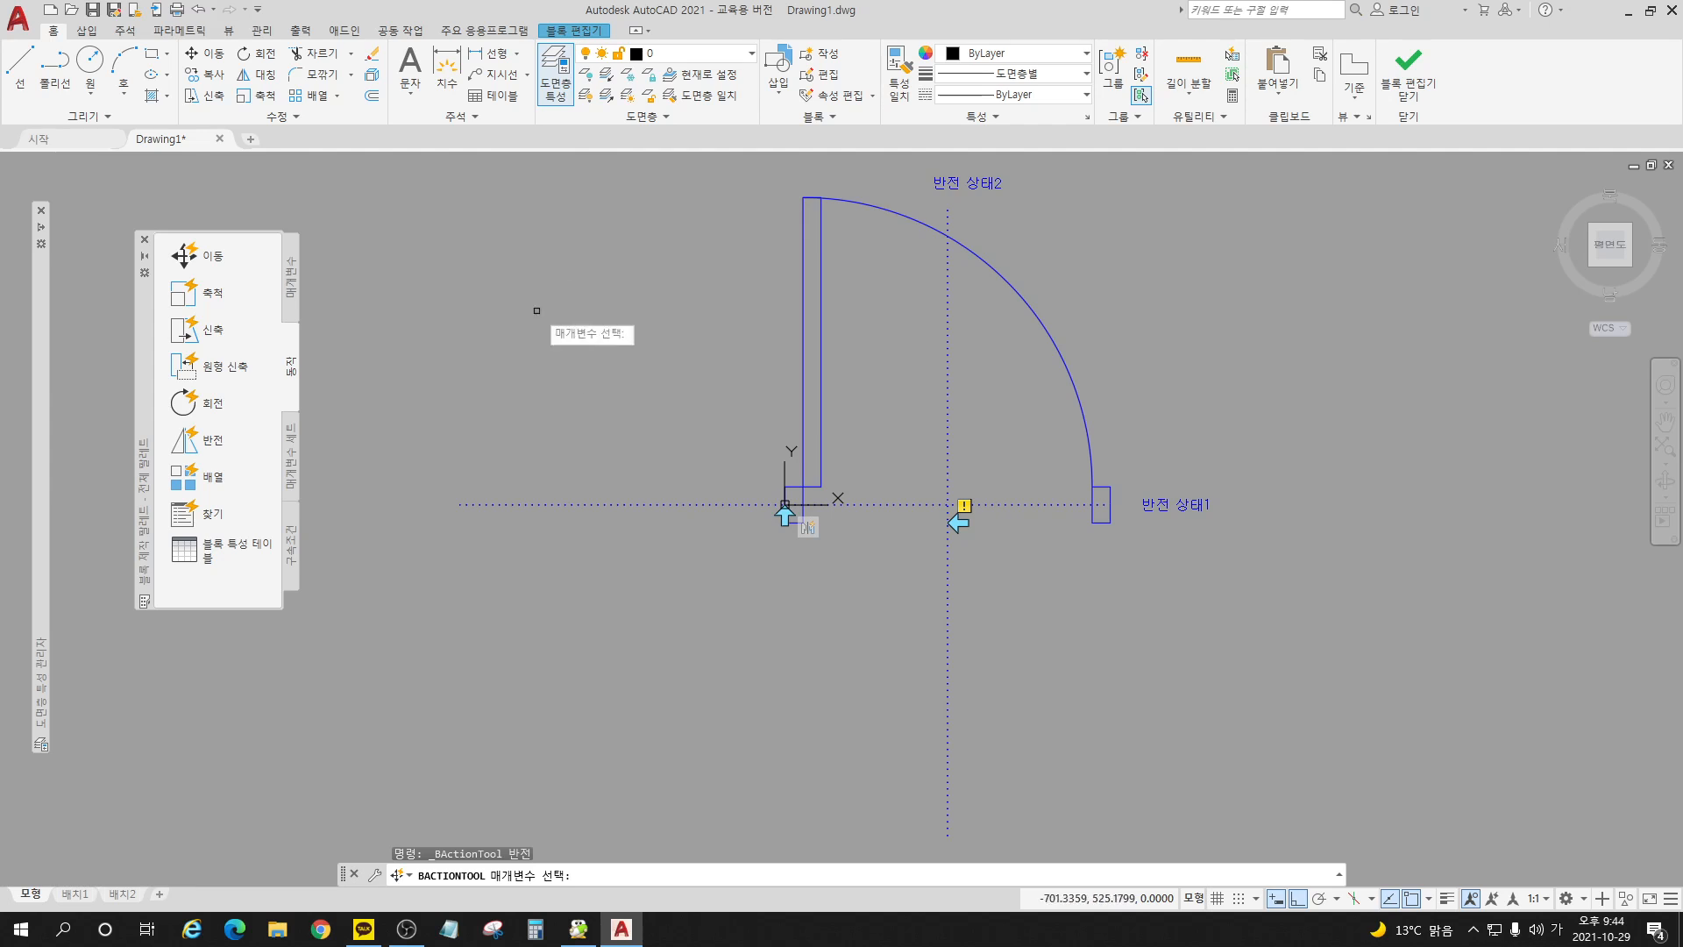
left_click(975, 186)
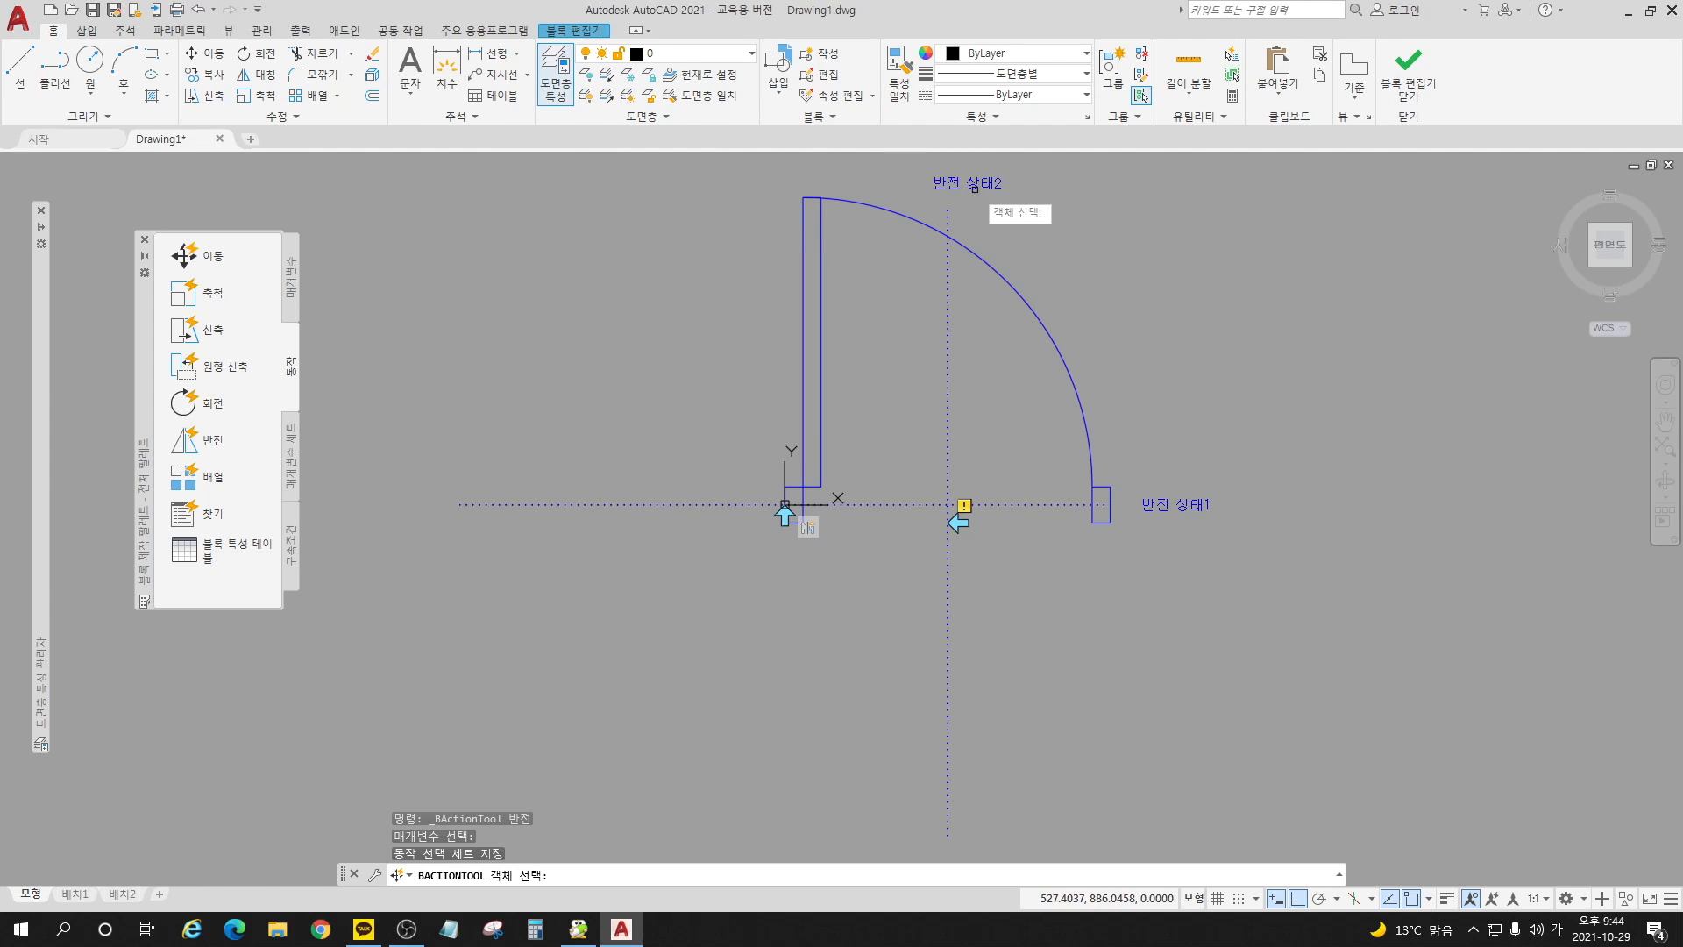
left_click(854, 172)
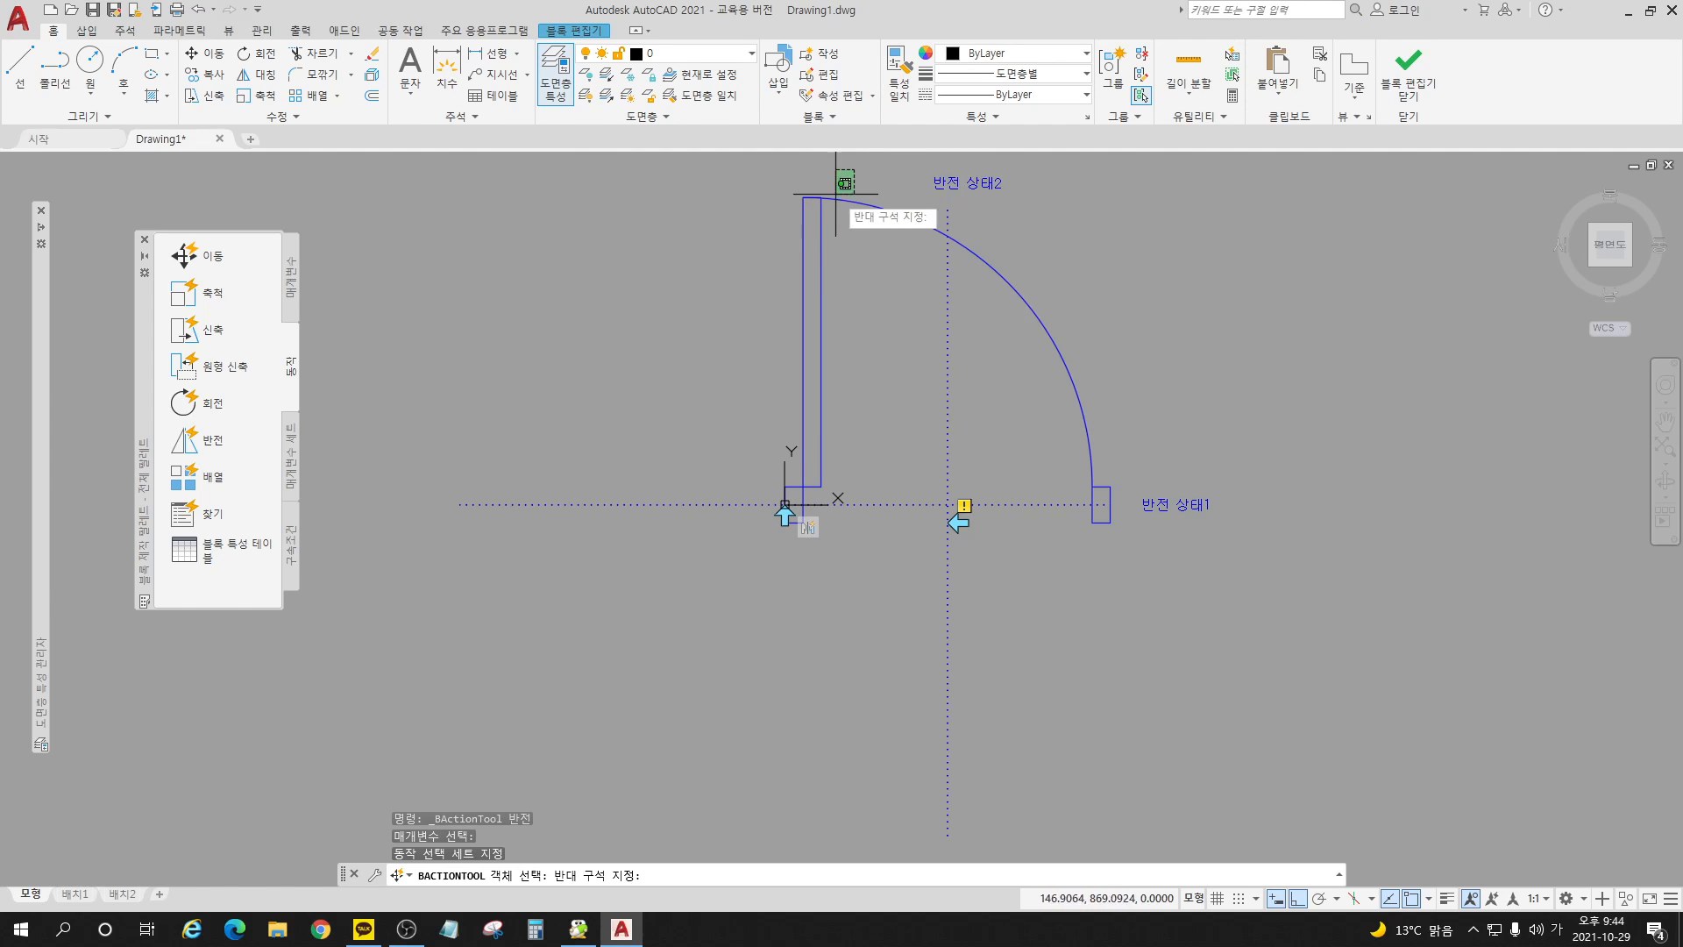
left_click(779, 281)
left_click(803, 495)
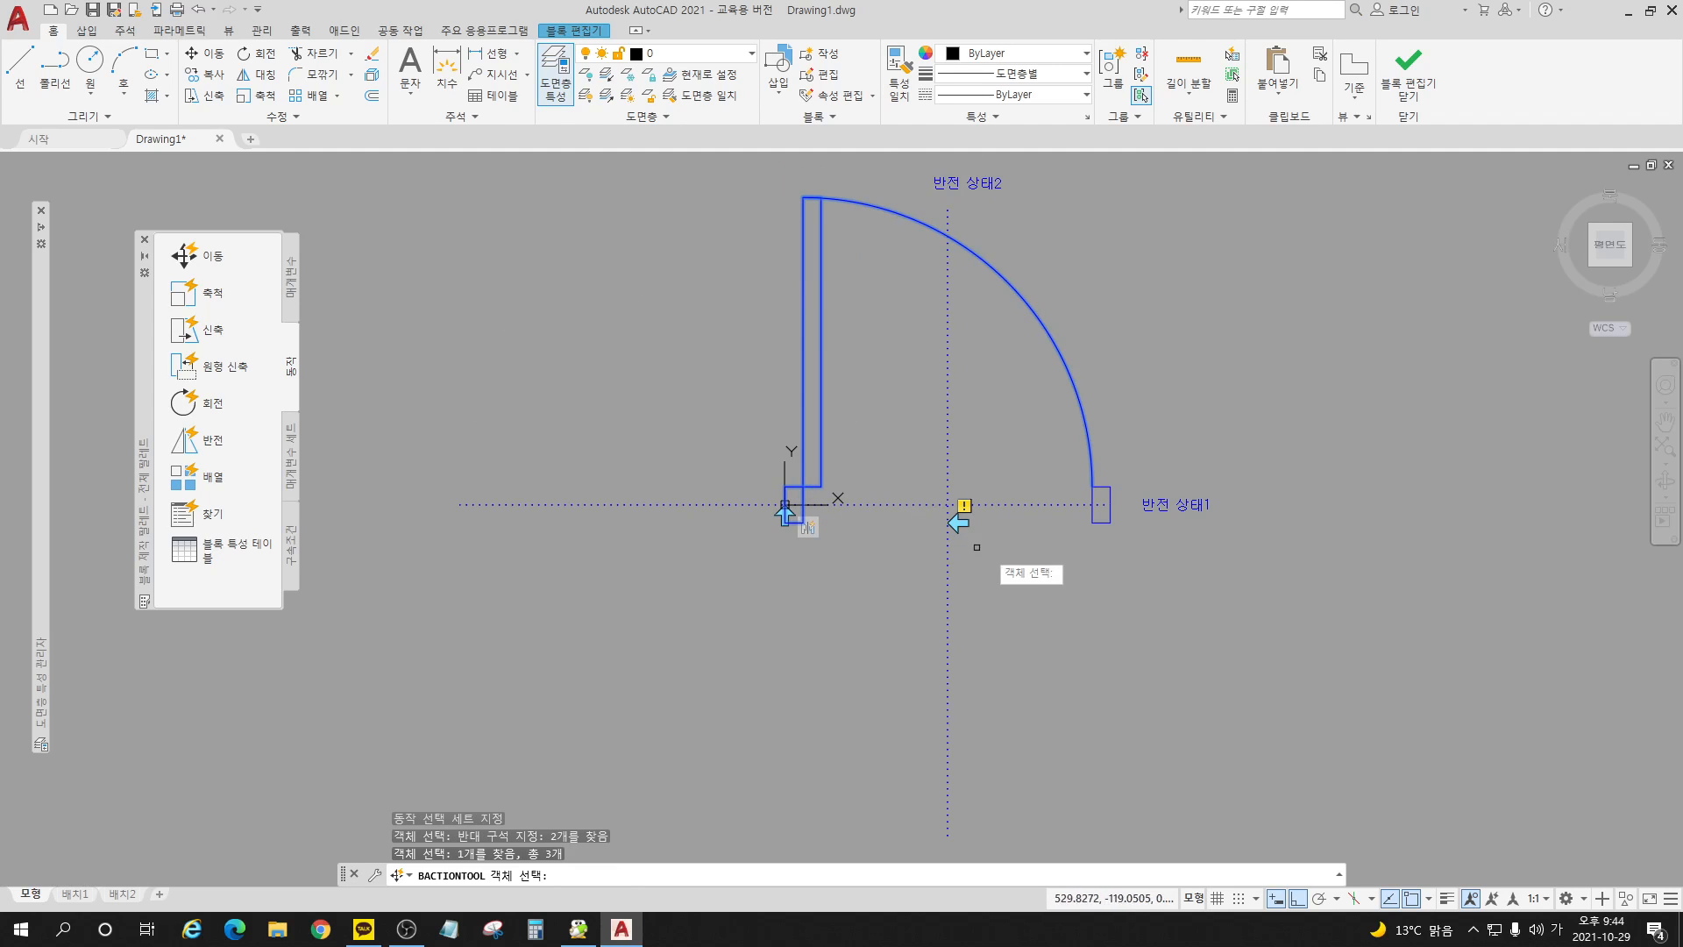
left_click(1097, 522)
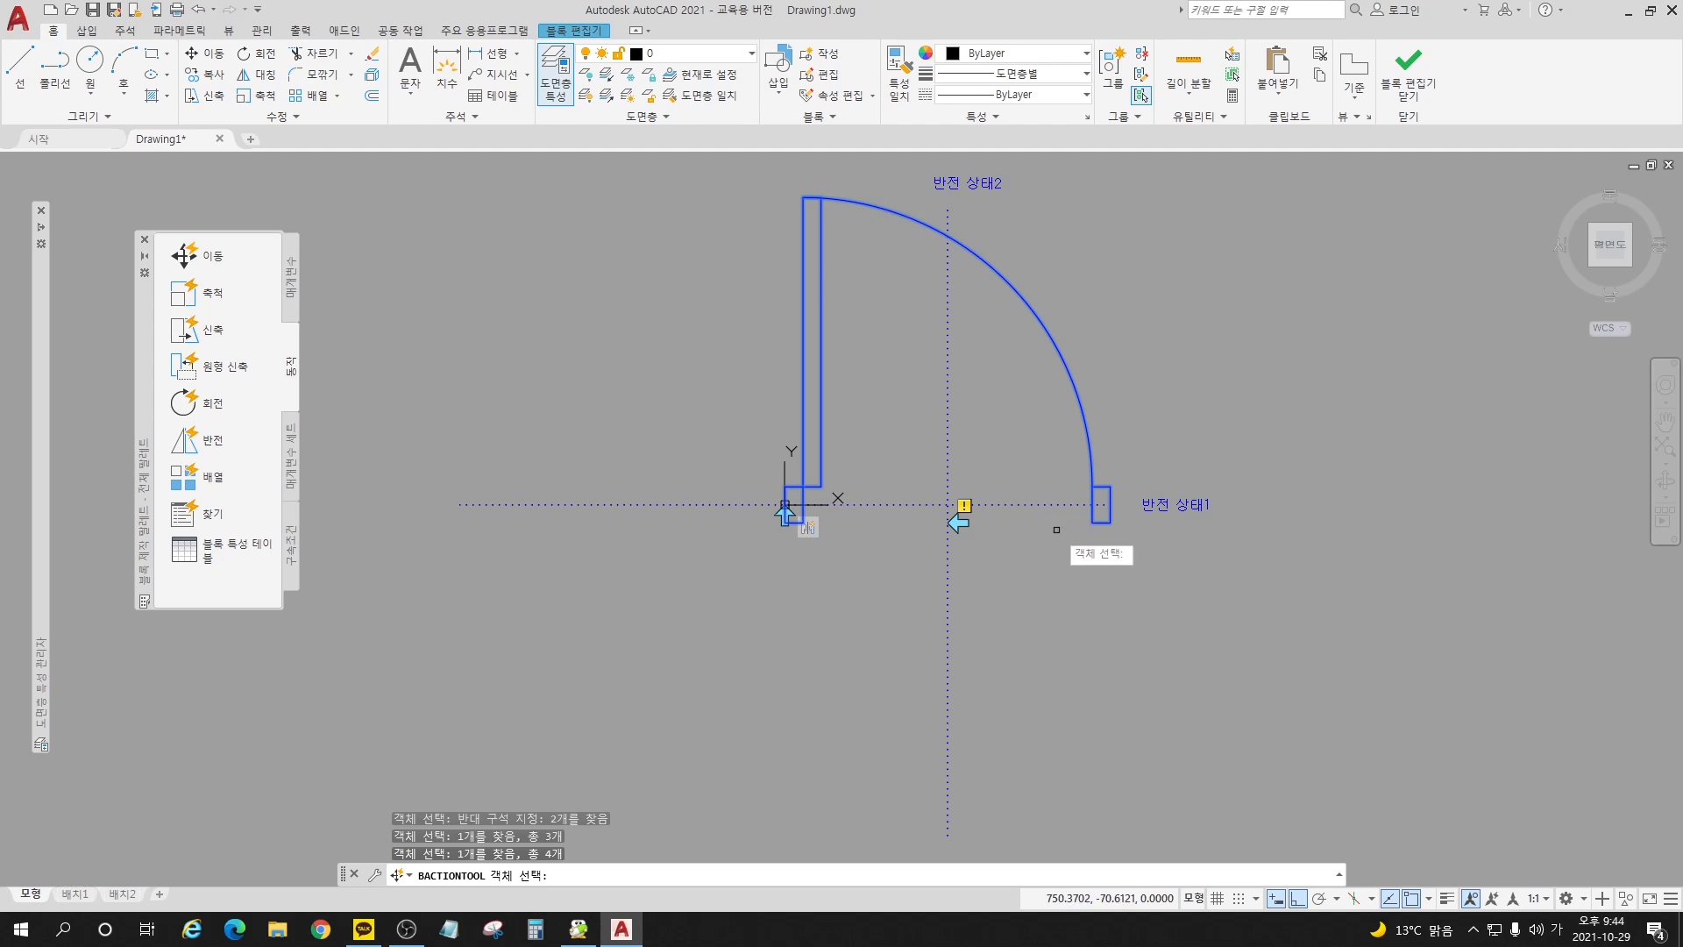
key("Return")
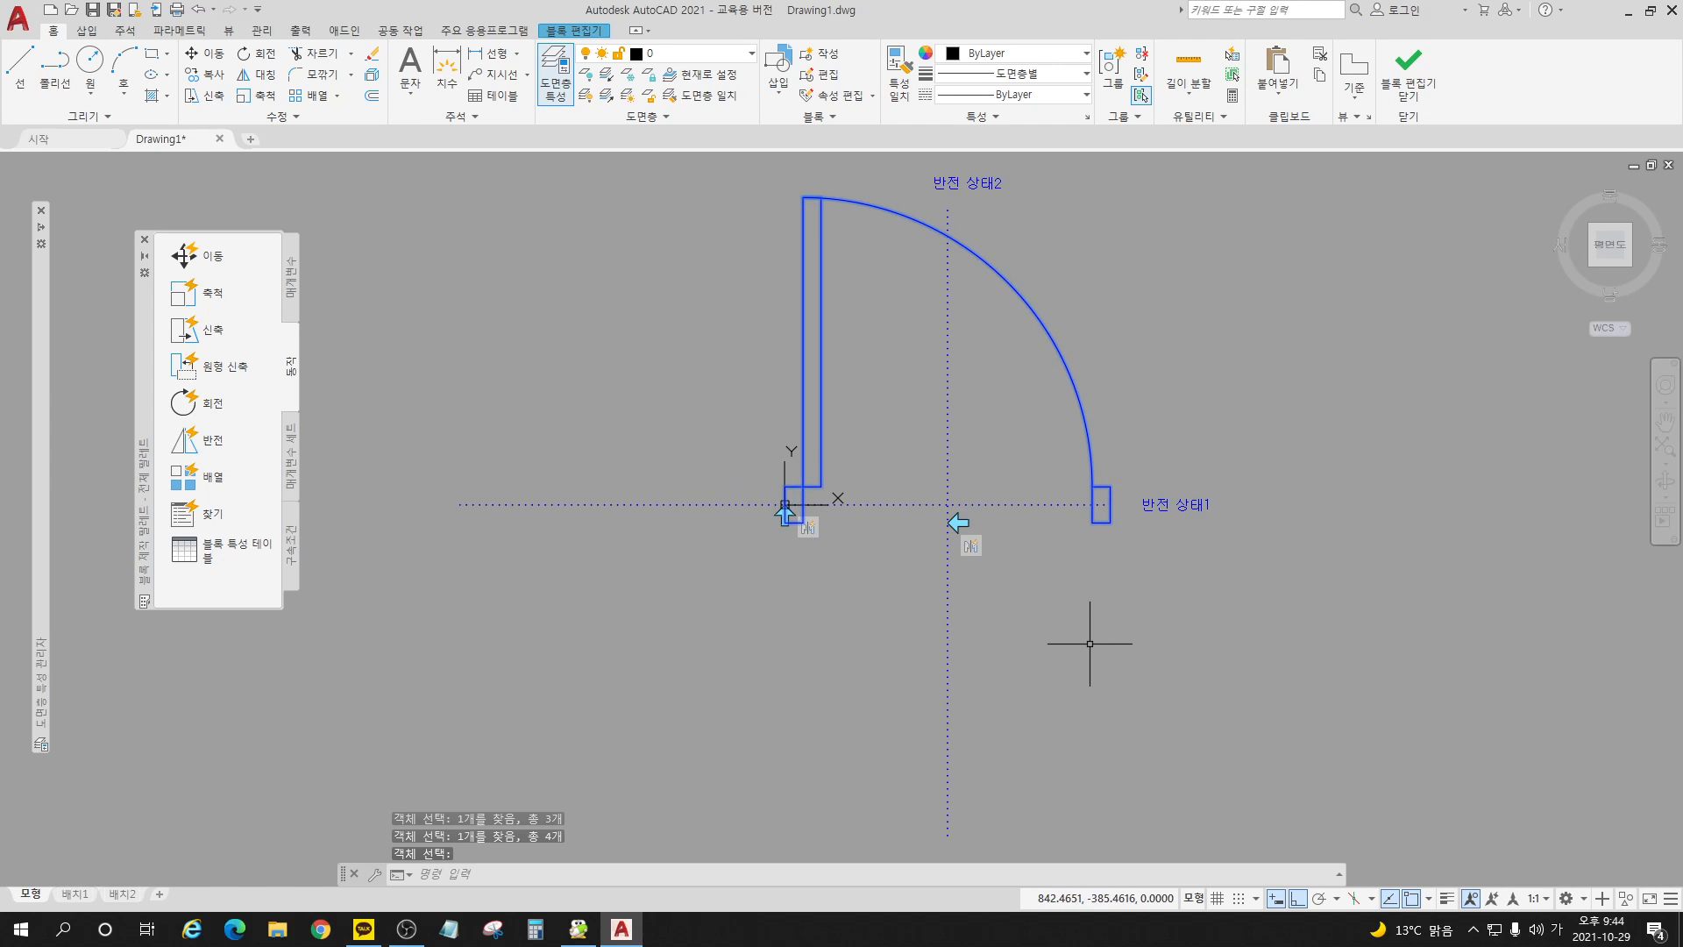
left_click(1409, 65)
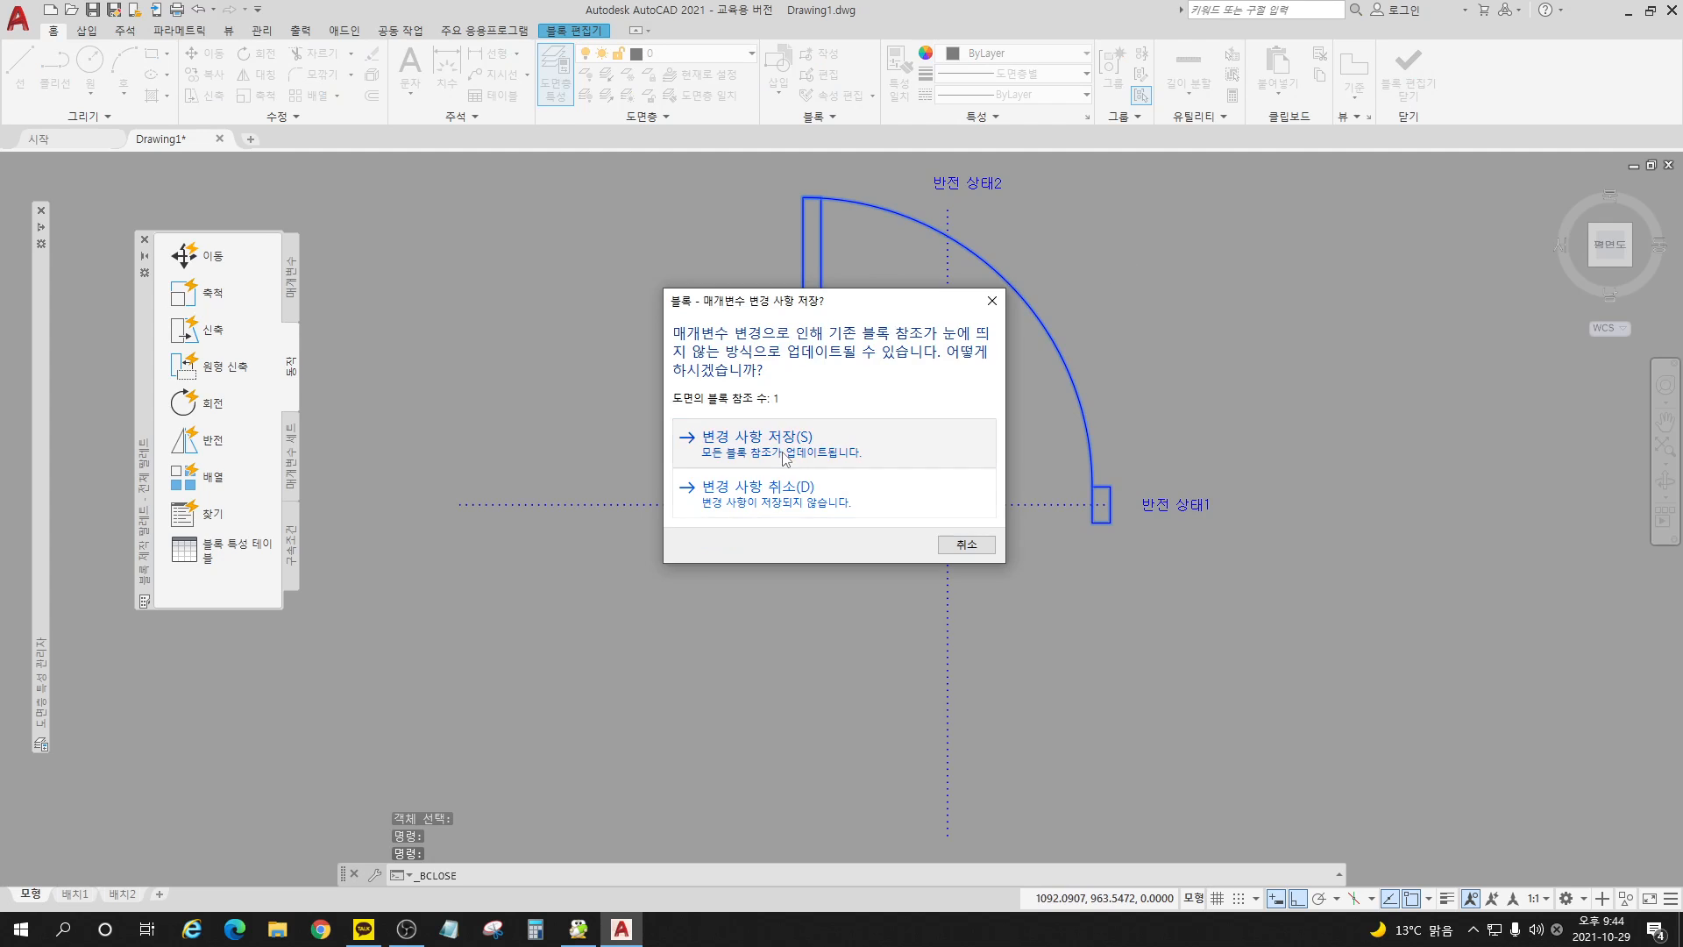
left_click(785, 462)
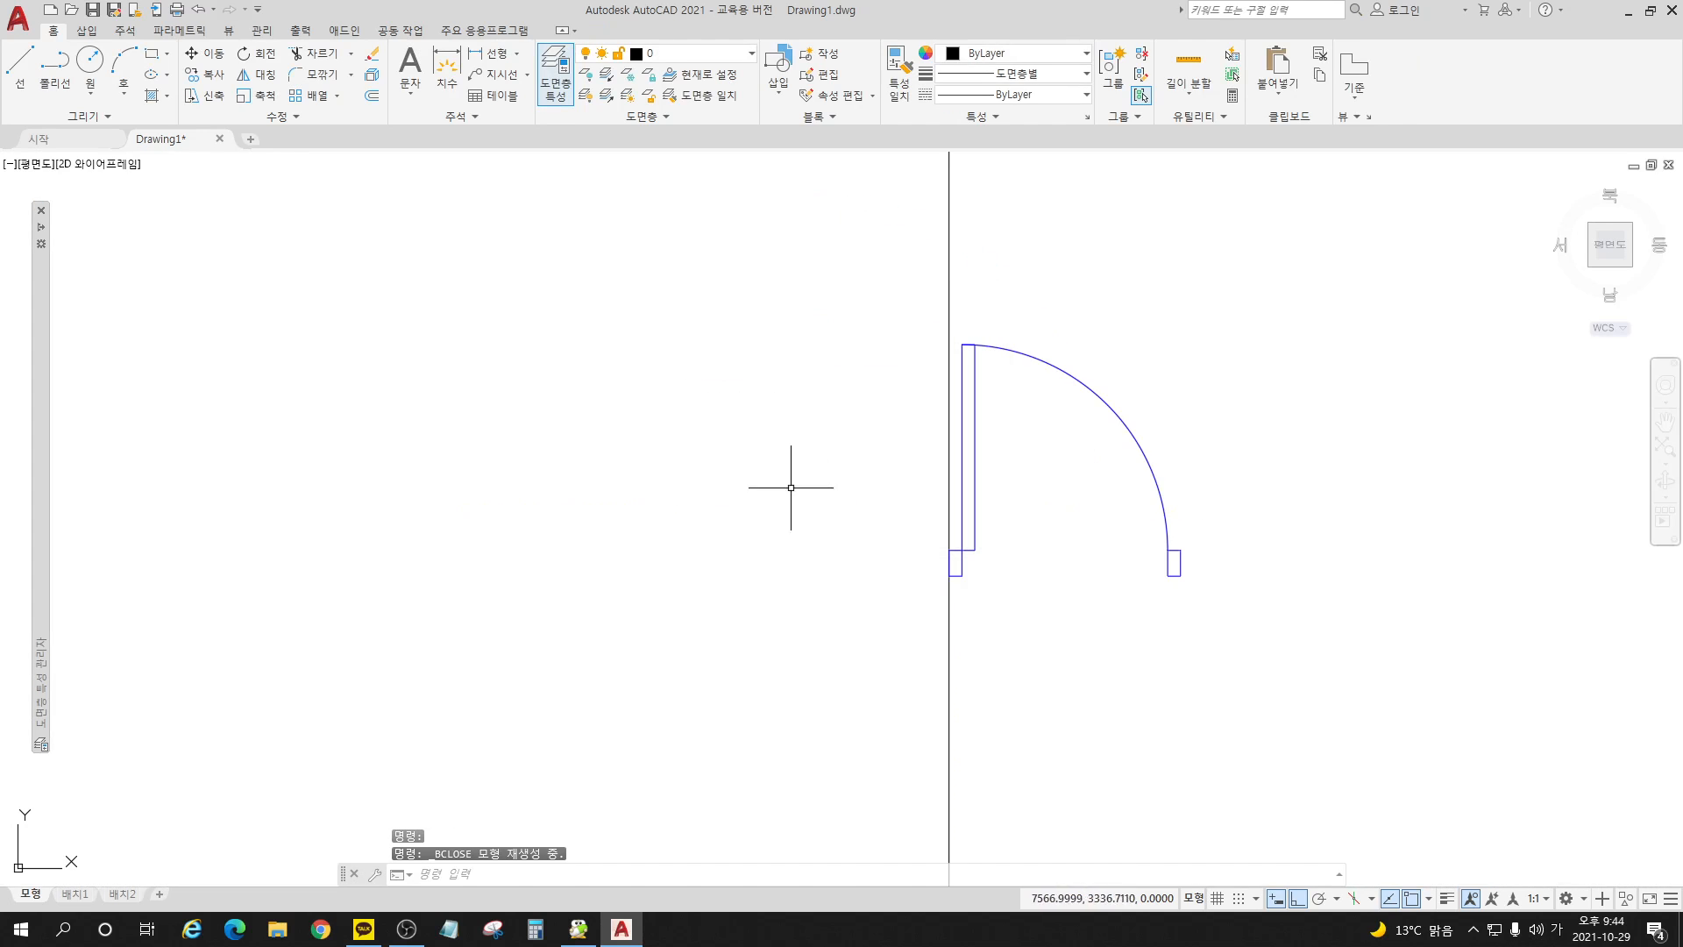
Step: Test the door block's new flip grip midway between the jambs by mirroring the hinge side back and forth
left_click(976, 540)
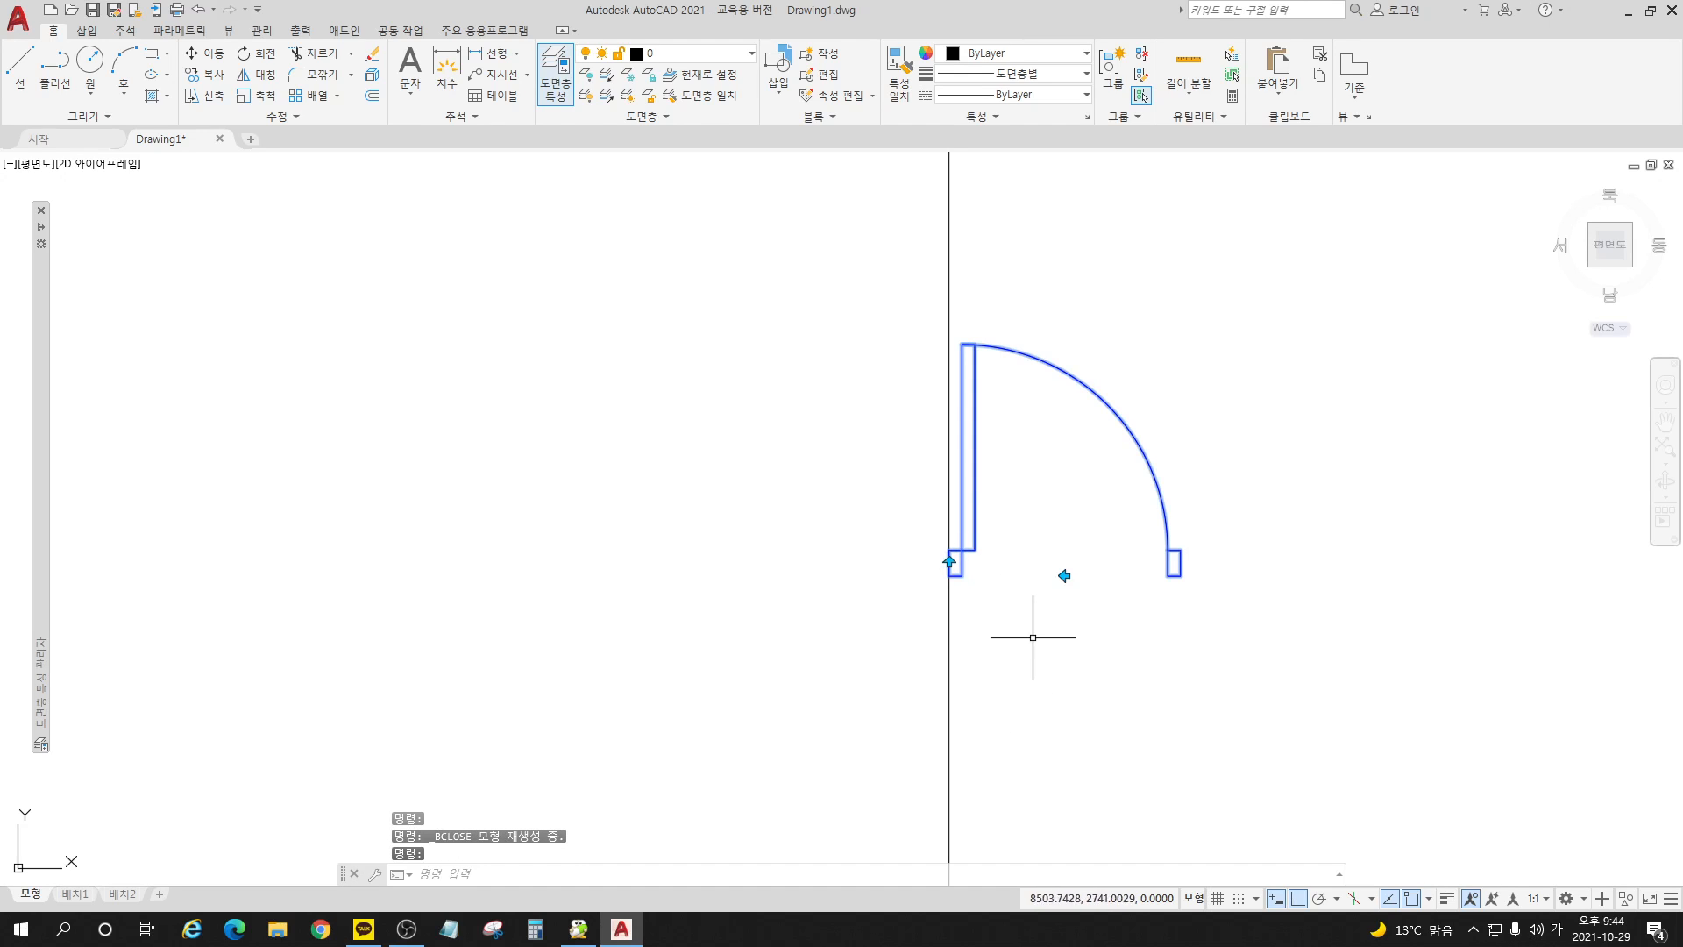
left_click(1065, 575)
left_click(1066, 575)
left_click(1065, 576)
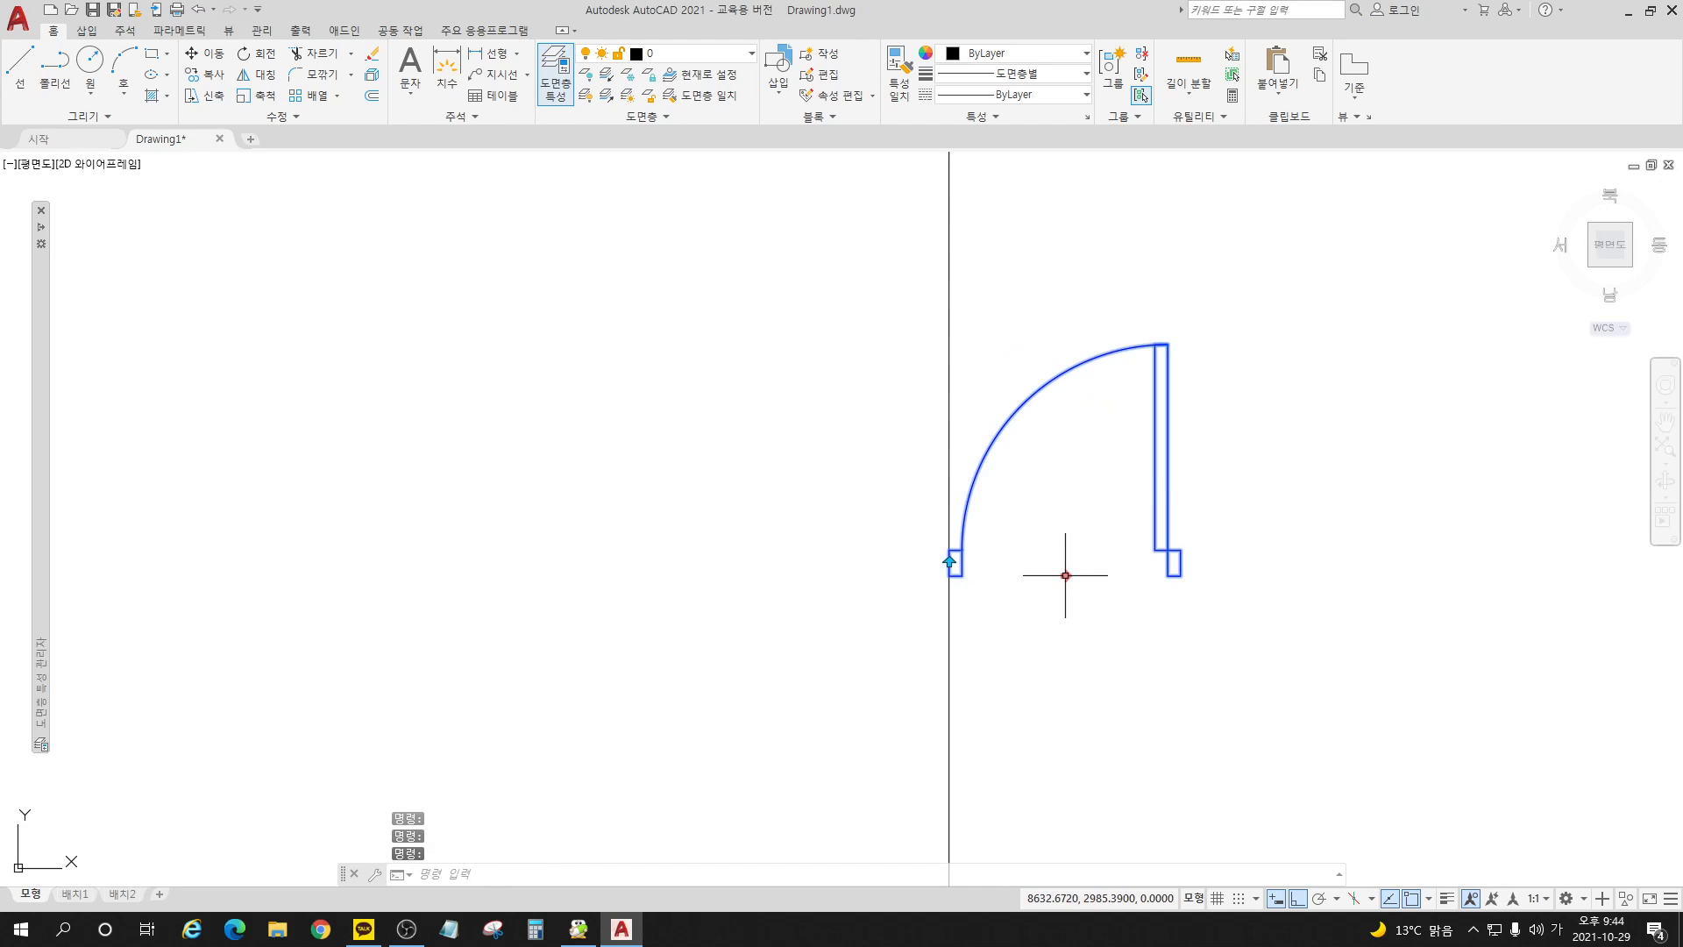
left_click(1065, 575)
Step: Test flipping the door across its jamb line together with the hinge-side flip, restore the original orientation, and clear the selection
left_click(949, 563)
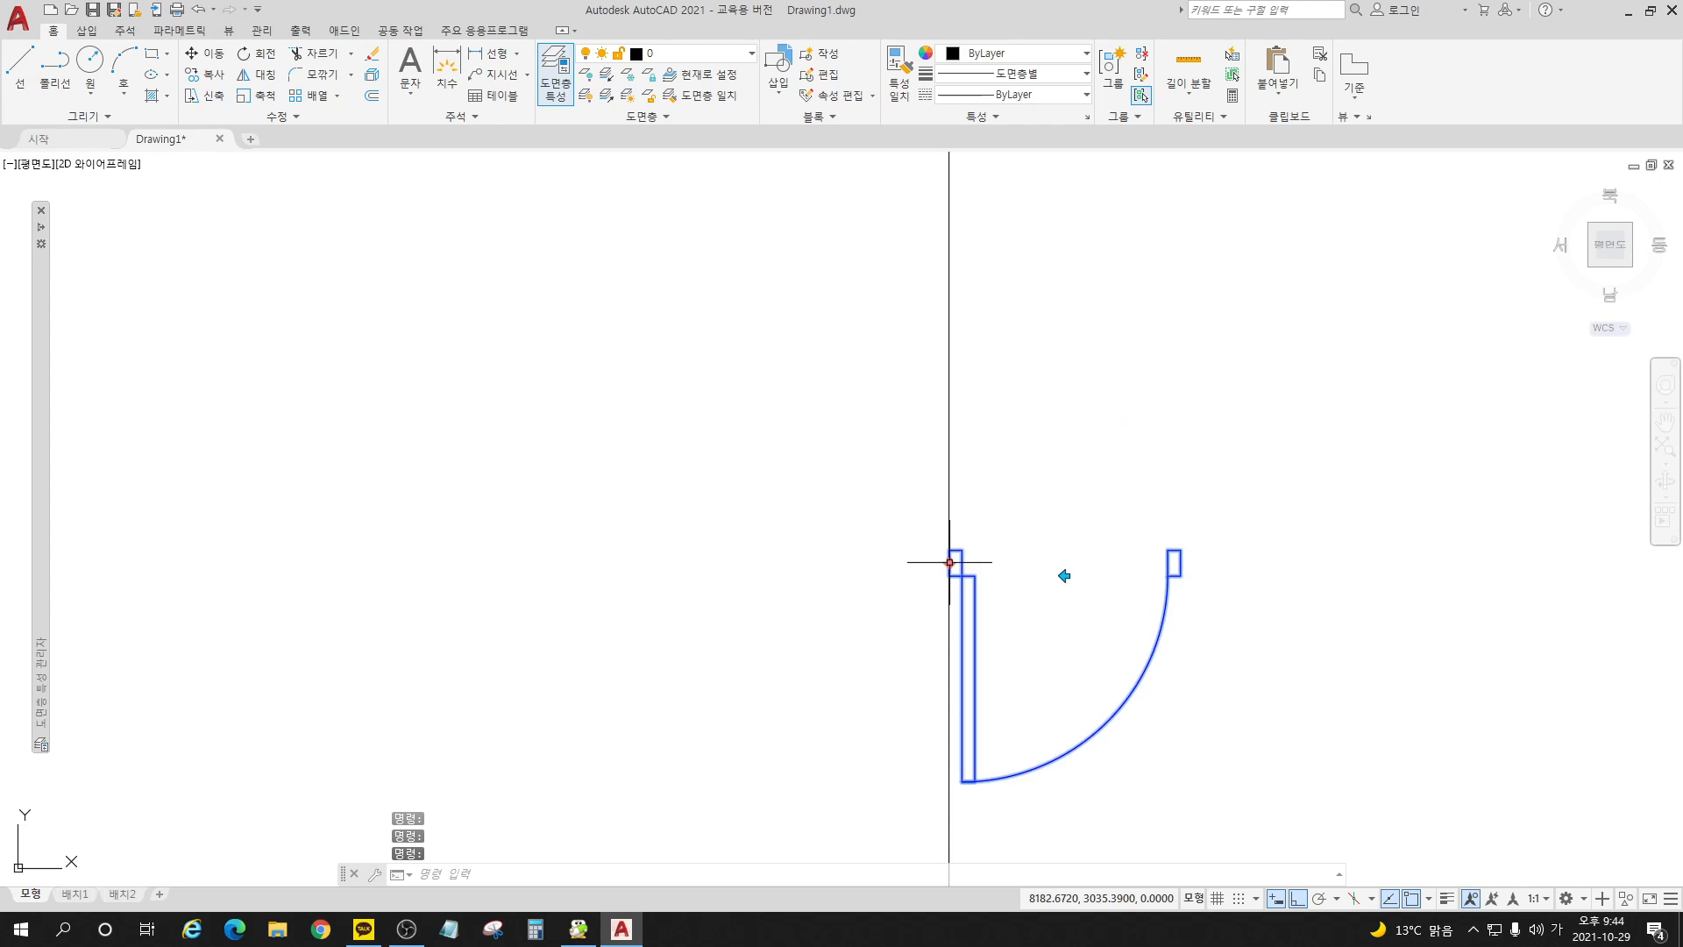
left_click(949, 562)
left_click(949, 562)
left_click(949, 562)
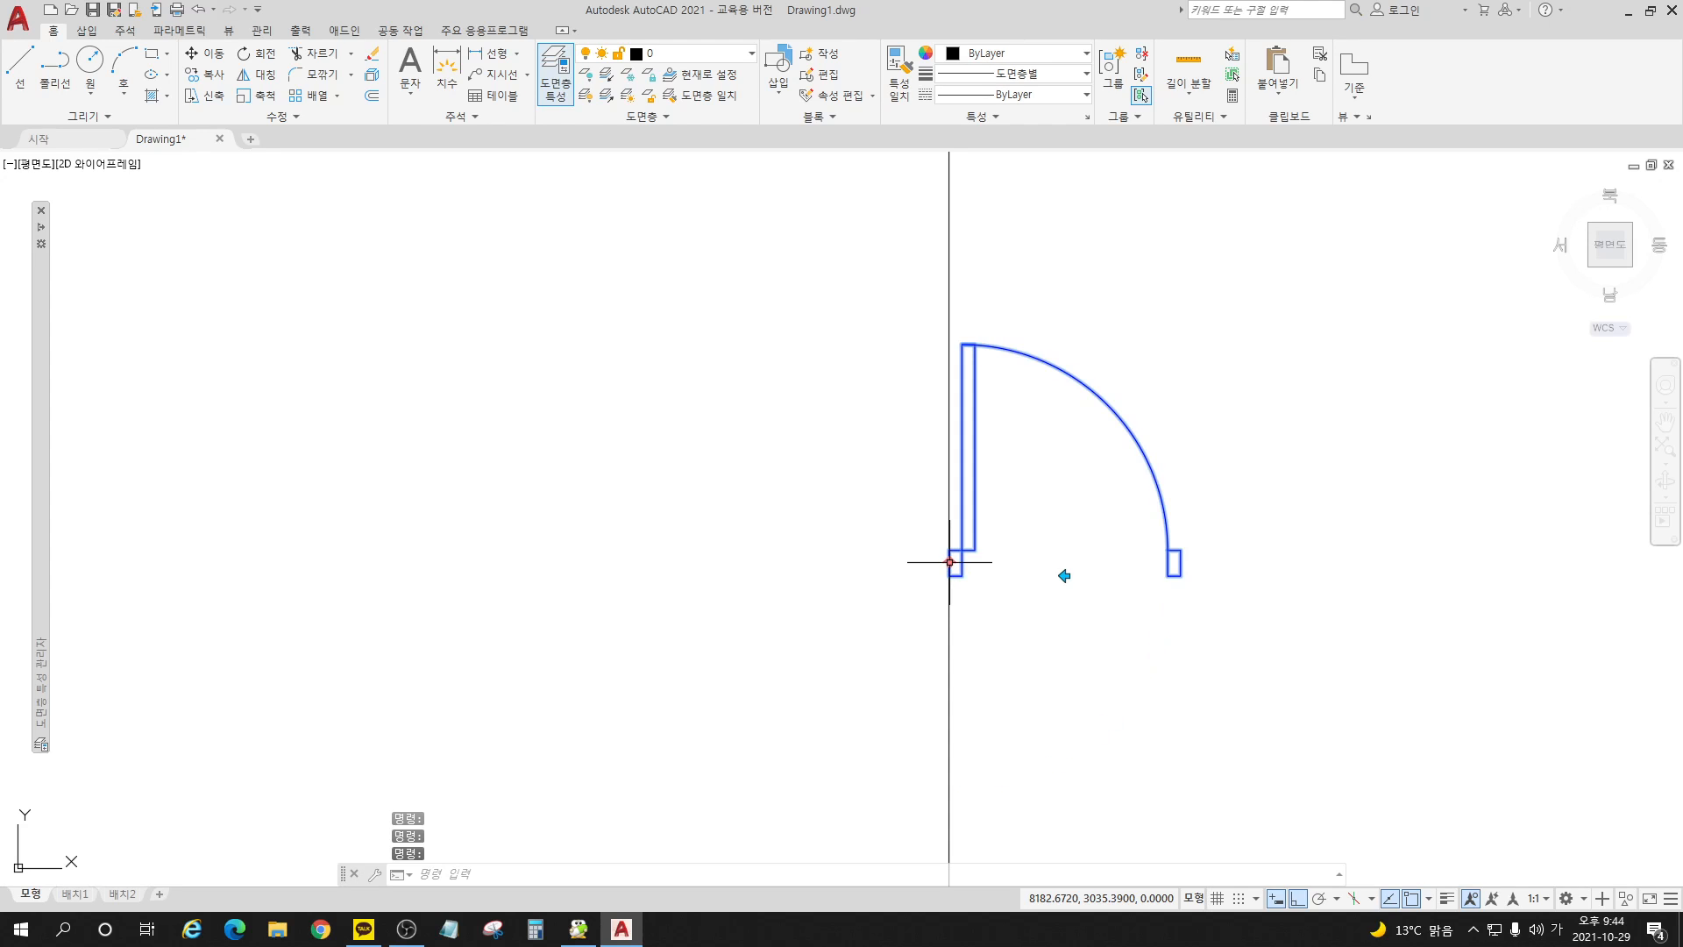
left_click(949, 562)
left_click(949, 562)
left_click(1065, 575)
left_click(1065, 575)
key("Escape")
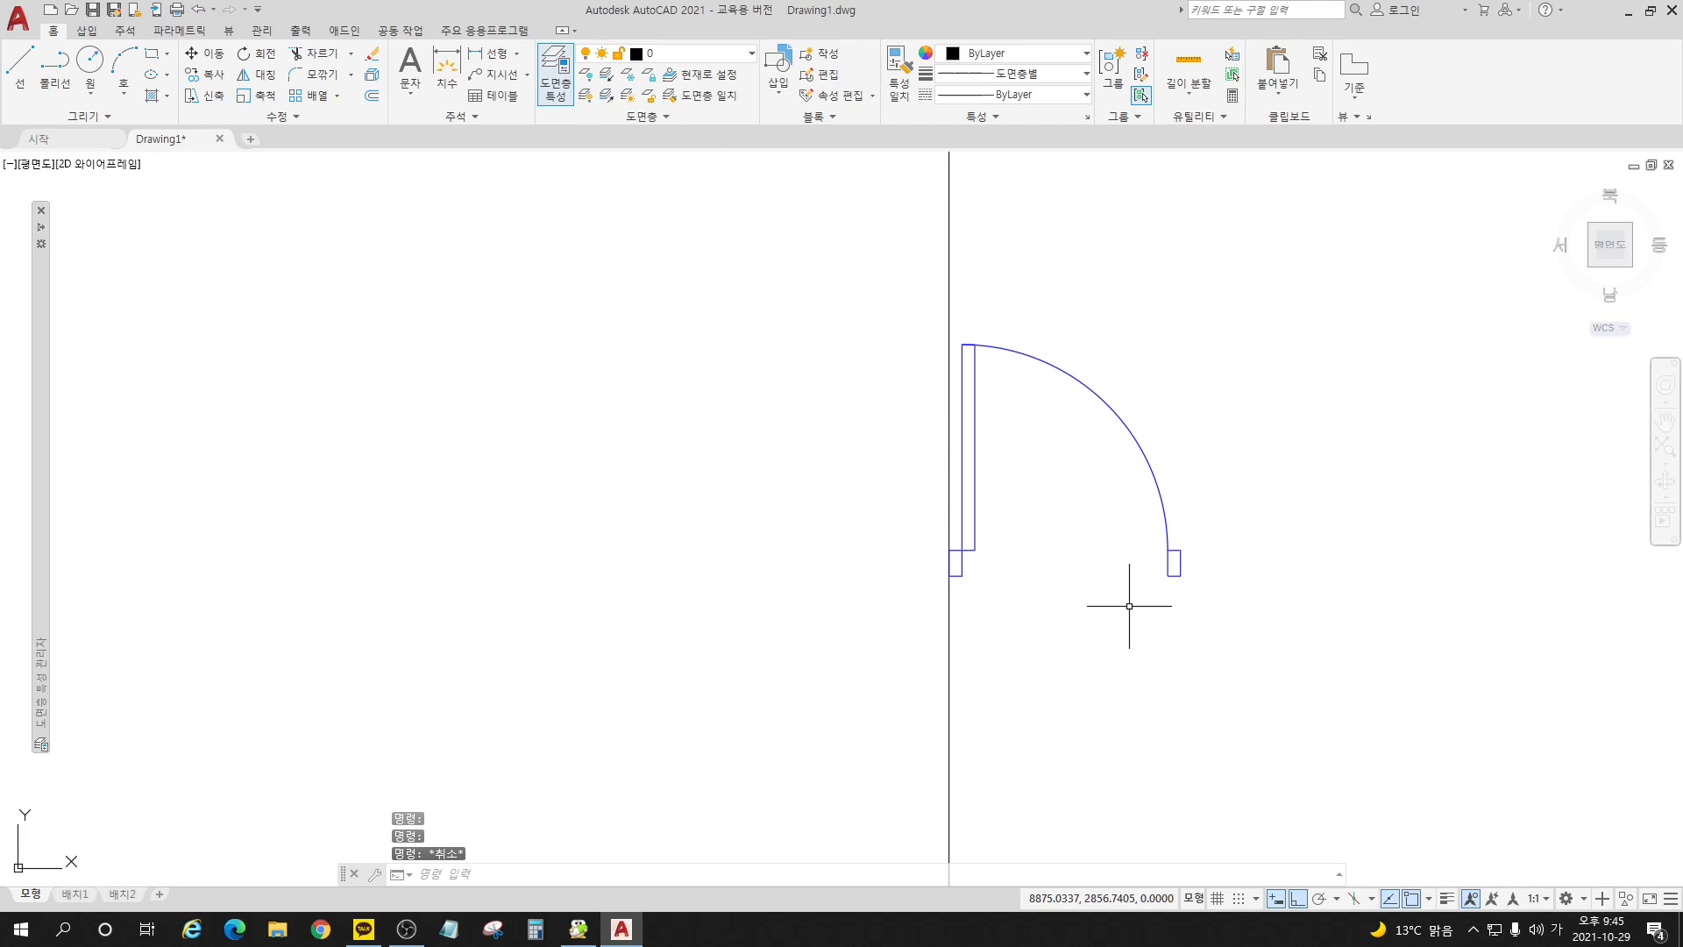
Step: Rotate the door block 90° counterclockwise about the midpoint of the hinge-side jamb's outer edge
left_click(261, 60)
left_click(1084, 394)
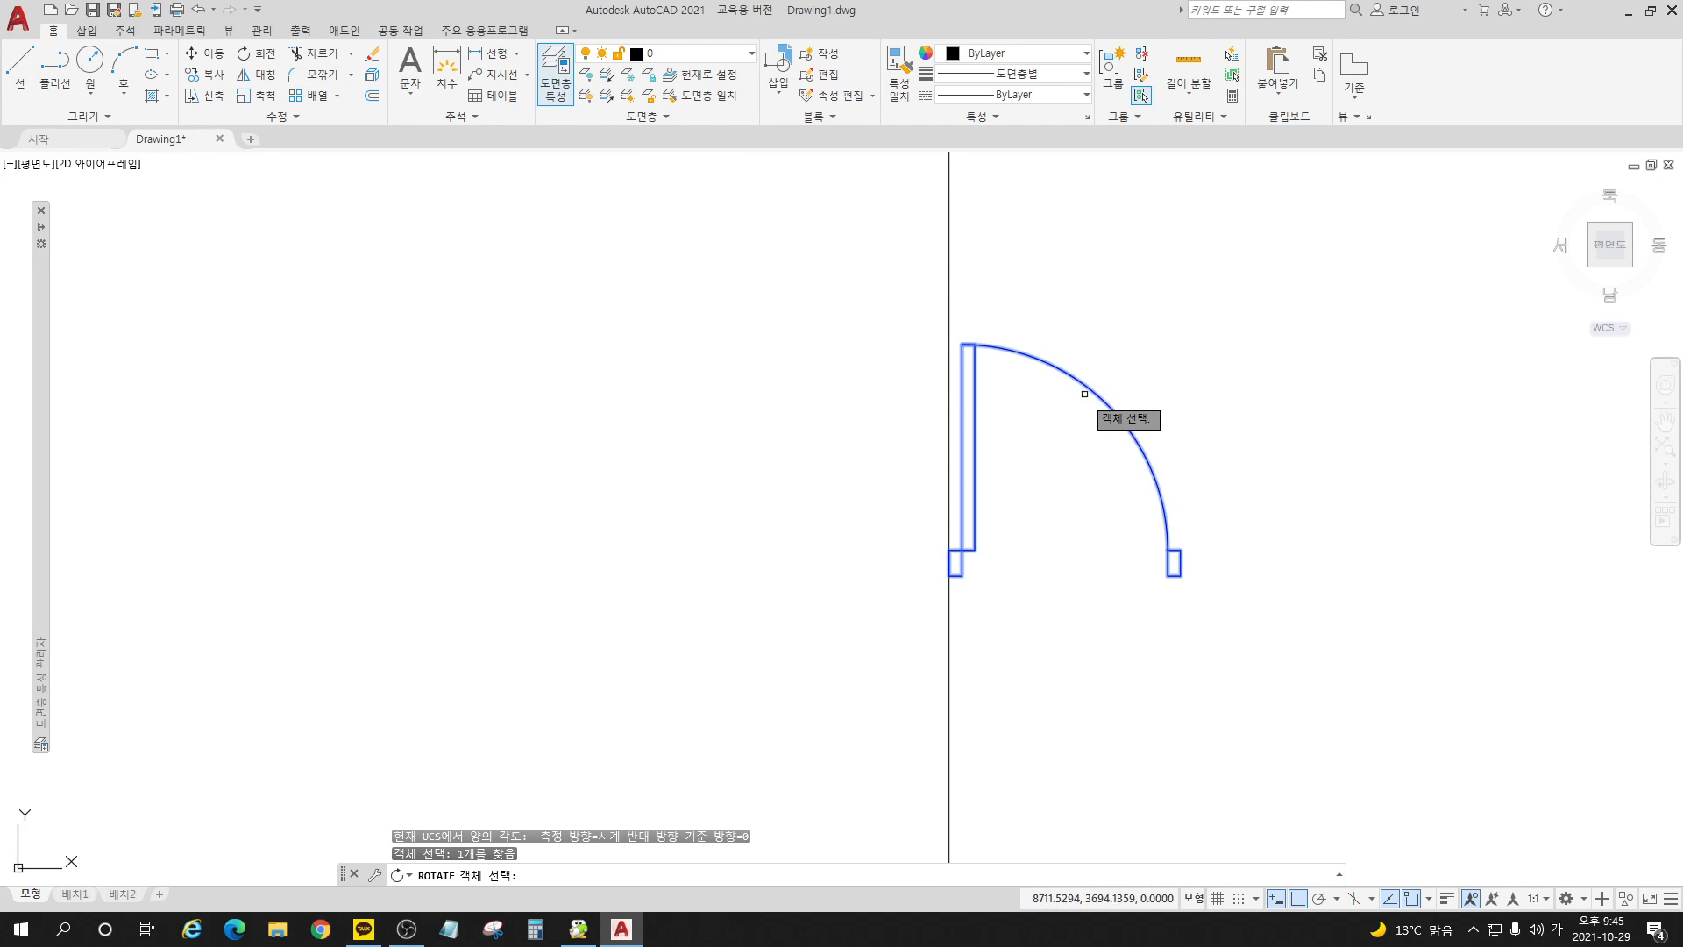
key("Return")
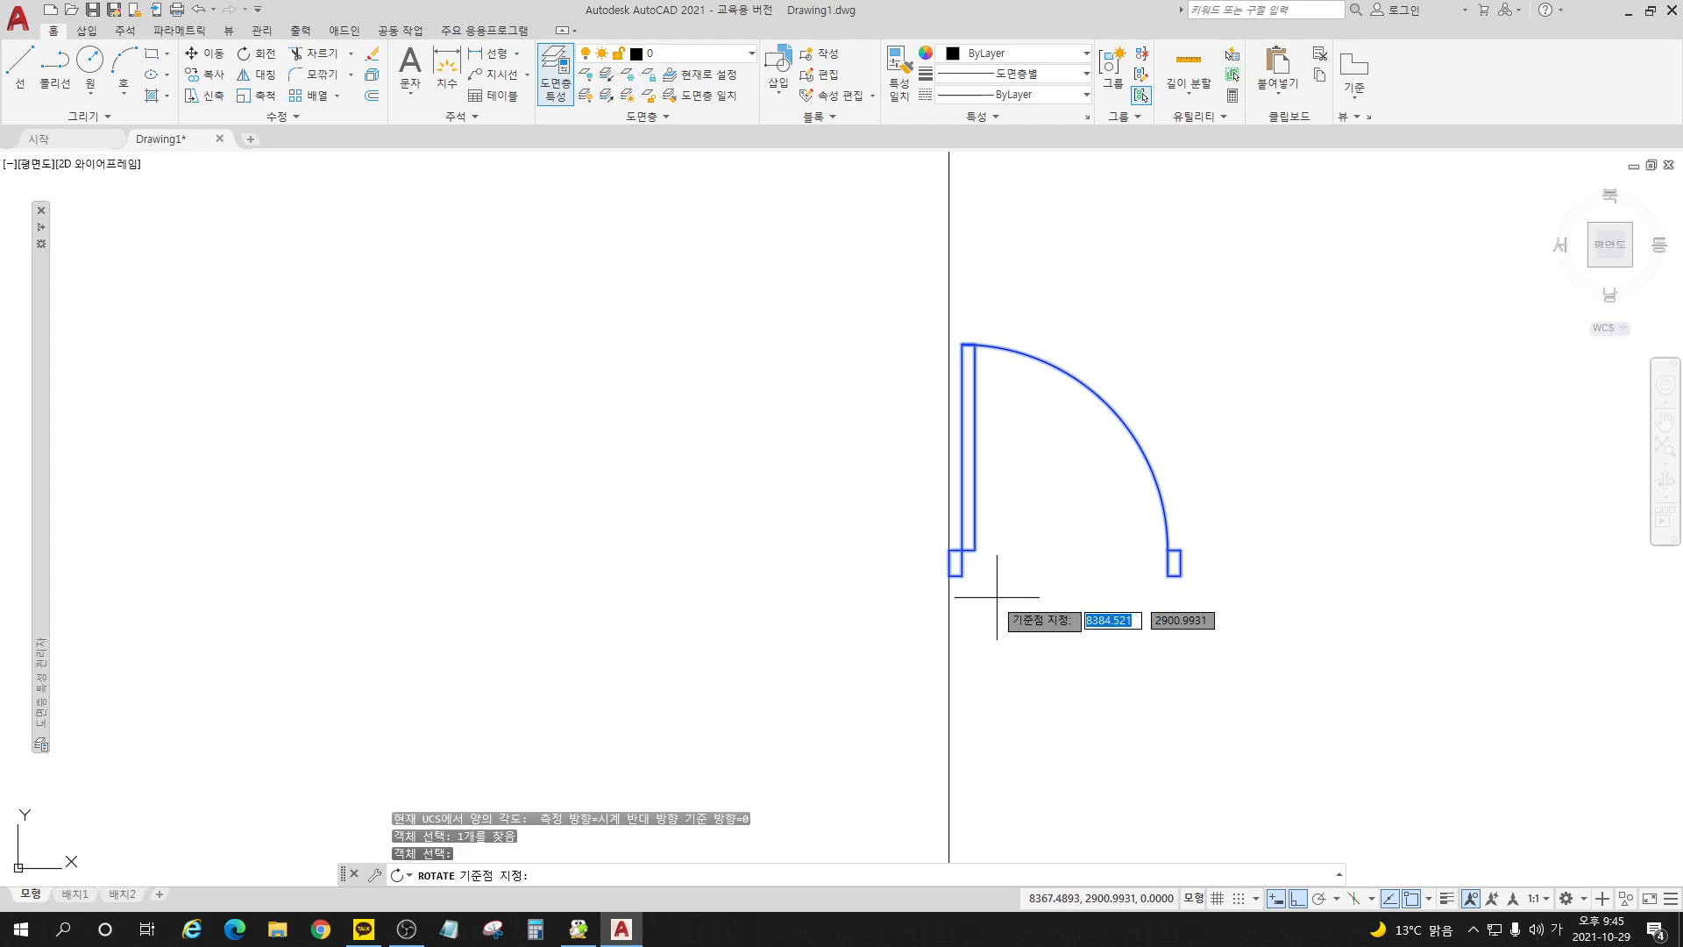
left_click(949, 562)
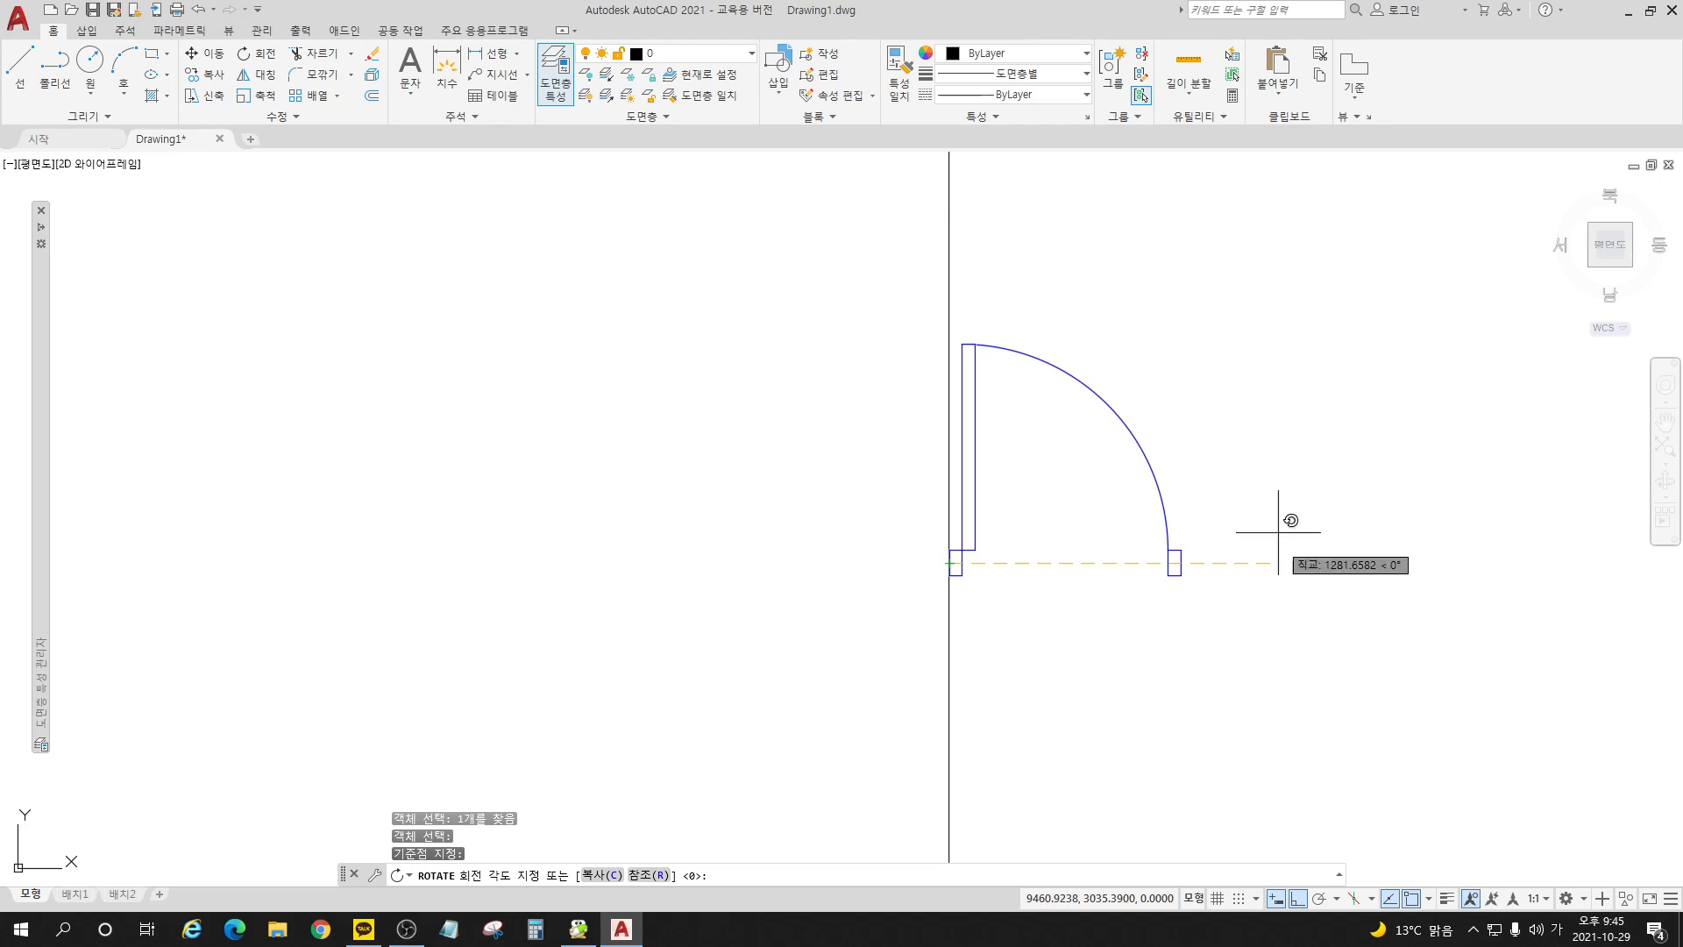
left_click(884, 211)
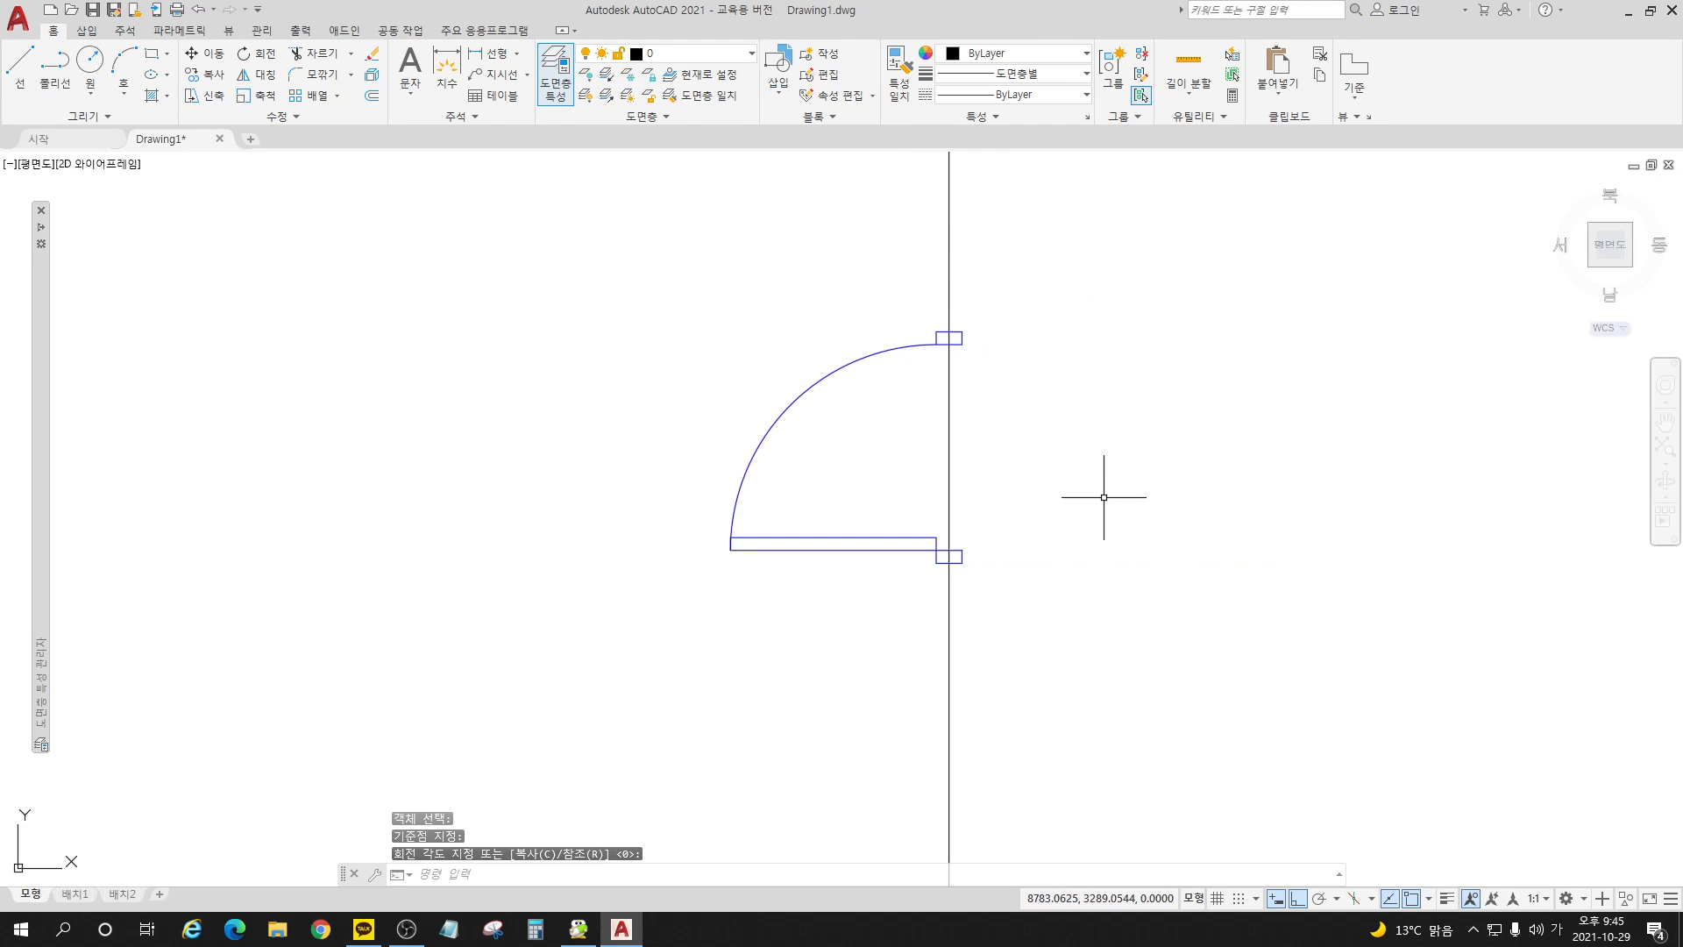
Step: Test both flip grips on the rotated door block, switching its swing side and hinge side
left_click(933, 543)
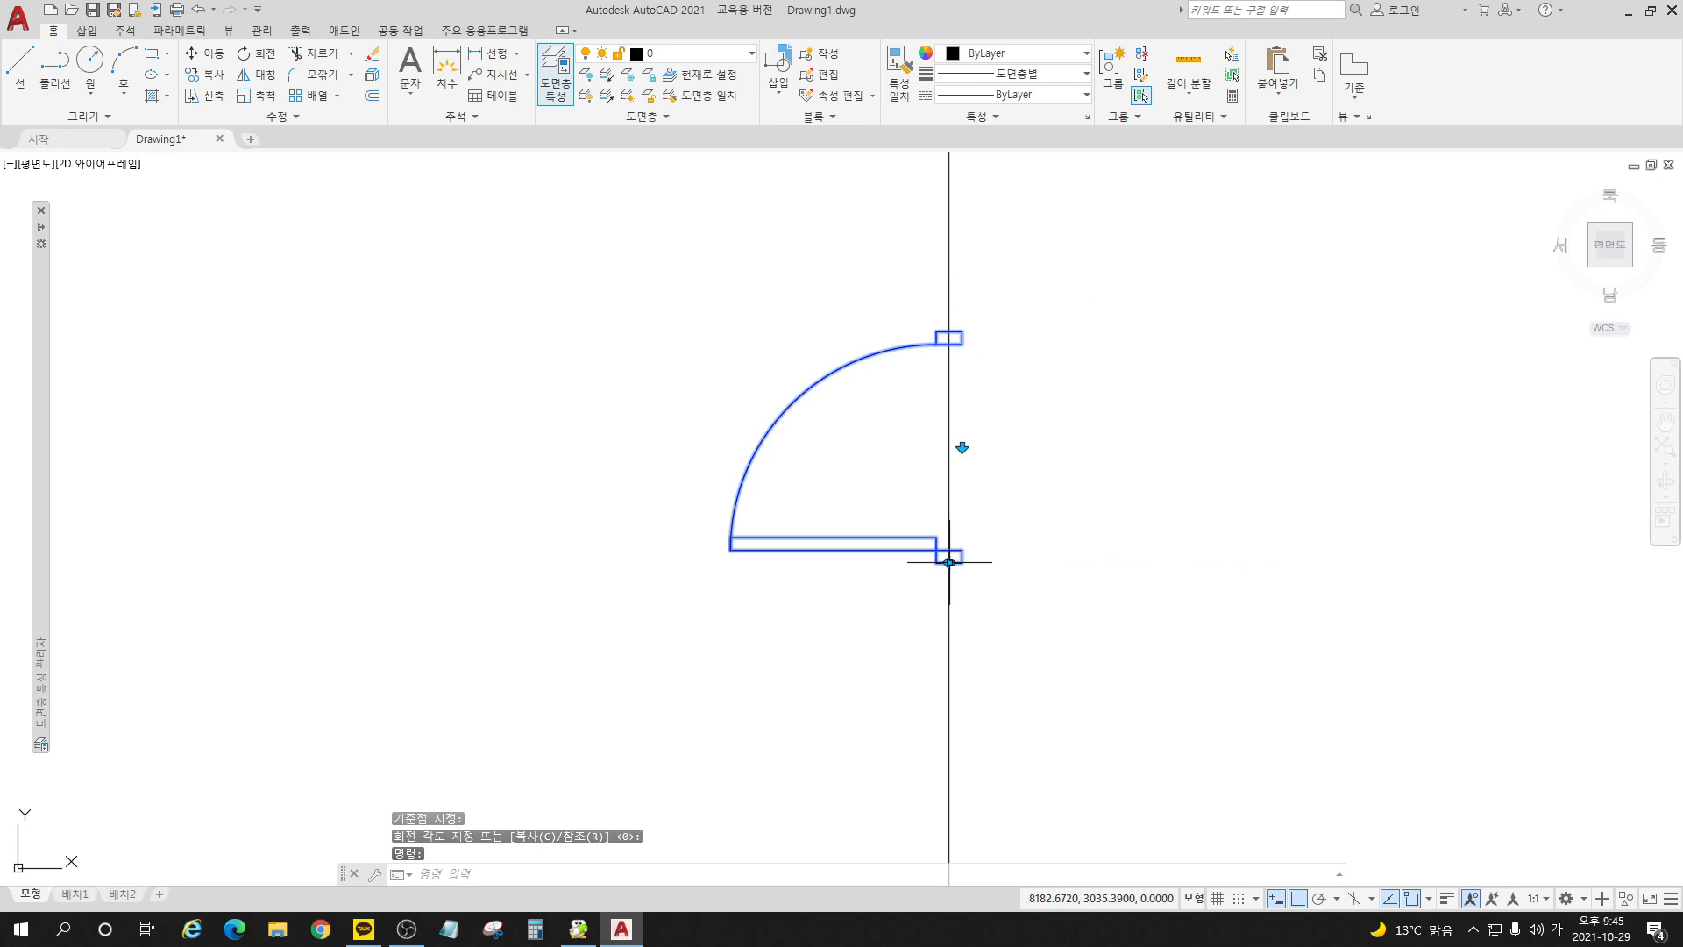
left_click(949, 562)
left_click(948, 562)
left_click(964, 448)
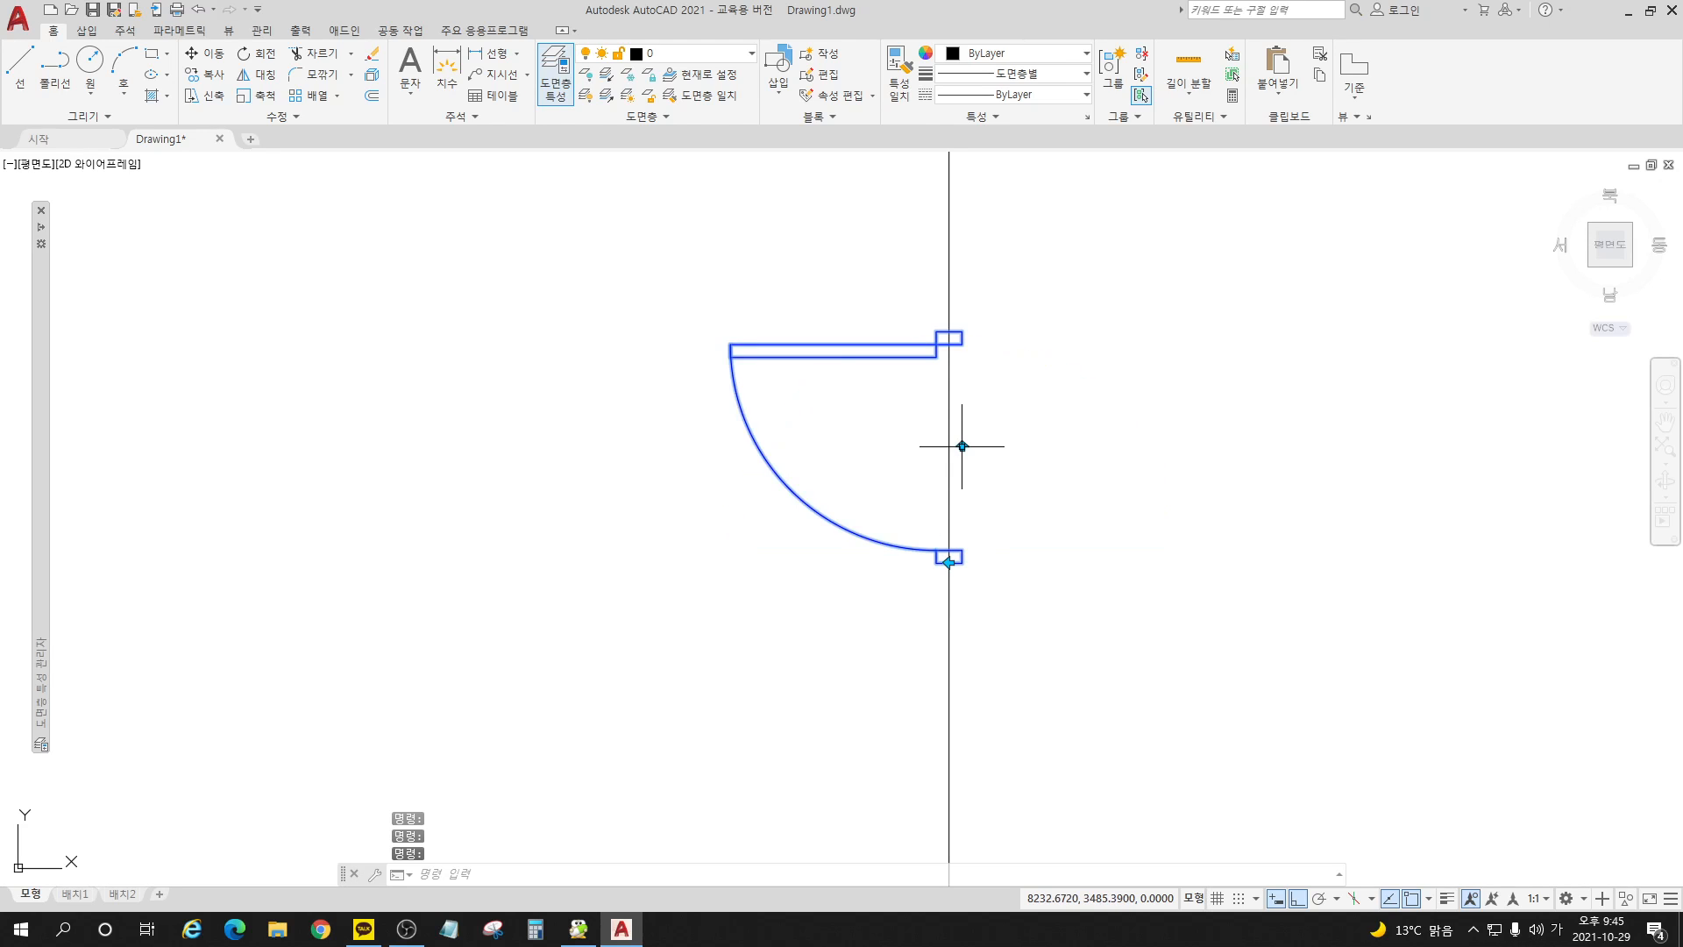
left_click(963, 448)
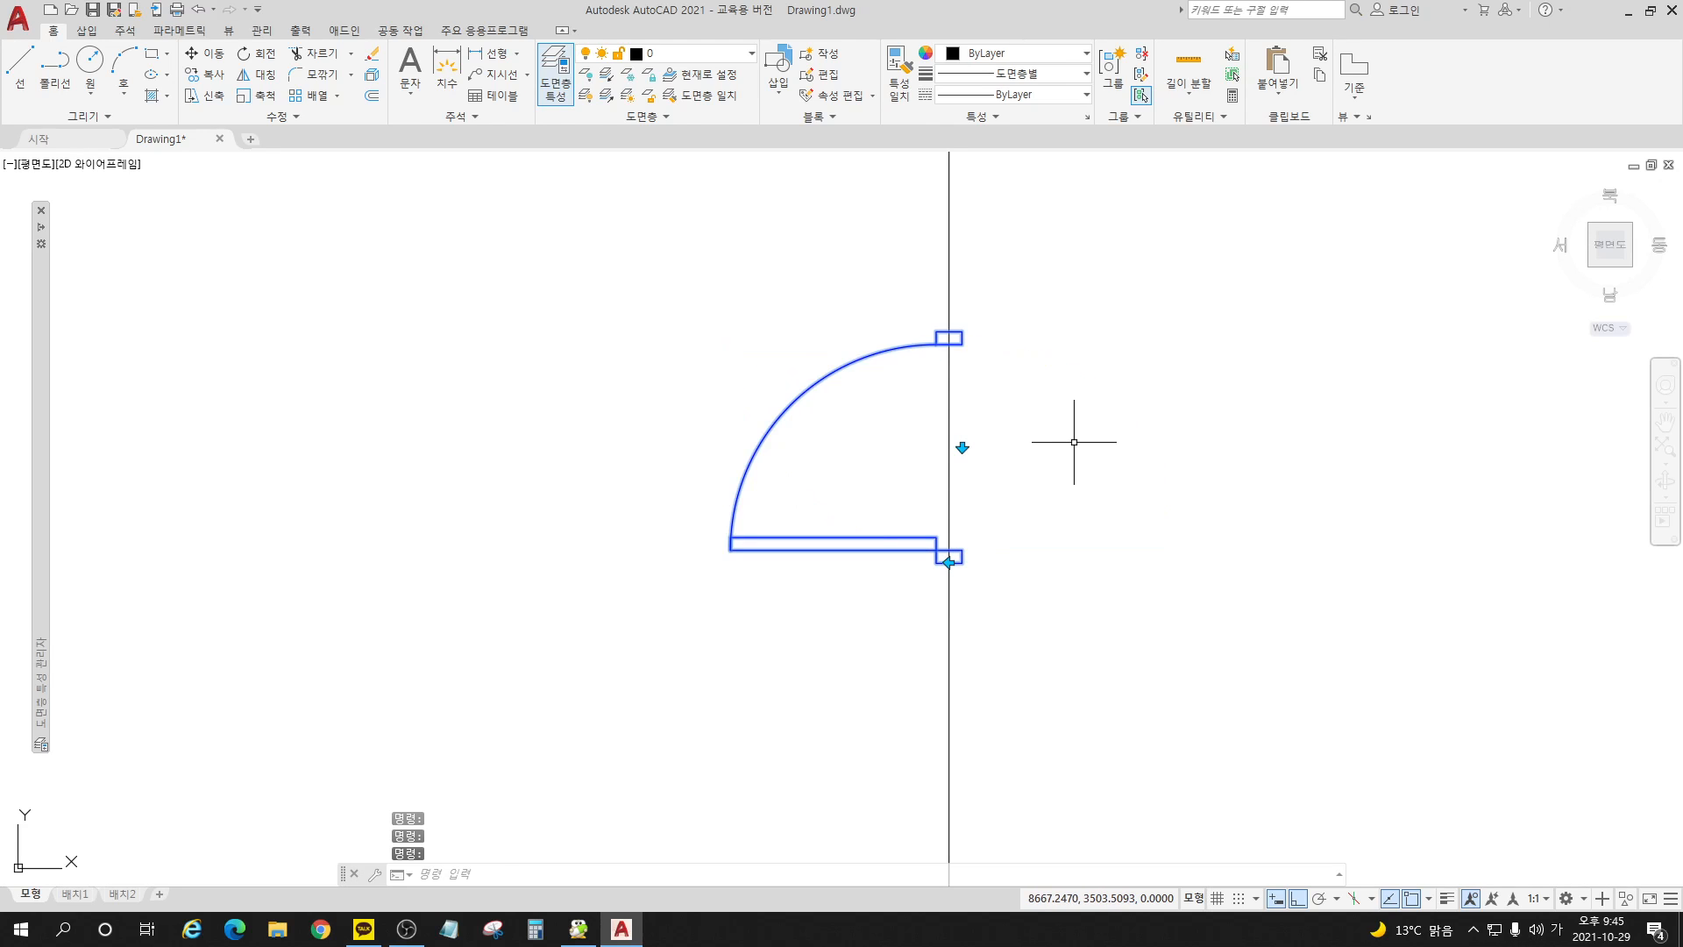
Step: Undo the flip tests and the door block's rotation
key("ctrl+z")
key("ctrl+z")
key("ctrl+z")
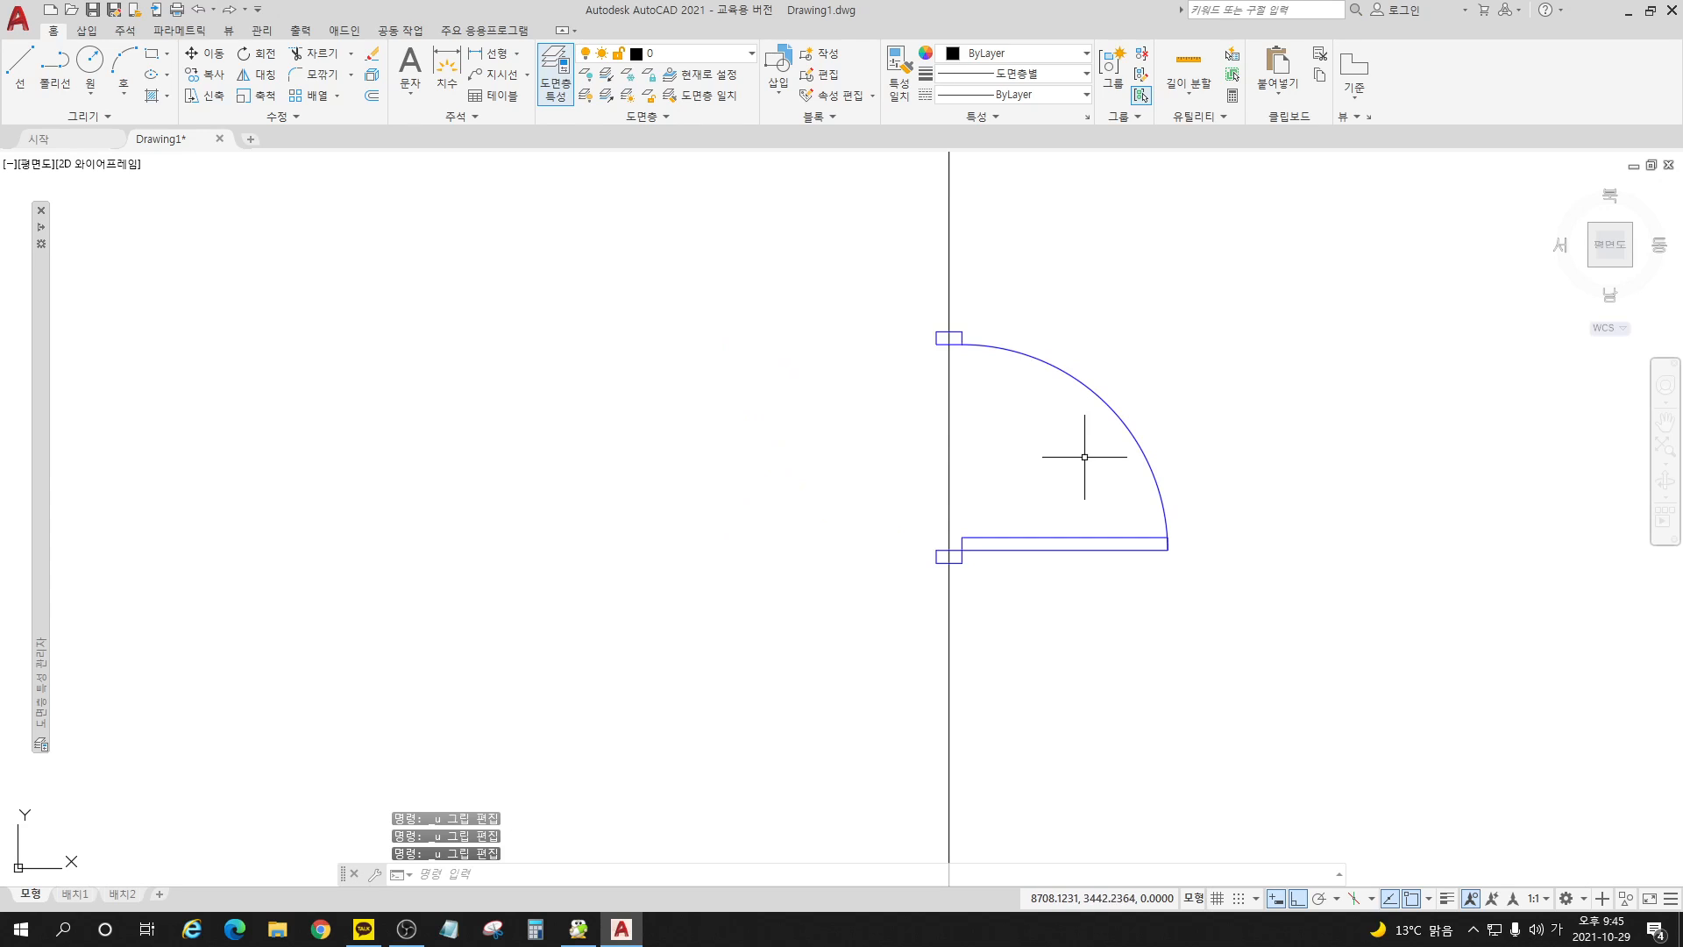
type("u")
key("Return")
type("u")
key("Return")
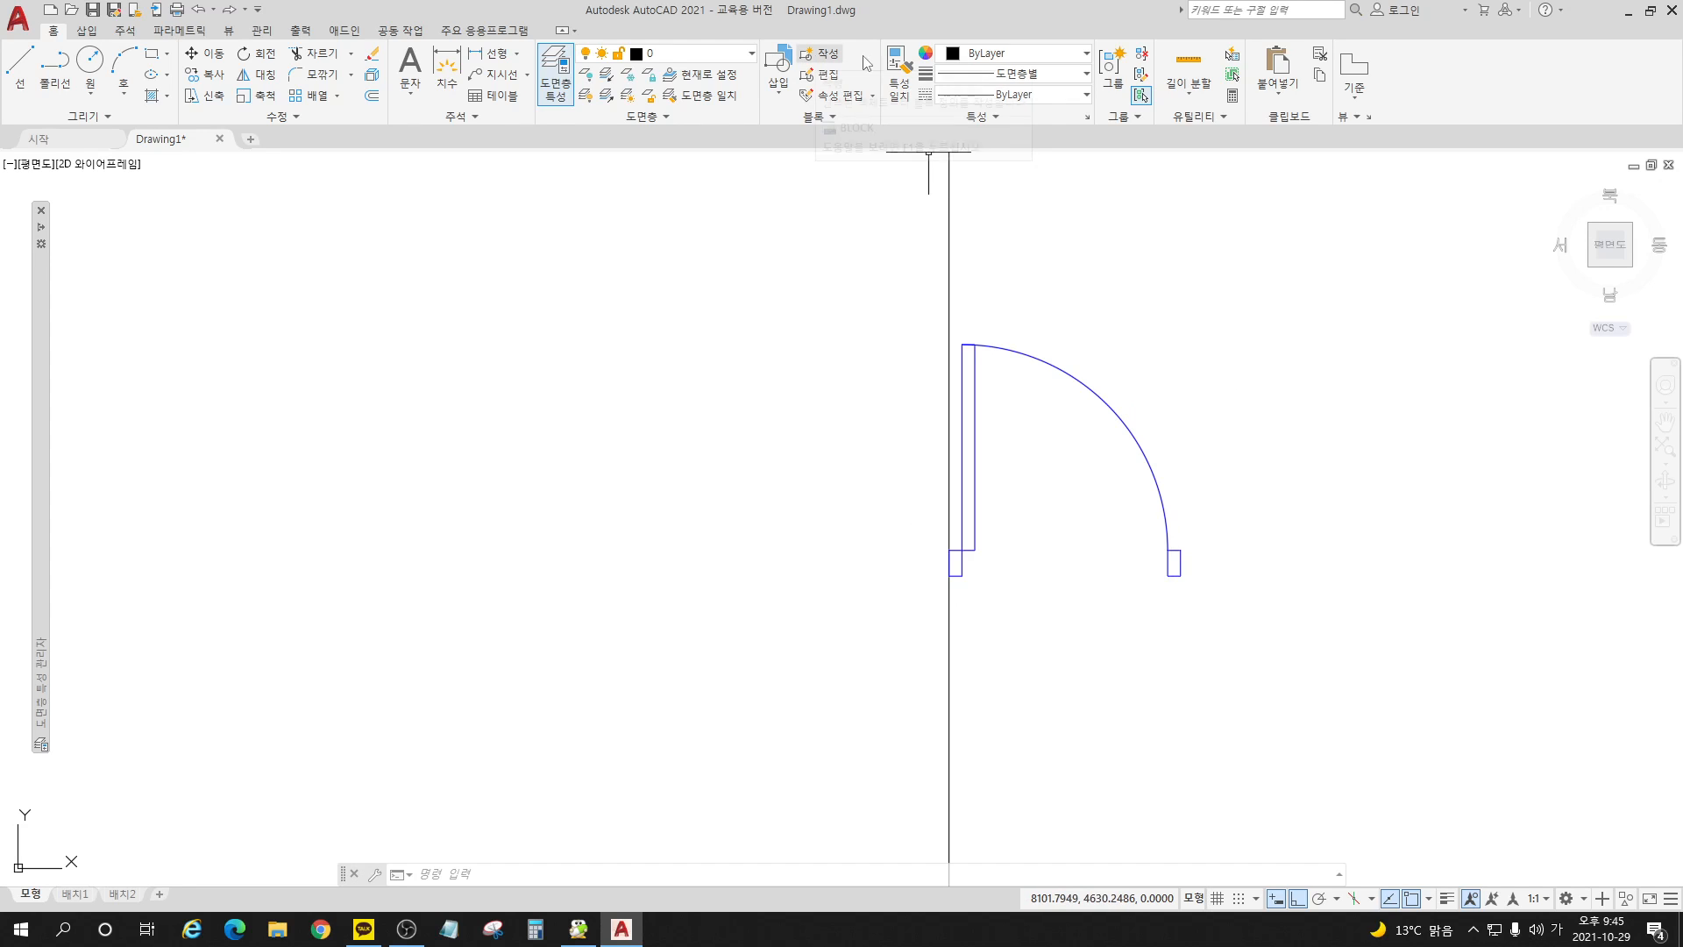
Step: Open the 문_여닫이_900 door block definition for editing
left_click(828, 75)
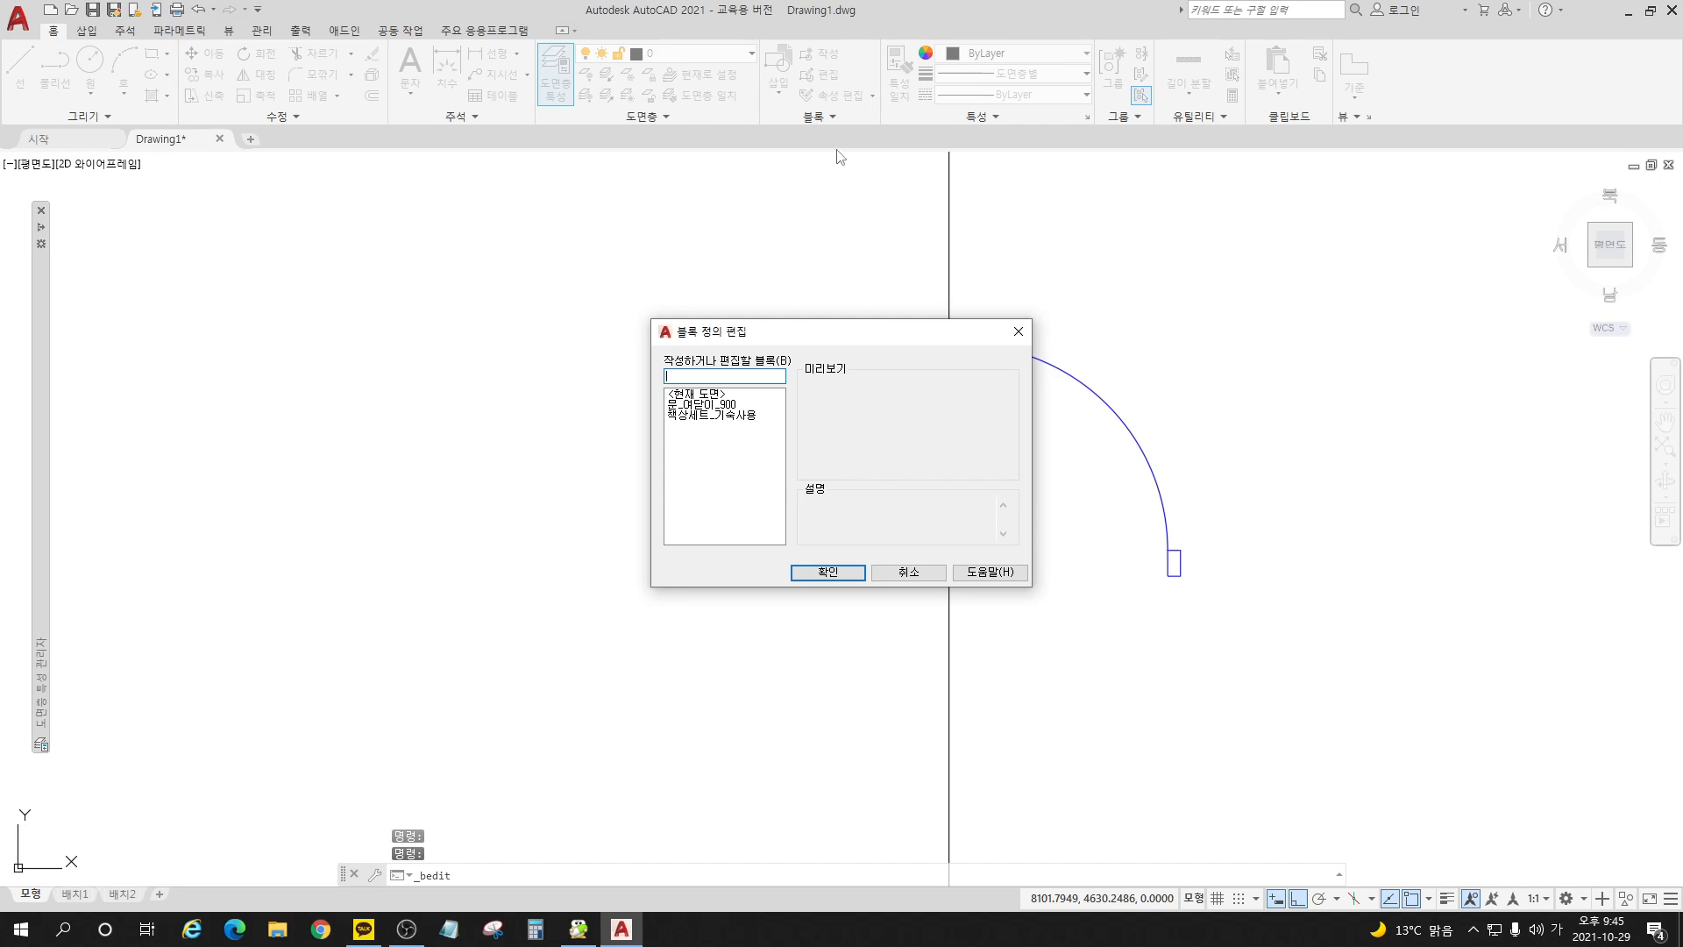
left_click(710, 406)
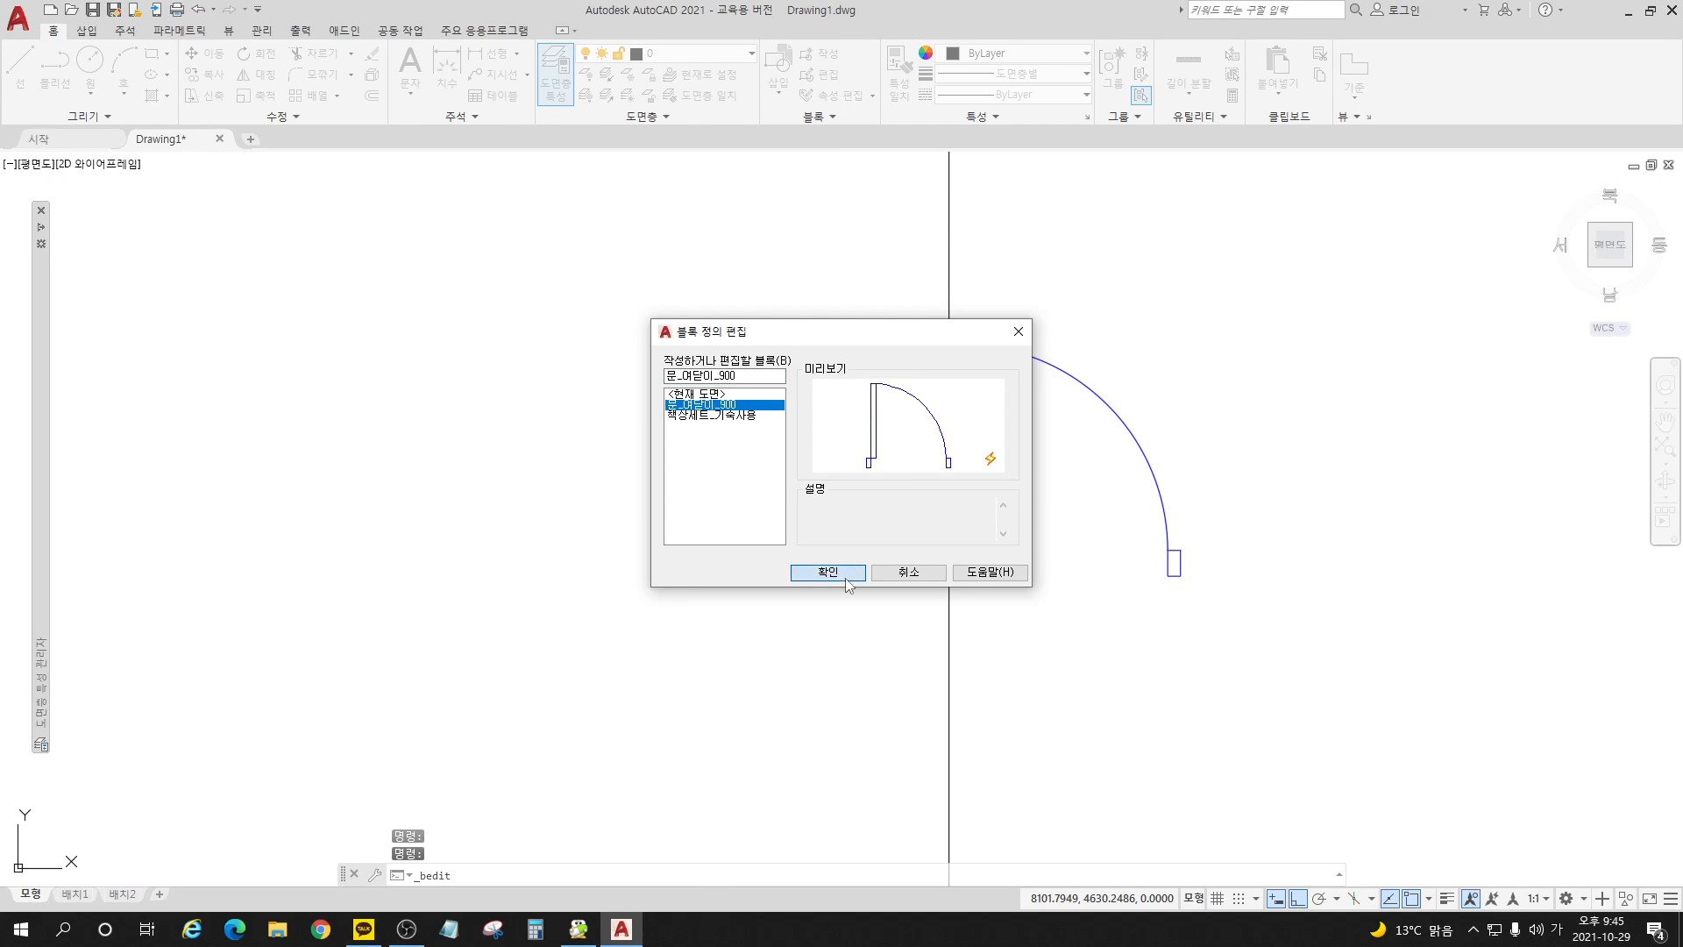
left_click(828, 572)
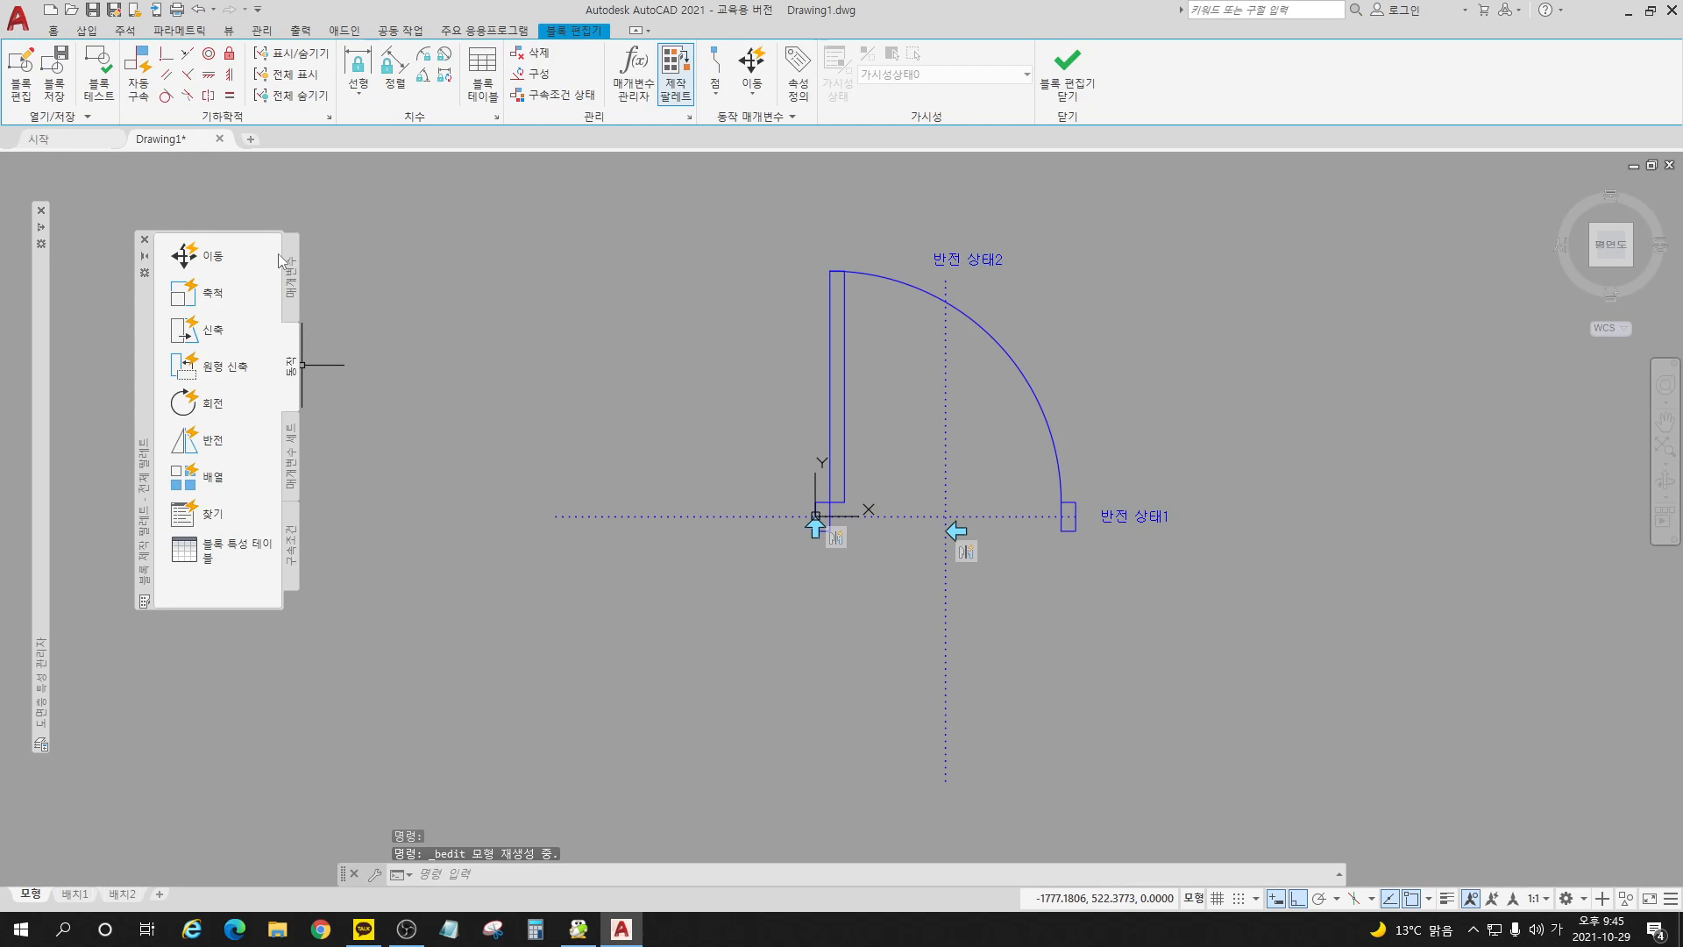
Step: Add a rotation parameter based at the midpoint of the hinge-side jamb's outer edge, with a radius of about 283 and default angle 0°
left_click(298, 292)
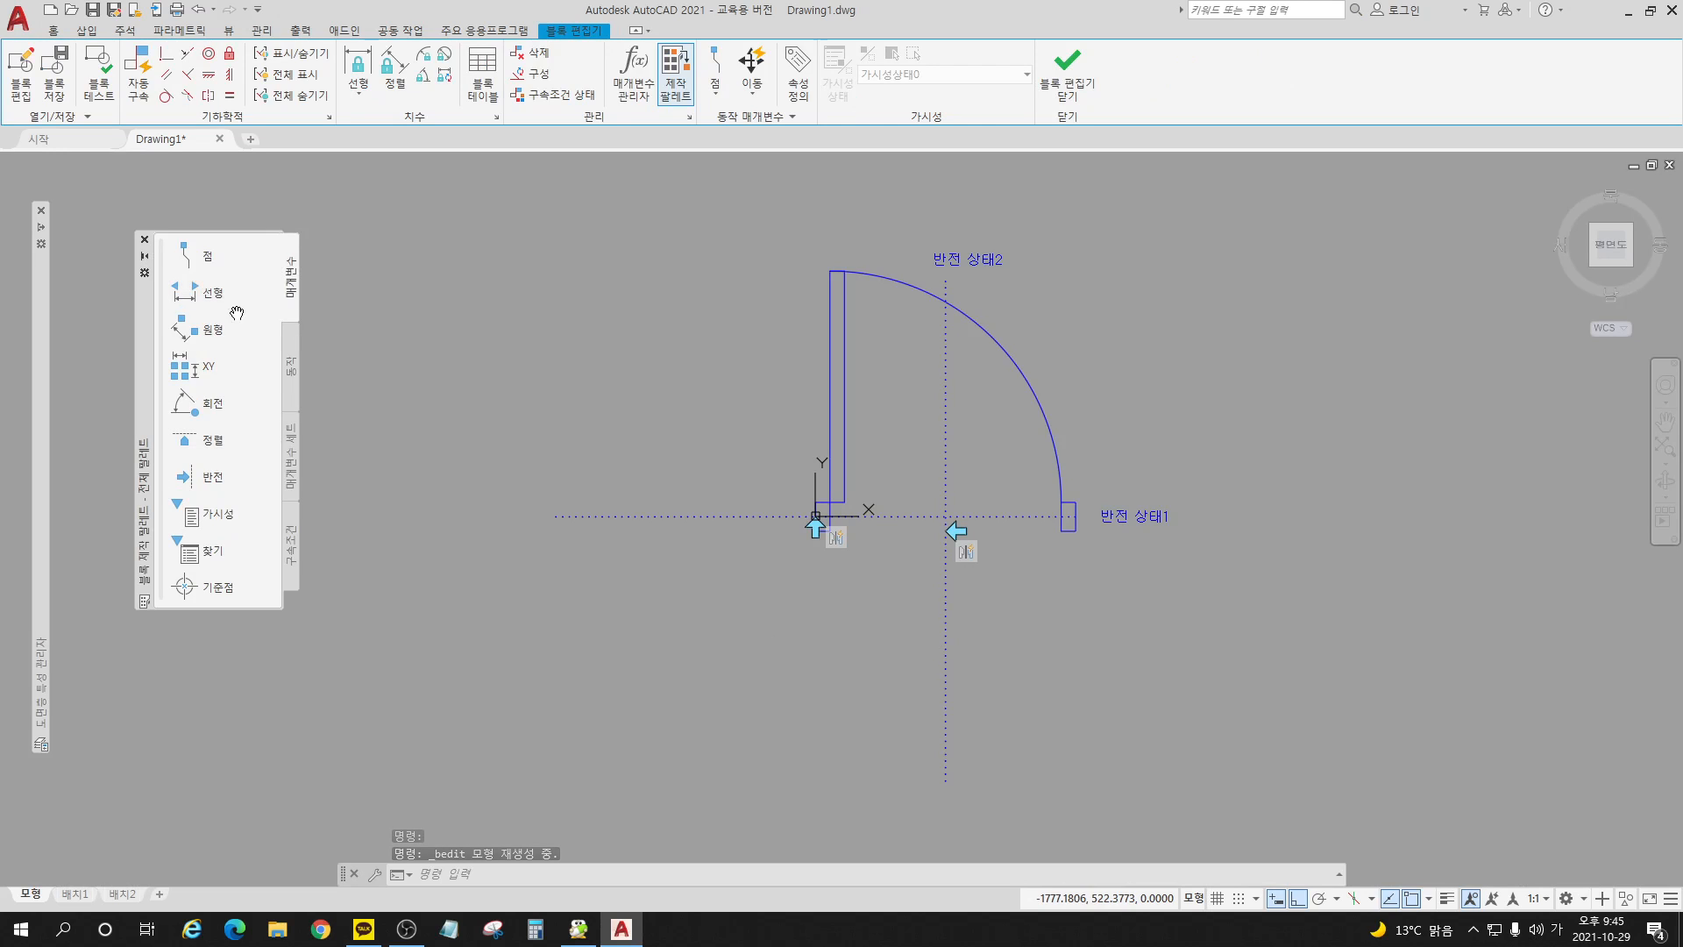
left_click(212, 403)
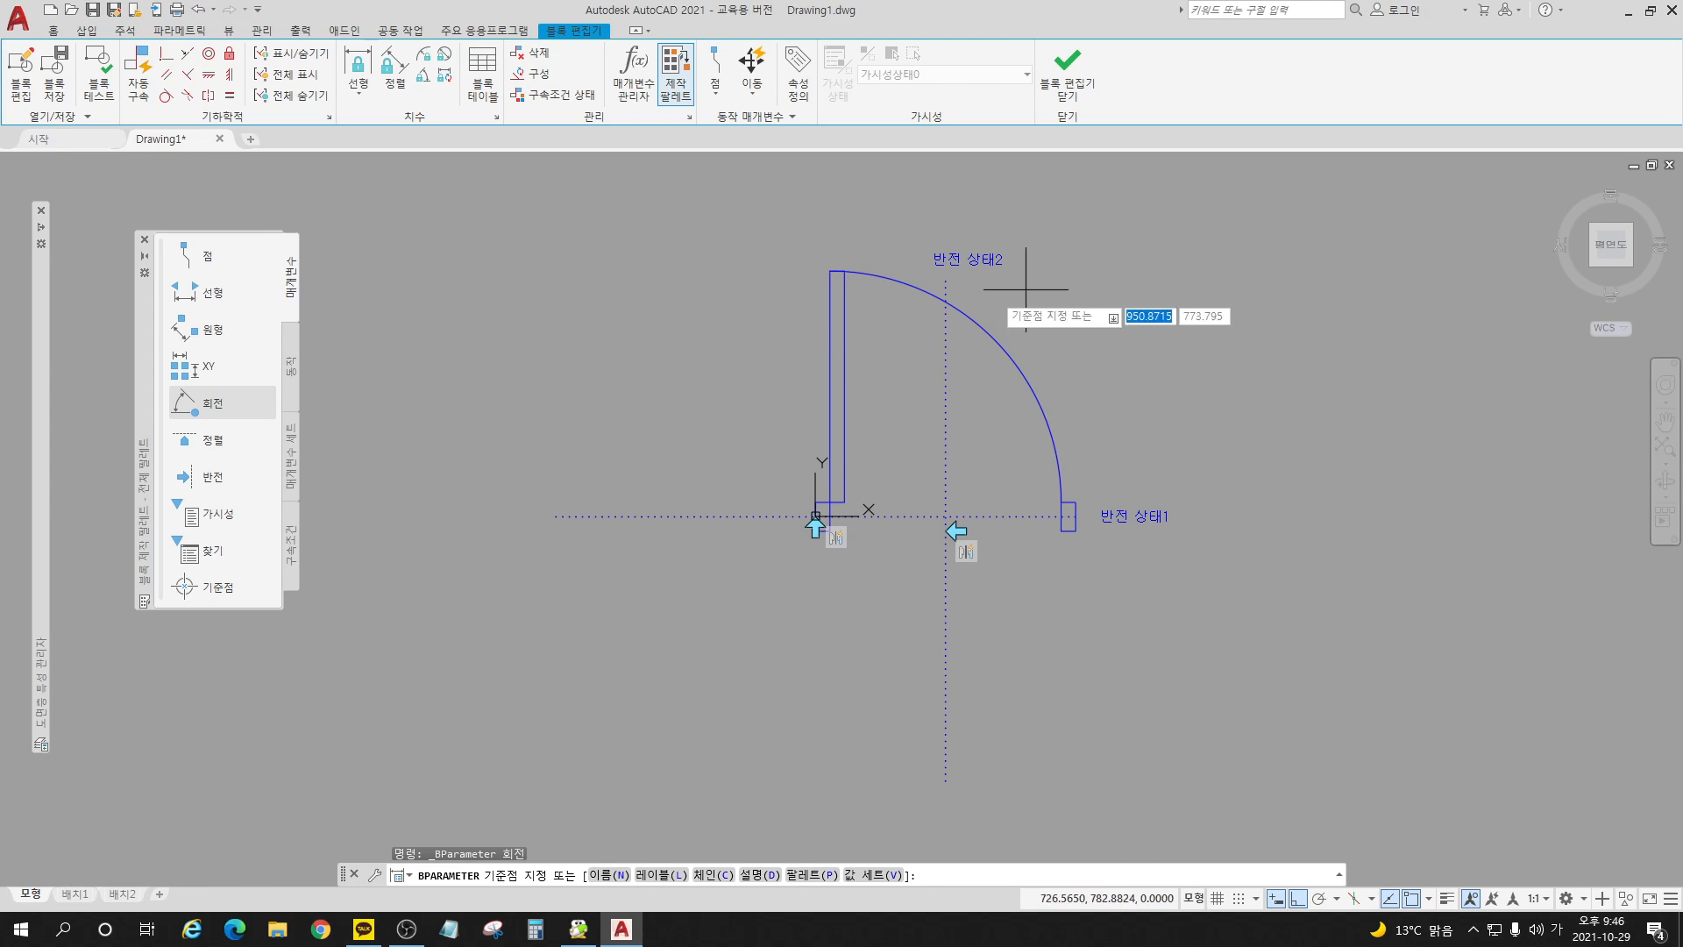
scroll(807, 526, "up", 5)
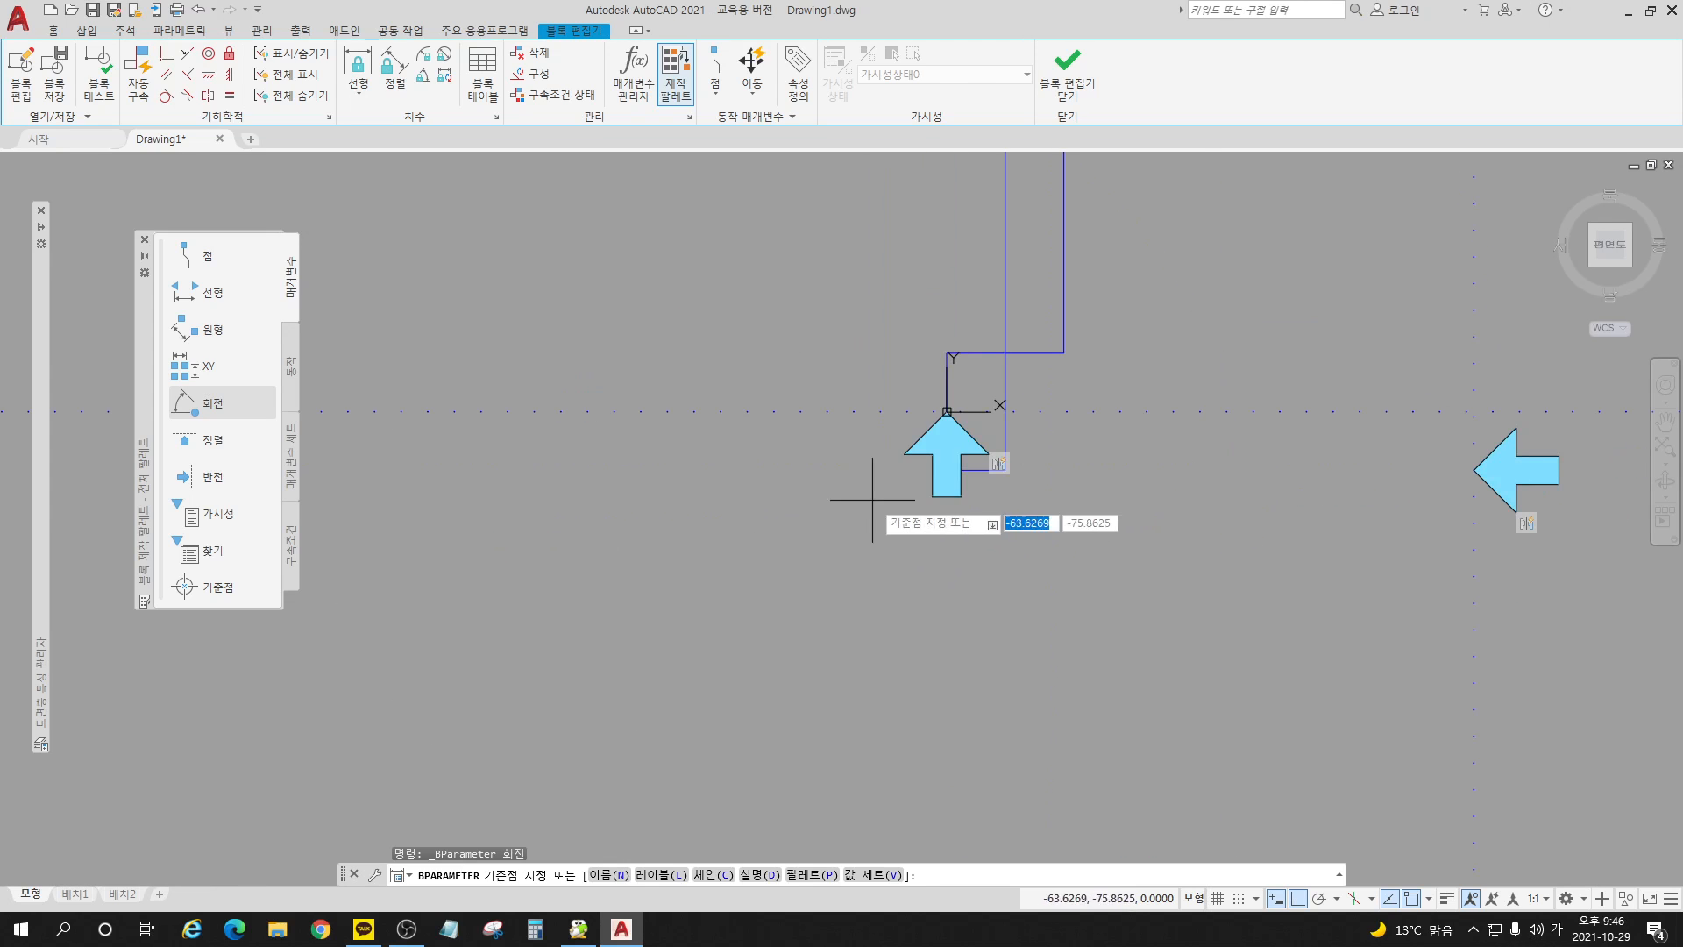
left_click(947, 410)
scroll(959, 629, "down", 2)
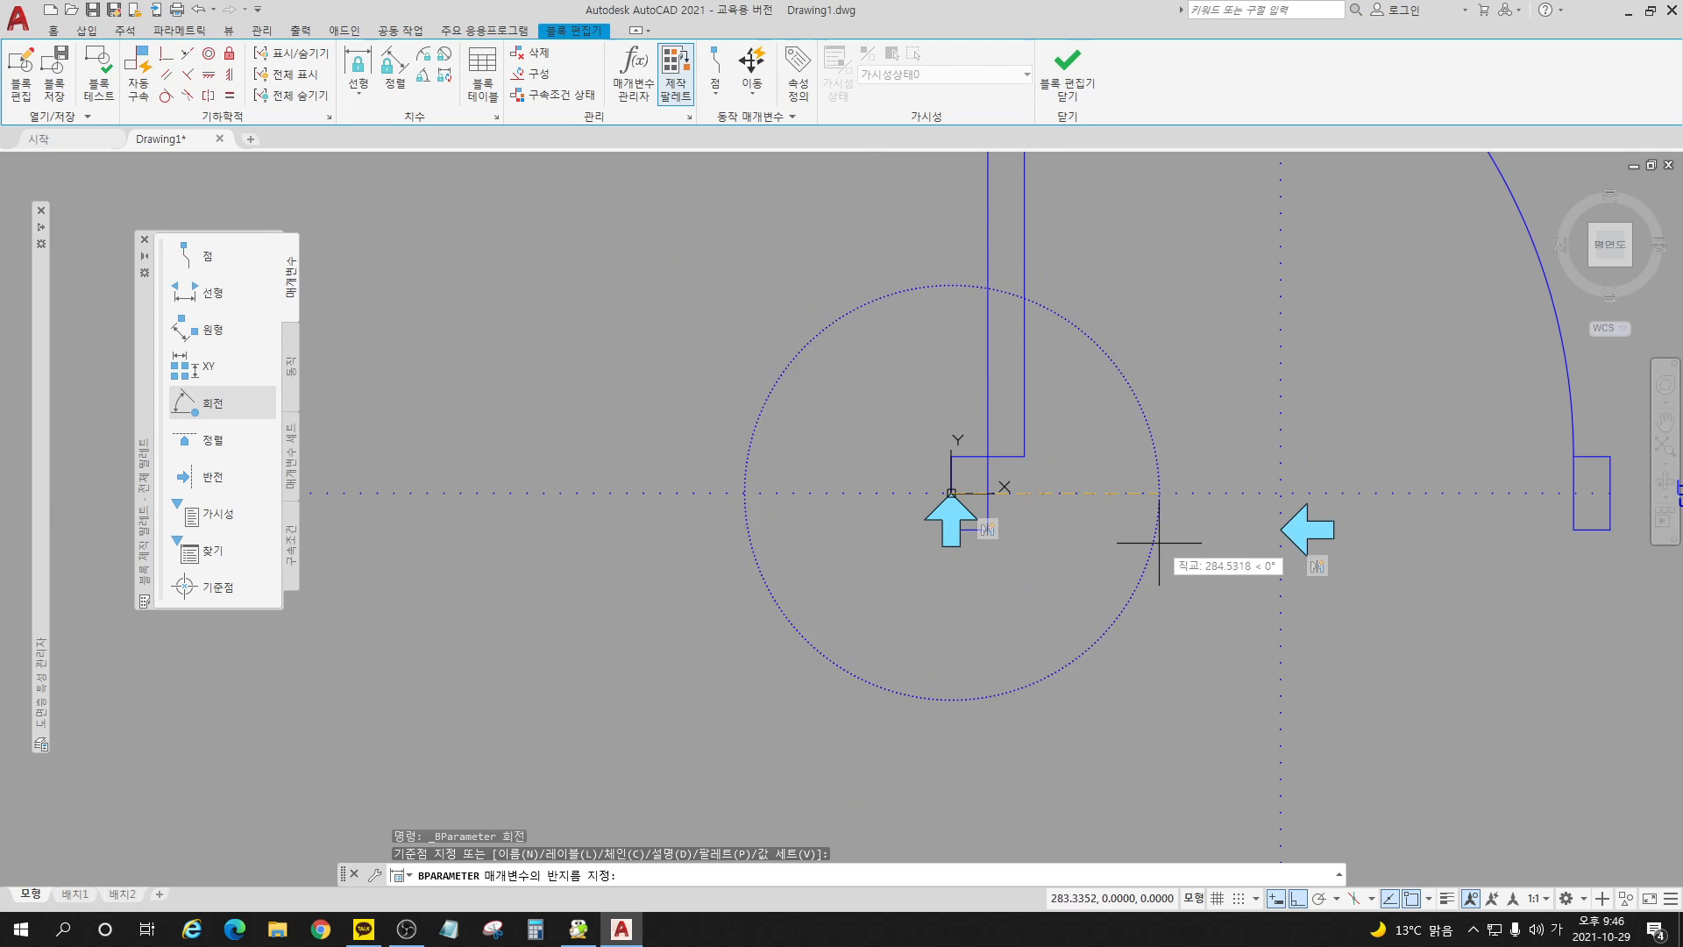
scroll(1147, 548, "down", 2)
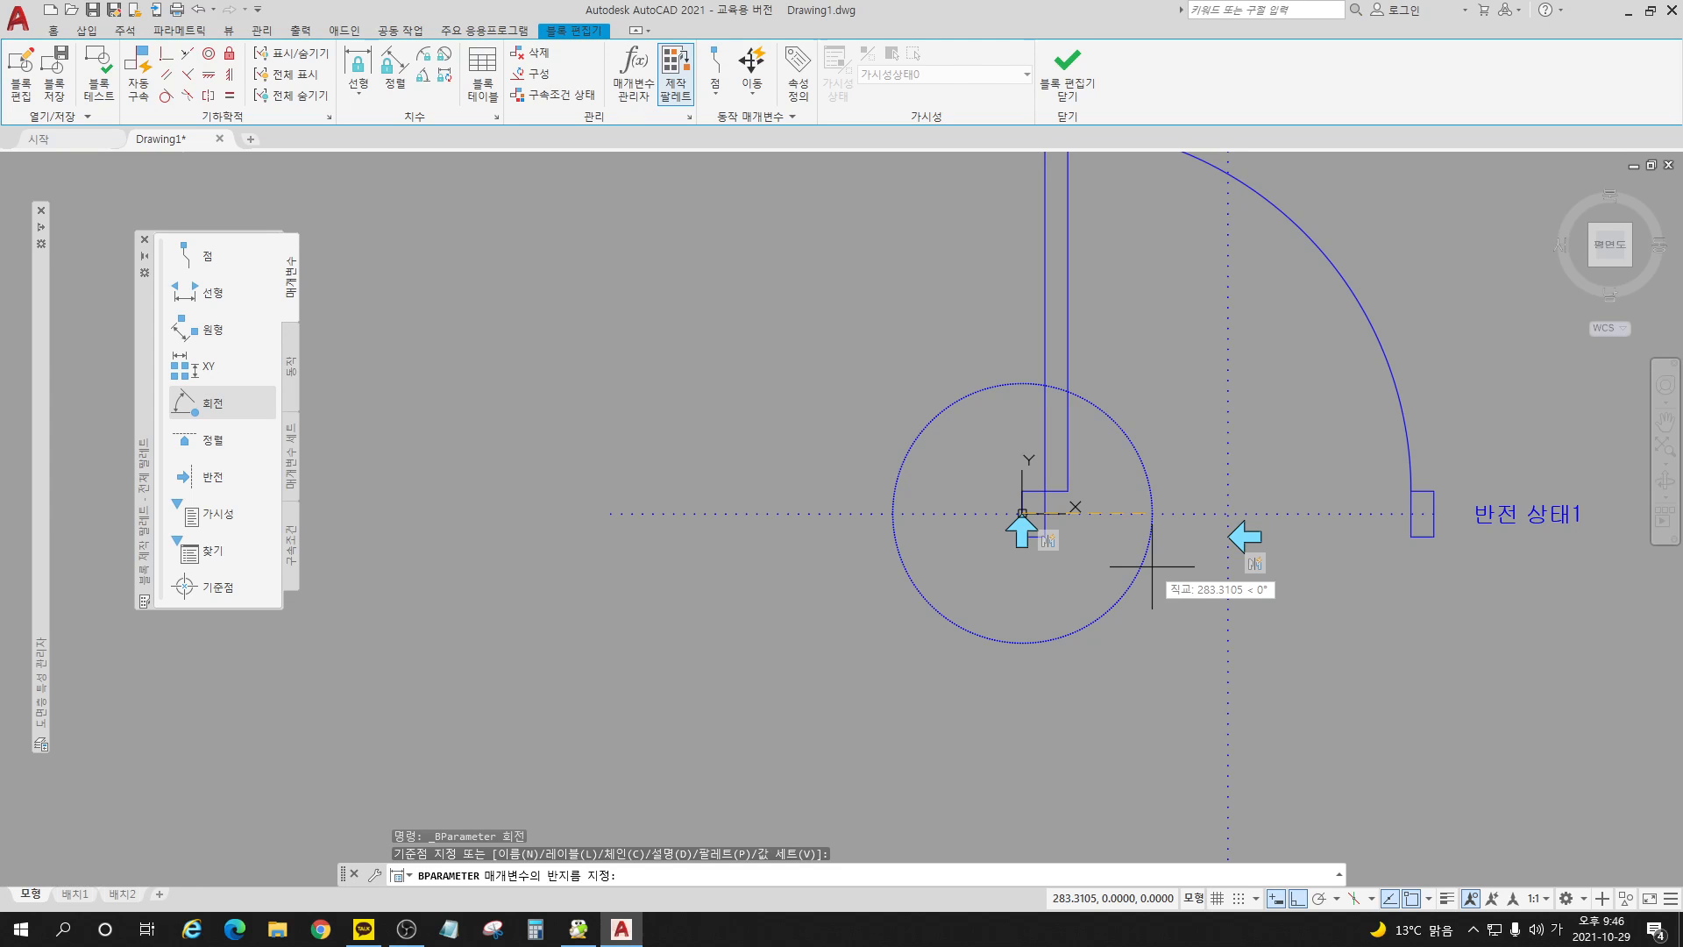
left_click(1151, 565)
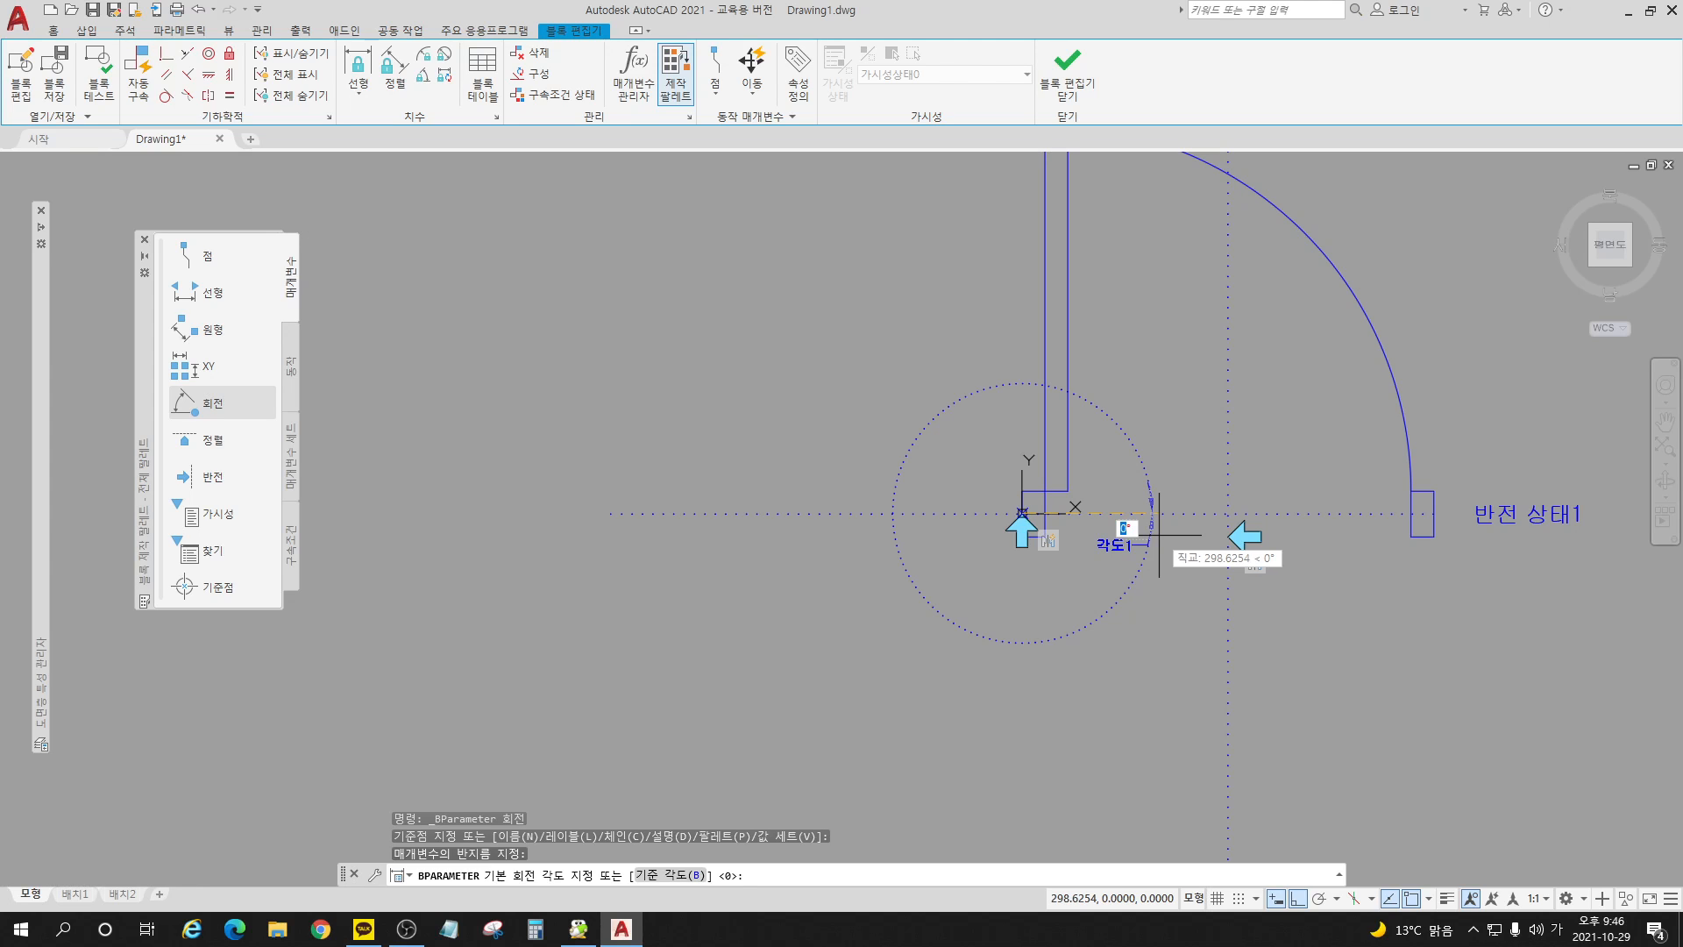
left_click(1159, 534)
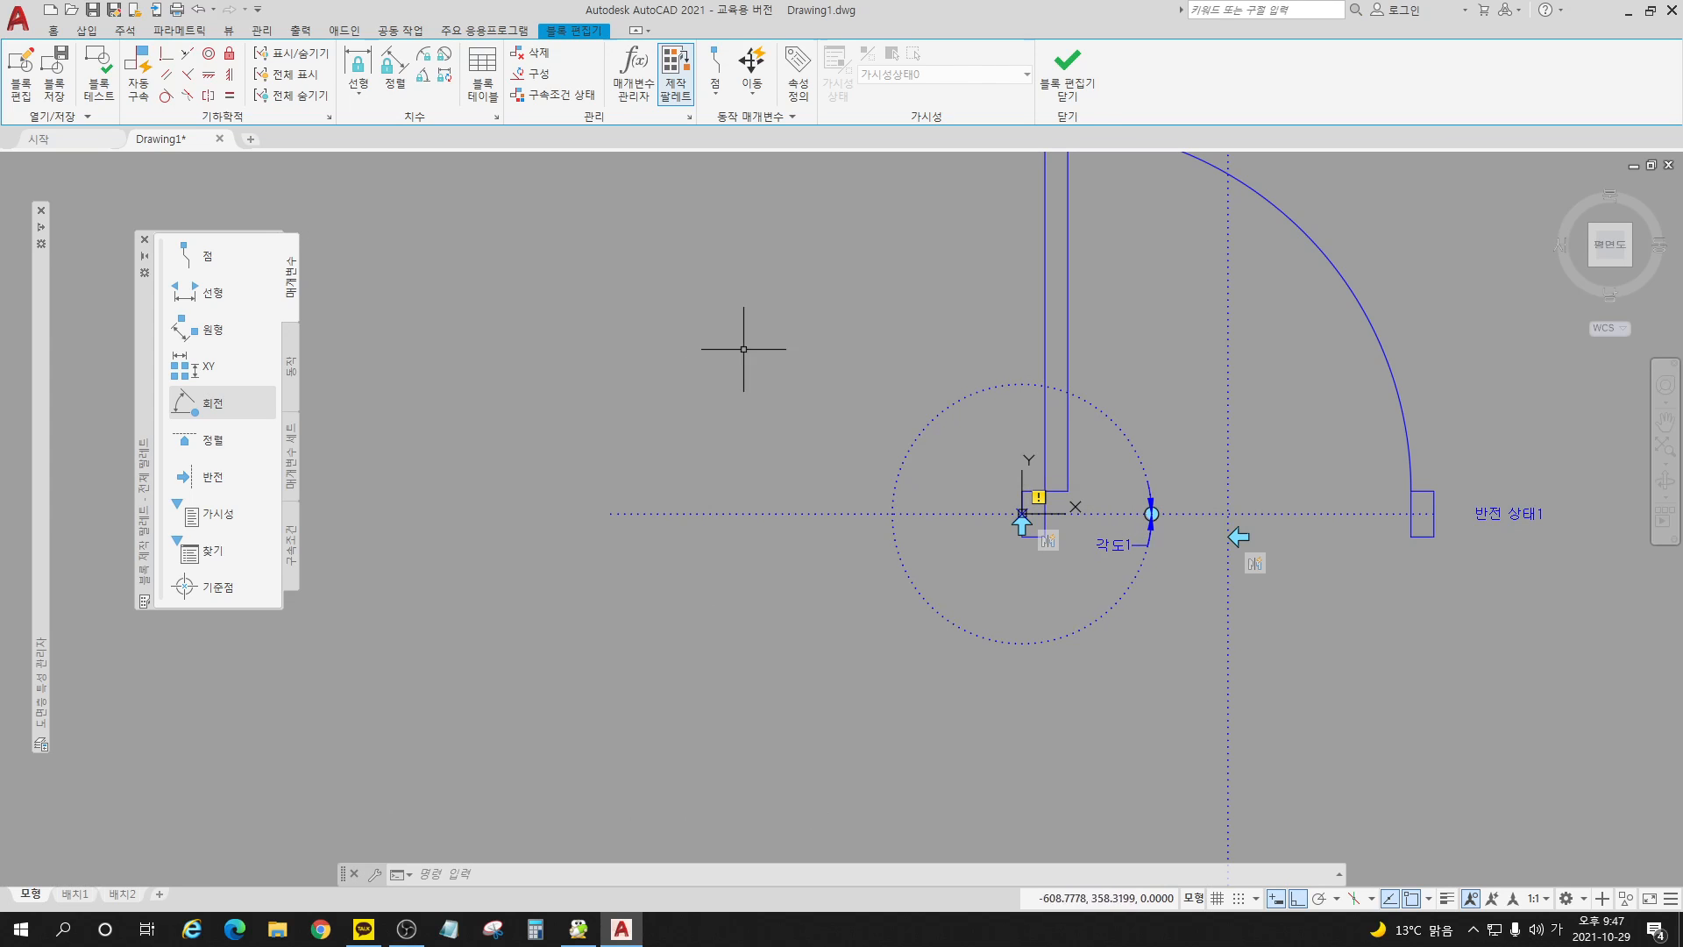
Step: Attach a rotate action to the rotation parameter for both jambs, the door leaf and the swing arc, and save the block on closing
left_click(290, 367)
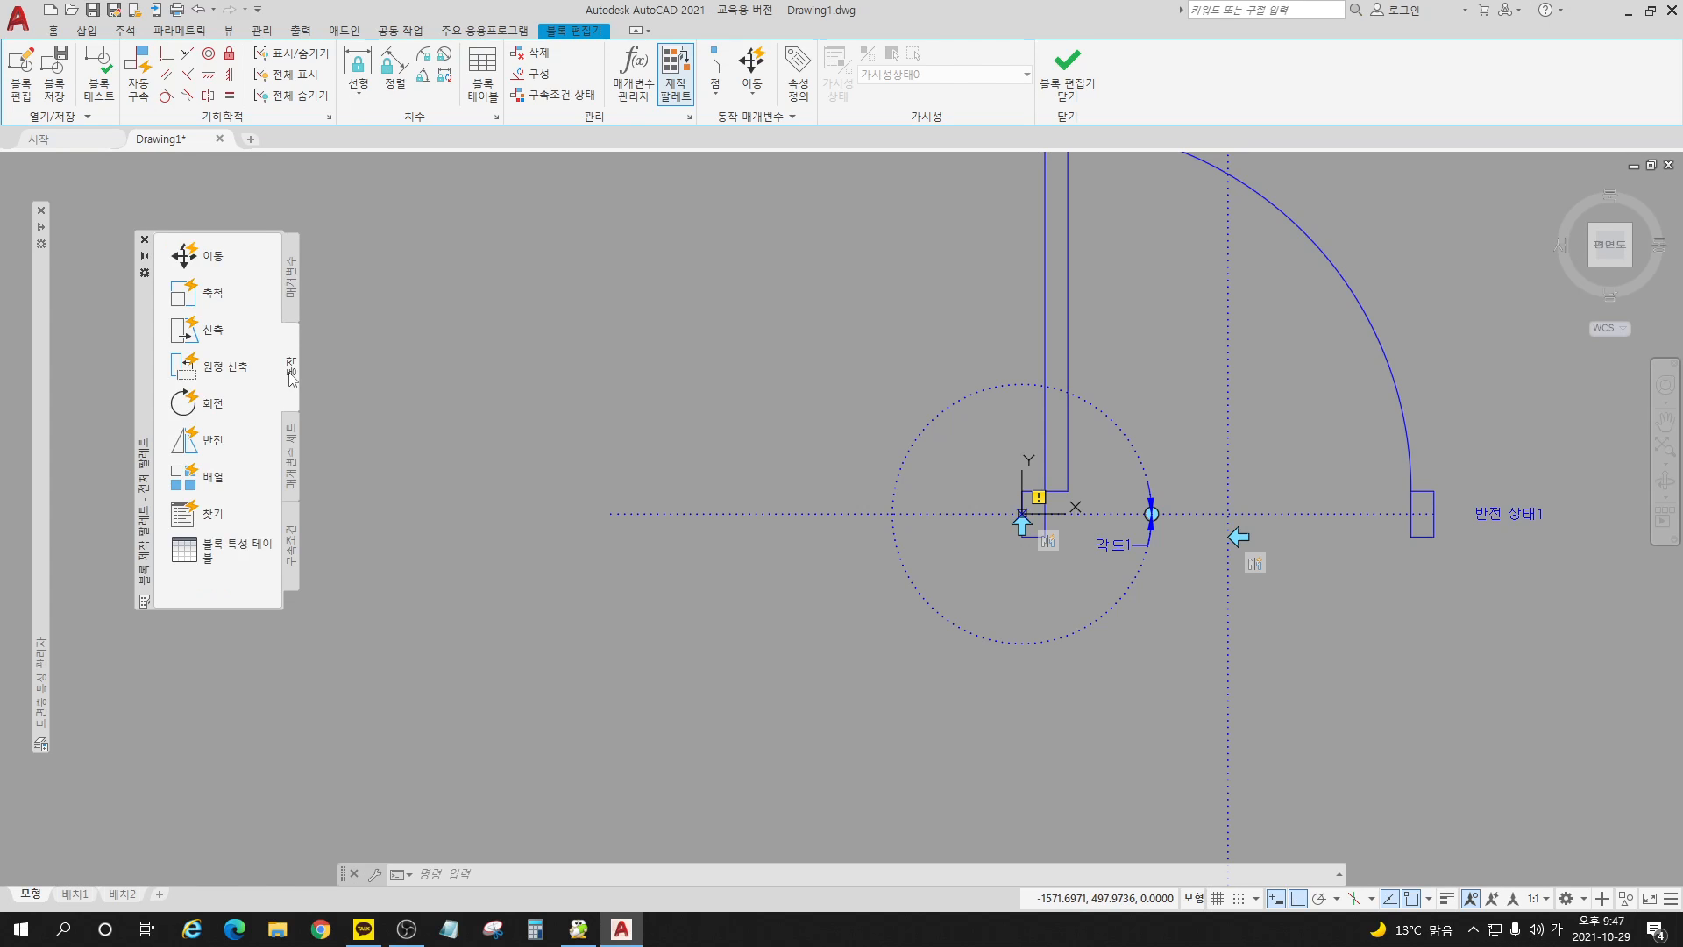
left_click(209, 405)
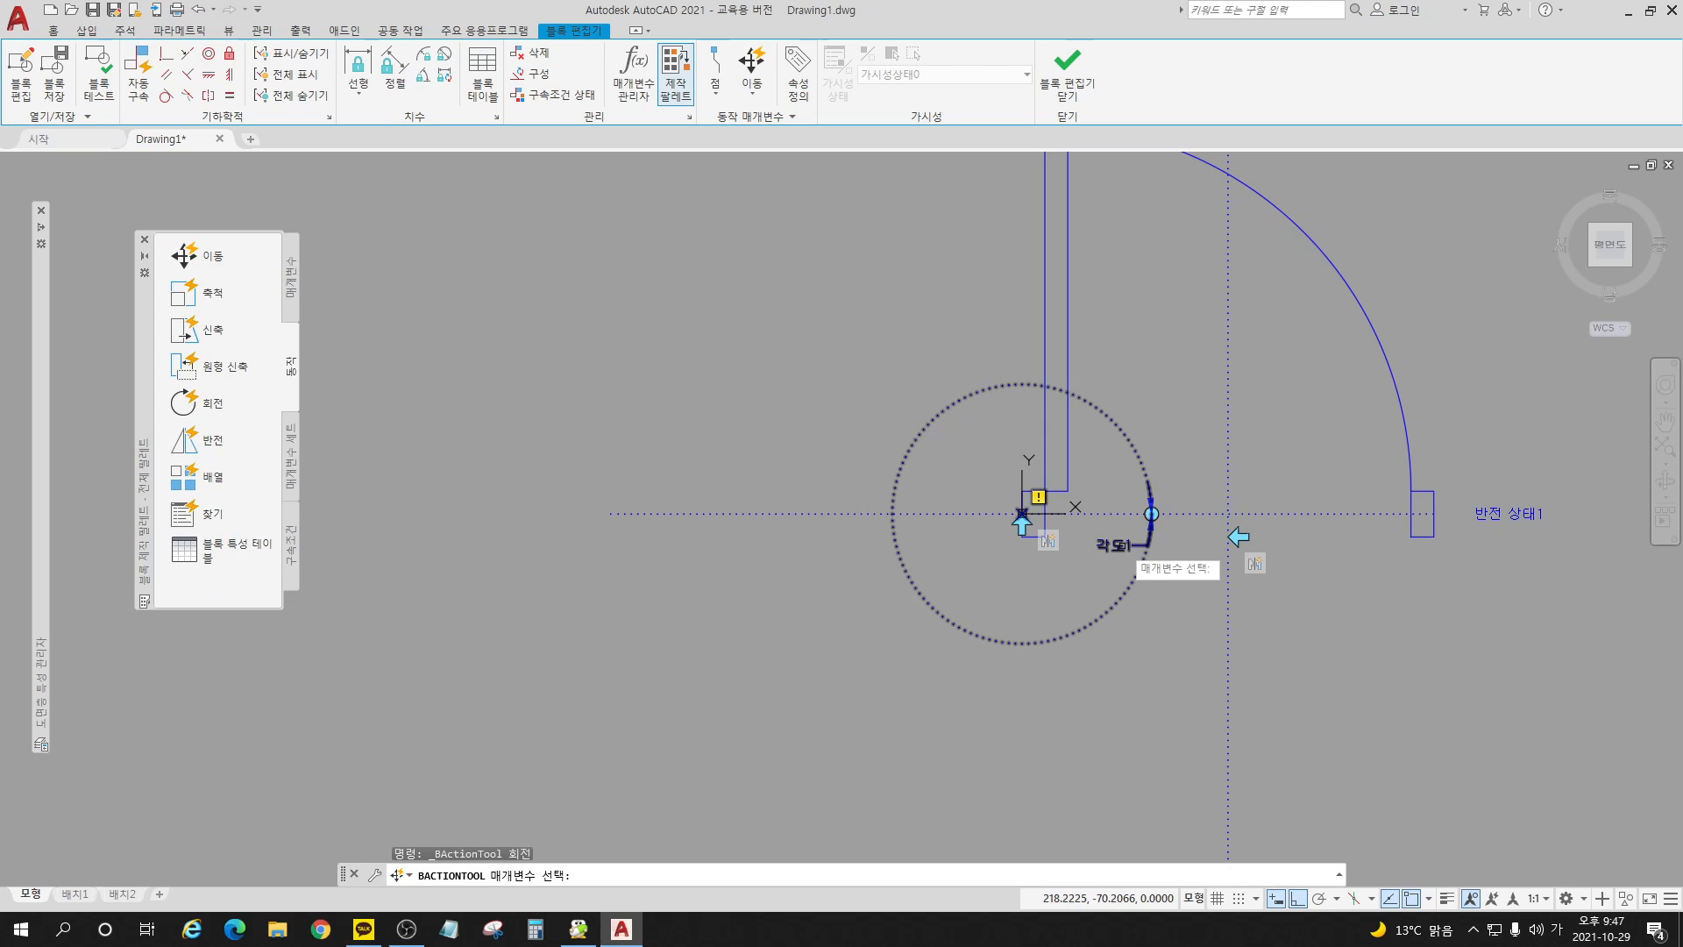
left_click(1122, 545)
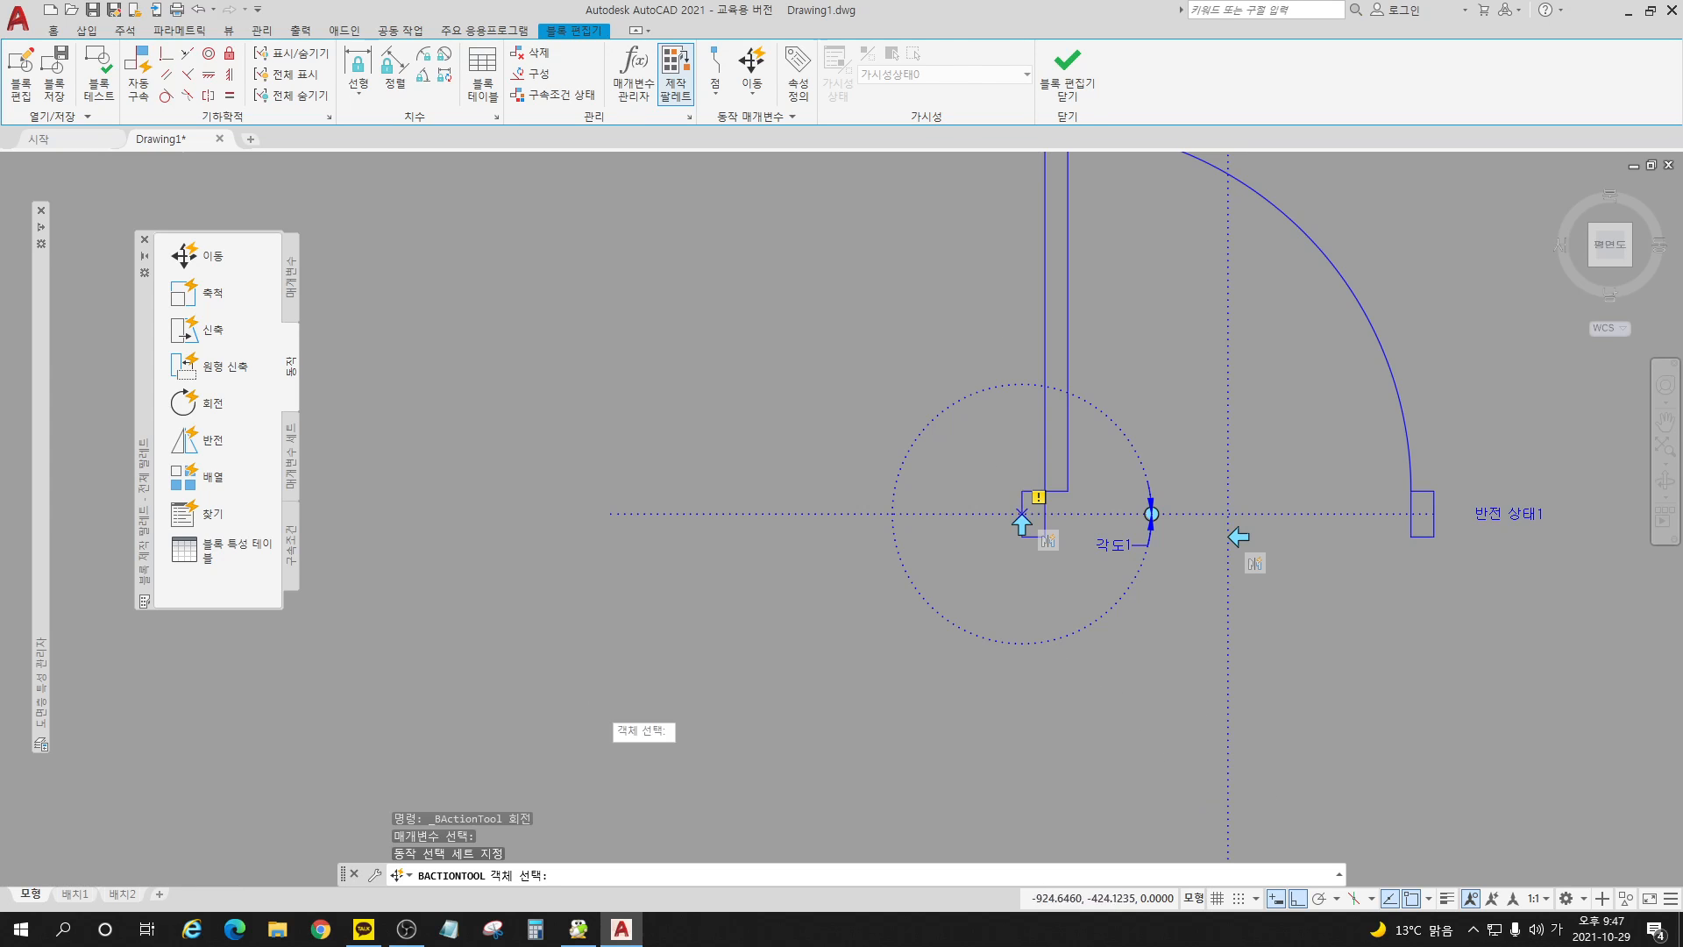
scroll(599, 706, "down", 2)
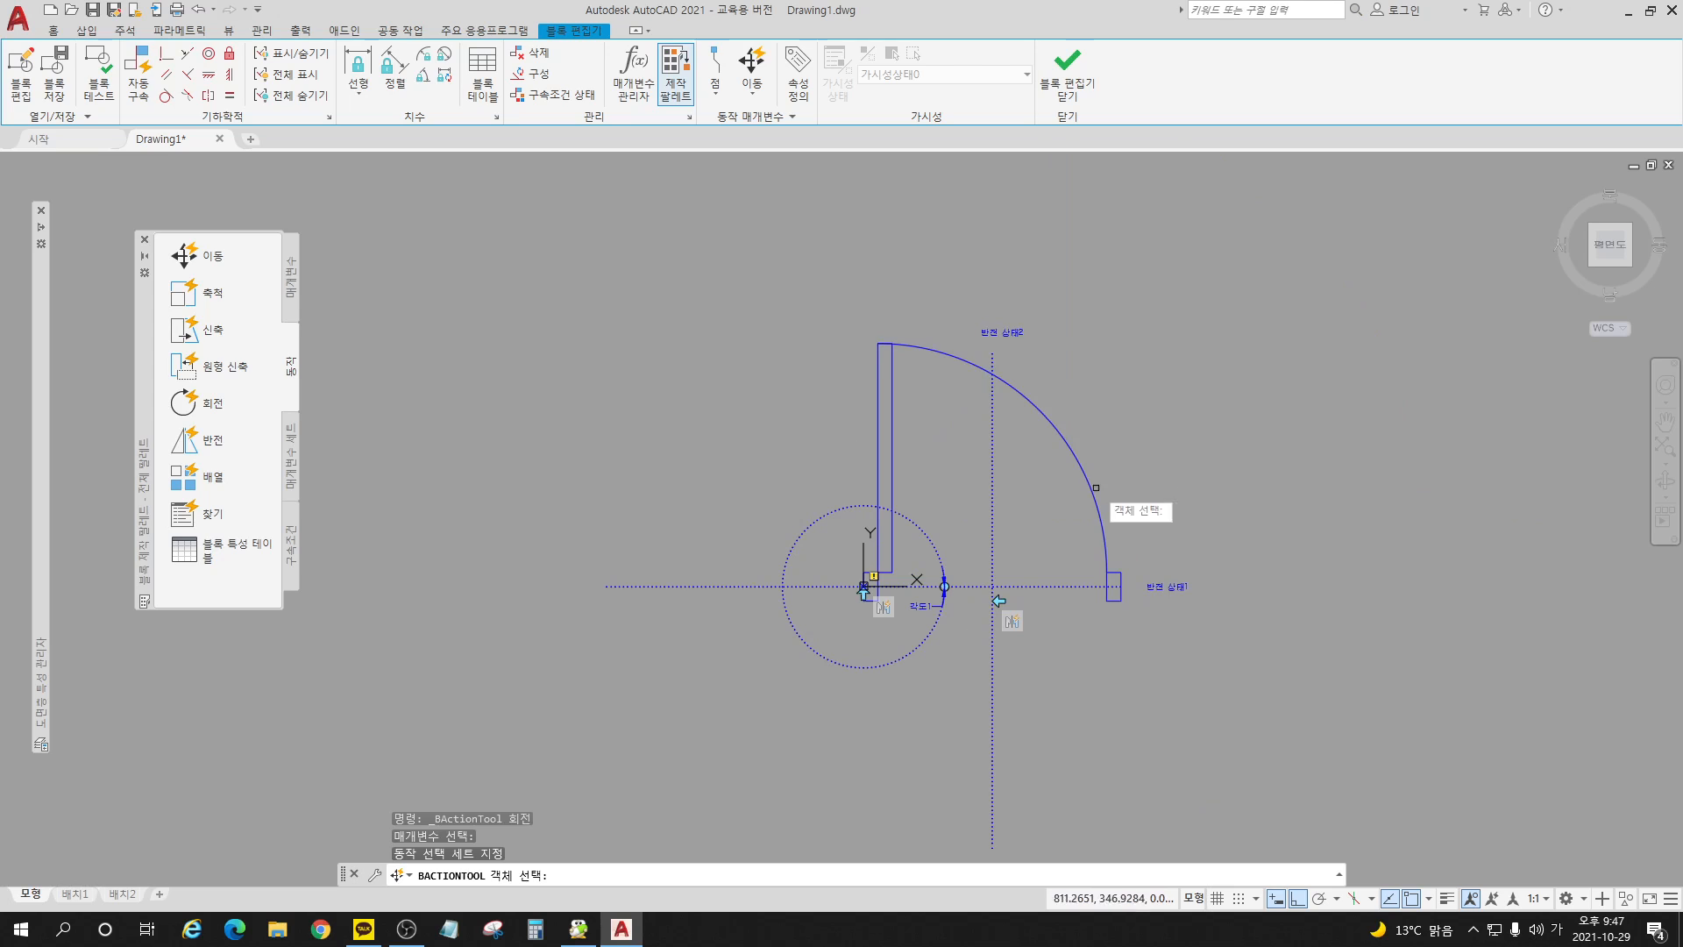
left_click(1113, 596)
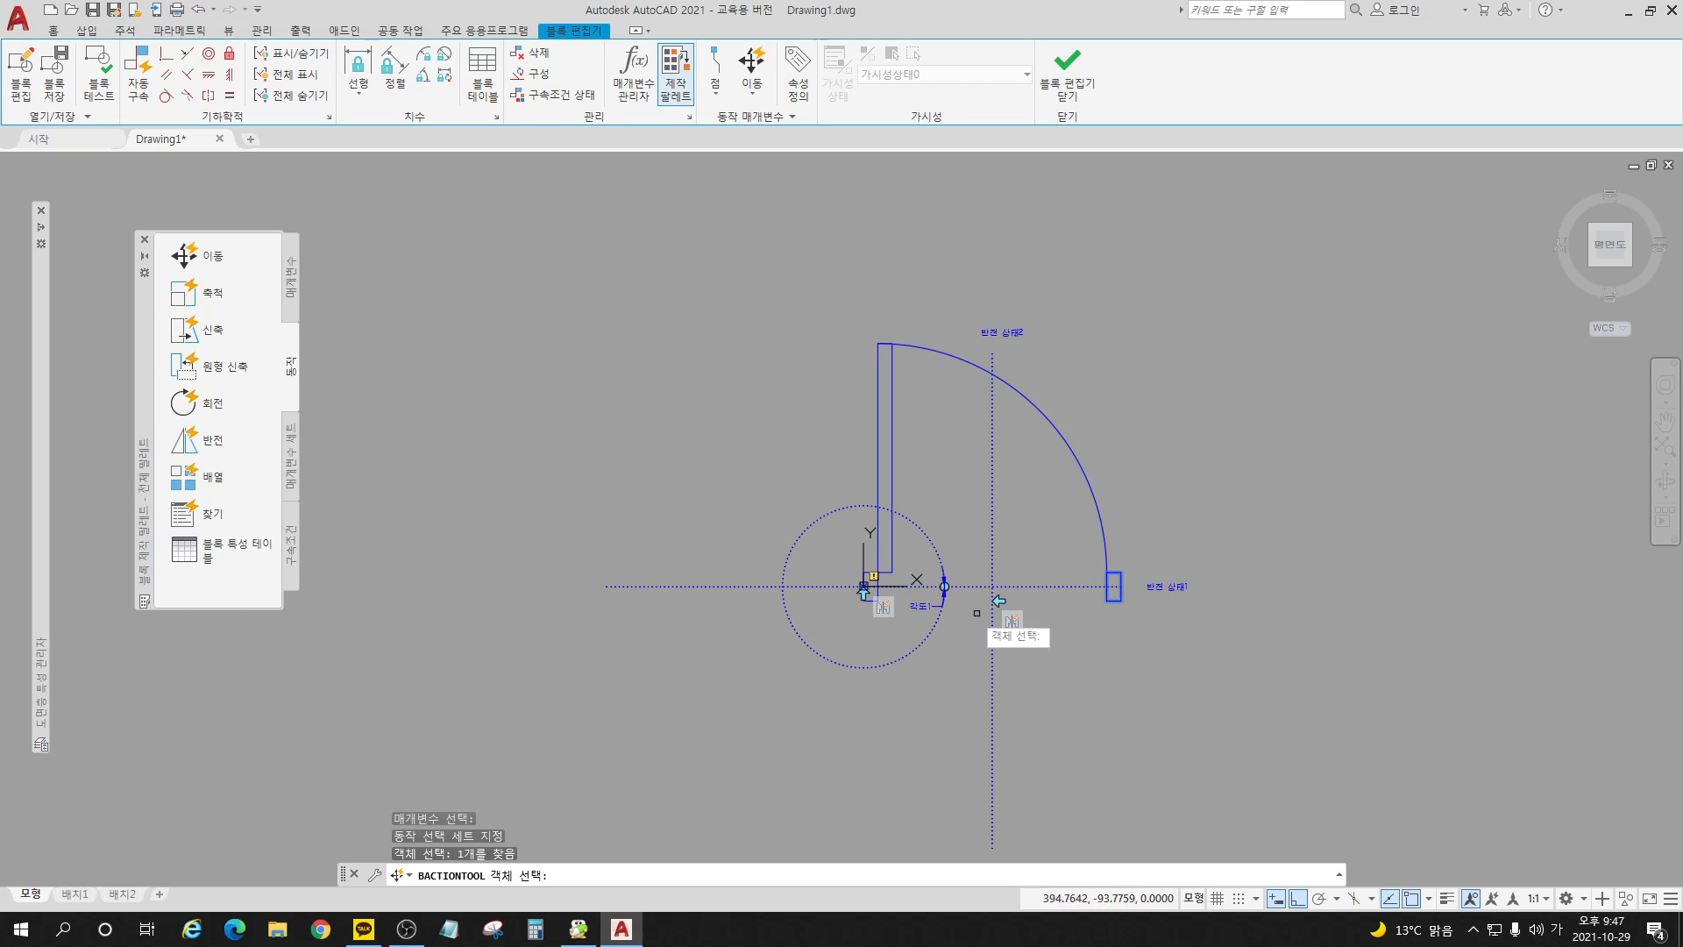
left_click(871, 583)
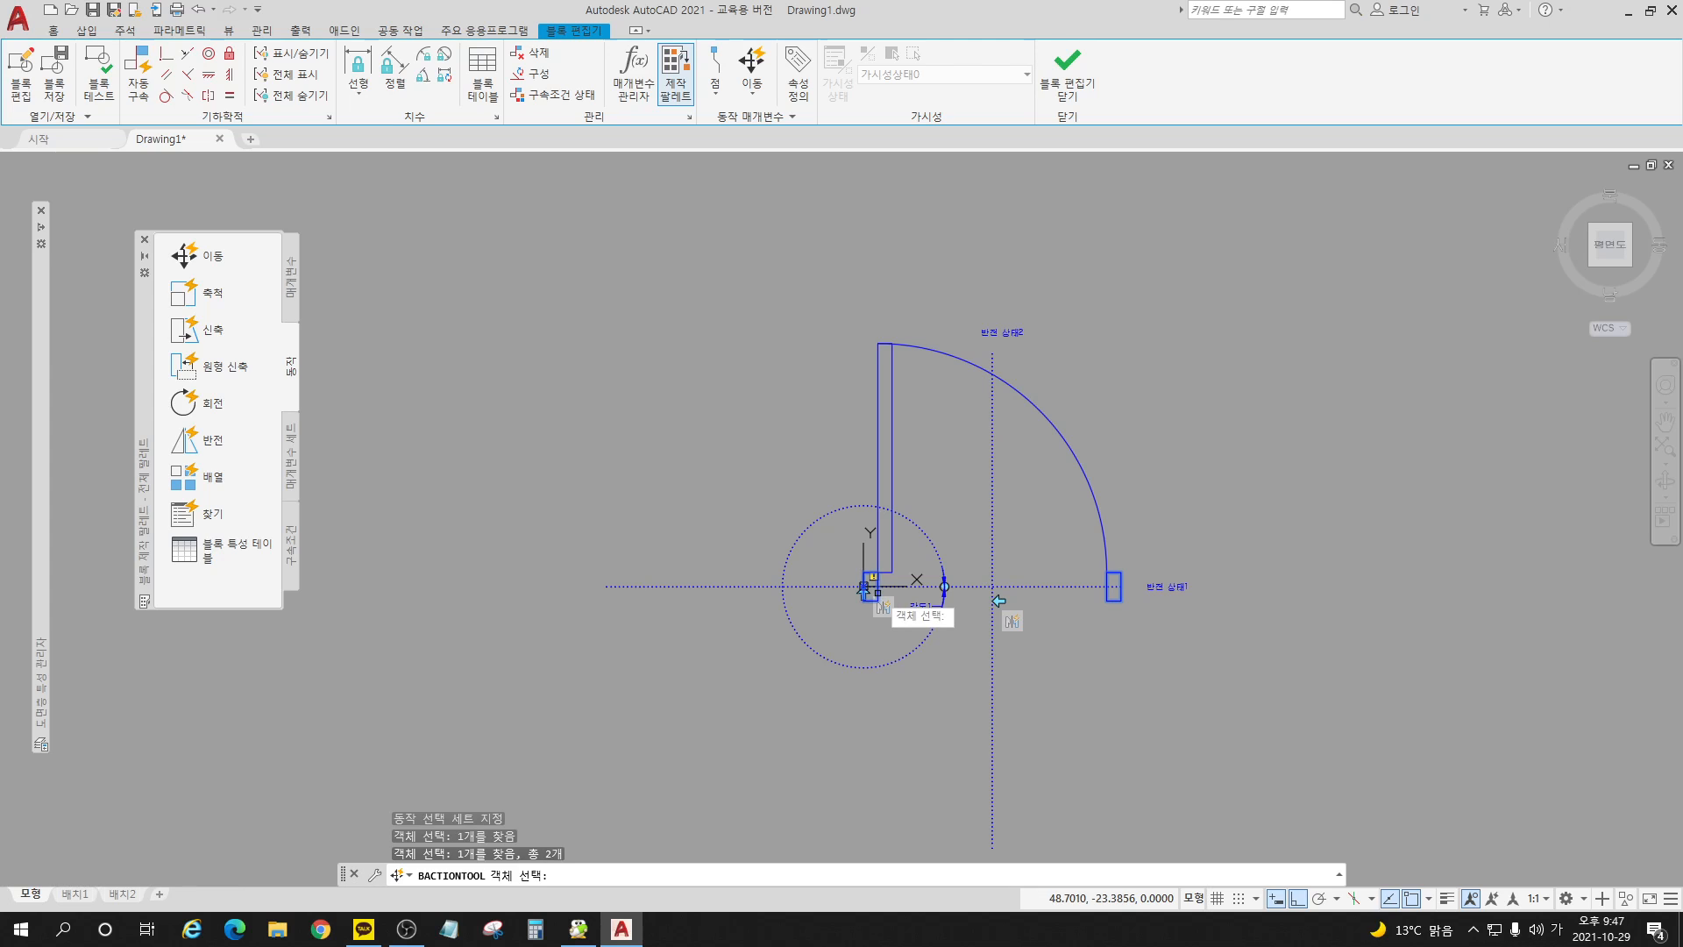
left_click(892, 555)
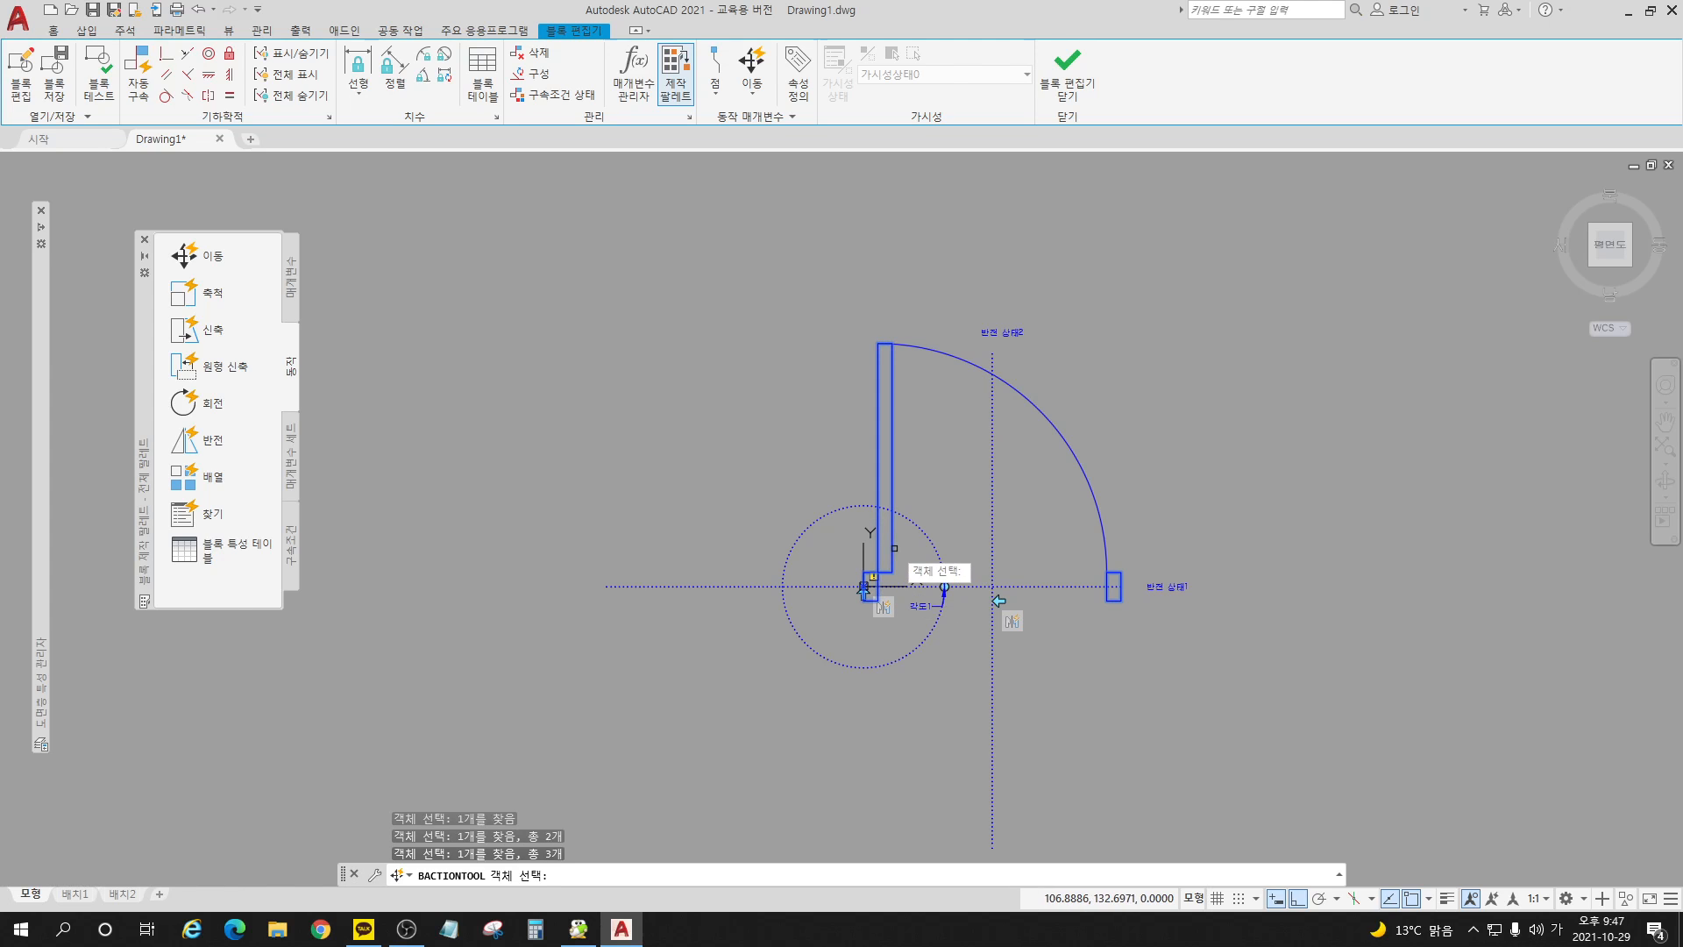
left_click(949, 350)
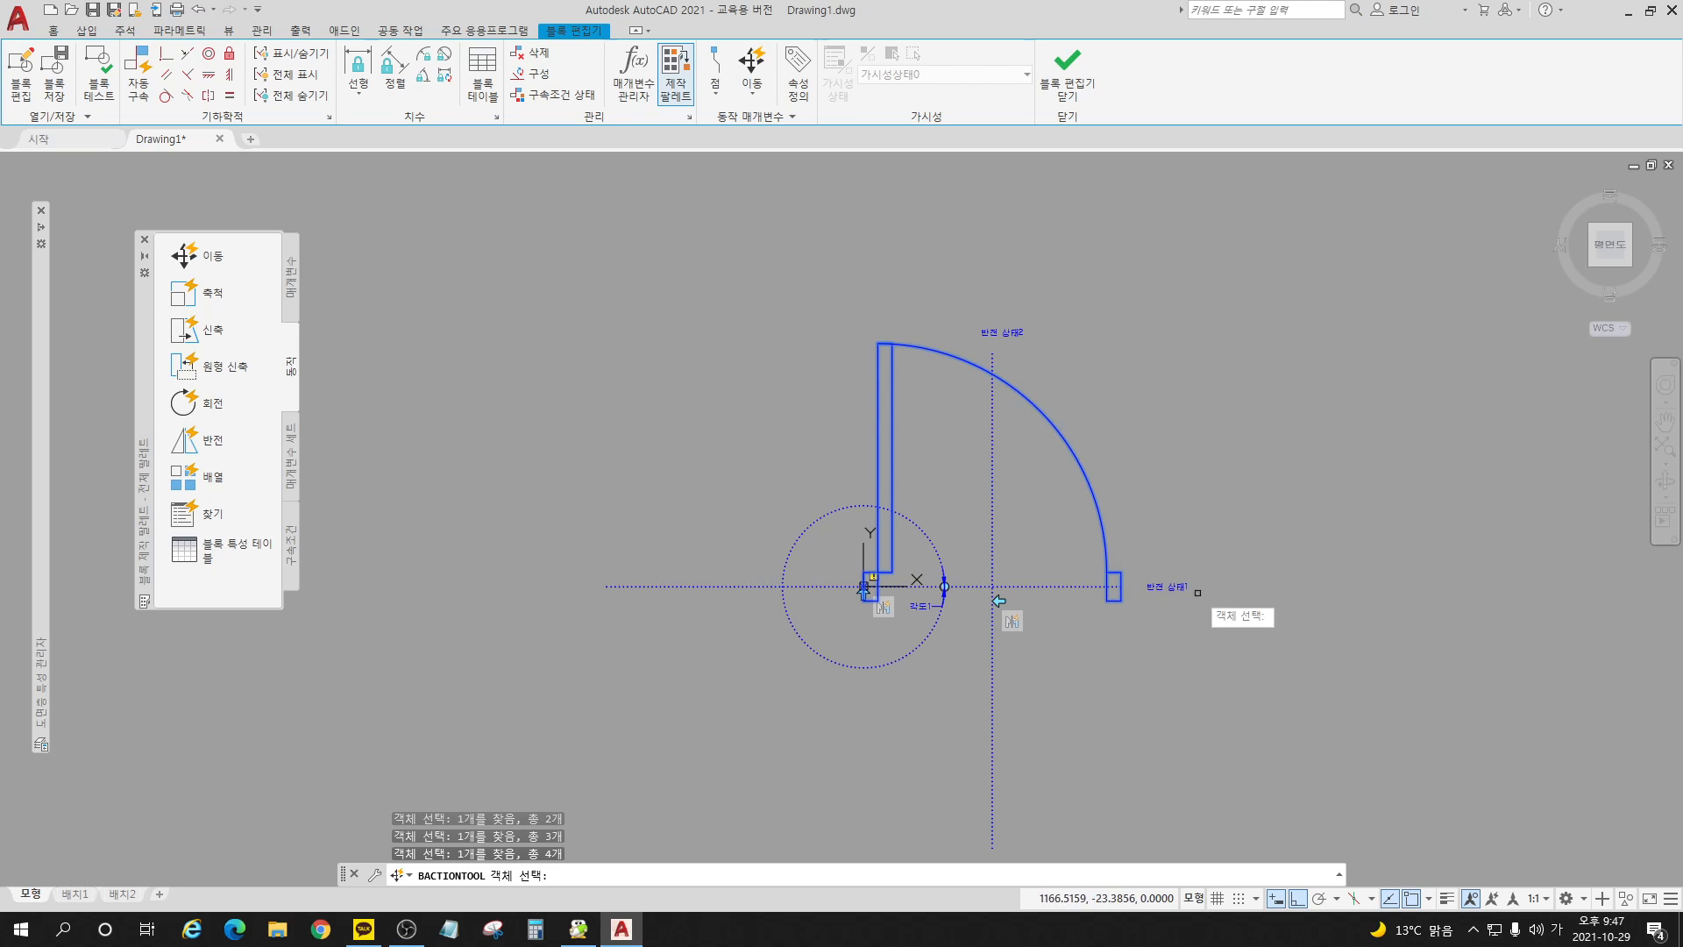
key("Return")
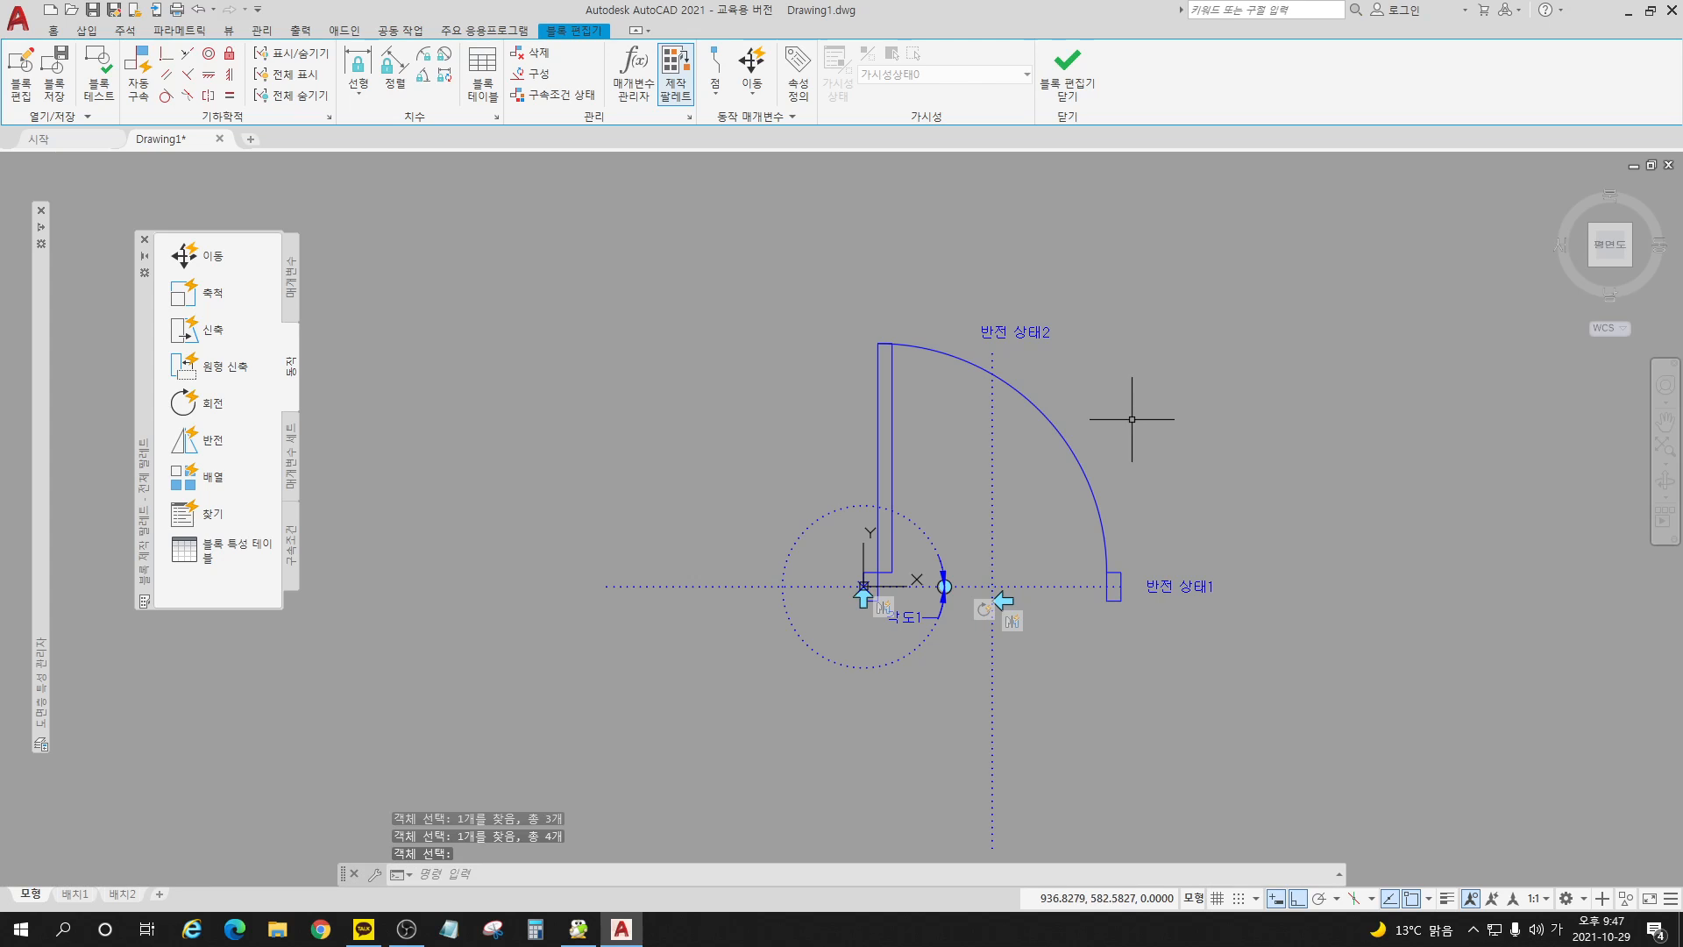
left_click(1071, 75)
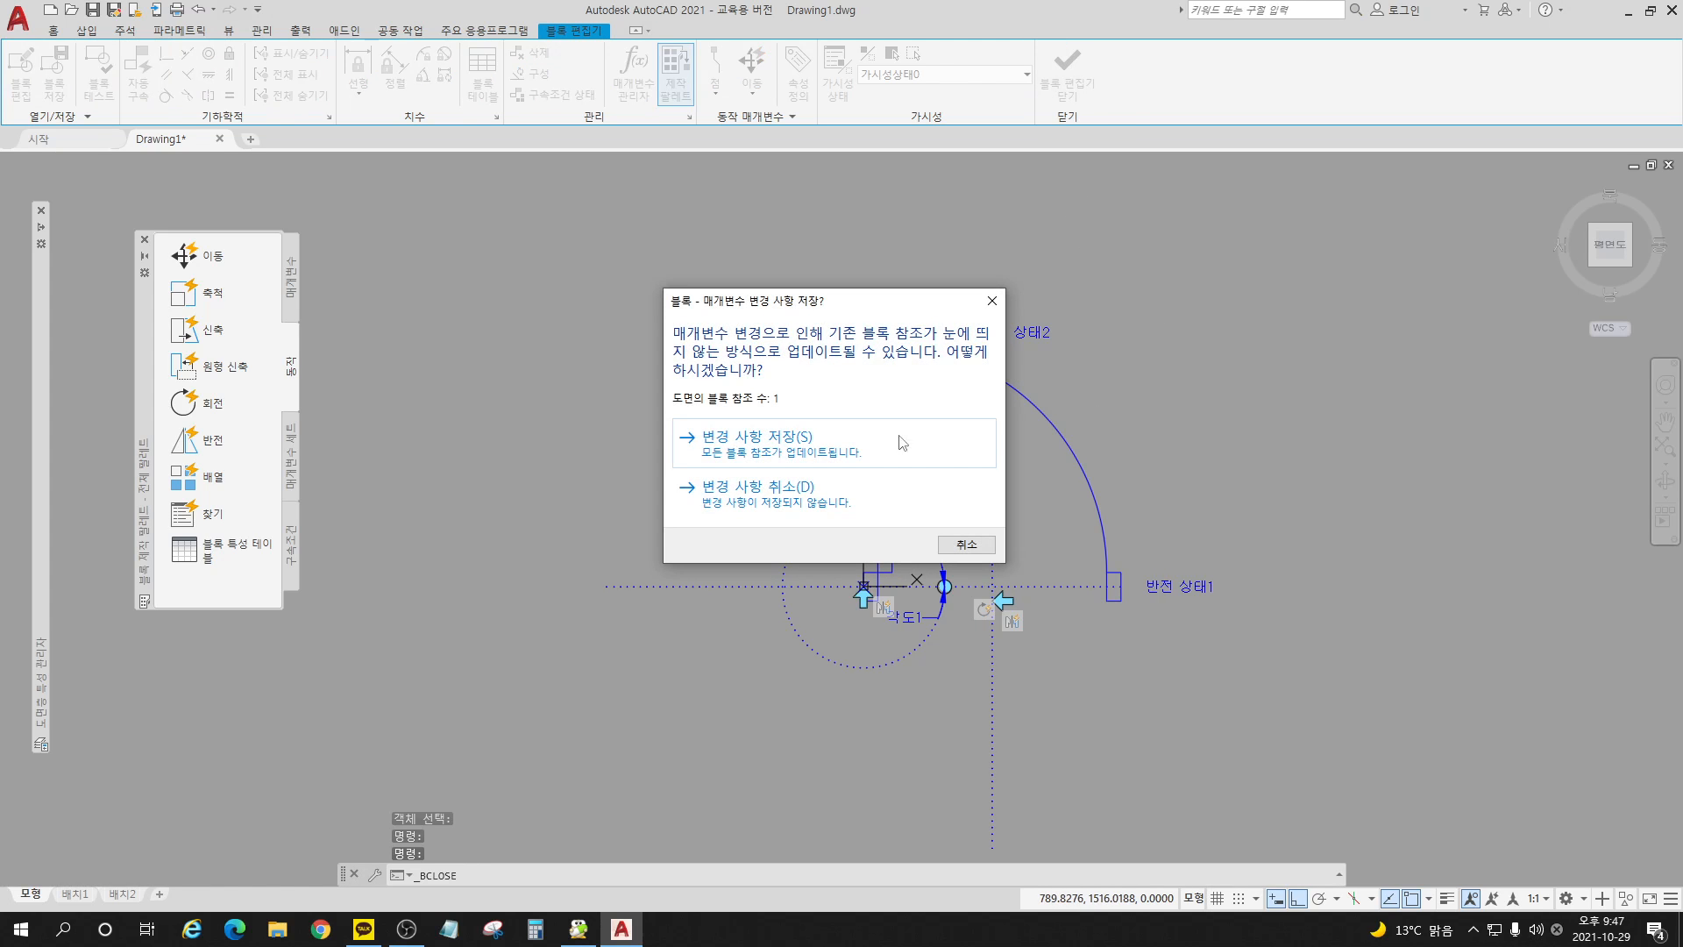
left_click(762, 451)
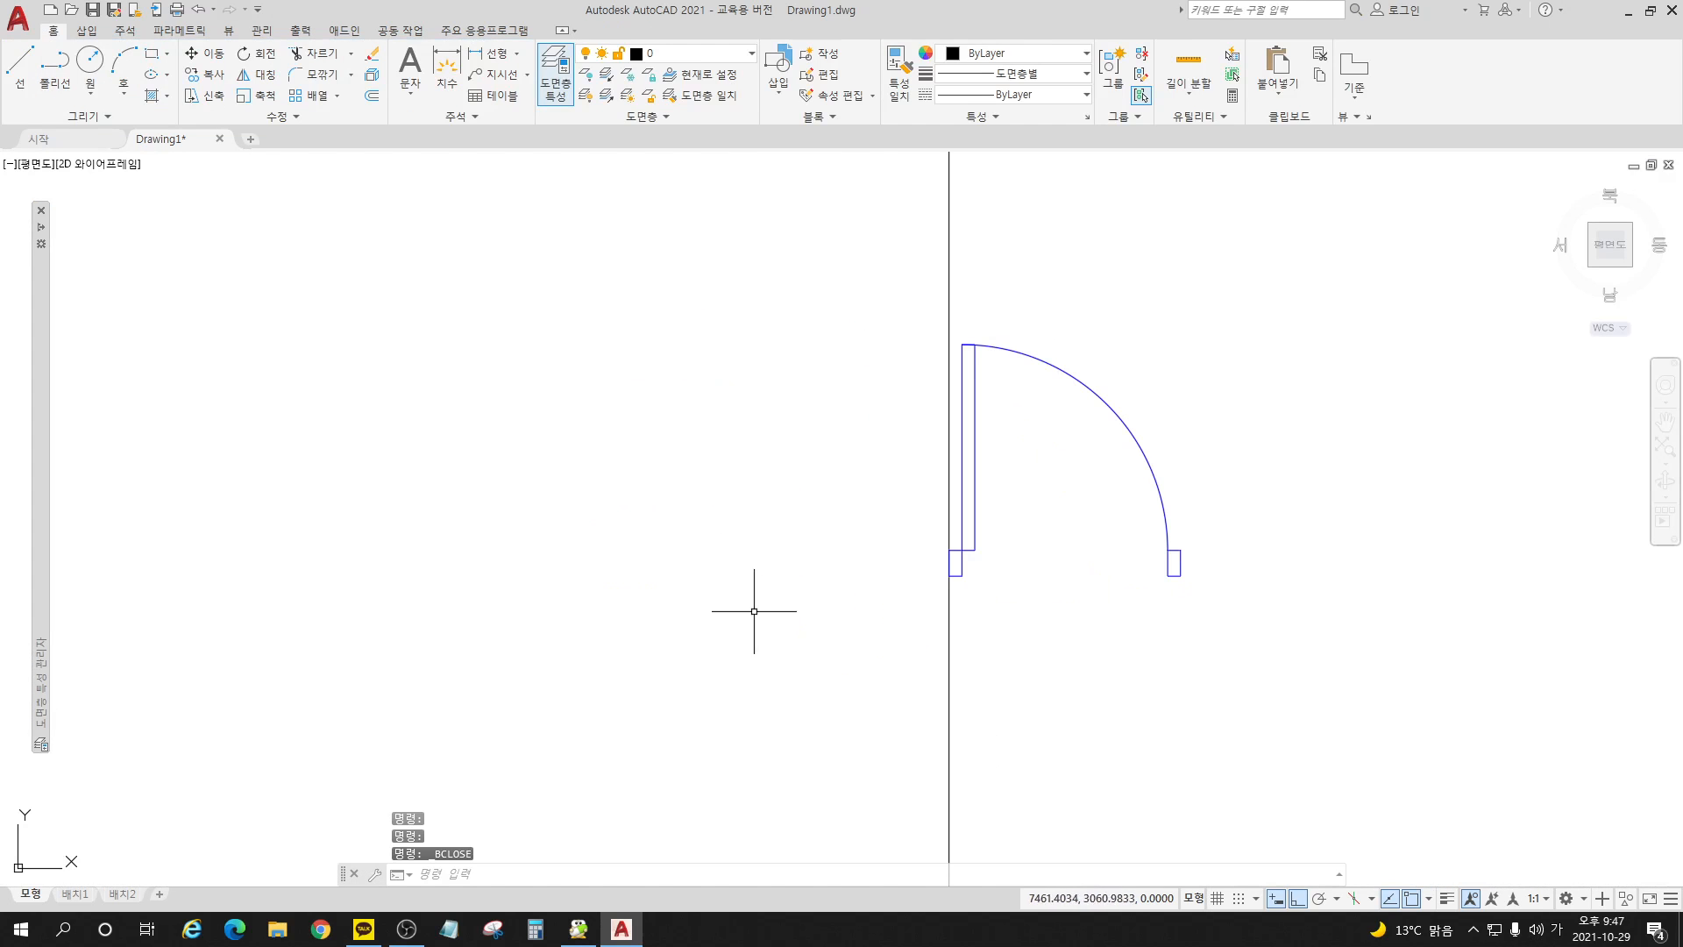
Step: Test both flip grips on the unrotated door block, flipping each one and restoring its original orientation
left_click(975, 550)
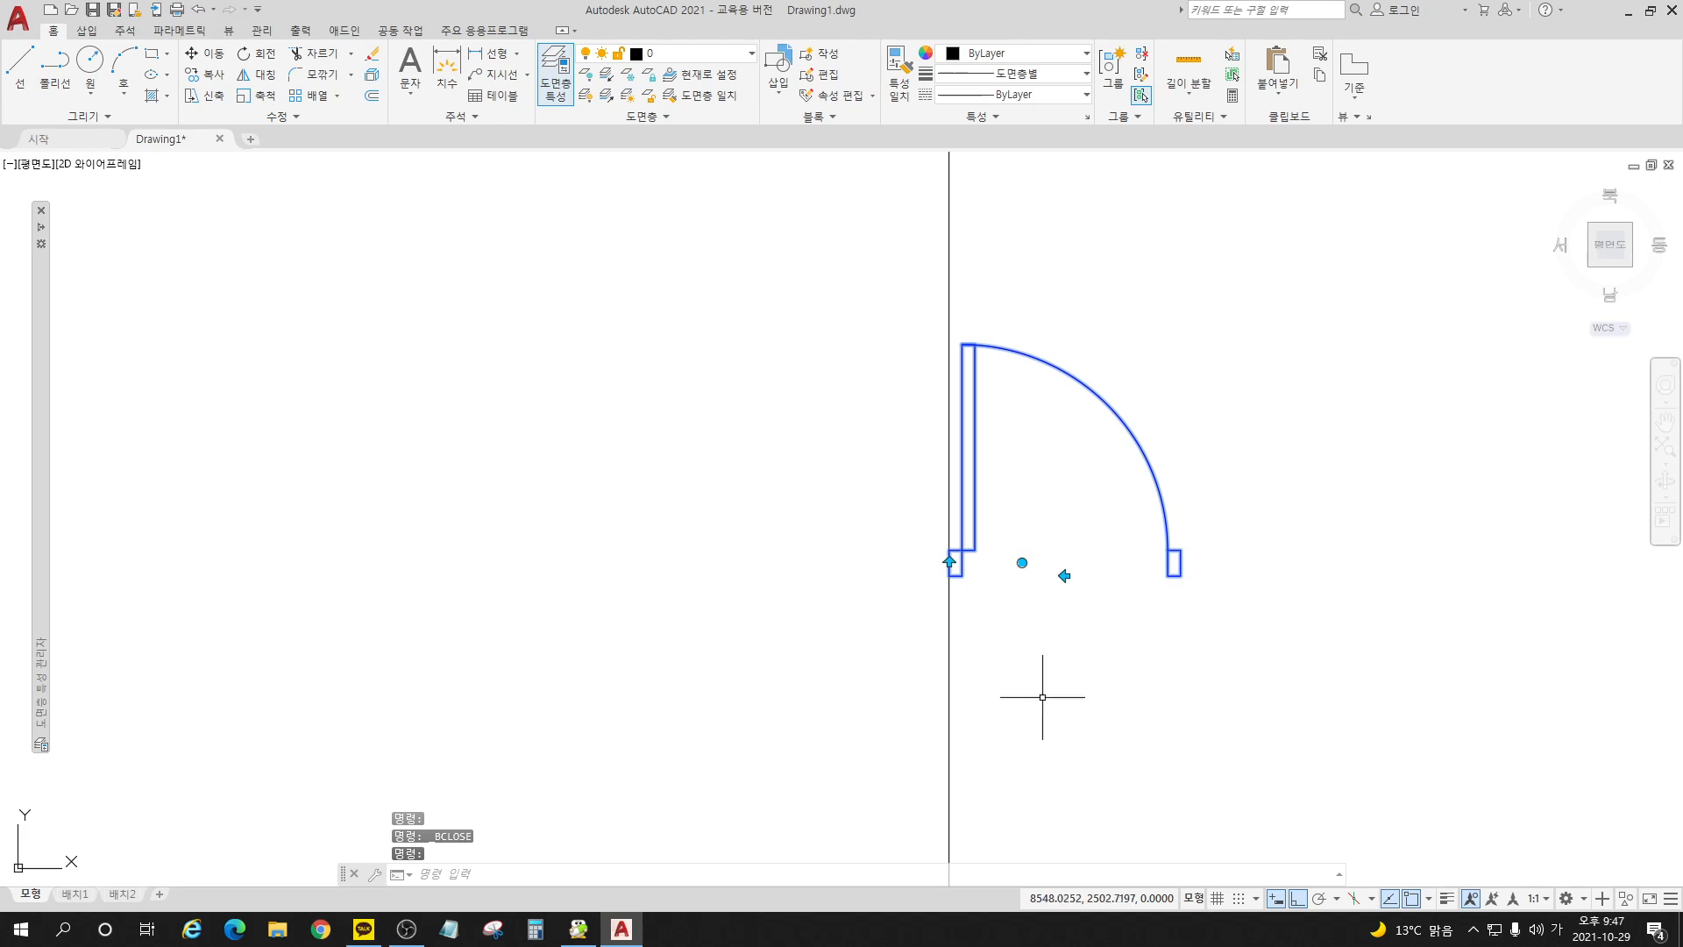
left_click(1064, 575)
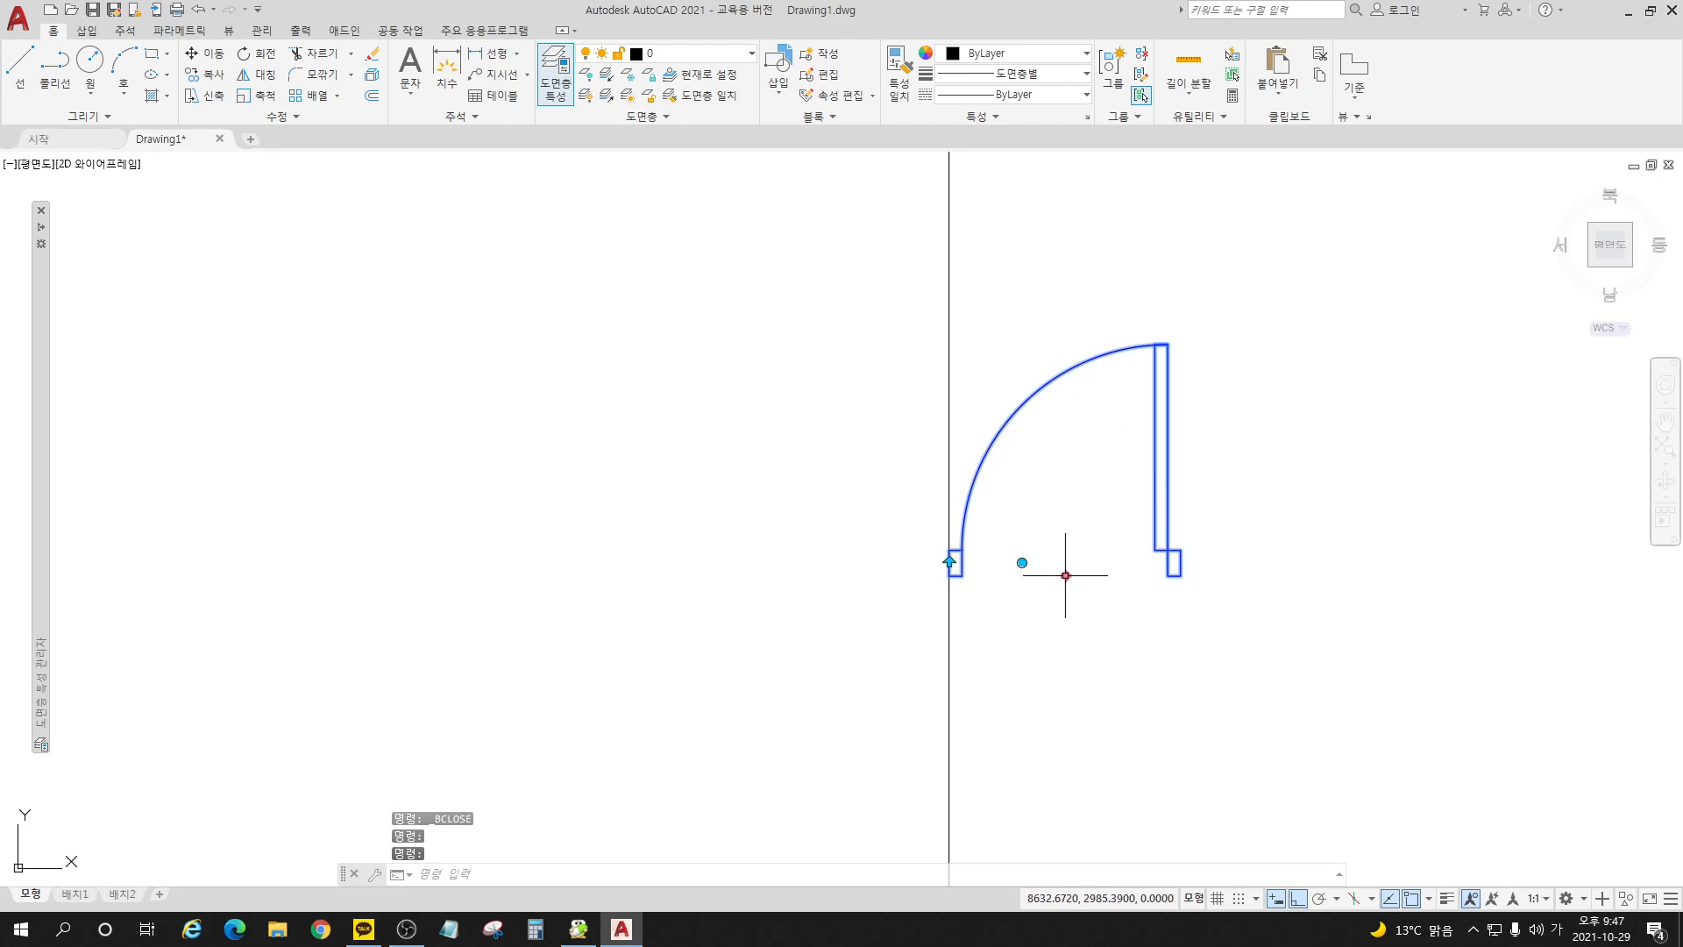
left_click(1064, 575)
left_click(950, 562)
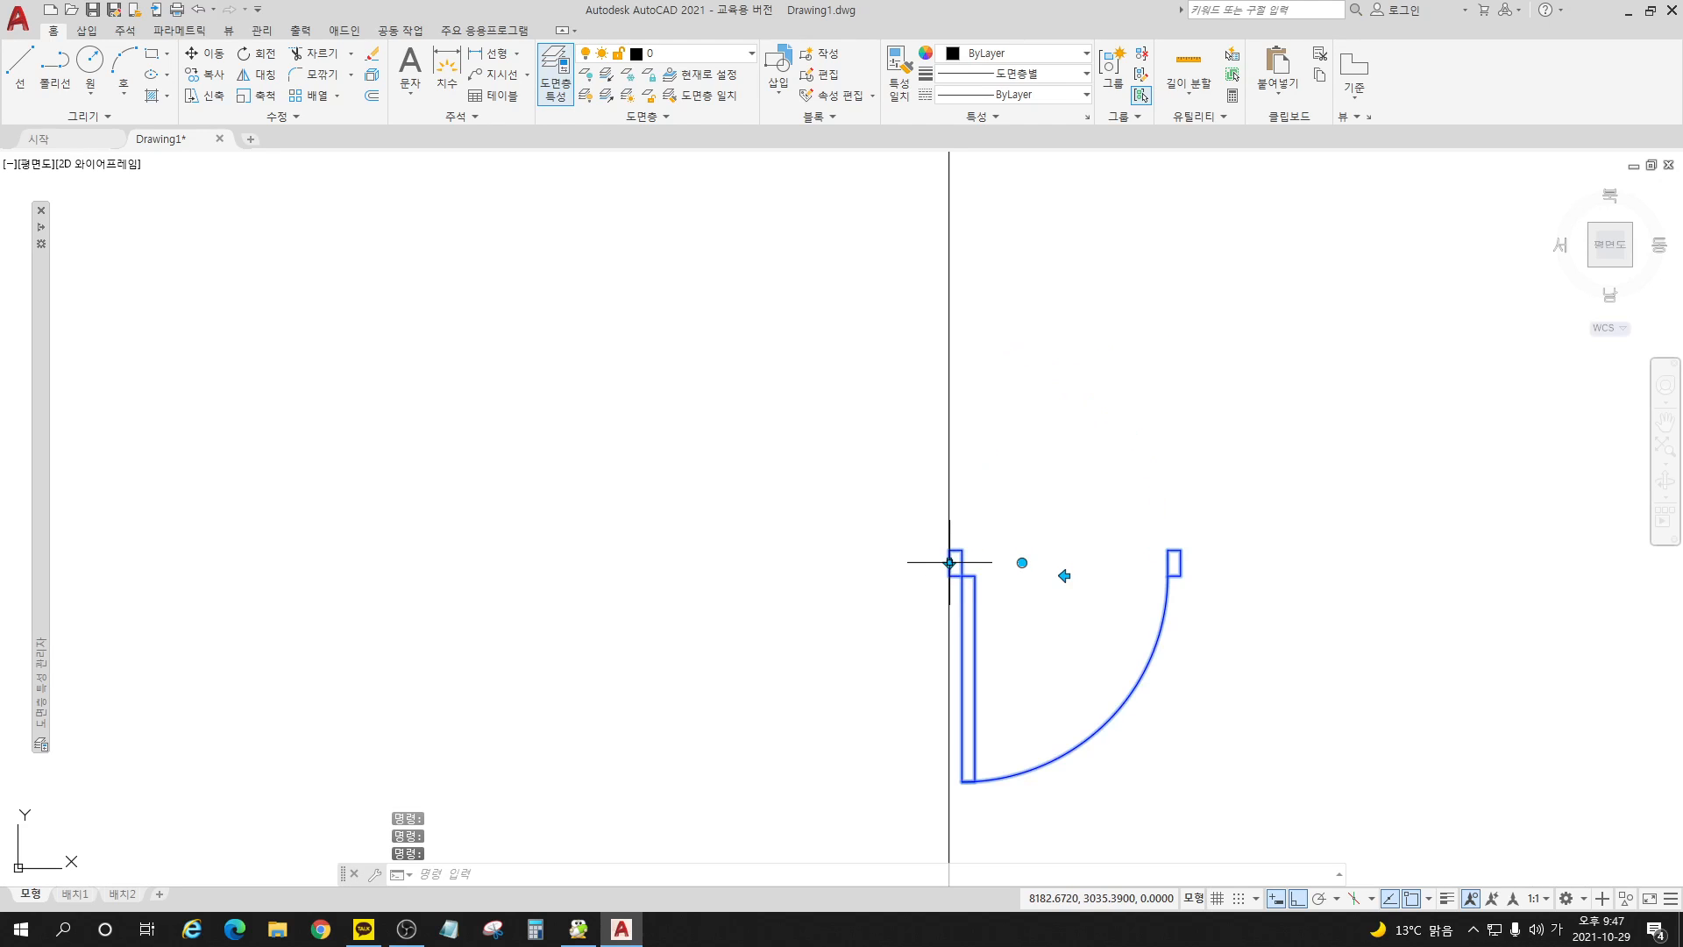
left_click(949, 562)
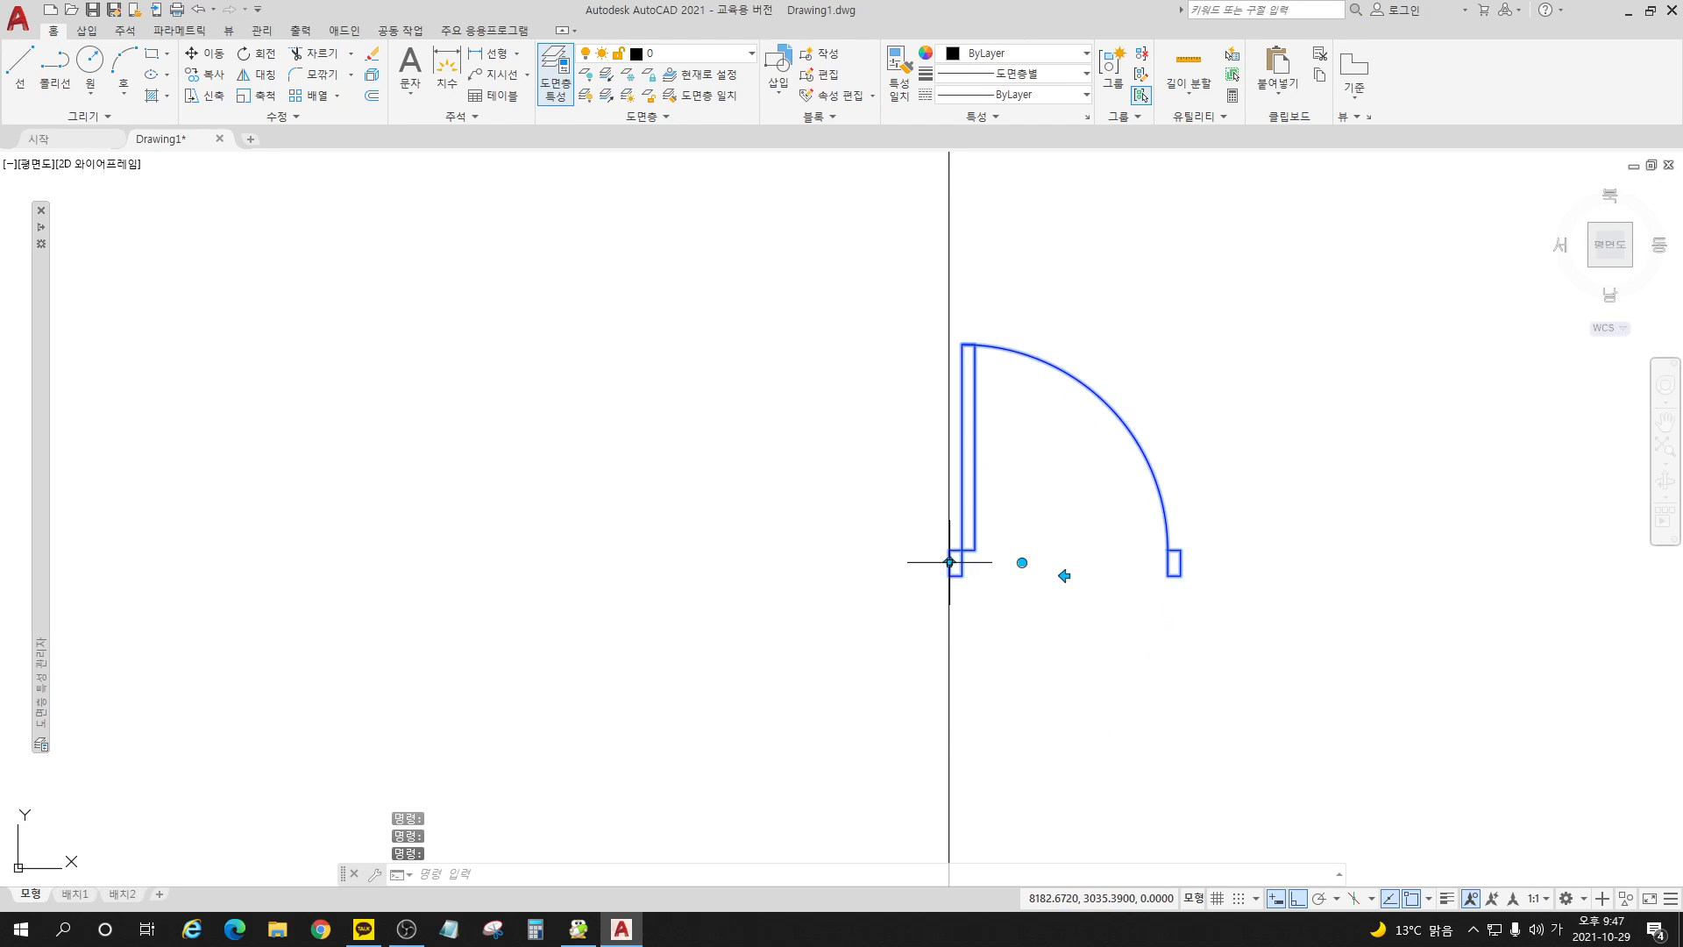
Step: Rotate the door block 90° counterclockwise with its rotation grip, keeping Ortho on for the final angle
left_click(1023, 562)
key("space")
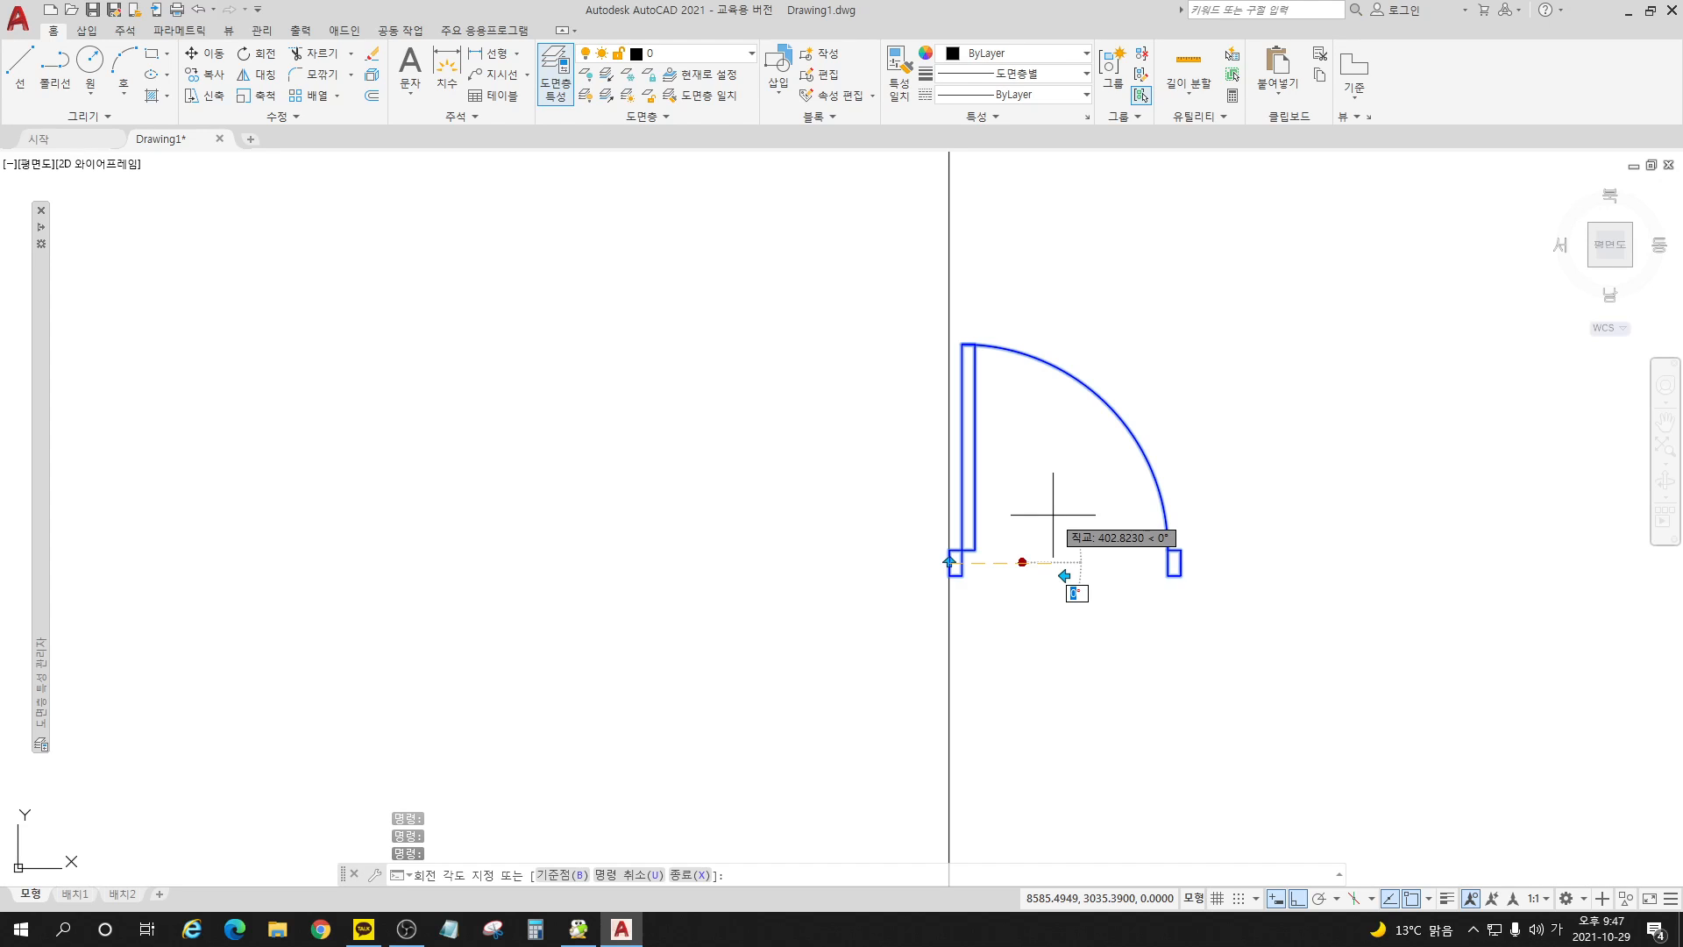
key("F8")
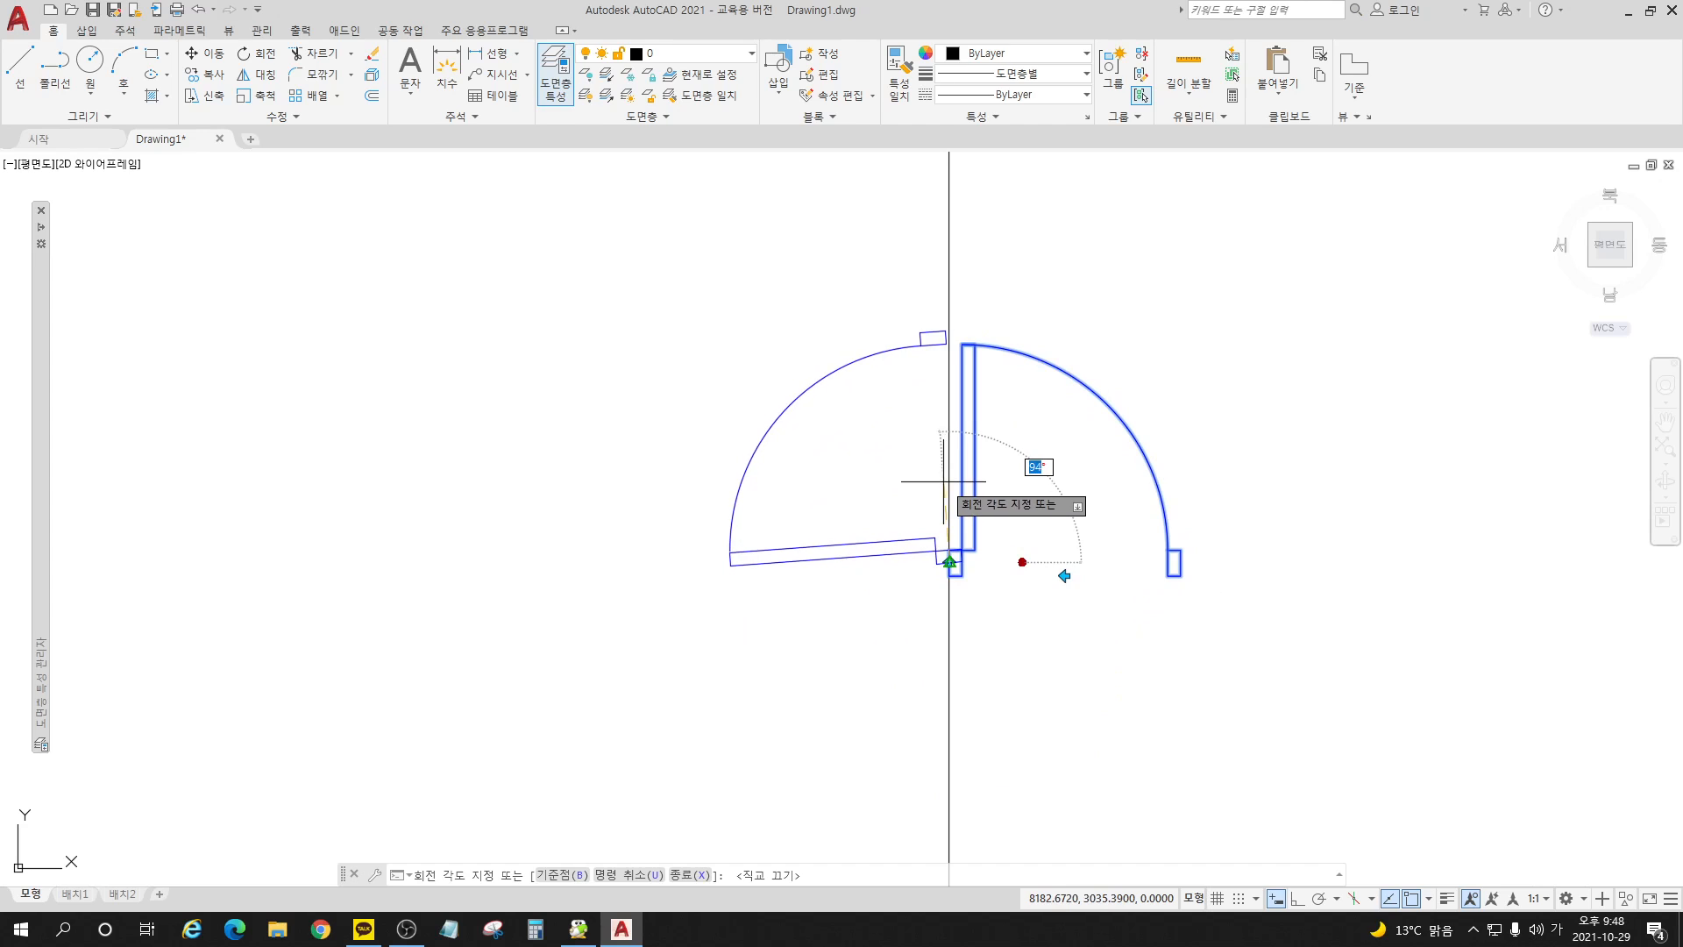
key("F8")
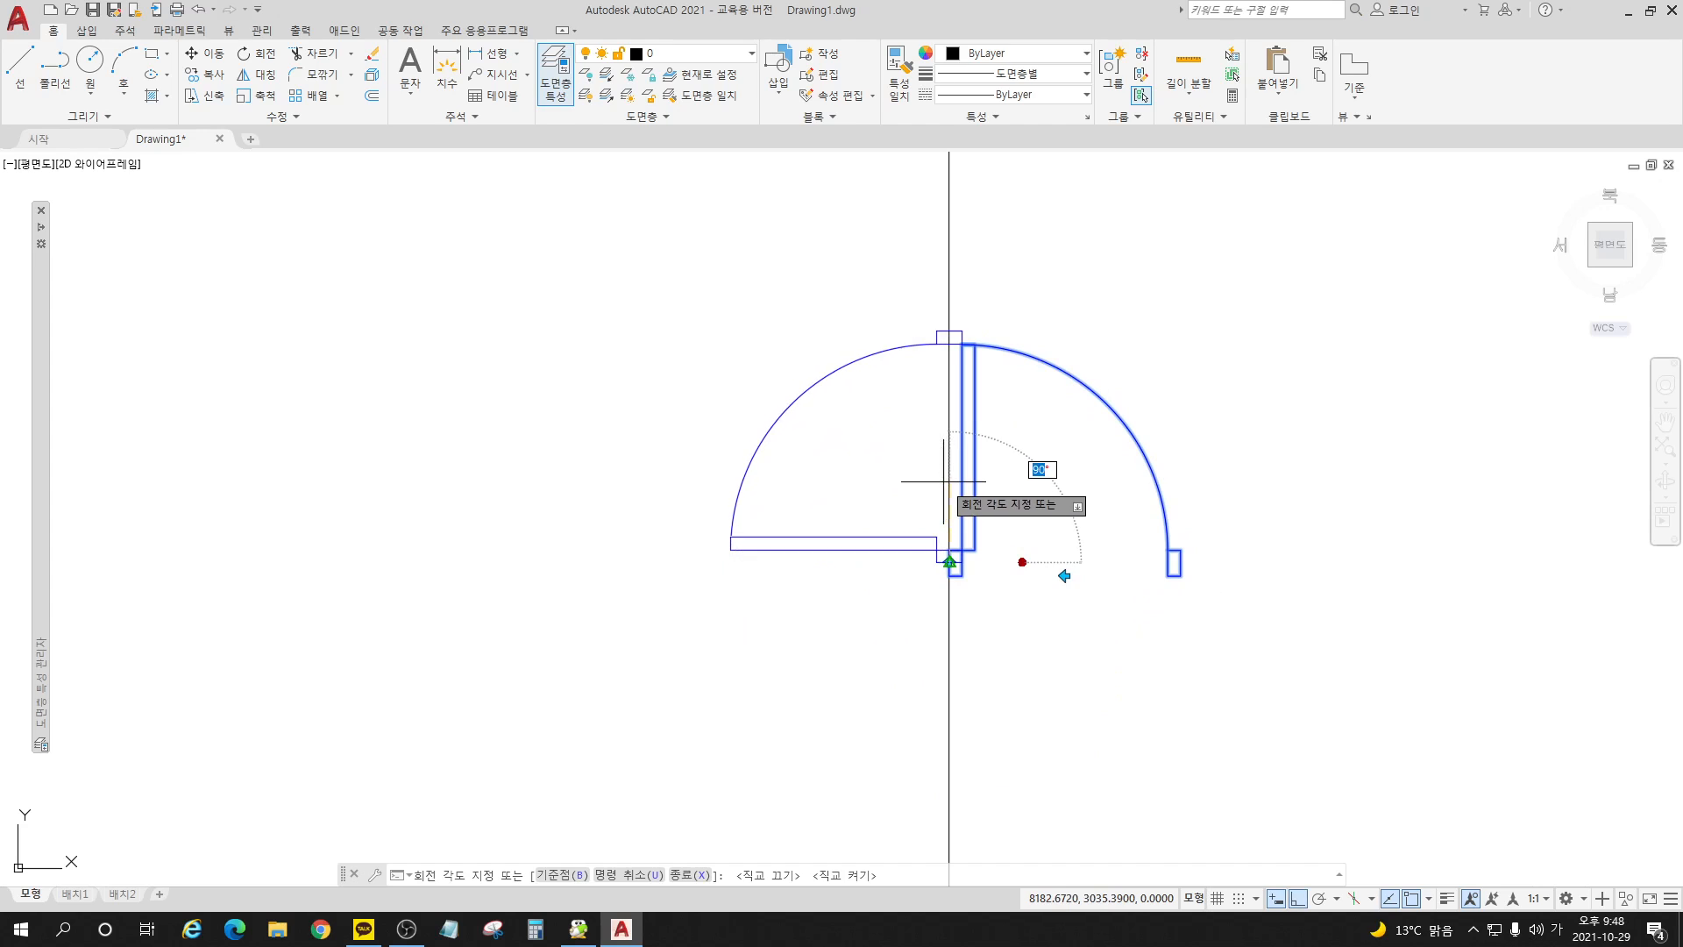
left_click(986, 234)
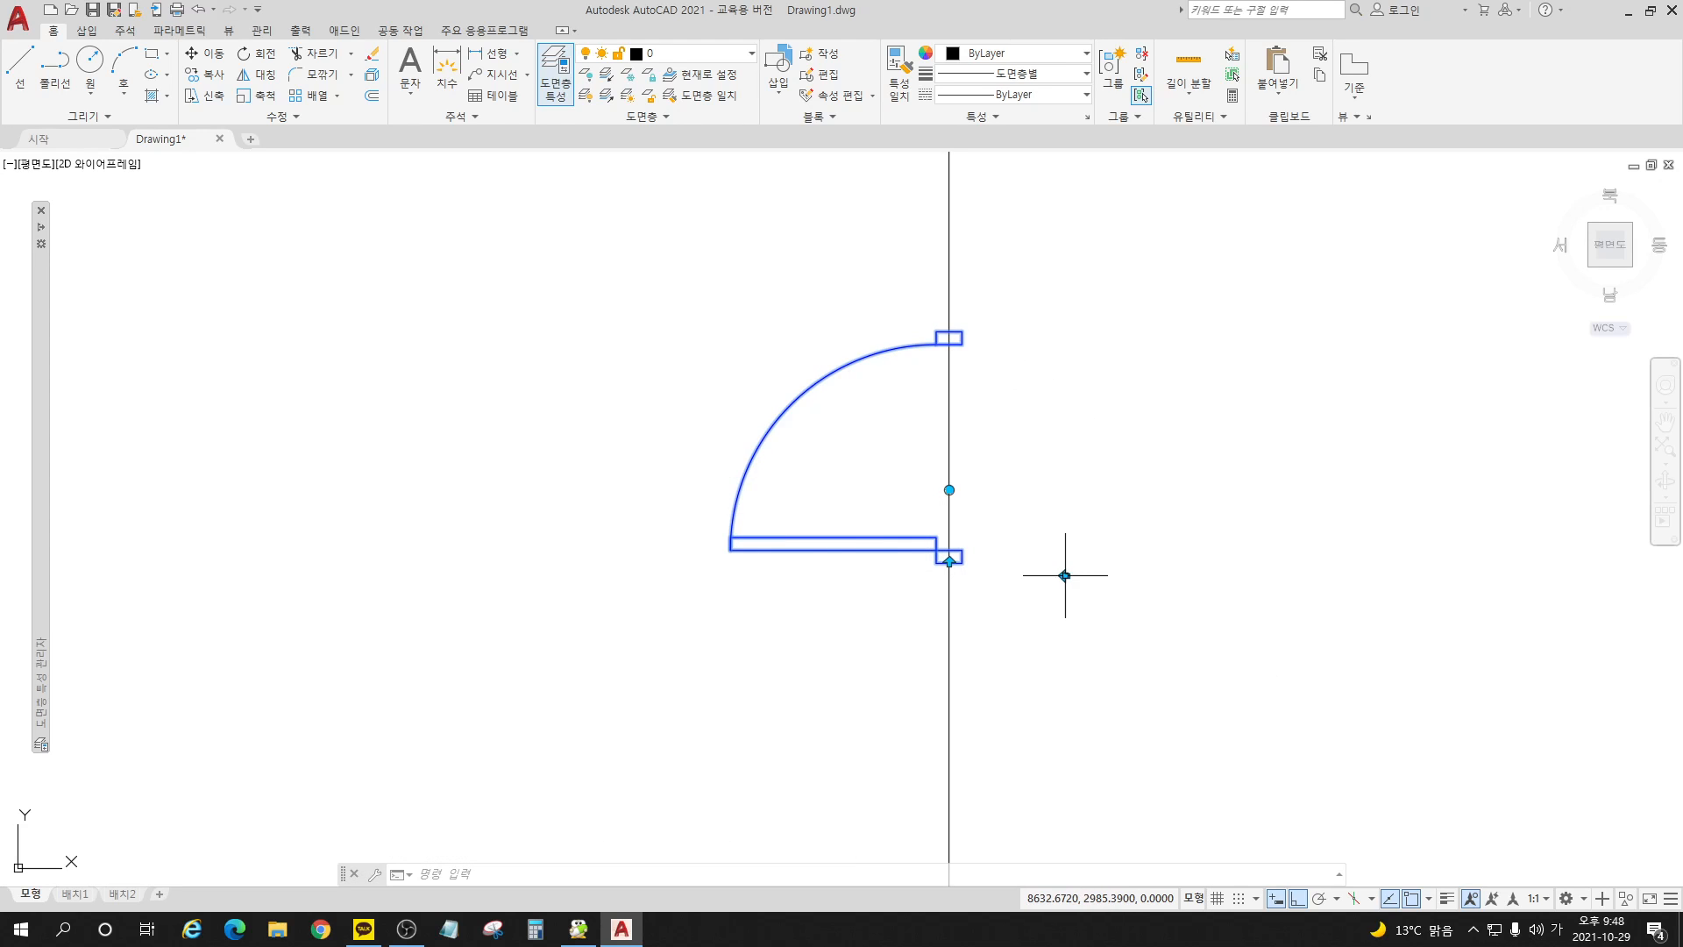
Step: Test the two flip grips on the 90° rotated door block, flipping it each way and back
left_click(949, 562)
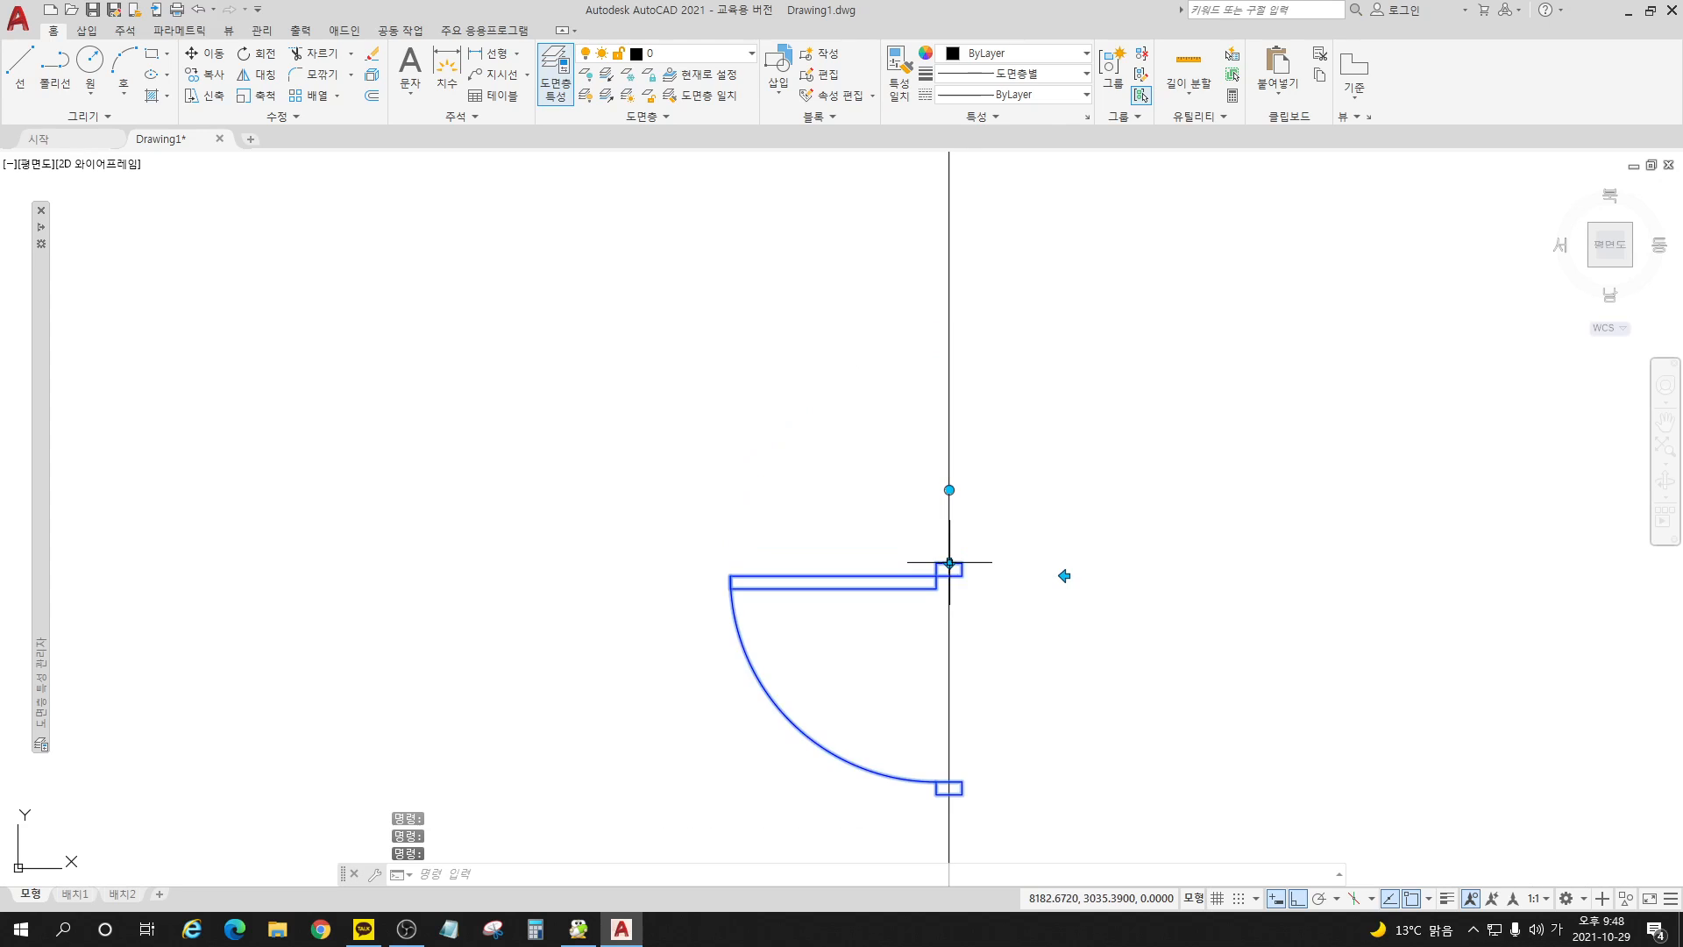
left_click(950, 562)
left_click(1065, 576)
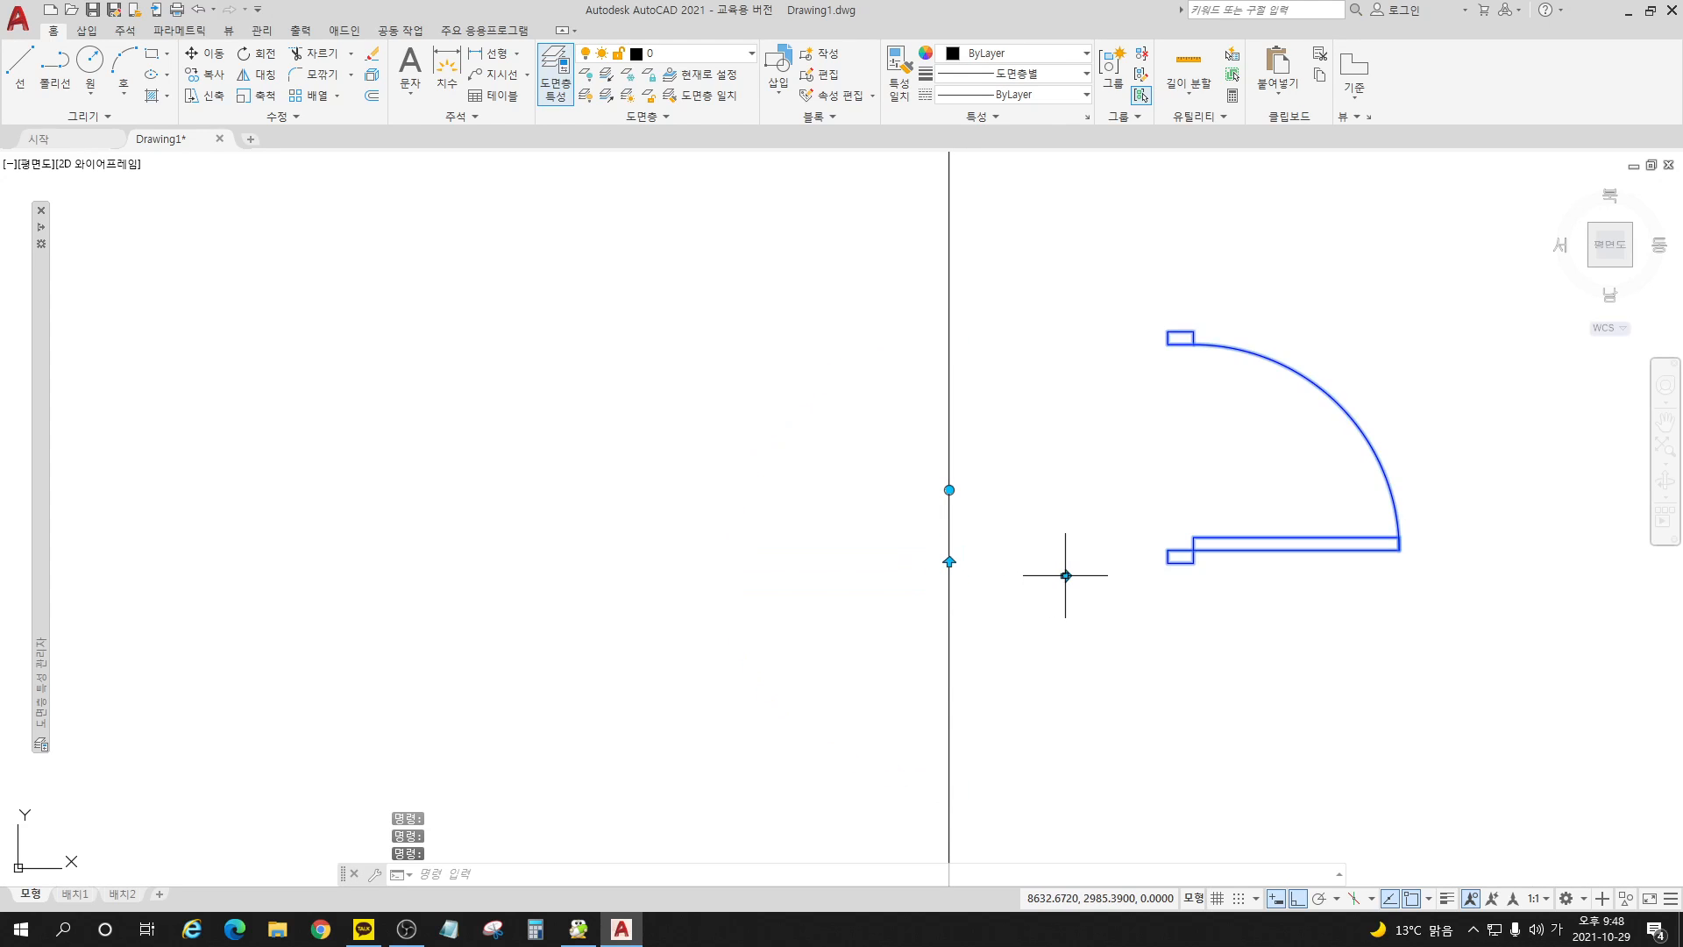
left_click(1065, 575)
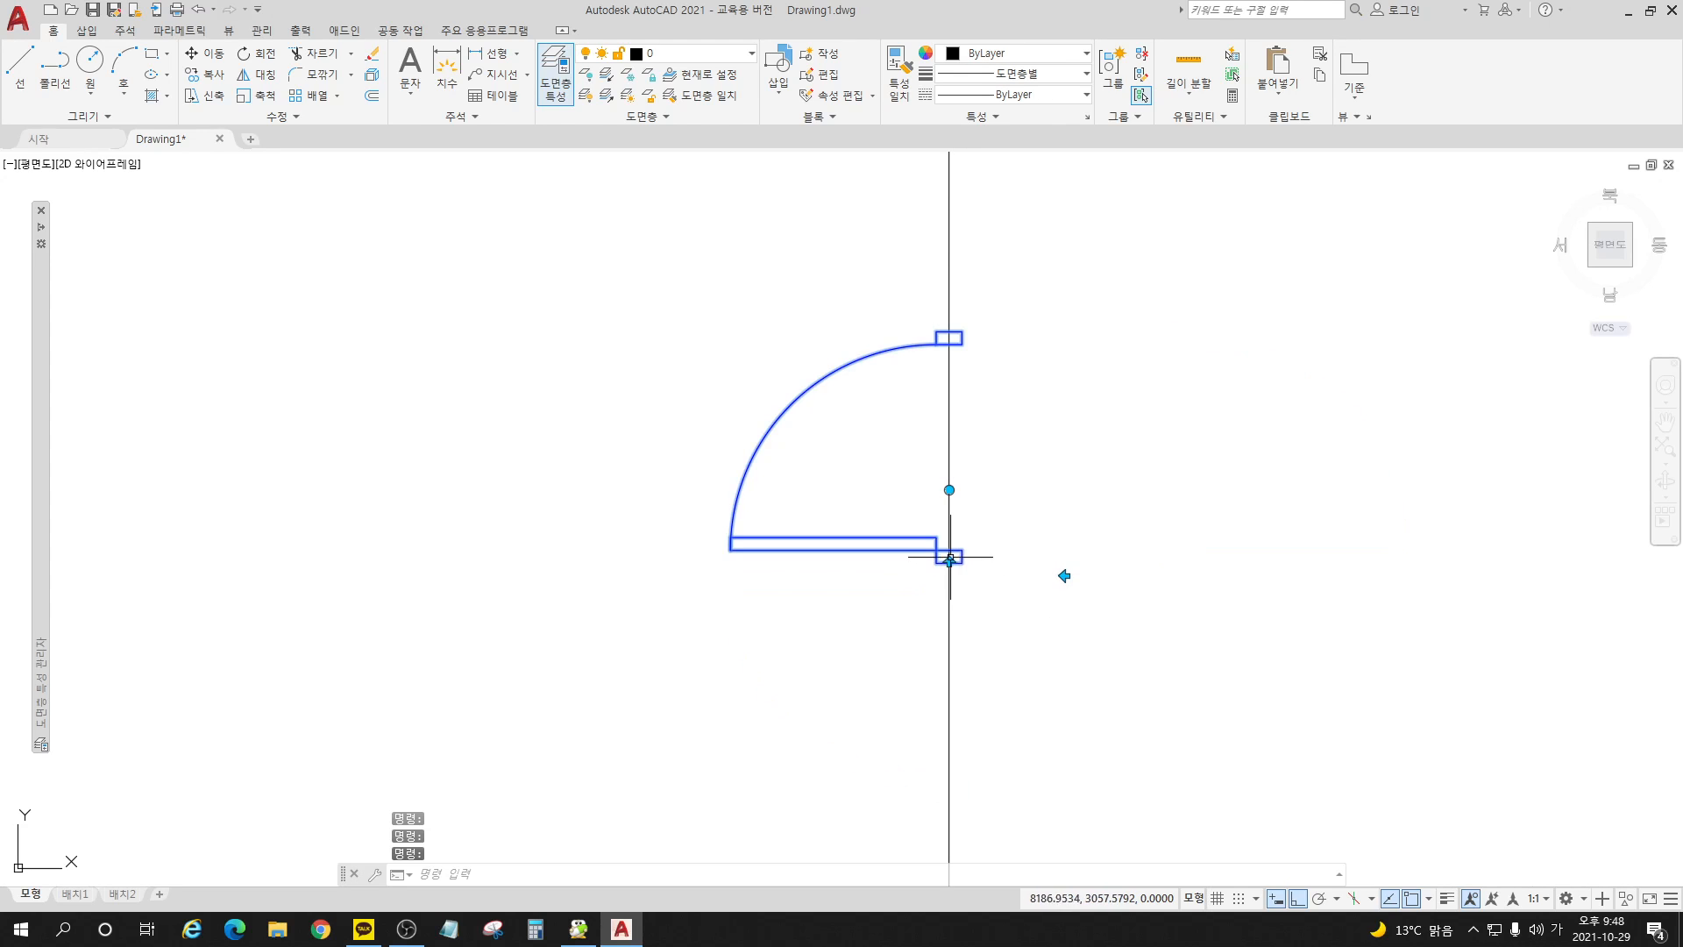
left_click(950, 562)
left_click(949, 562)
left_click(1065, 575)
left_click(1065, 575)
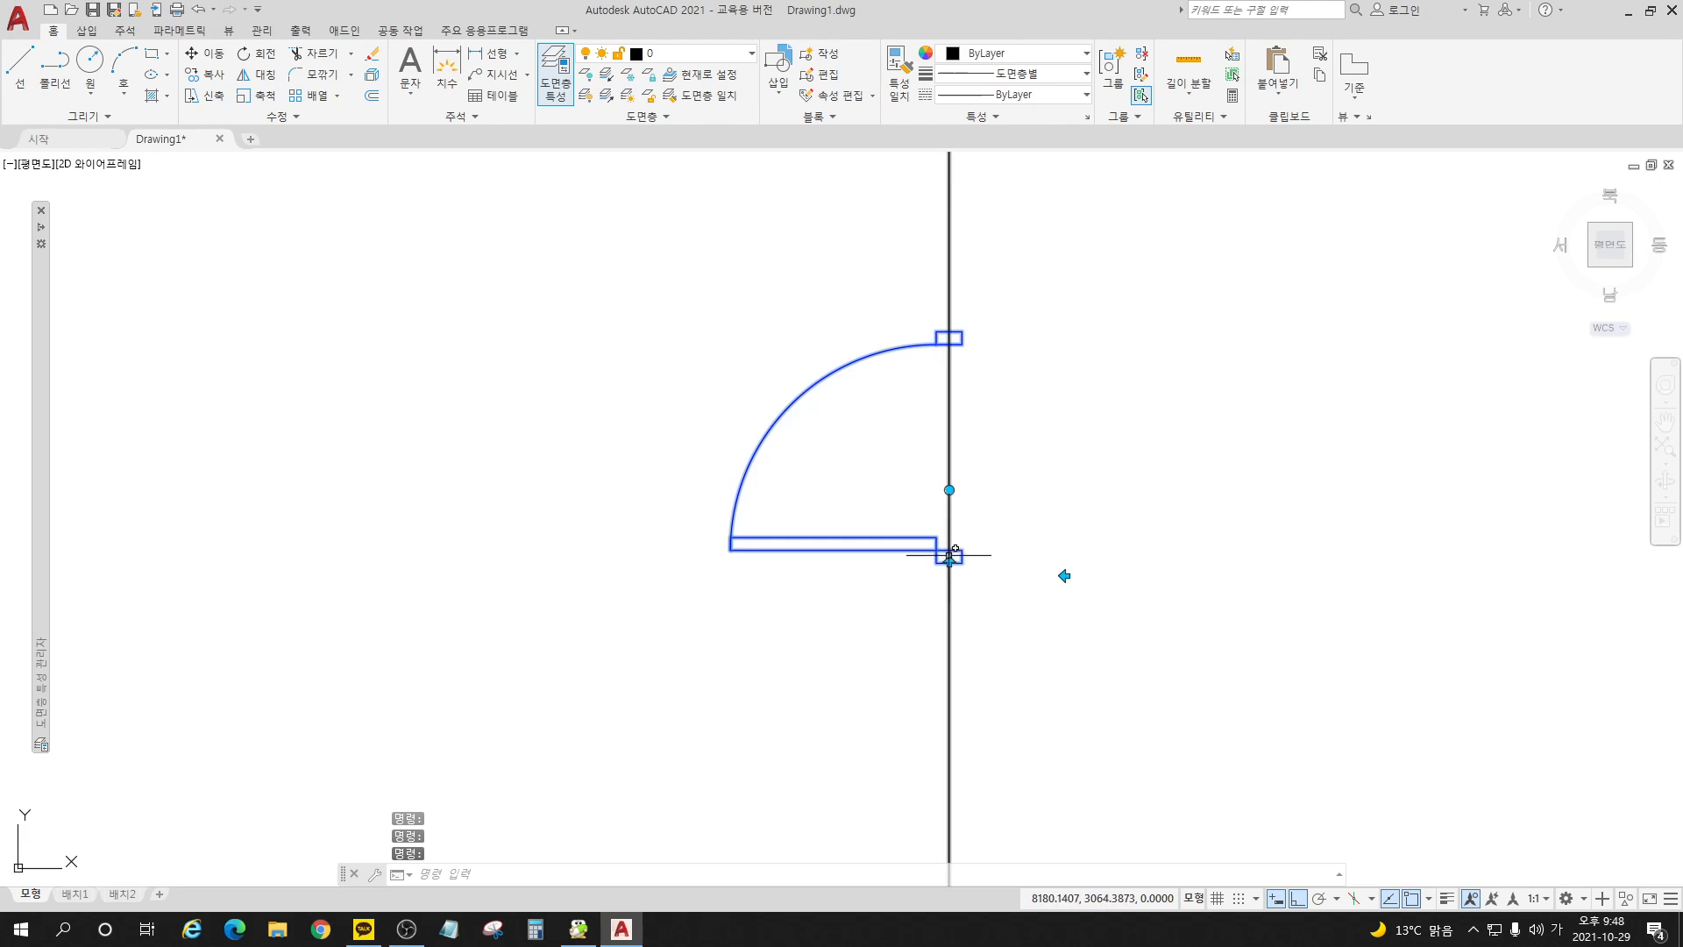
Step: Undo the flip and rotation grip edits on the door block back to its original unrotated orientation
key("ctrl+z")
key("ctrl+z")
key("ctrl+z")
key("ctrl+z")
key("ctrl+z")
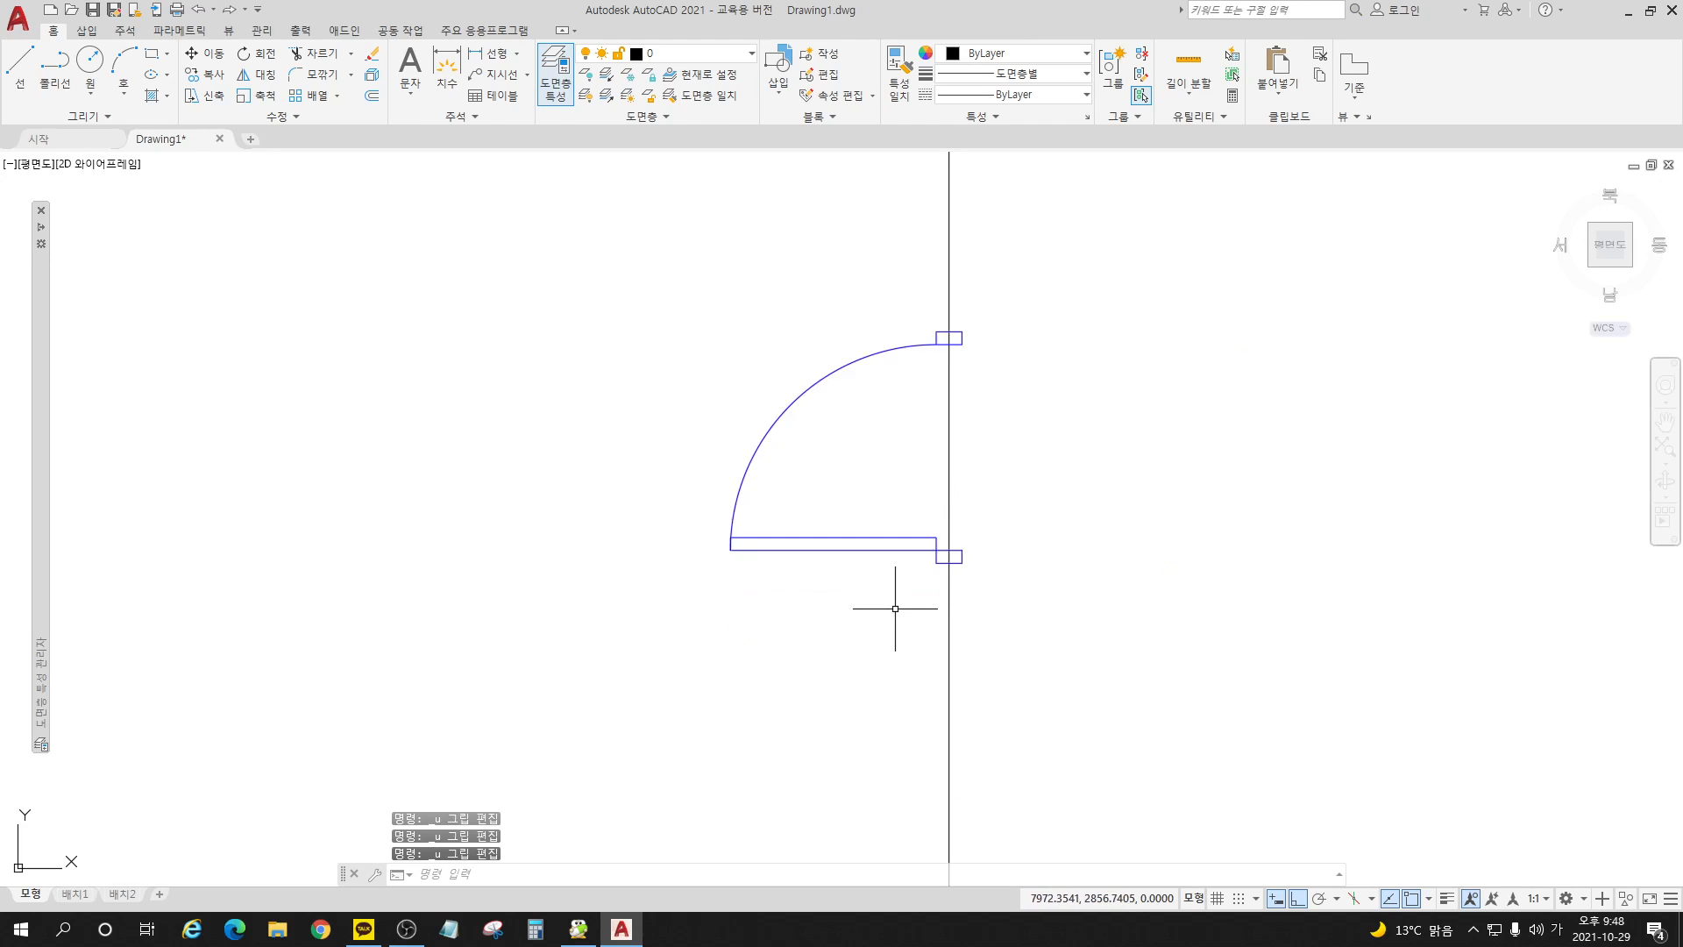
key("ctrl+z")
key("ctrl+z")
key("ctrl+z")
key("ctrl+z")
key("ctrl+z")
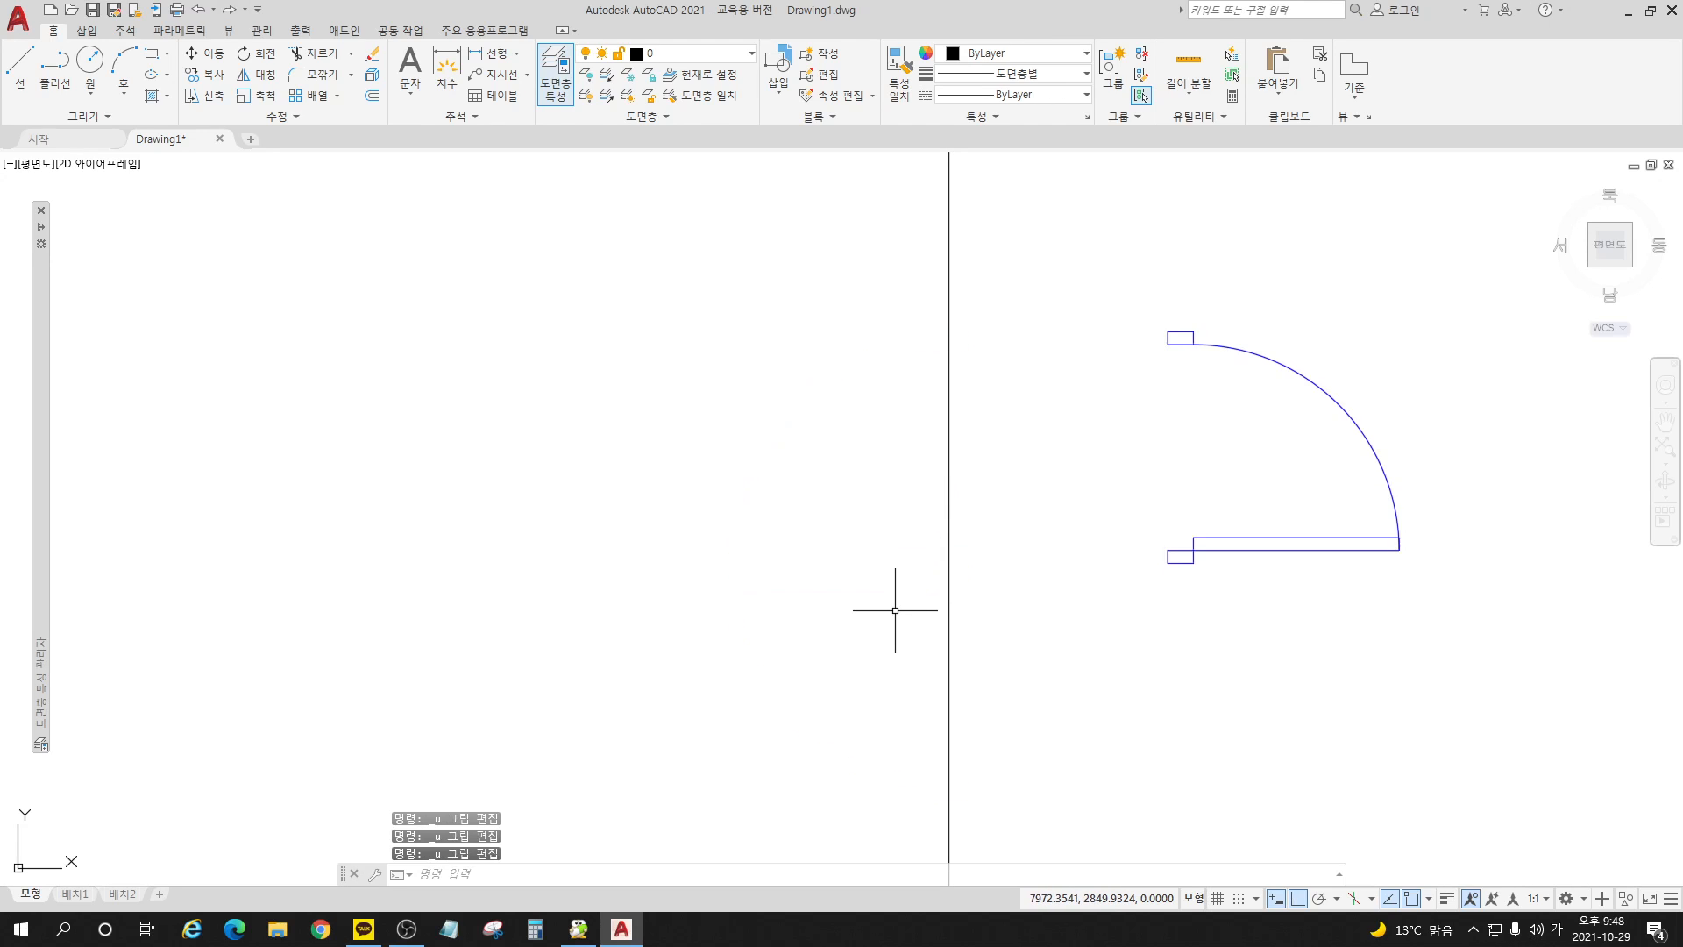
key("ctrl+z")
key("ctrl+z")
key("ctrl+z")
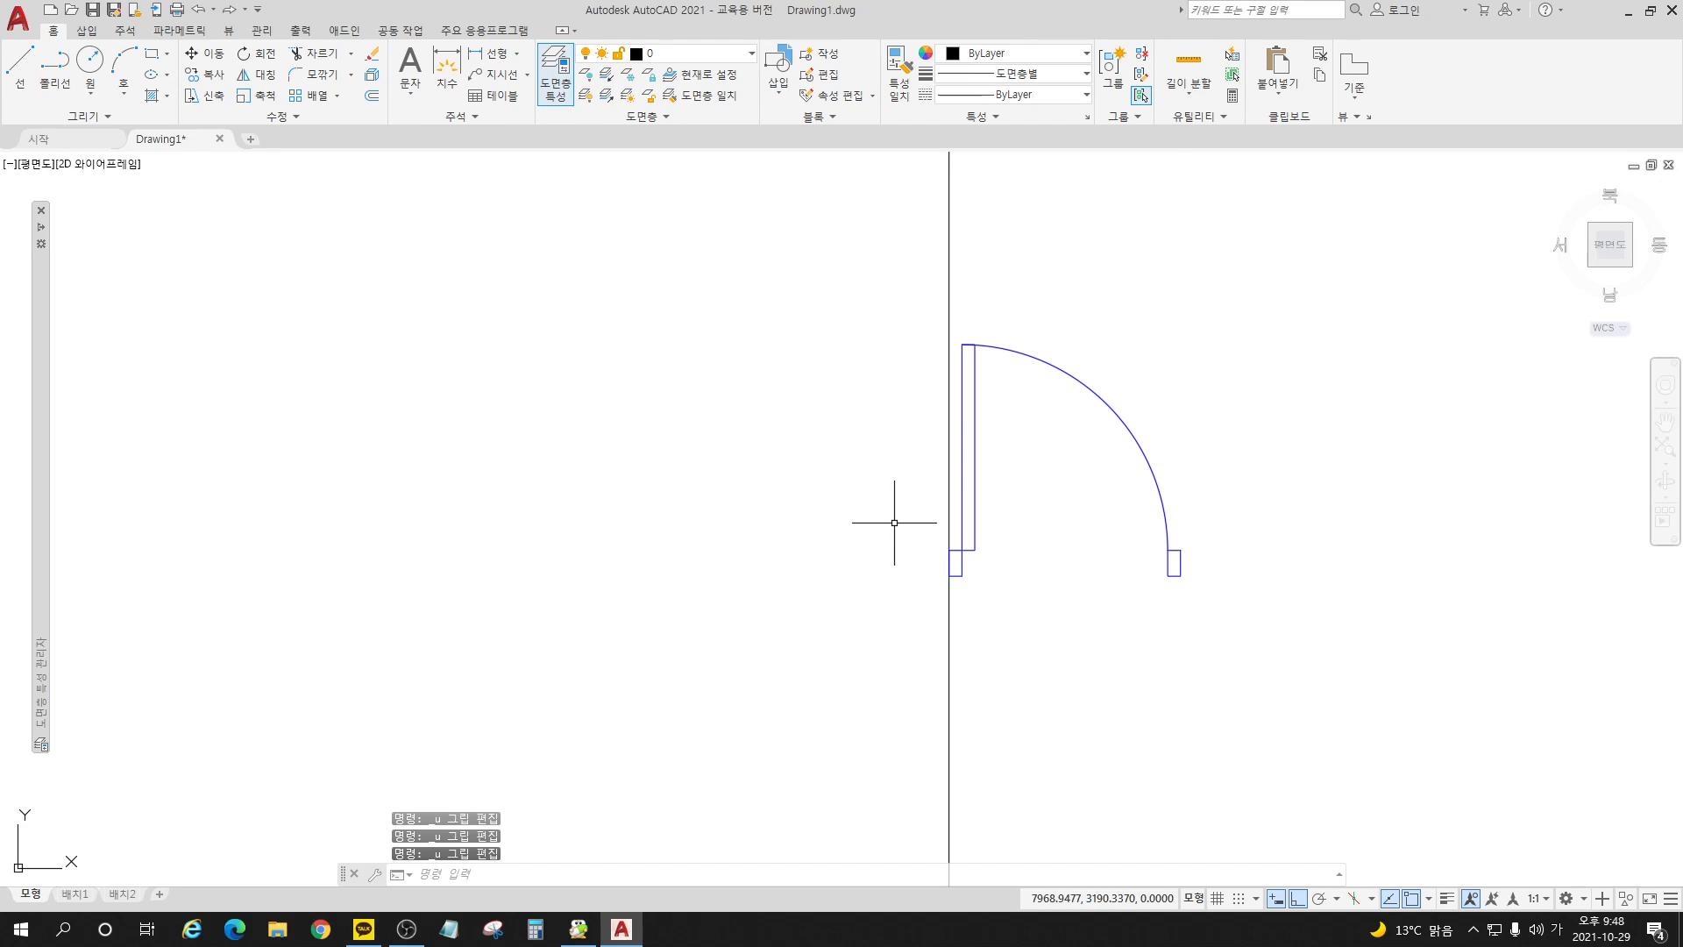
Step: Open the 문_여닫이_900 block for editing and delete its existing rotation parameter
left_click(824, 75)
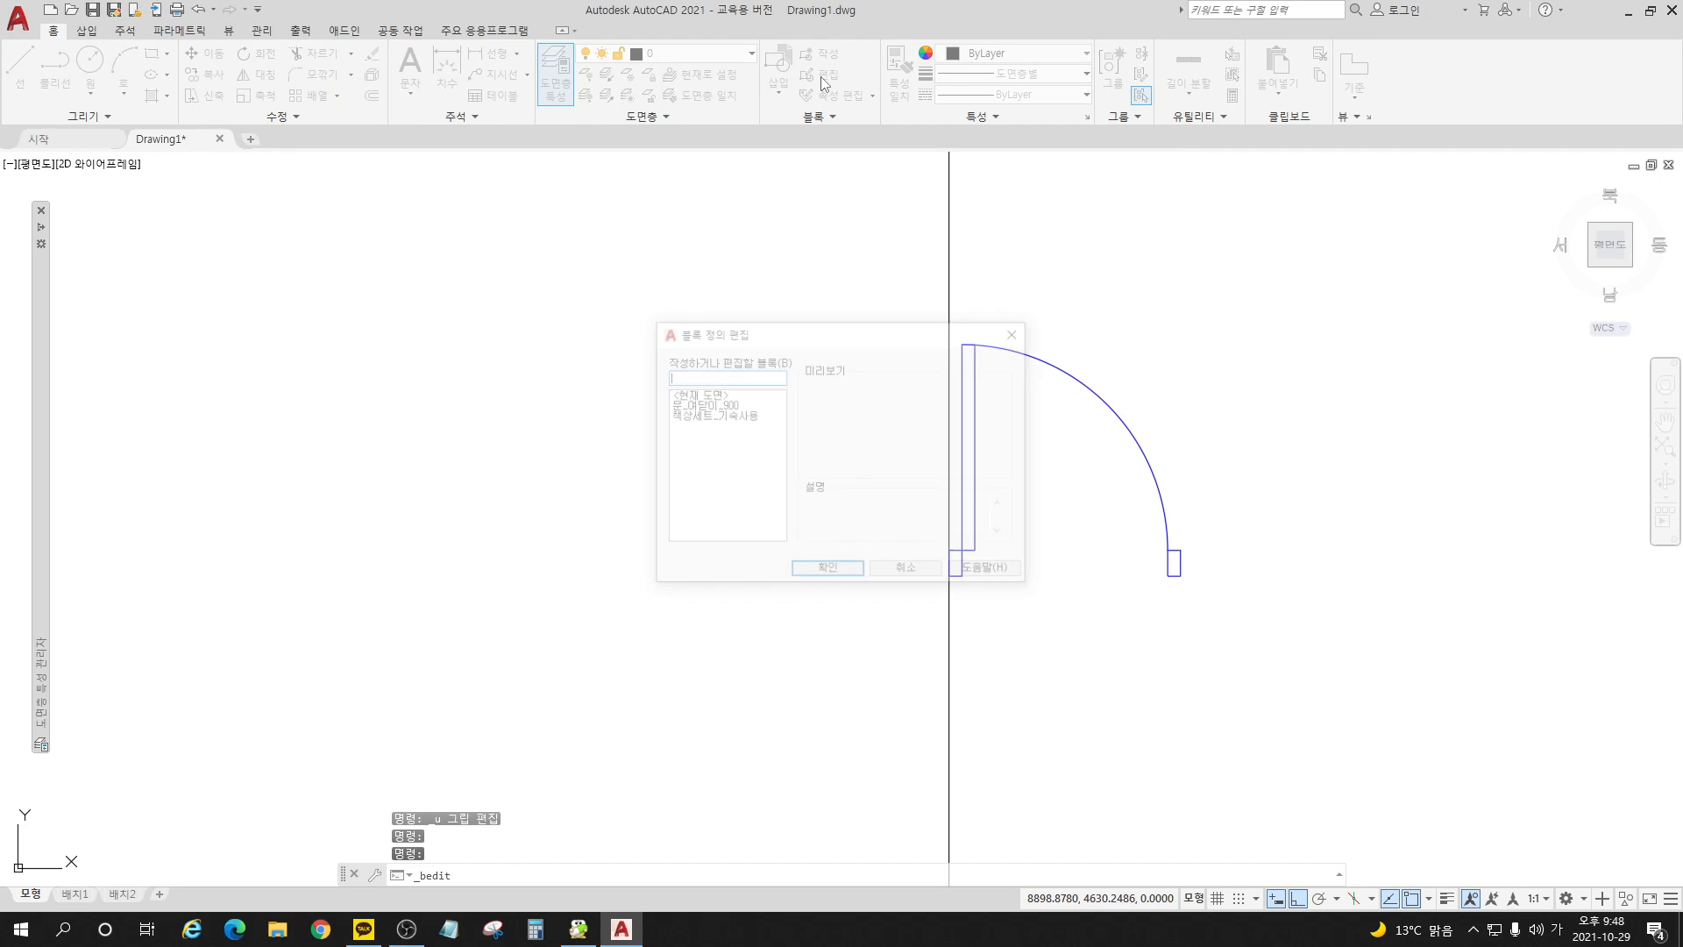
left_click(734, 407)
left_click(827, 572)
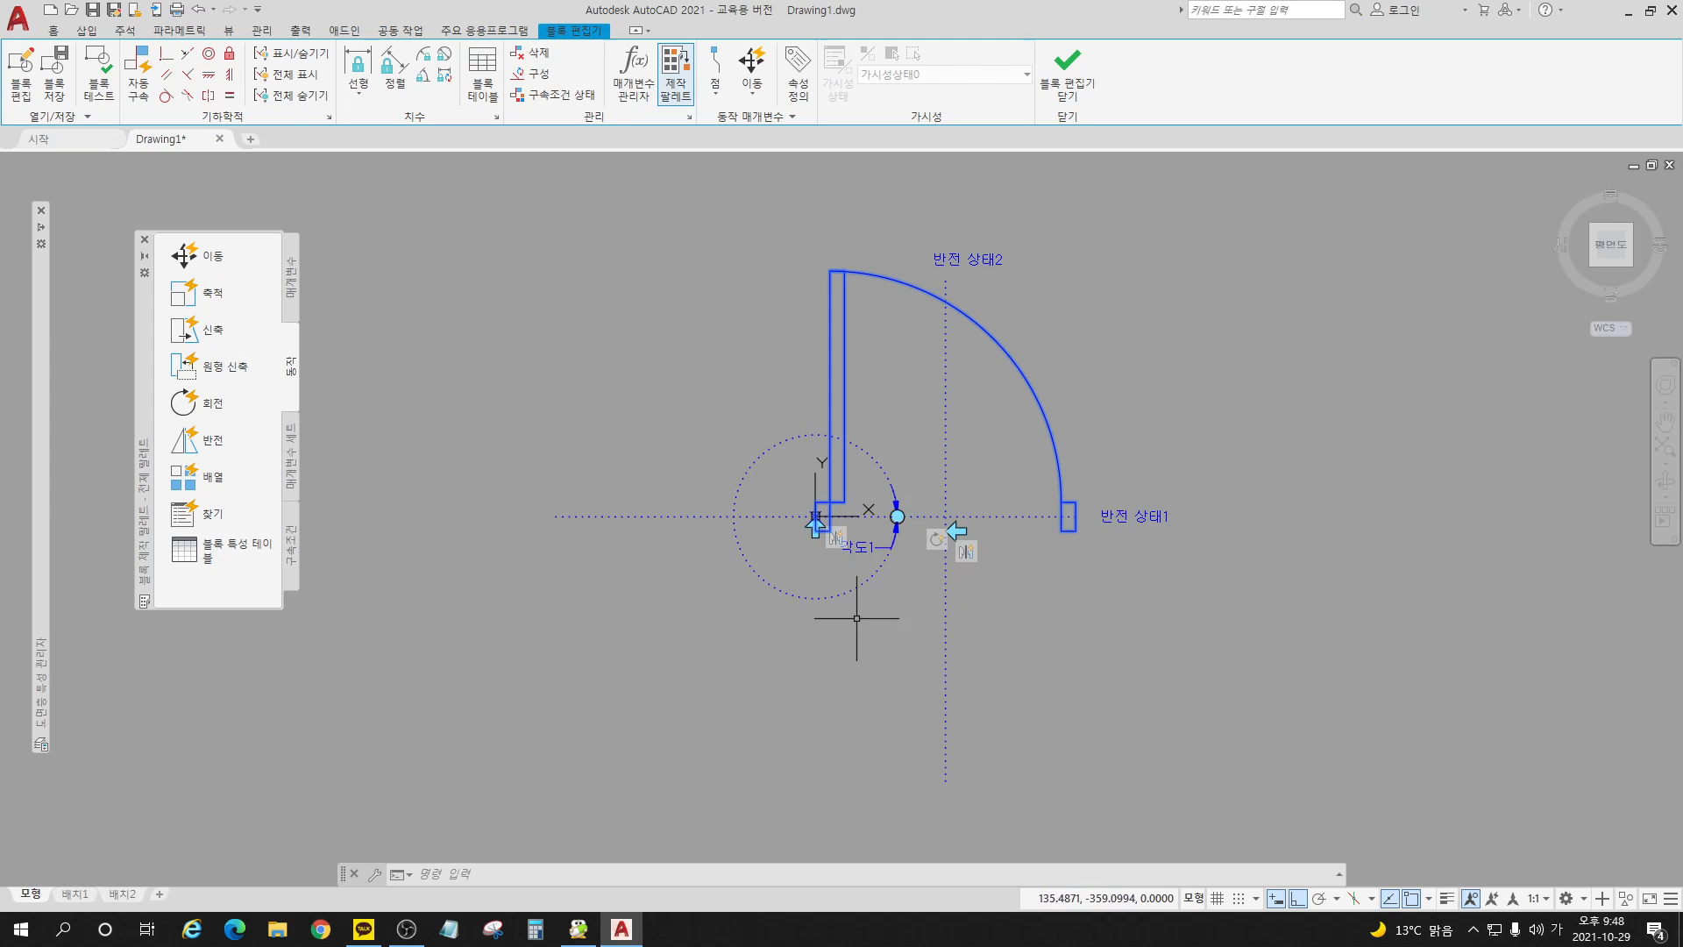
left_click(891, 537)
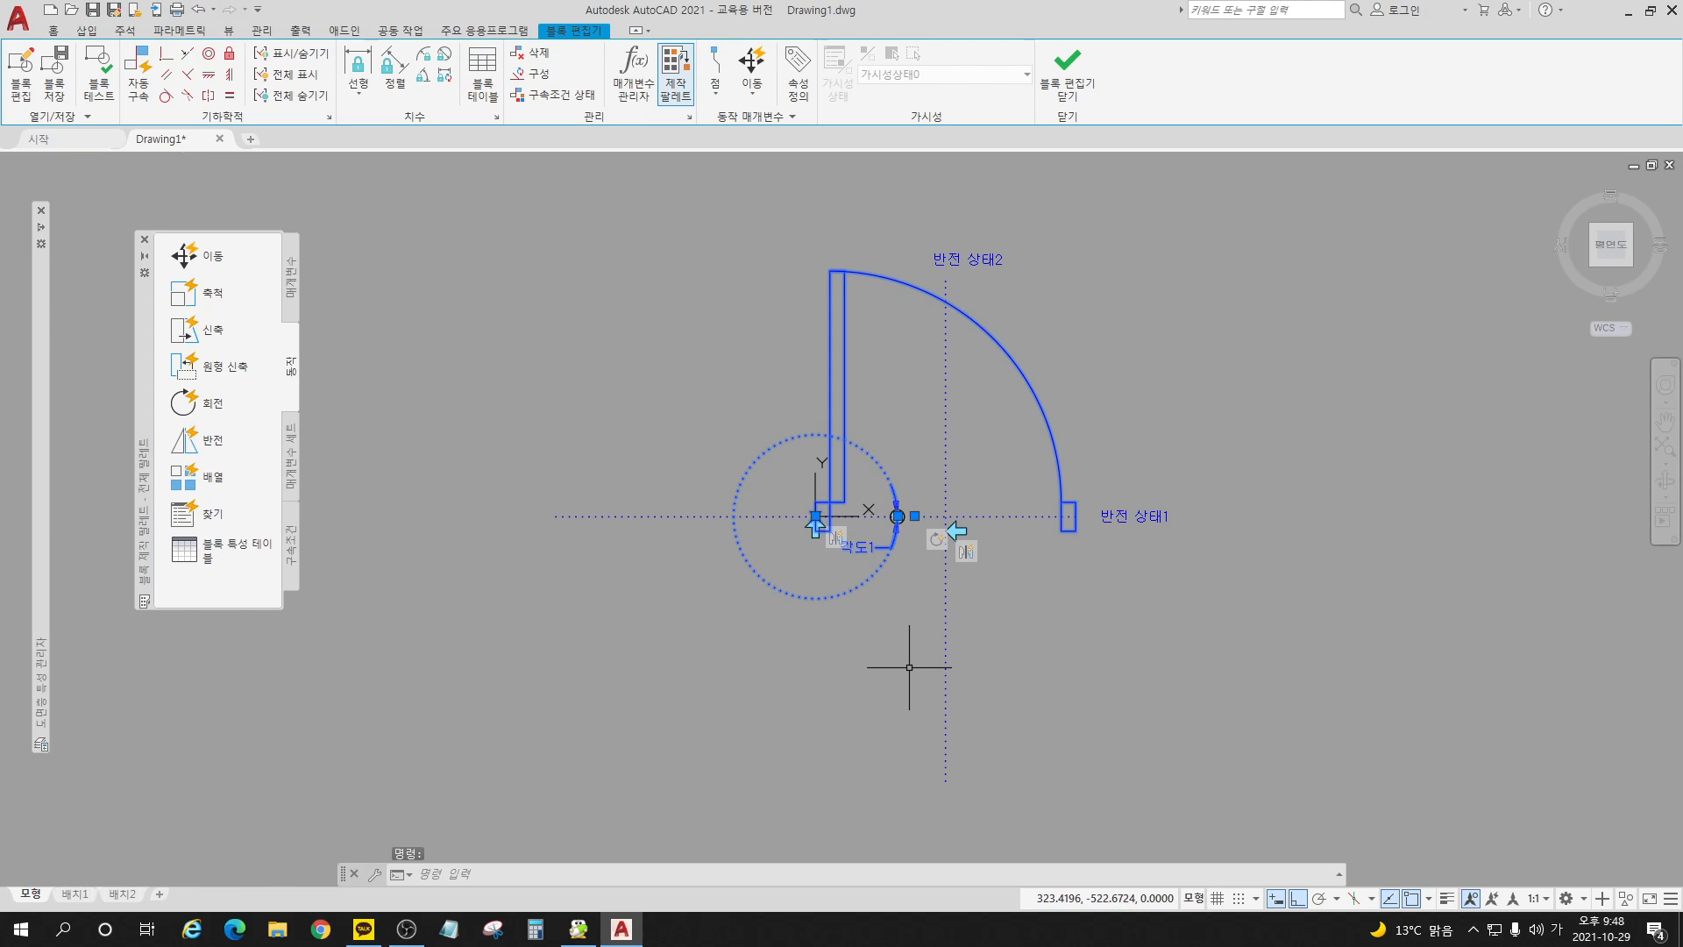
key("Delete")
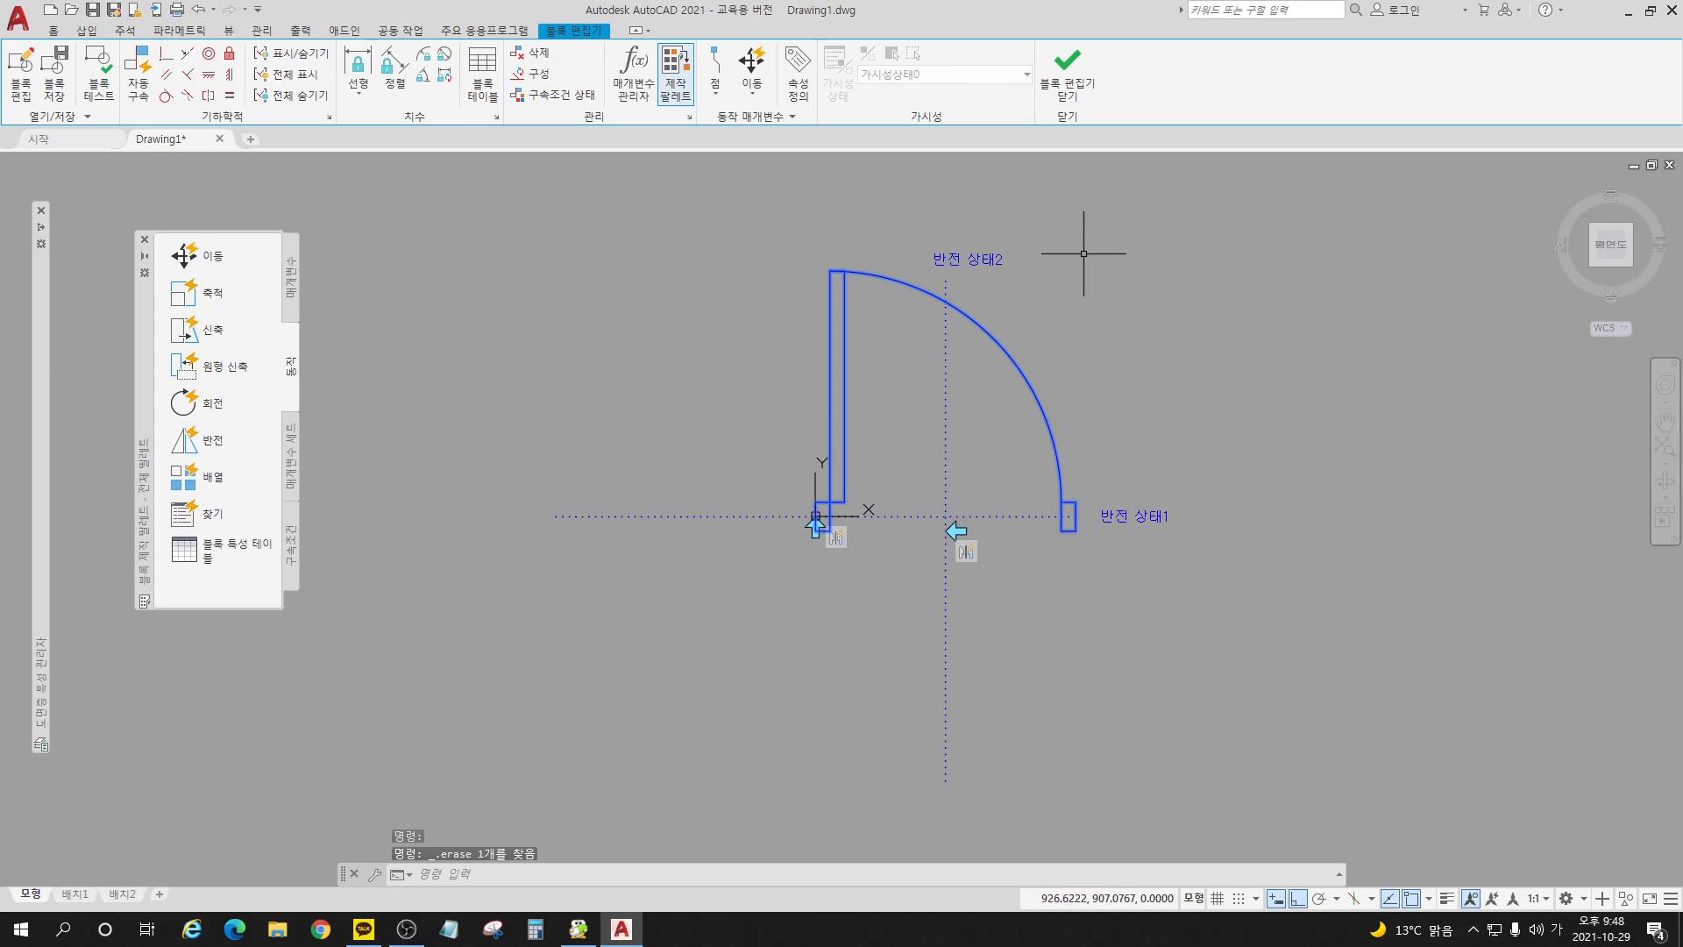
Step: Add a rotation parameter based at the left jamb's outer edge midpoint, with a radius of about 280 and a default angle of 0°
scroll(1084, 254, "up", 2)
scroll(1106, 398, "down", 2)
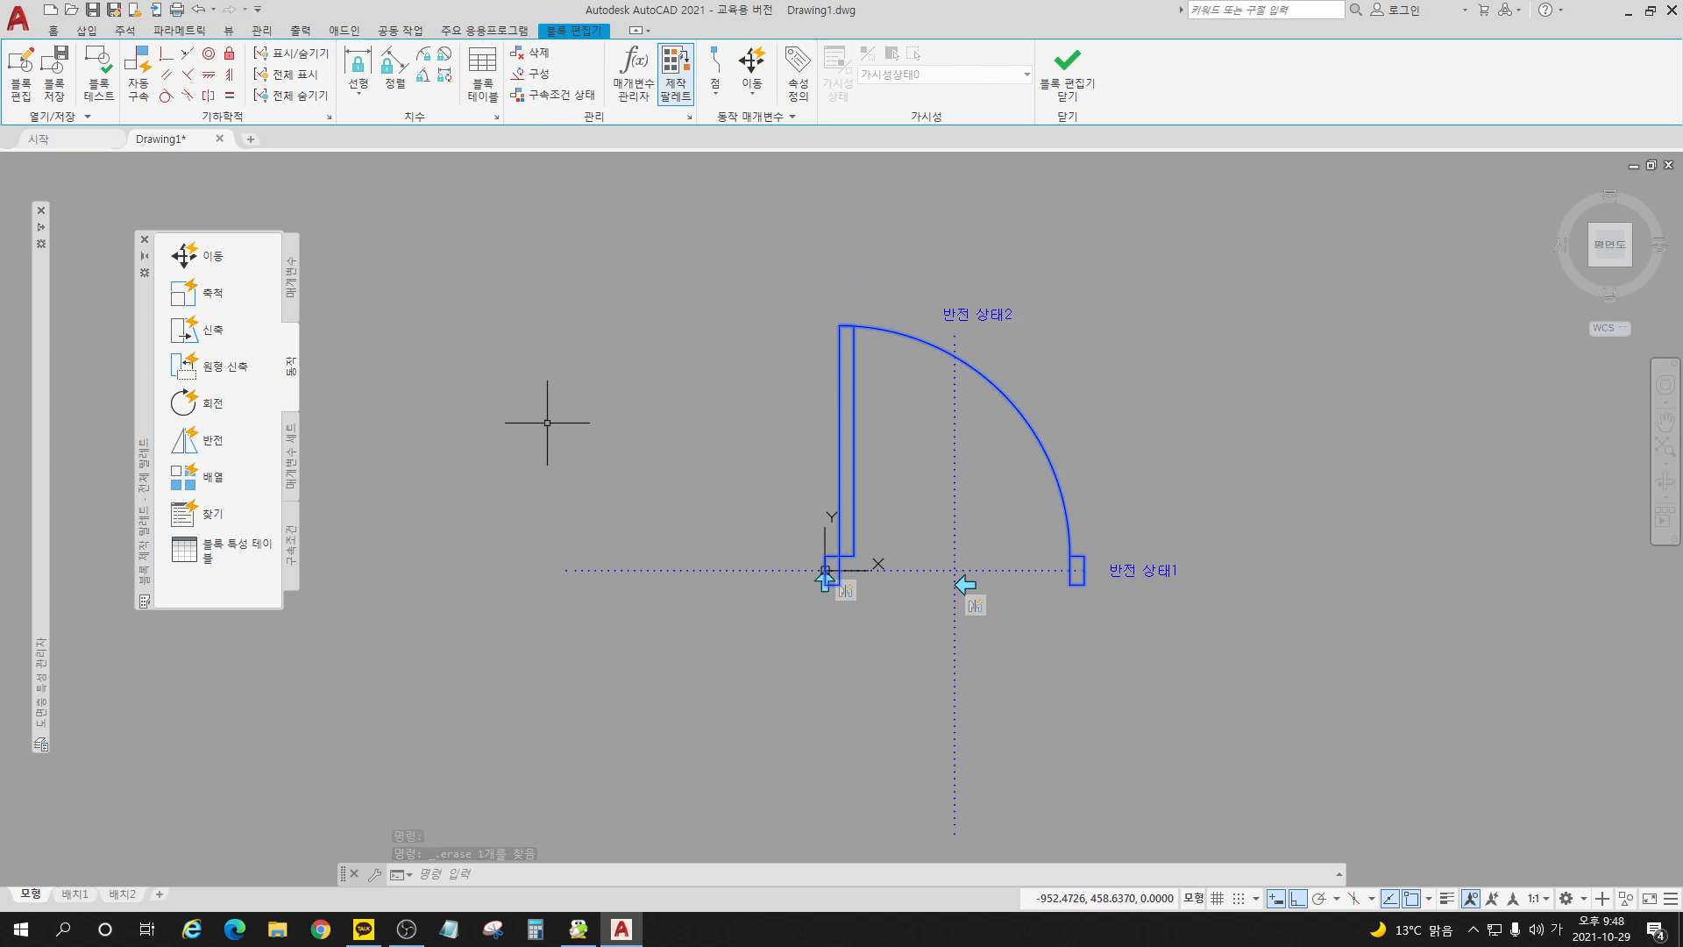
left_click(292, 277)
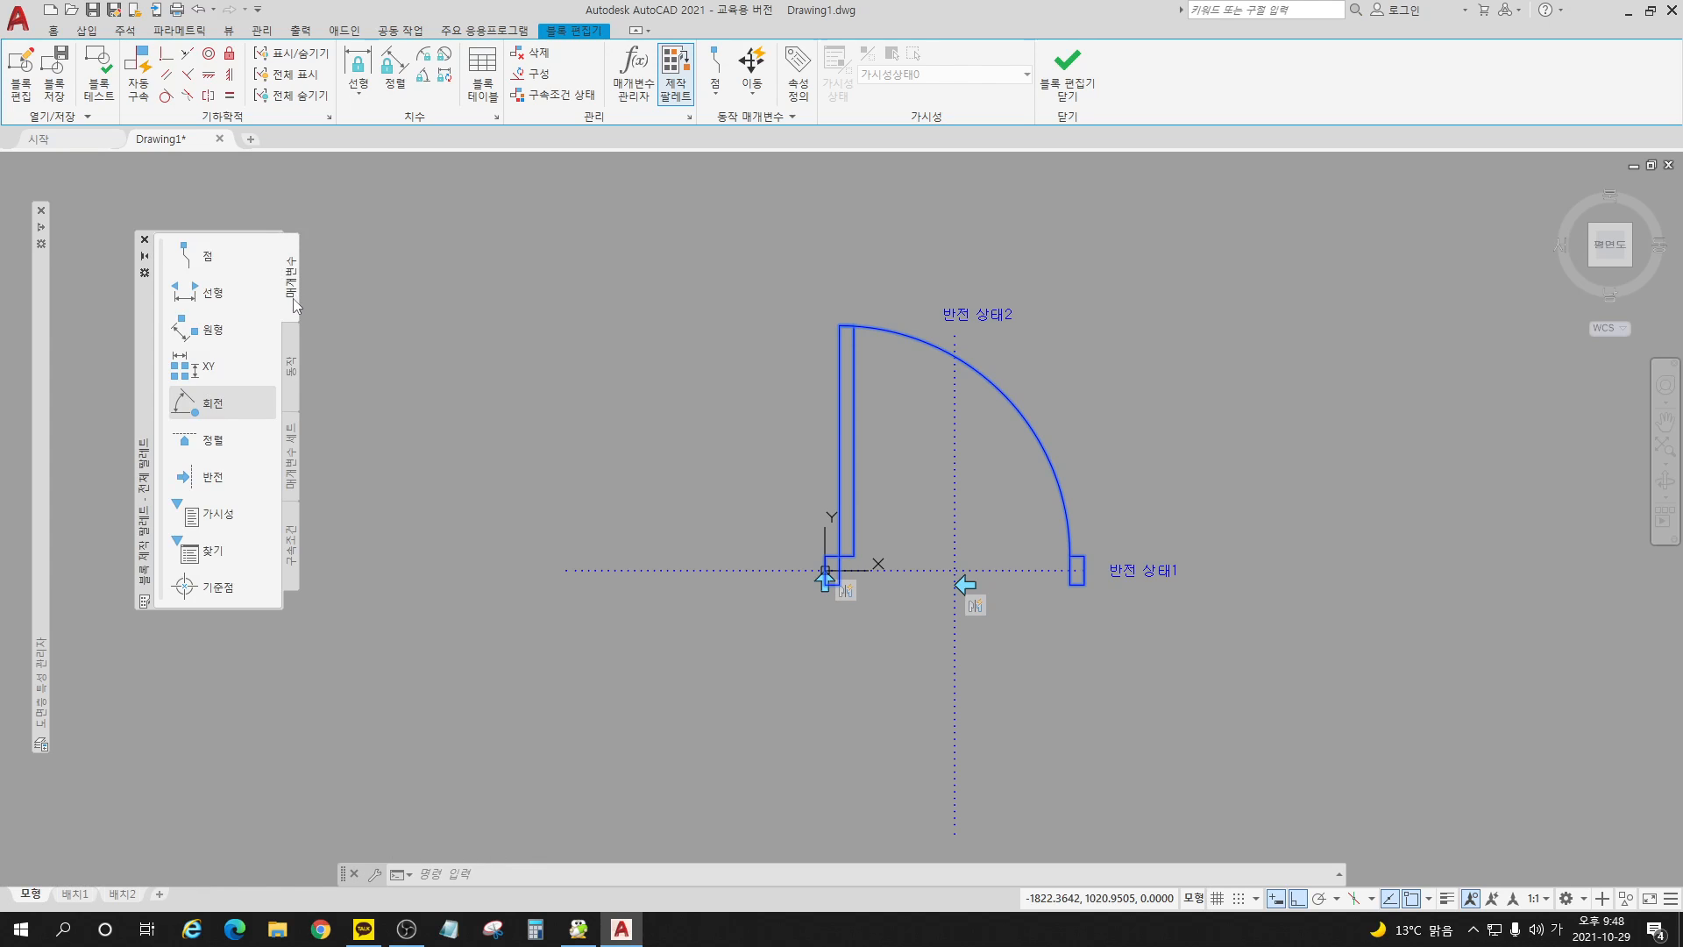
left_click(214, 404)
scroll(887, 545, "up", 6)
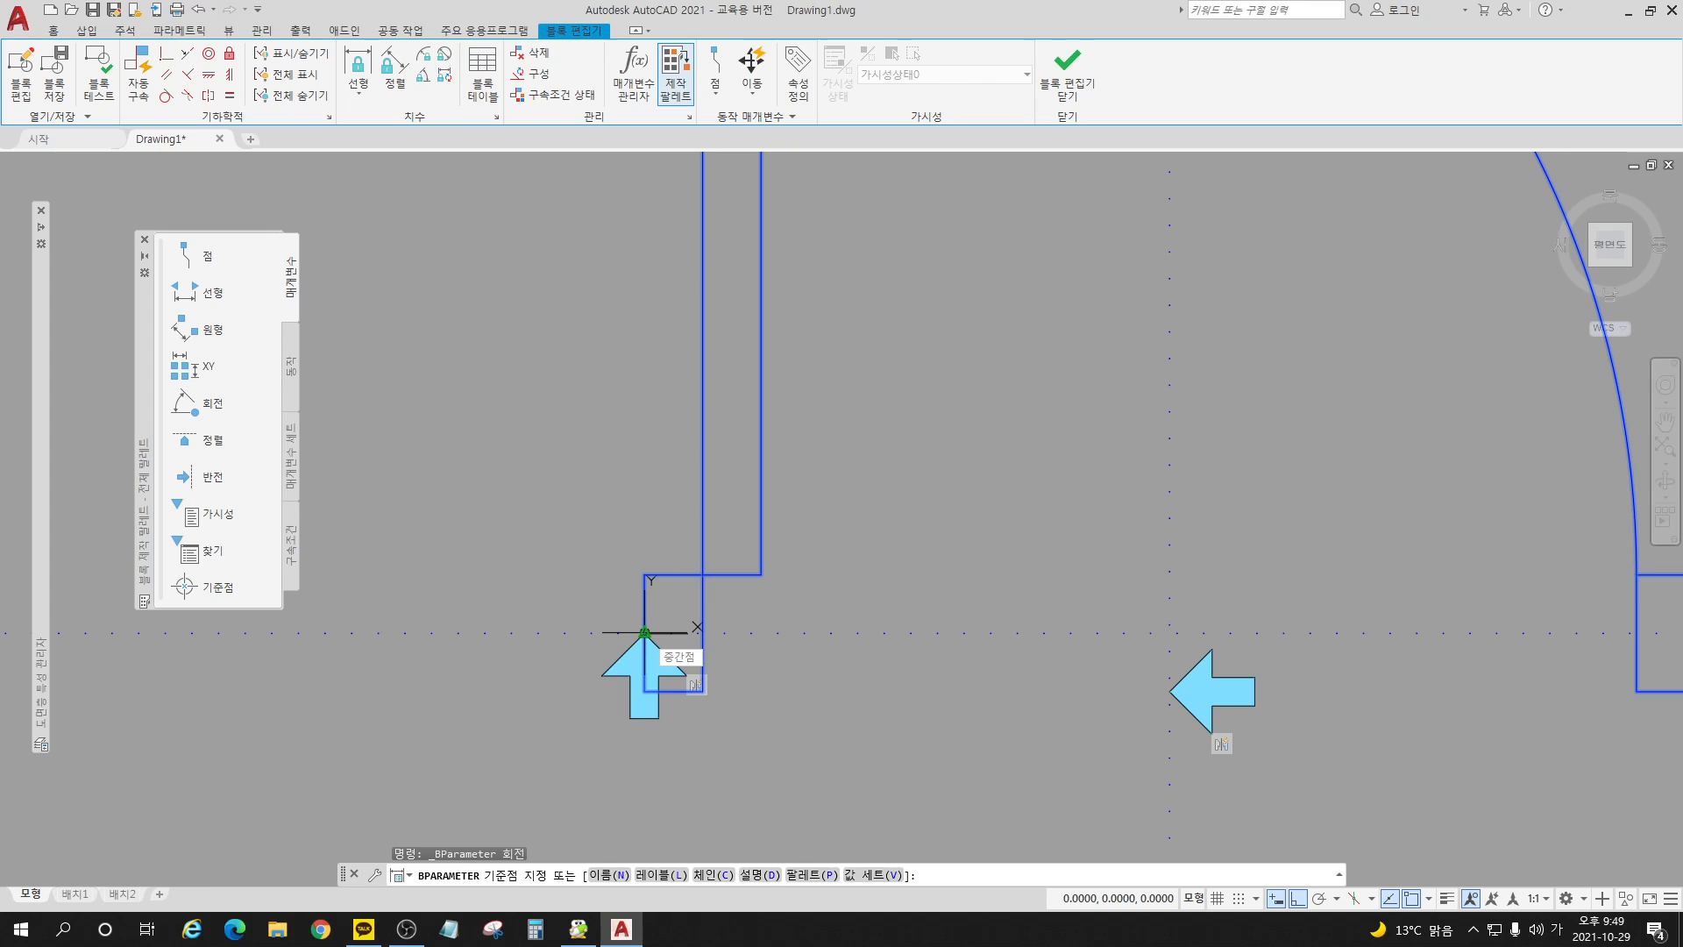
left_click(644, 632)
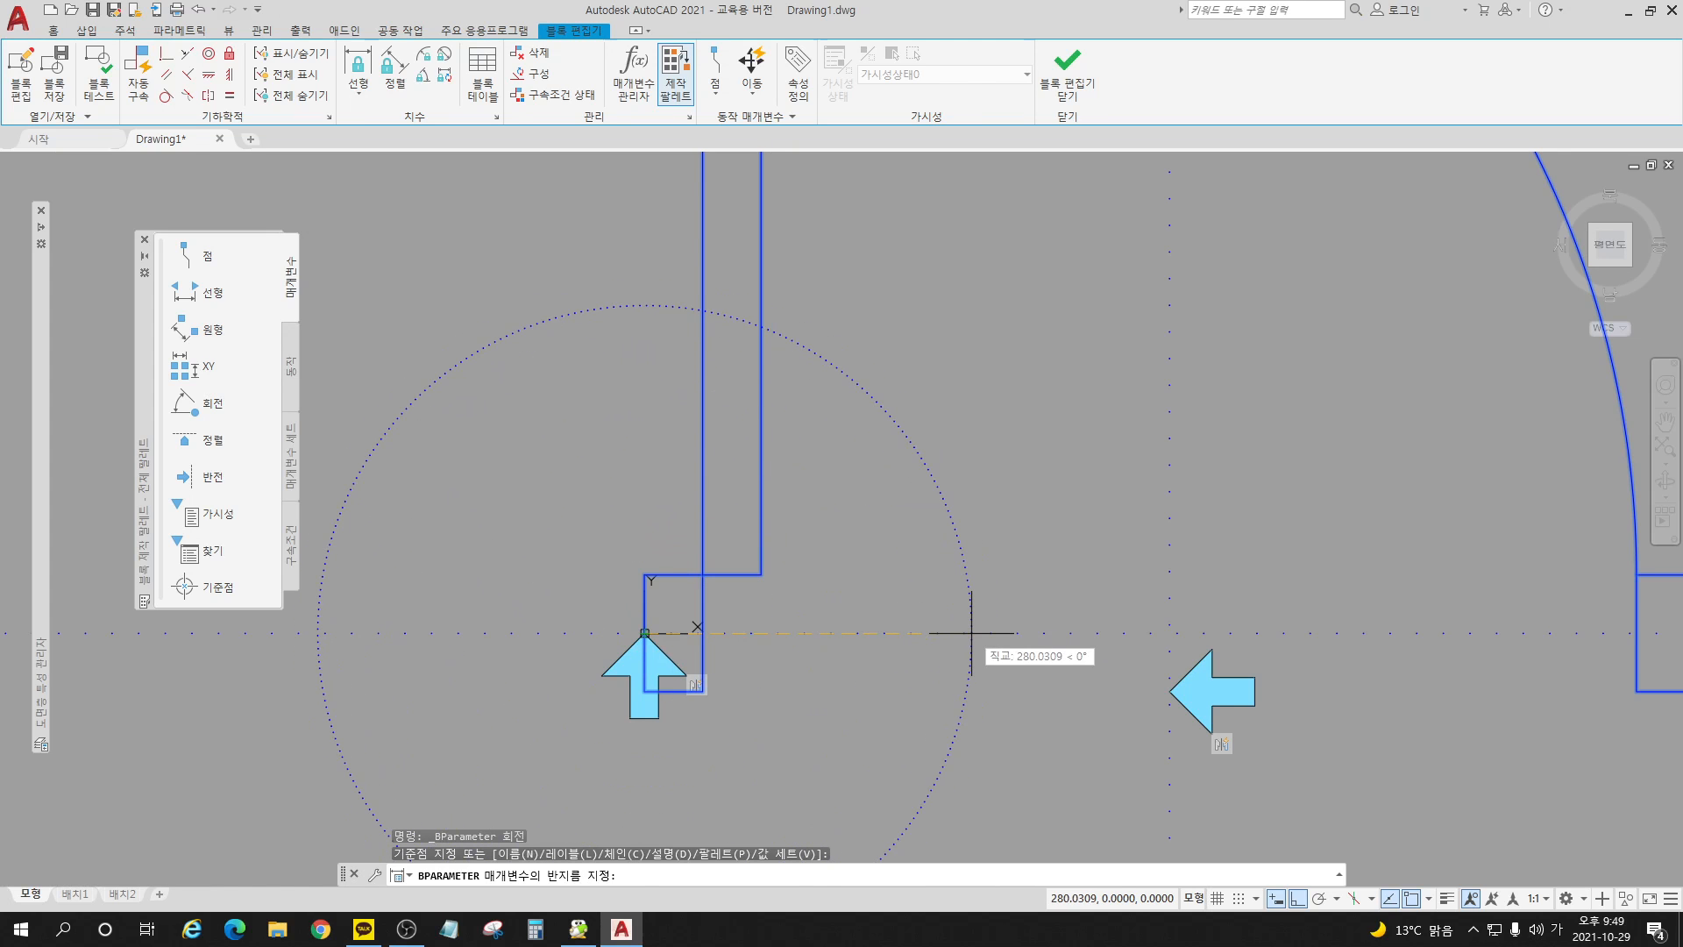
left_click(971, 632)
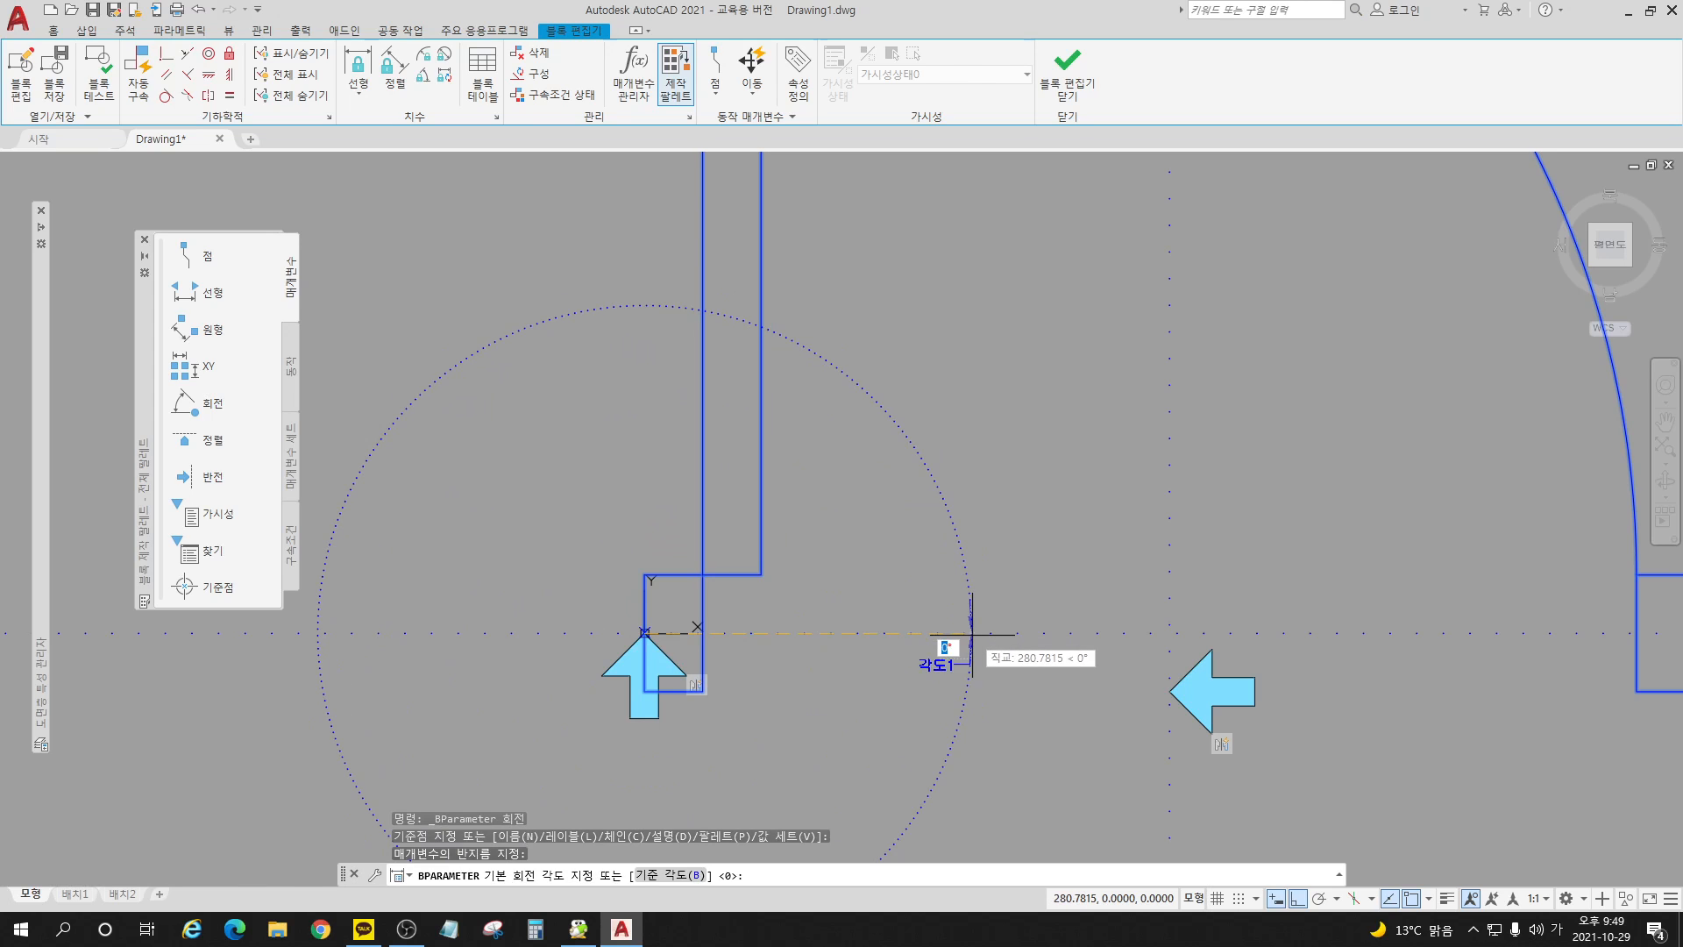
left_click(972, 632)
scroll(998, 586, "down", 4)
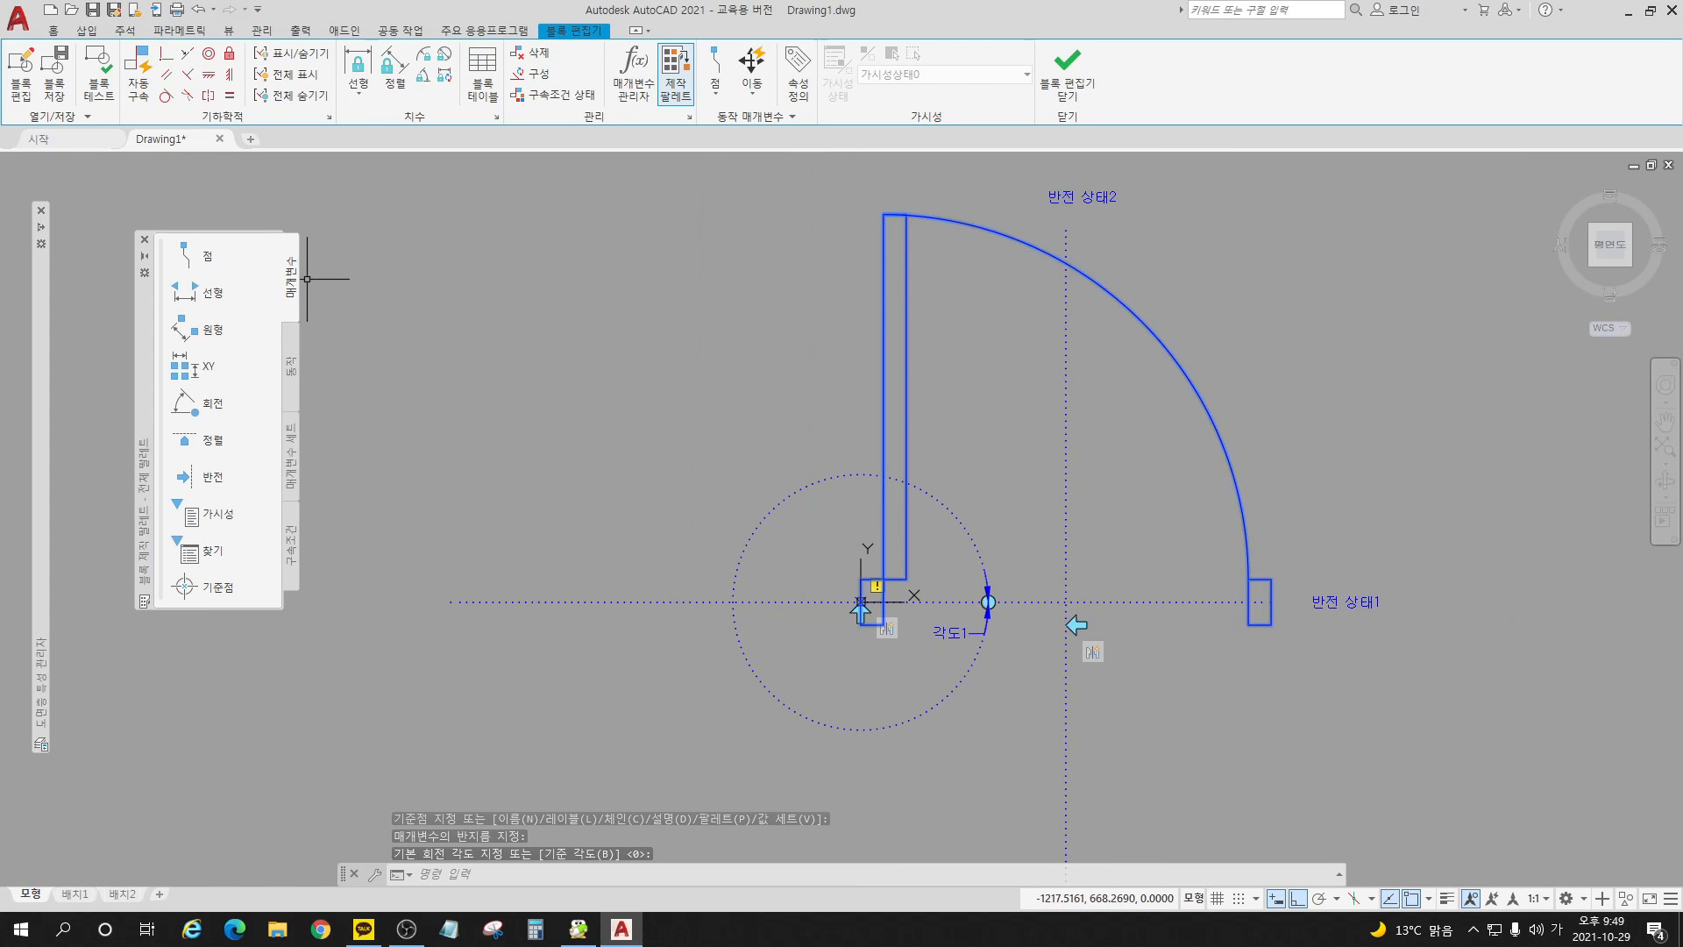
Step: Attach a rotate action to the new rotation parameter for all door geometry and both flip parameters, and save the block on closing
left_click(291, 370)
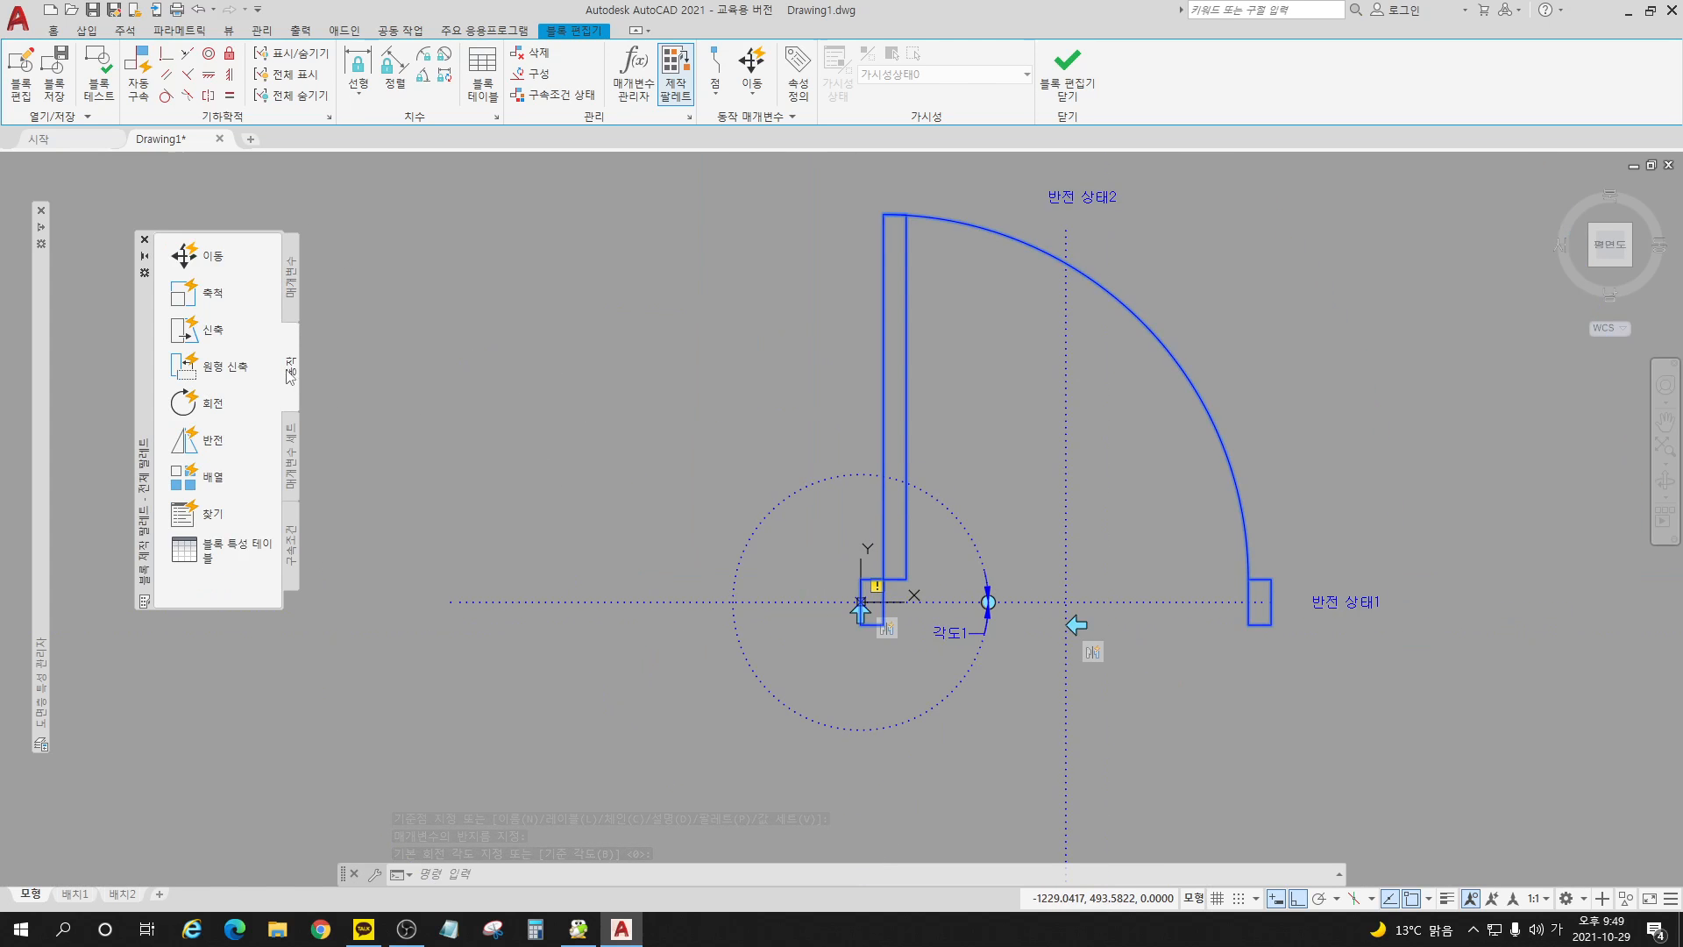
left_click(216, 403)
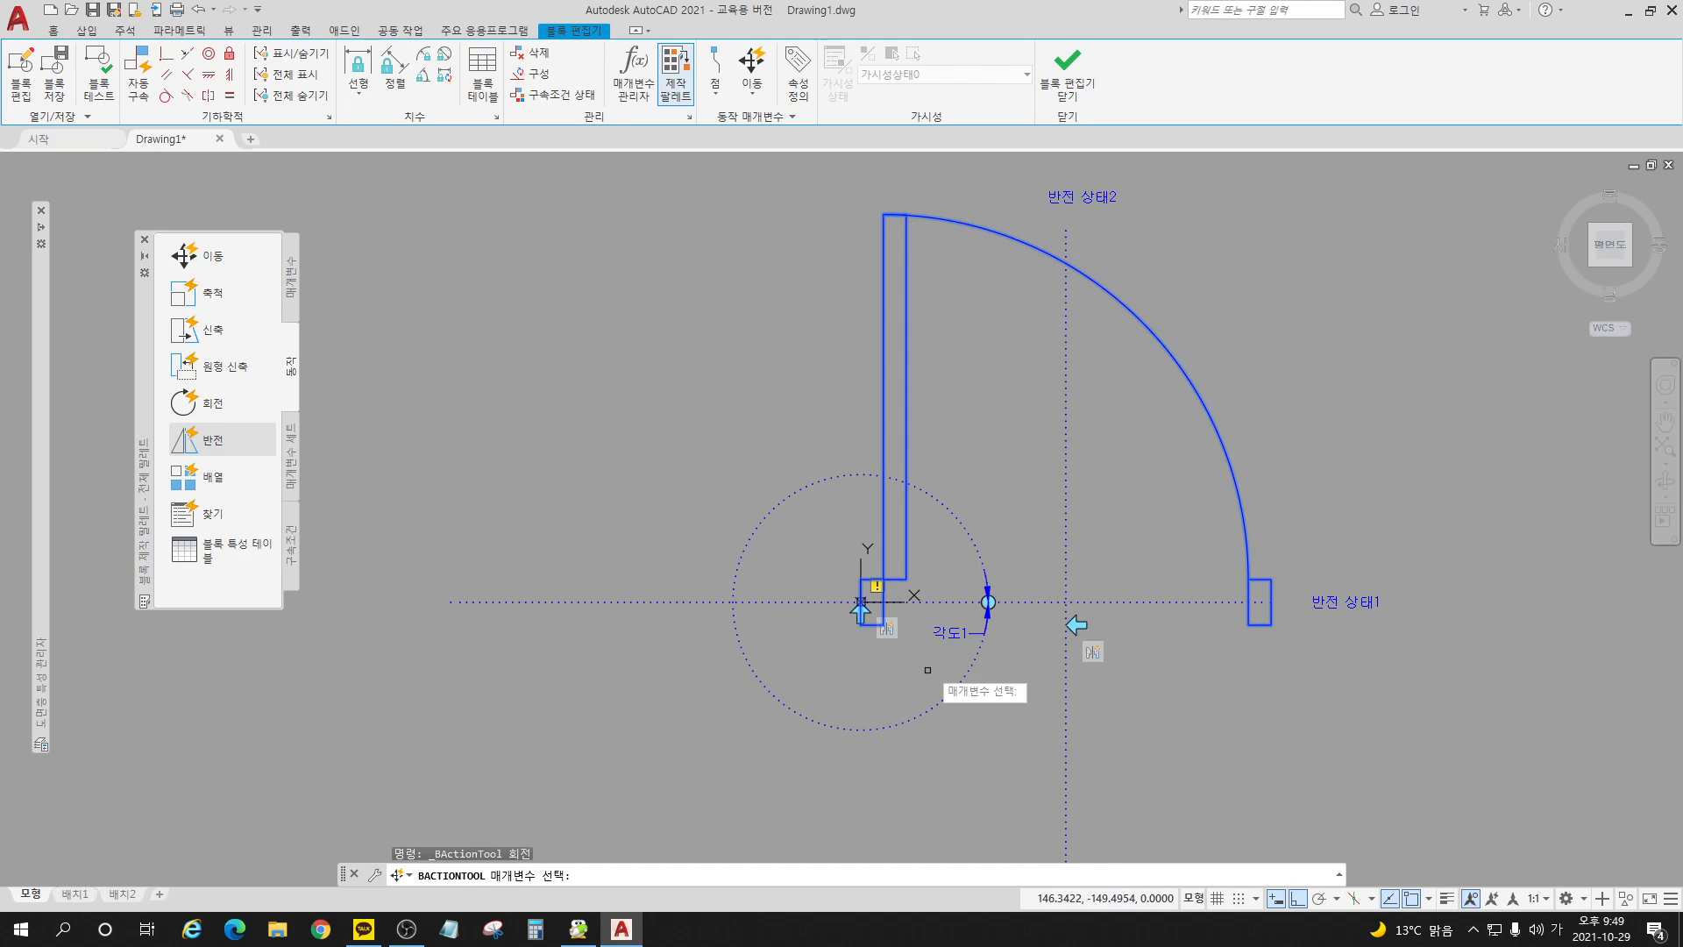
left_click(962, 639)
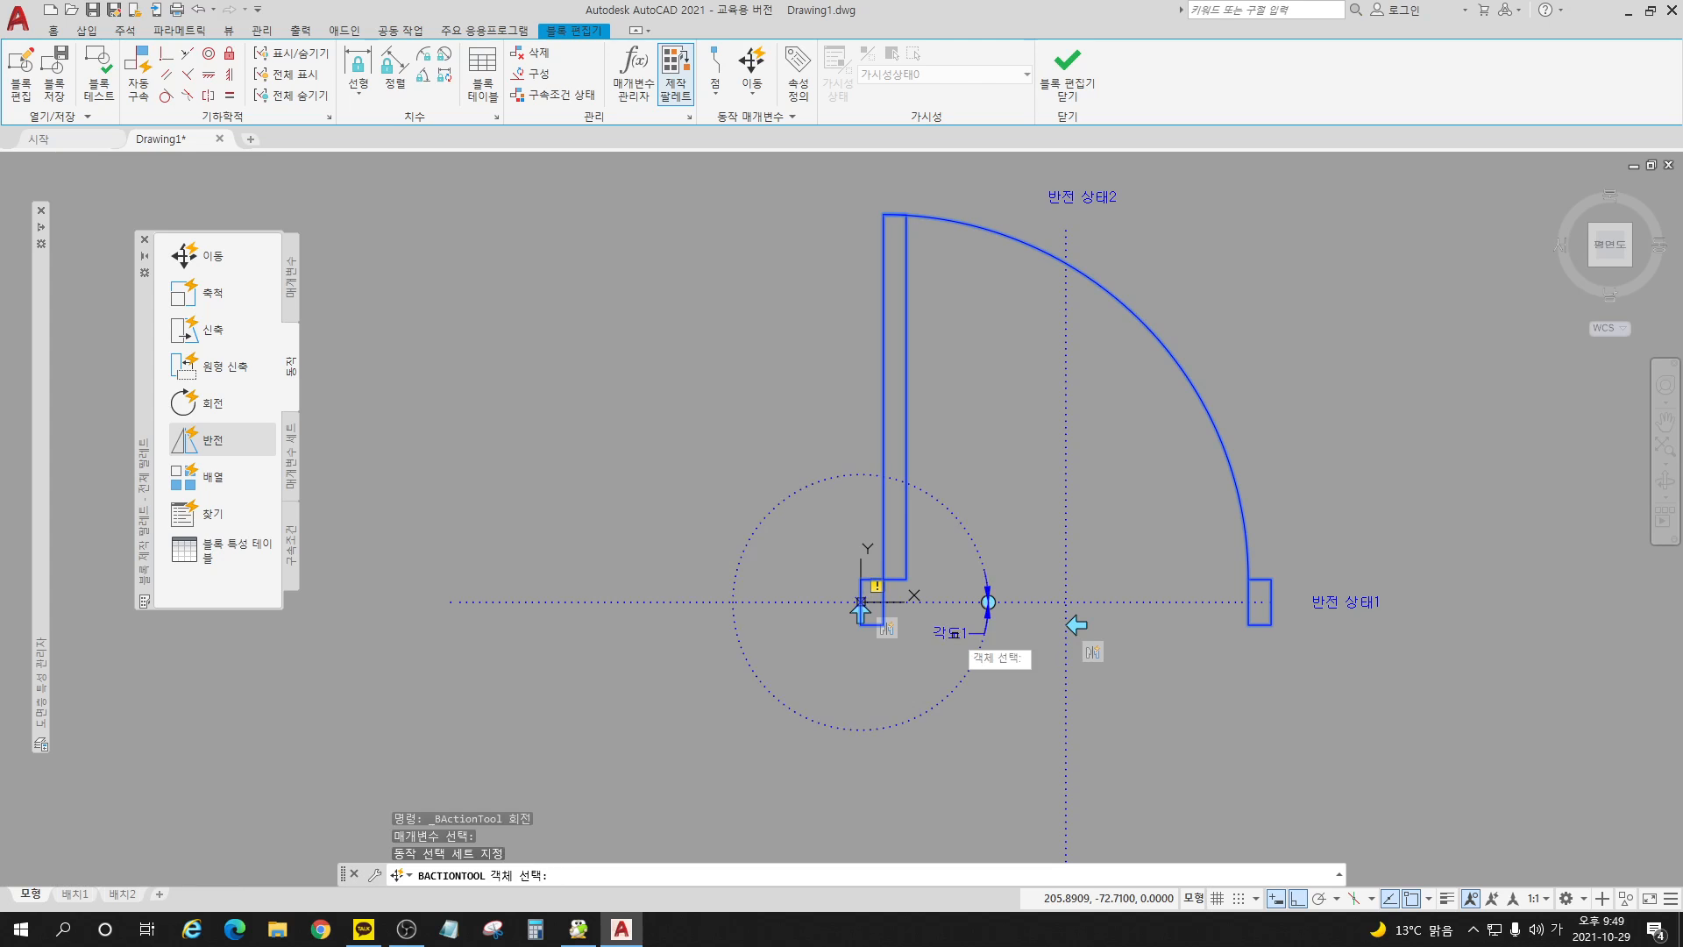
left_click(1443, 740)
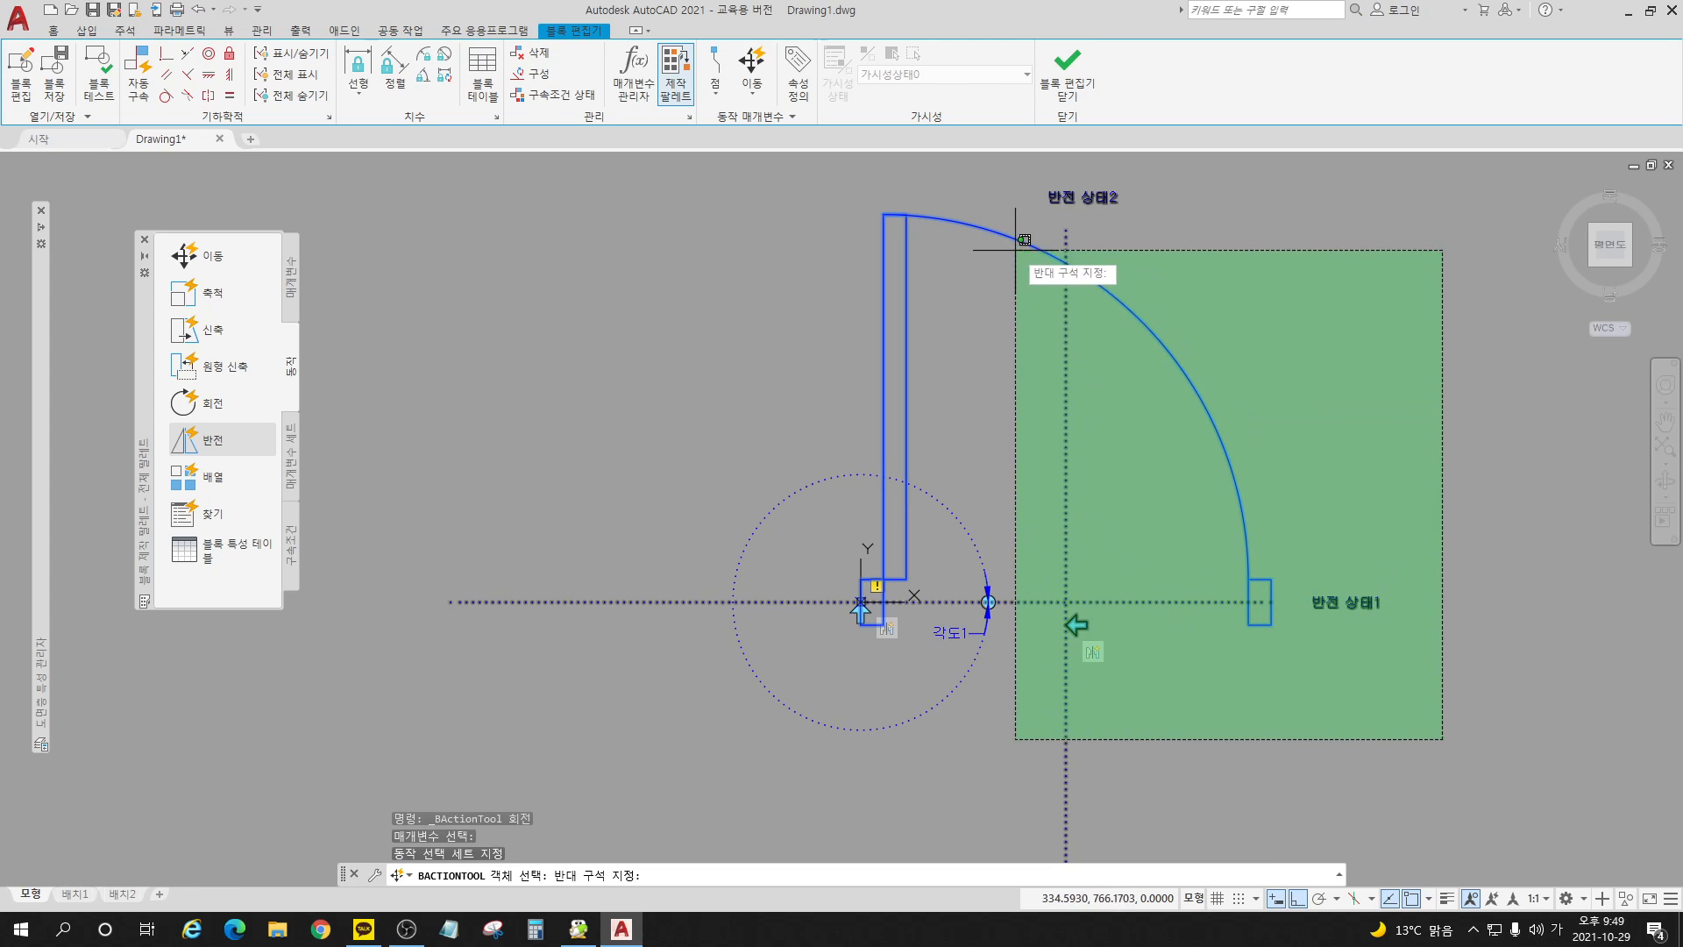
left_click(1033, 208)
left_click(973, 194)
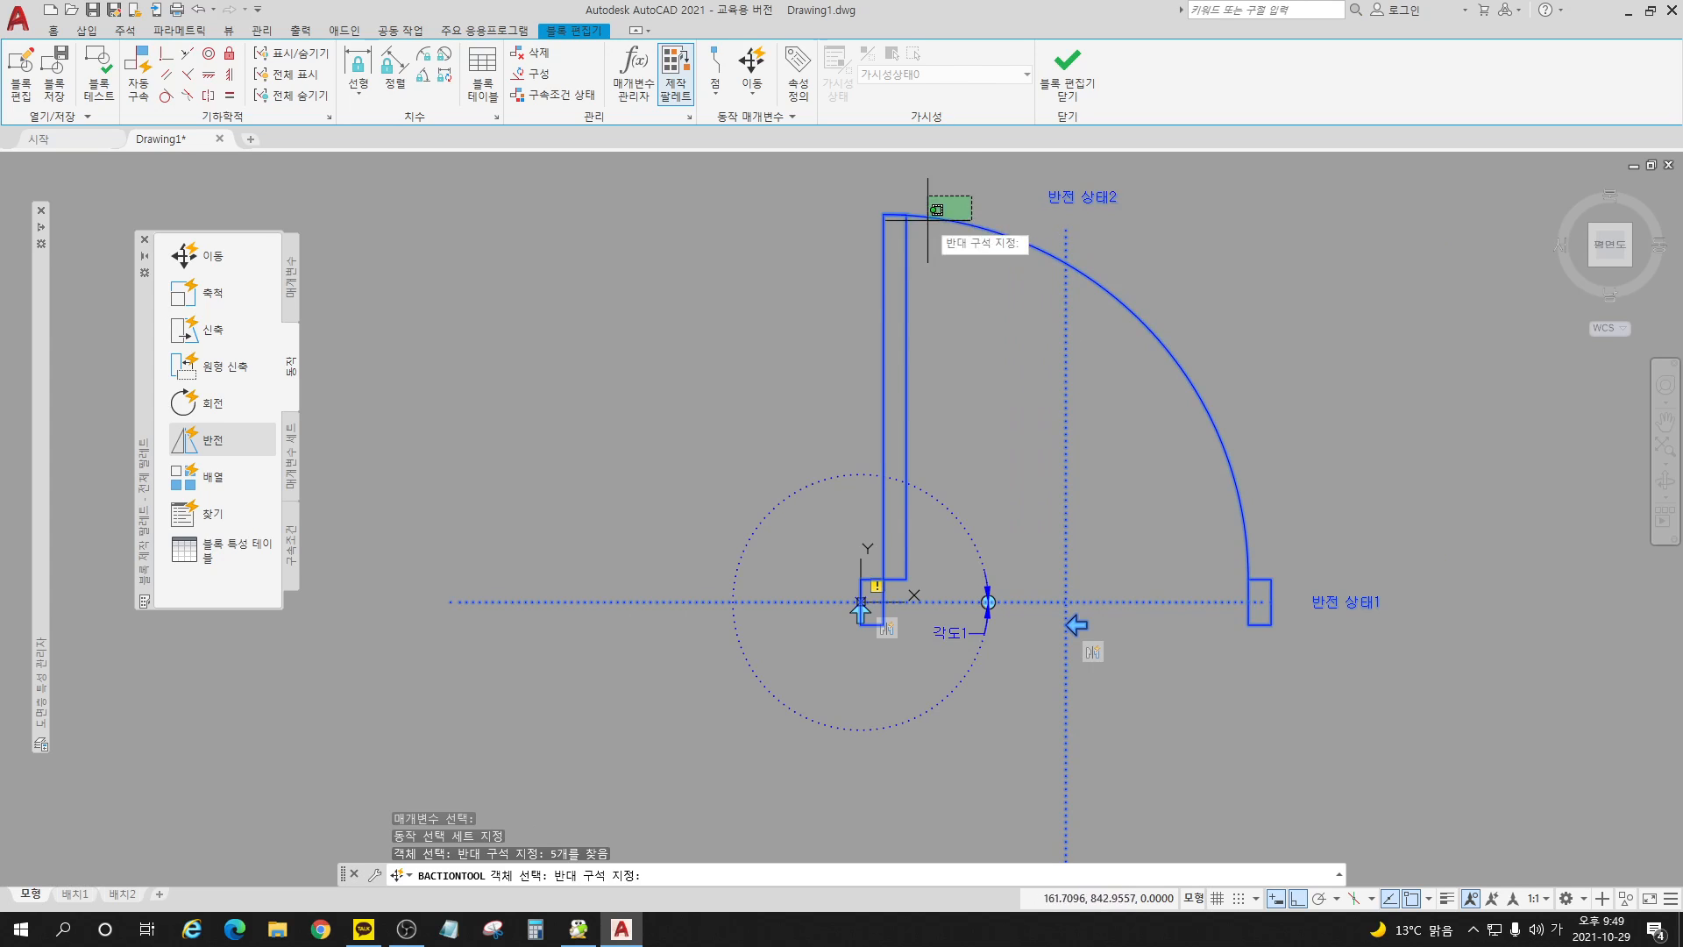
left_click(752, 413)
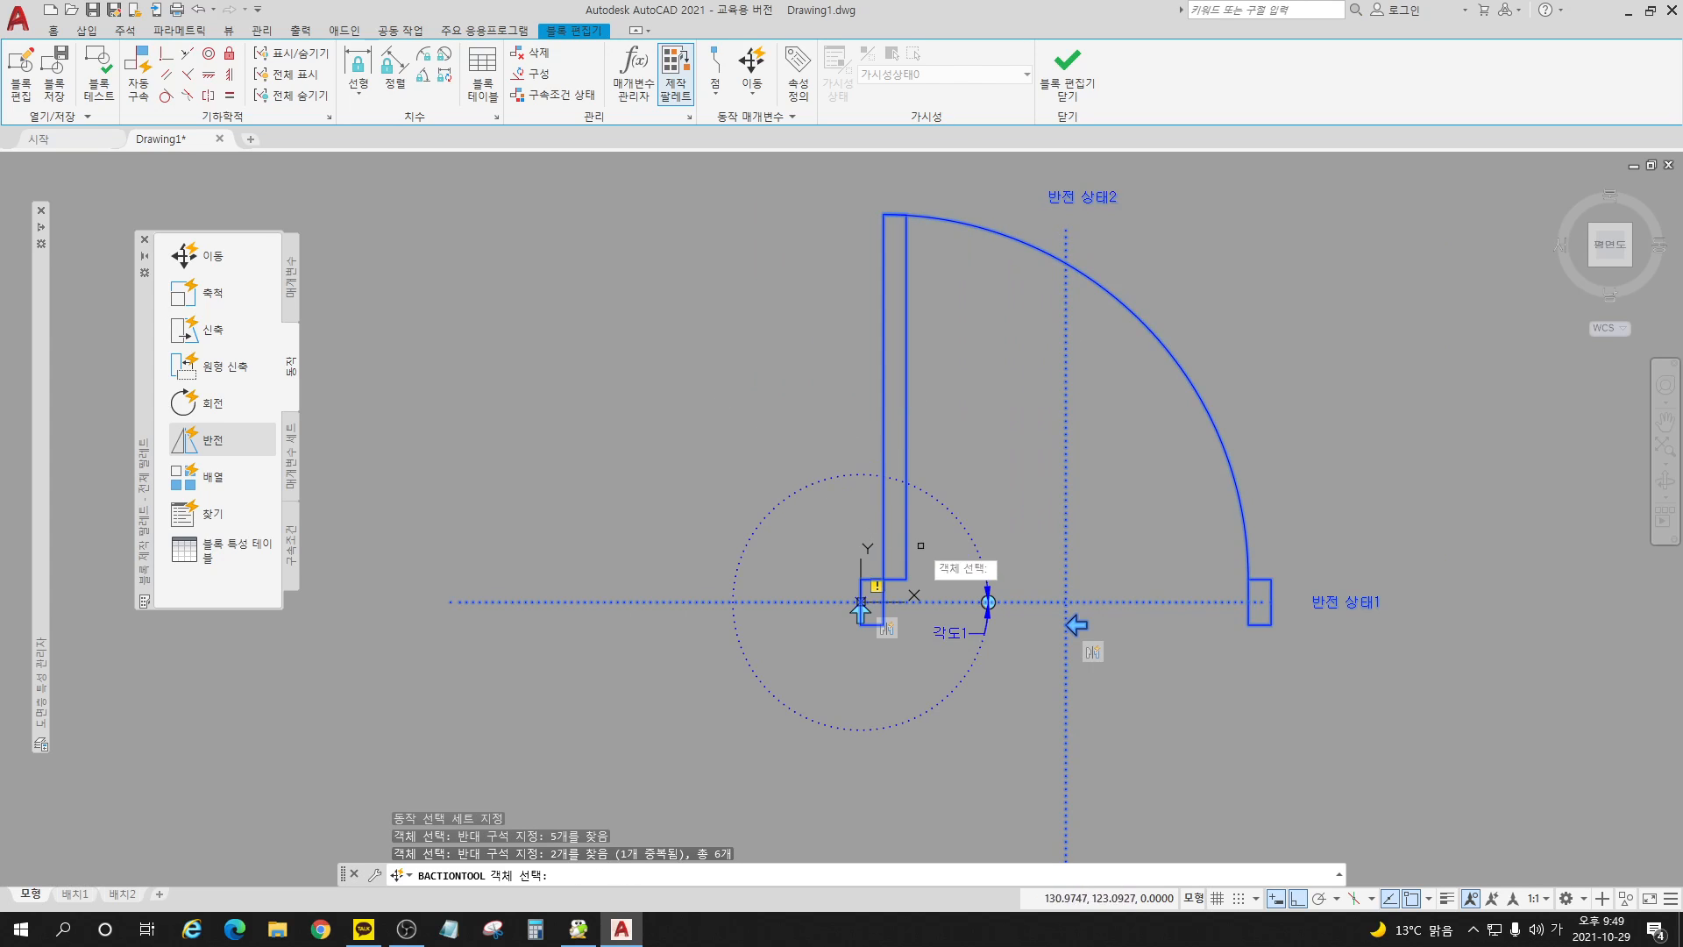
left_click(808, 507)
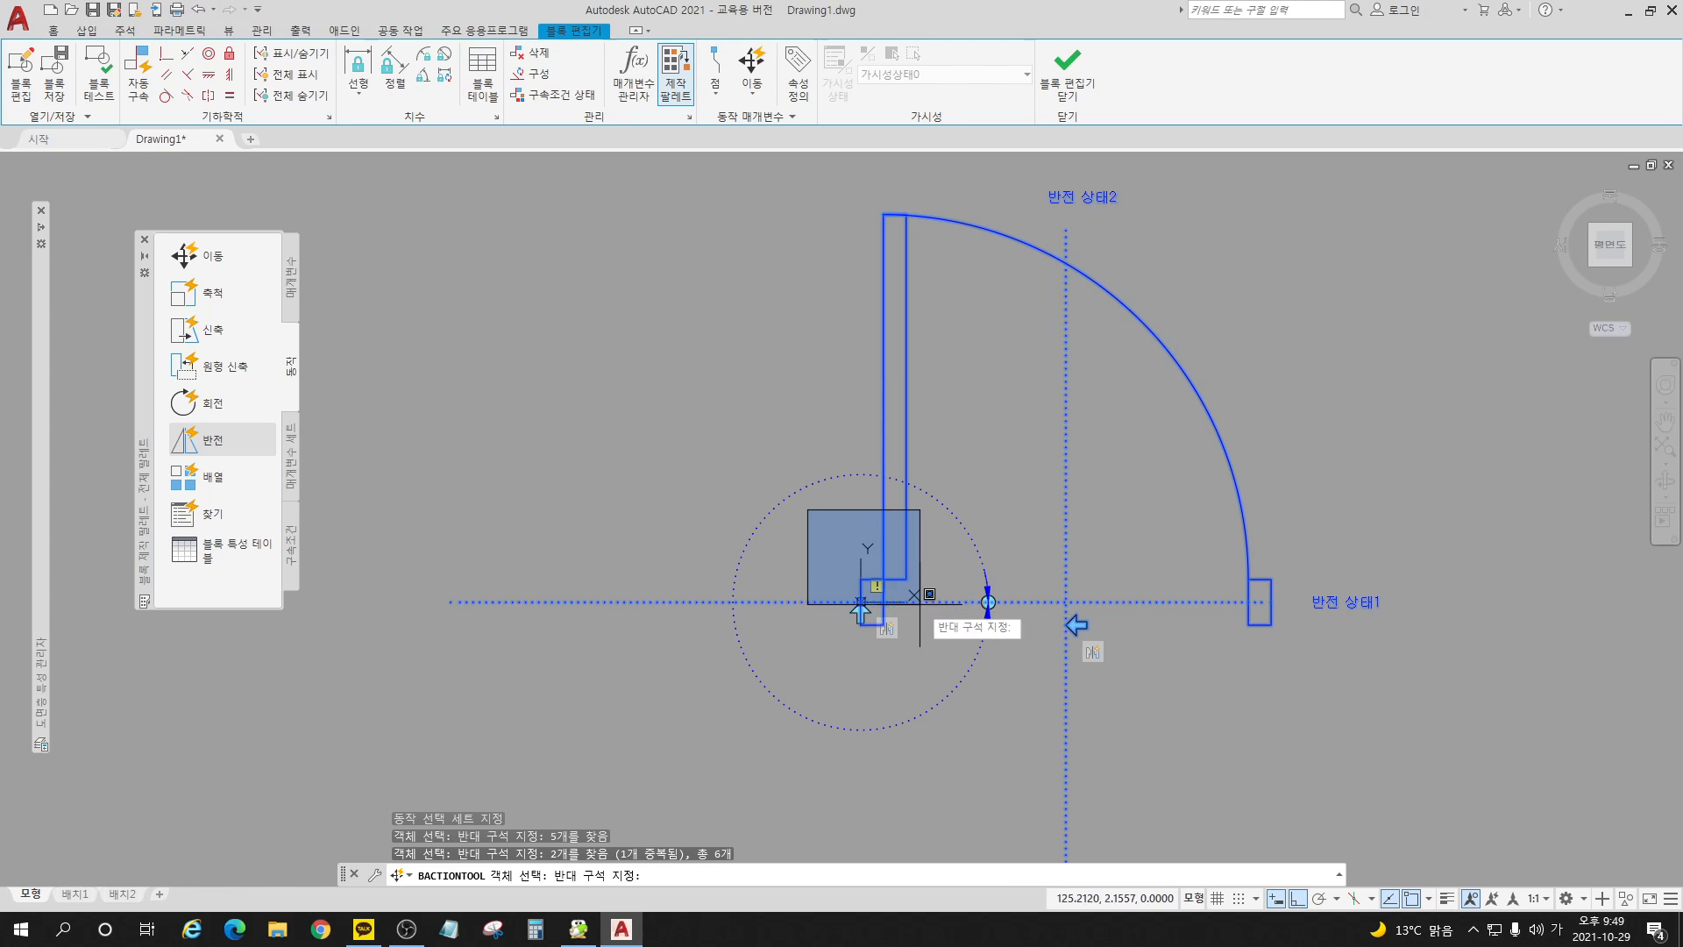
left_click(932, 674)
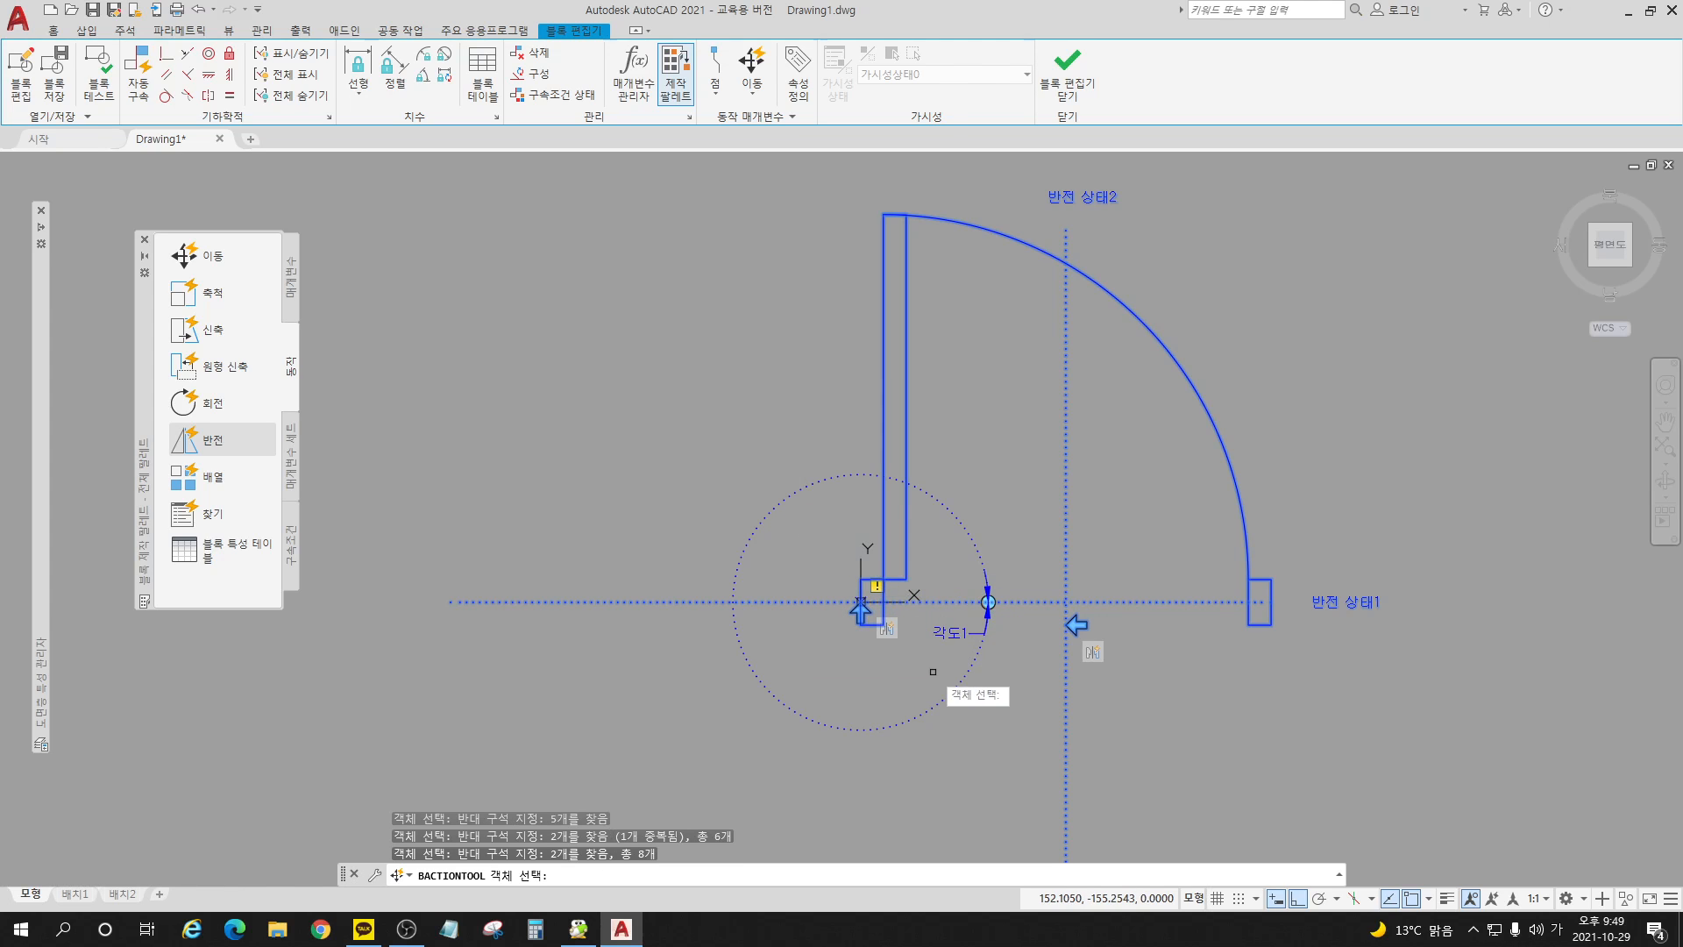
scroll(933, 672, "up", 2)
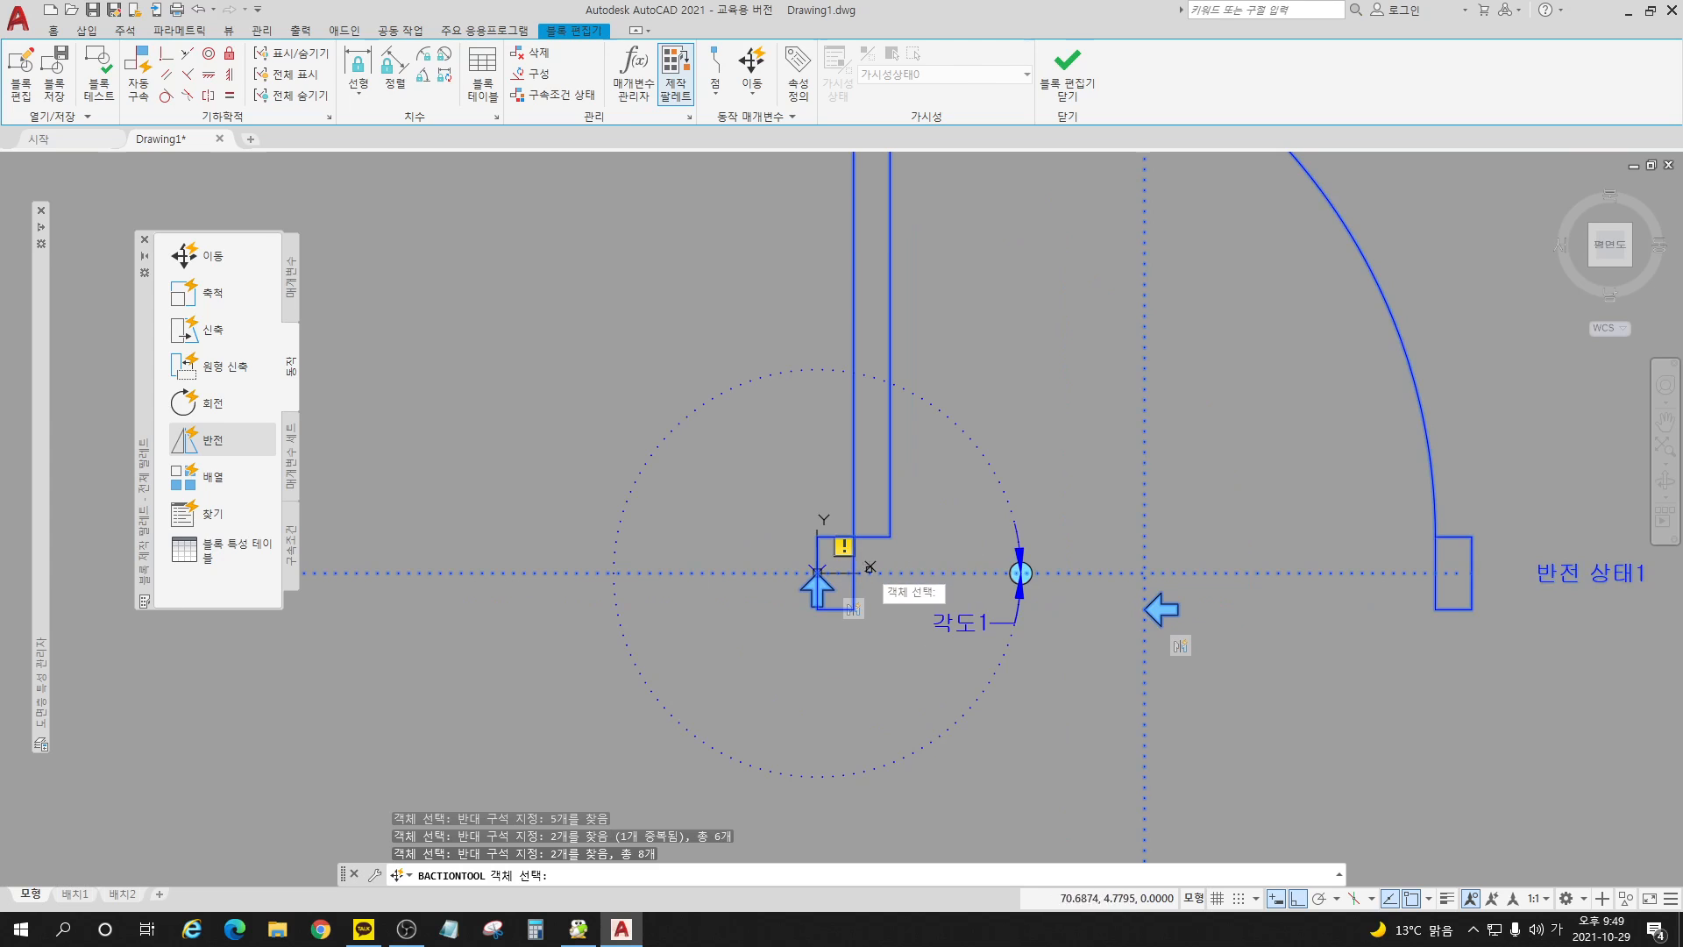
scroll(901, 671, "up", 2)
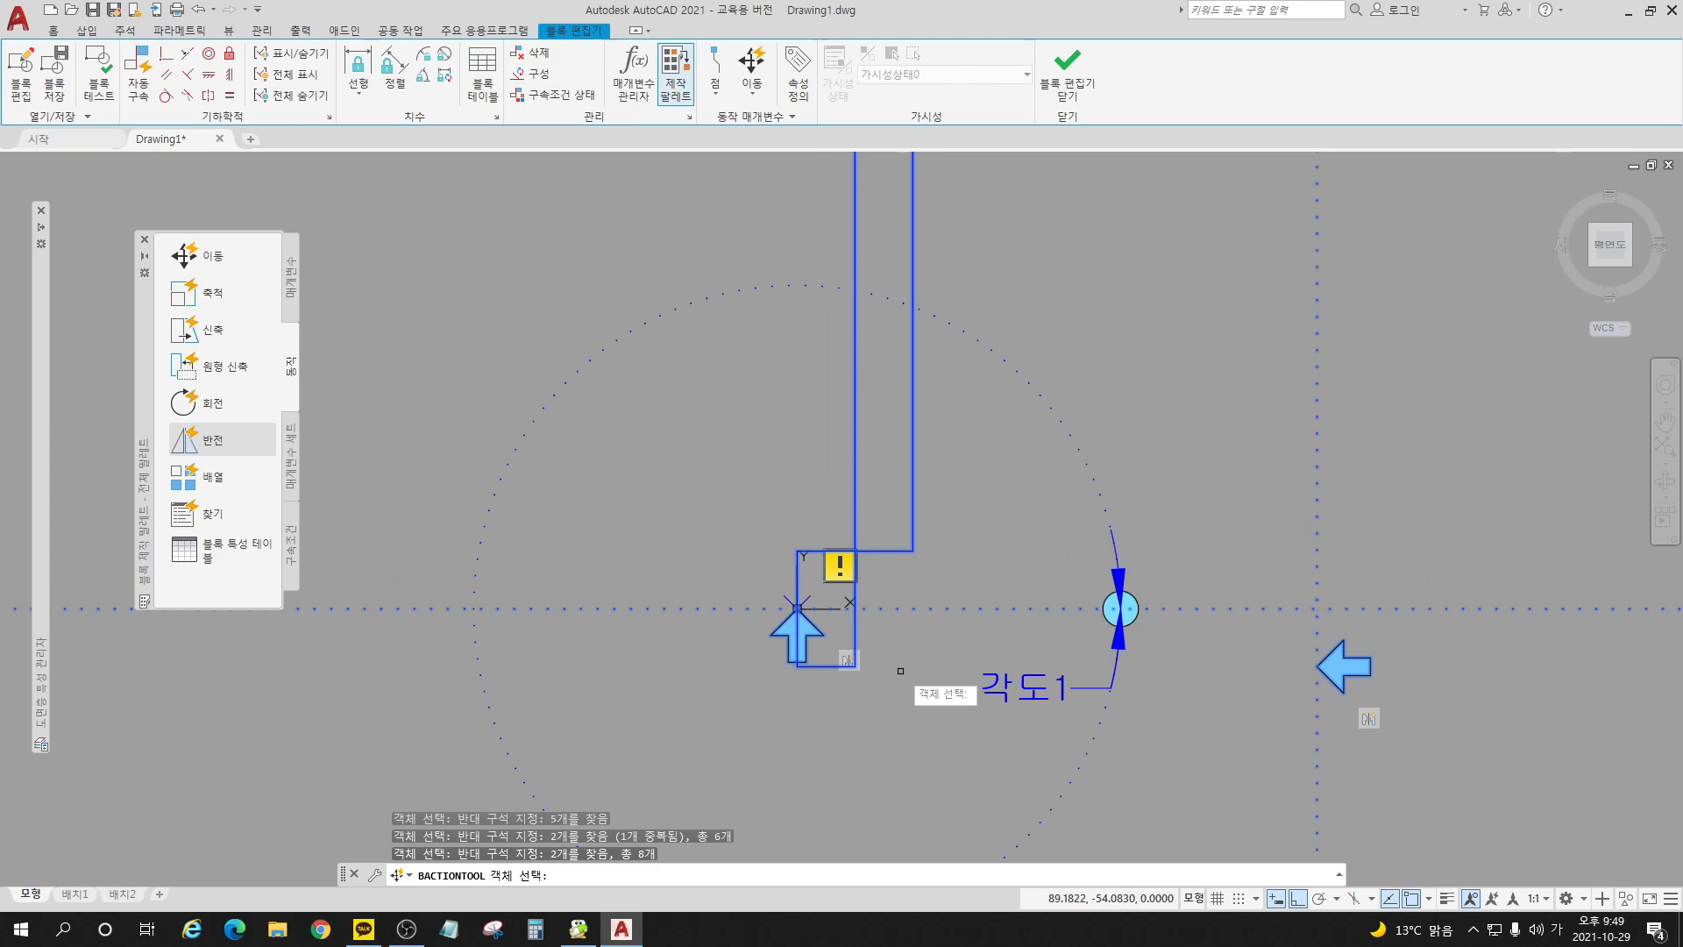
scroll(800, 662, "down", 3)
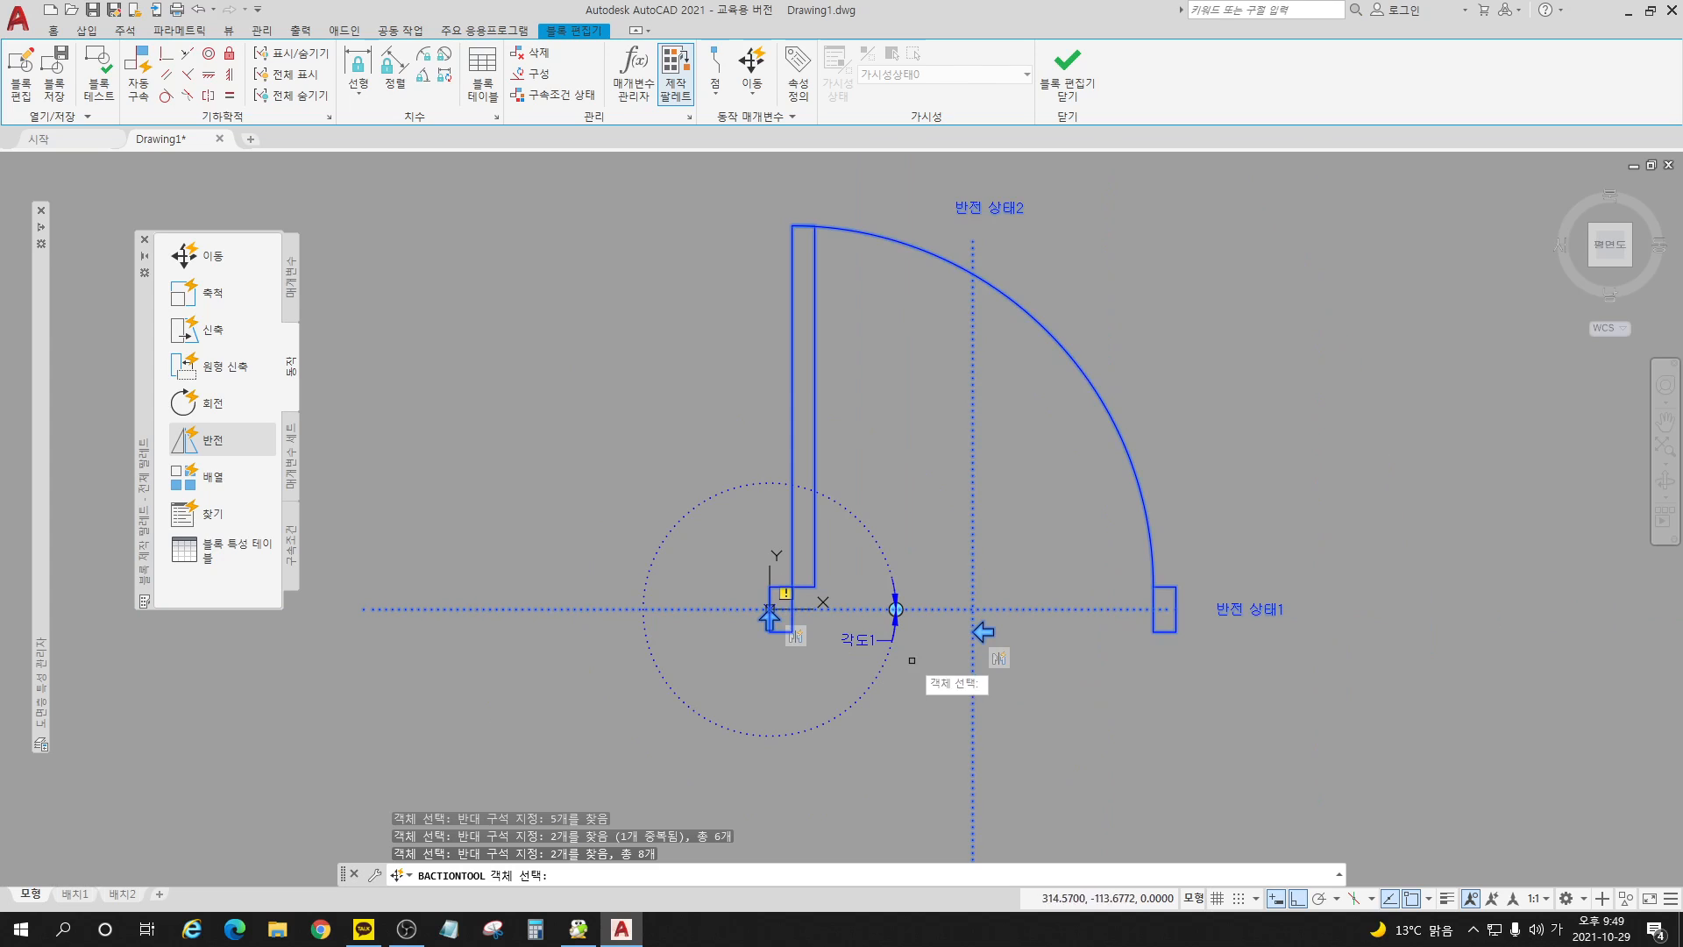
key("Return")
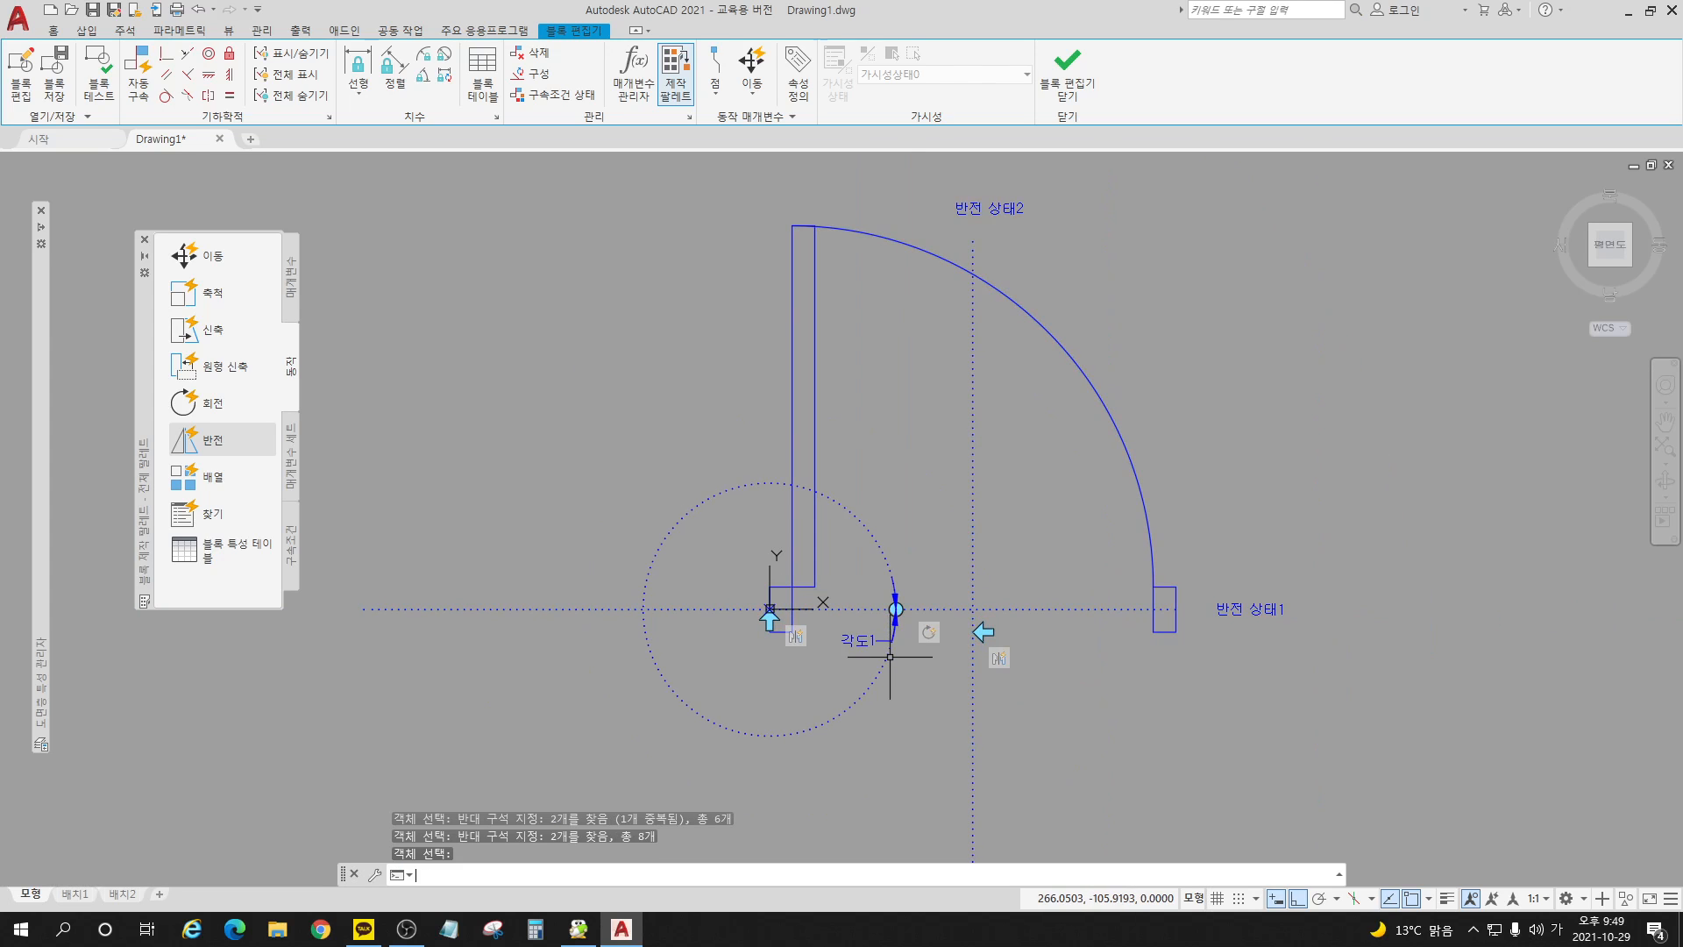
left_click(1070, 74)
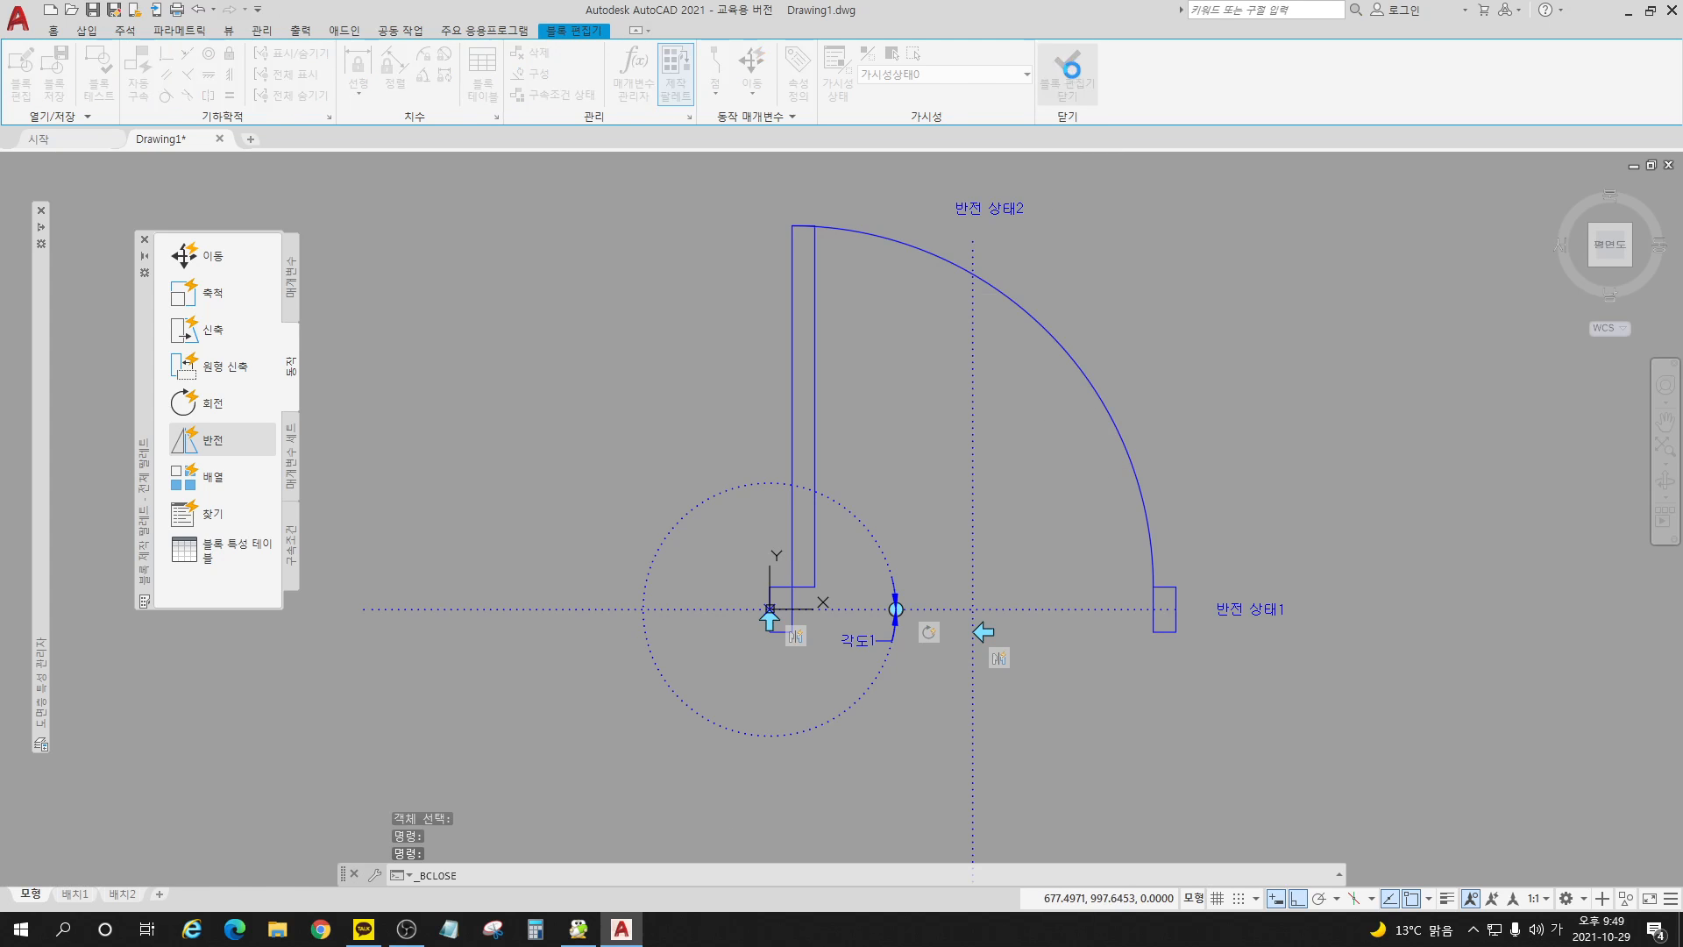
left_click(816, 450)
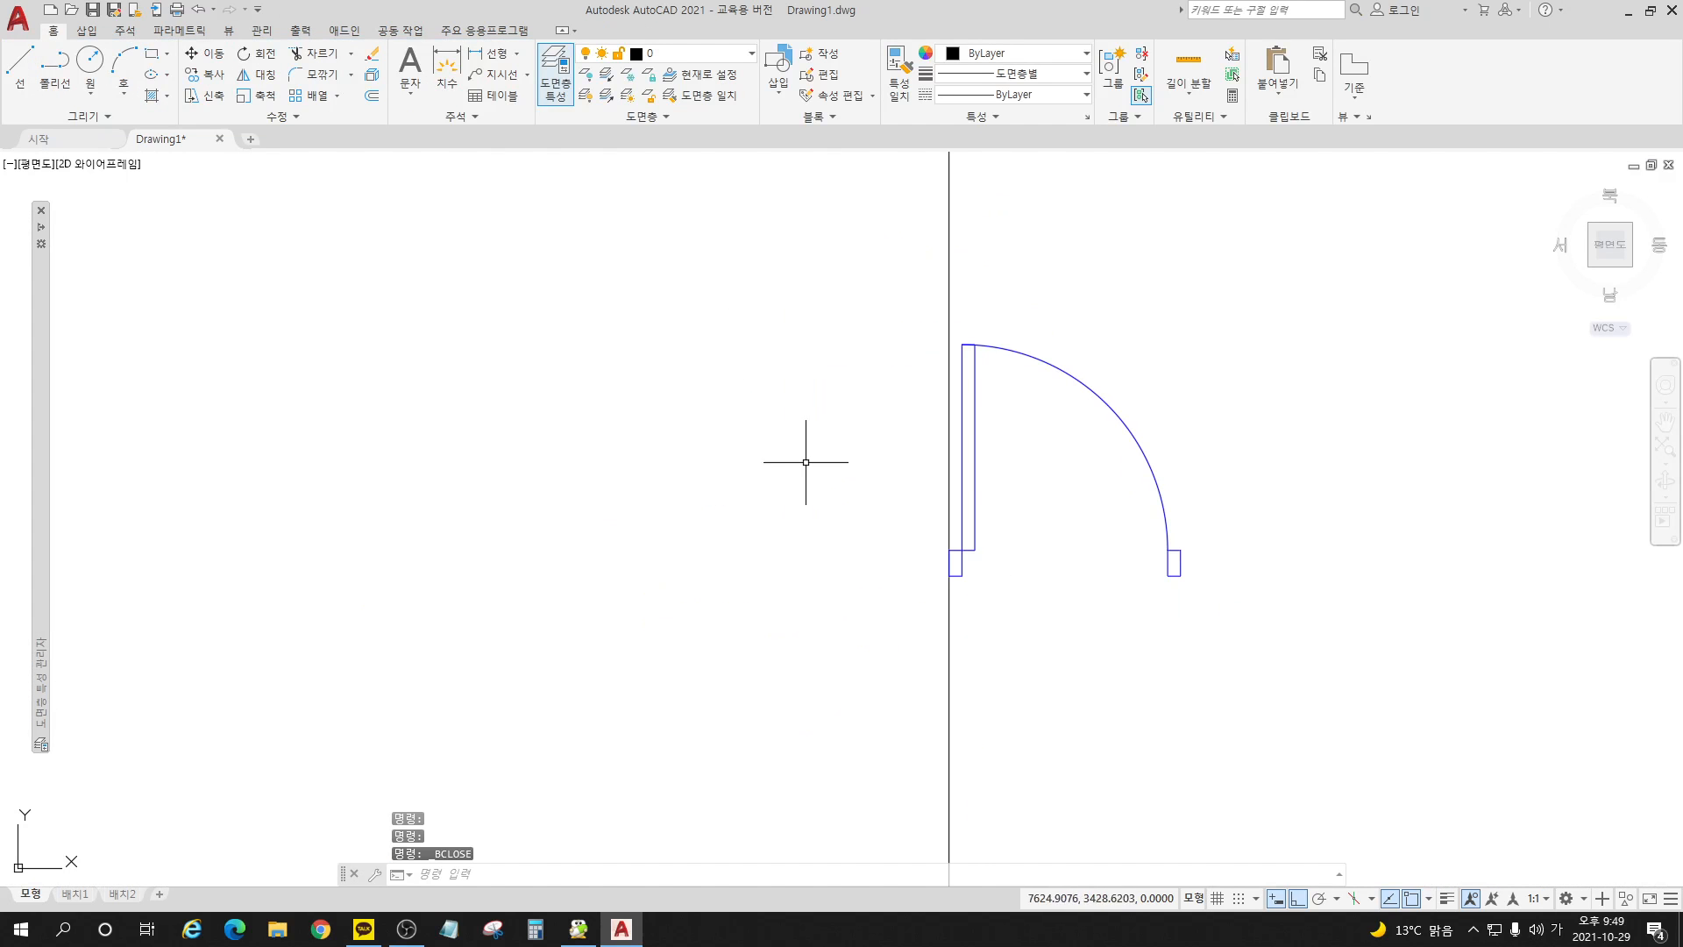
Step: Test both flip grips on the unrotated door block, flipping it horizontally and vertically and restoring it each time
left_click(964, 554)
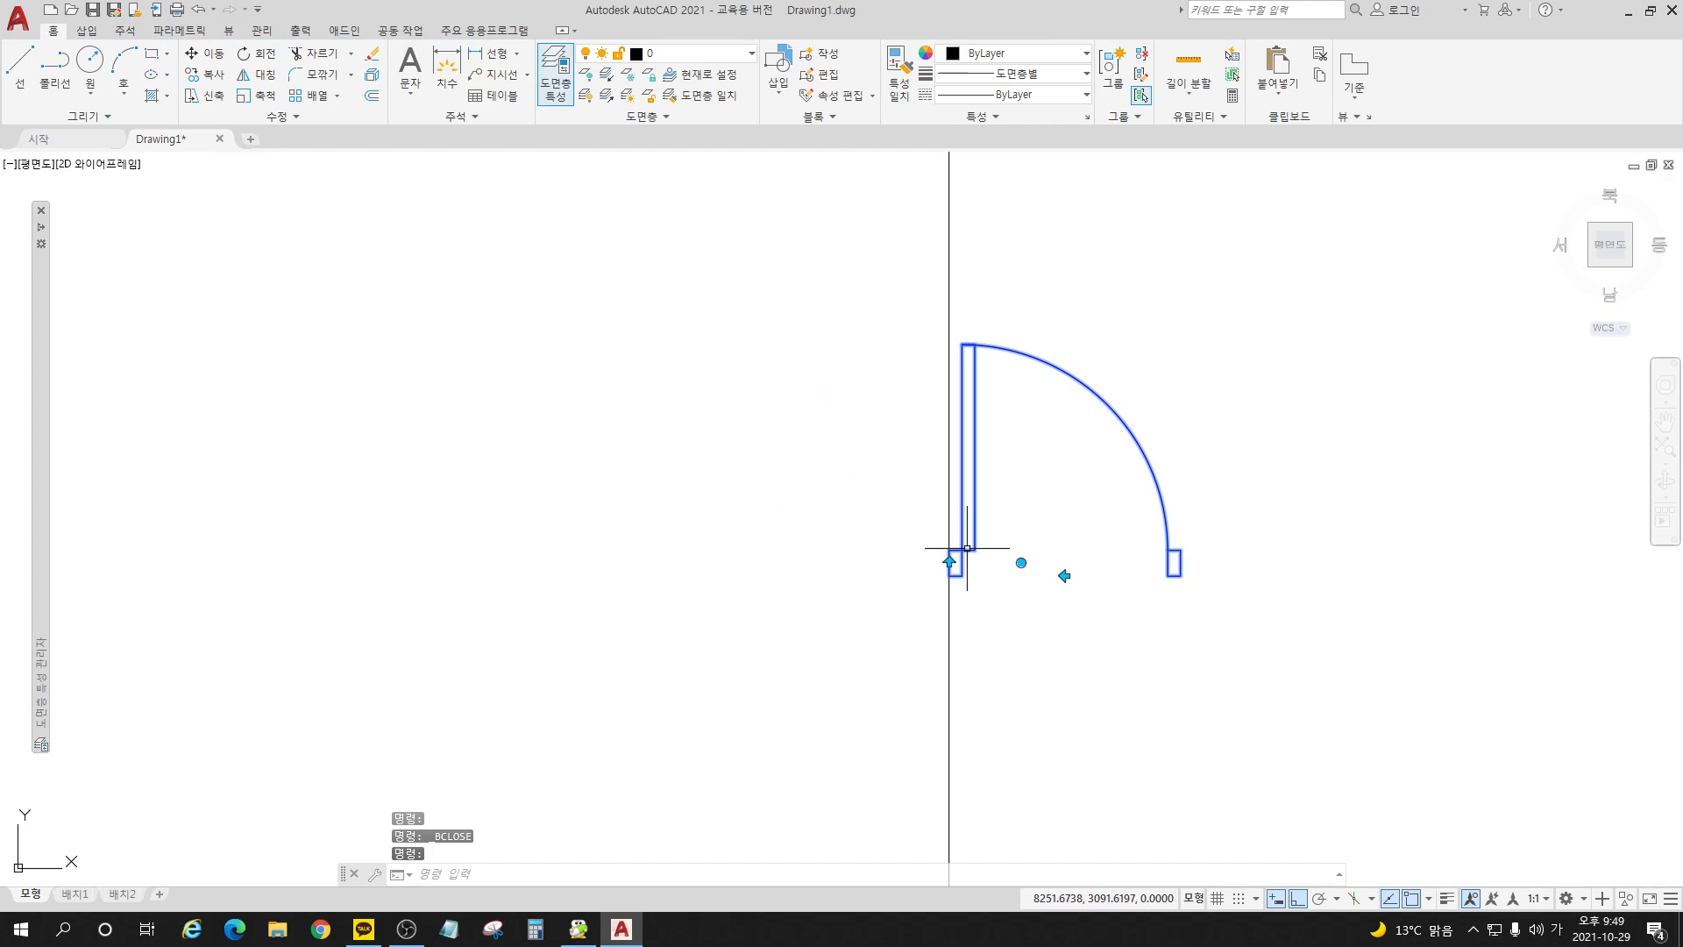
left_click(1065, 575)
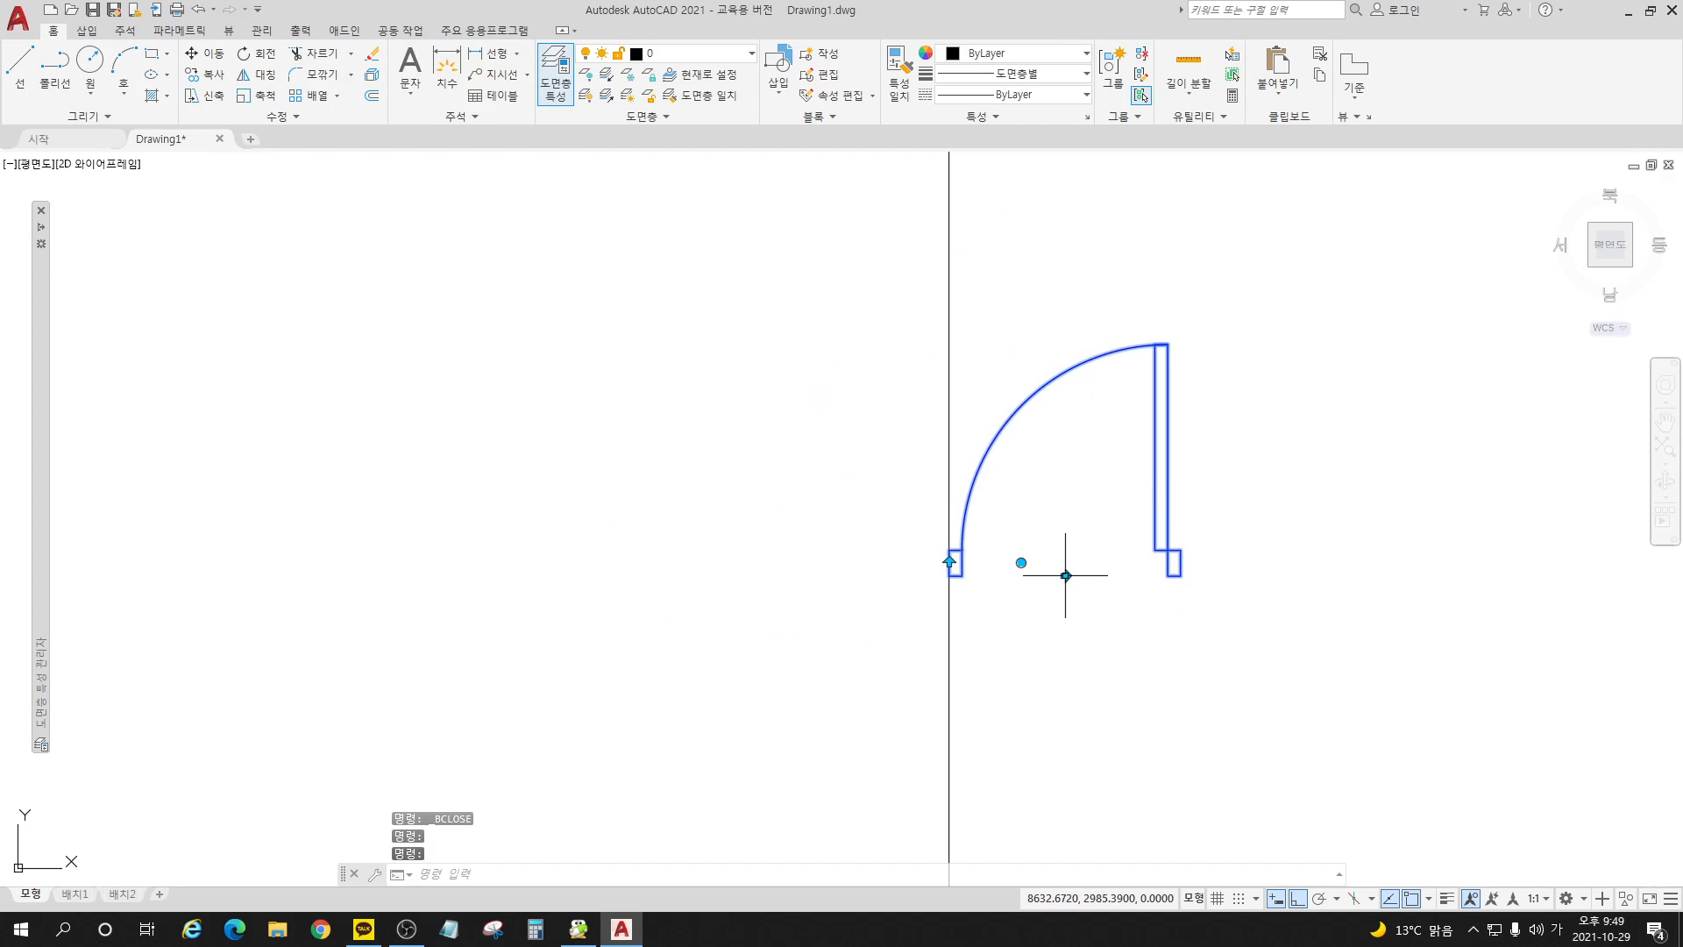
left_click(1065, 575)
left_click(949, 562)
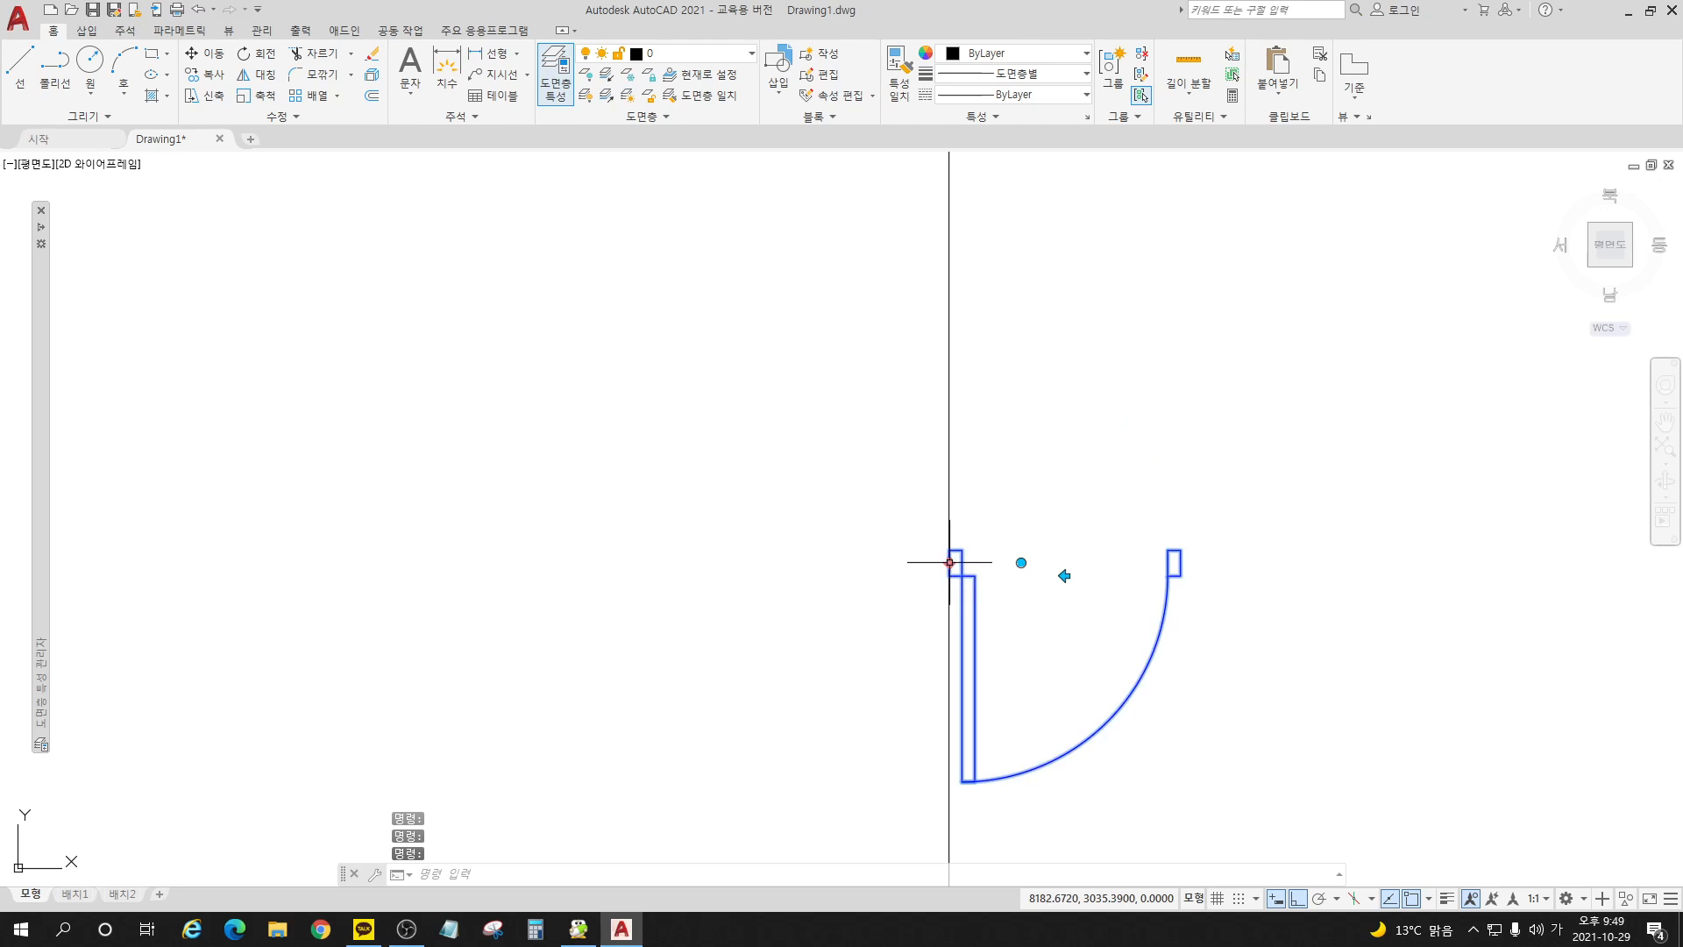
left_click(950, 562)
Step: Rotate the door block 90° counterclockwise with its rotation grip, switching Ortho off and back on for the final angle
left_click(1021, 562)
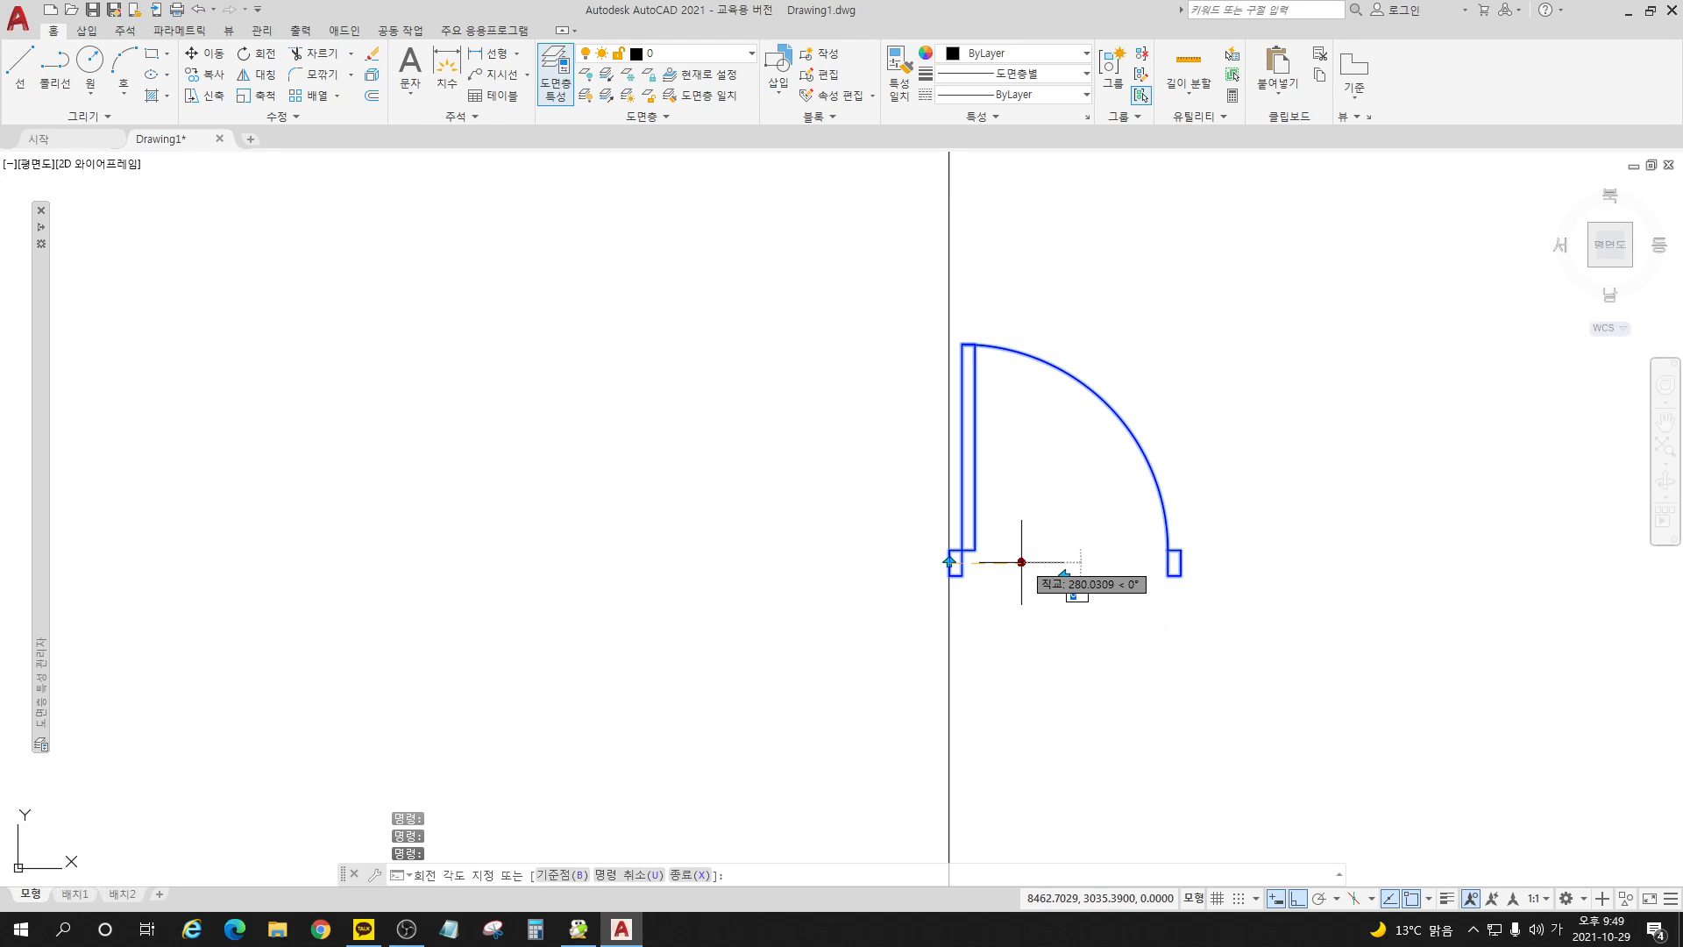
key("space")
key("space")
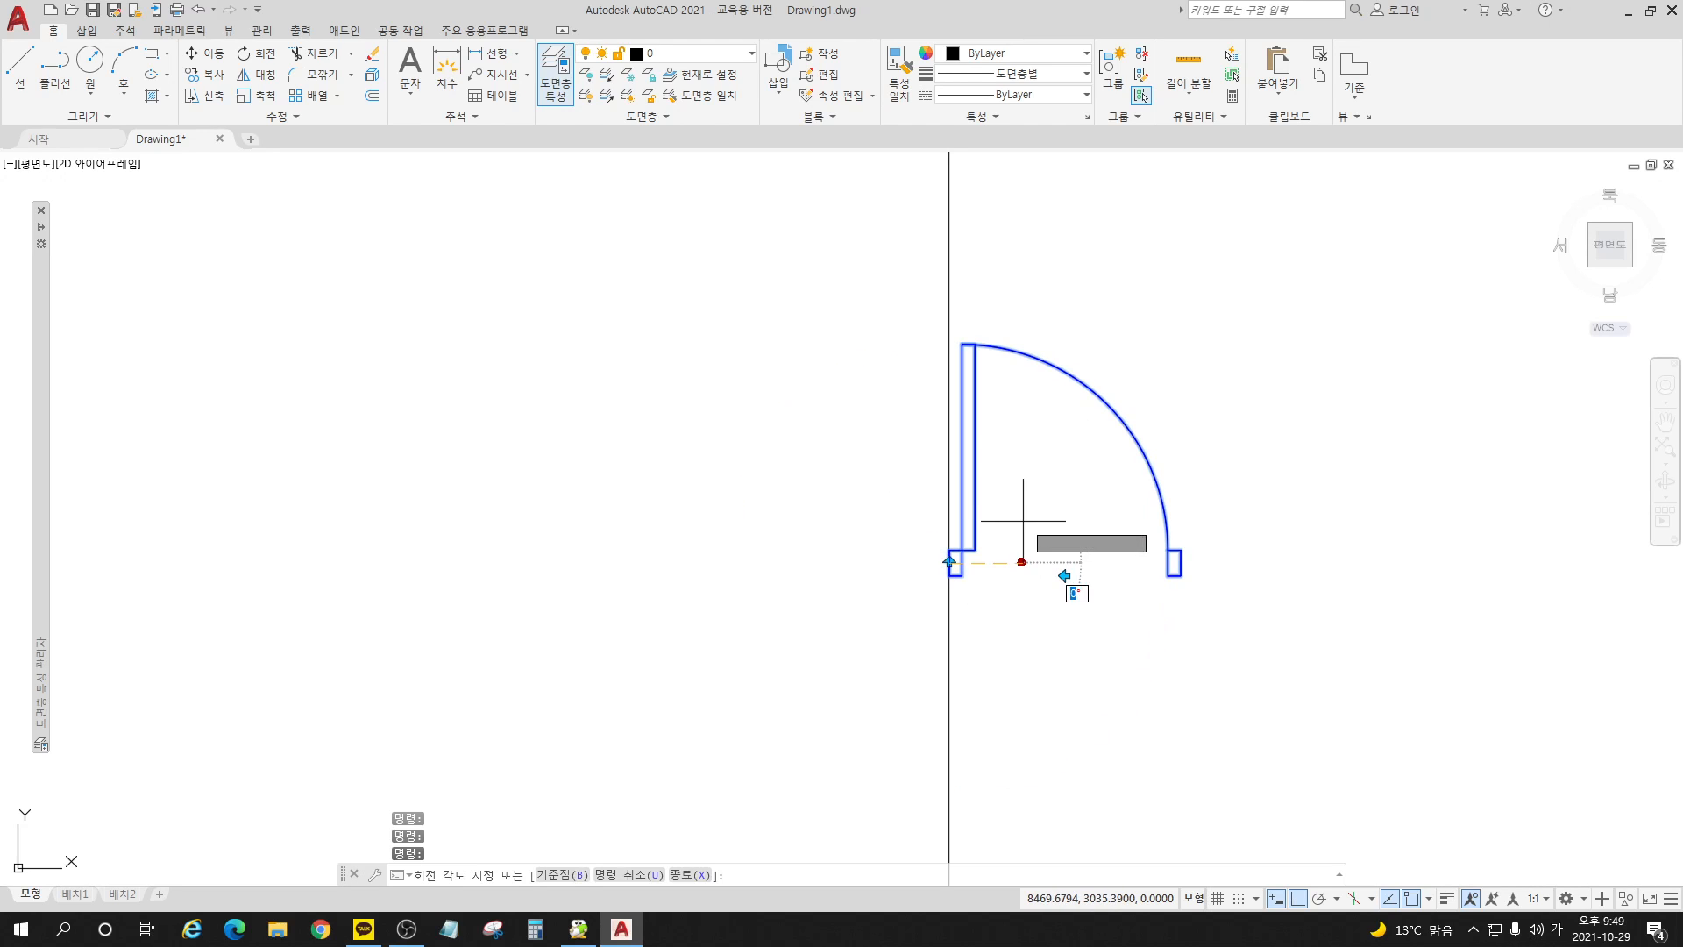
key("F8")
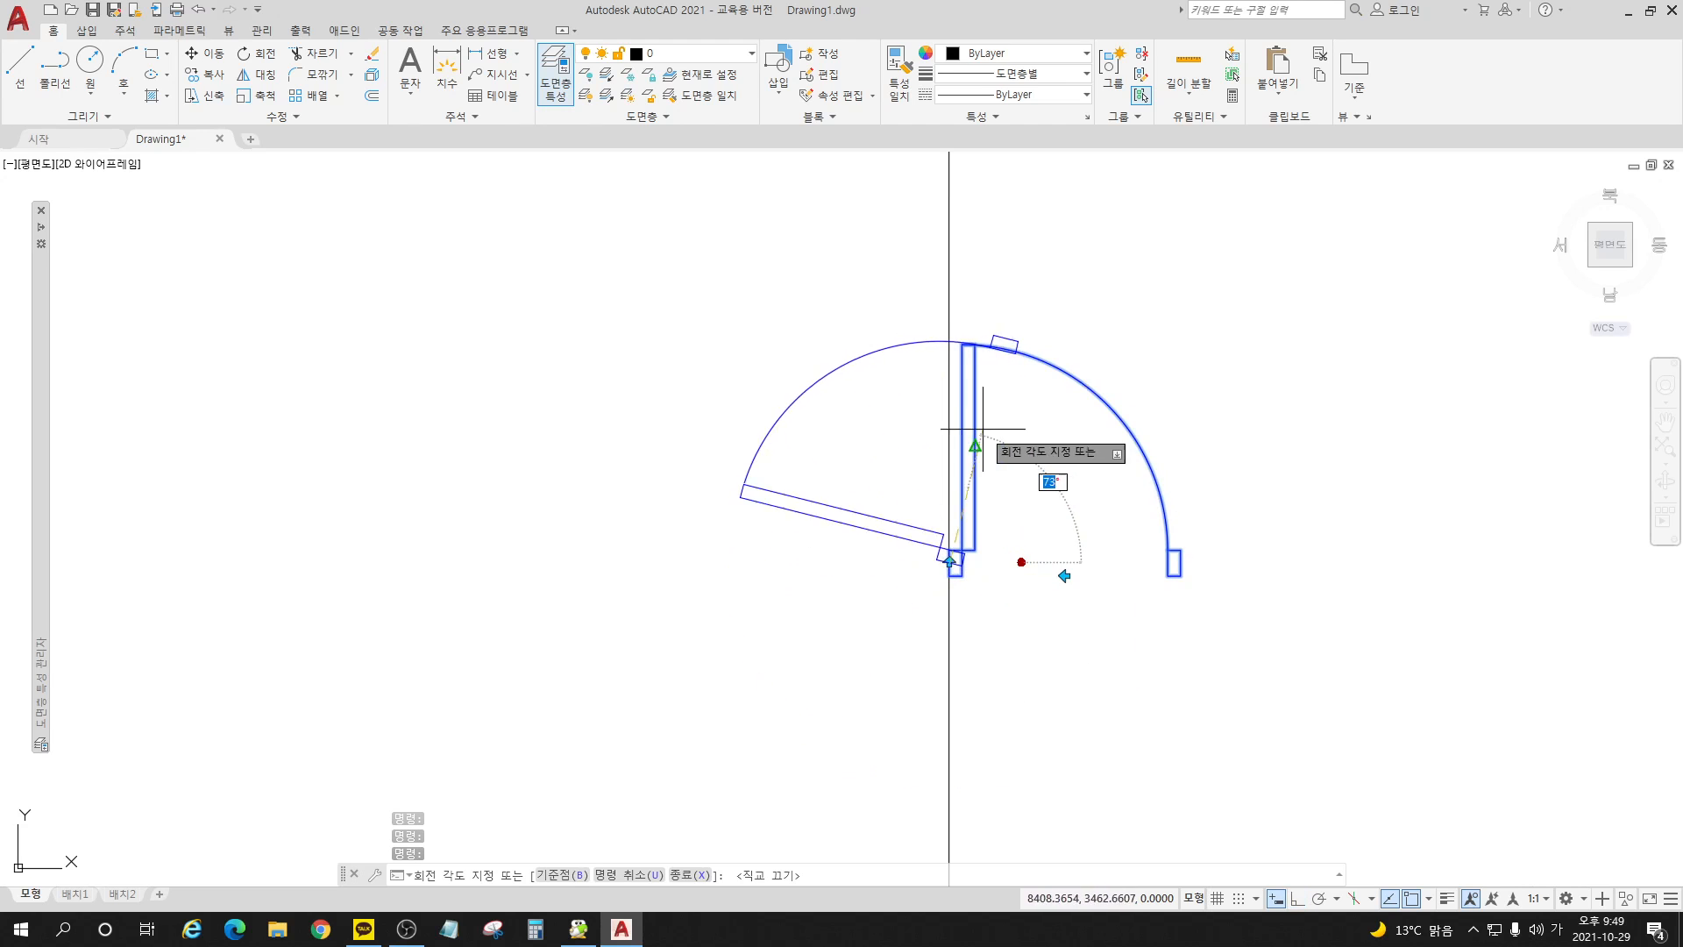
key("F8")
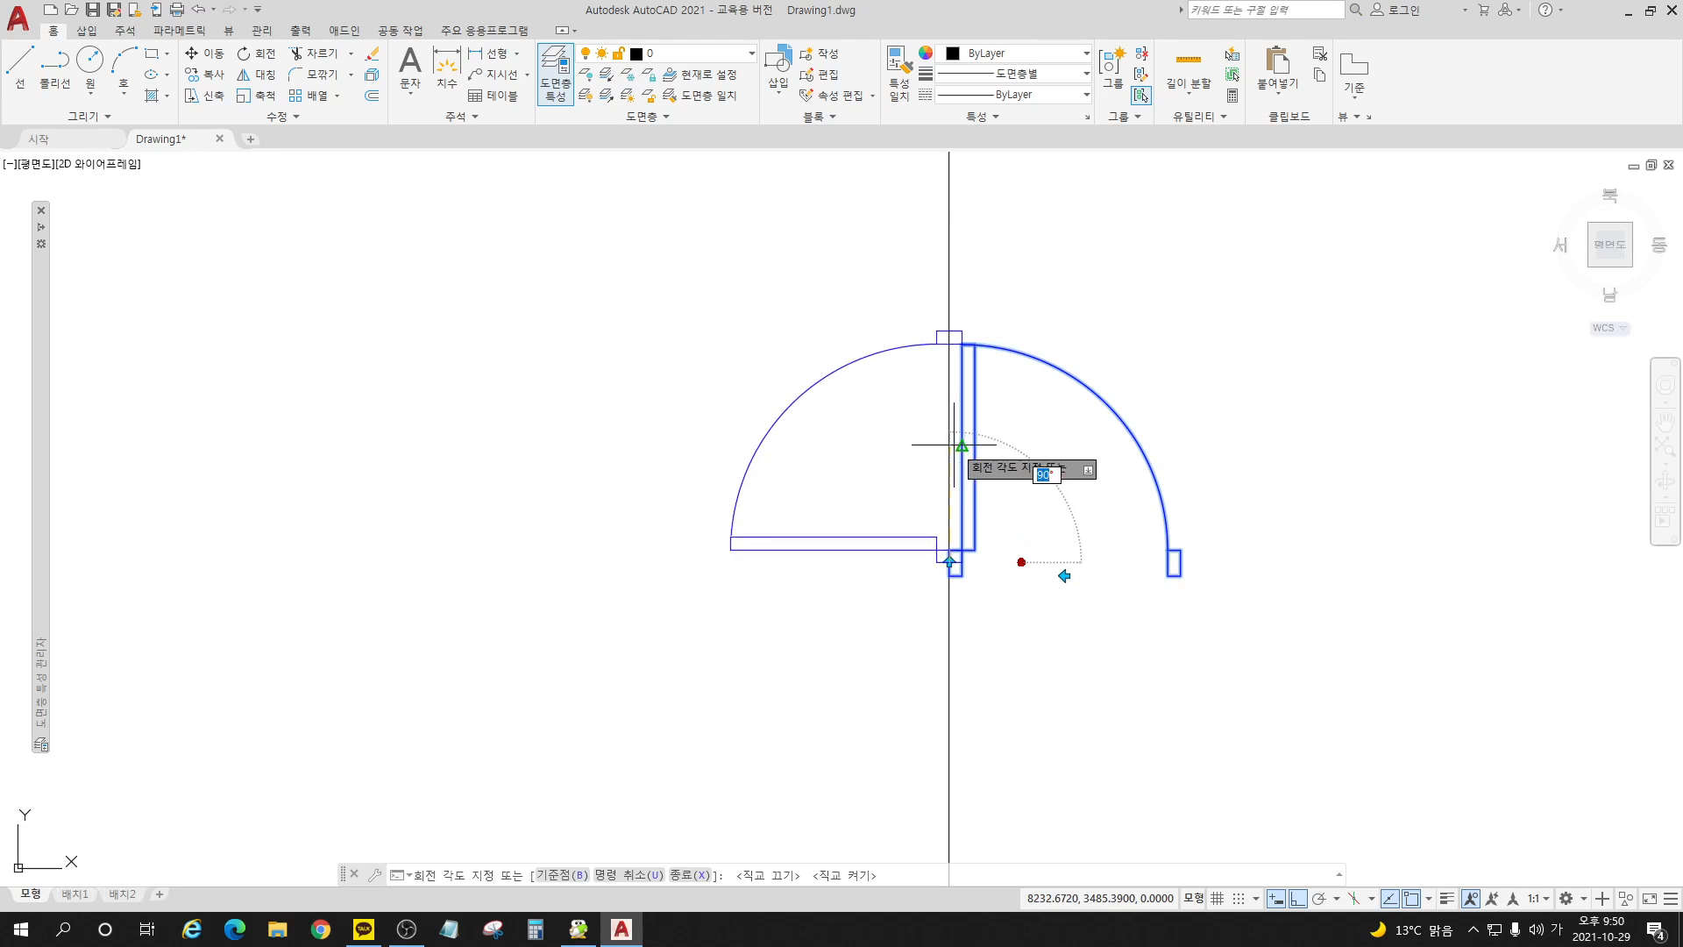
key("Escape")
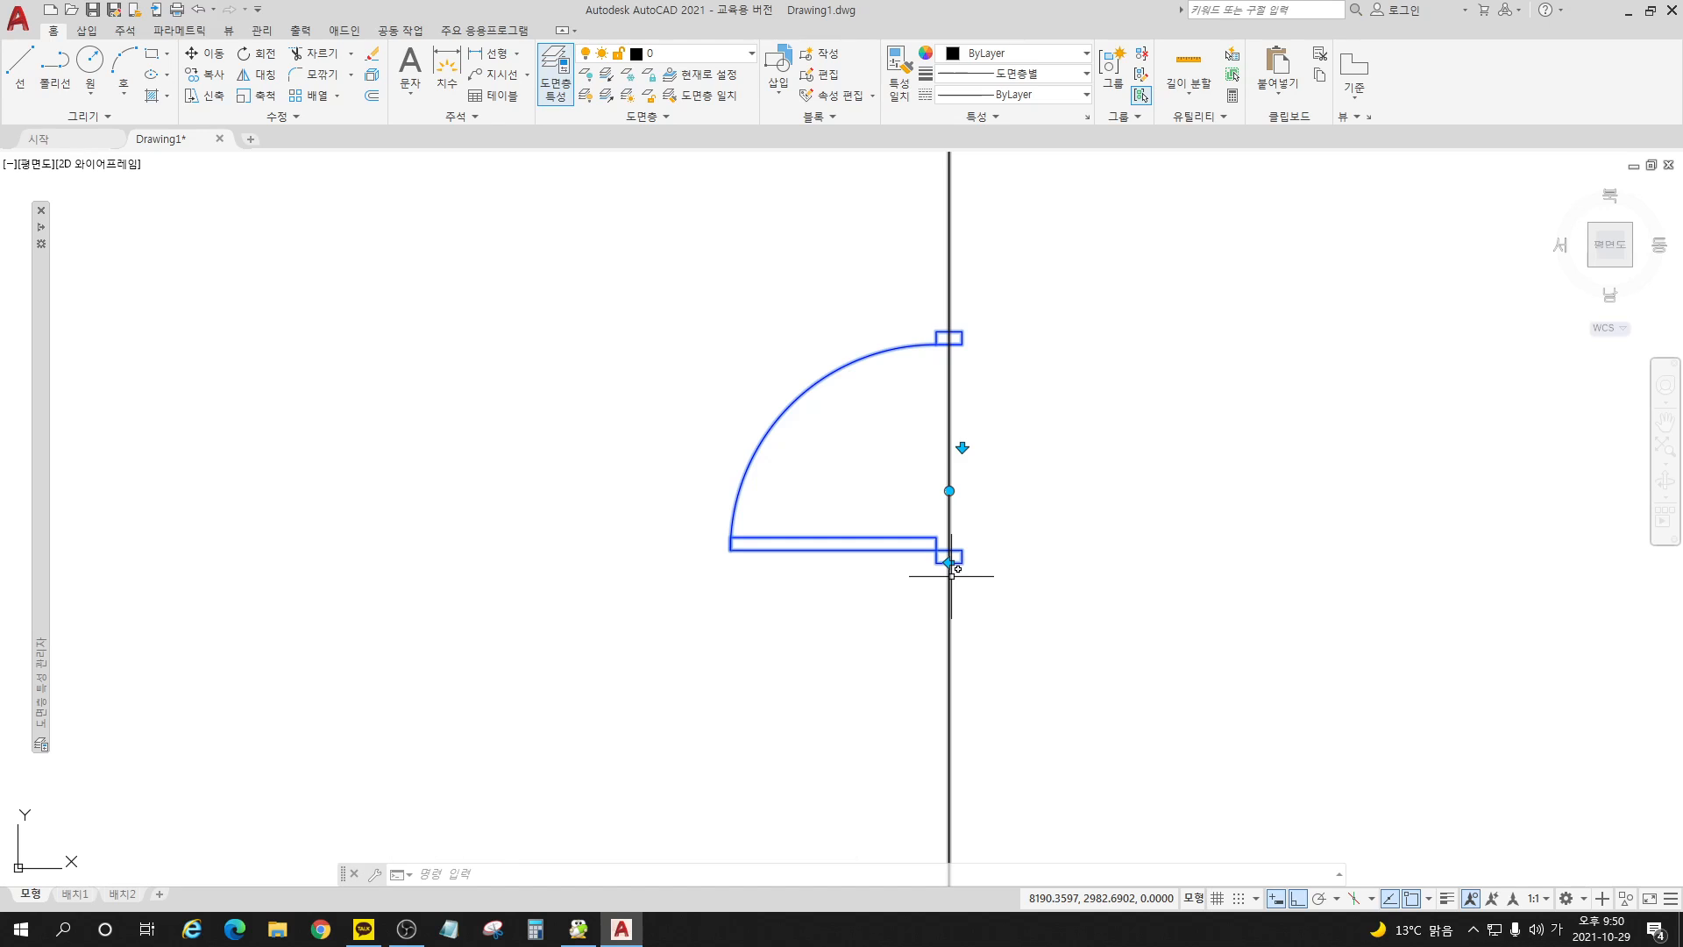
Step: Test both flip grips repeatedly on the door block rotated 90°, restoring its hinge side and swing side each time
left_click(961, 447)
left_click(961, 445)
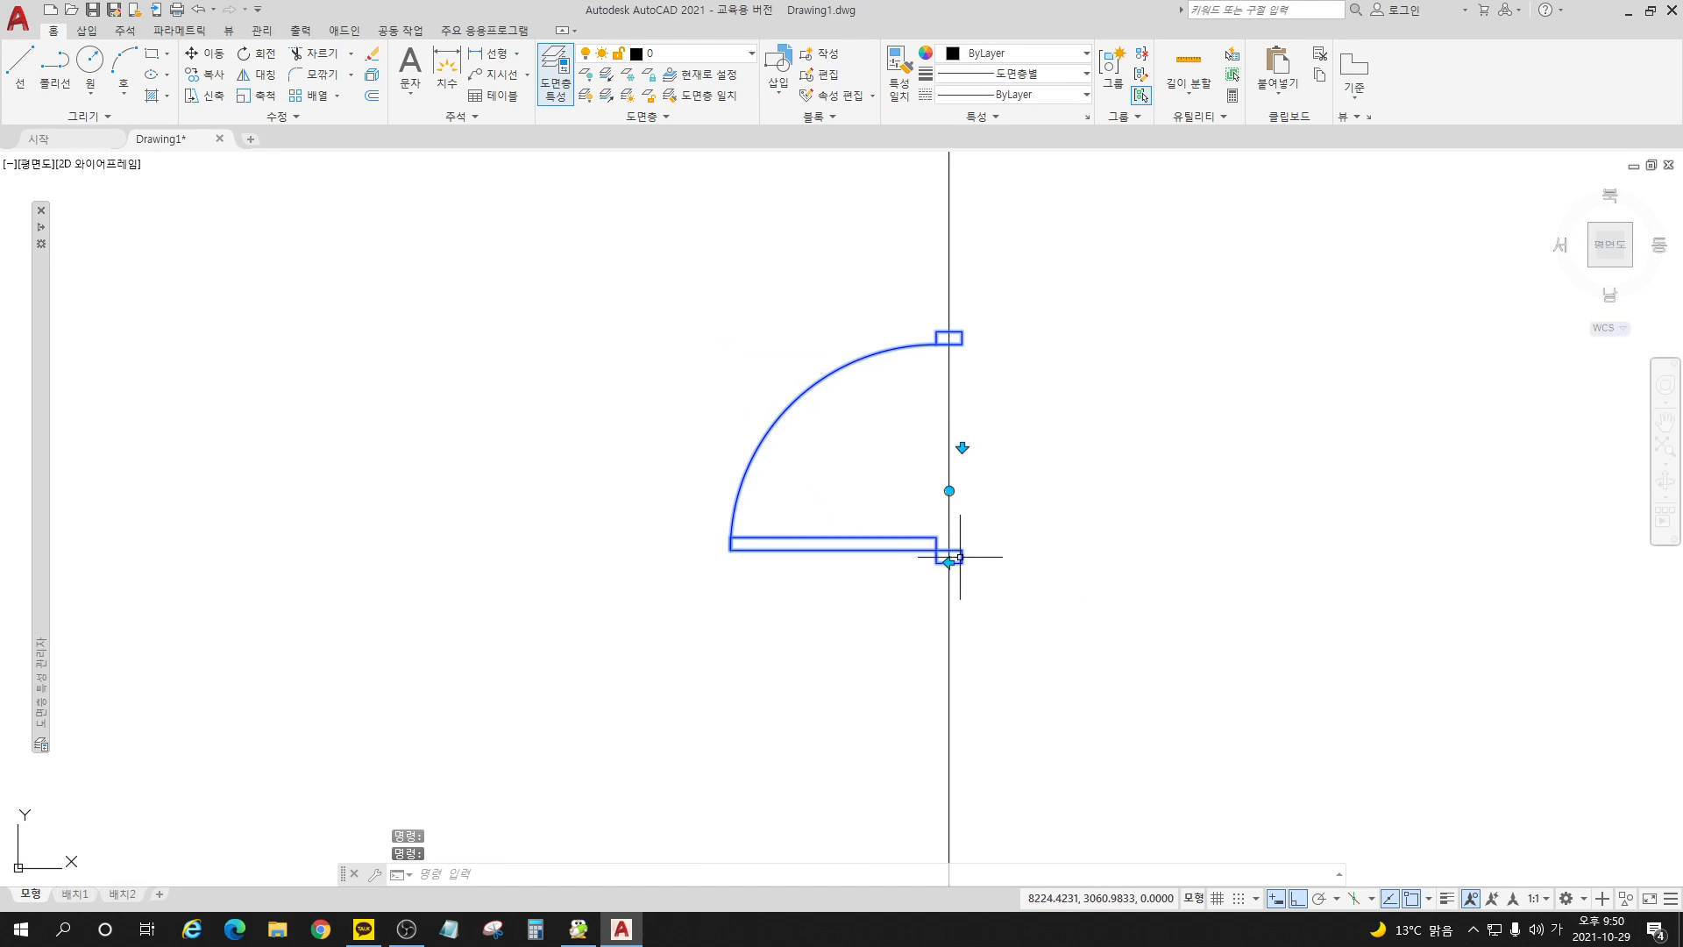
left_click(950, 562)
left_click(949, 562)
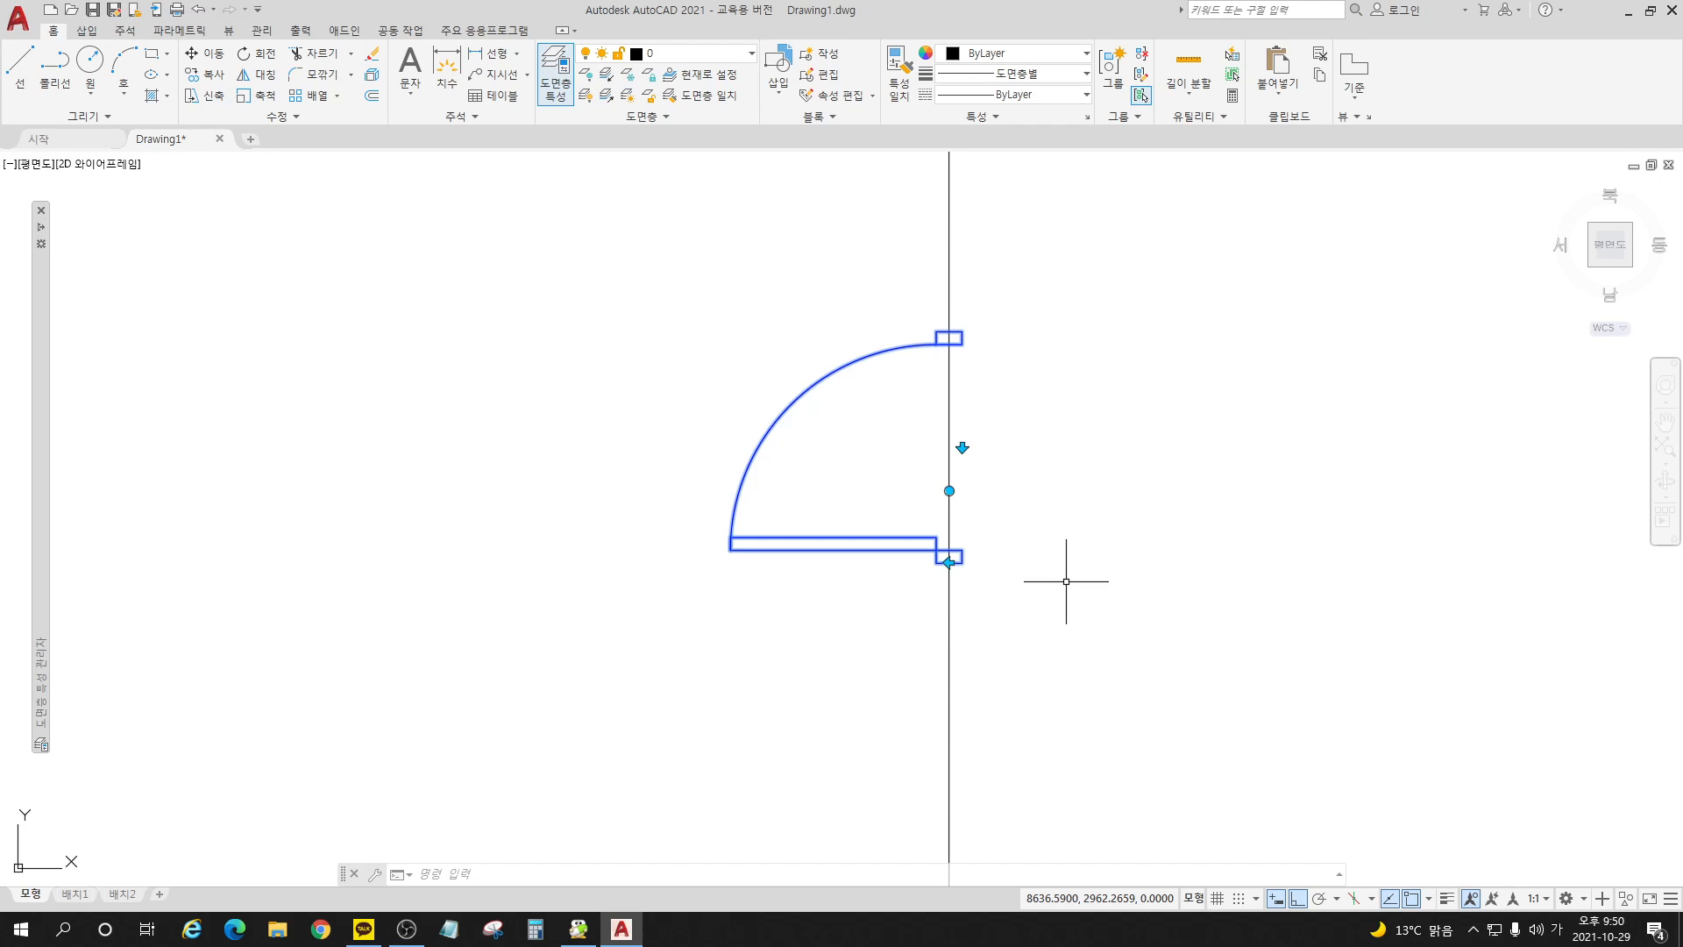
left_click(962, 447)
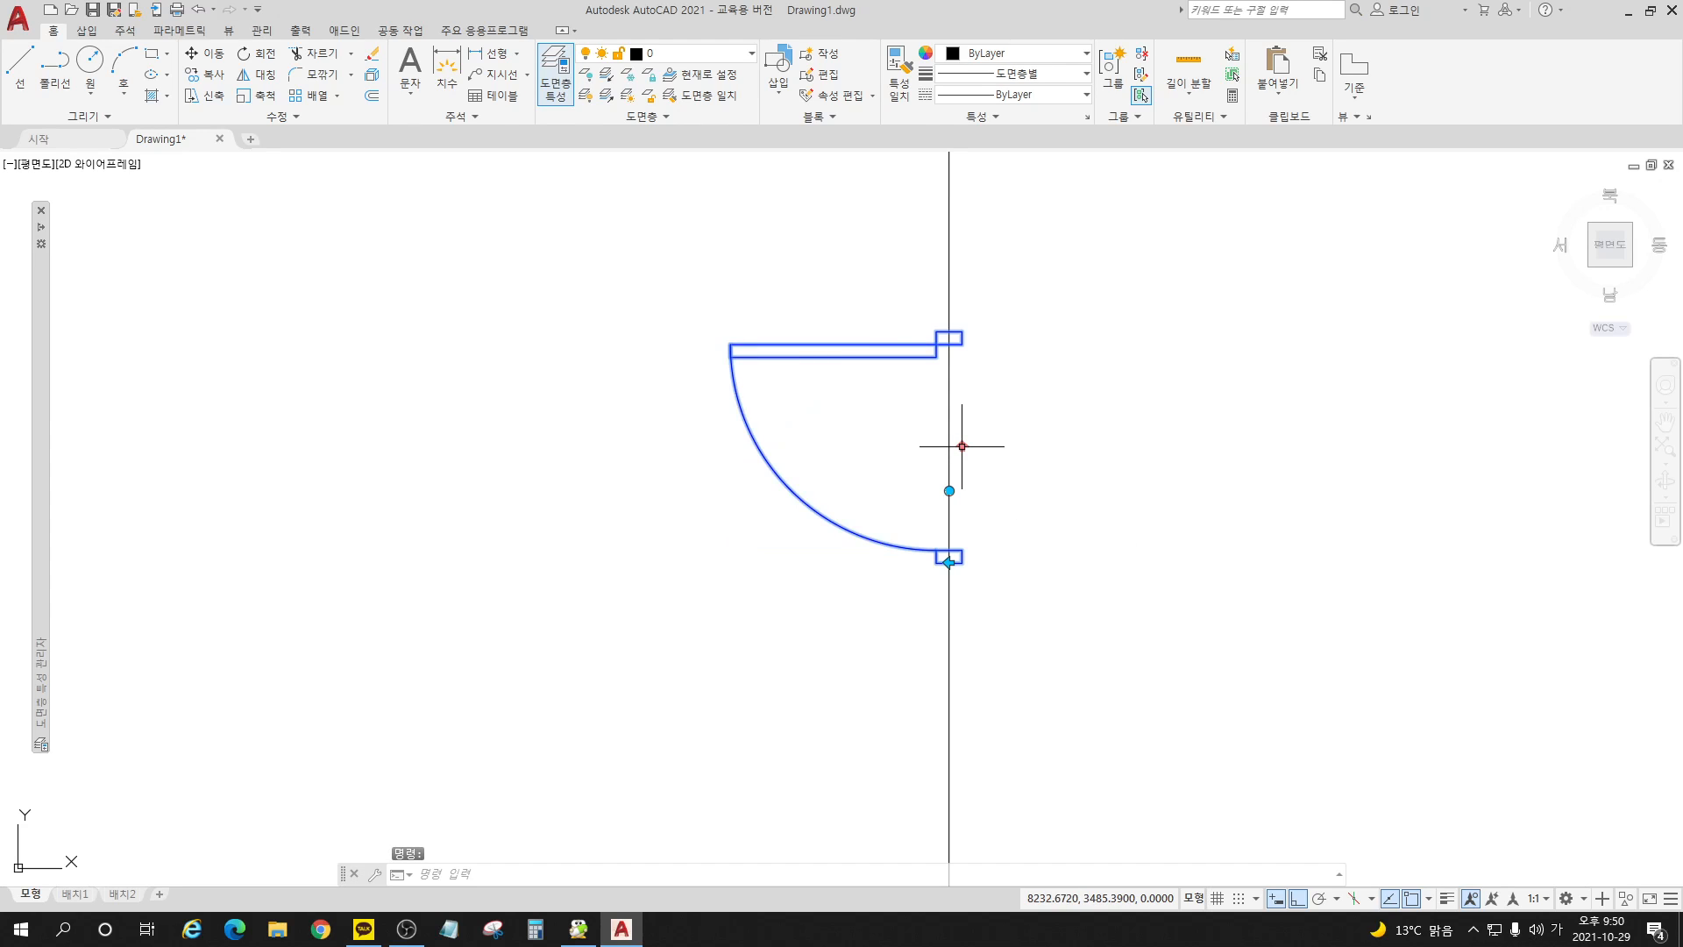
left_click(962, 447)
left_click(950, 562)
left_click(949, 563)
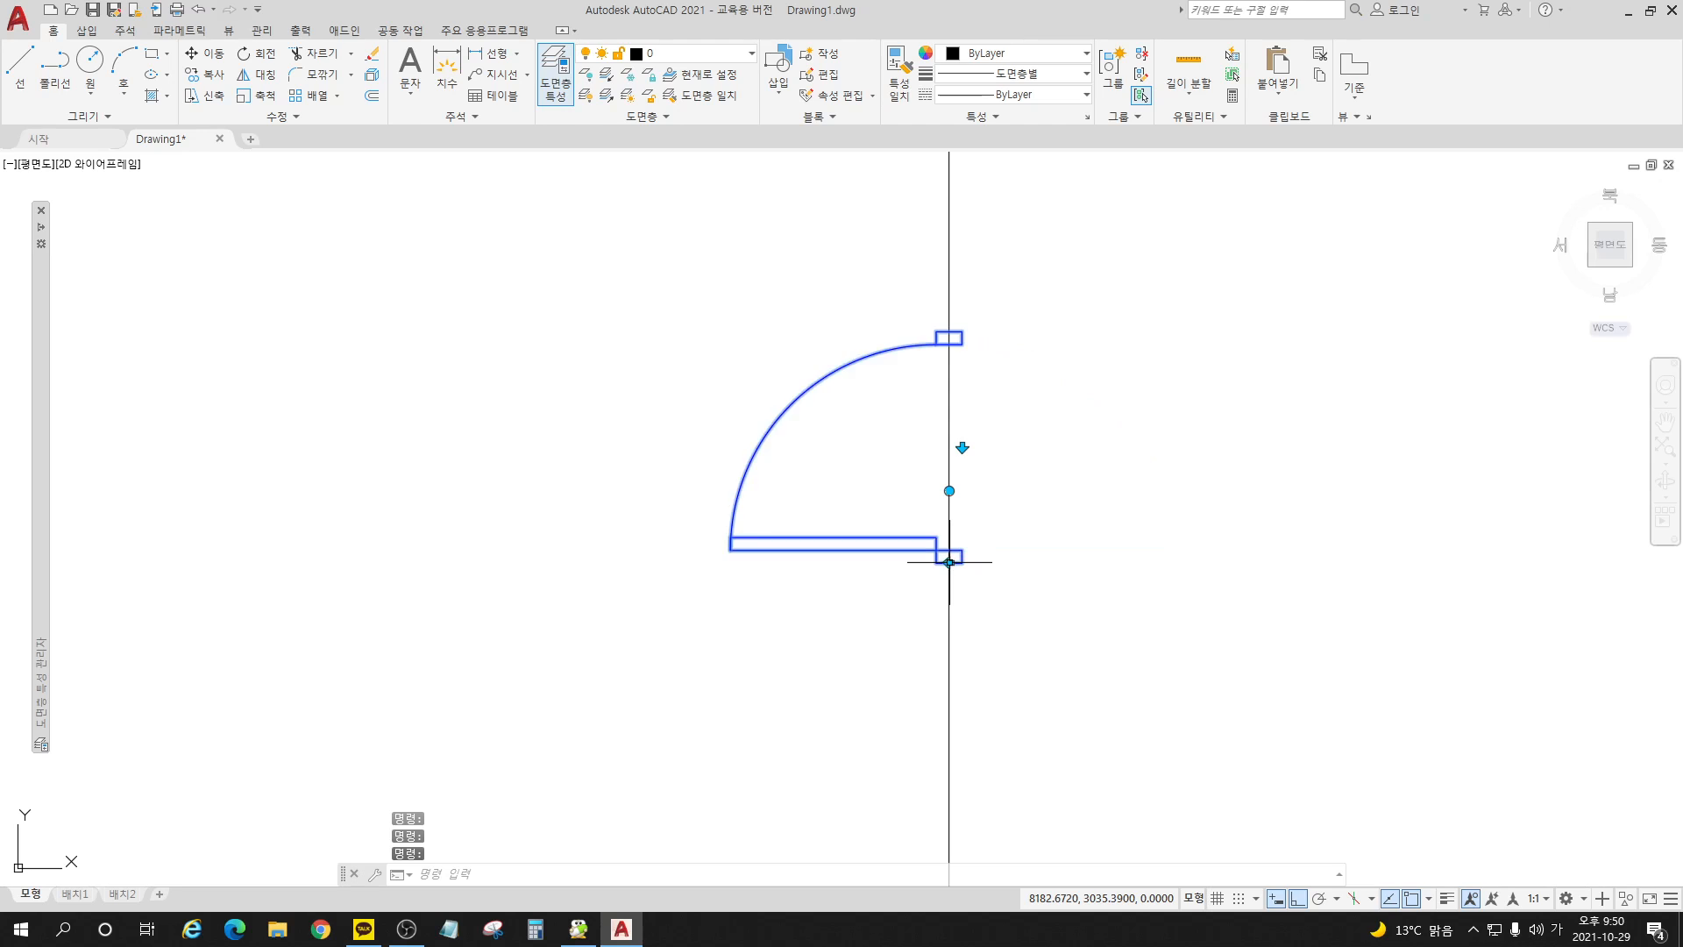
Step: Rotate the door block back to 0° with its rotation grip
left_click(949, 490)
key("space")
key("space")
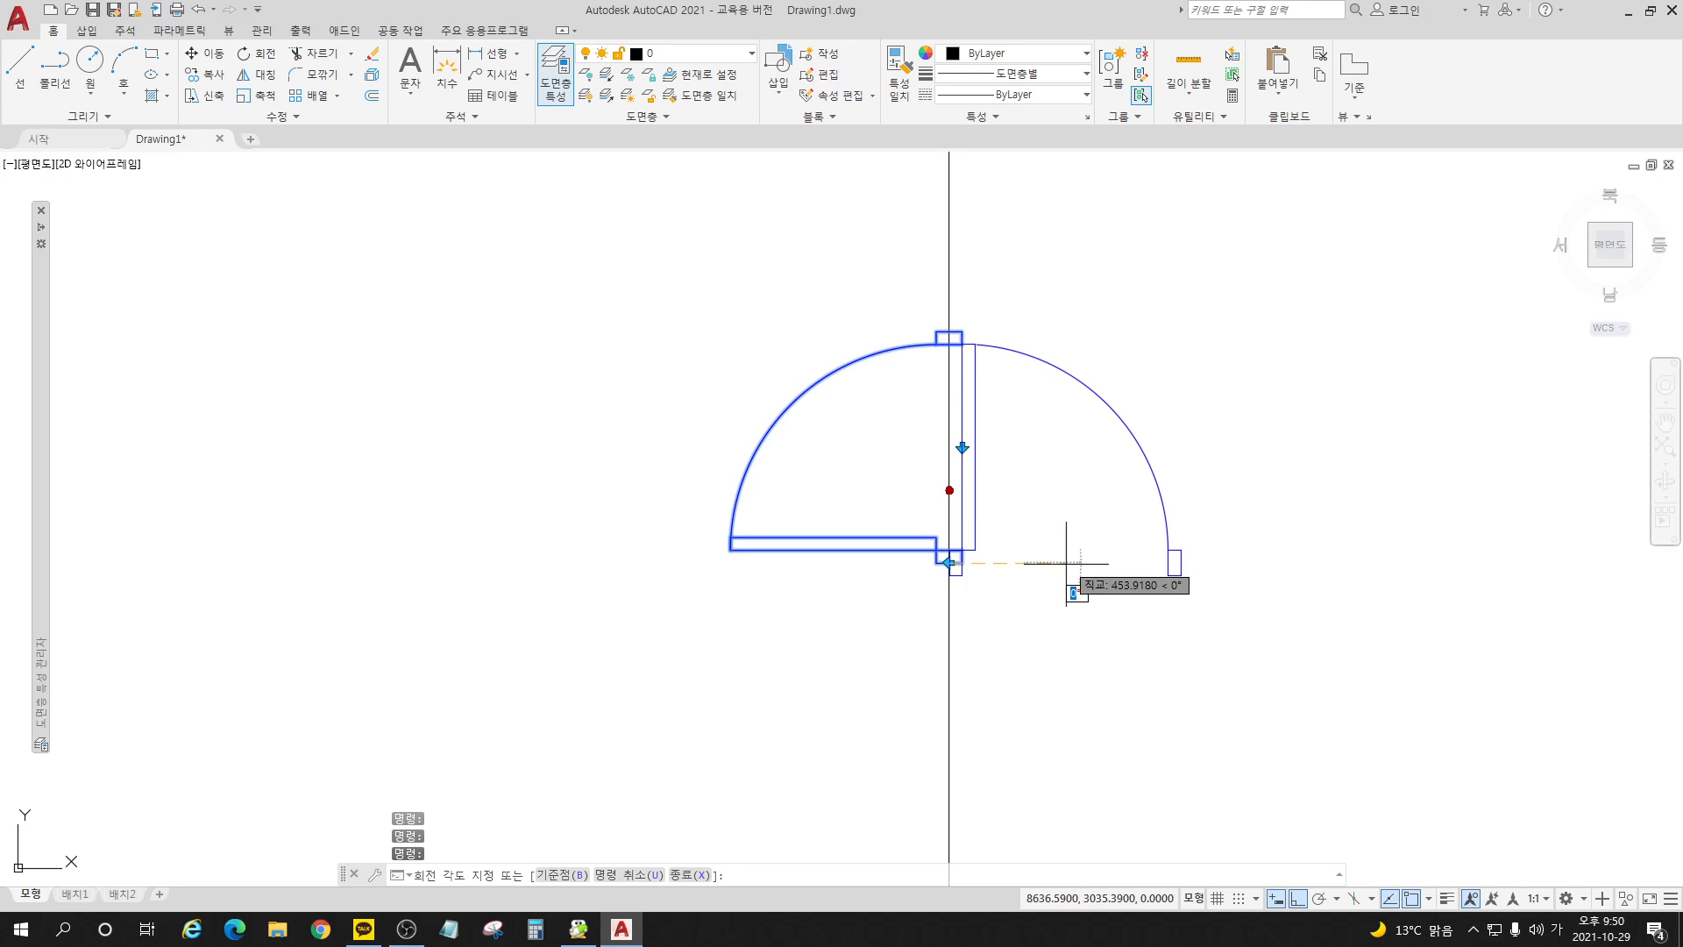
left_click(1066, 564)
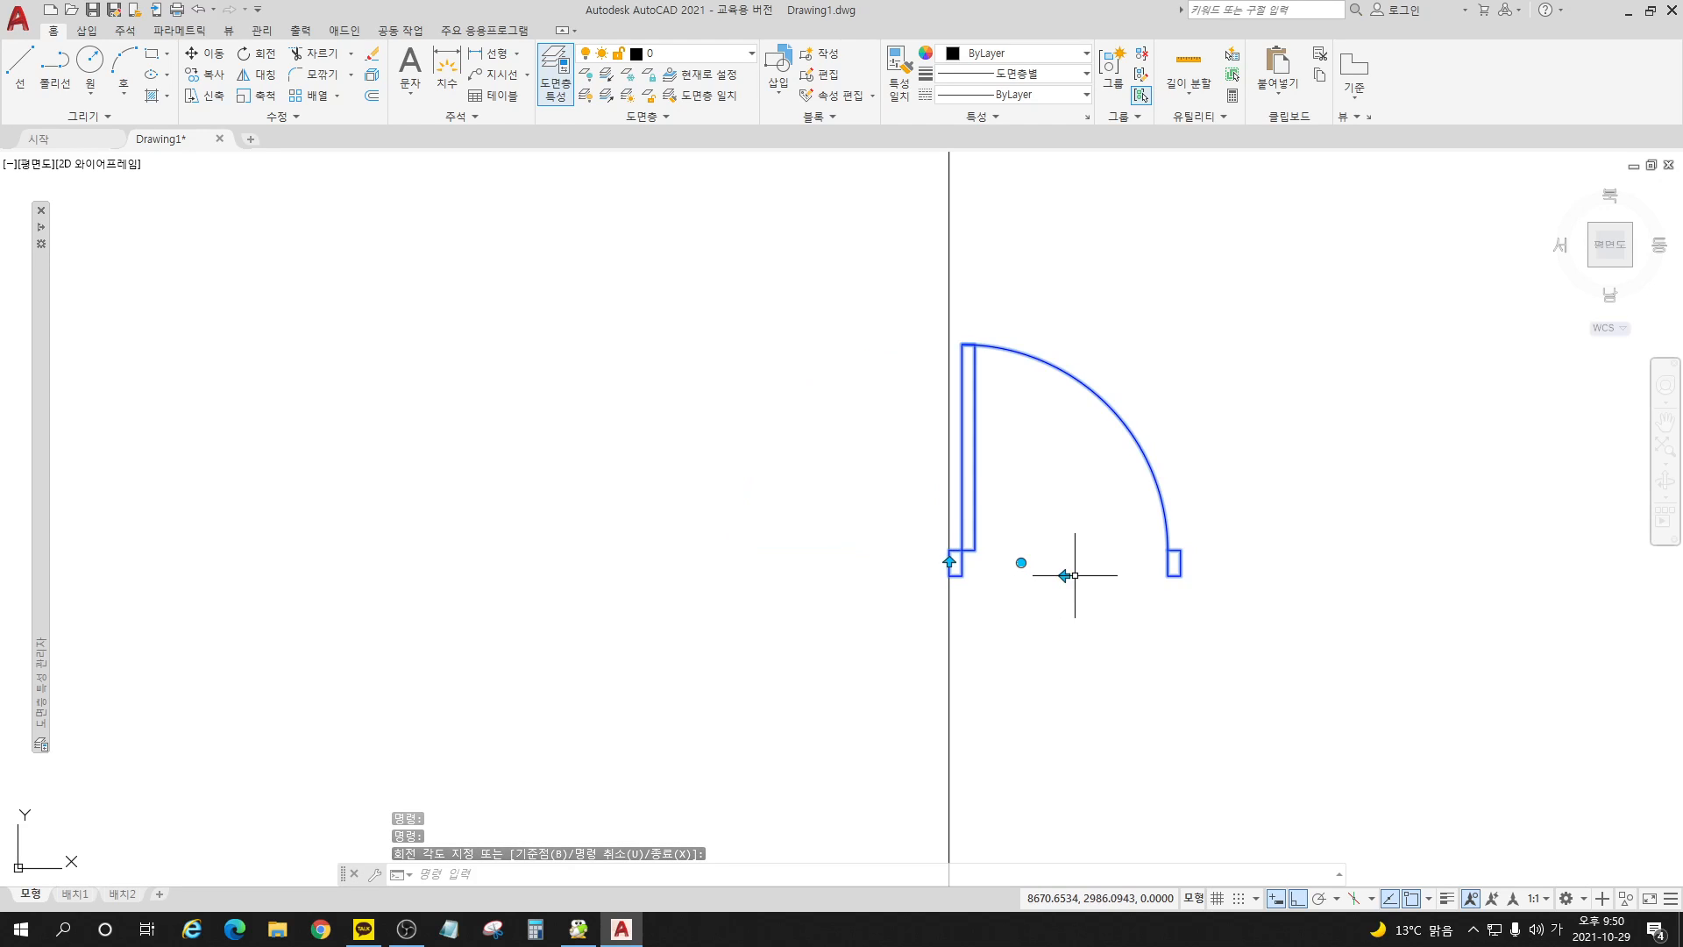
Step: Test the horizontal and vertical flips on the door block at 0°, restoring both, and flip it horizontally once more
left_click(1064, 575)
left_click(1065, 575)
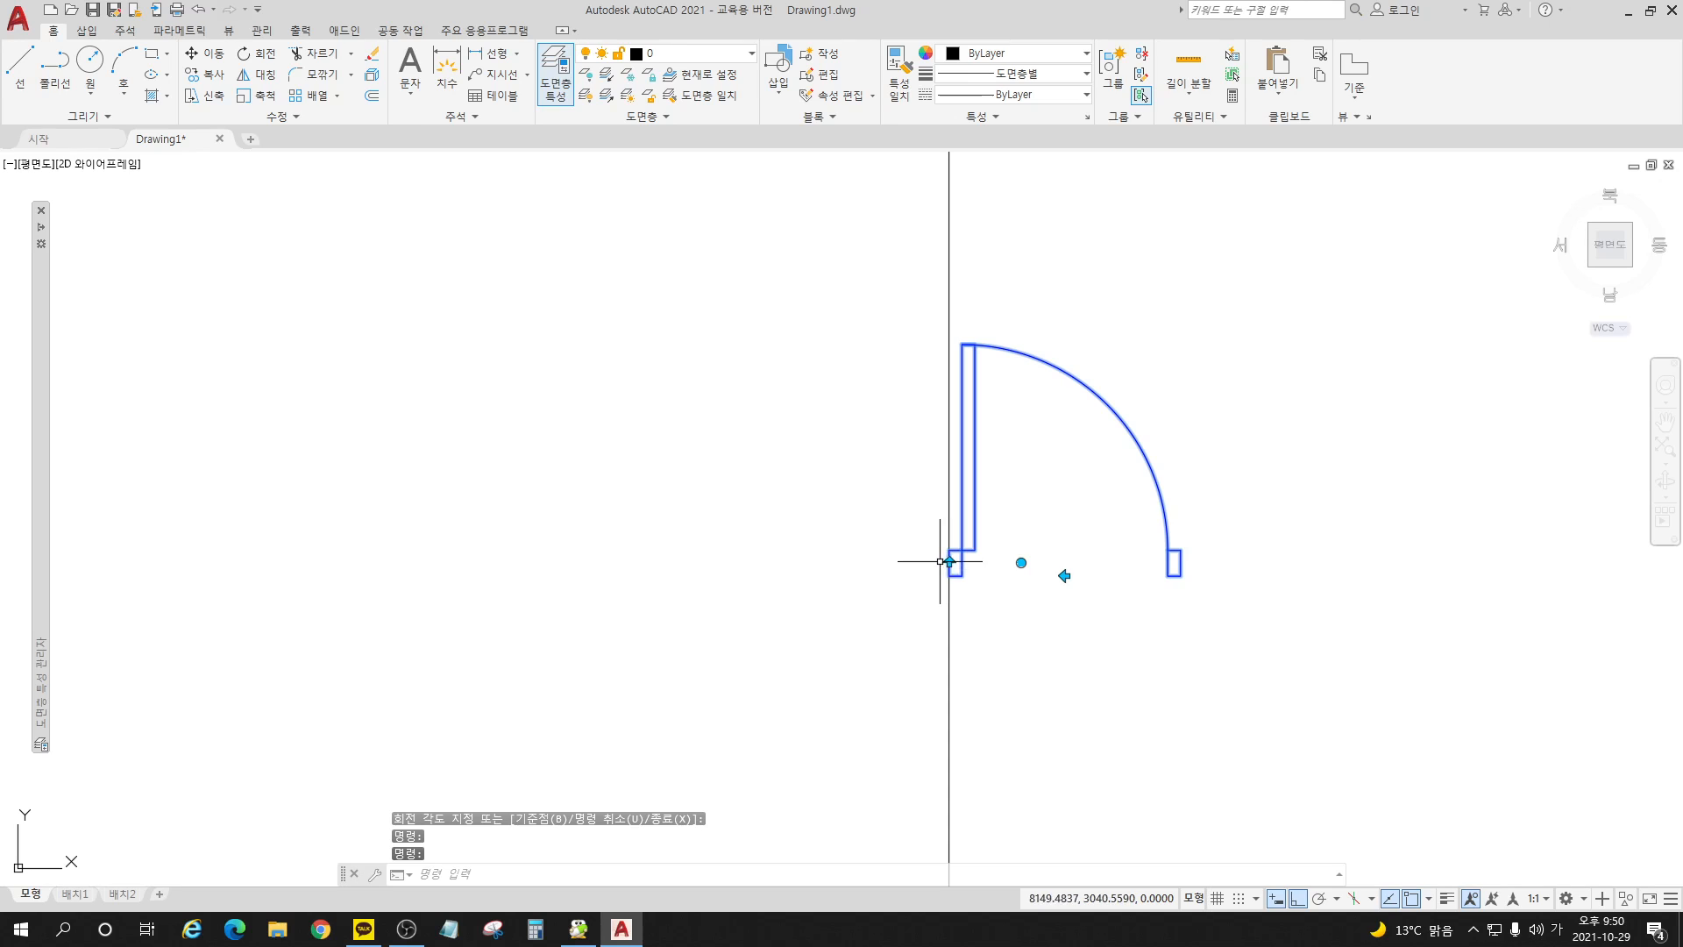
left_click(950, 558)
left_click(951, 558)
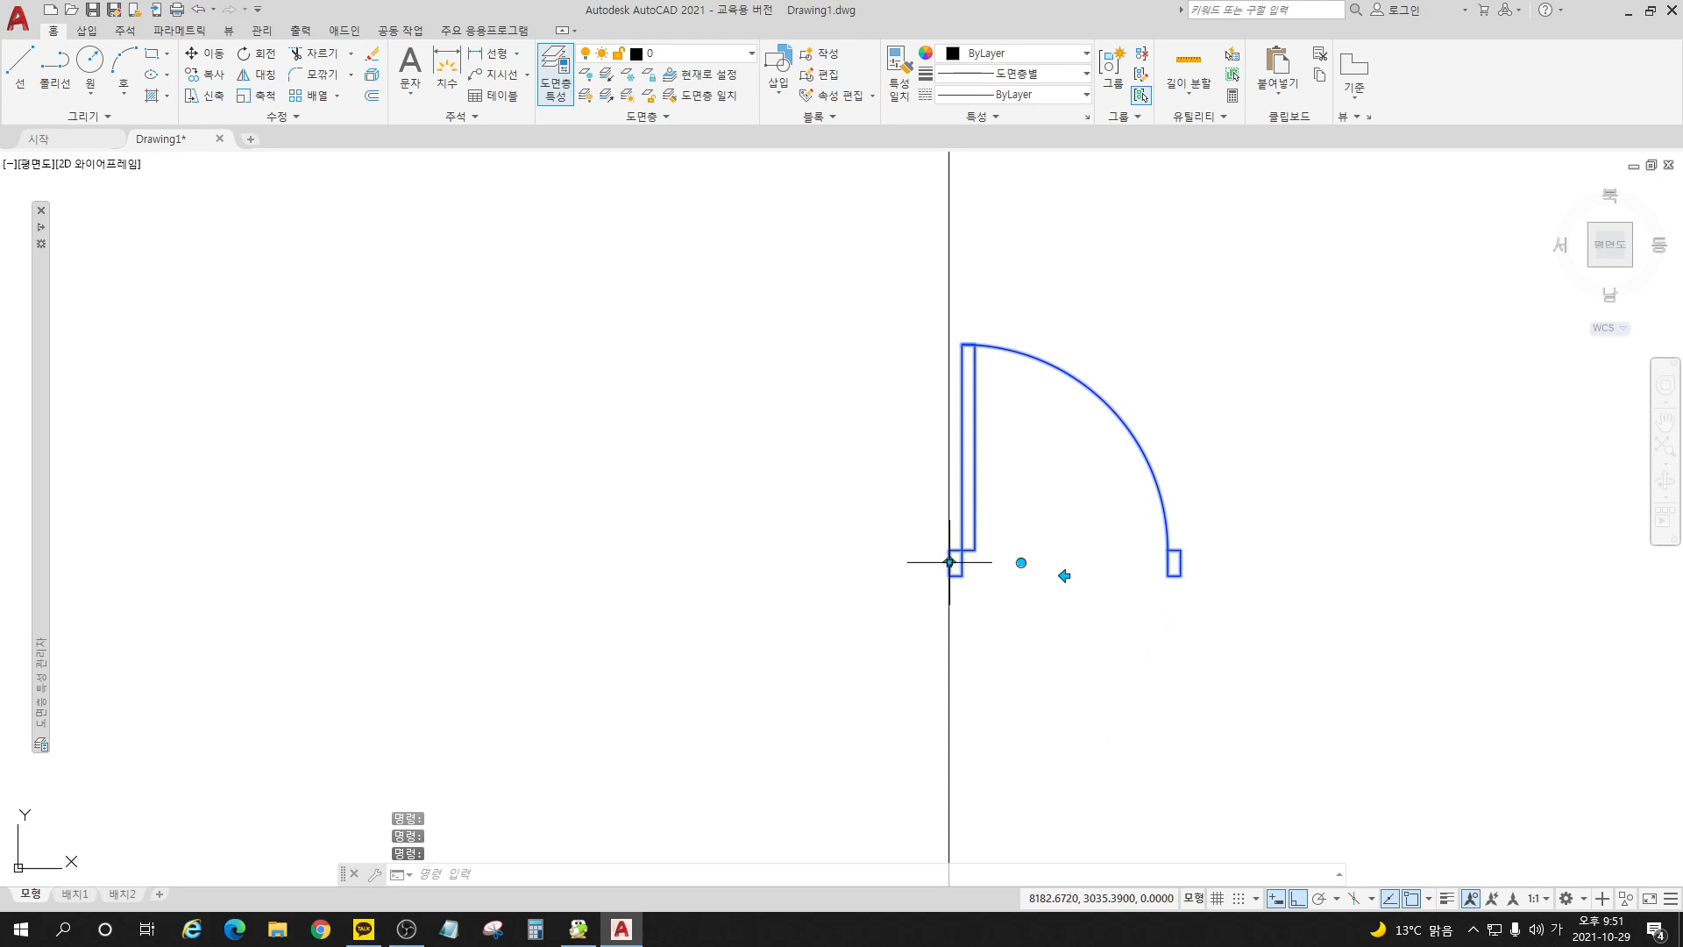
left_click(1065, 575)
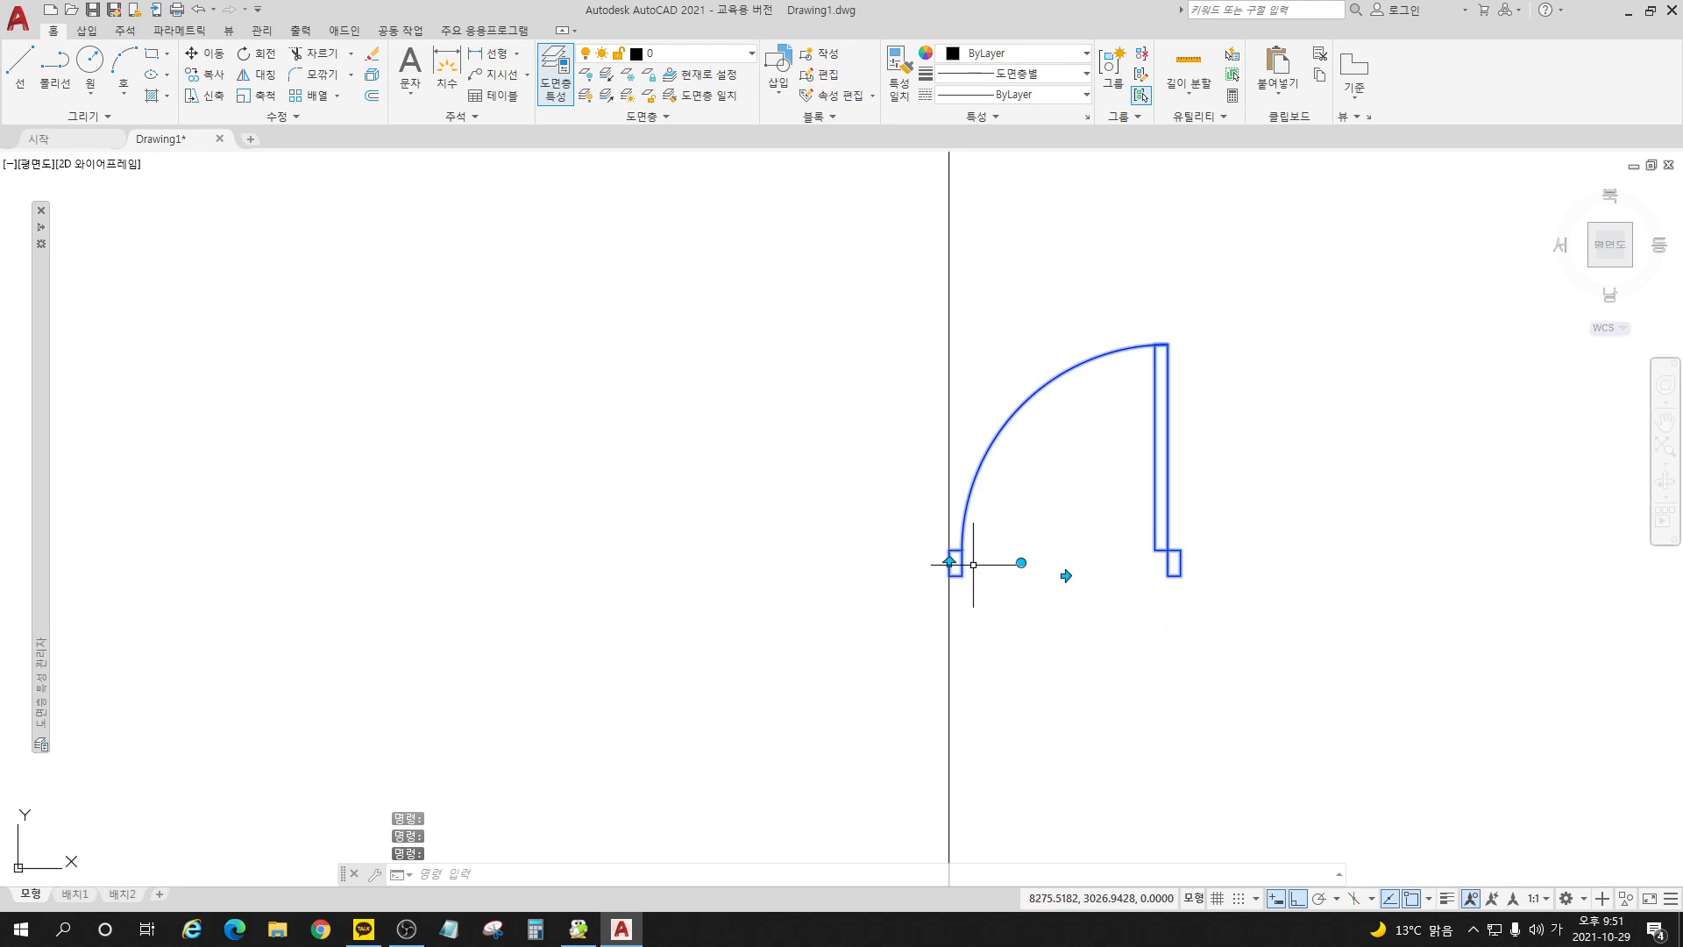
Step: Rotate the door block 90° counterclockwise about its jamb, and test and restore the flip across the wall line
left_click(1022, 562)
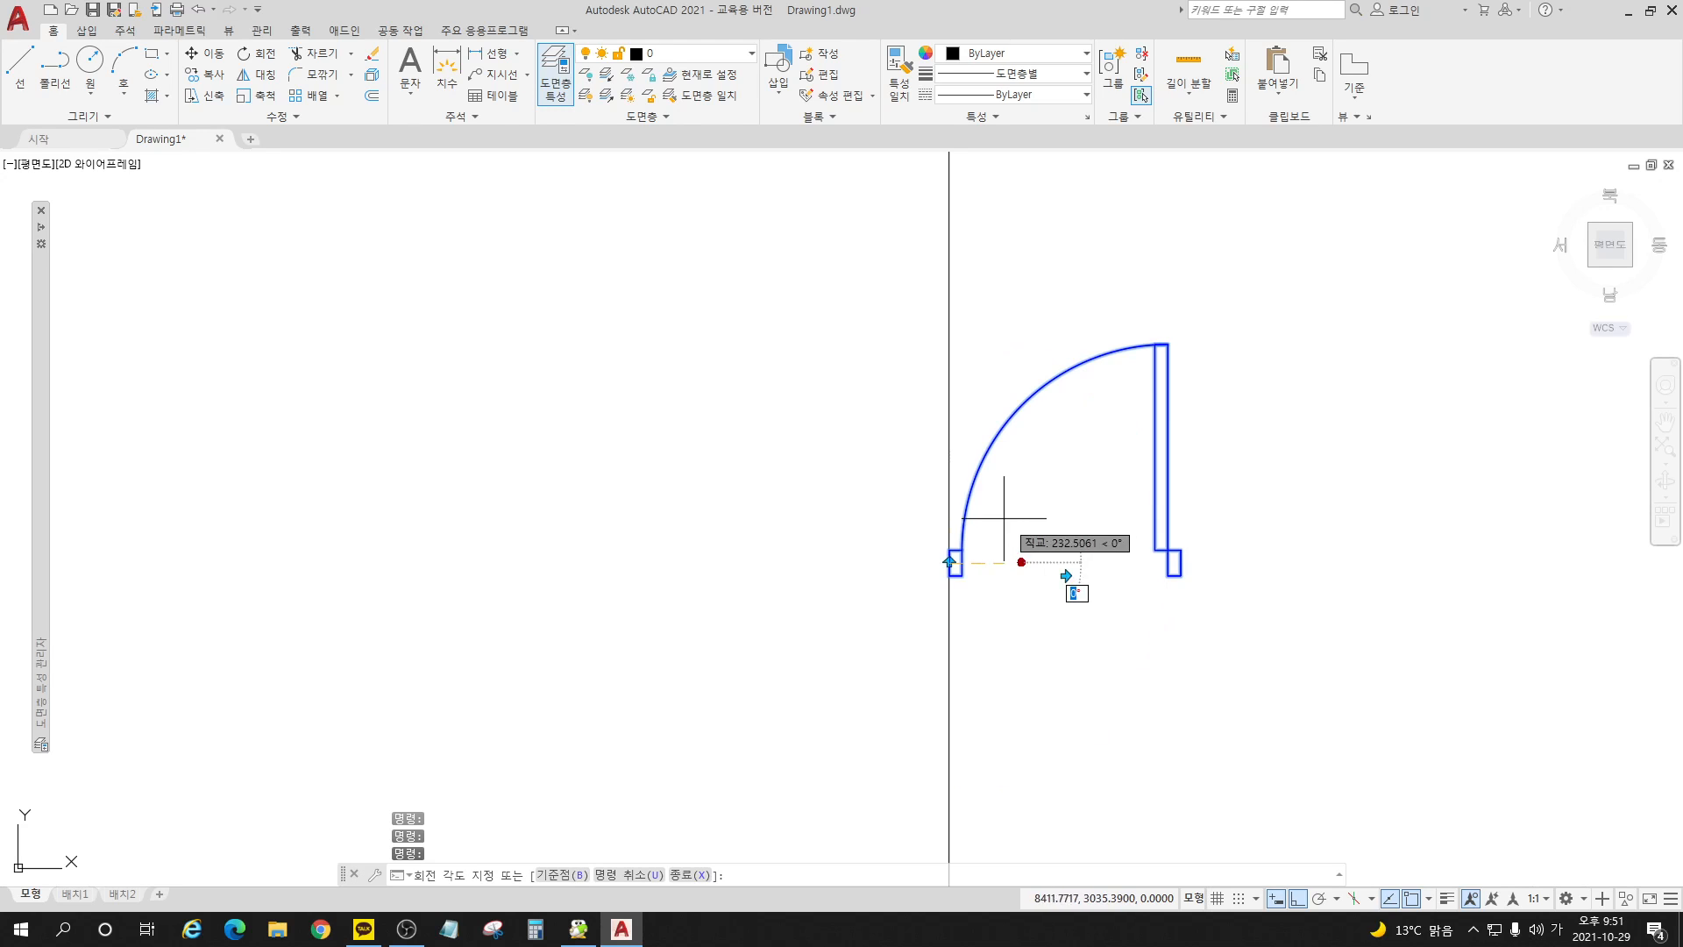
left_click(931, 427)
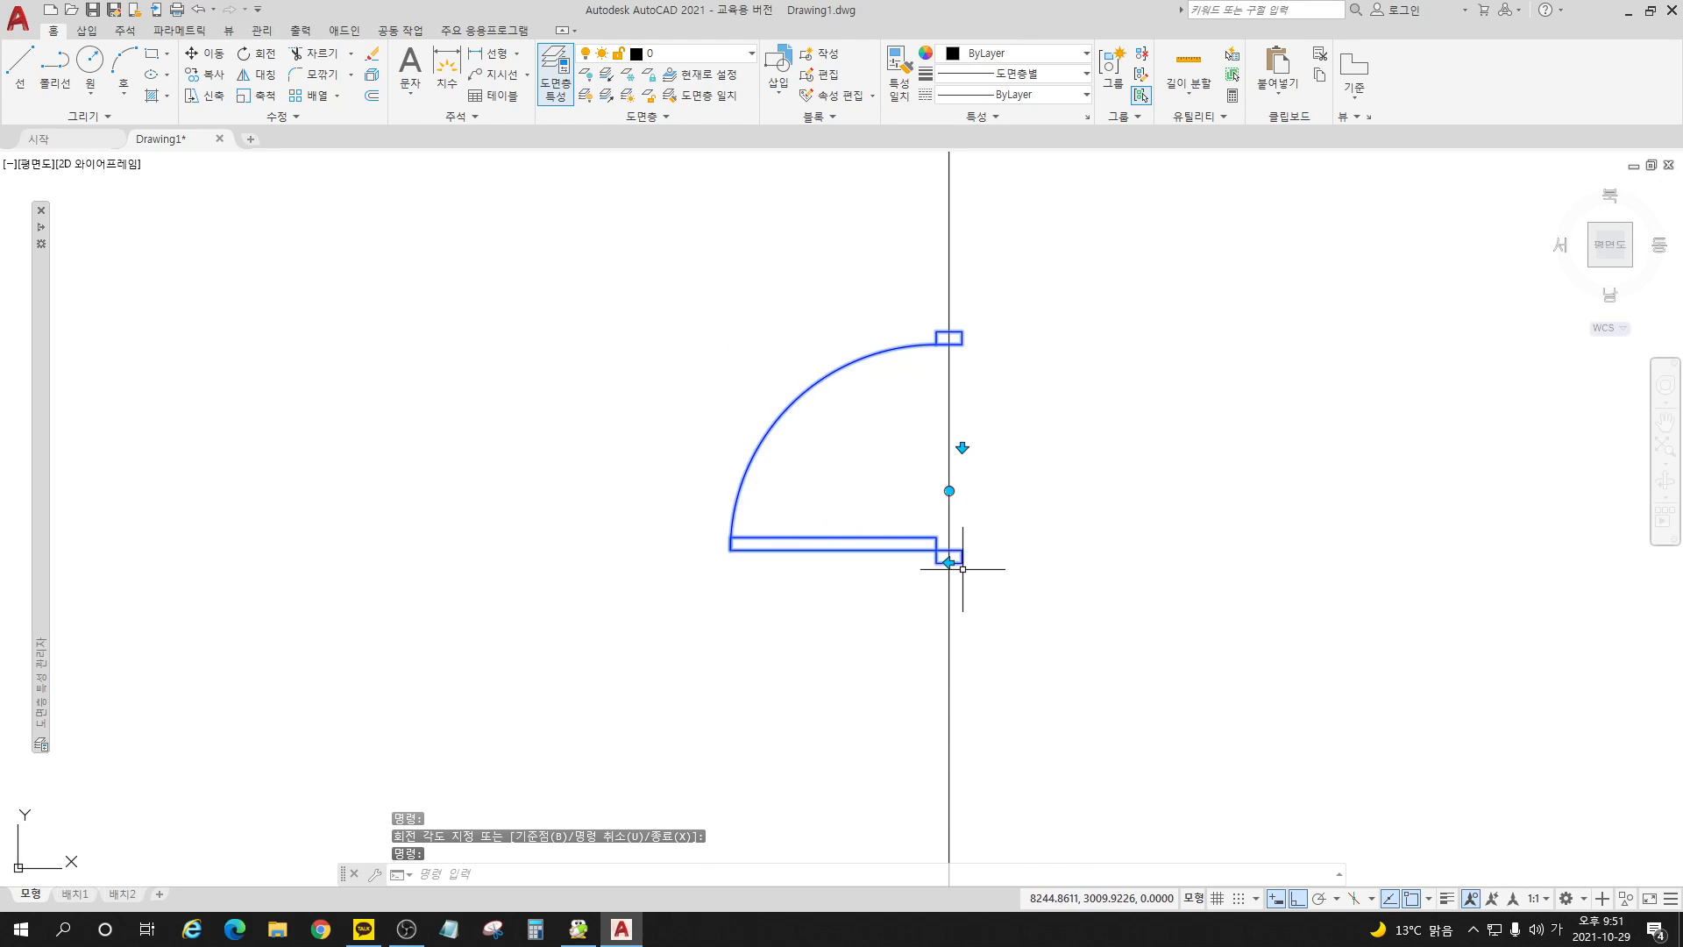
left_click(949, 562)
left_click(950, 562)
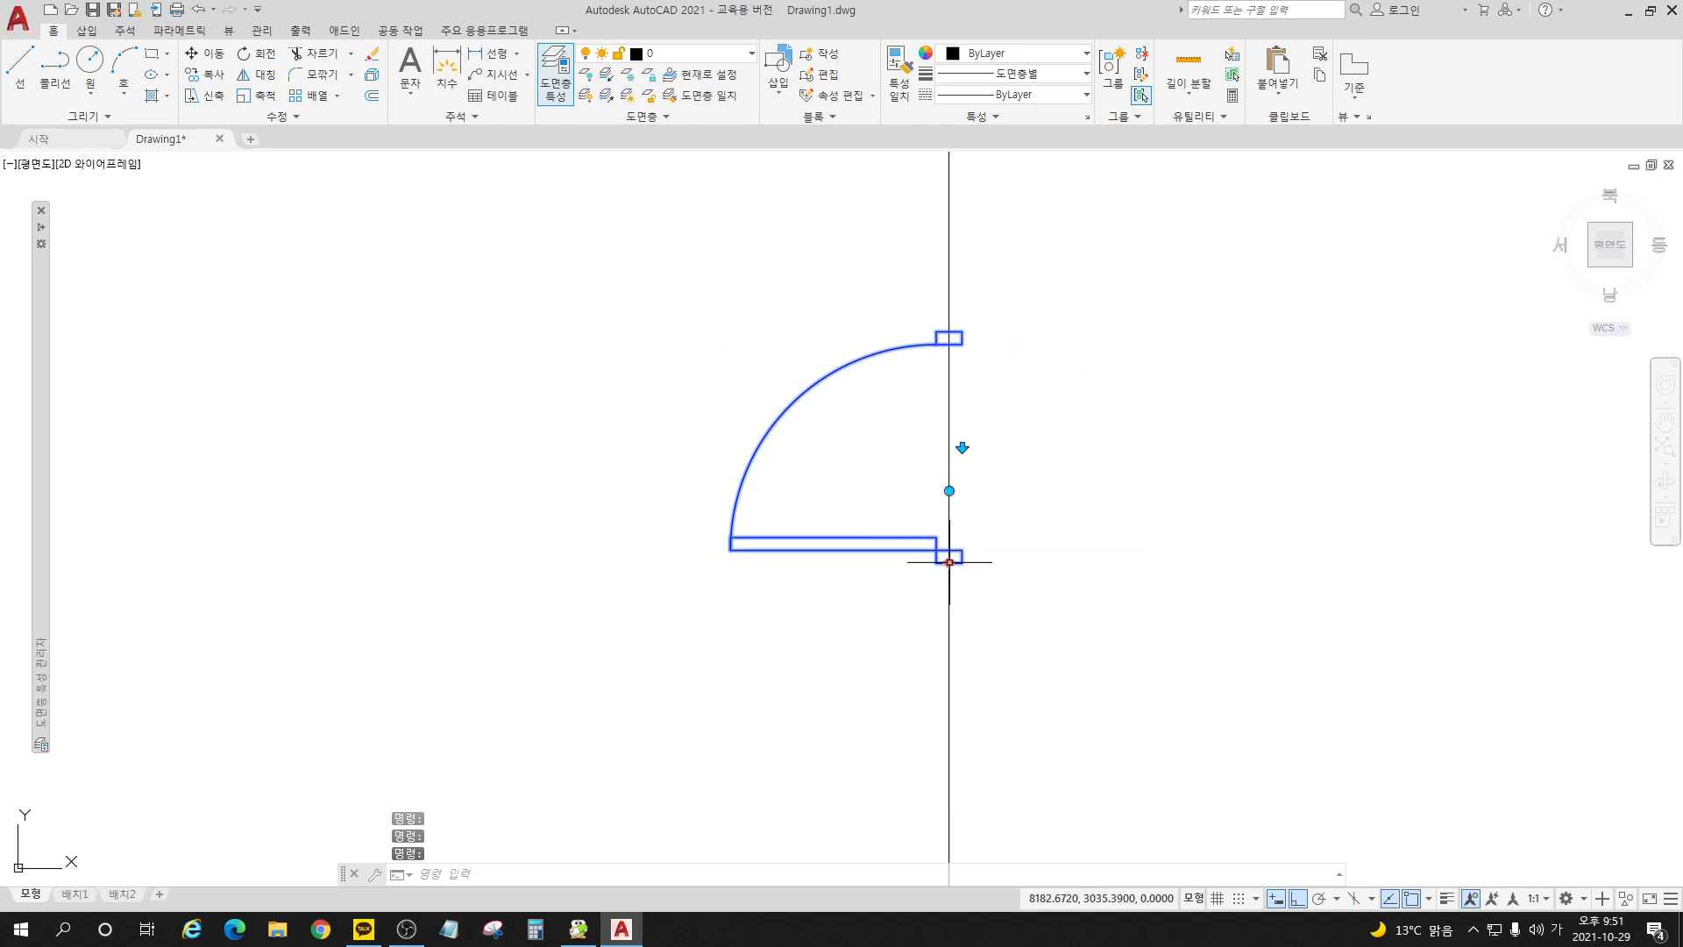
key("Escape")
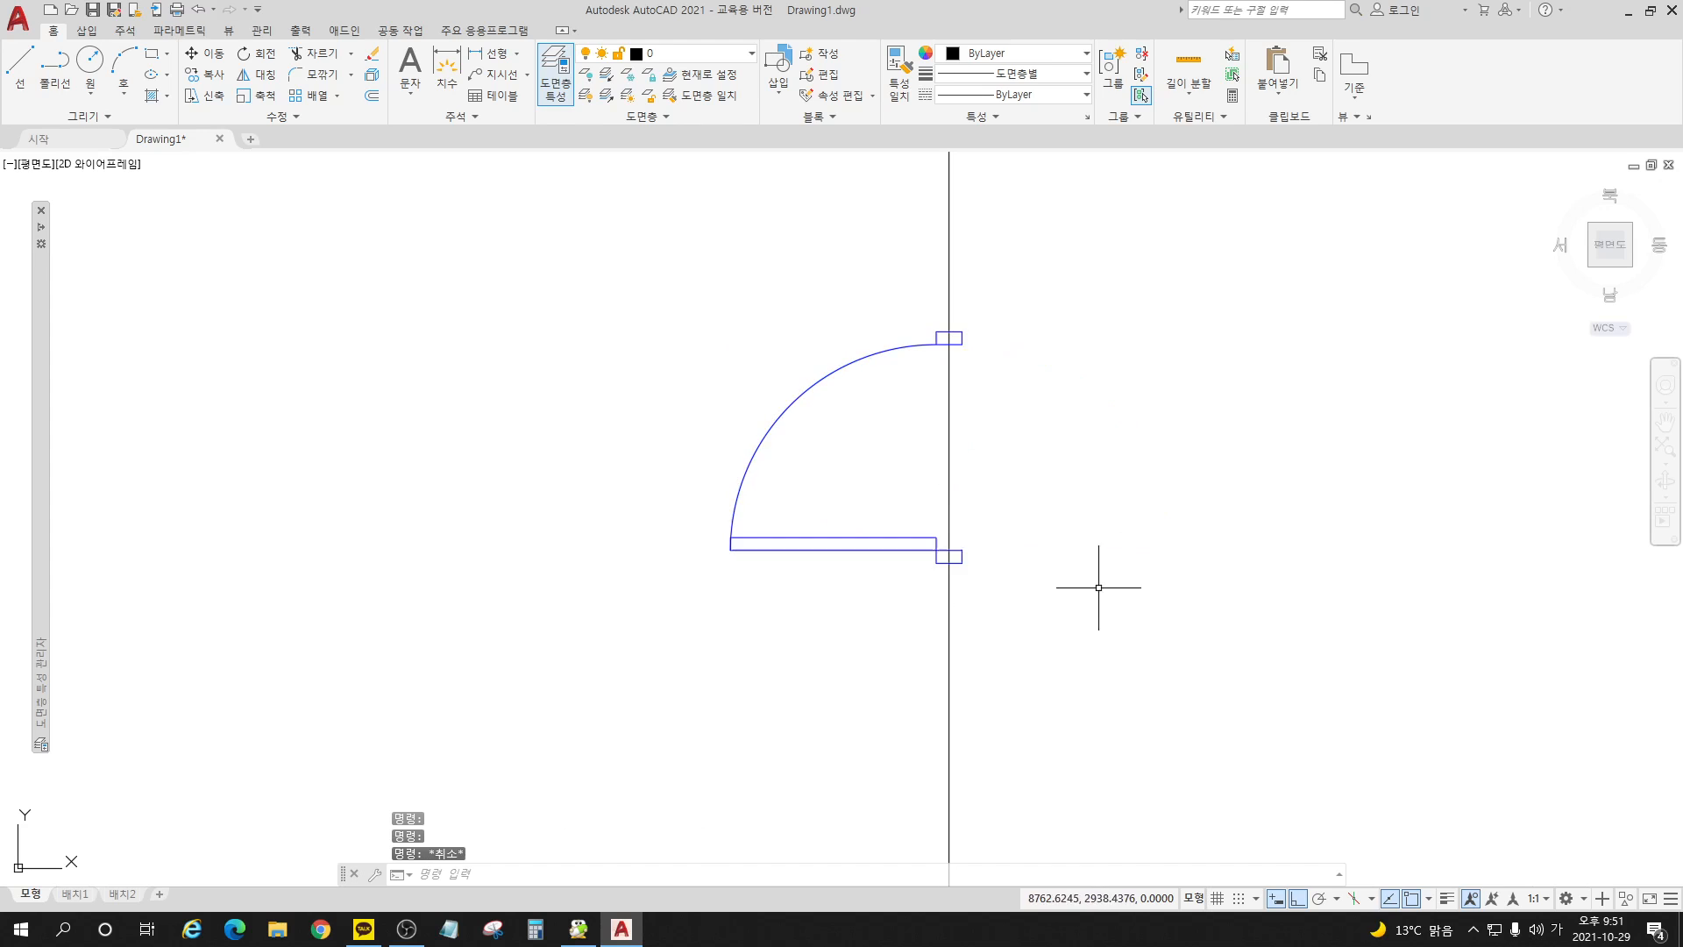
Step: Test the door's hinge-side flip against the whole room plan, restore it and deselect the door
scroll(1120, 495, "down", 4)
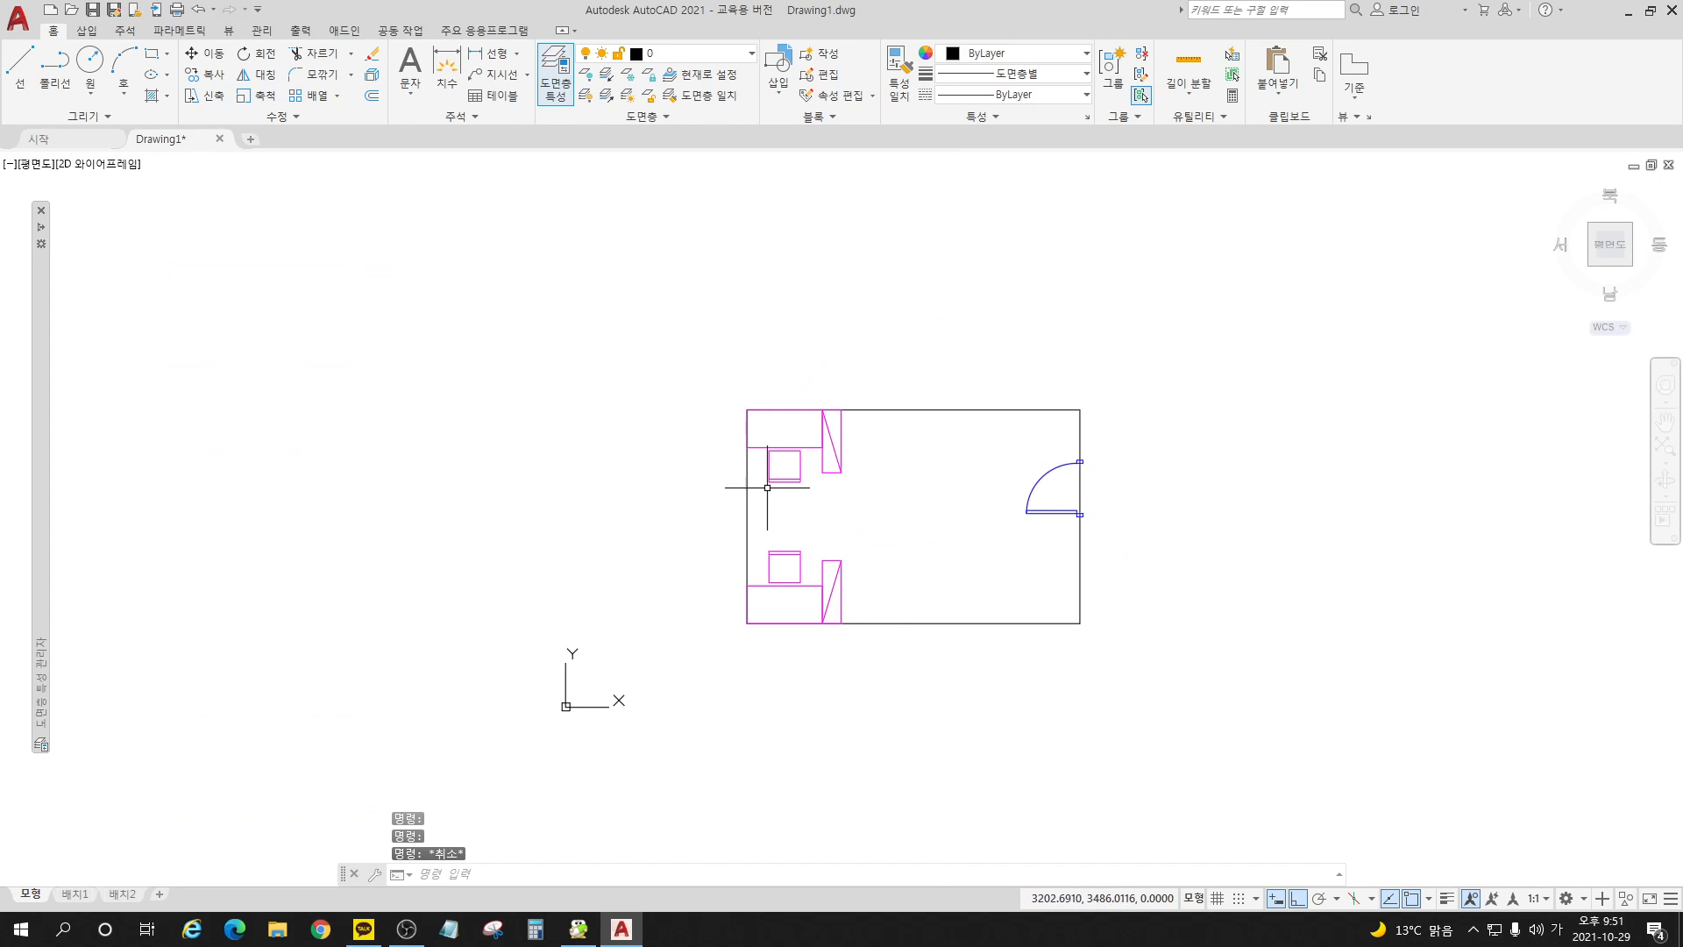
scroll(747, 473, "up", 2)
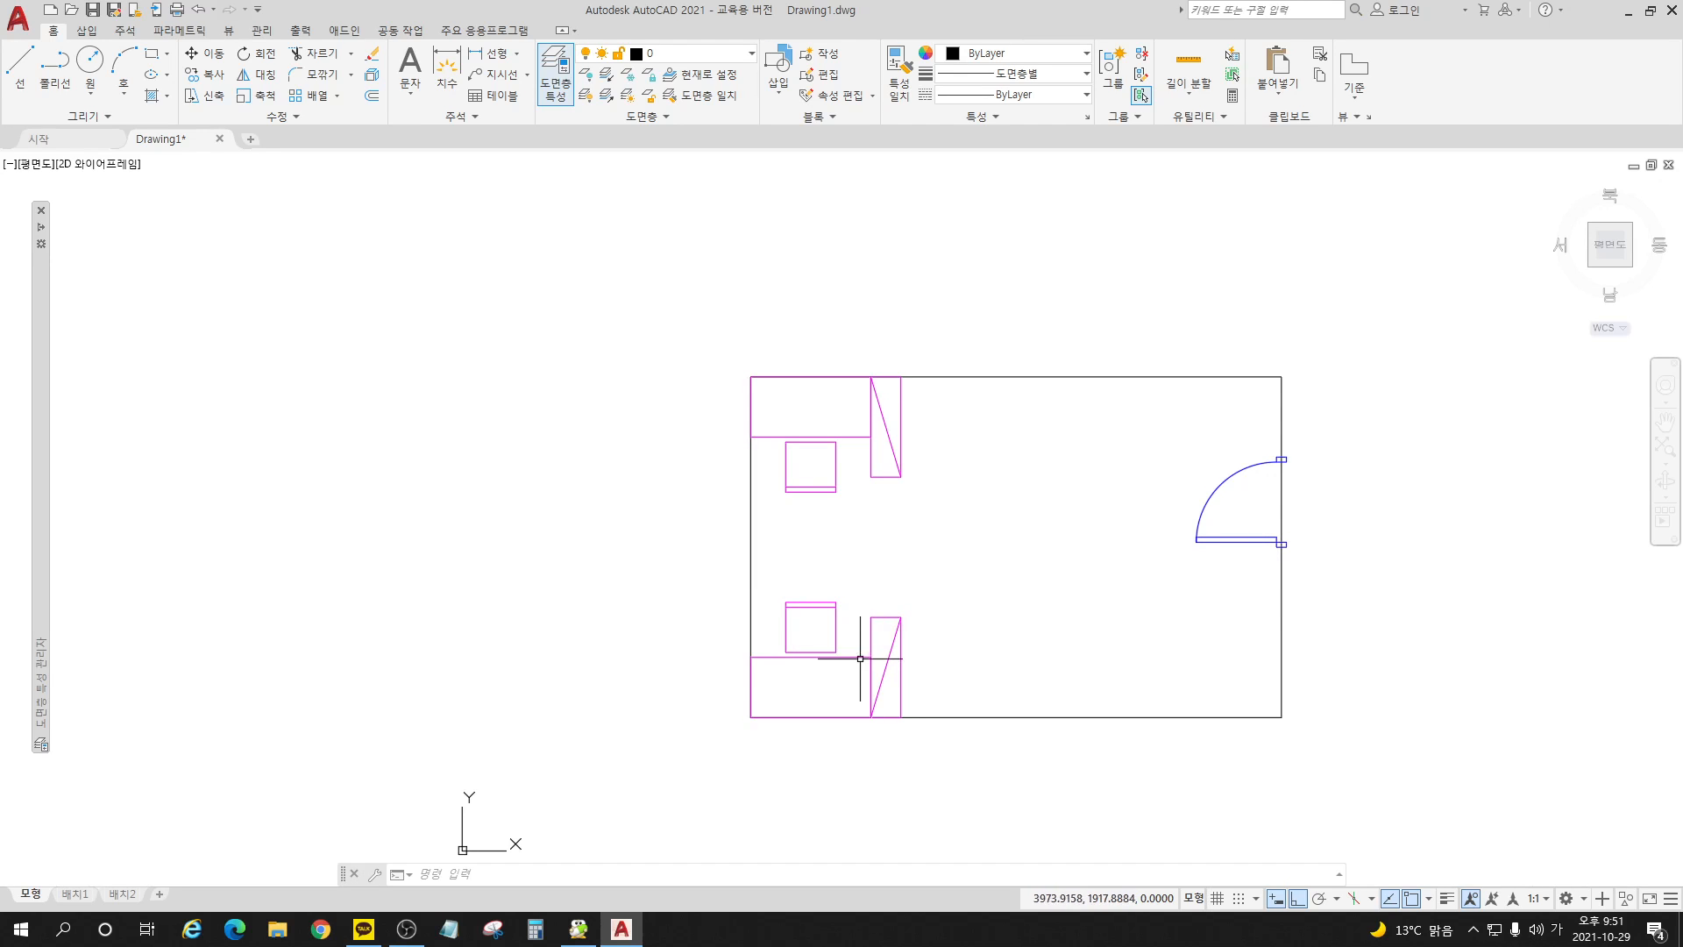
left_click(1215, 539)
left_click(1287, 501)
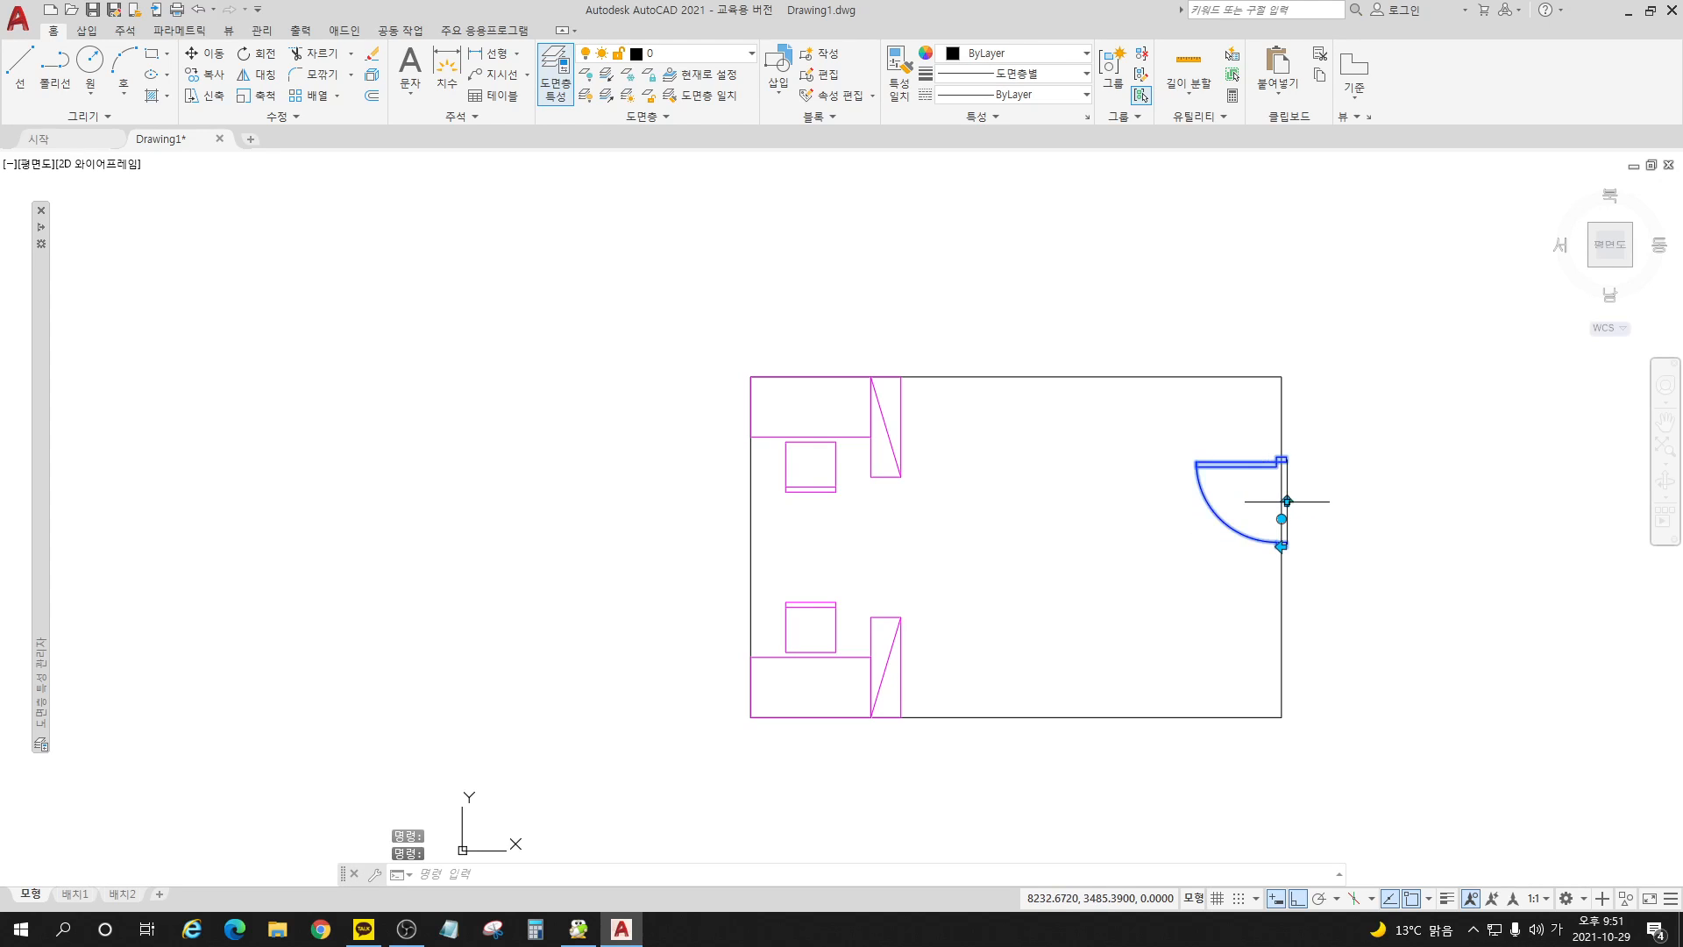
left_click(1288, 501)
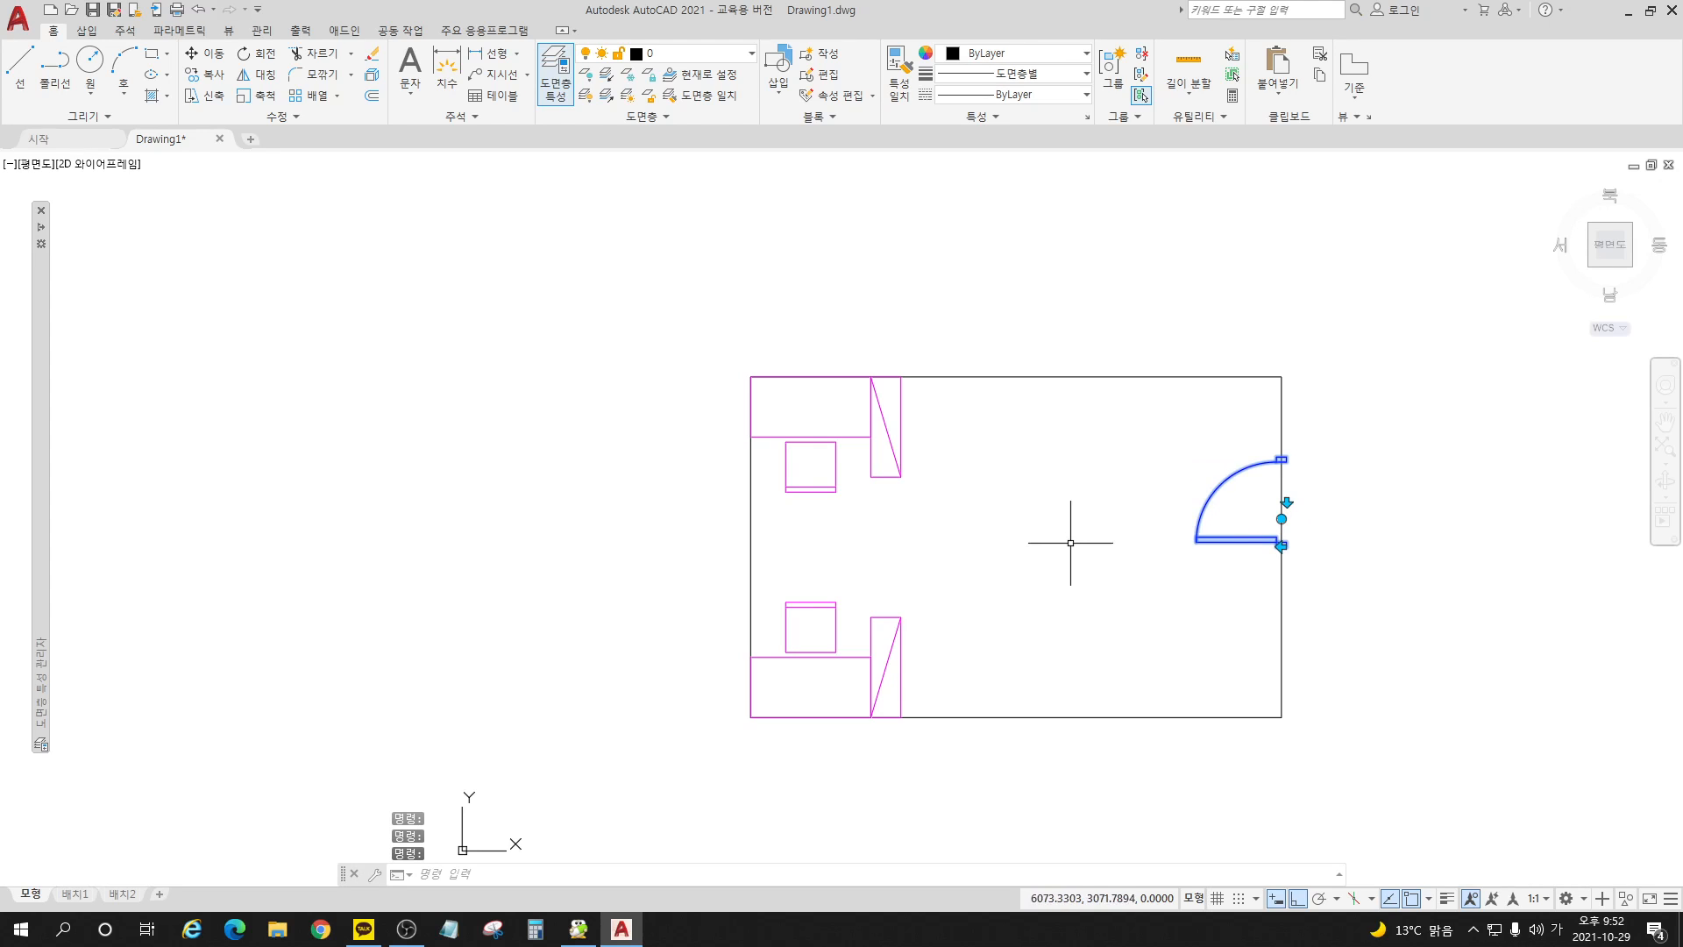
key("Escape")
key("Escape")
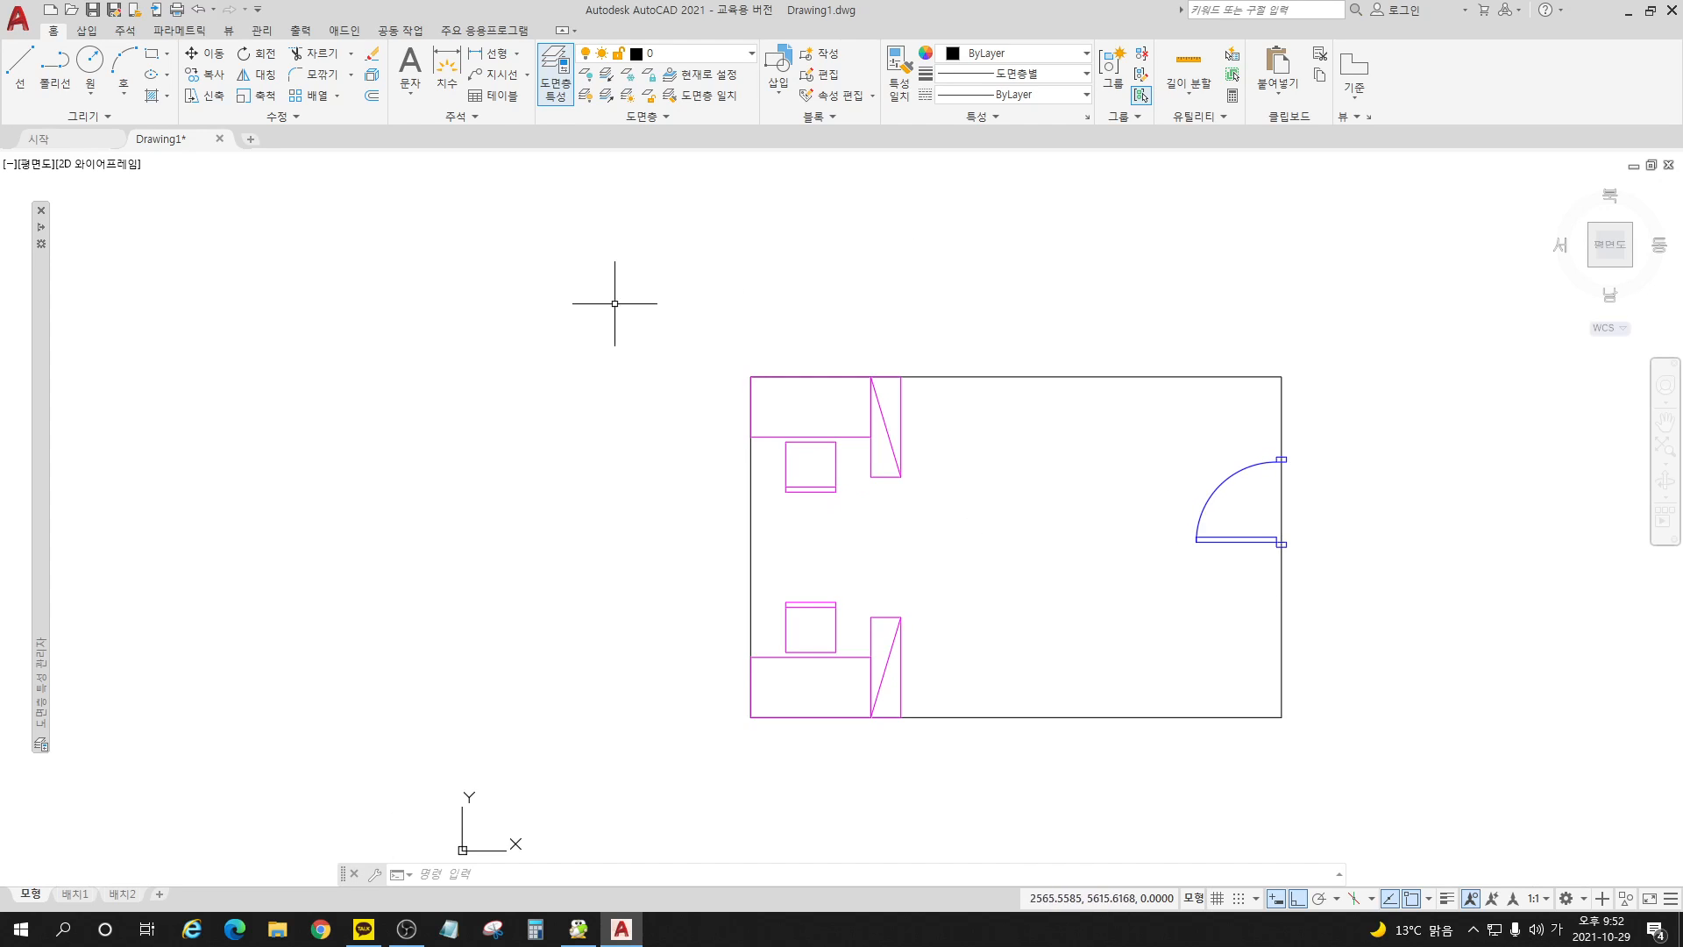
mouse_move(1142, 520)
middle_mouse_down()
mouse_move(876, 492)
mouse_move(912, 492)
middle_mouse_up()
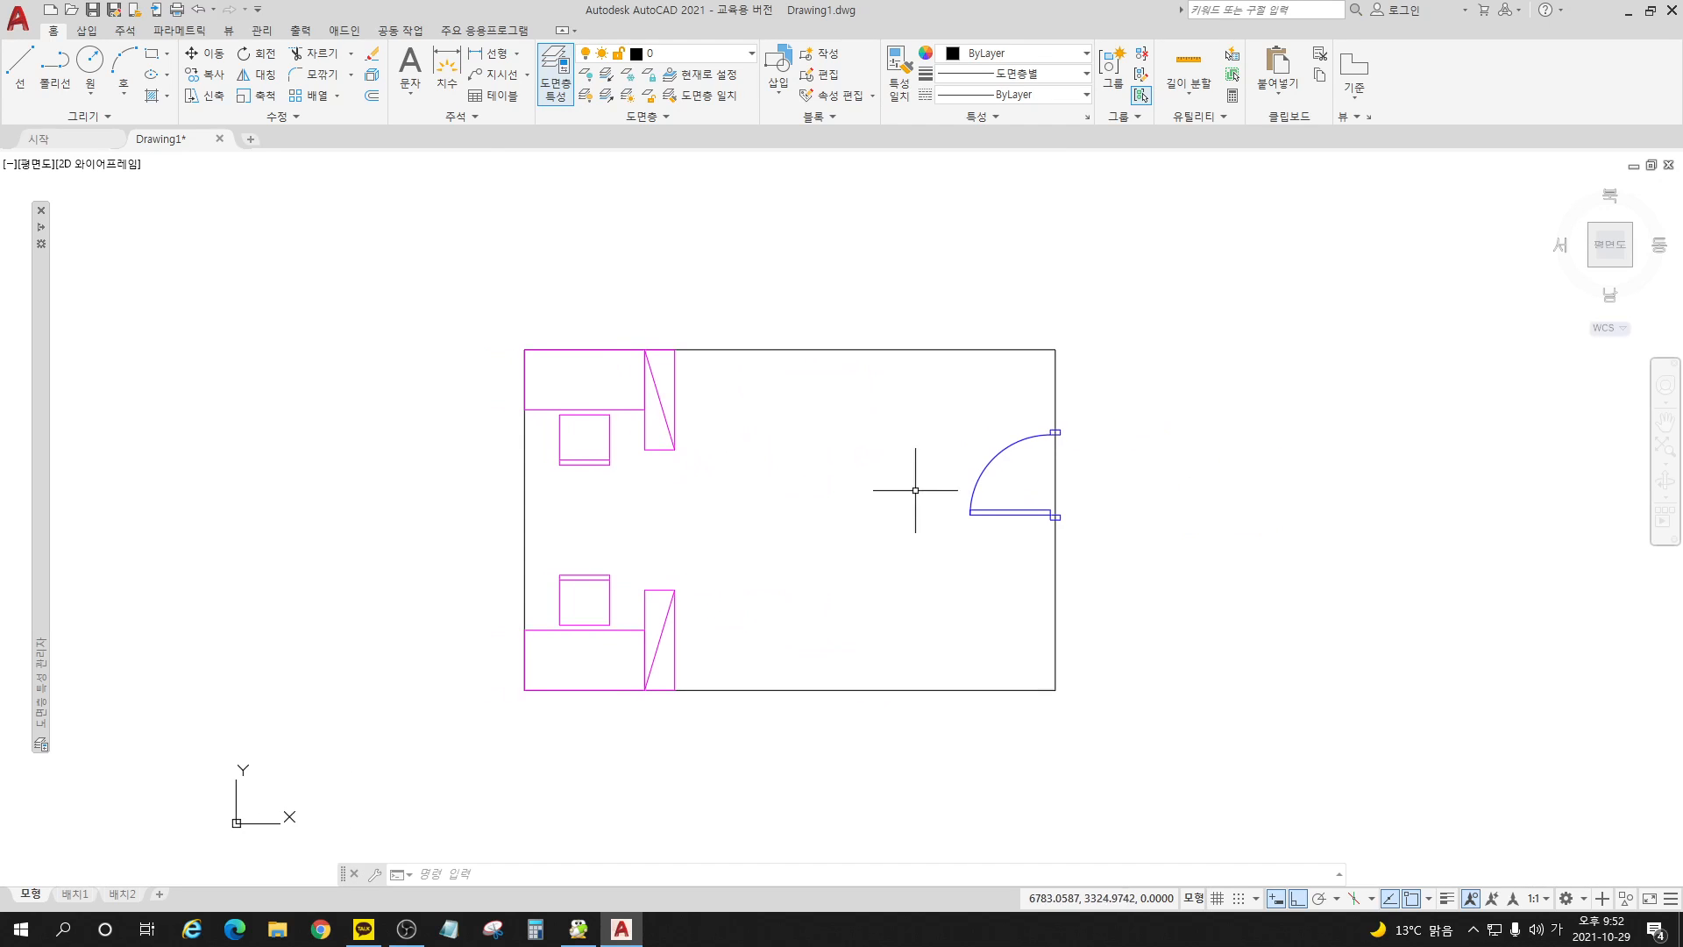